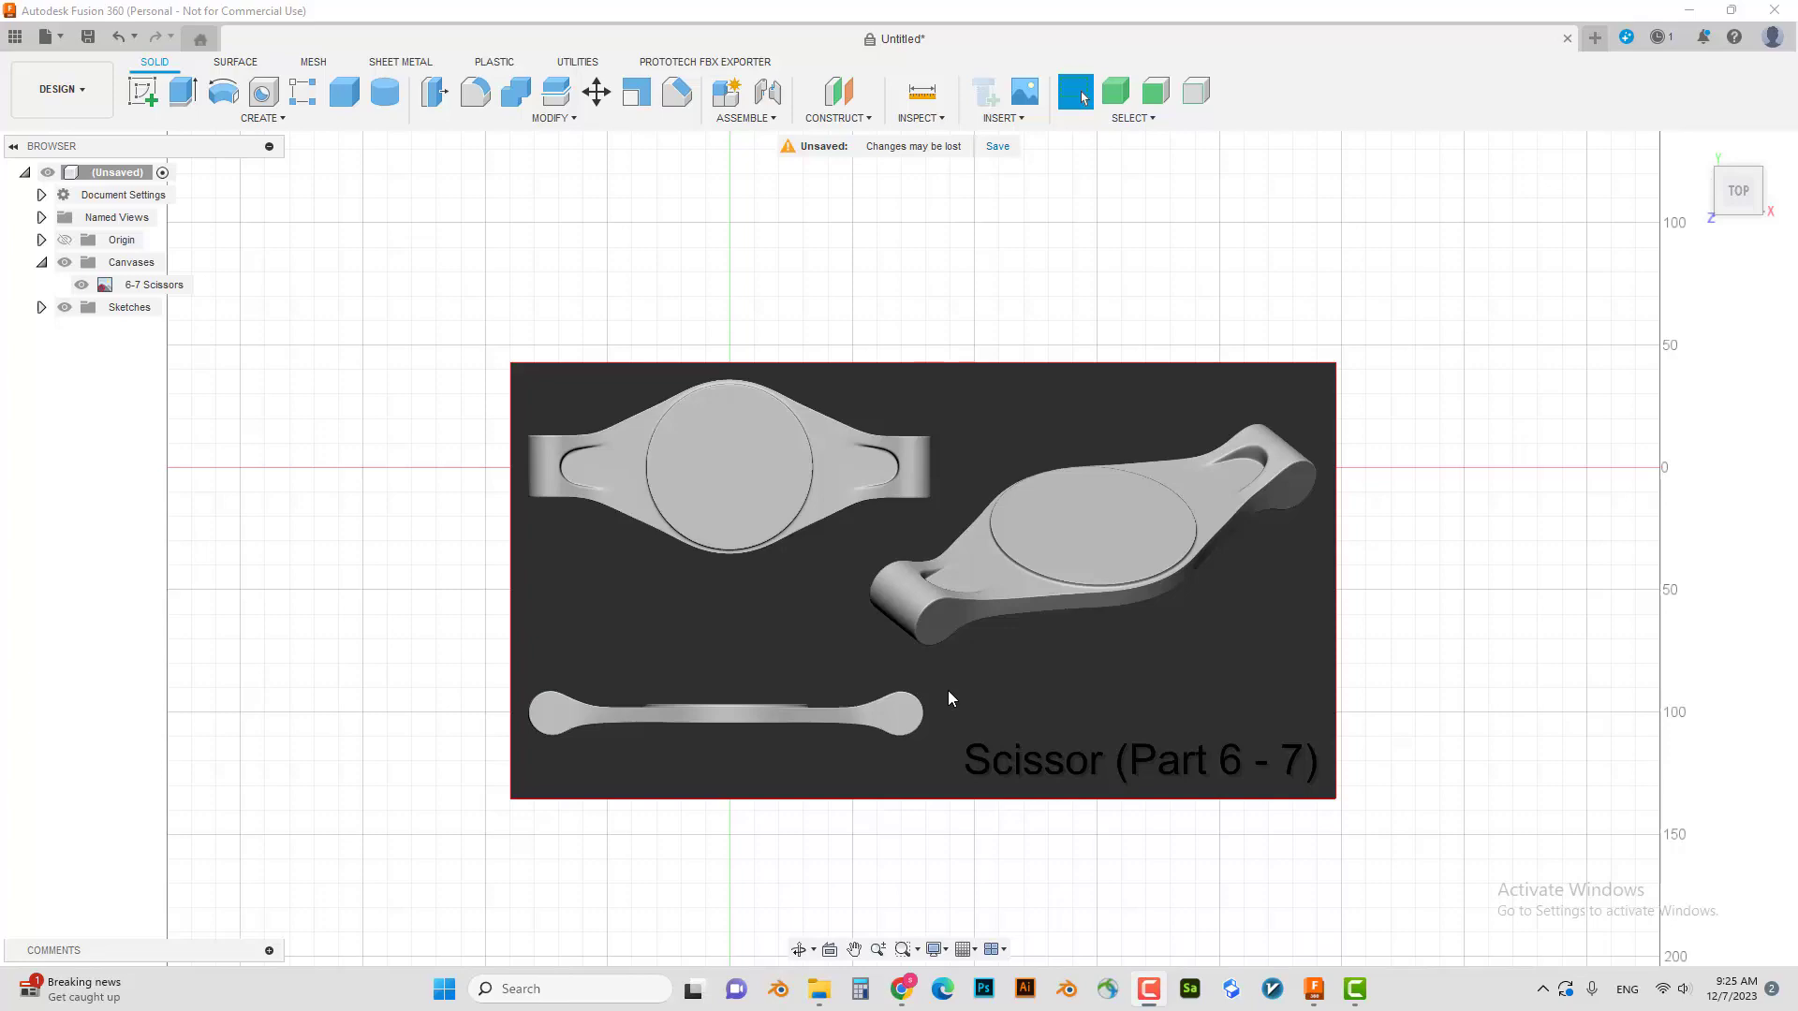
- Start a sketch on the reference canvas plane
scroll(727, 694, up, 5)
scroll(728, 694, down, 2)
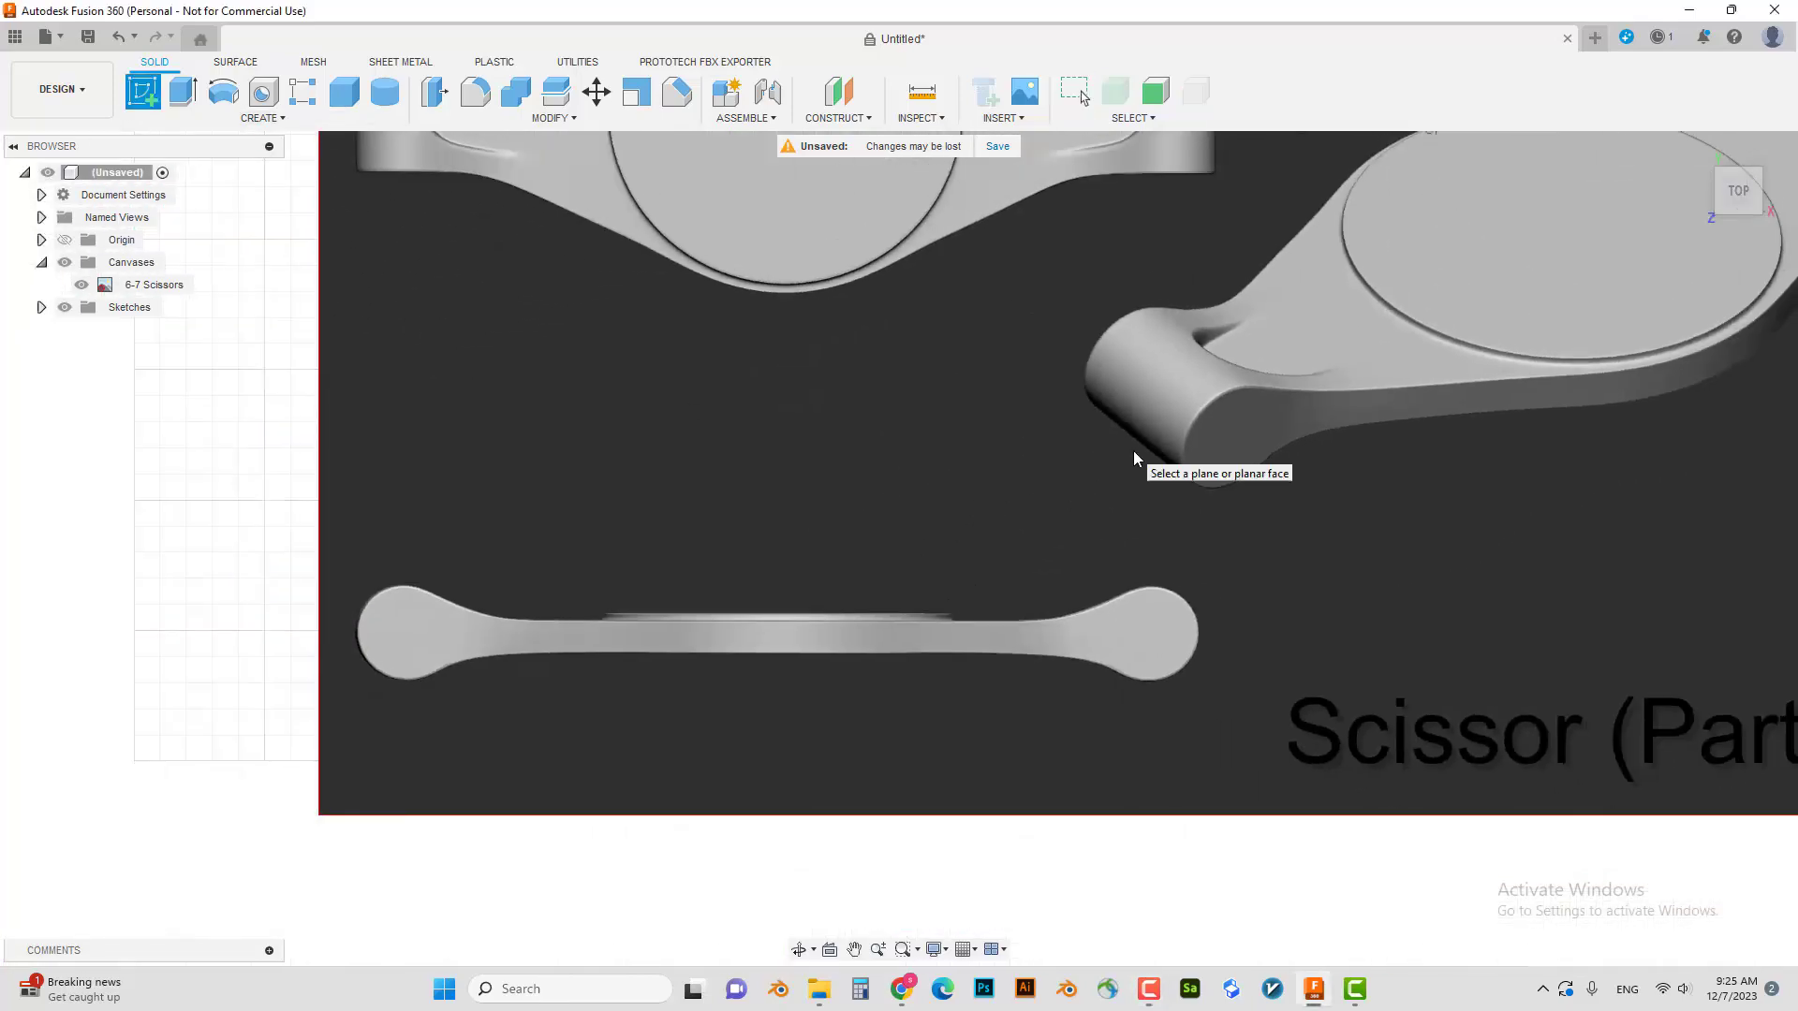
click(986, 514)
- Draw a 17.889 mm center-diameter circle traced over the right handle lobe
key(c)
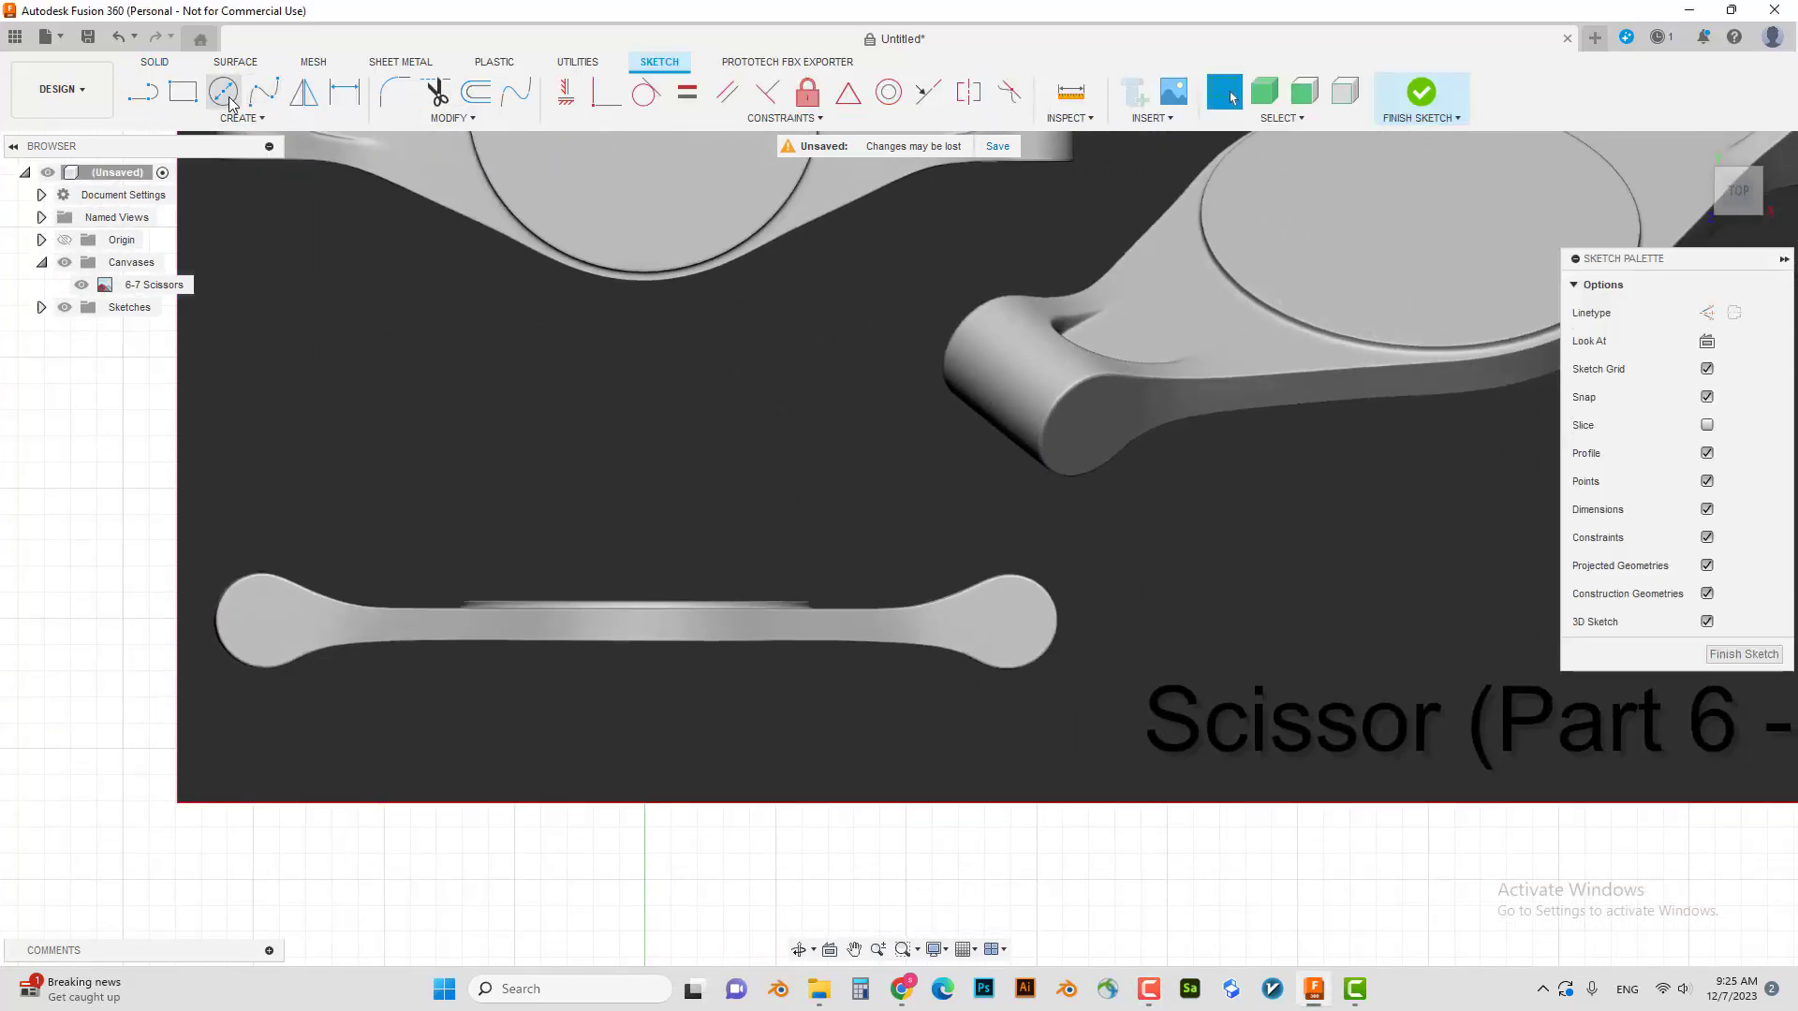
scroll(1049, 646, up, 3)
scroll(977, 608, up, 2)
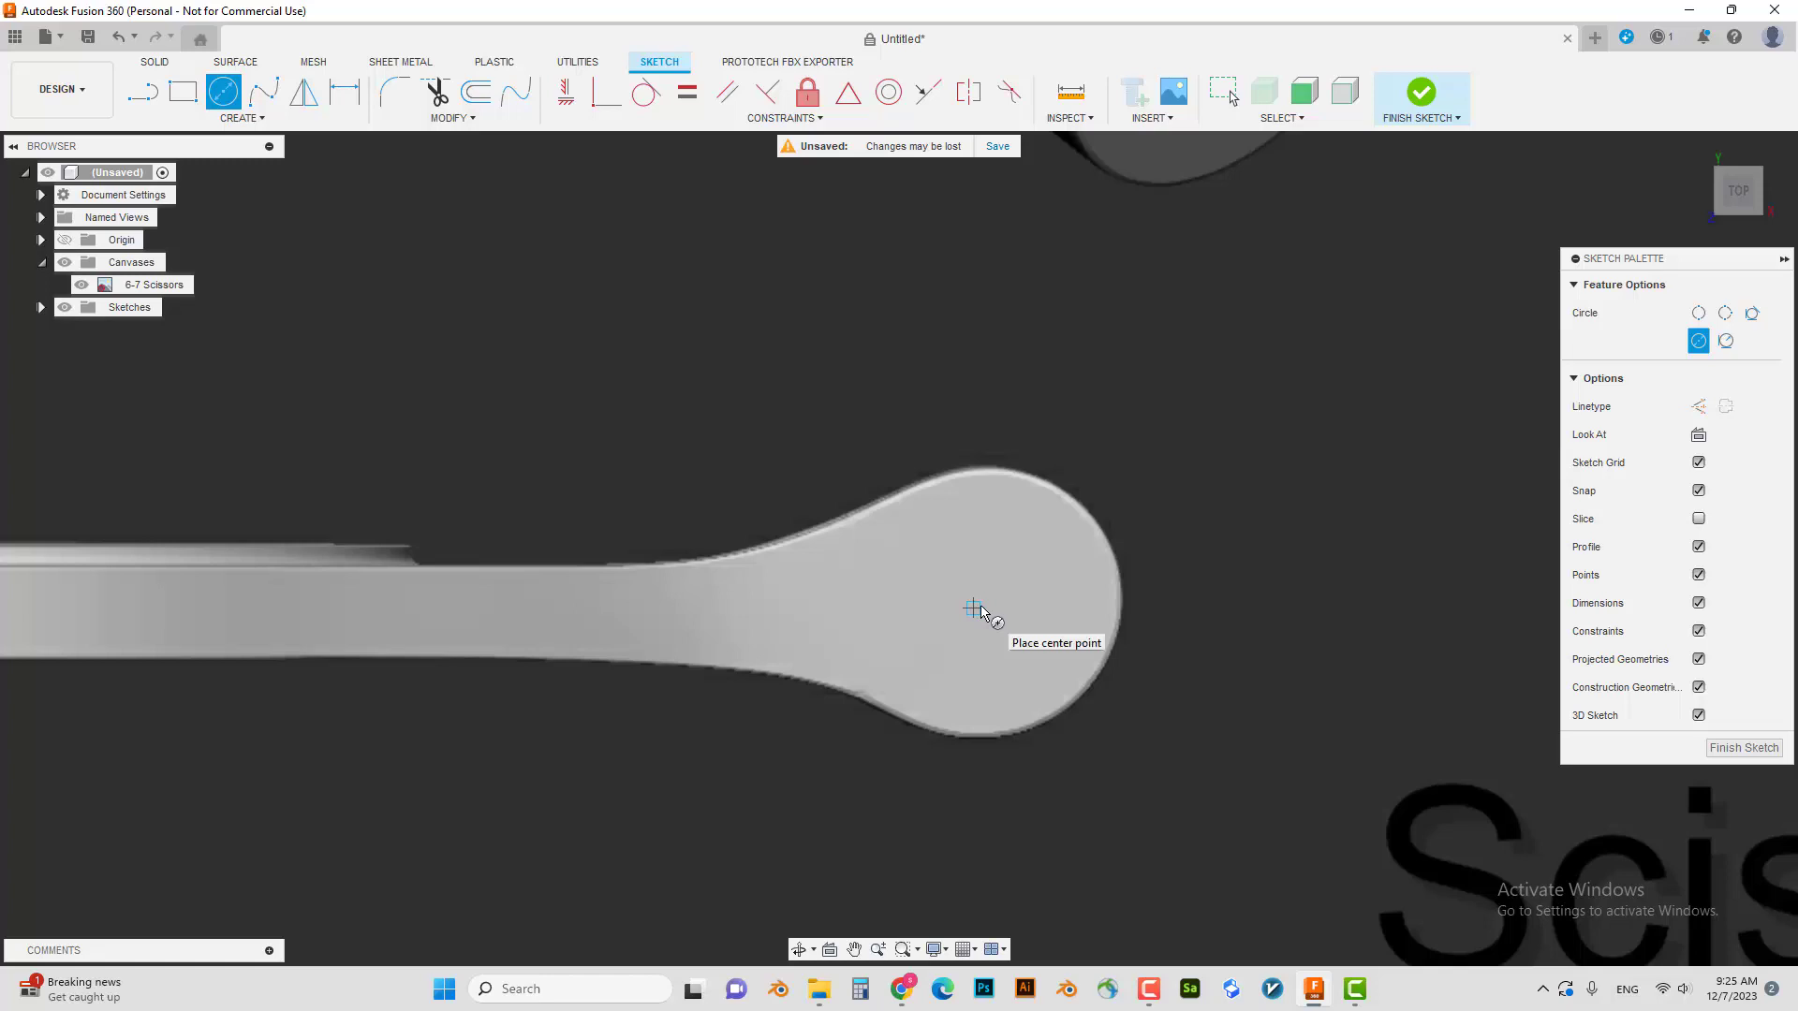
click(973, 608)
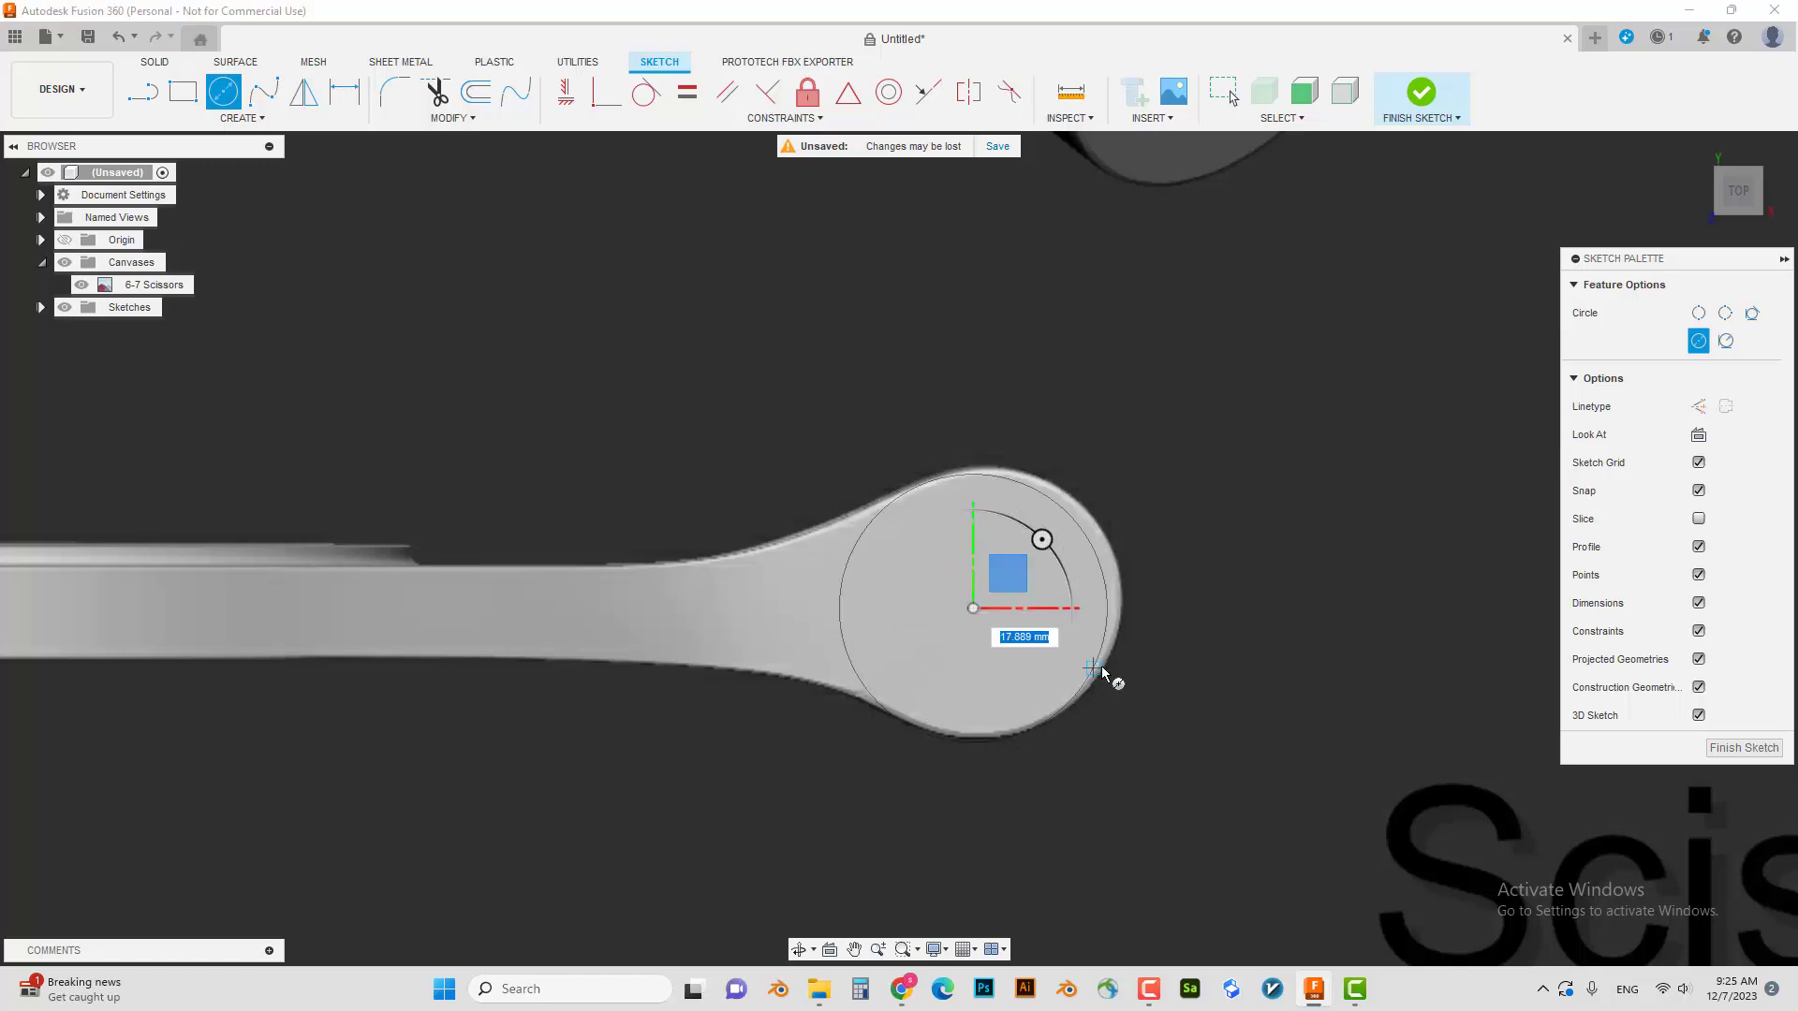
click(1103, 670)
scroll(1201, 644, up, 1)
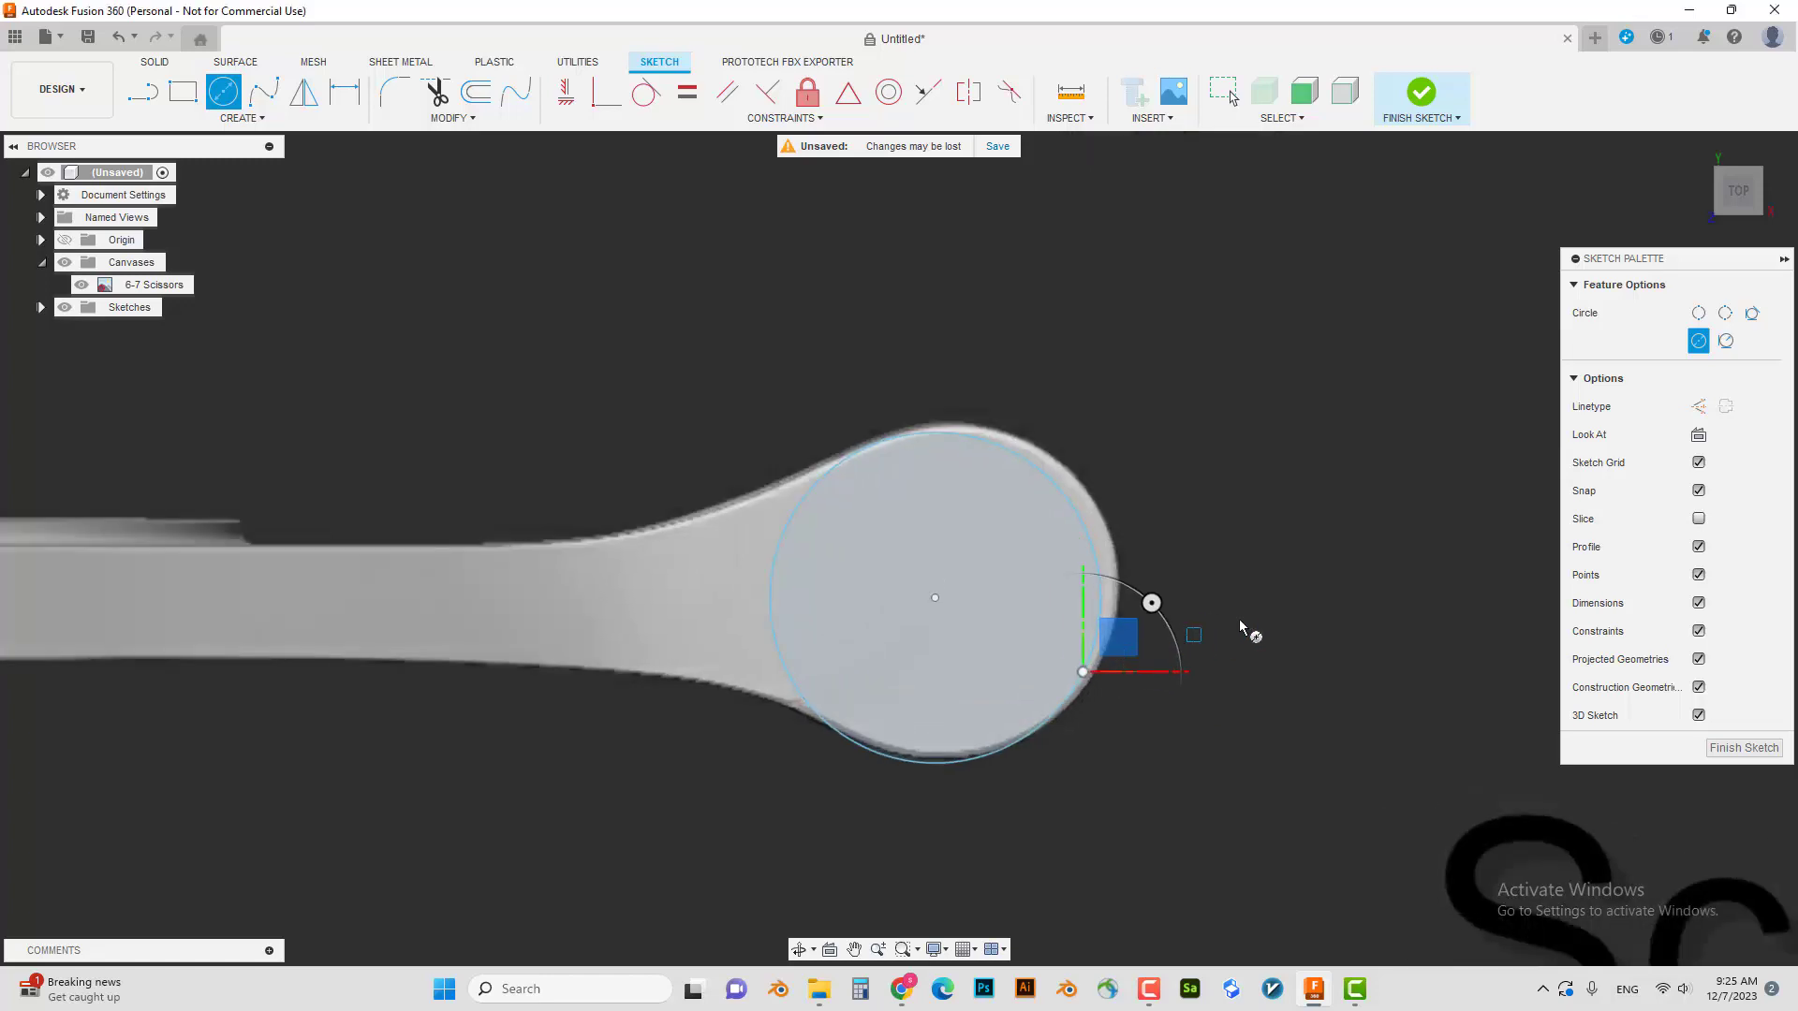
click(1249, 487)
- Discard the stray second circle and shift the large circle 0.861 mm in X, 0.405 mm in Y
key(Escape)
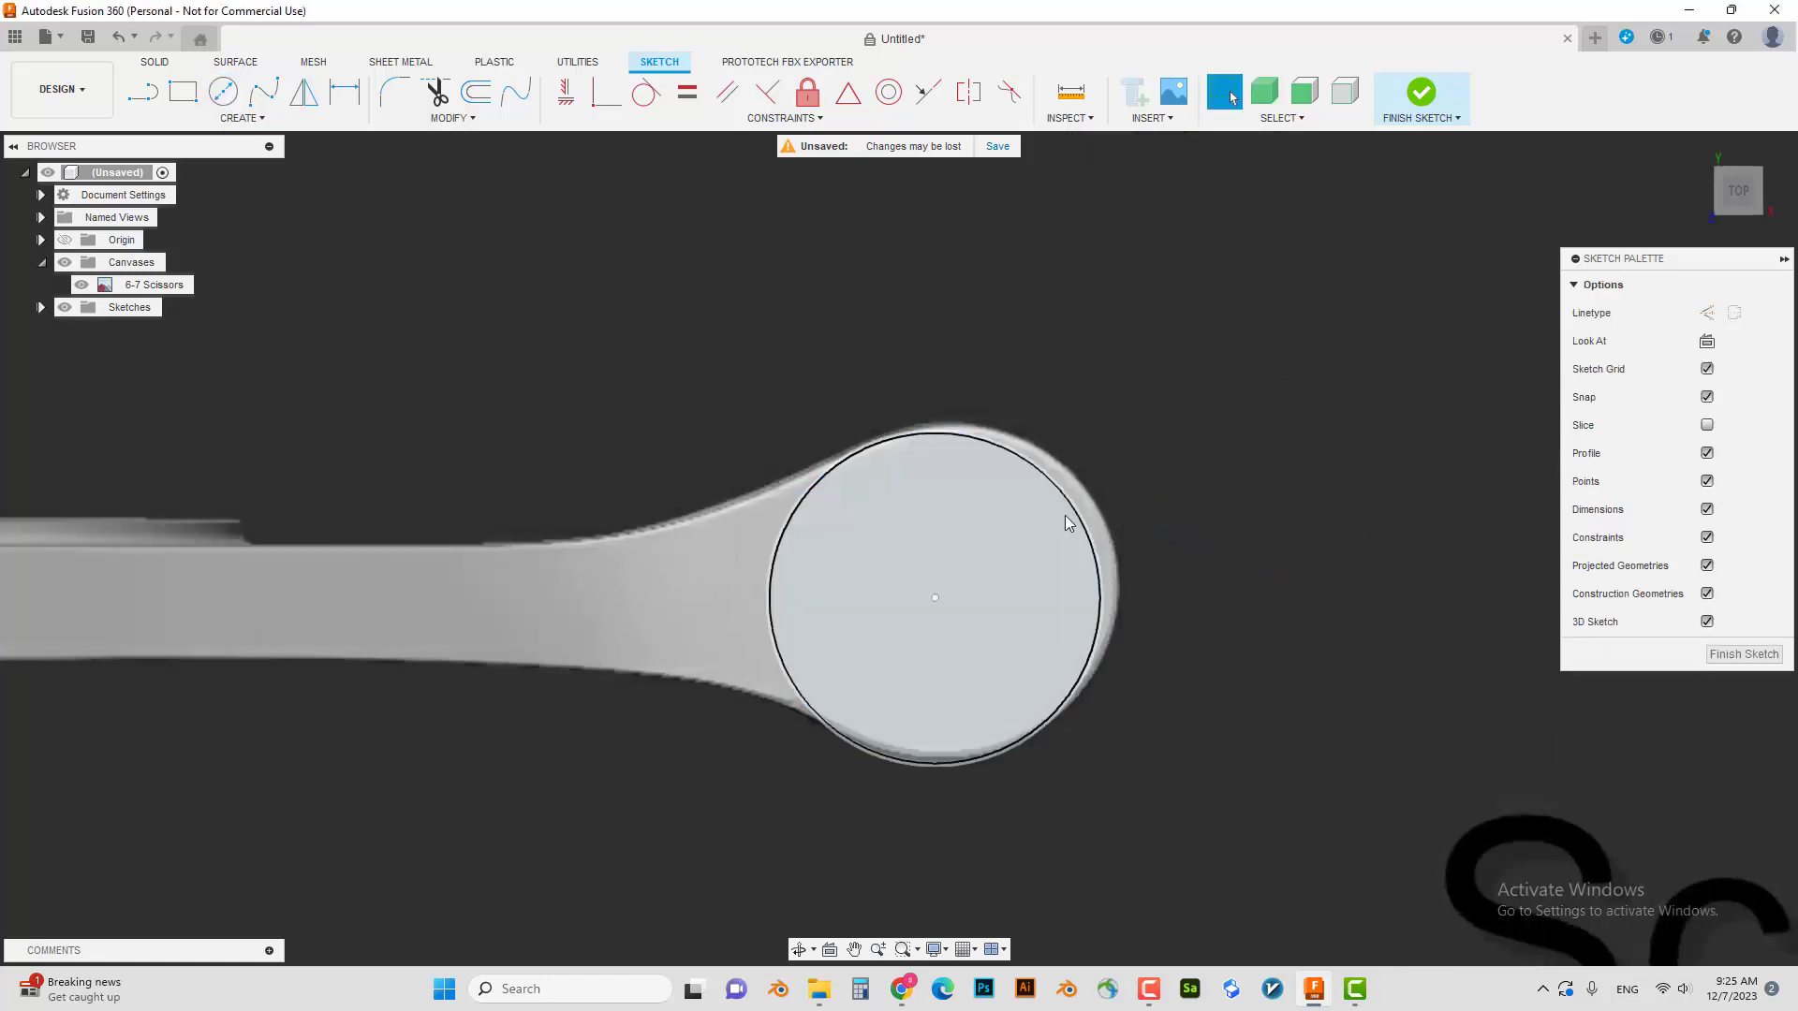
click(1075, 513)
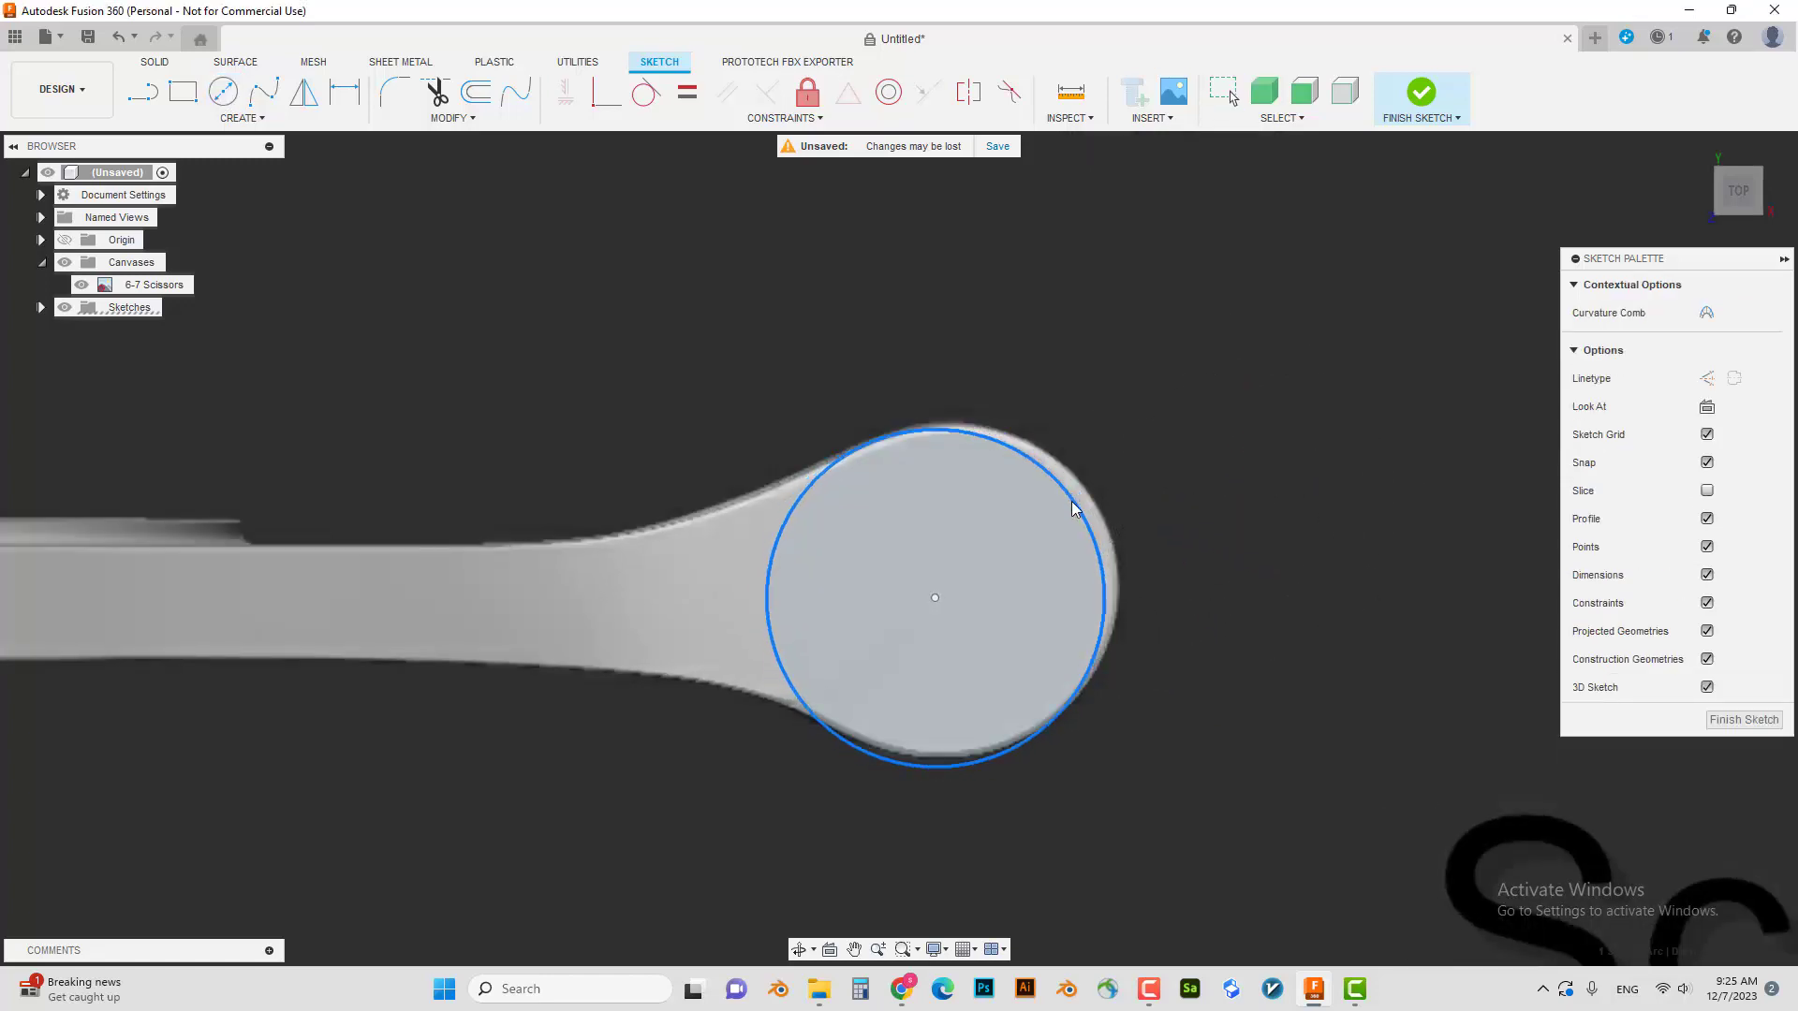
key(m)
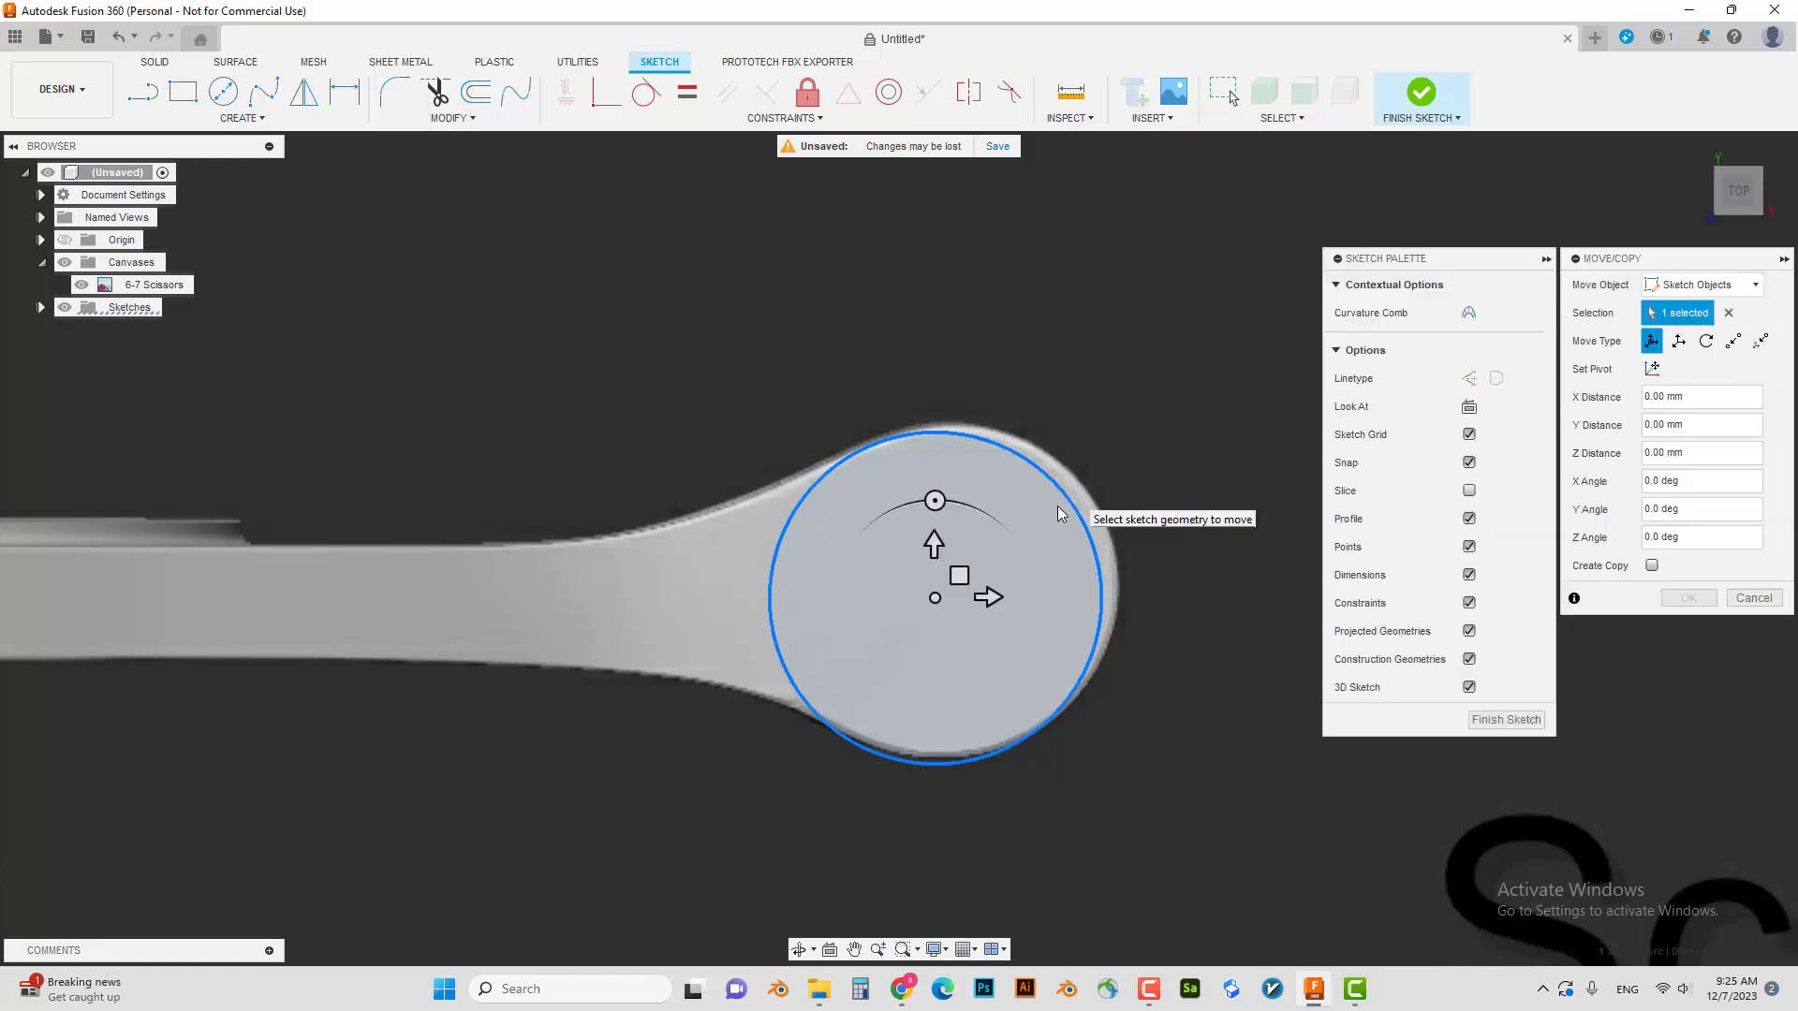
drag(945, 587, 973, 567)
scroll(1106, 447, down, 2)
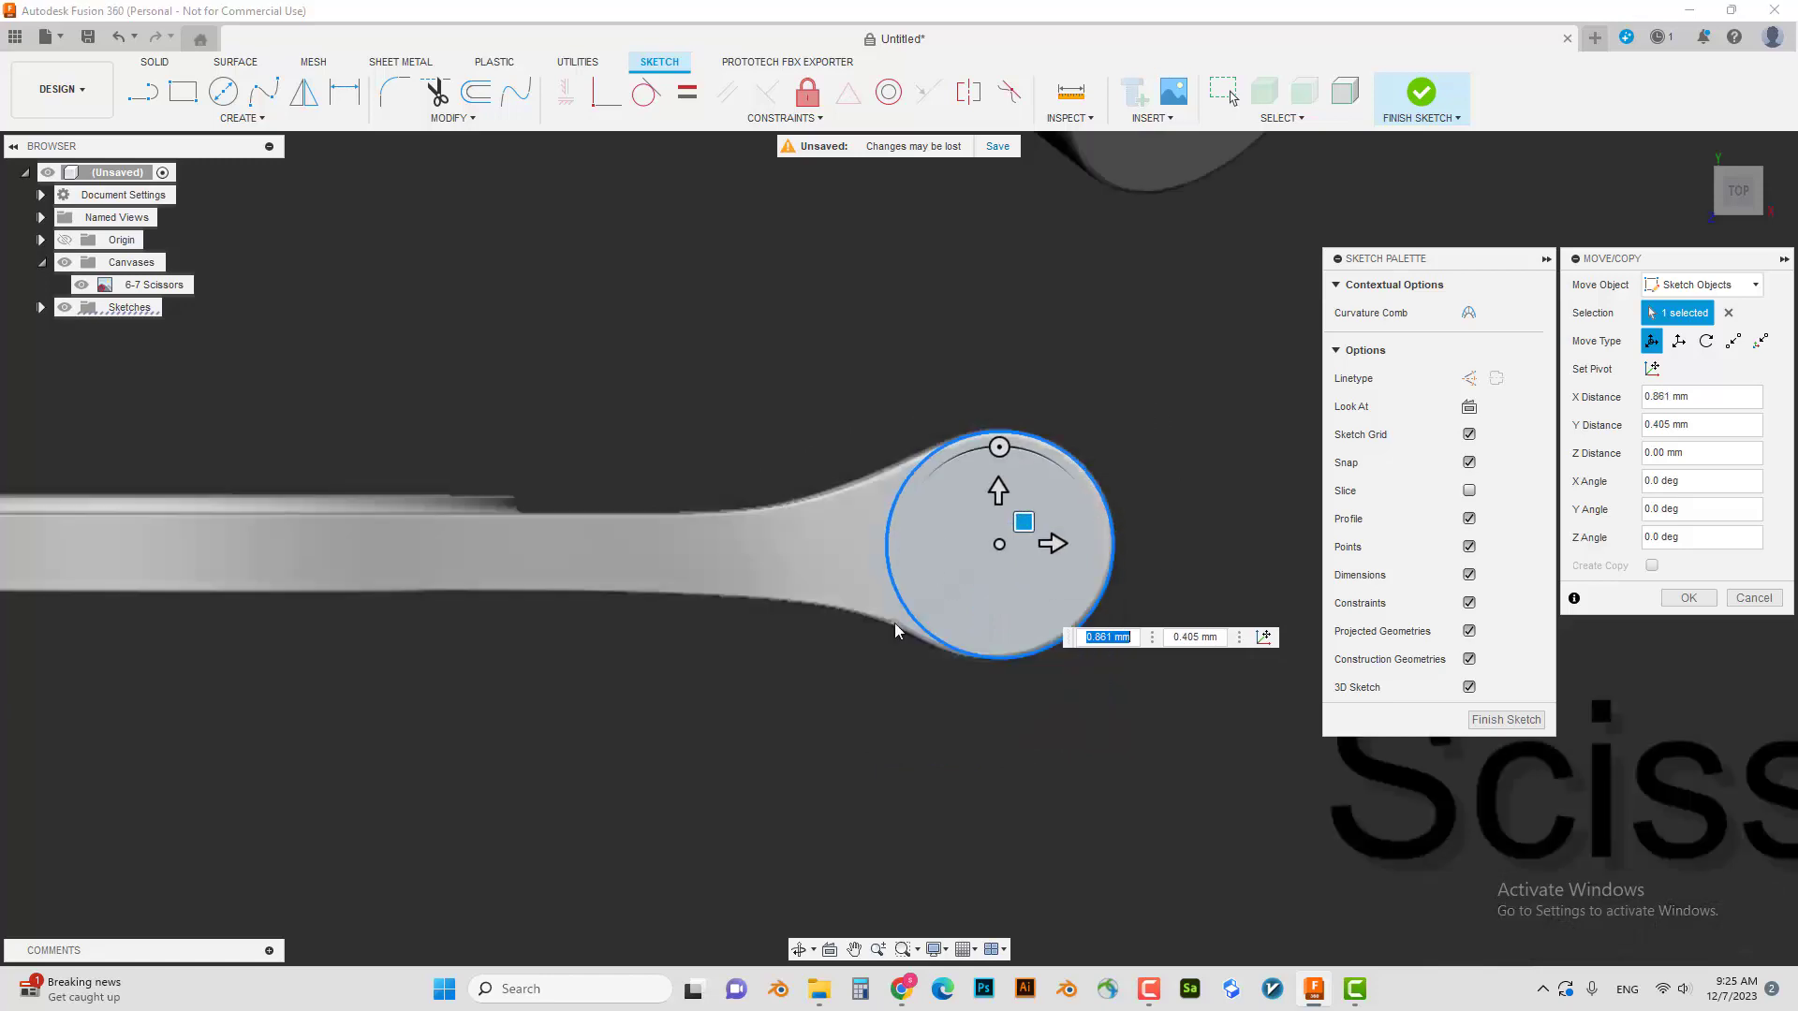
scroll(842, 626, down, 3)
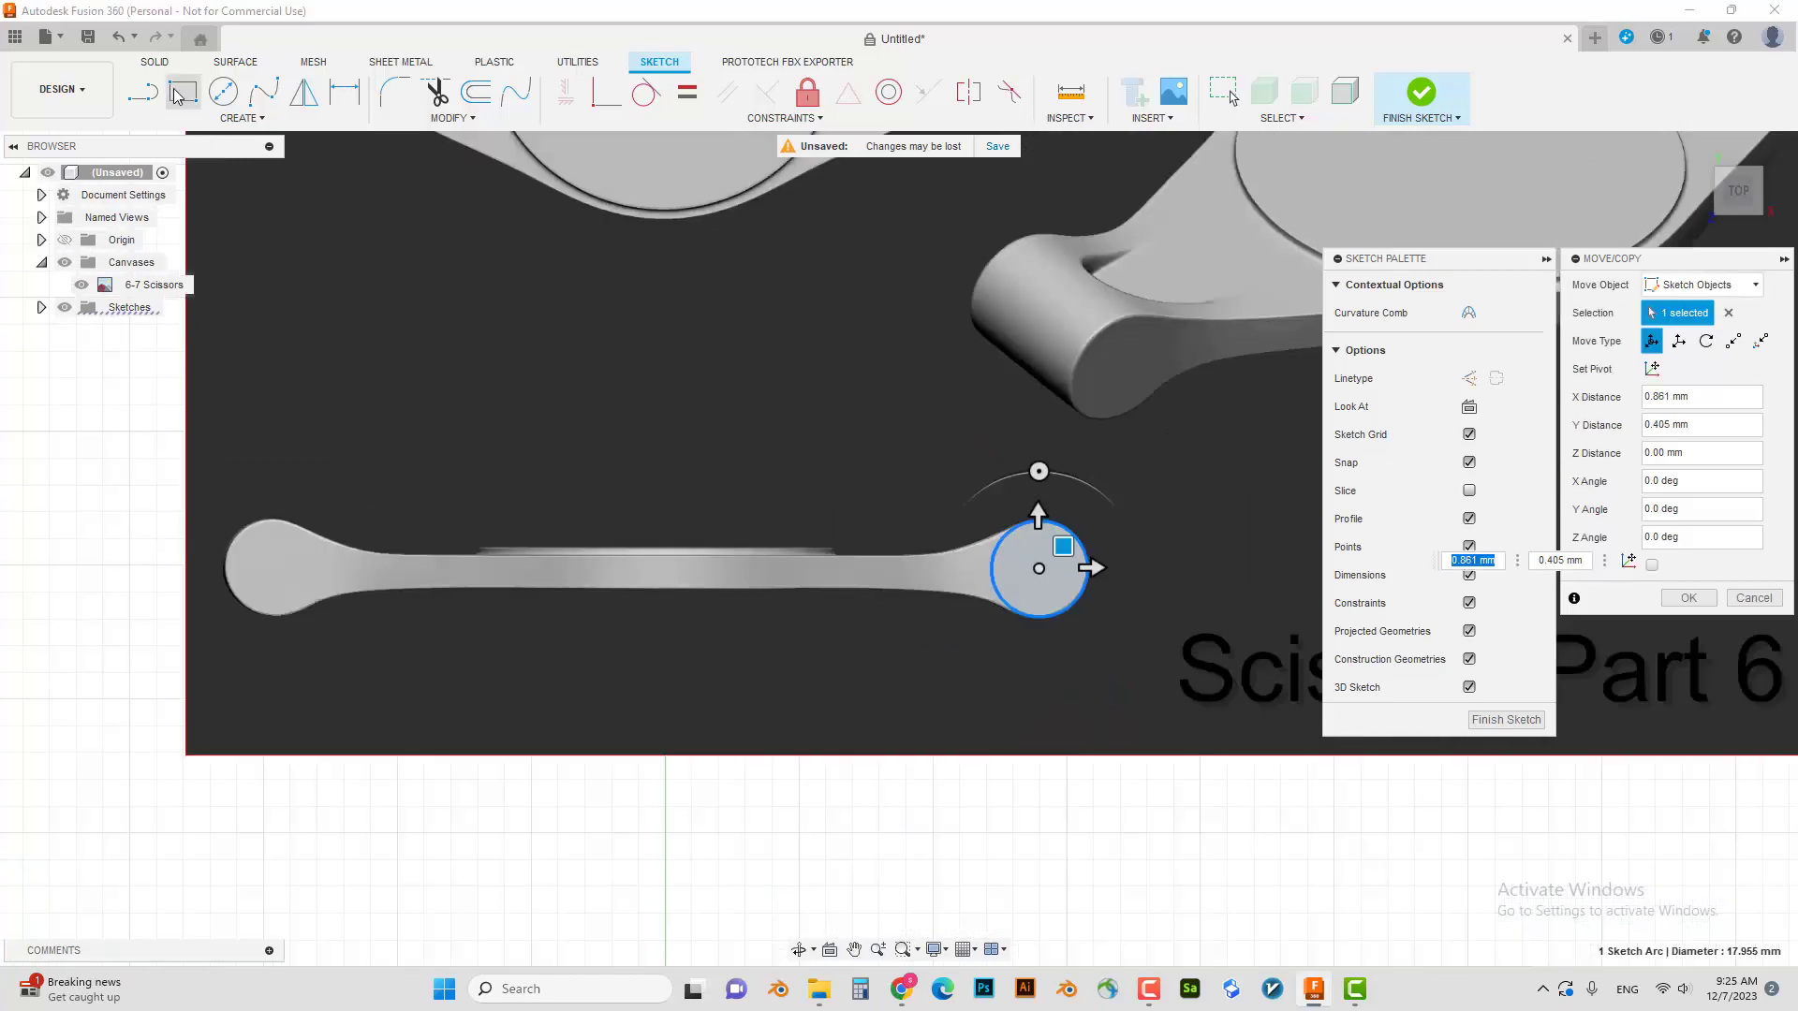
key(r)
scroll(948, 576, up, 2)
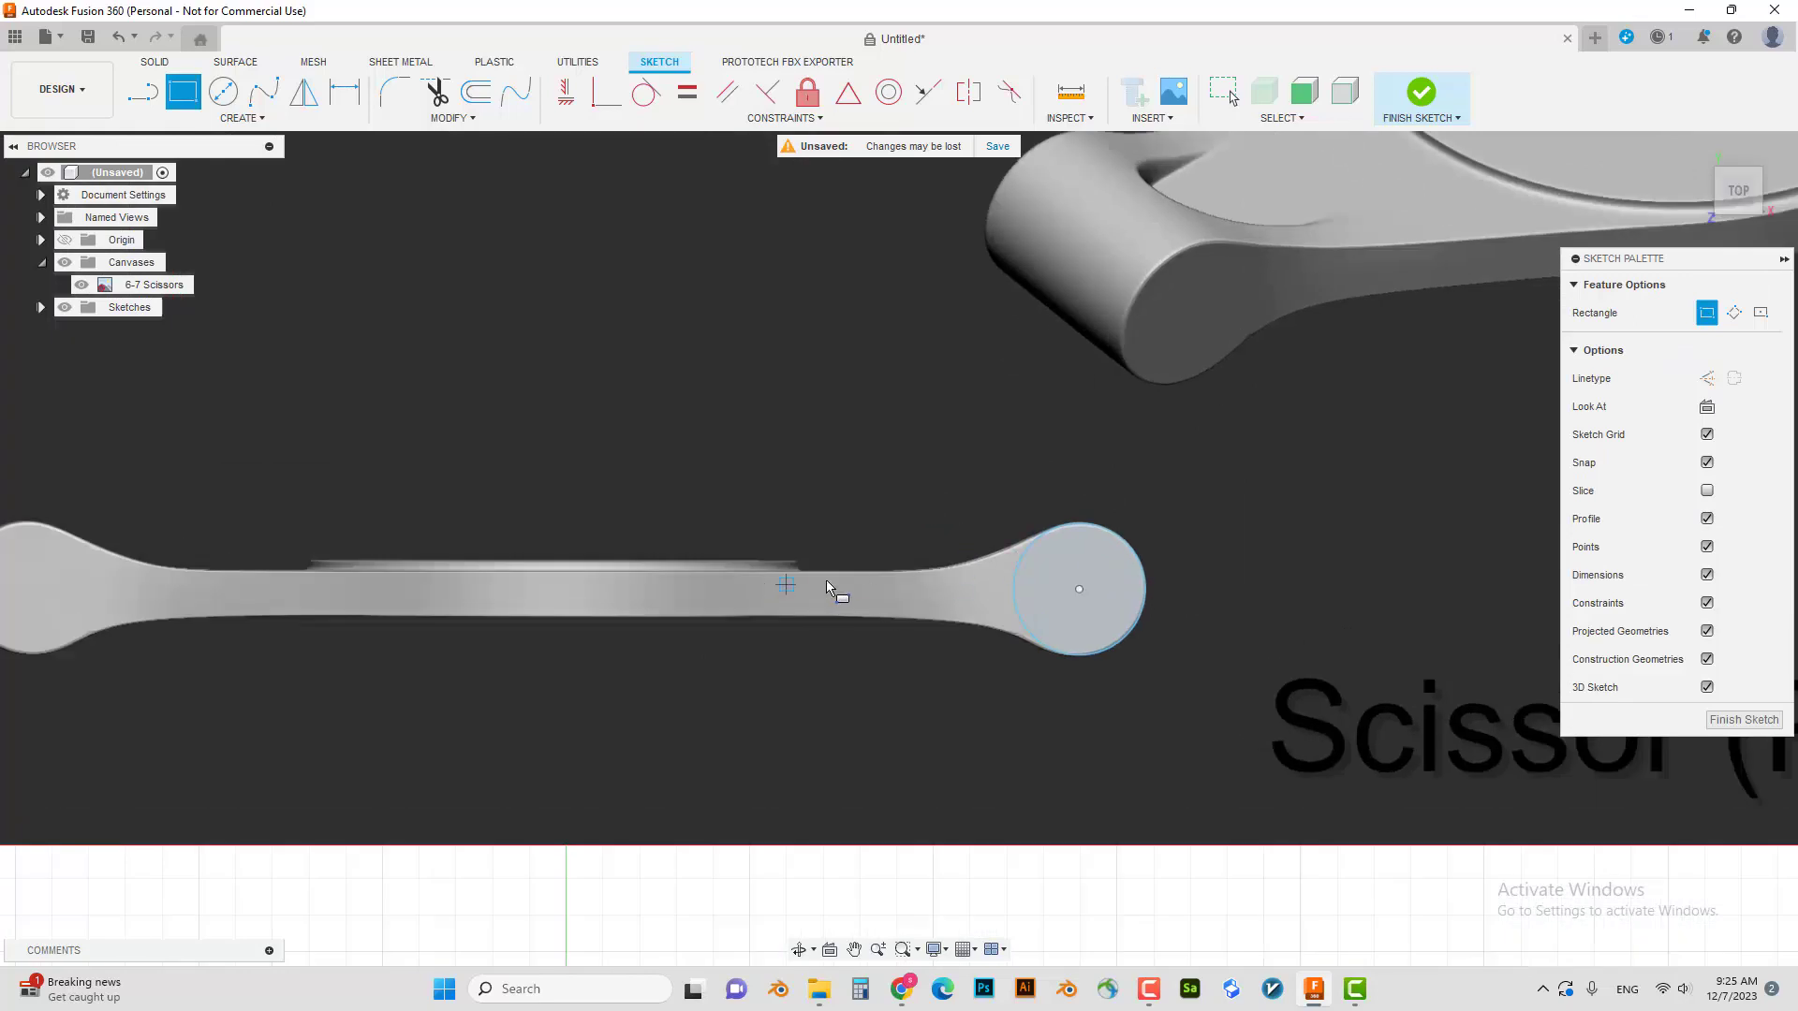
- Draw a rectangle along the scissor shaft, from the lobe leftward
click(927, 572)
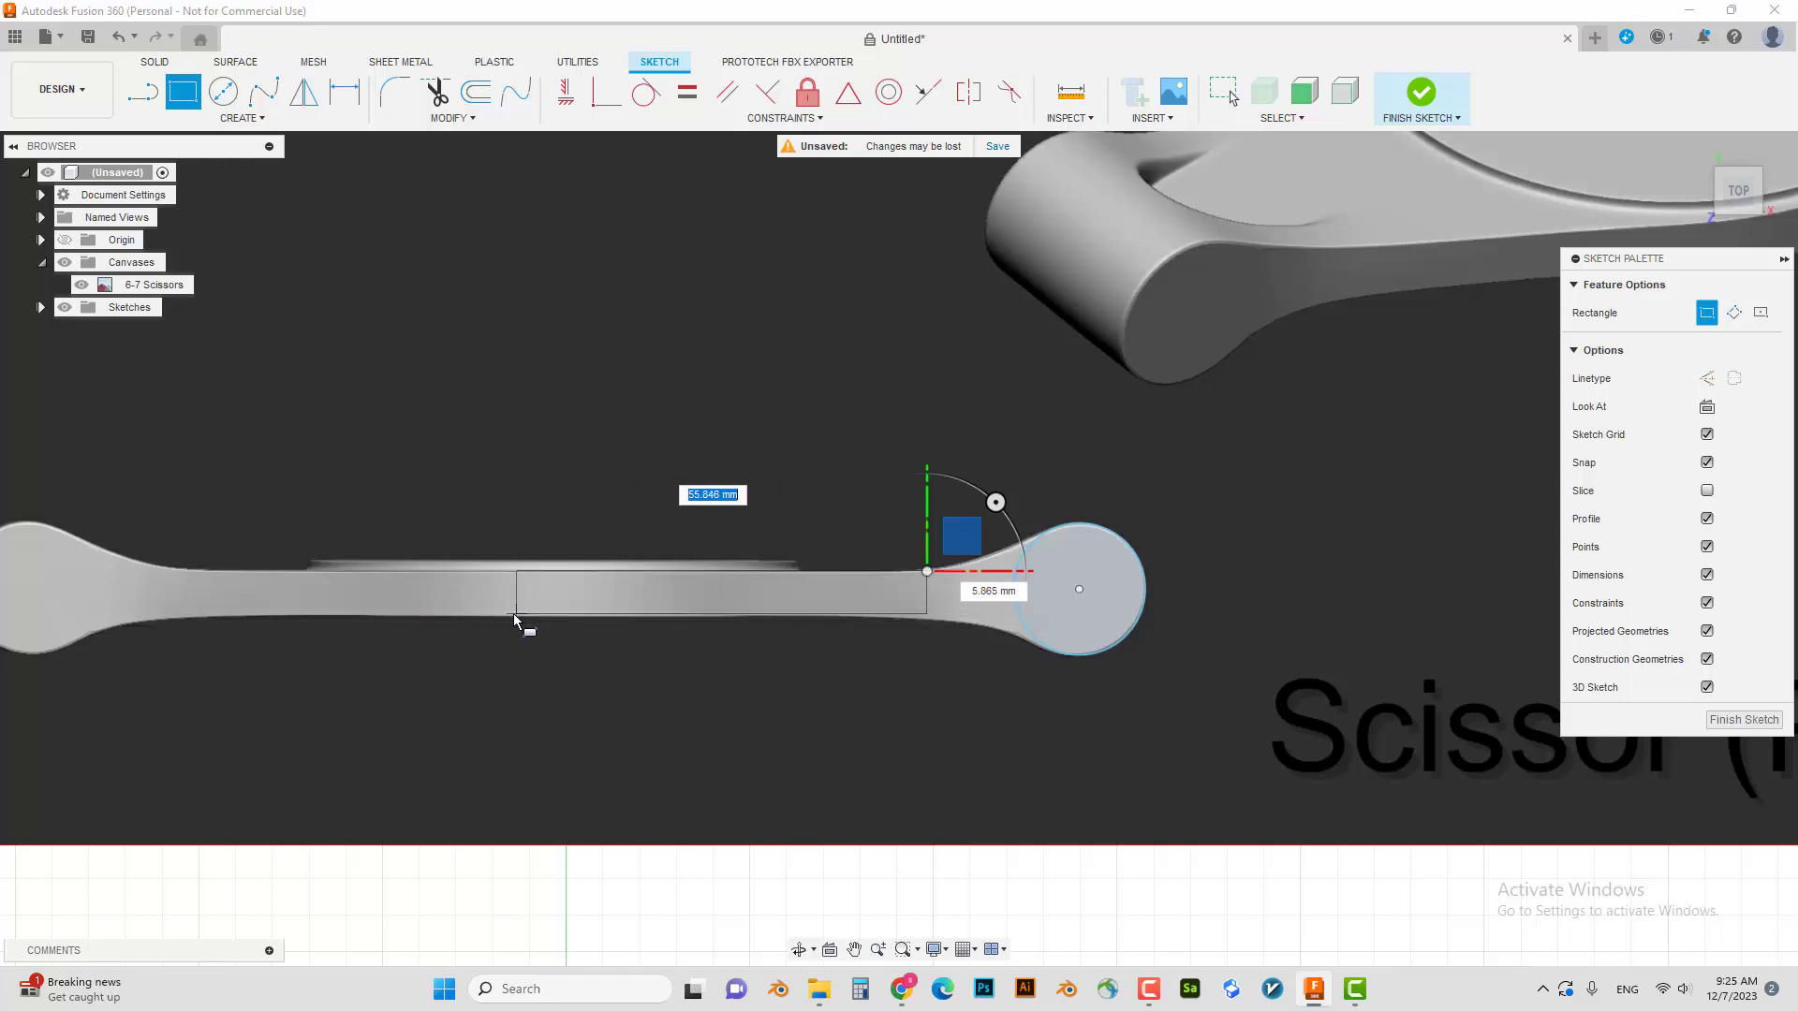
scroll(470, 619, up, 3)
scroll(453, 625, up, 3)
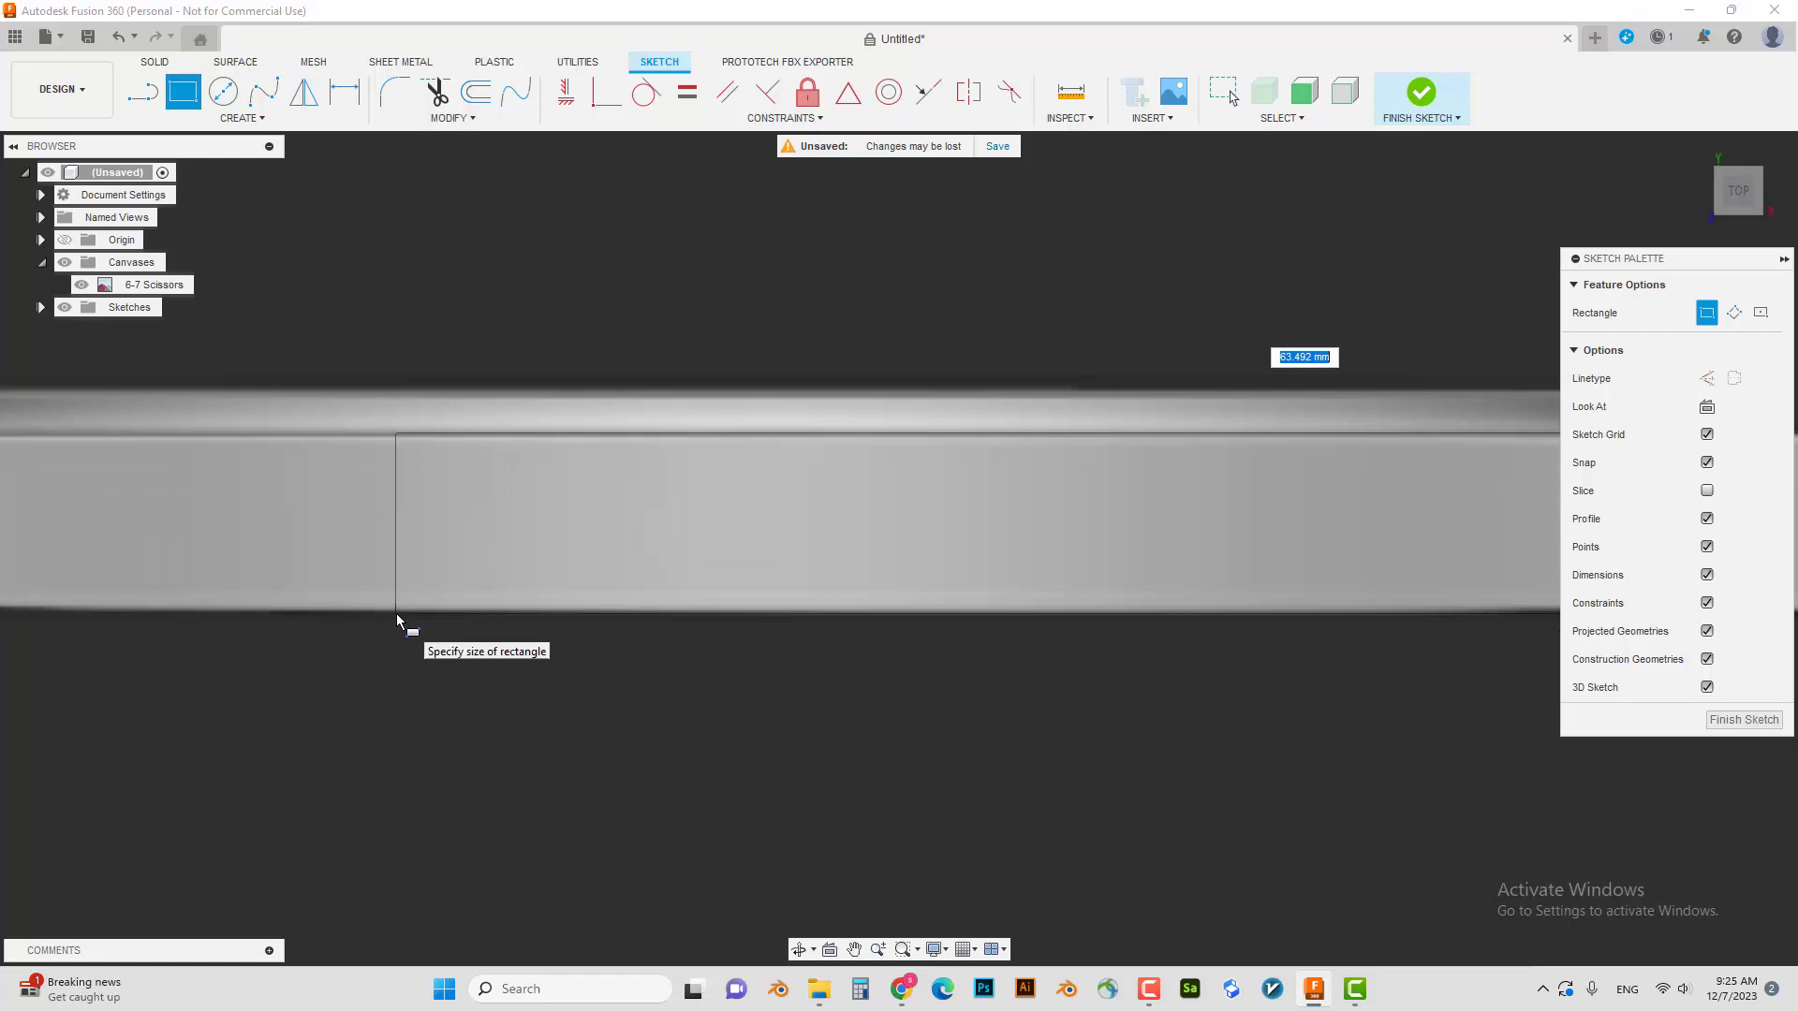
click(396, 614)
scroll(843, 583, down, 3)
middle_drag(1150, 552, 762, 565)
key(Escape)
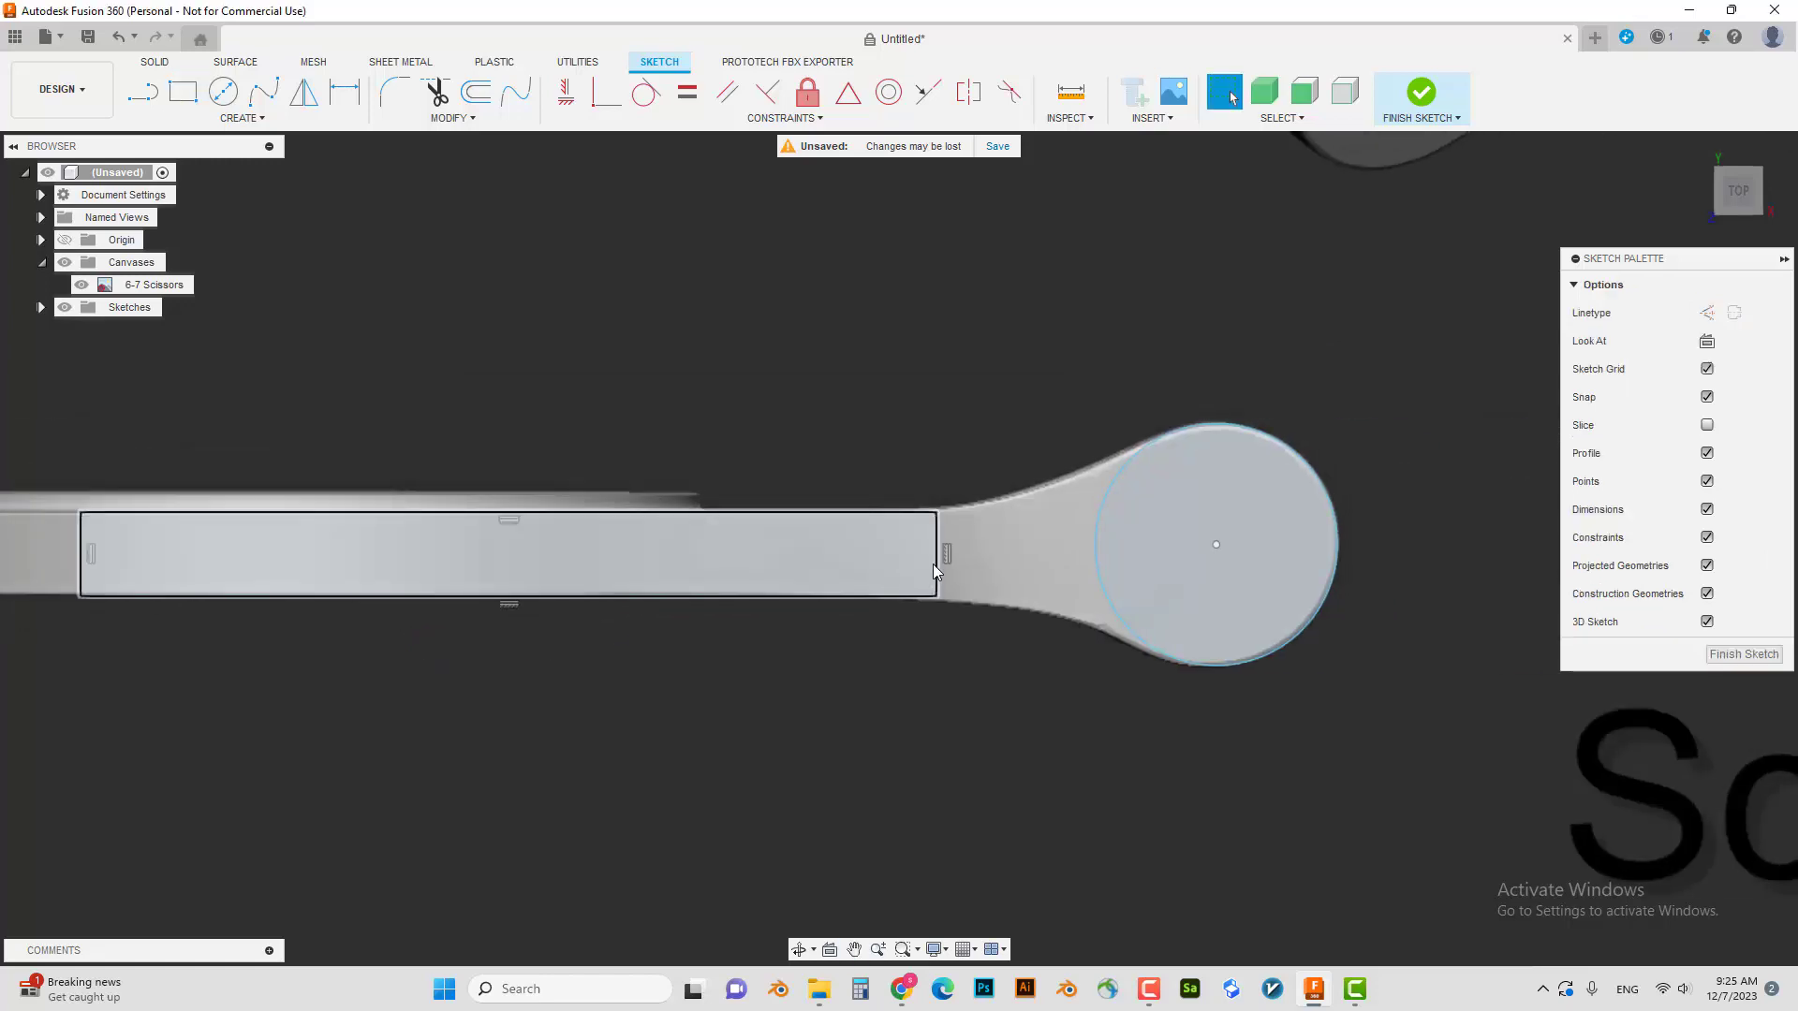
- Stretch the rectangle's right edge into the lobe circle
click(965, 562)
drag(993, 559, 1168, 558)
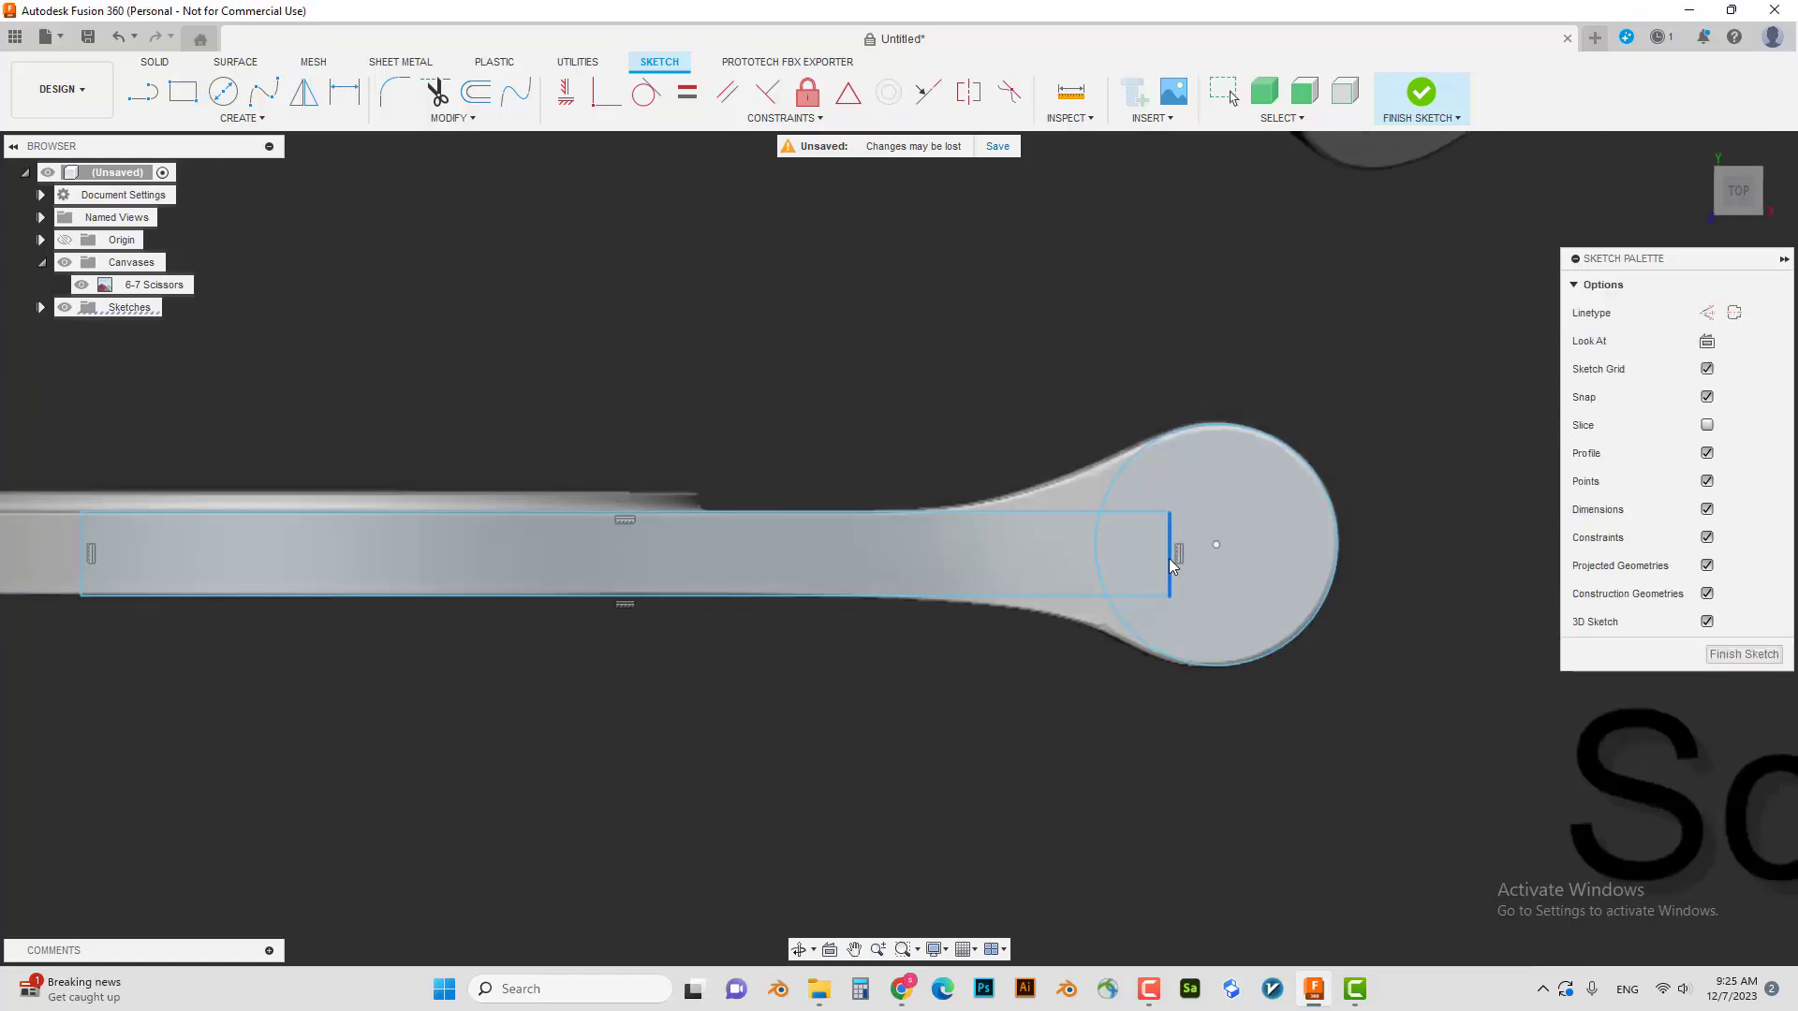
click(965, 657)
middle_drag(964, 658, 856, 707)
scroll(867, 715, up, 2)
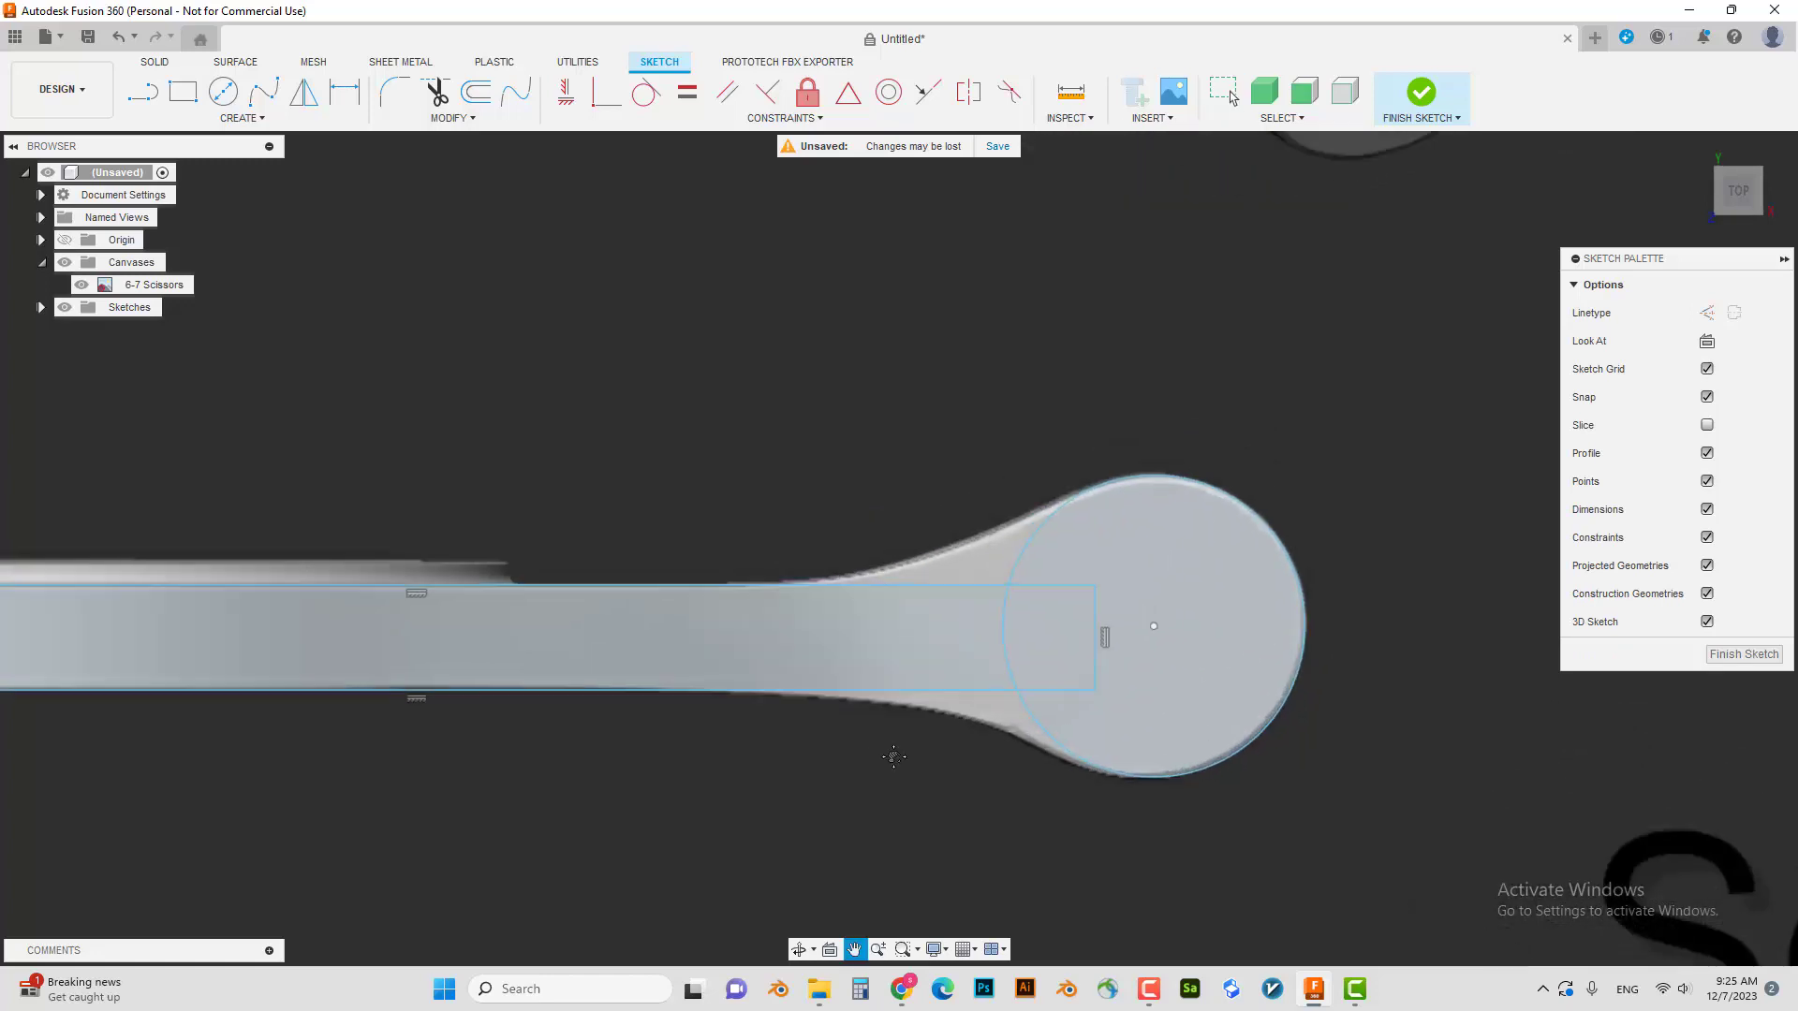
- Fit a three-point spline along the upper flare from the lobe top to the shaft
click(264, 91)
scroll(1028, 530, up, 2)
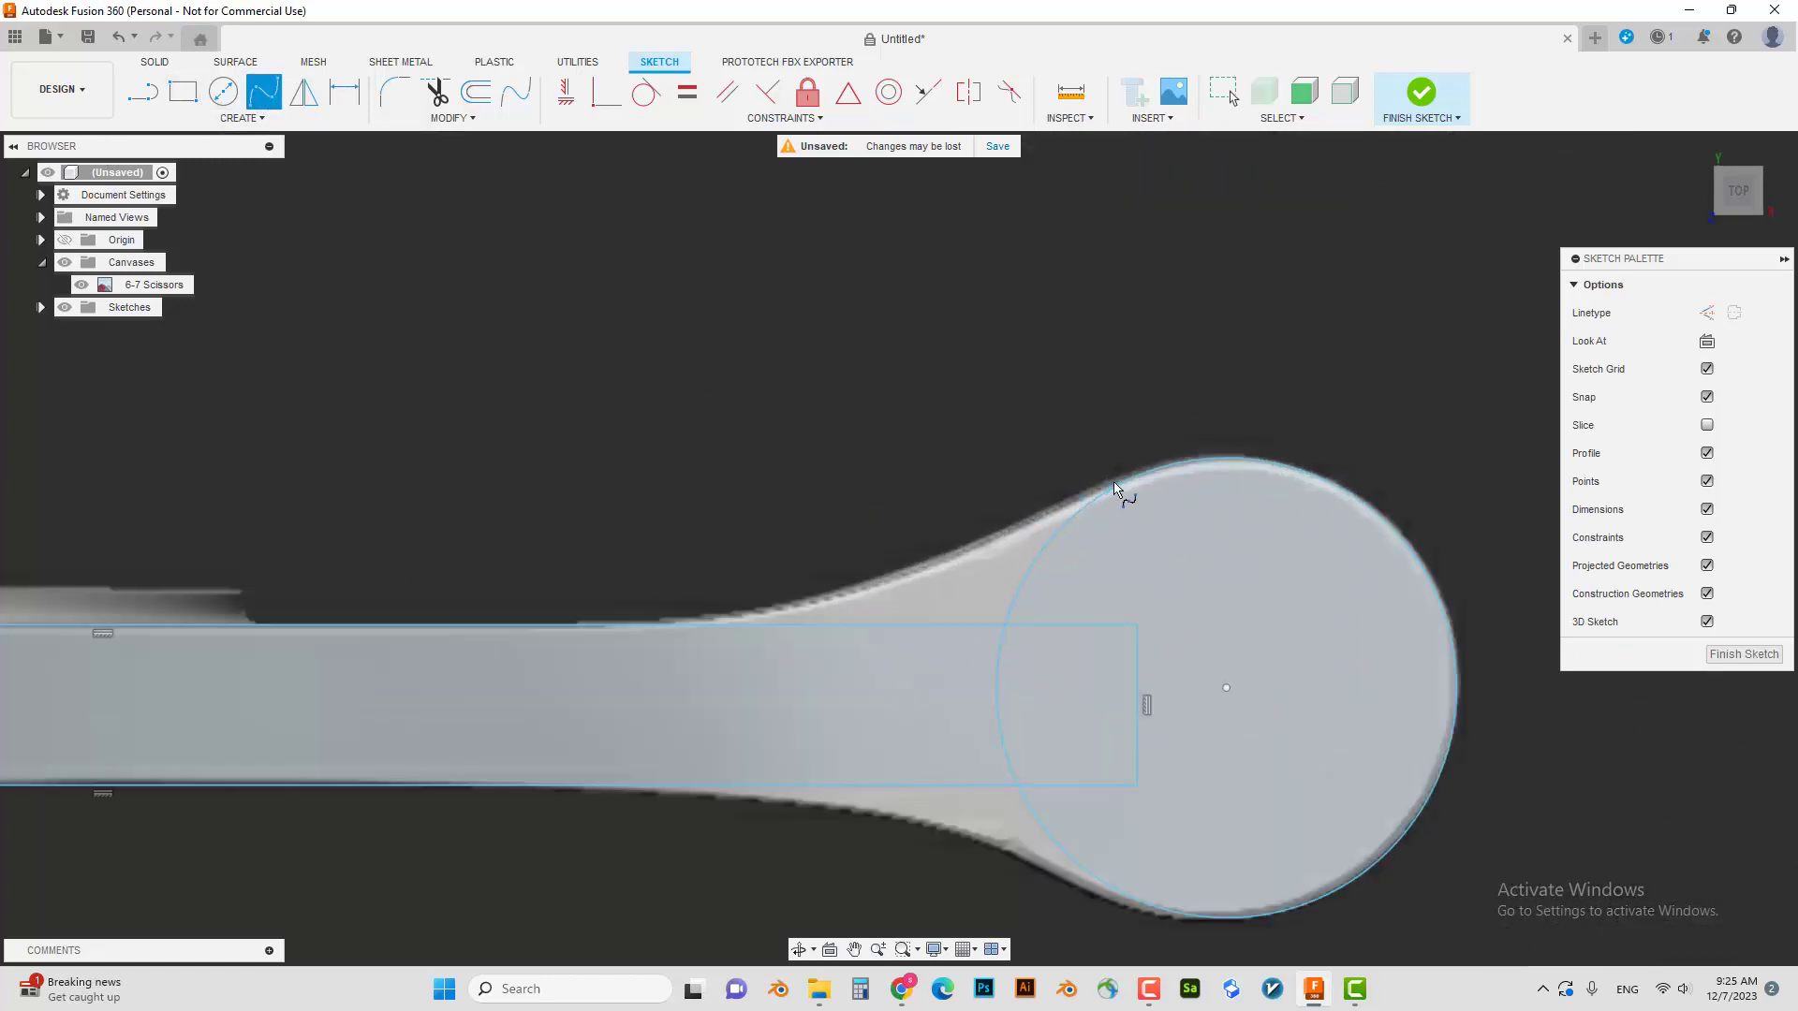
click(1143, 475)
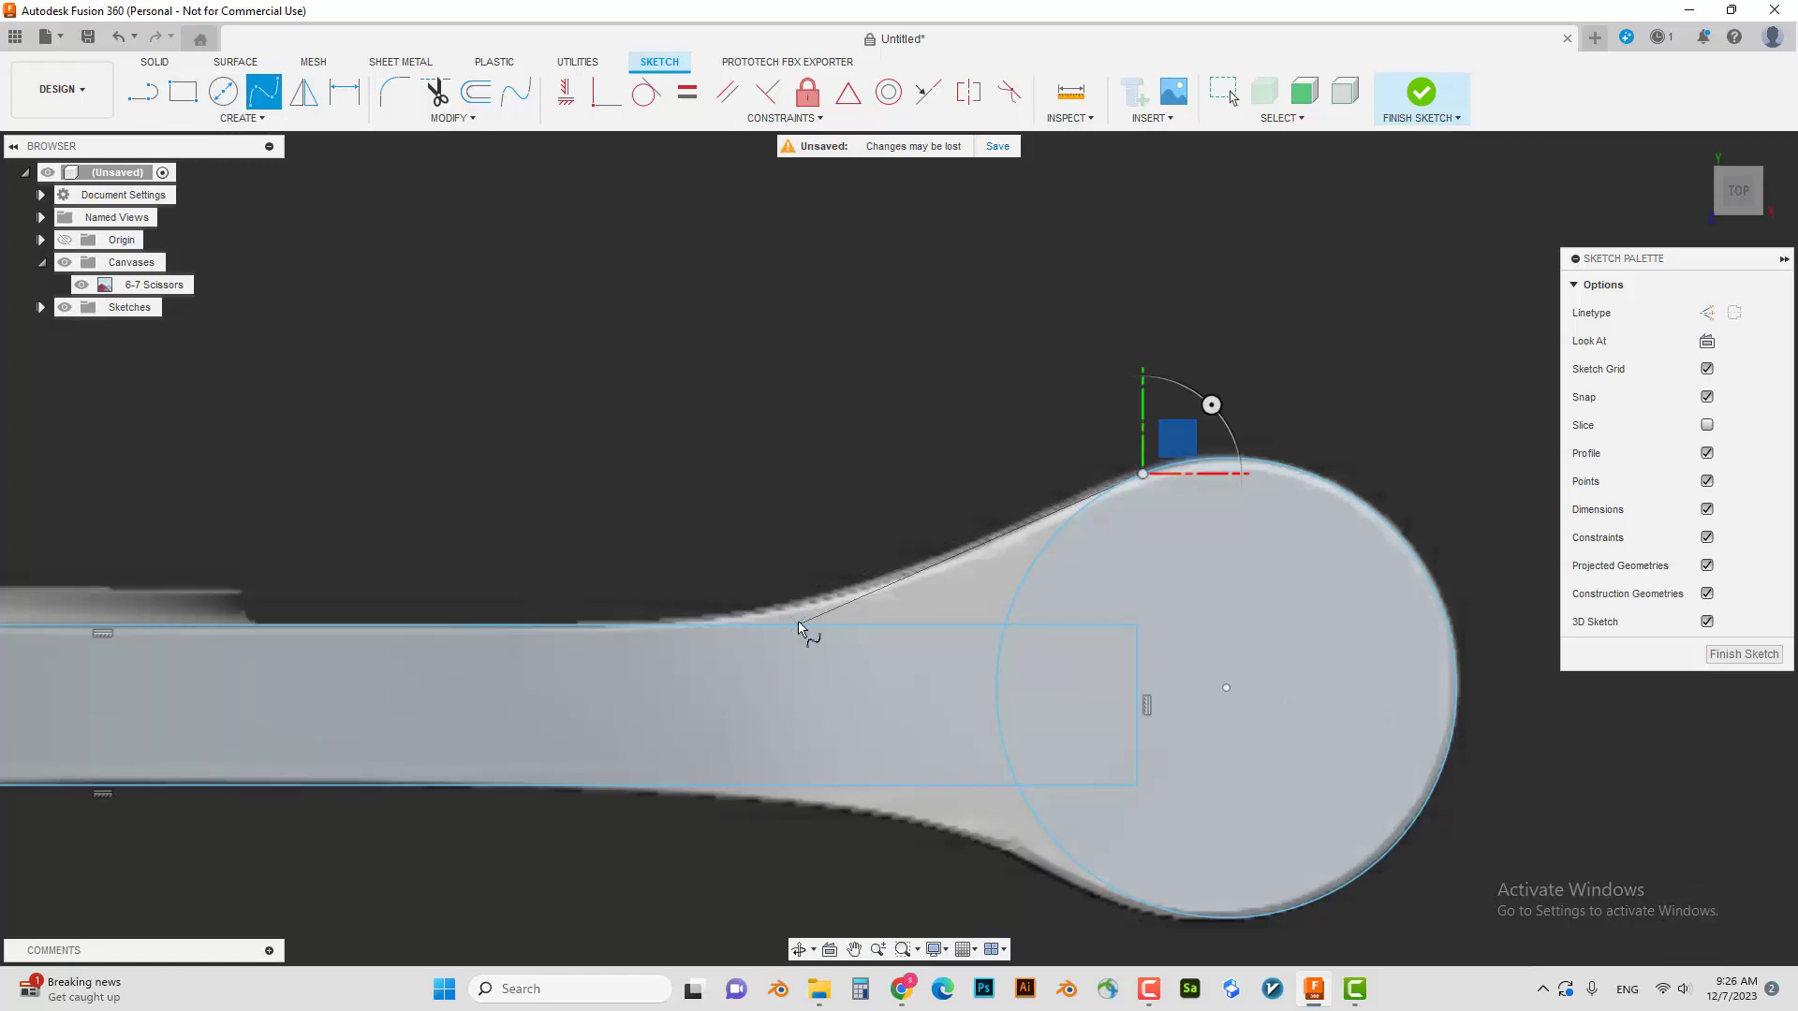
click(677, 625)
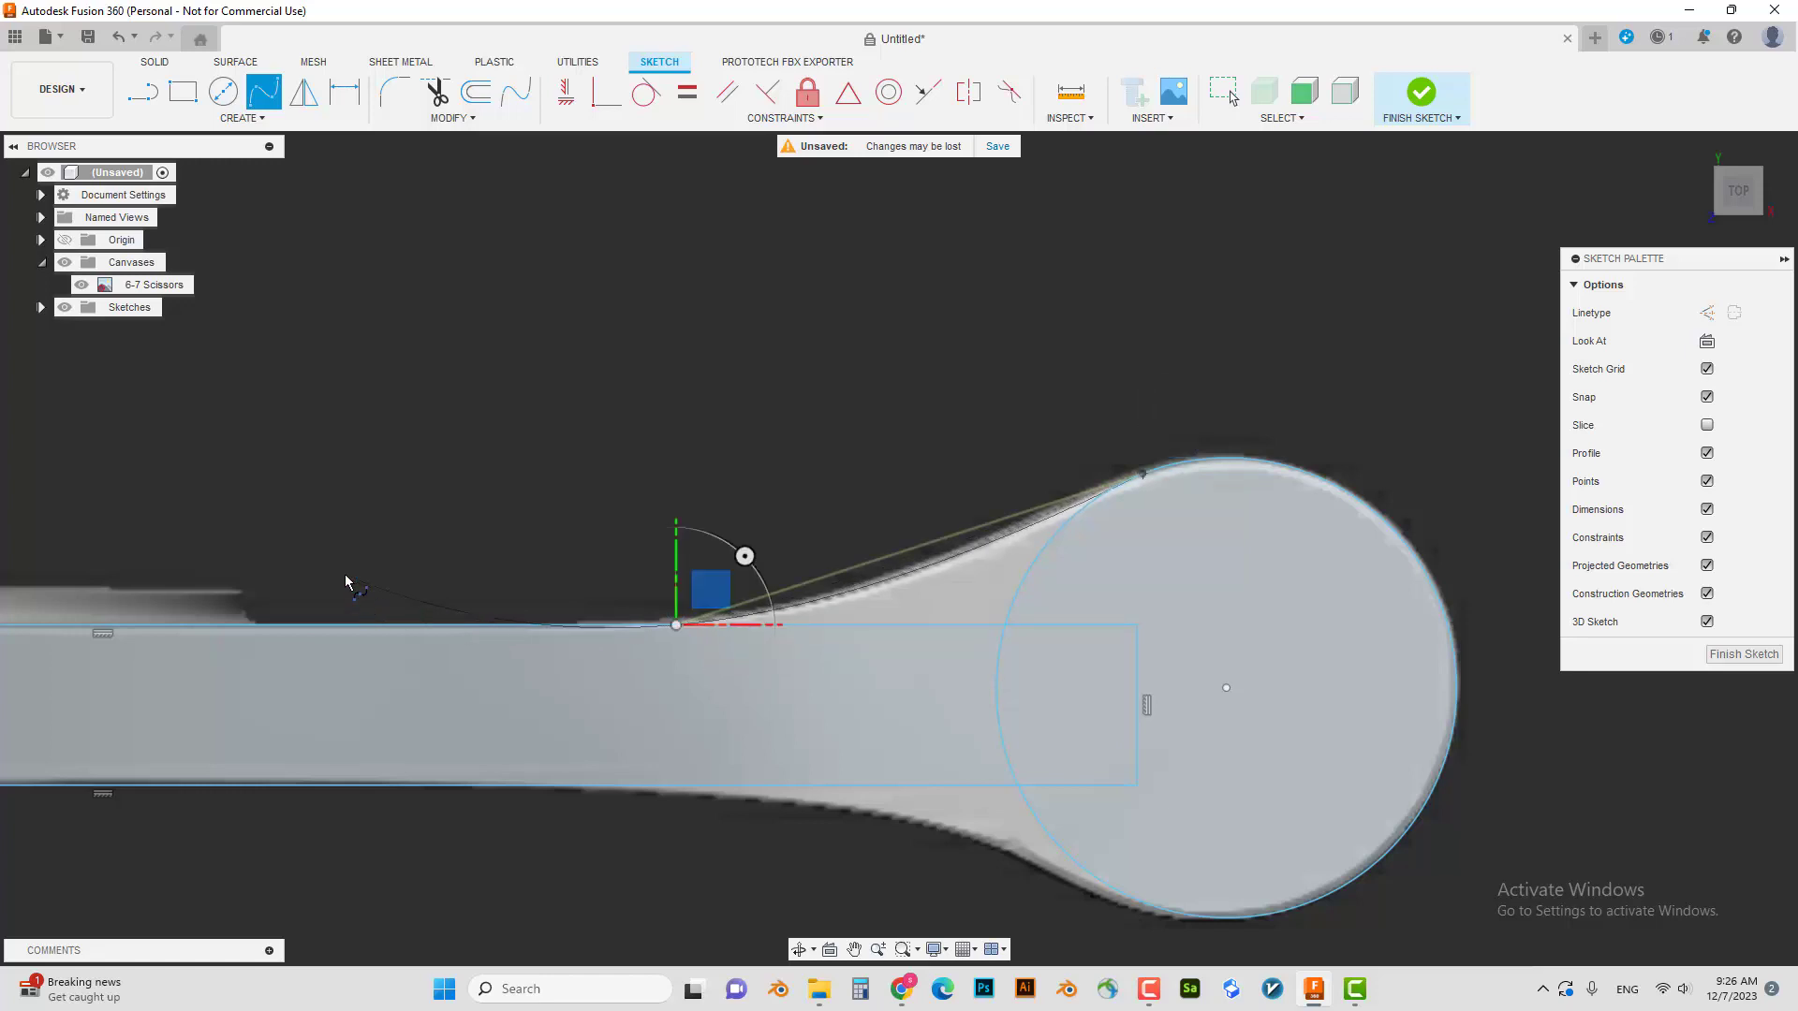
click(346, 582)
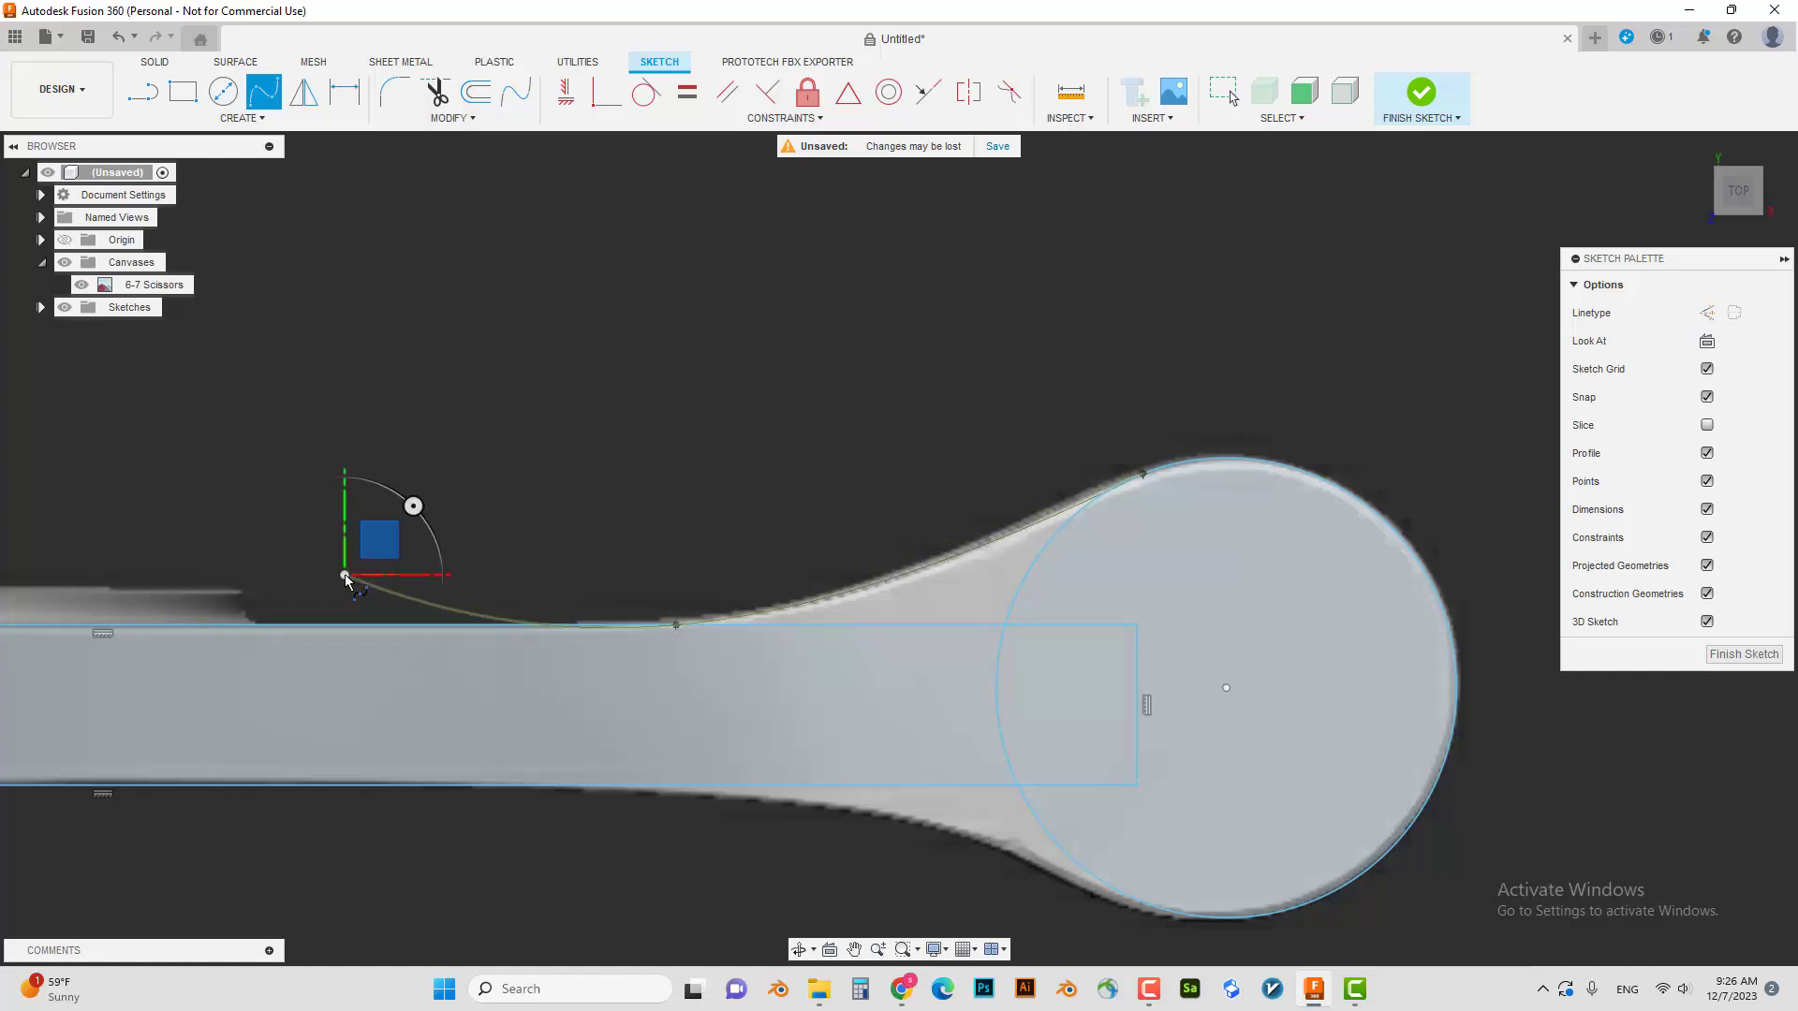
key(Escape)
scroll(611, 633, up, 3)
scroll(666, 609, up, 2)
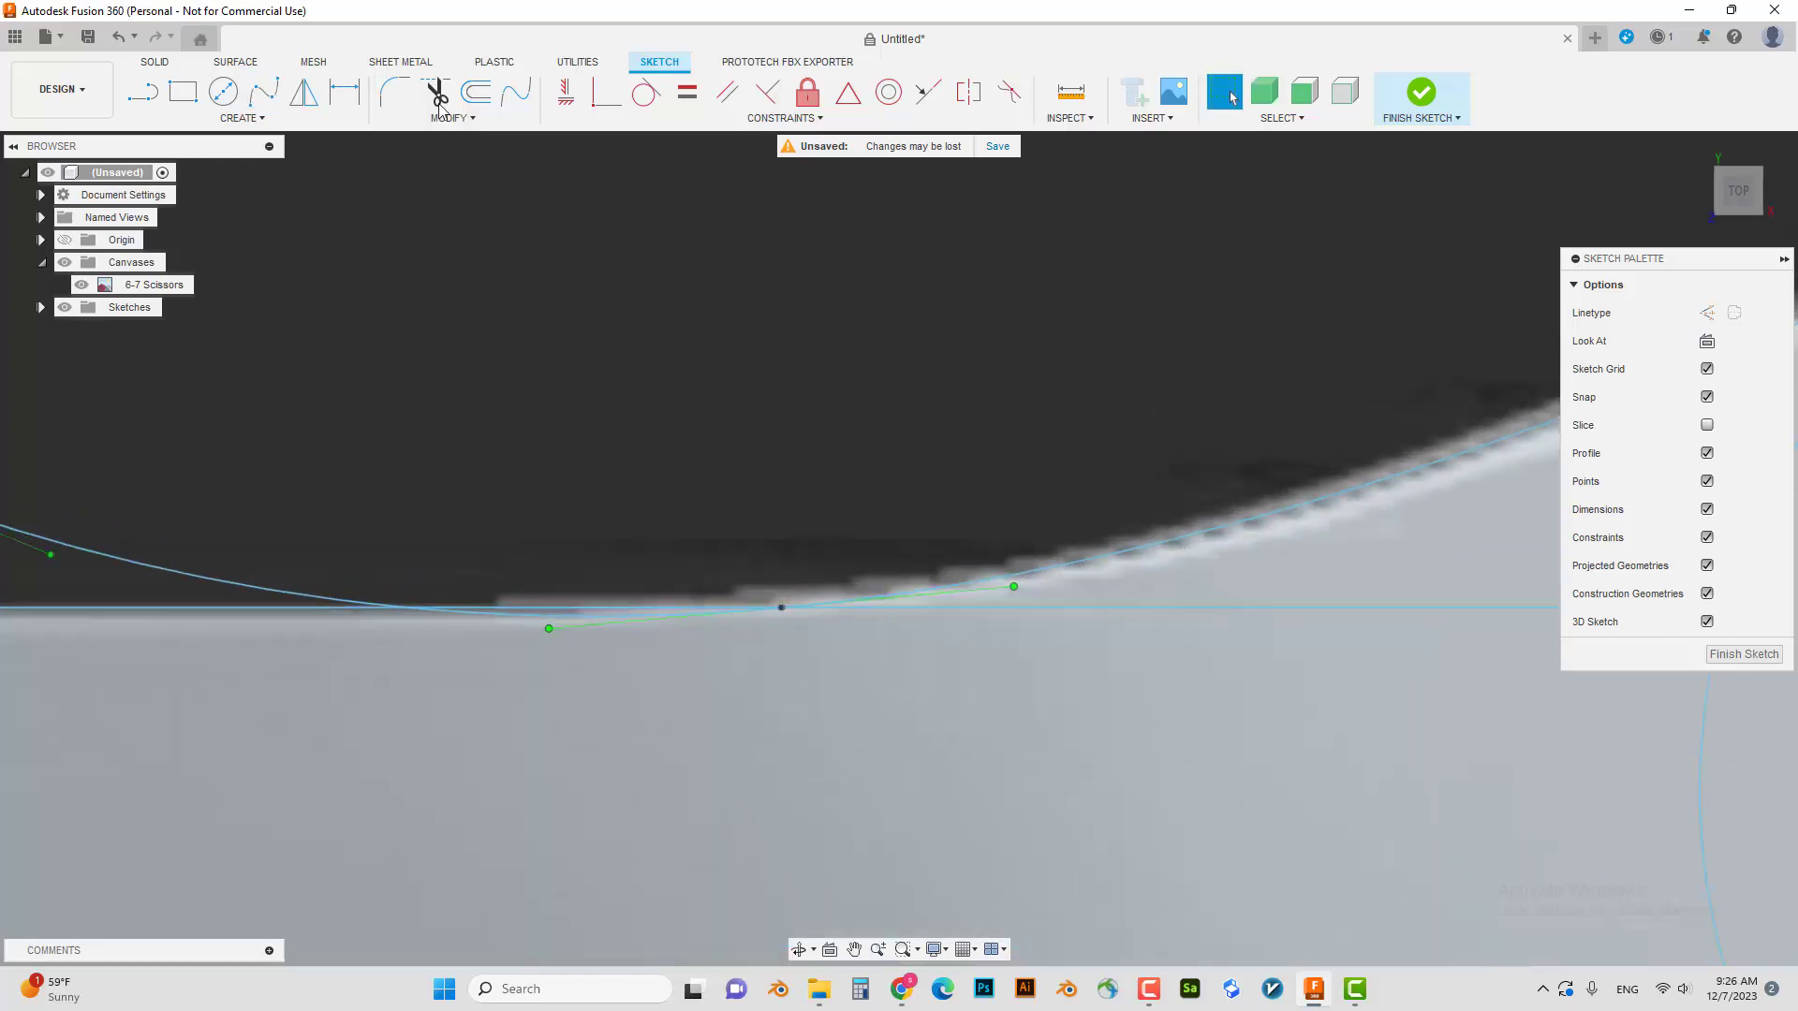
- Trim the extra spline piece and its leftover left tail
click(438, 96)
click(654, 619)
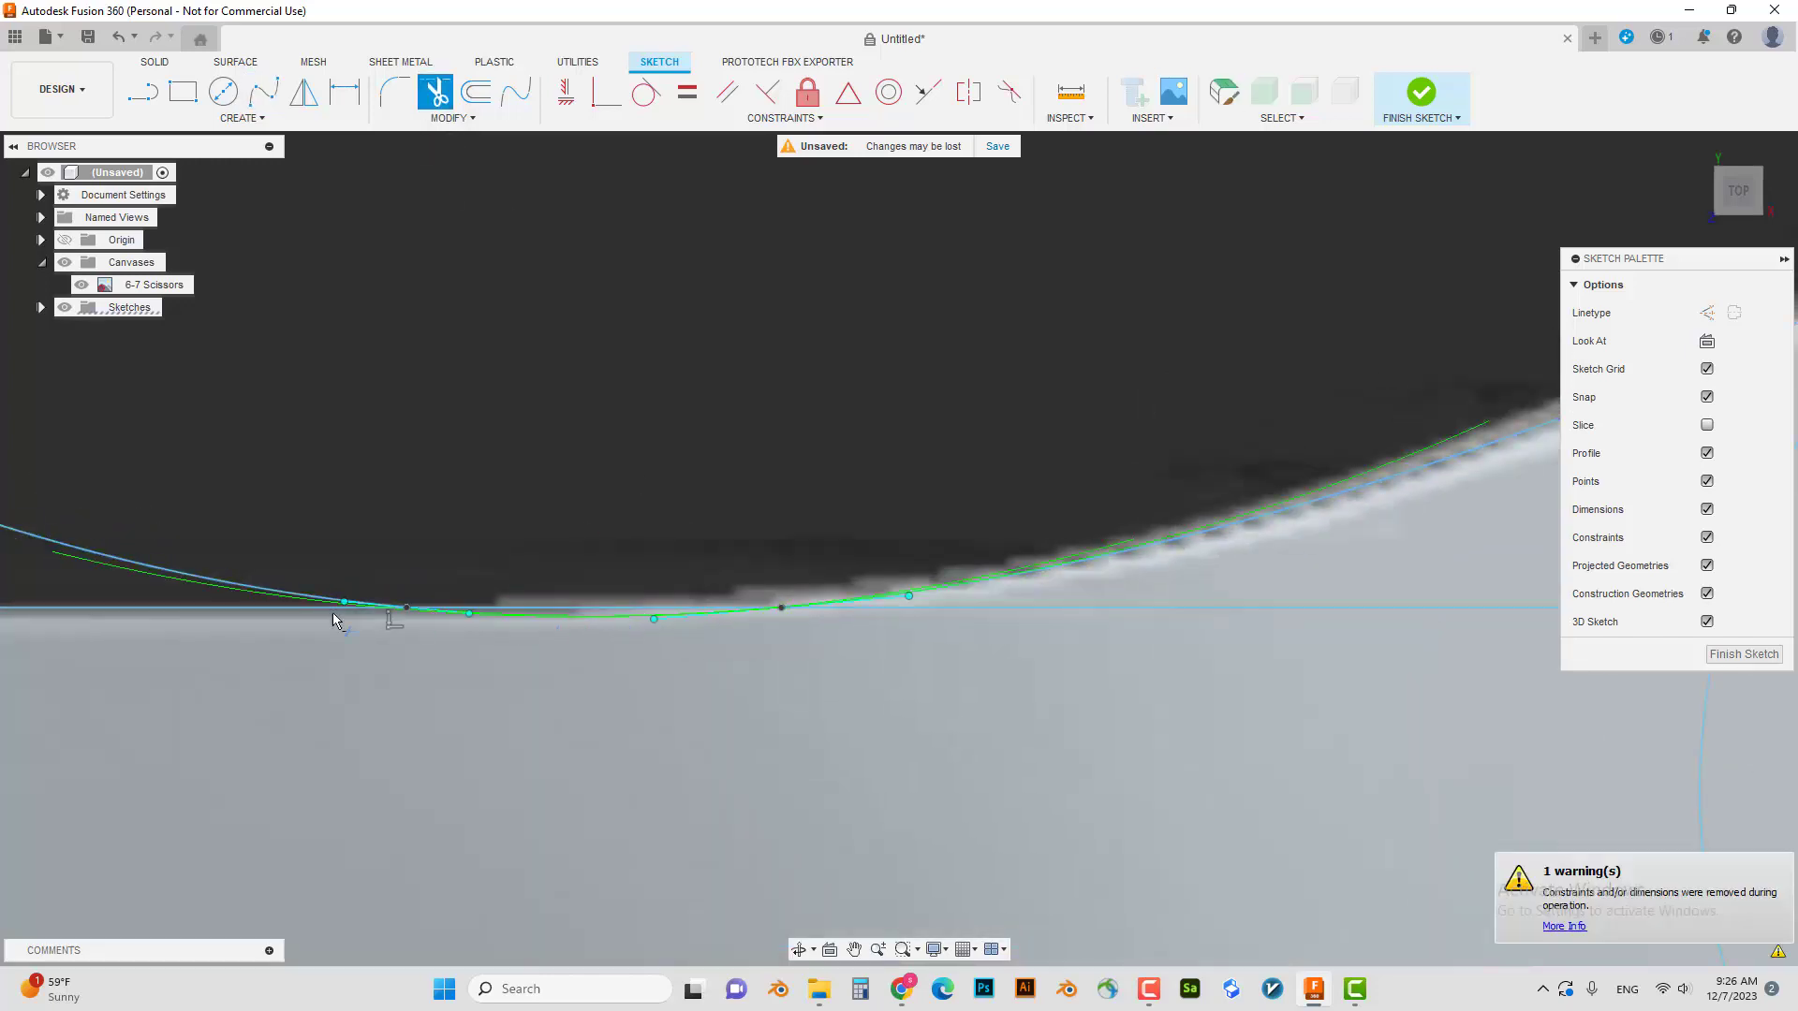
click(275, 592)
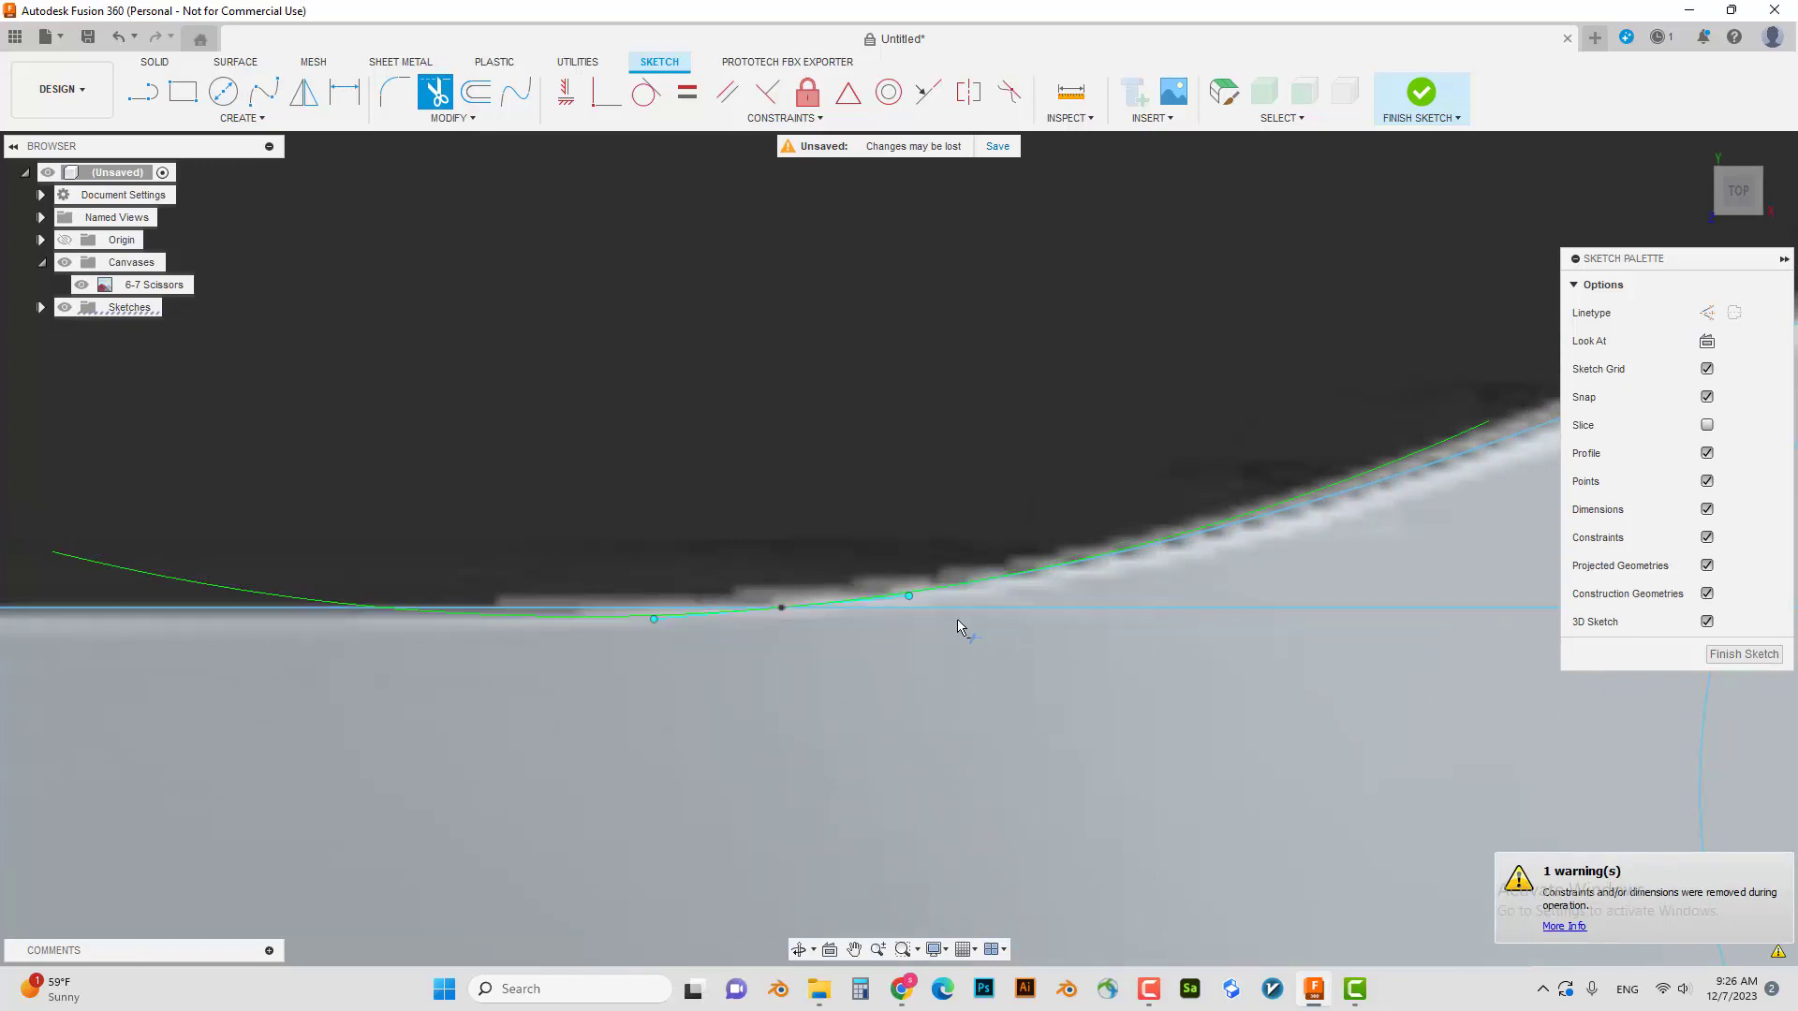
scroll(1077, 590, down, 3)
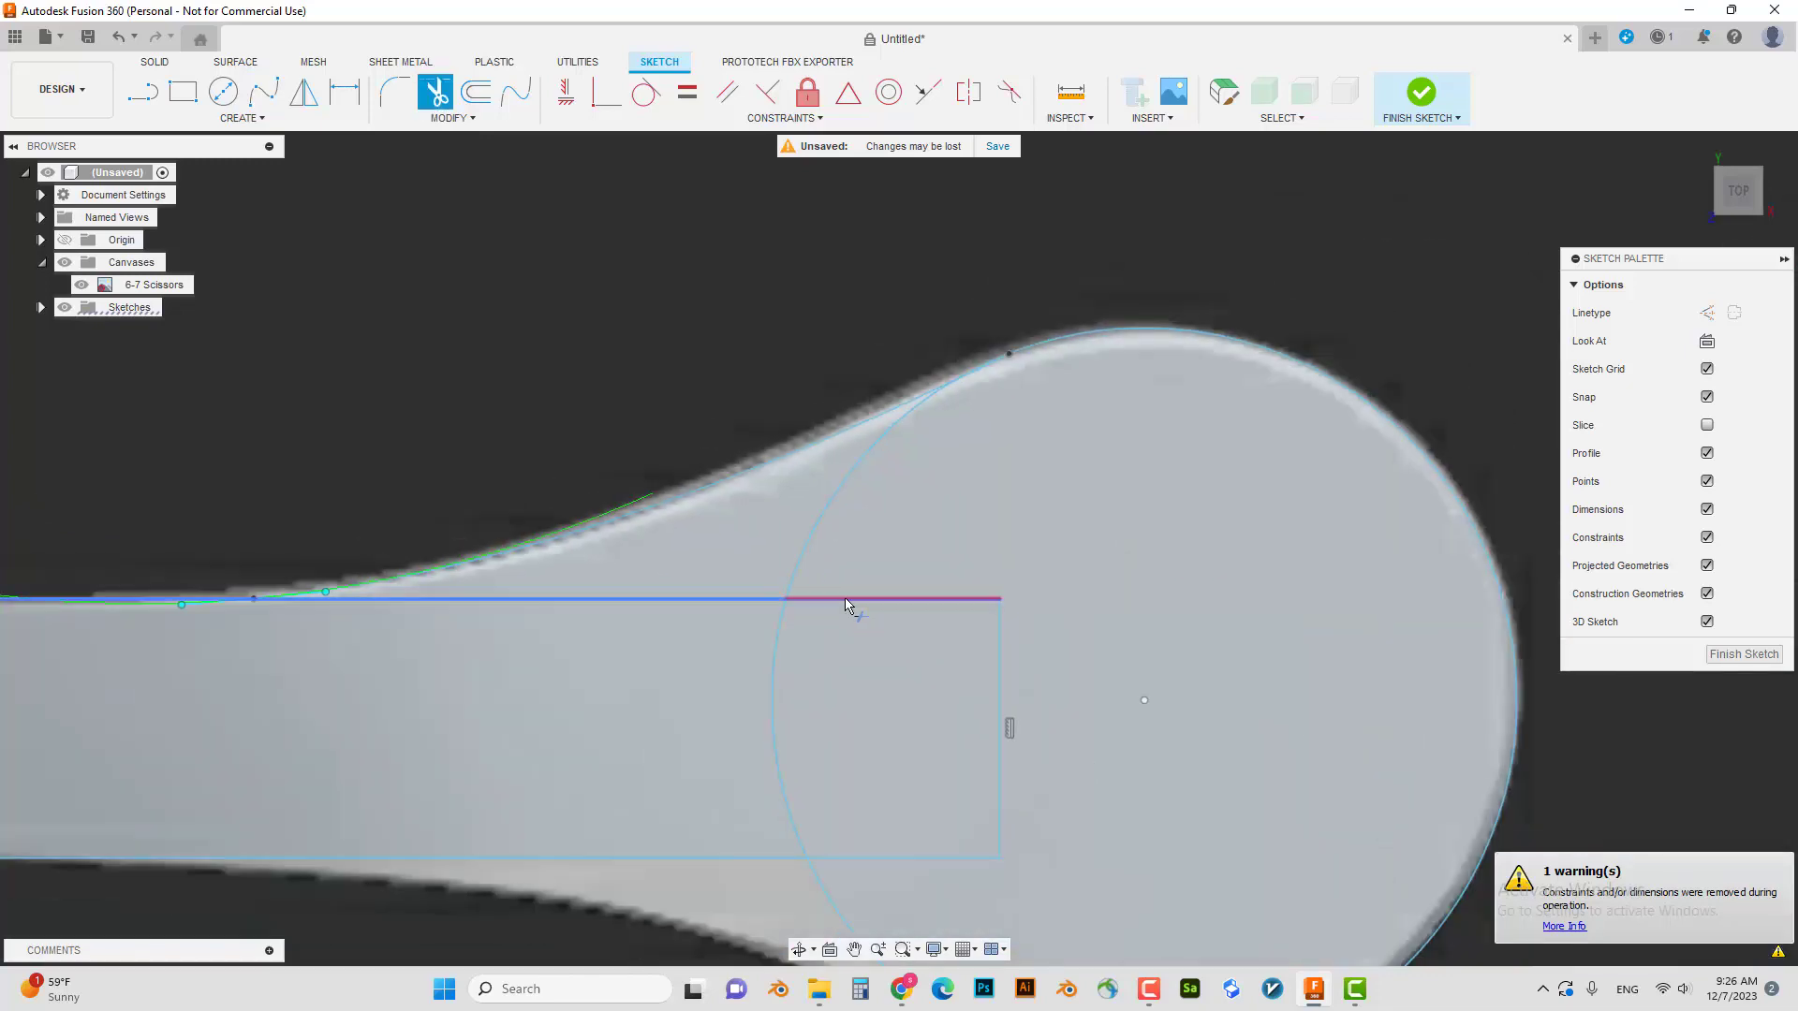
- Trim the rectangle's top, right-end and bottom segments and the circle arc inside the lobe
click(728, 595)
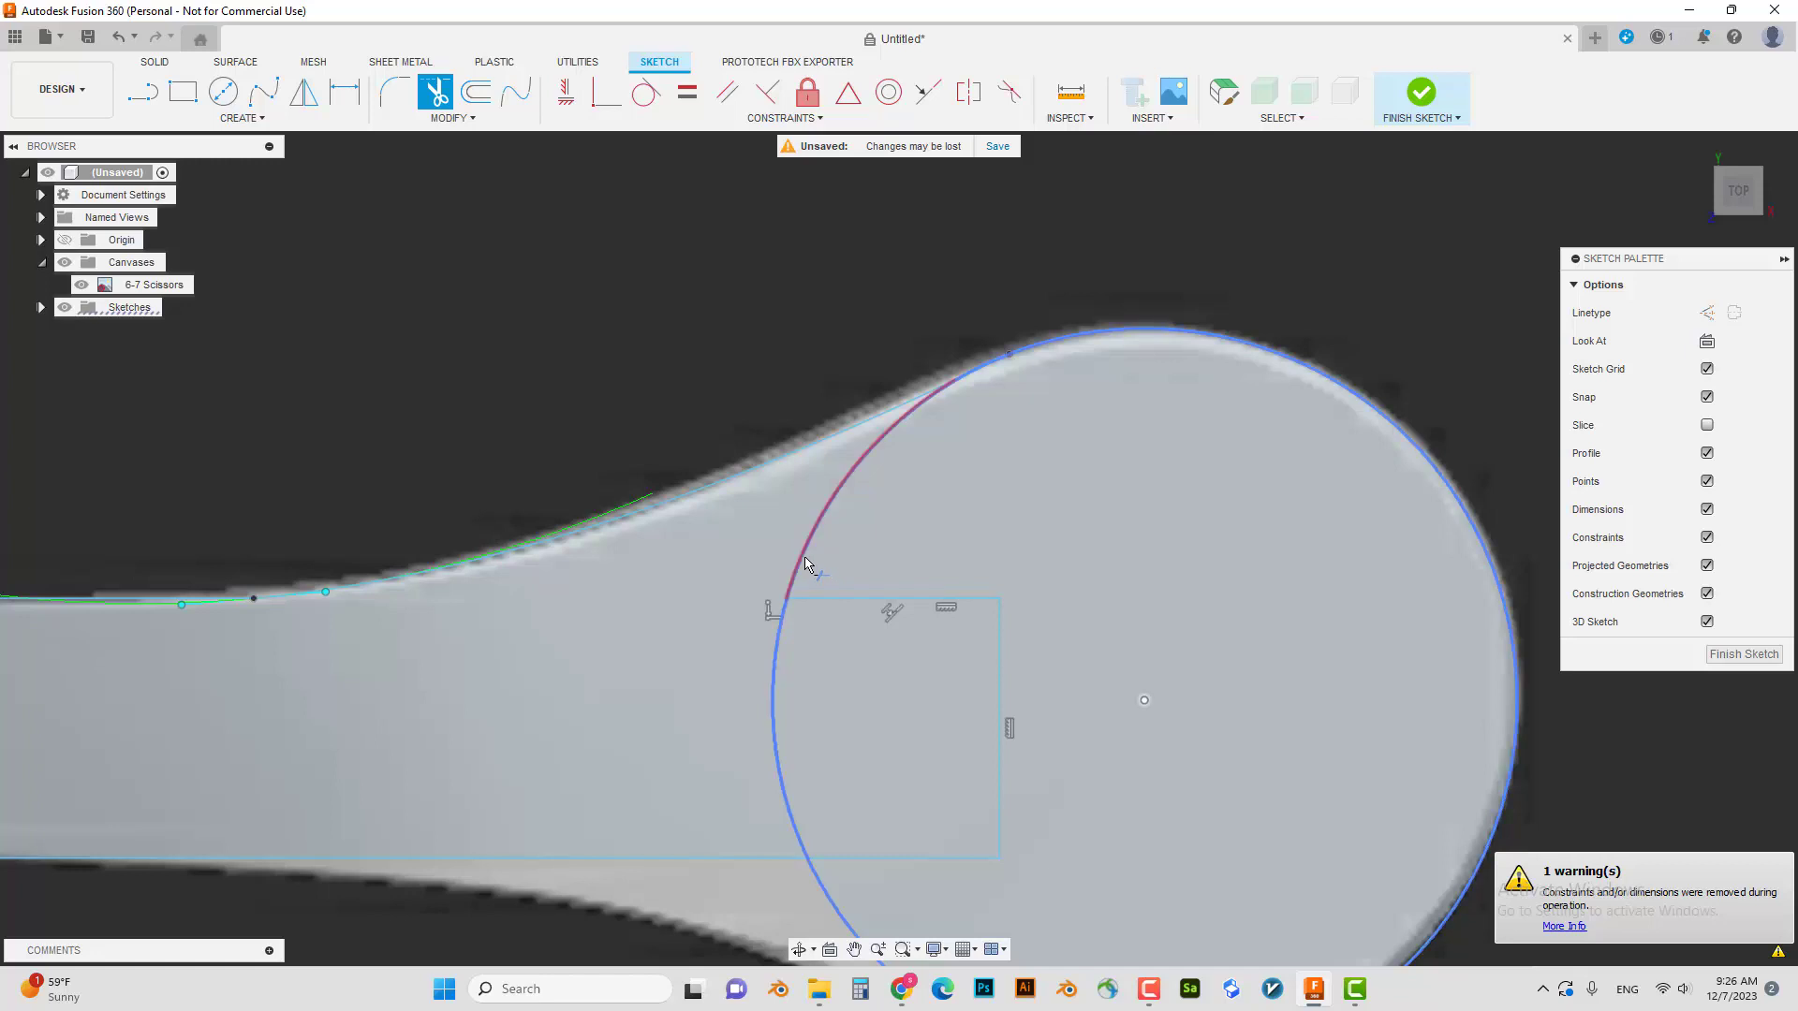
click(805, 573)
click(833, 599)
click(1007, 675)
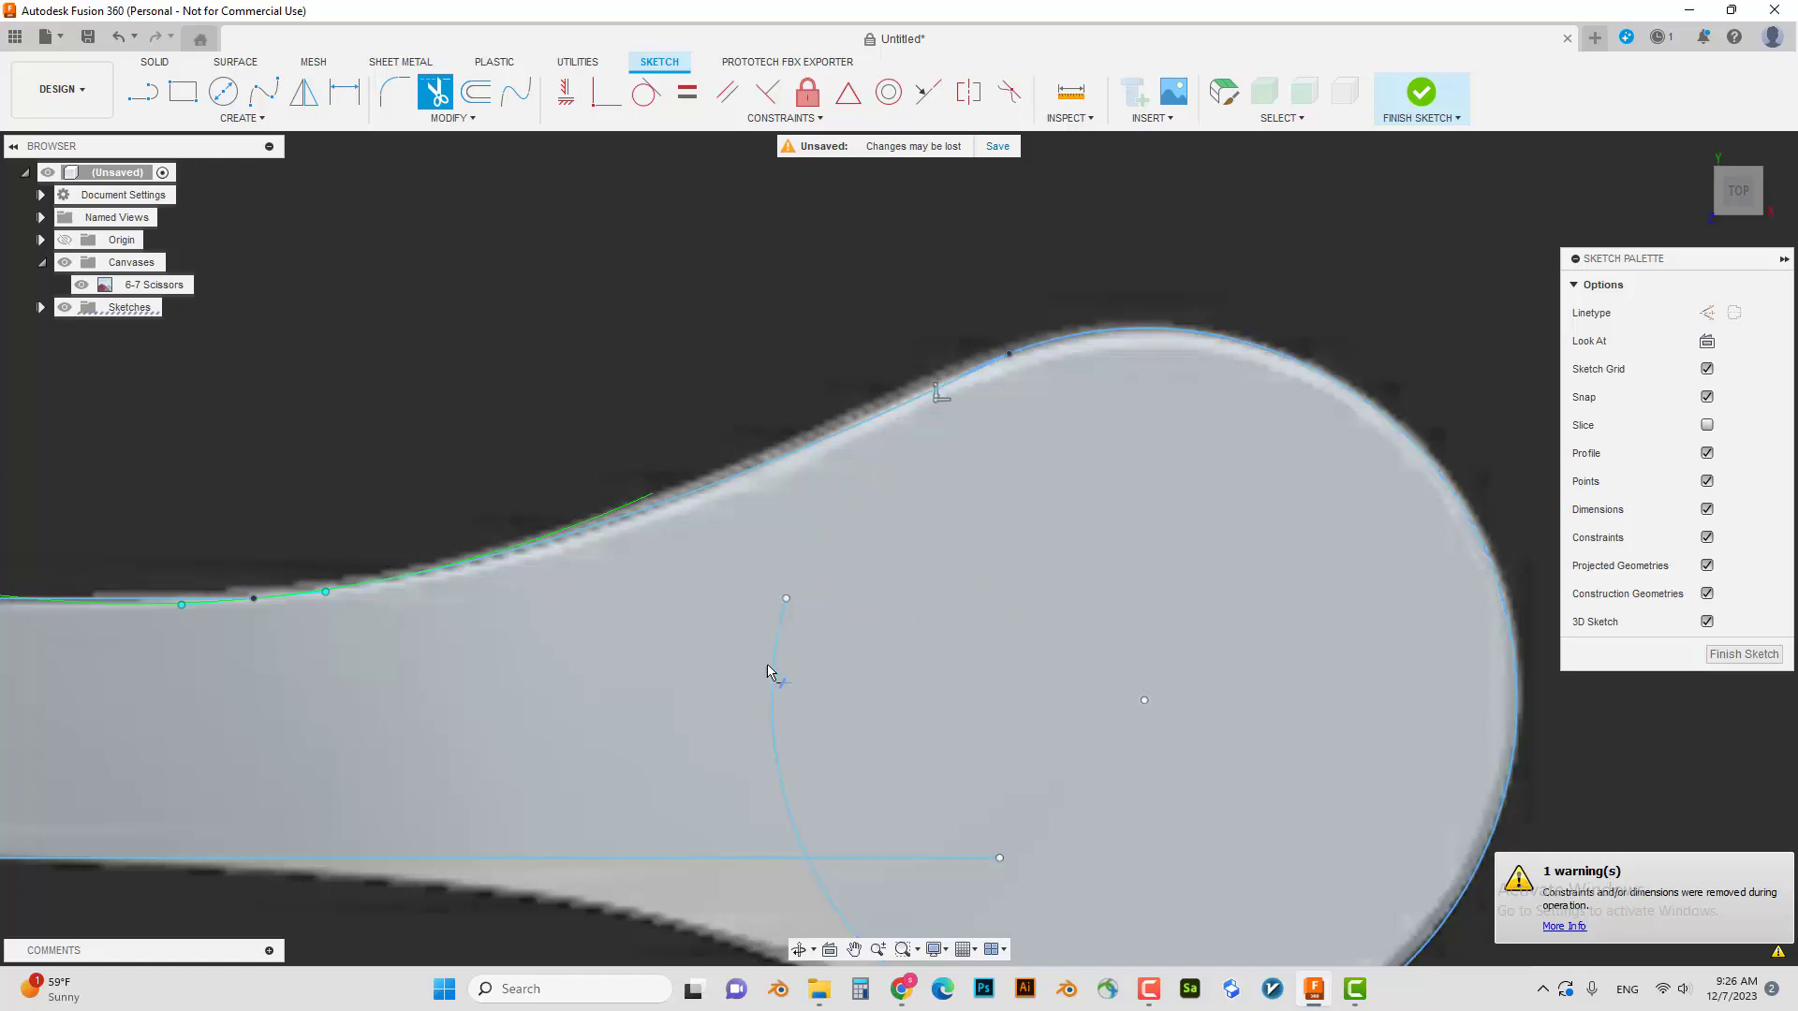
scroll(801, 695, down, 1)
scroll(824, 688, down, 2)
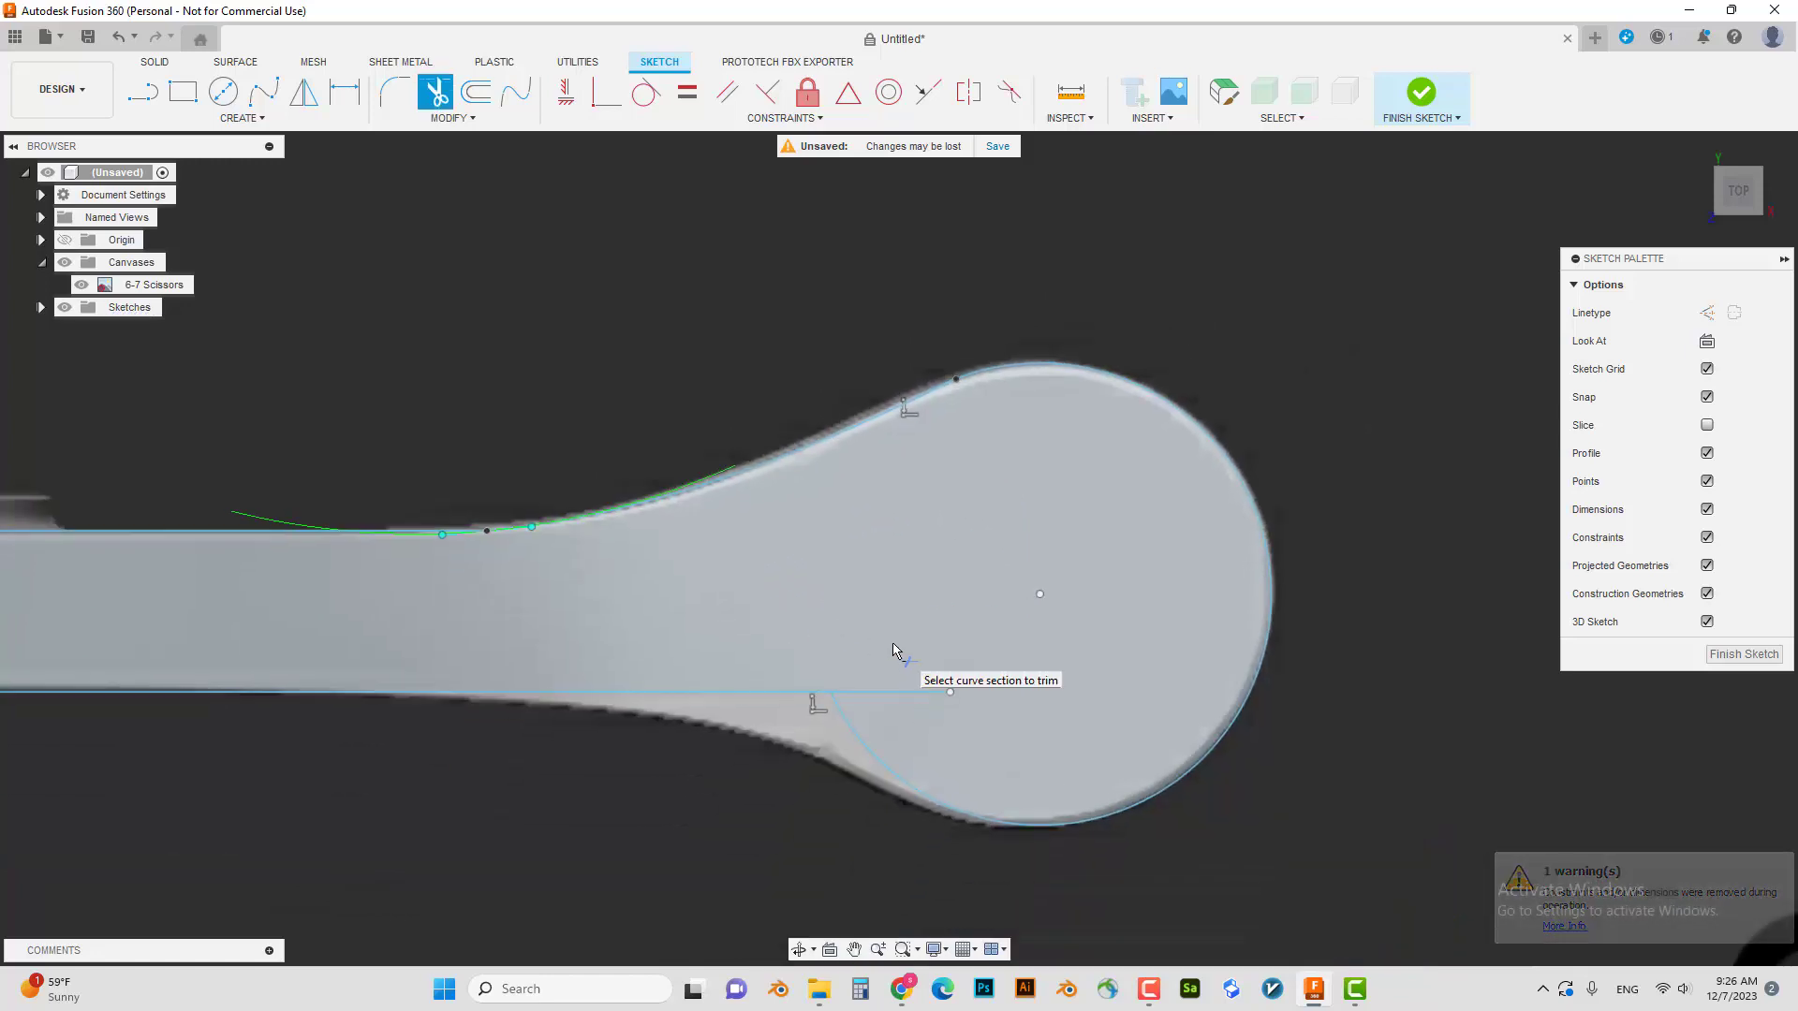
click(916, 691)
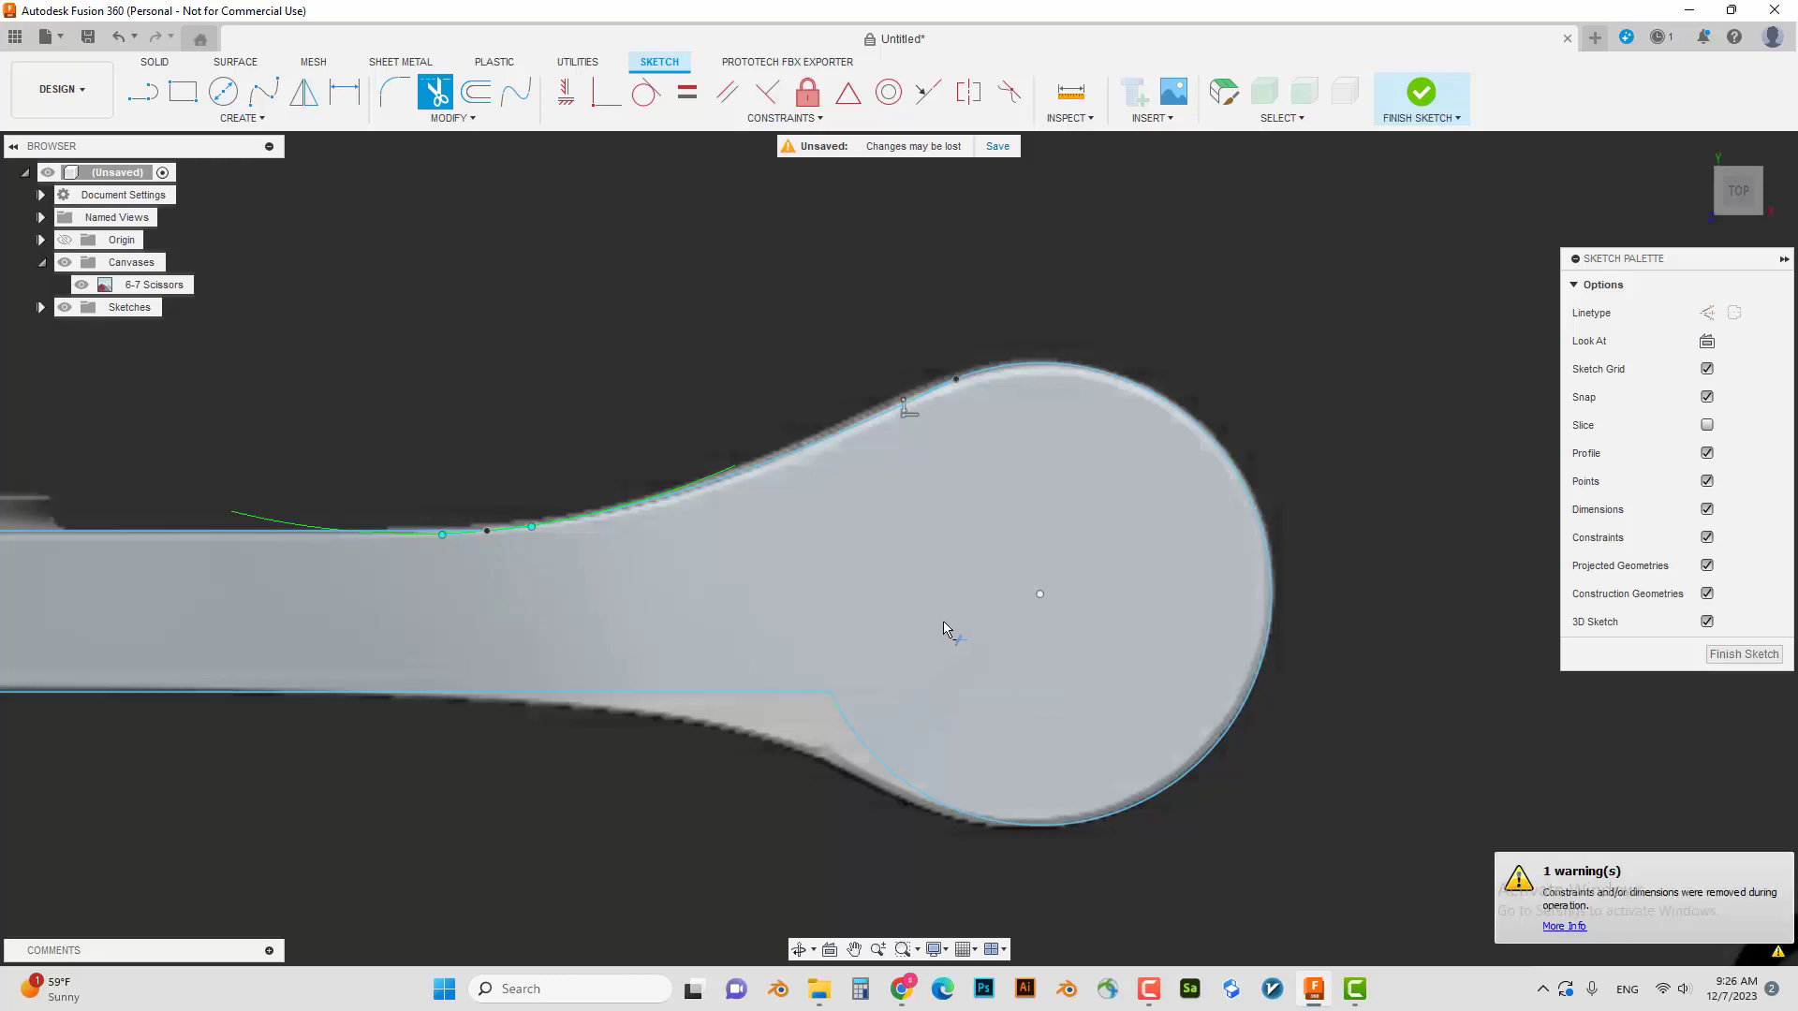
scroll(944, 629, down, 2)
key(Escape)
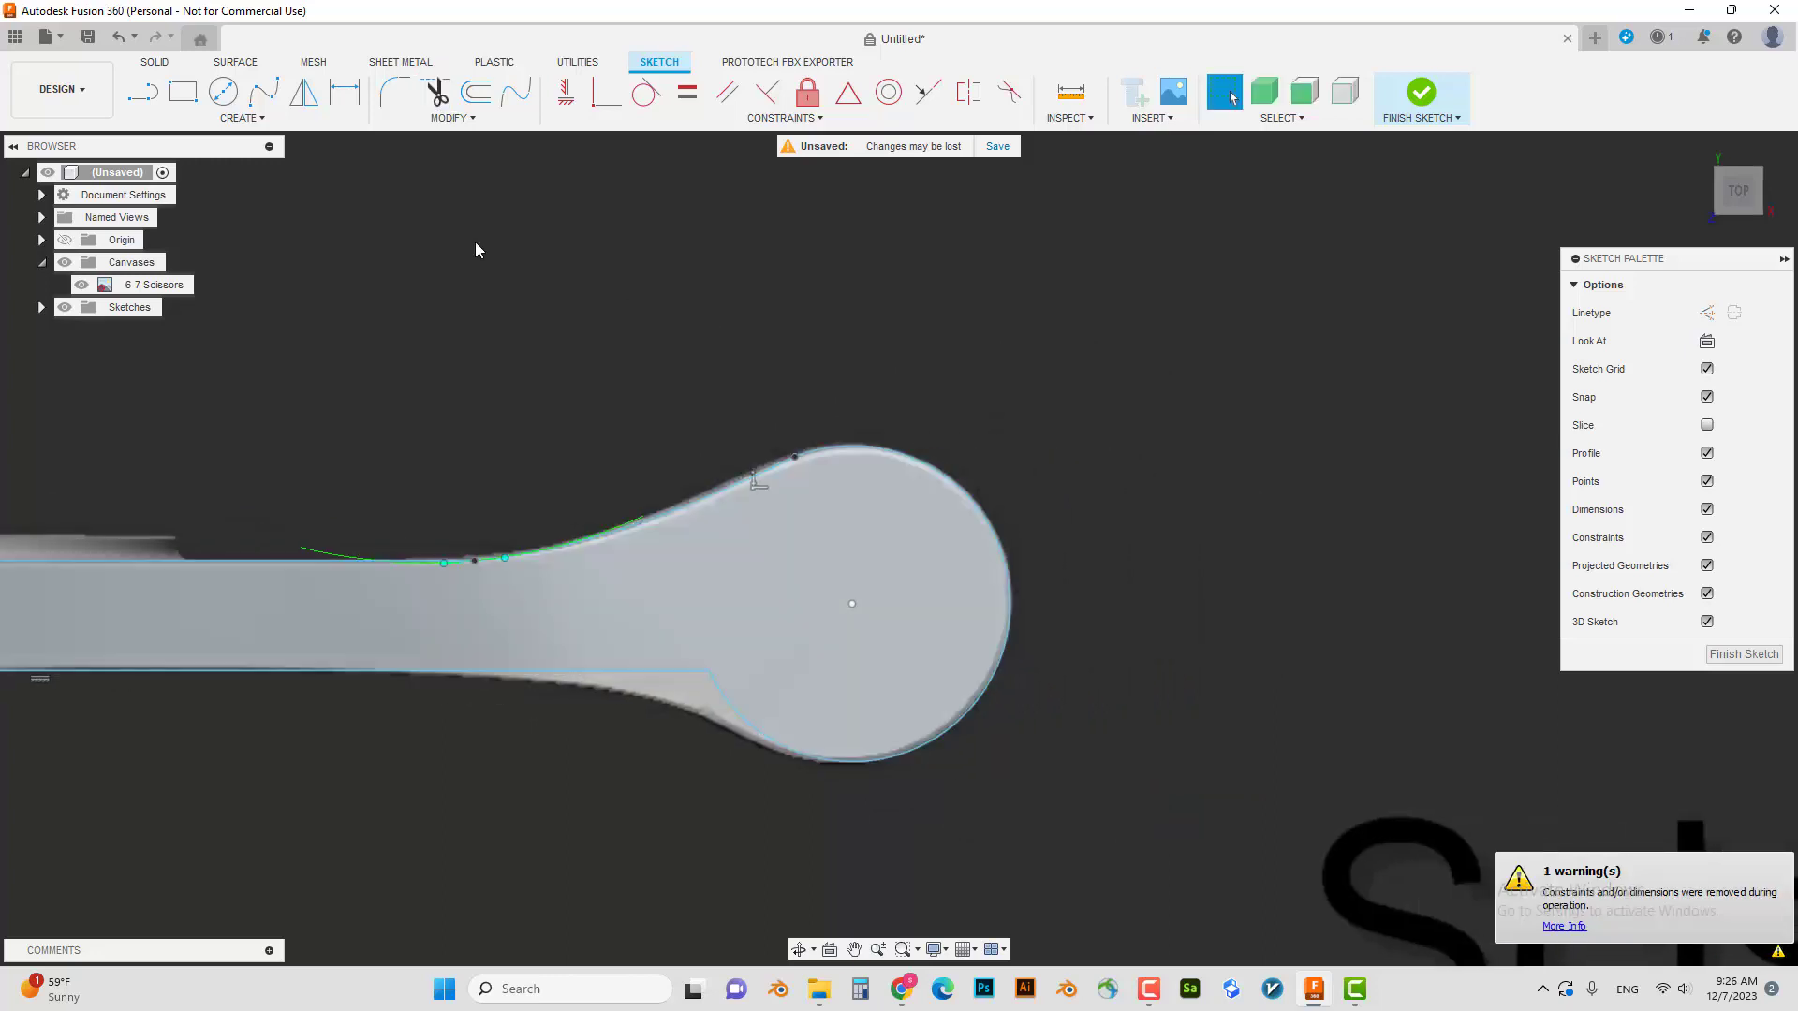
click(142, 91)
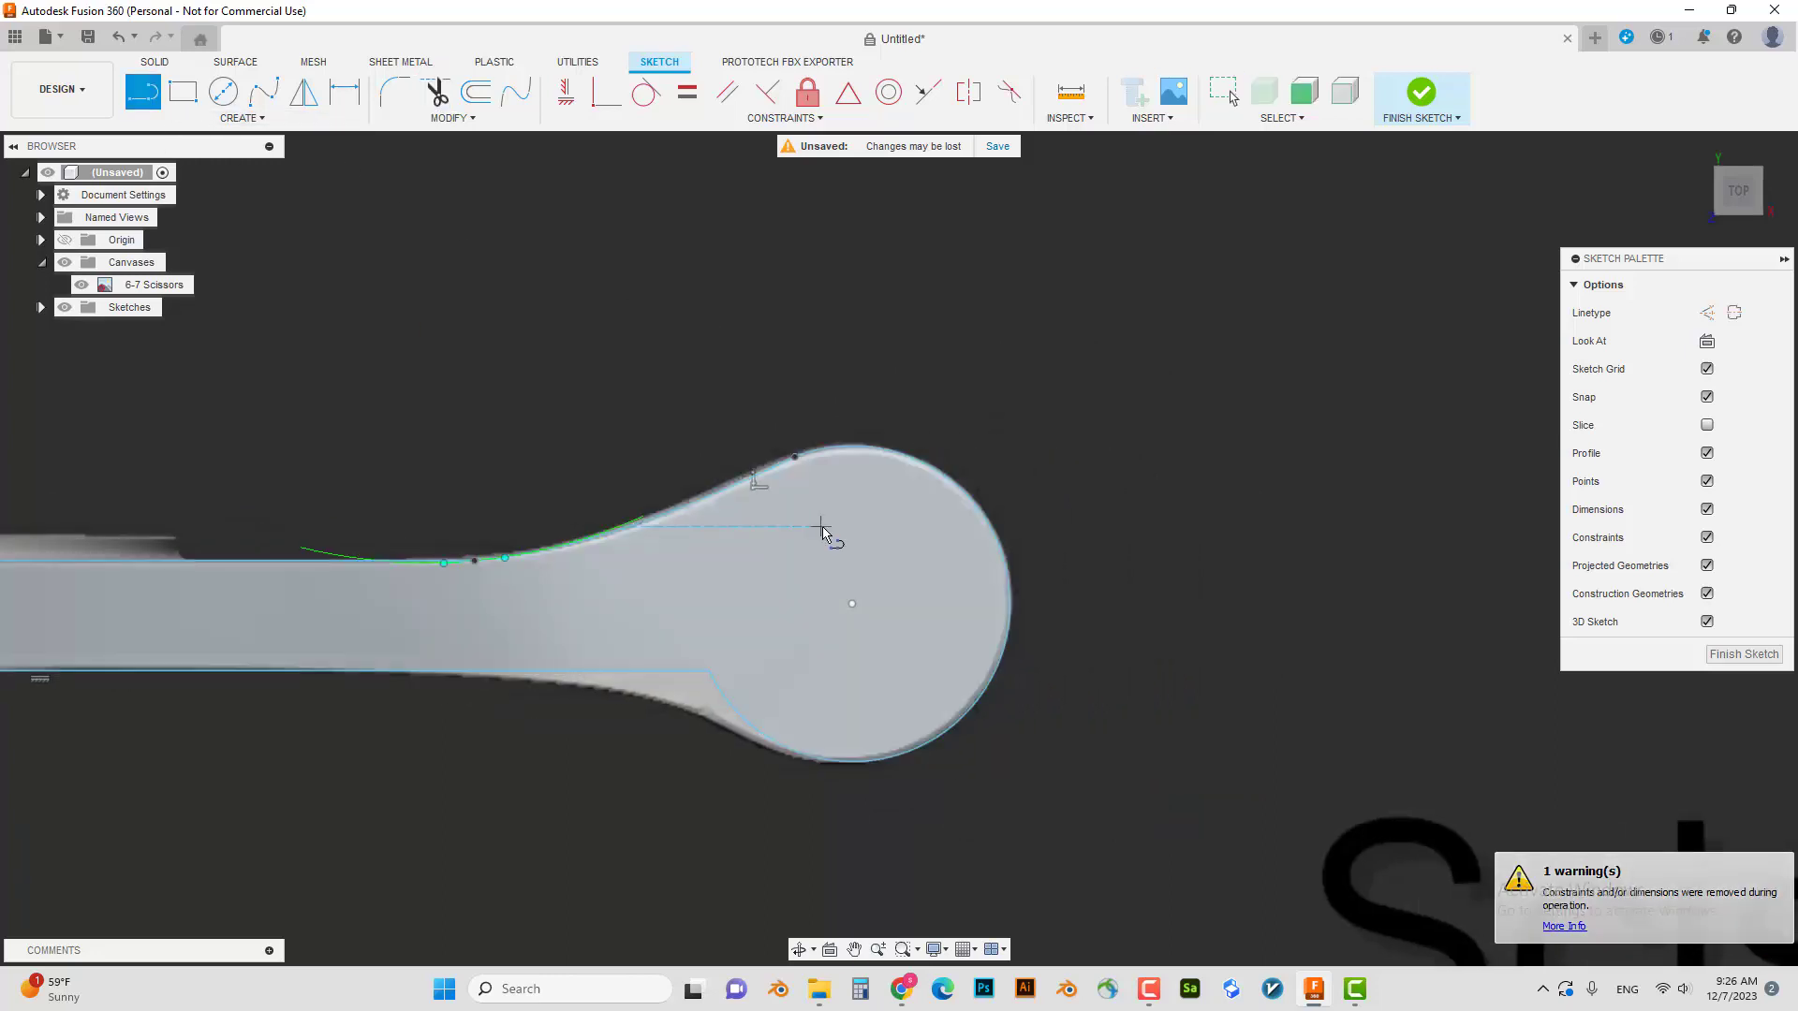
- Draw a horizontal line right from the circle's centre, undoing a stray short segment
click(852, 604)
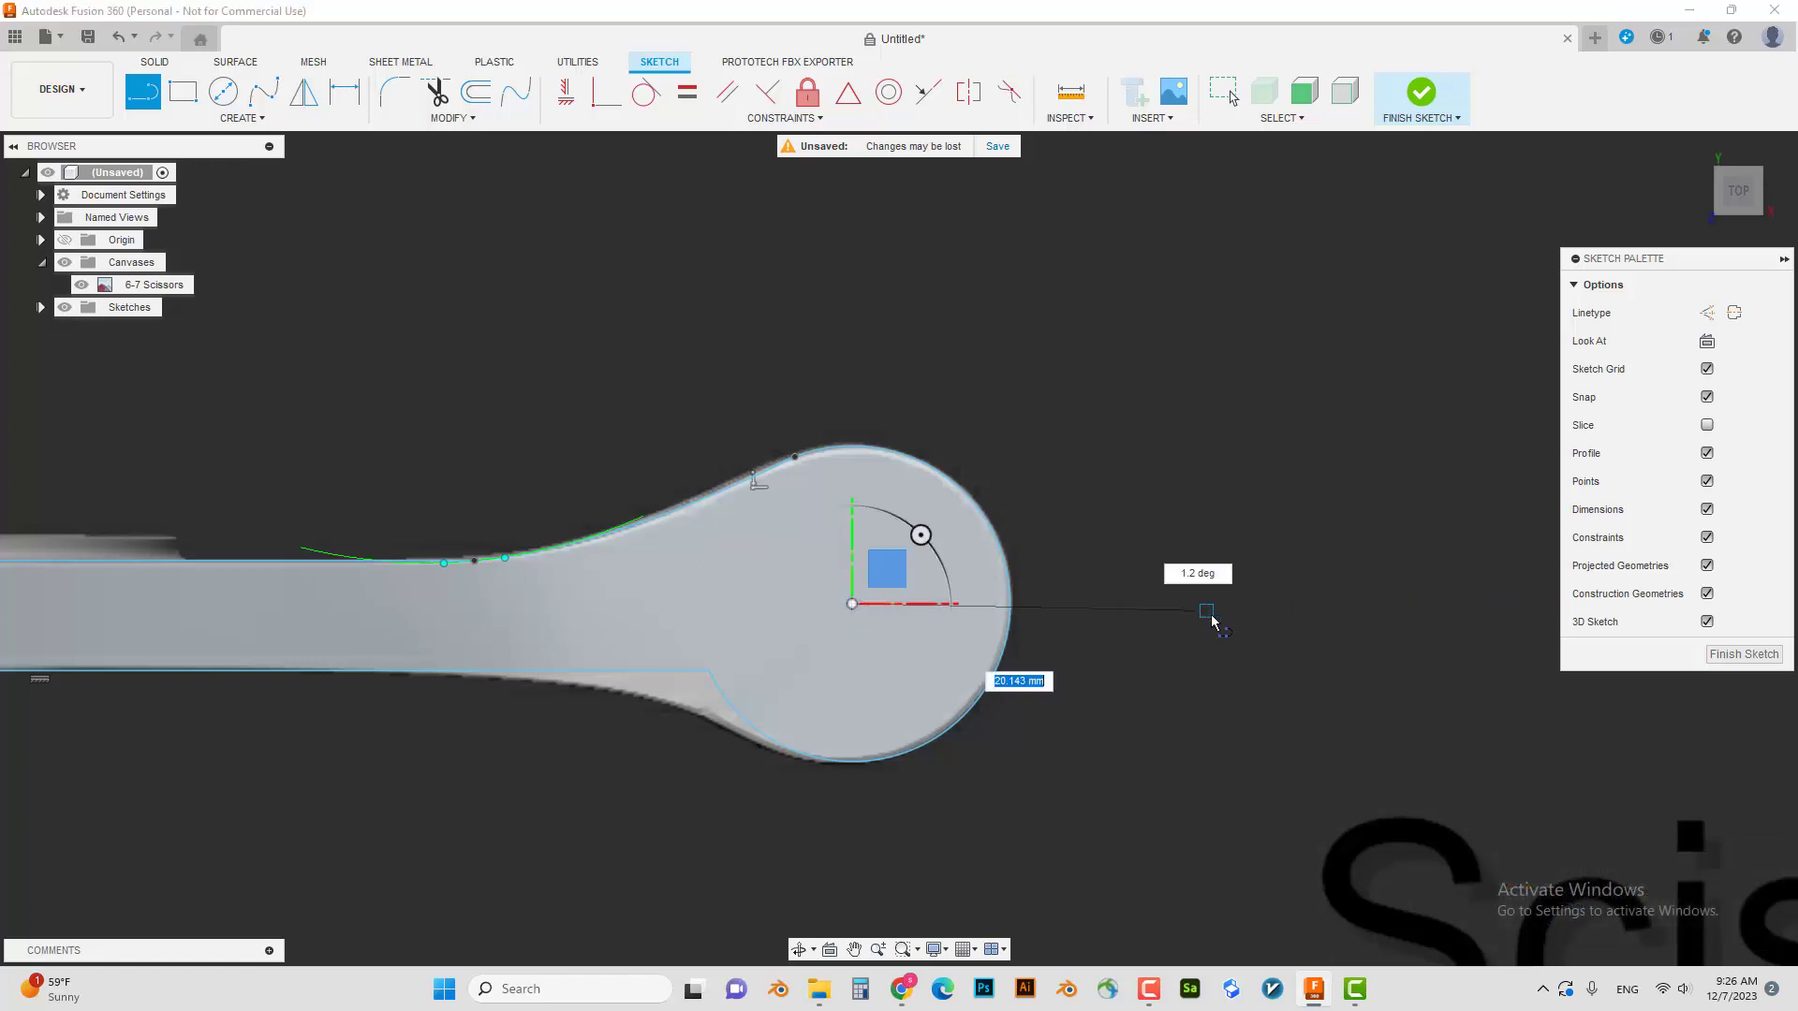
click(1258, 604)
click(1259, 646)
key(Escape)
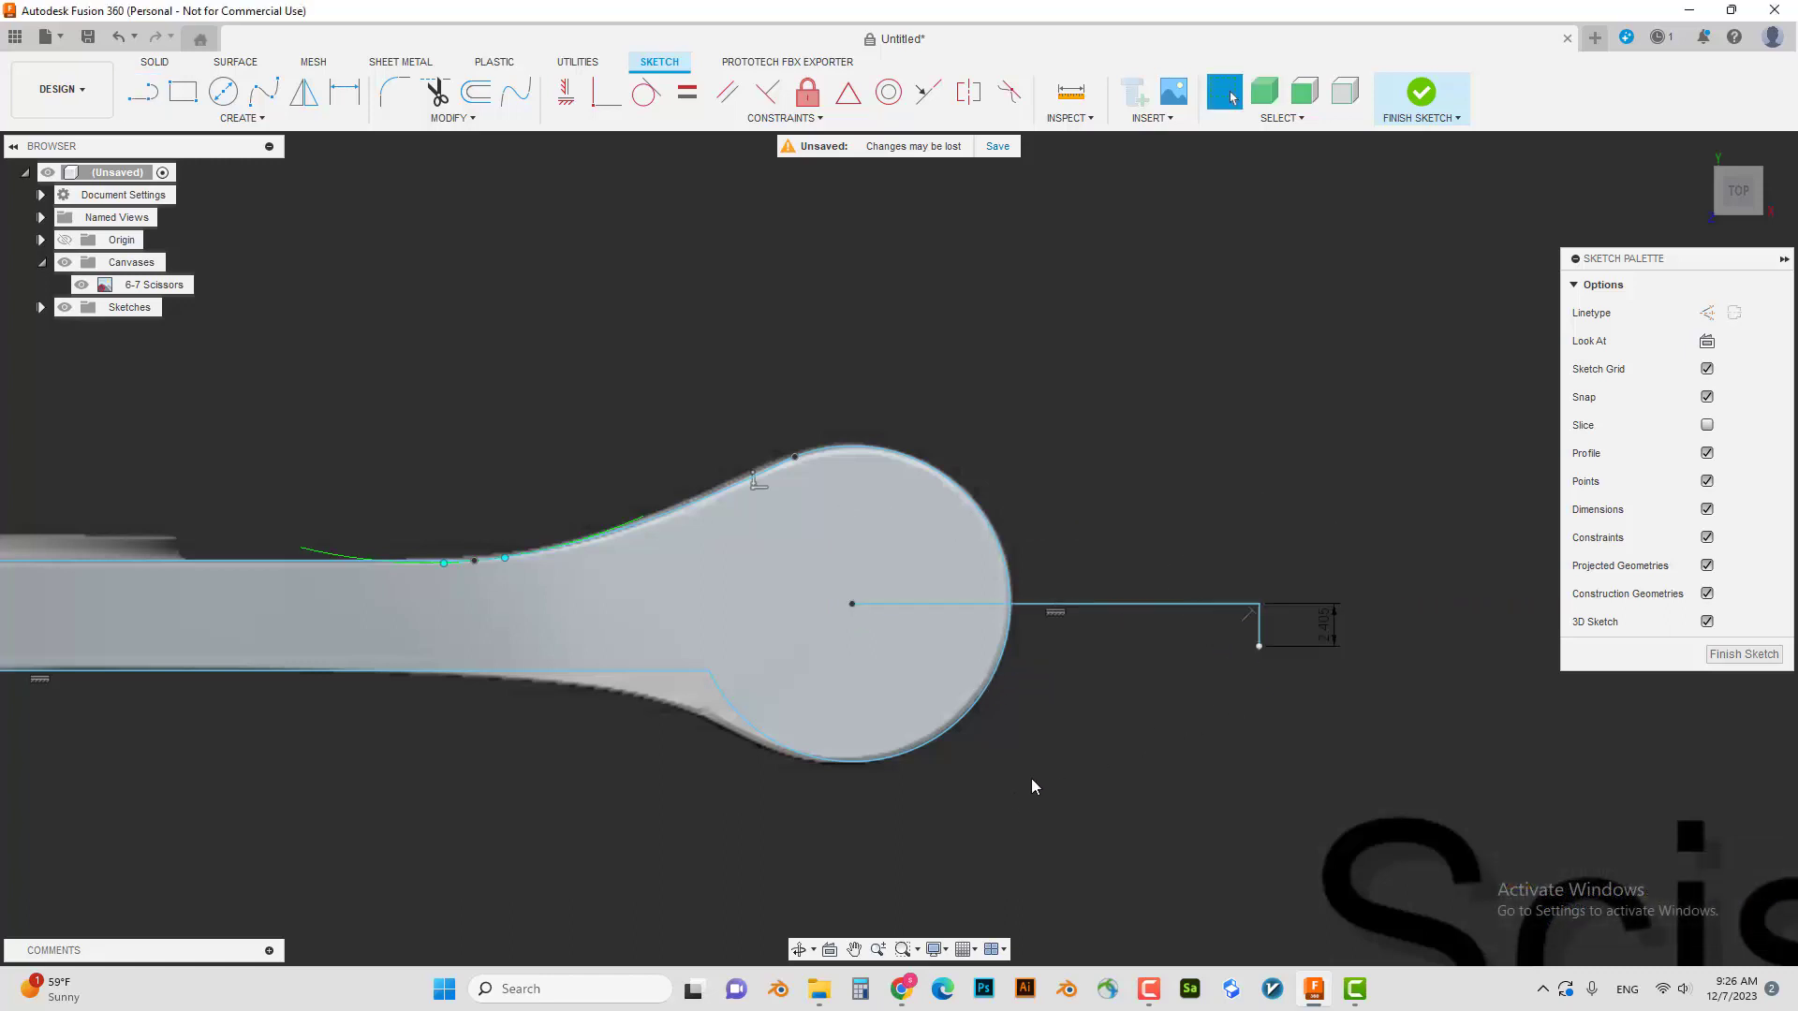
key(ctrl+z)
middle_drag(1111, 738, 1185, 723)
scroll(1184, 723, down, 1)
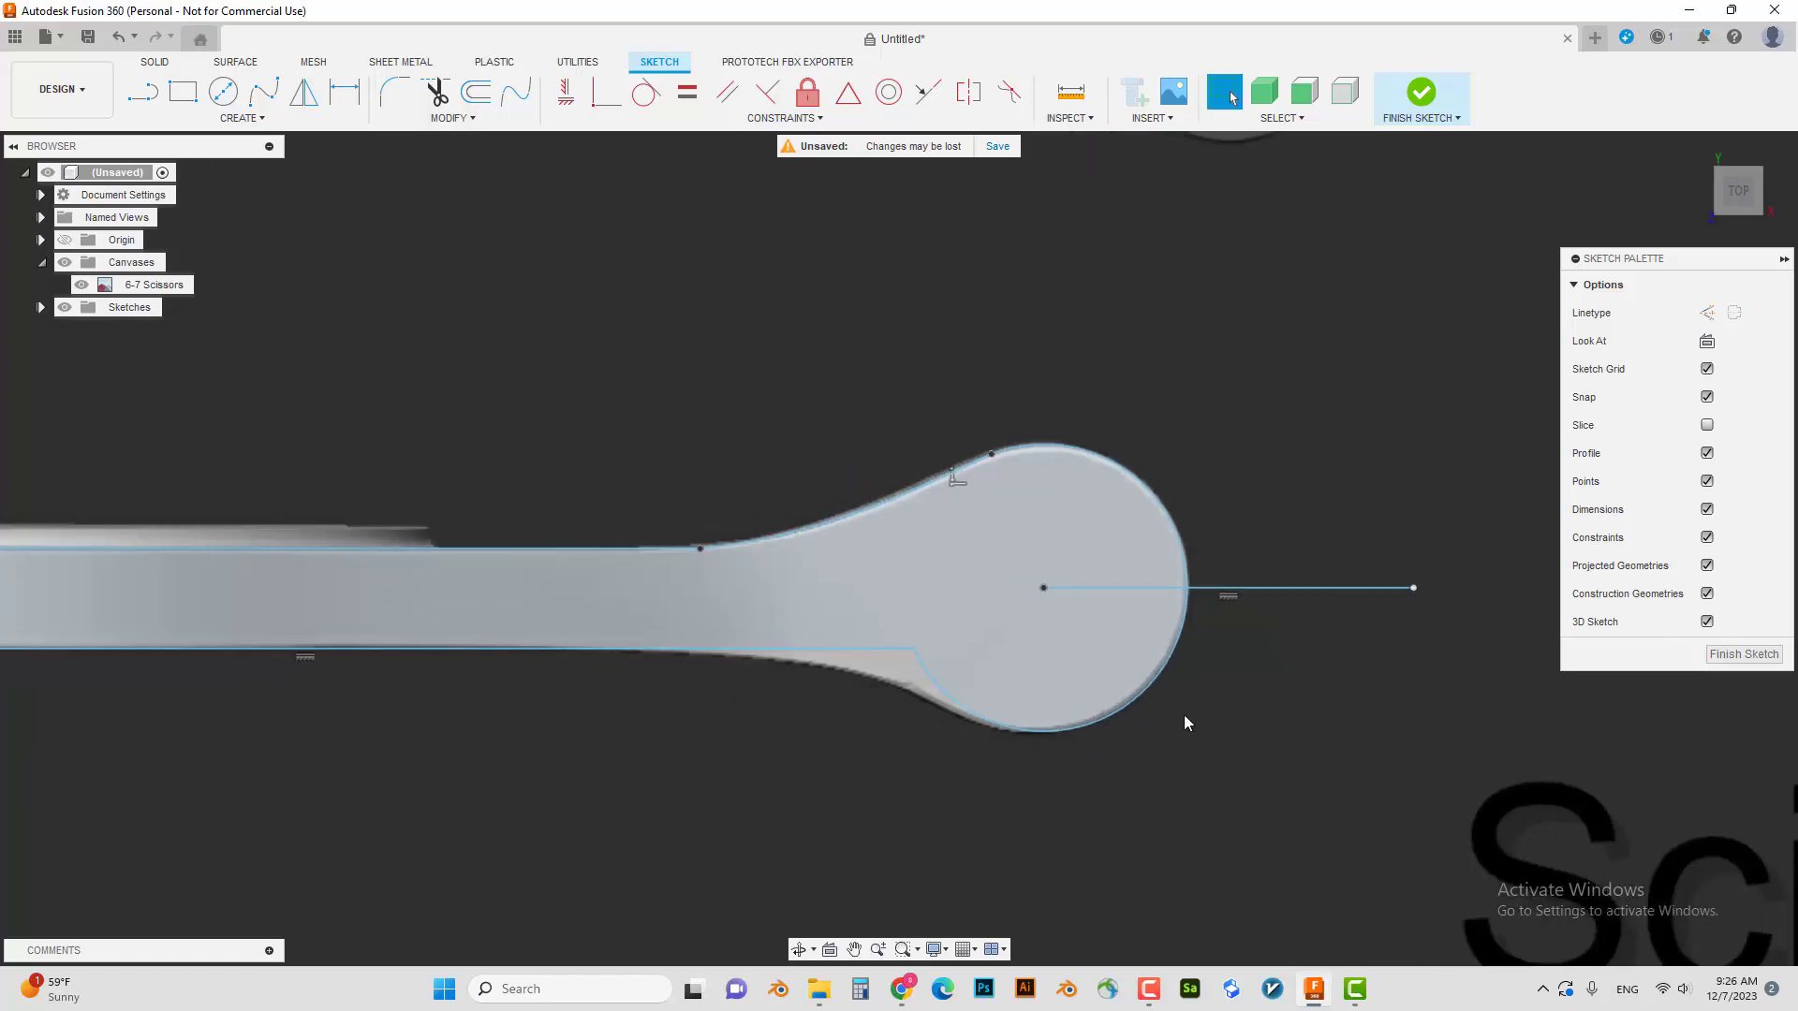
- Trim away the circle's lower arc and the bottom shaft line
click(438, 100)
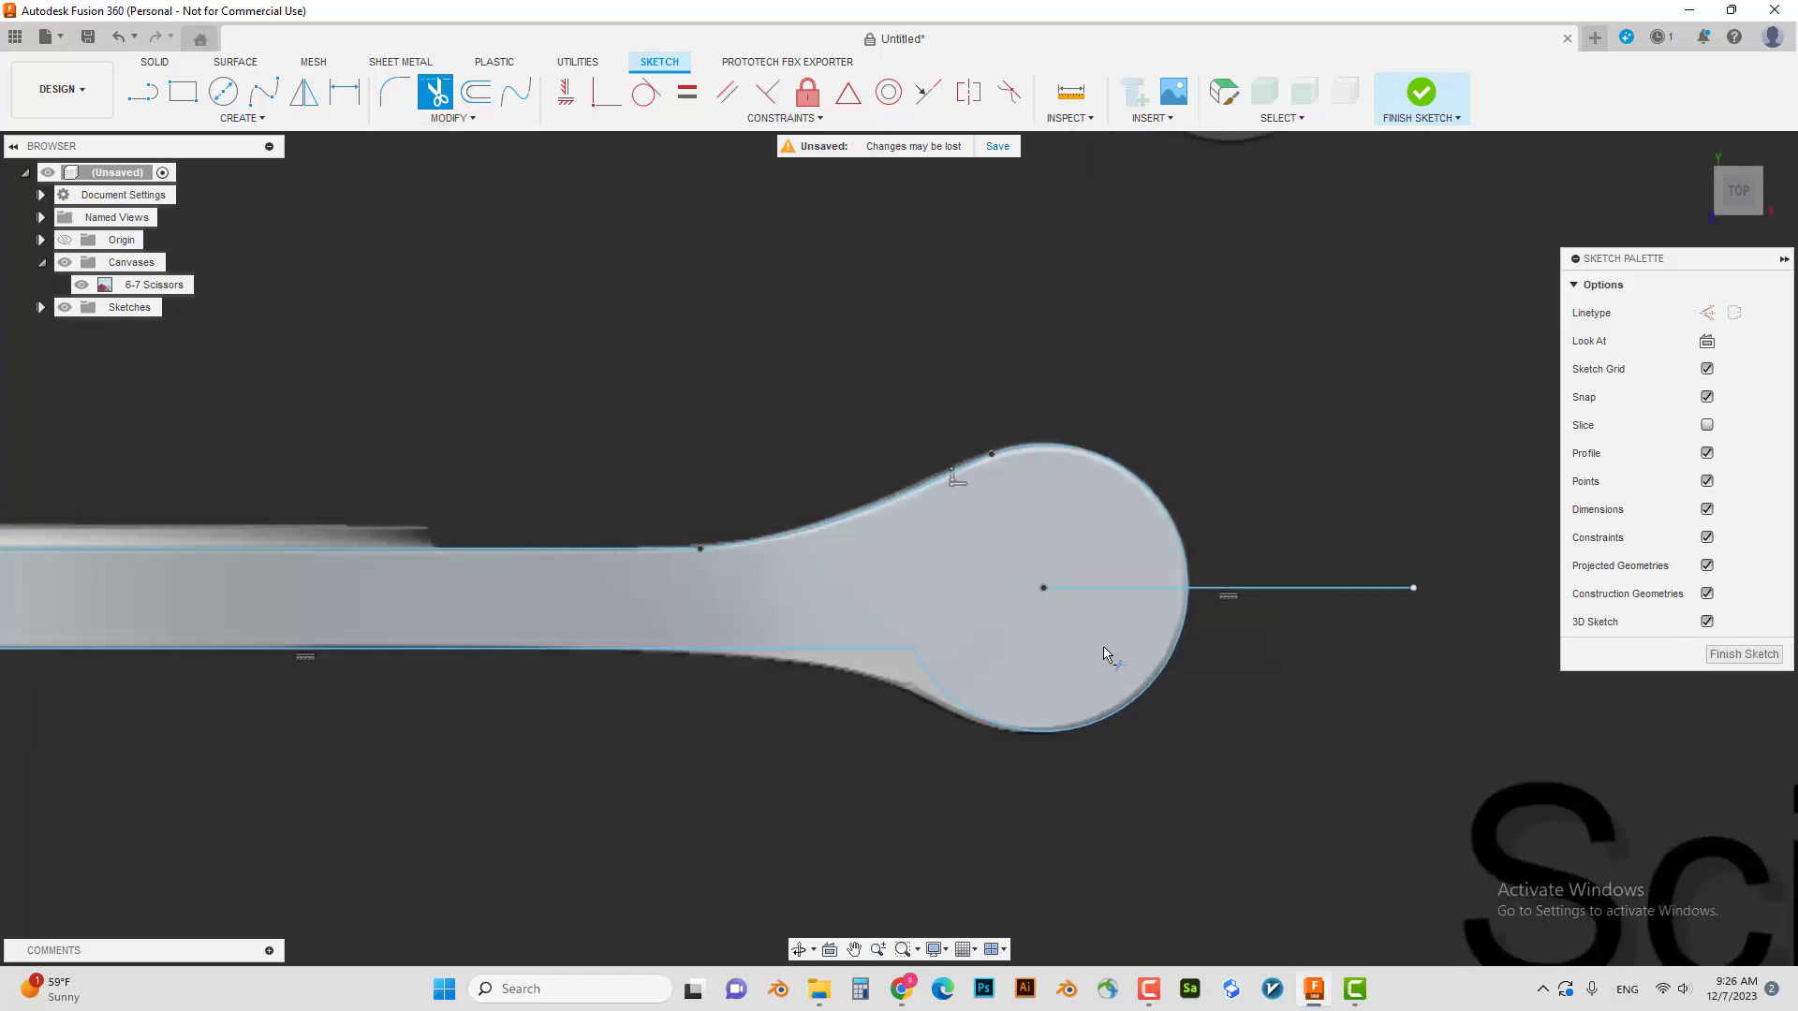
click(1161, 688)
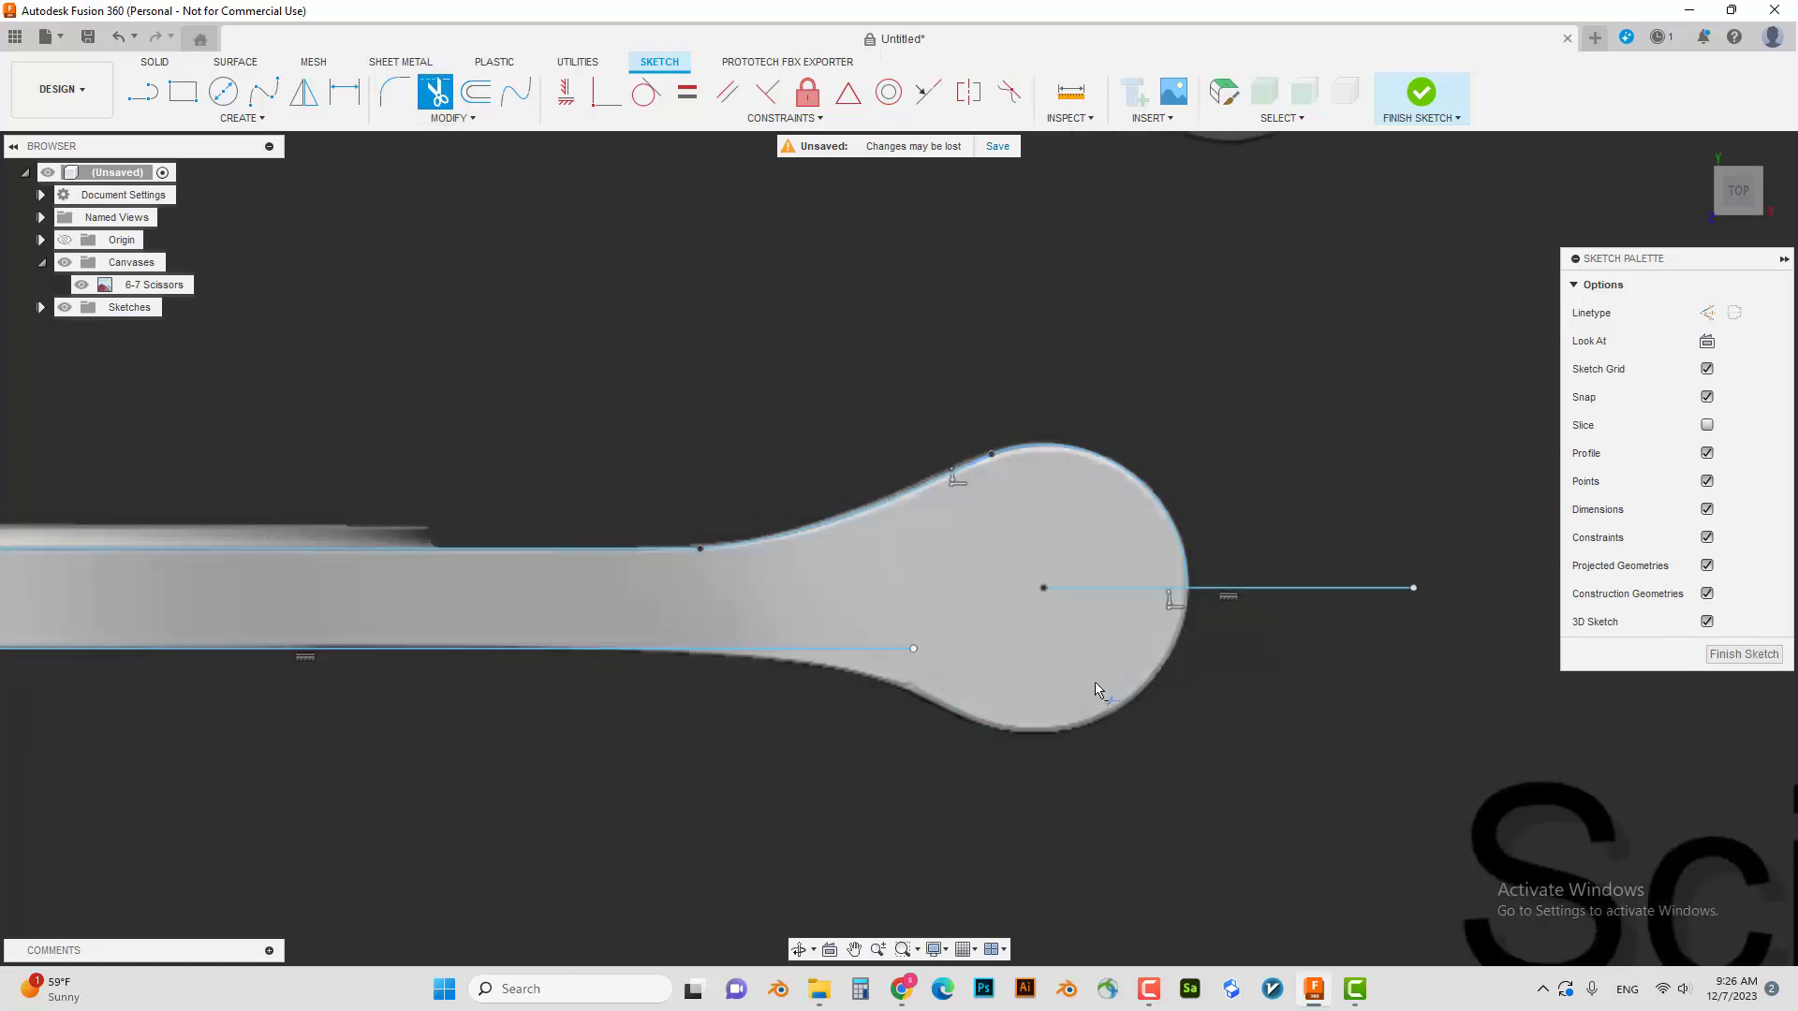
click(813, 652)
scroll(814, 652, down, 1)
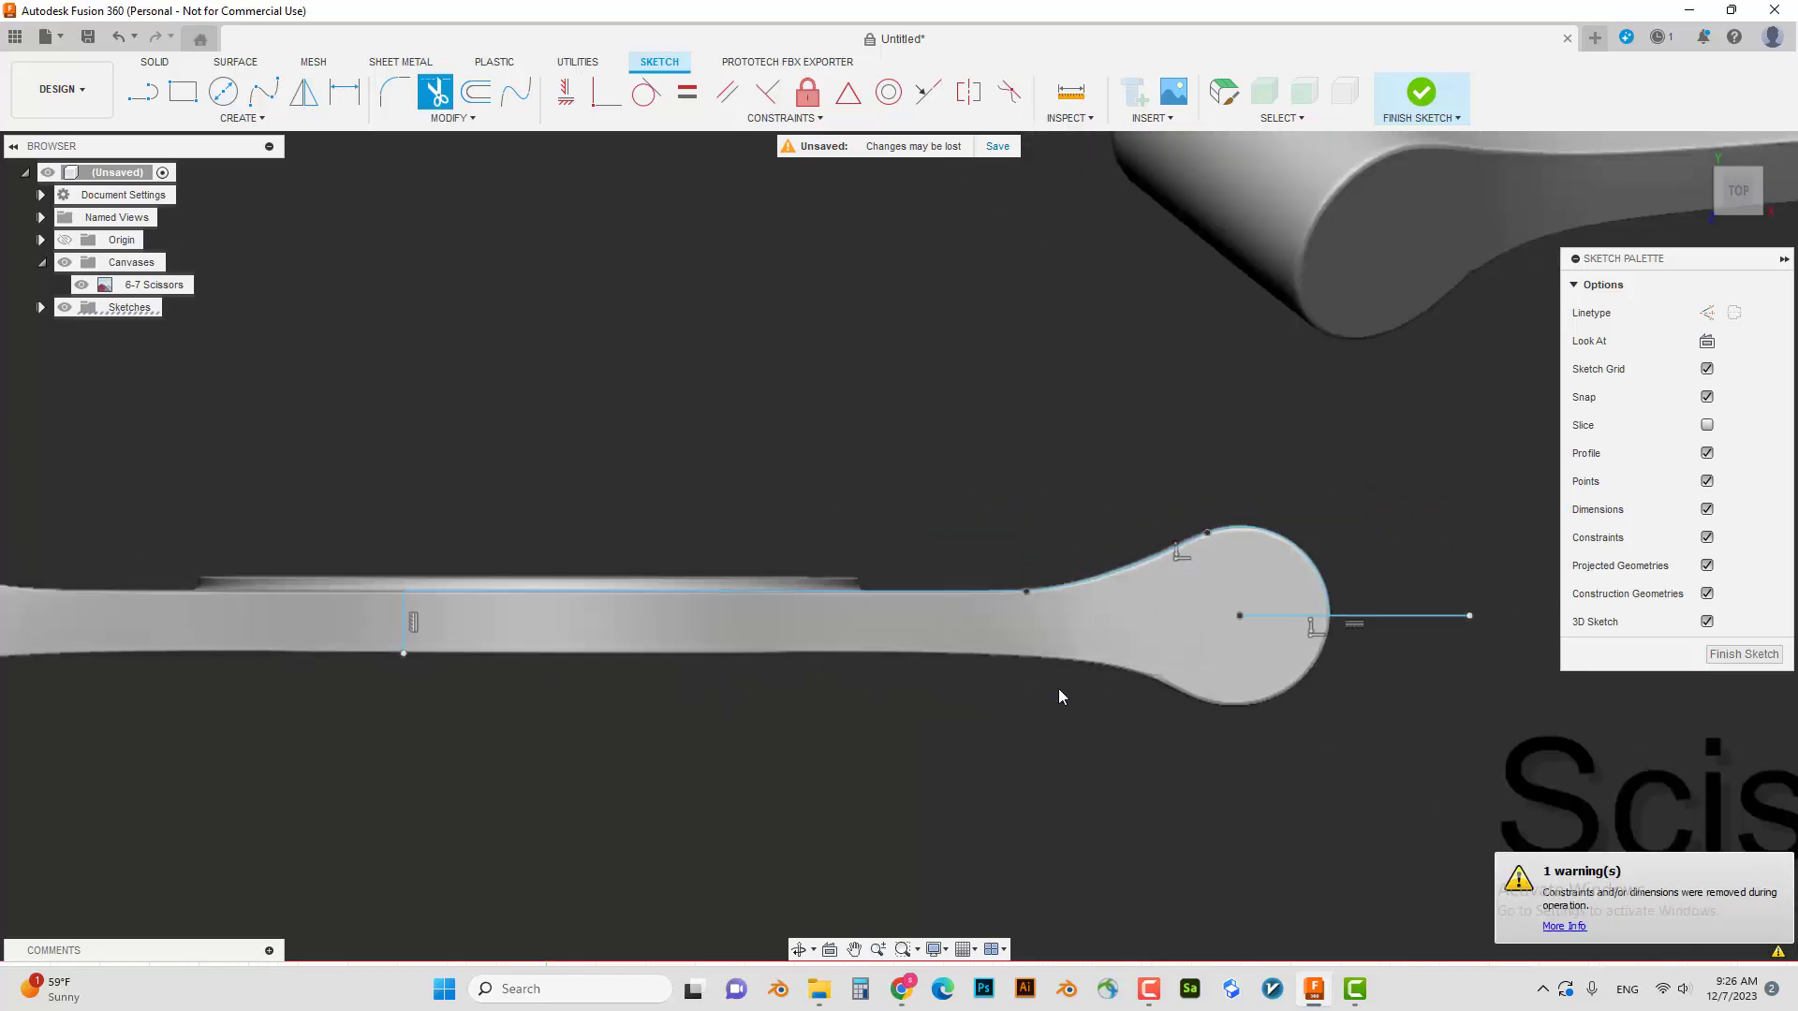
key(Escape)
middle_drag(1058, 689, 783, 695)
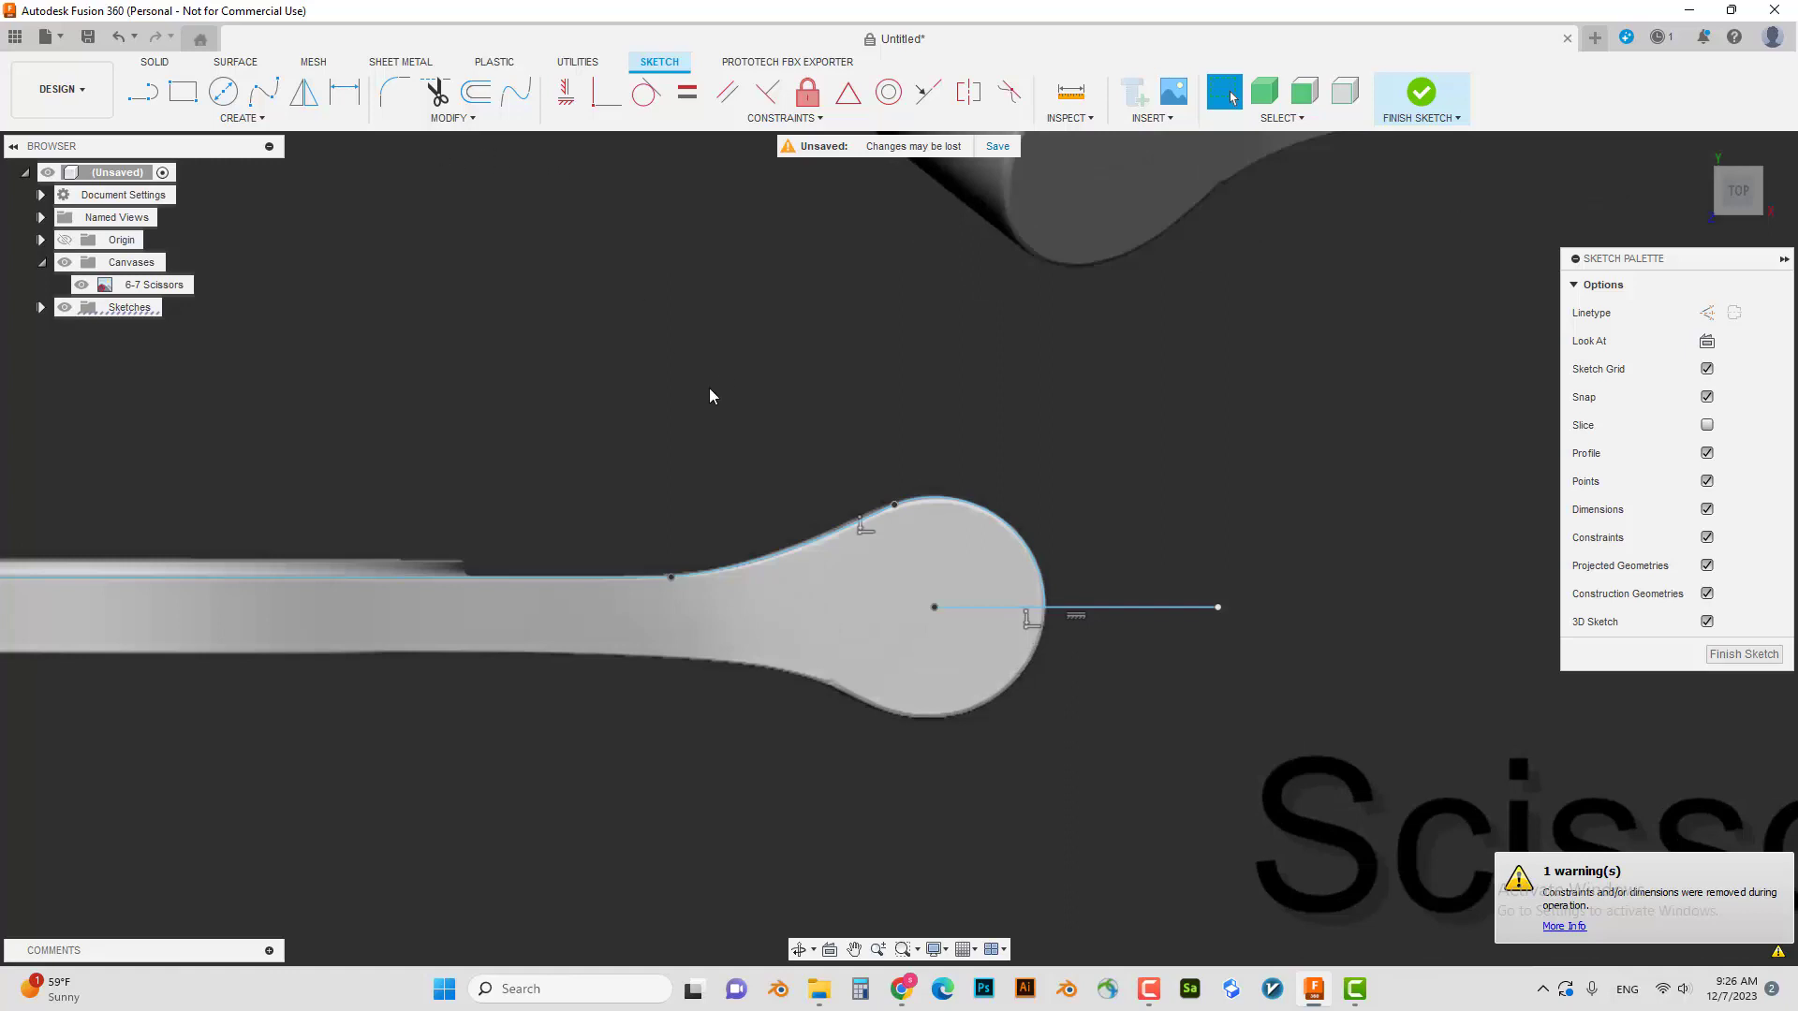
- Mirror the upper curve chain across the horizontal centre line
key(s)
click(807, 448)
click(837, 540)
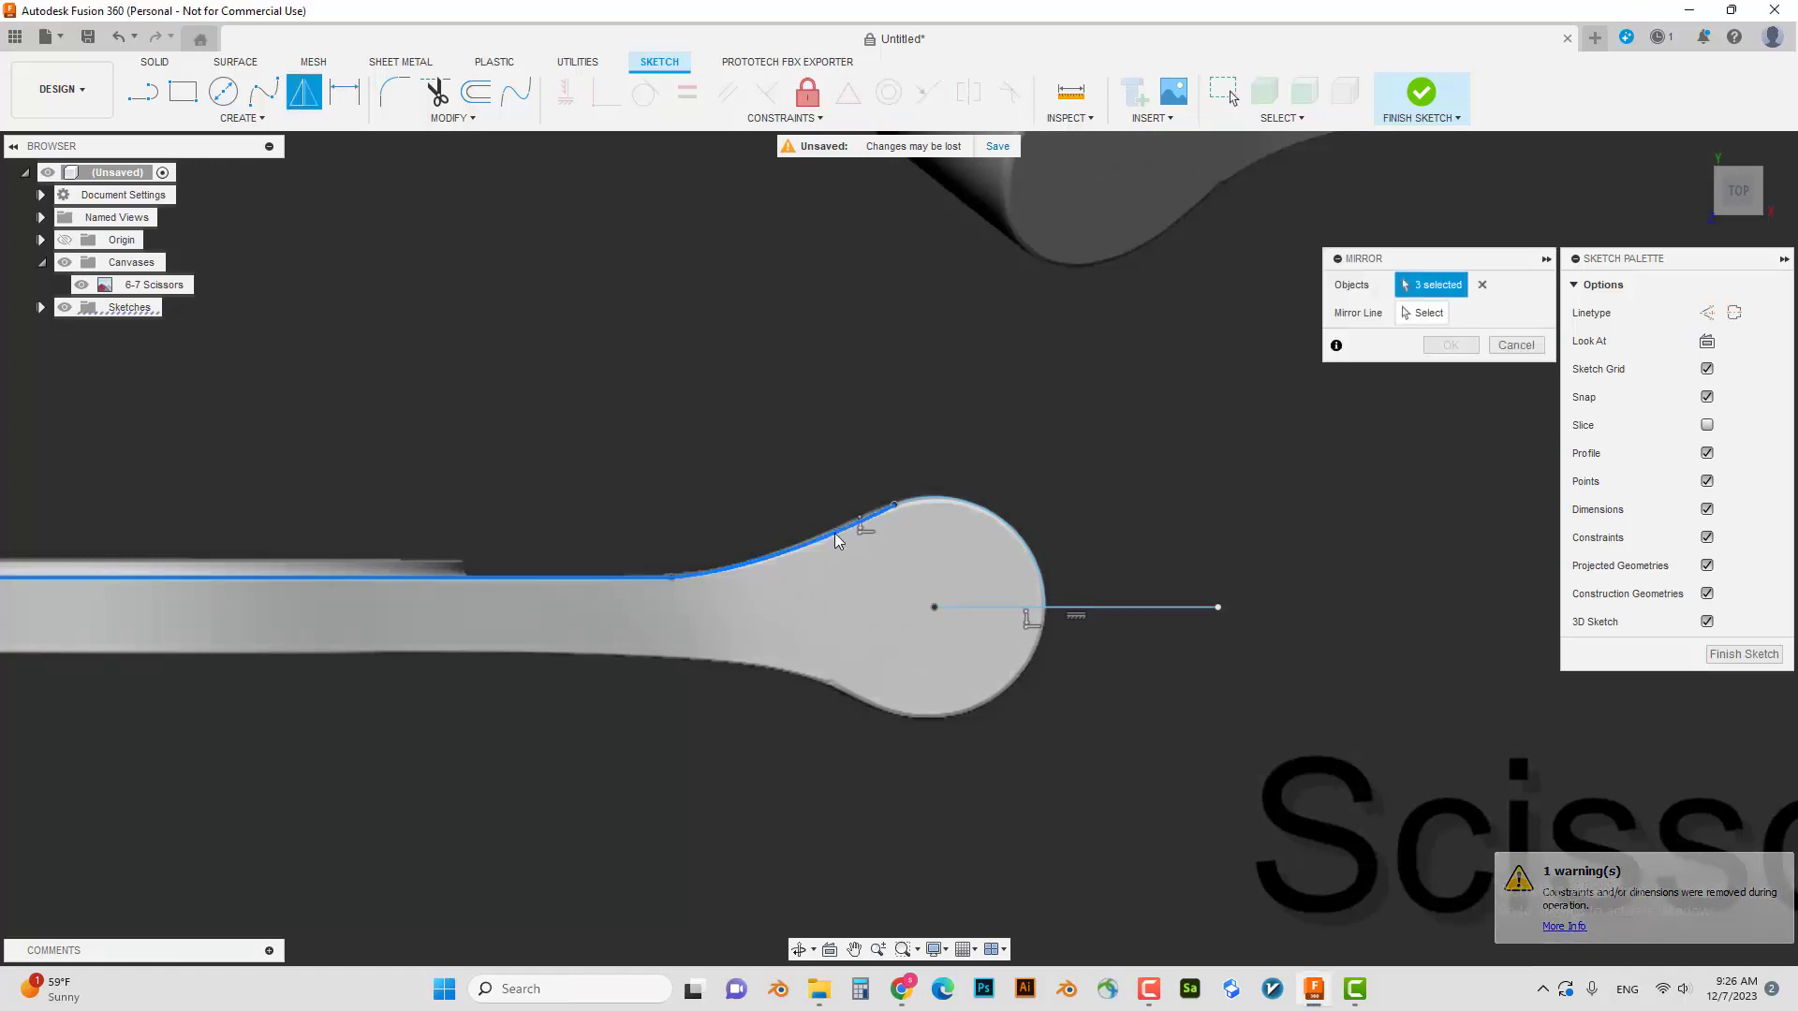
middle_drag(1035, 509, 1238, 478)
click(1437, 315)
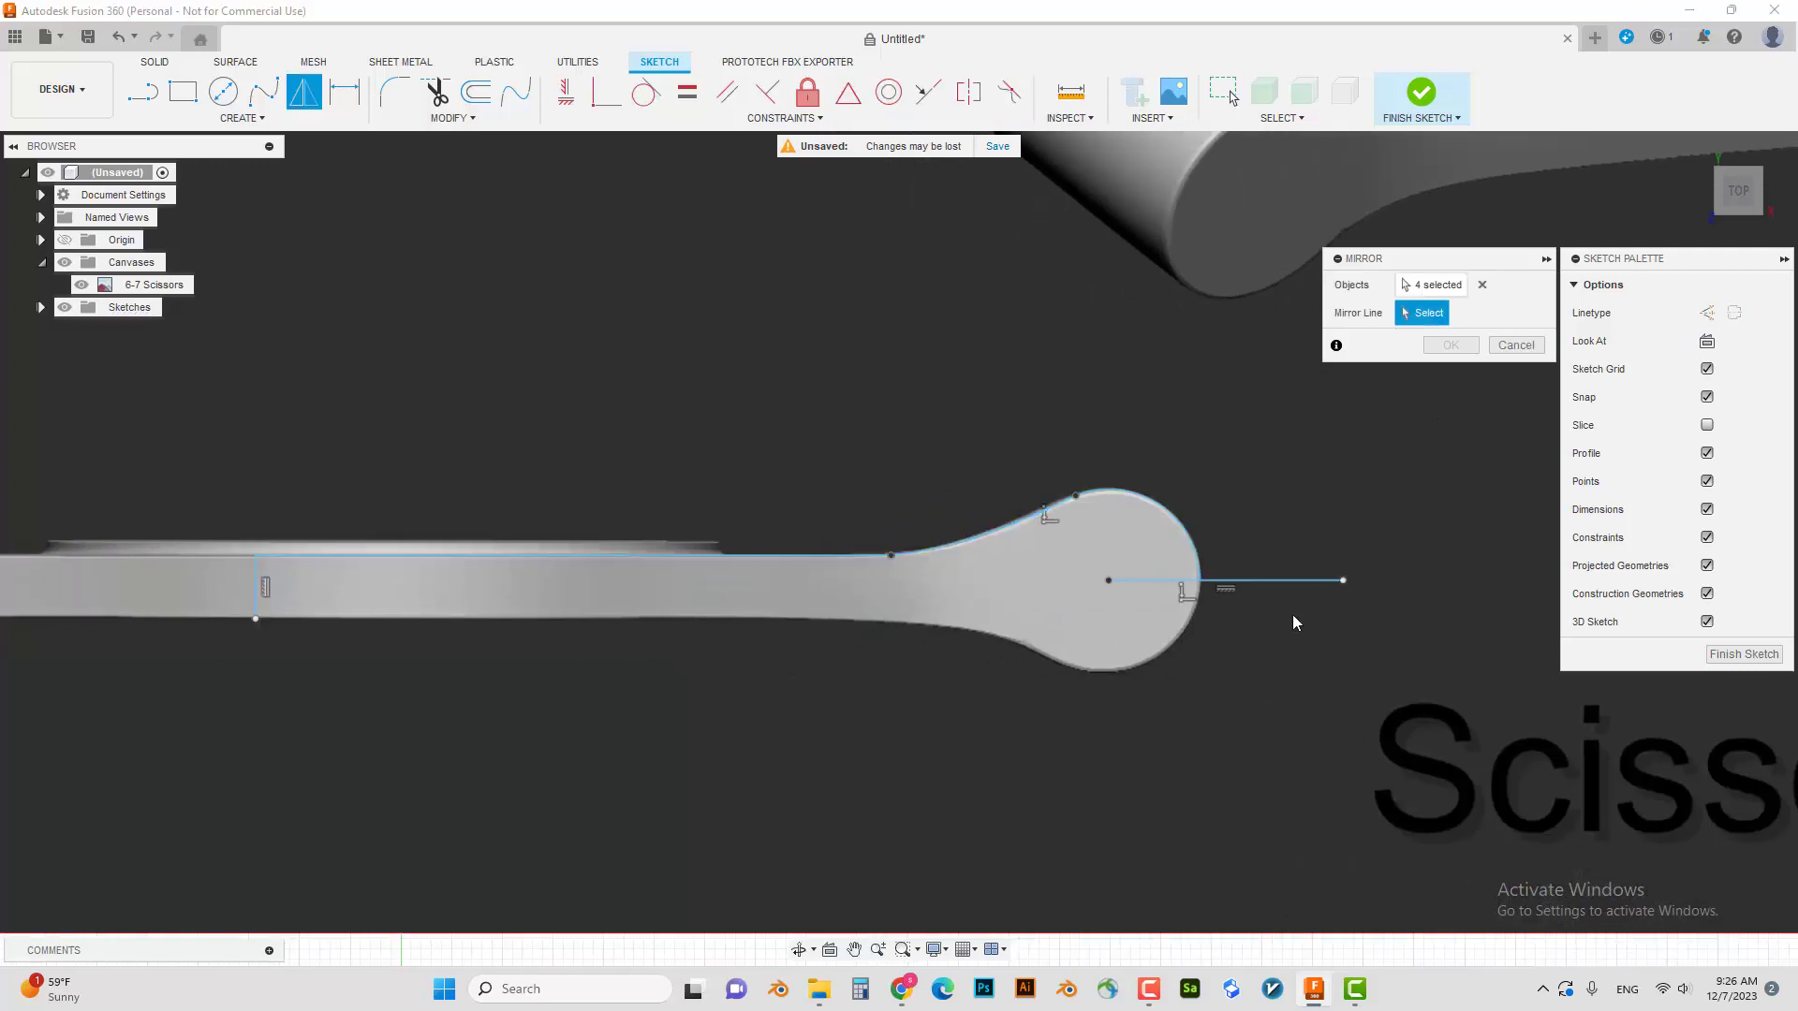
click(1265, 582)
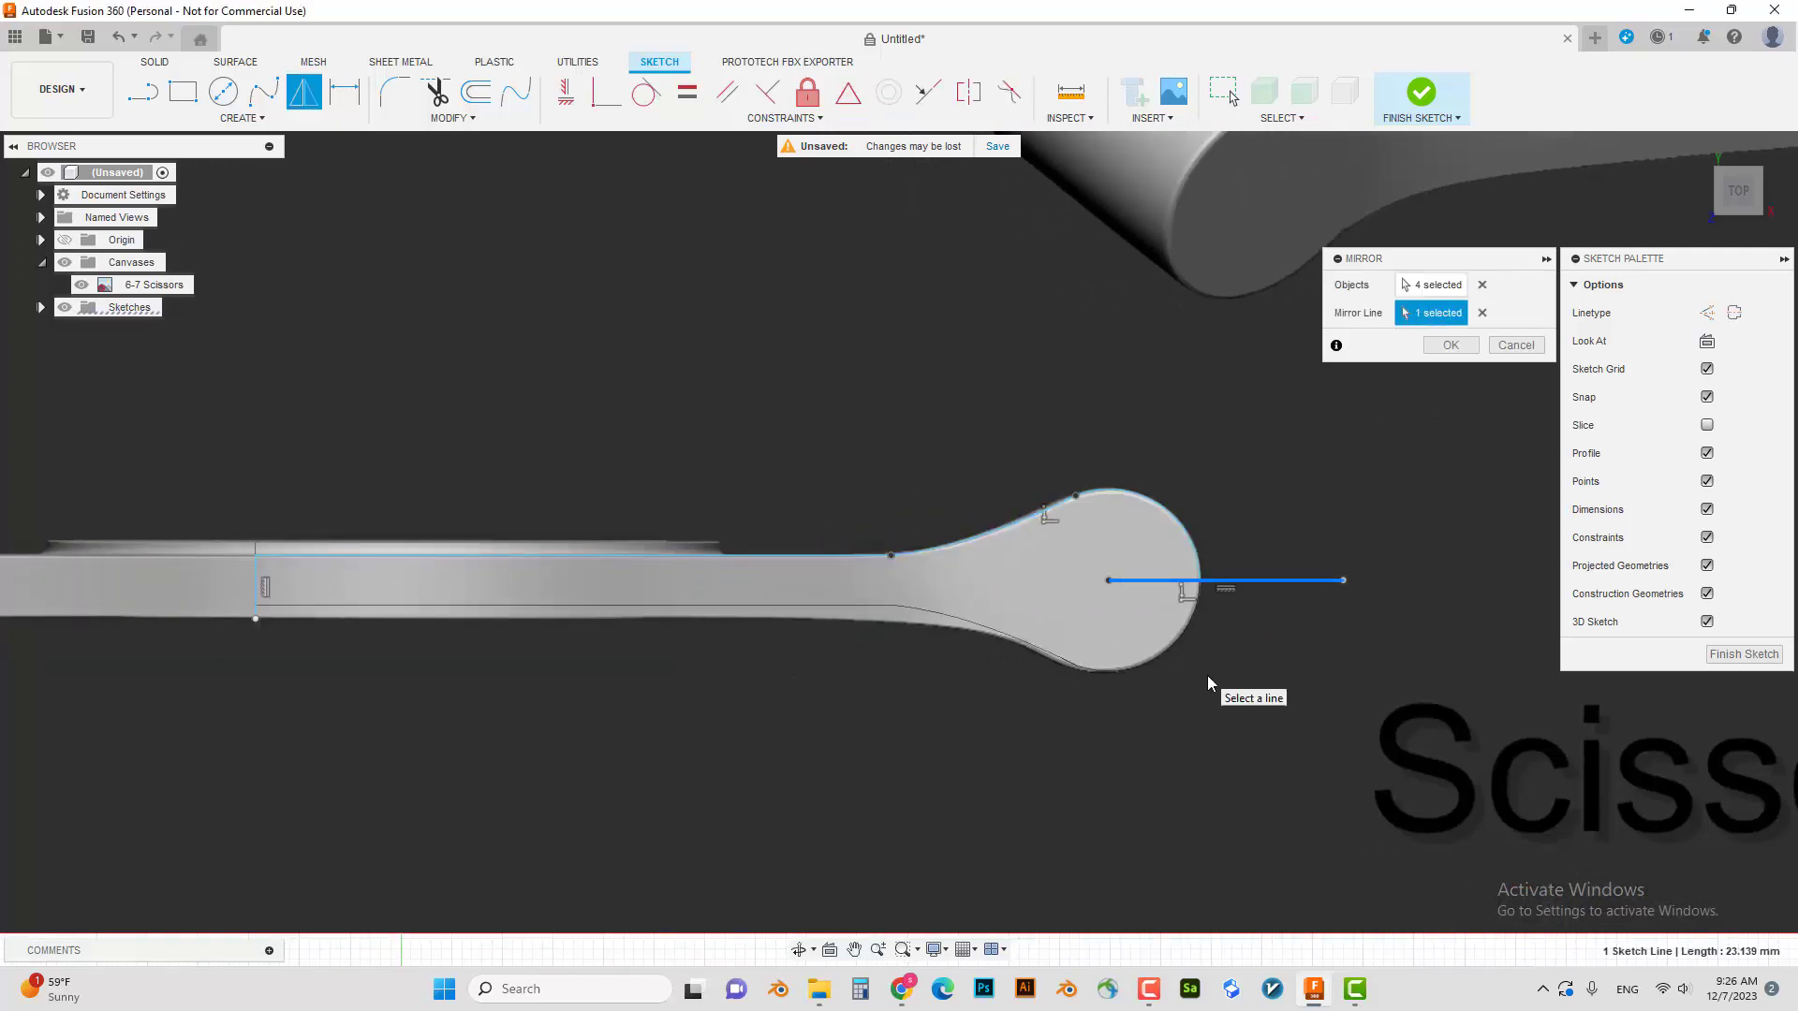
- Confirm the mirror, zoom in to inspect the mirrored neck curves, and deselect the spline
key(Return)
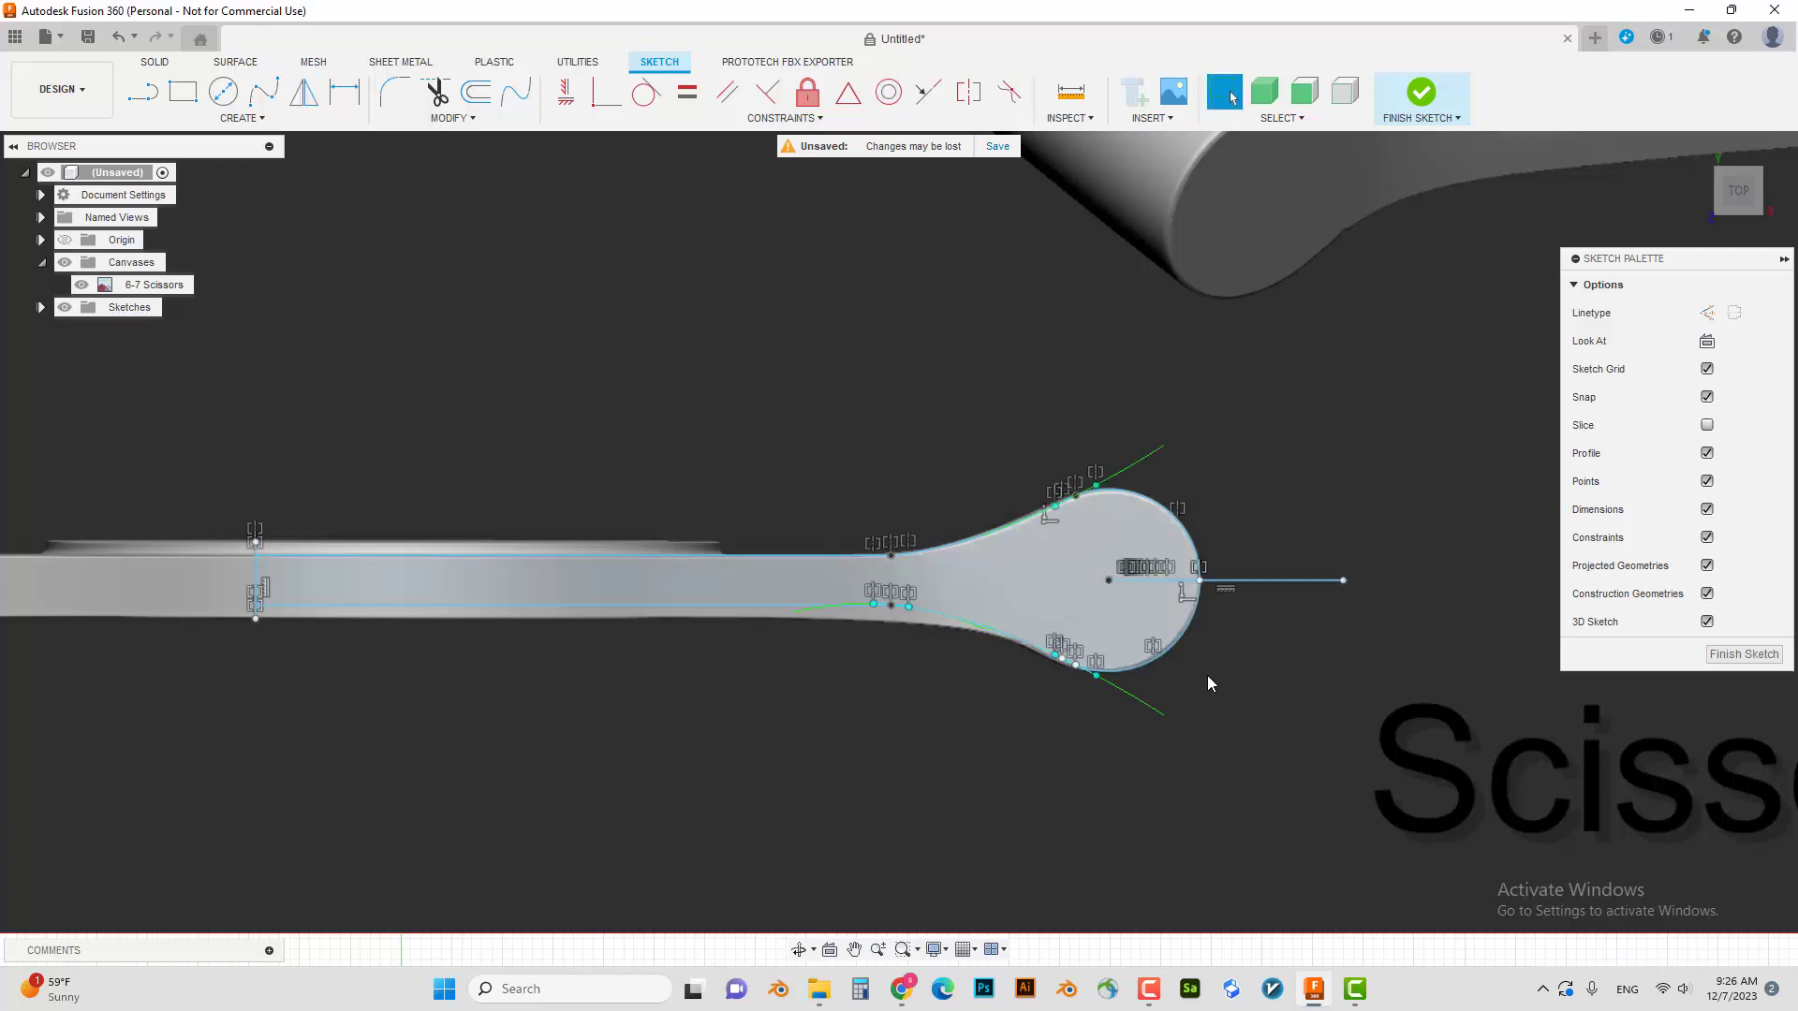
scroll(944, 637, up, 3)
scroll(882, 600, up, 2)
scroll(882, 599, up, 2)
scroll(1006, 599, up, 2)
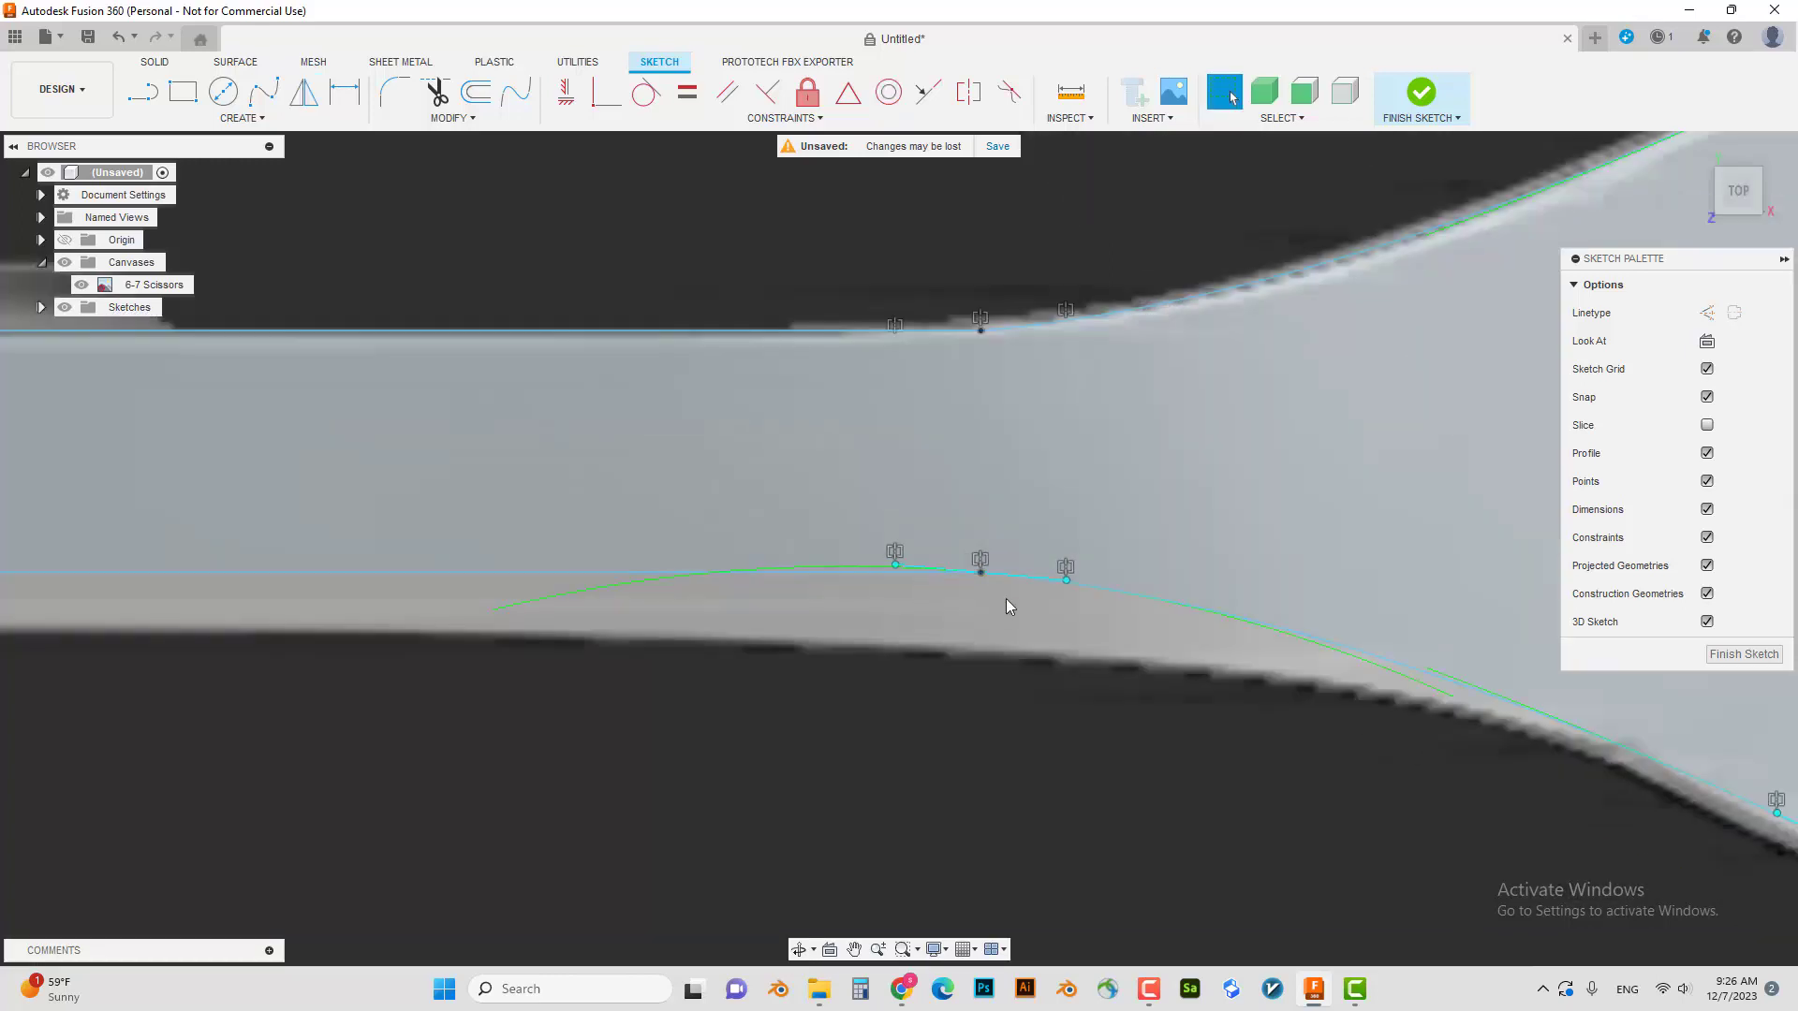
scroll(1007, 593, up, 2)
scroll(970, 576, up, 2)
scroll(970, 576, down, 3)
scroll(981, 661, down, 3)
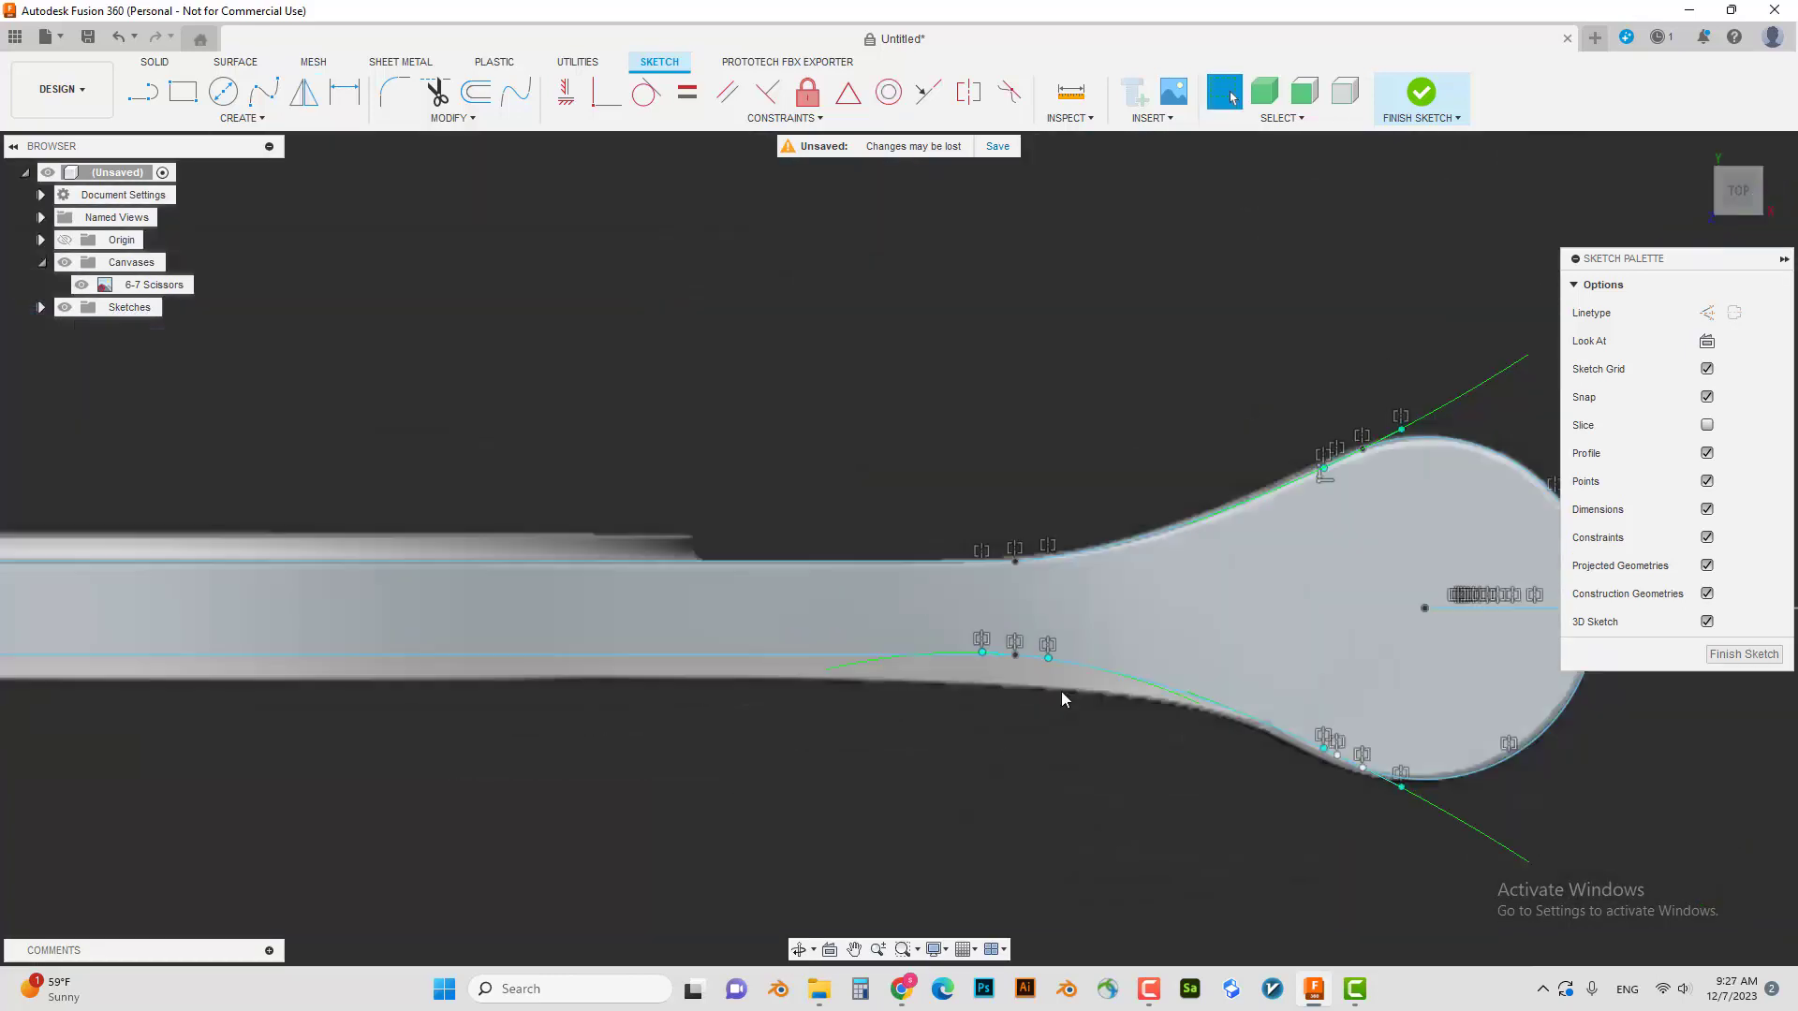
scroll(1059, 697, down, 2)
scroll(896, 719, up, 2)
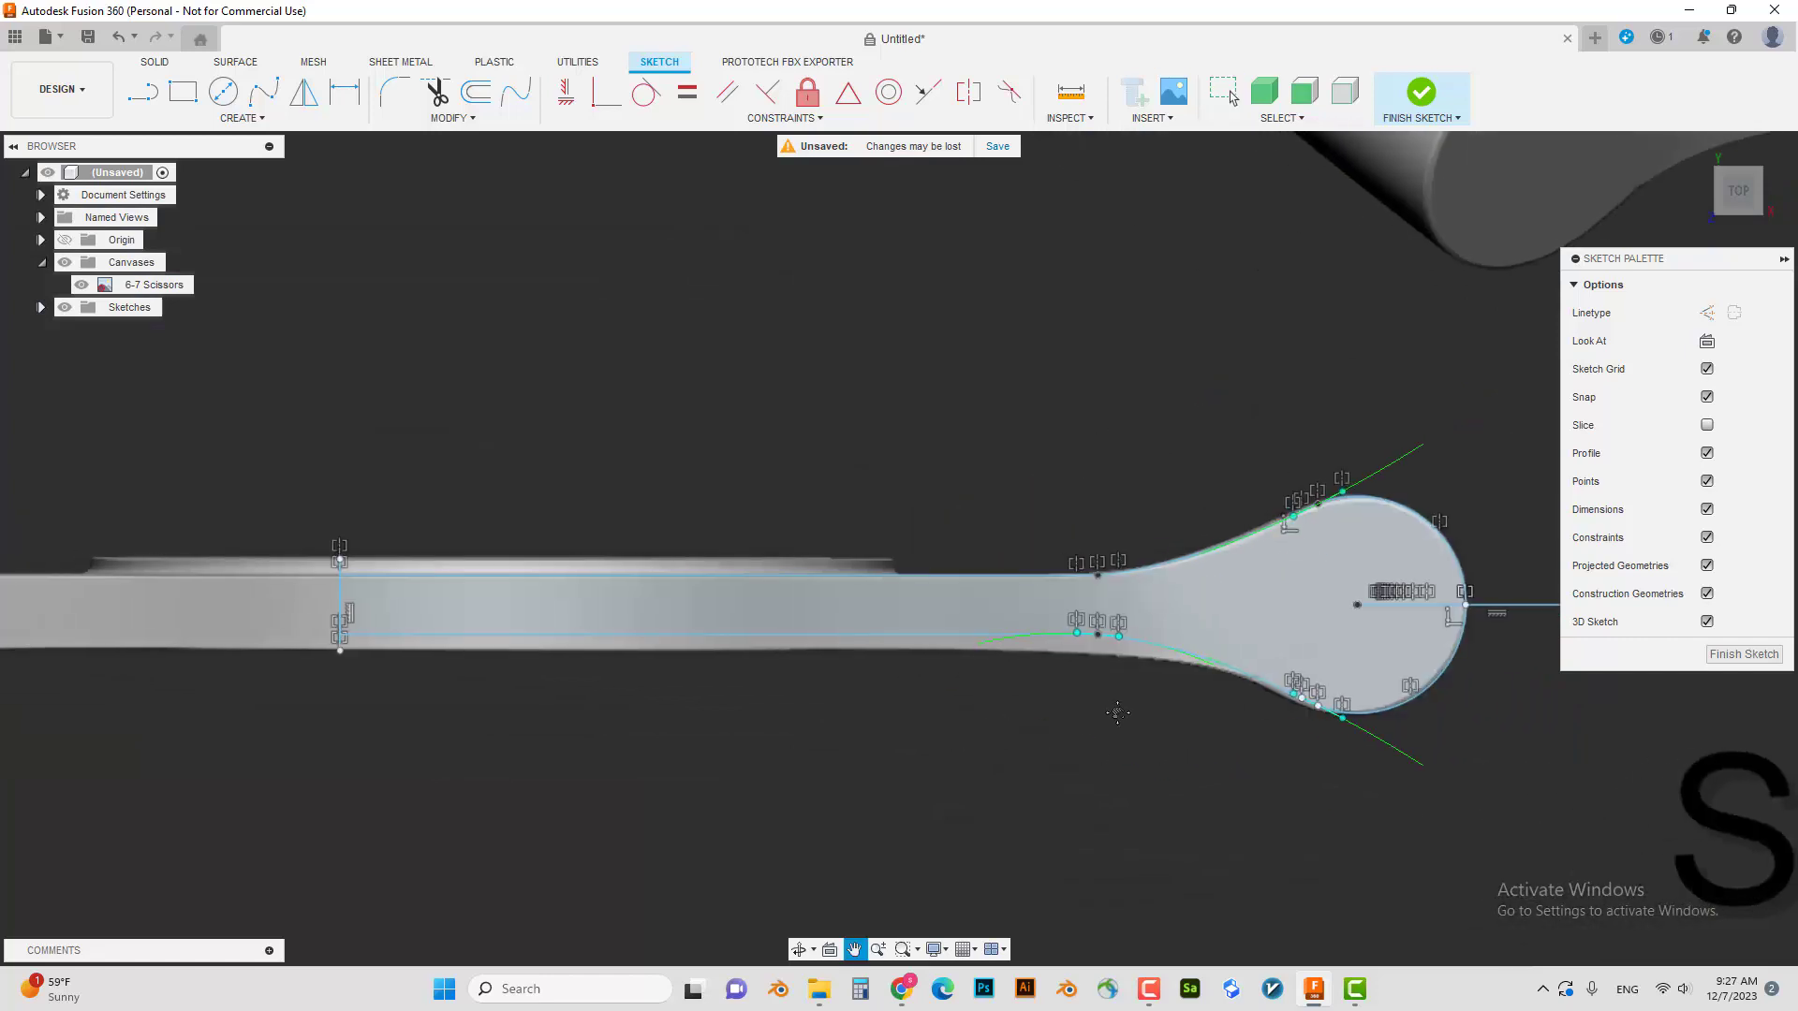
scroll(375, 646, up, 4)
scroll(982, 639, down, 2)
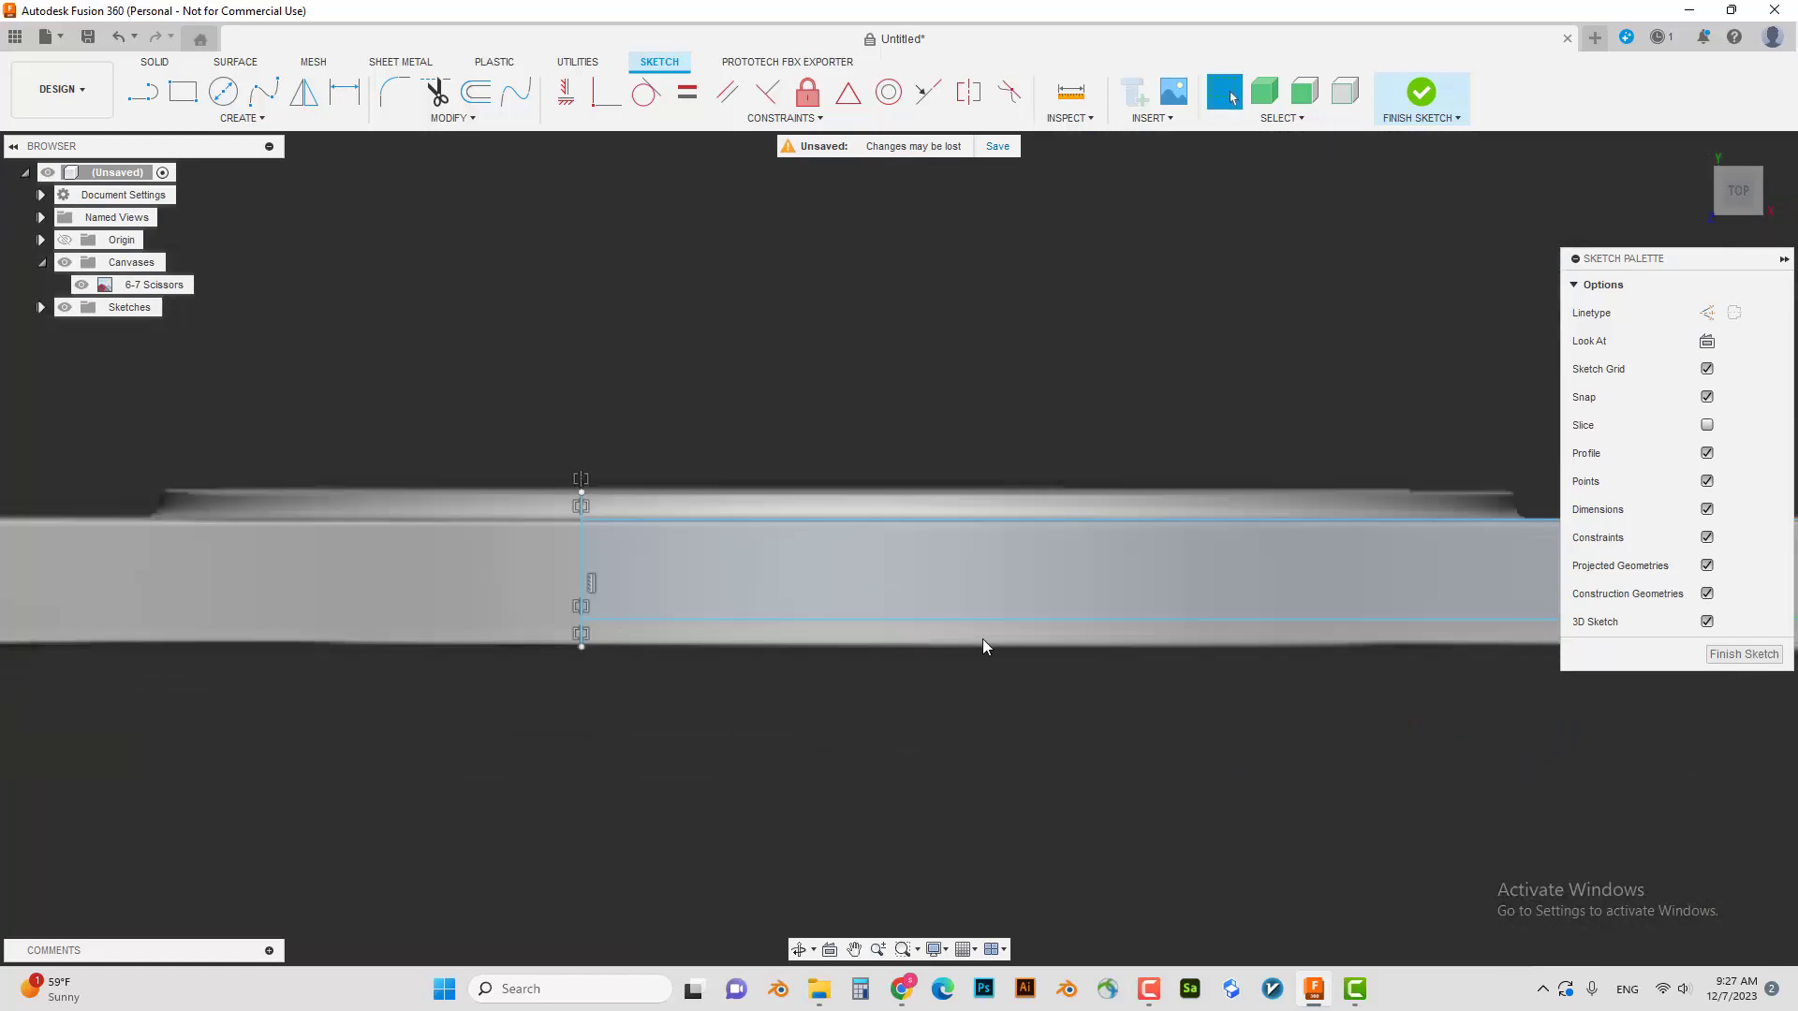
scroll(1026, 712, down, 2)
scroll(790, 665, down, 2)
scroll(790, 665, up, 1)
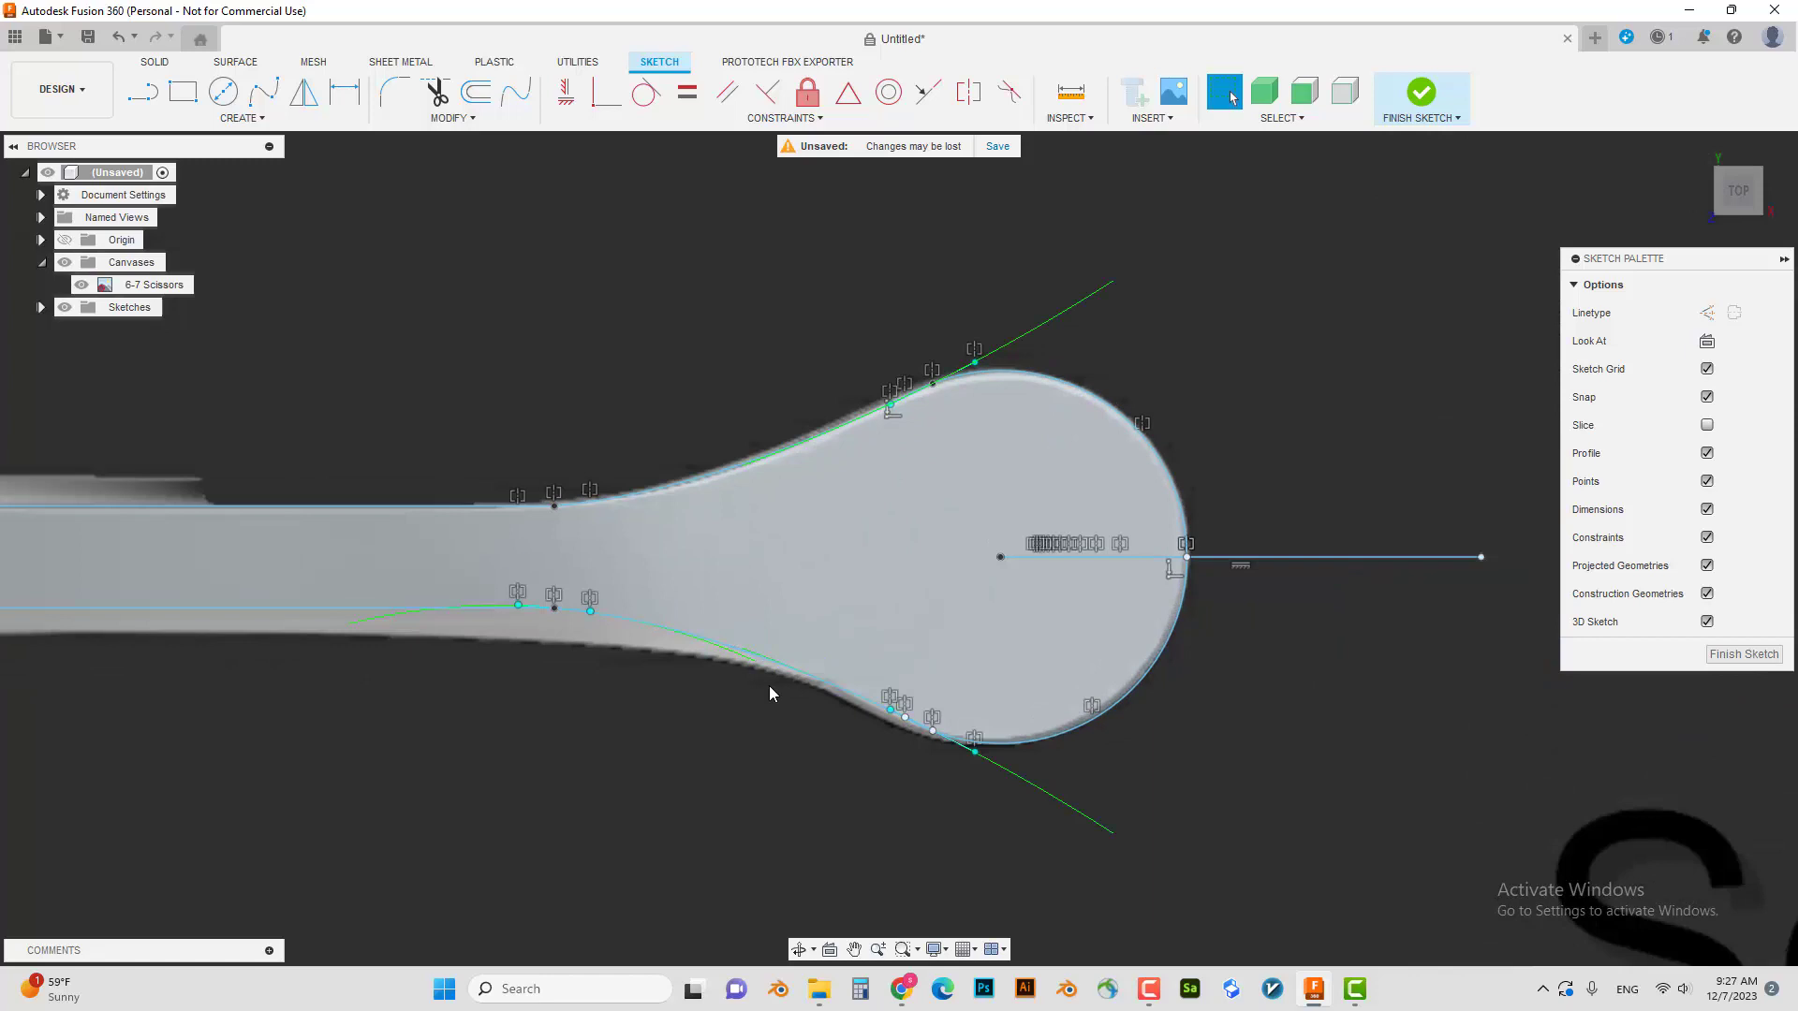
click(769, 693)
scroll(790, 637, down, 2)
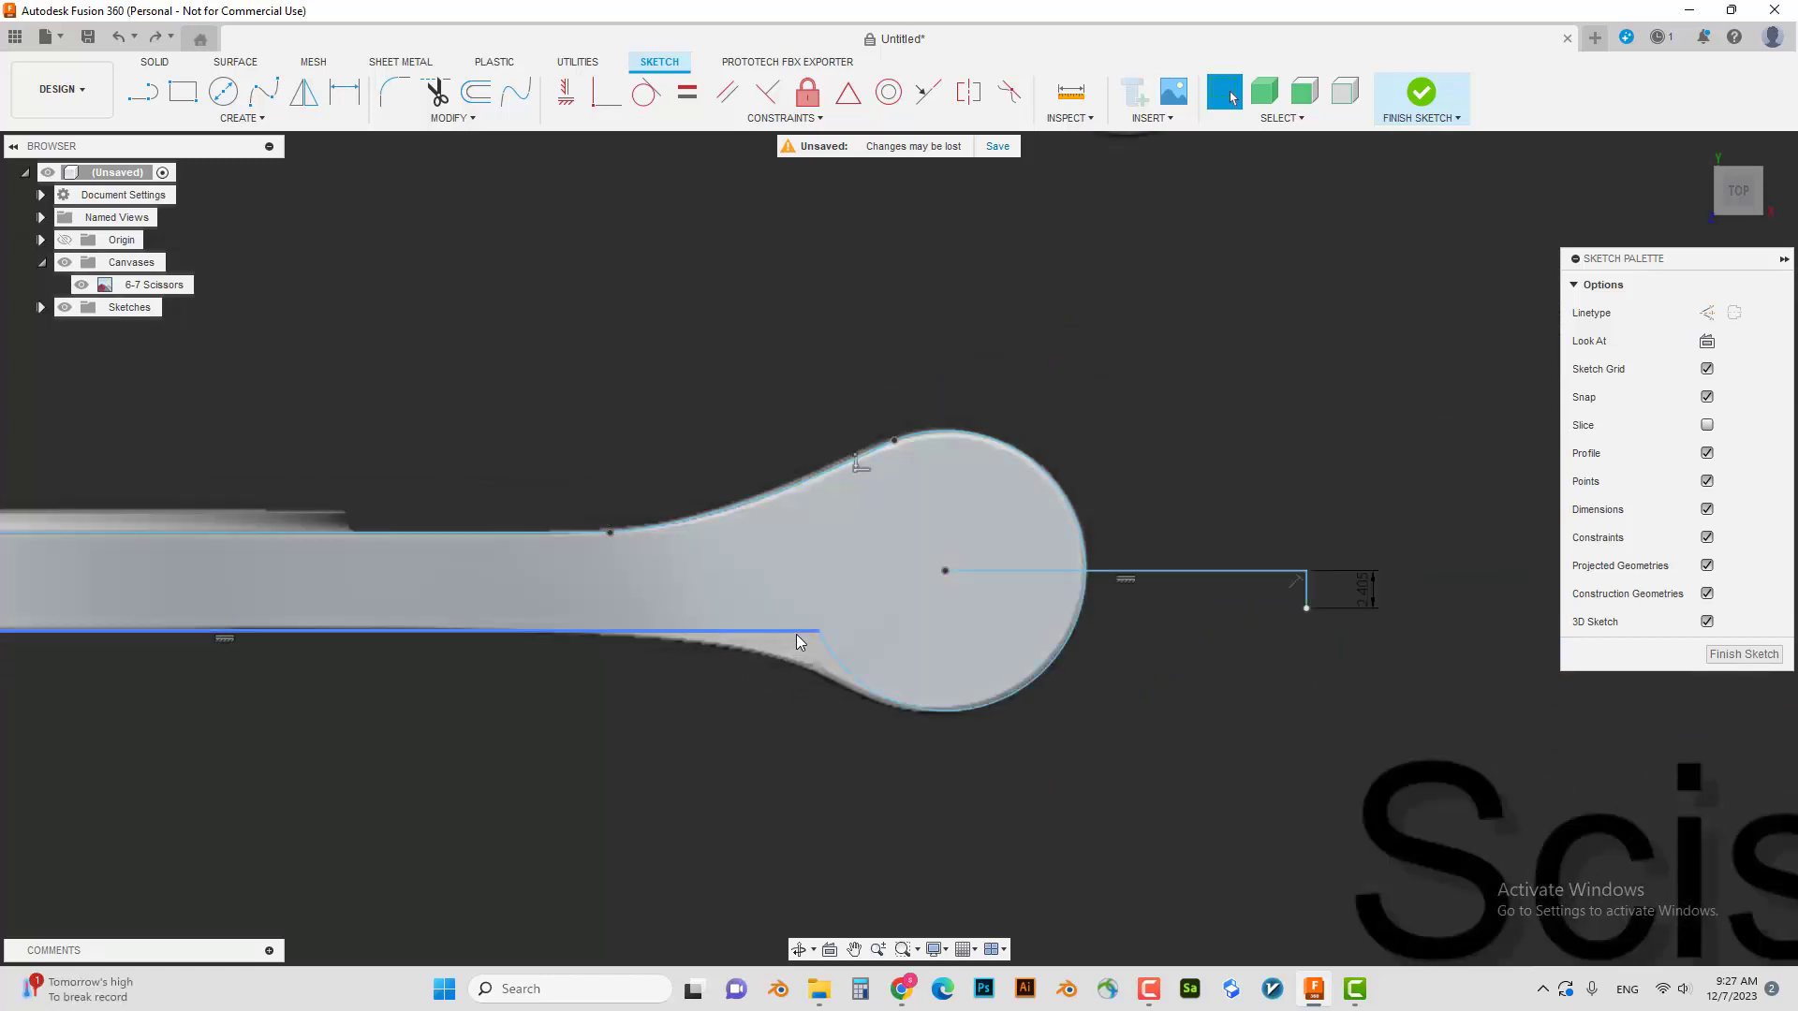
- Undo to remove the horizontal centre line and clear the selection
key(ctrl+z)
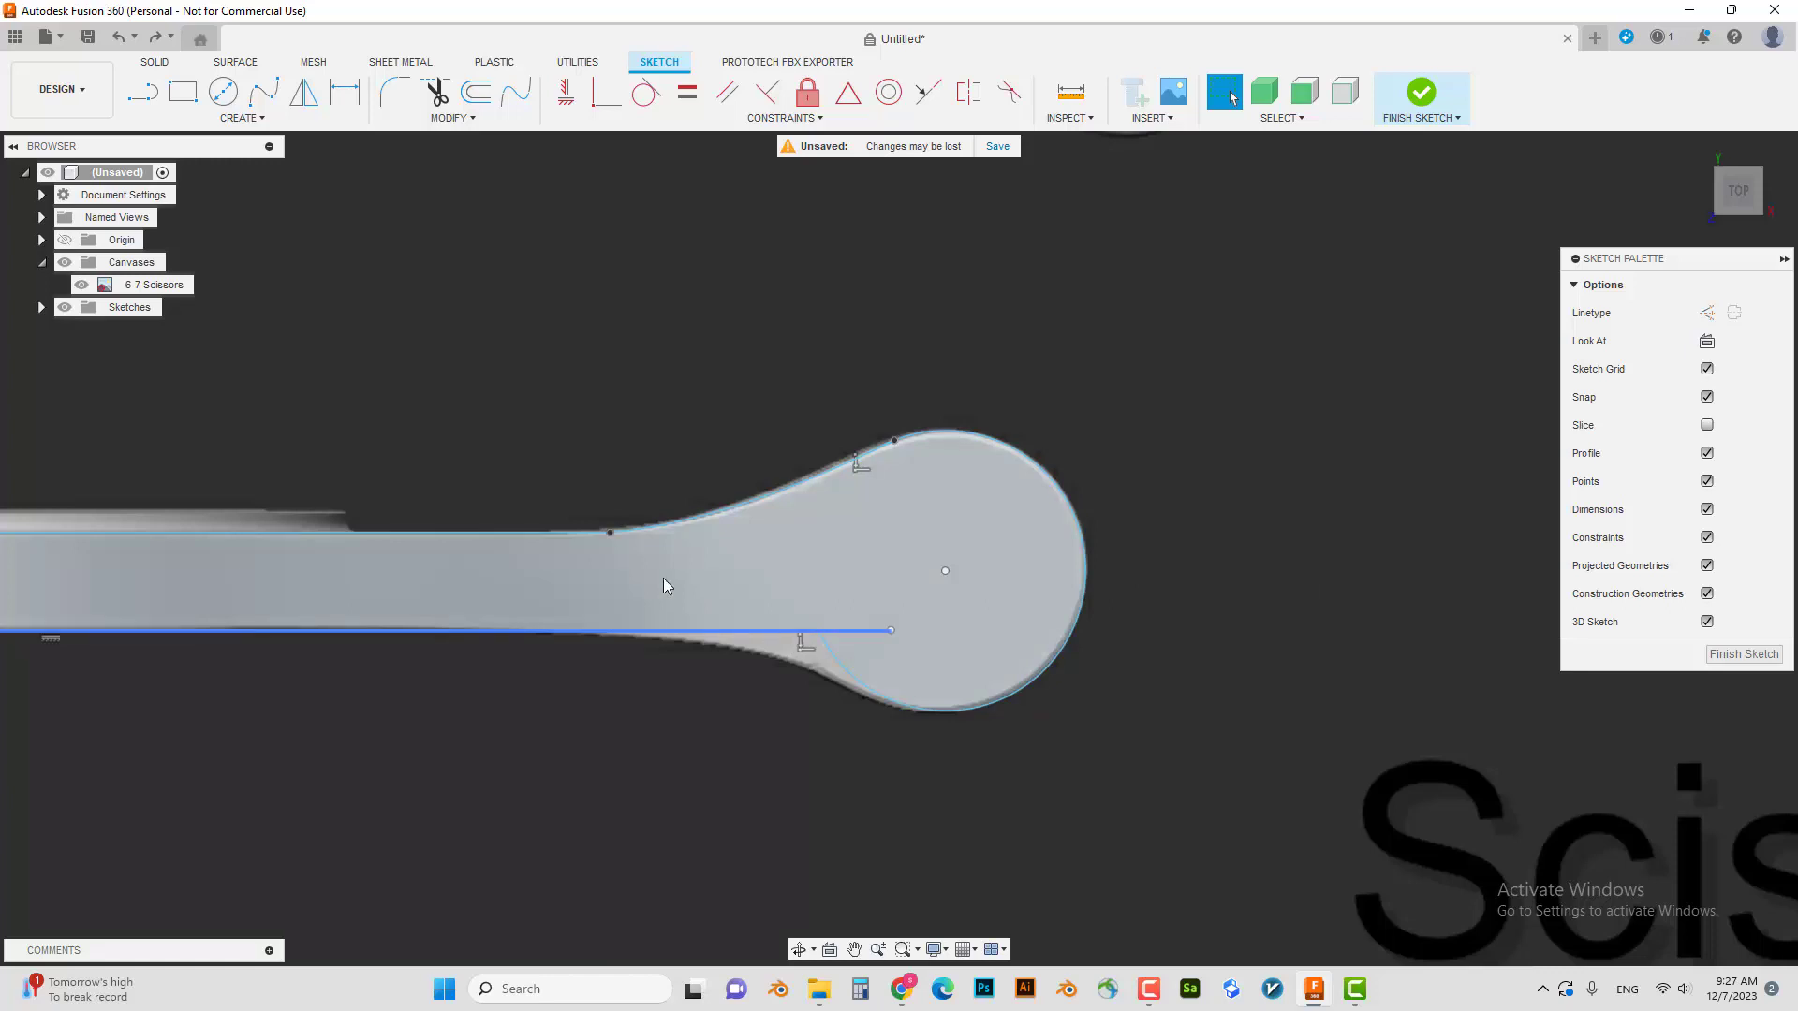
click(590, 531)
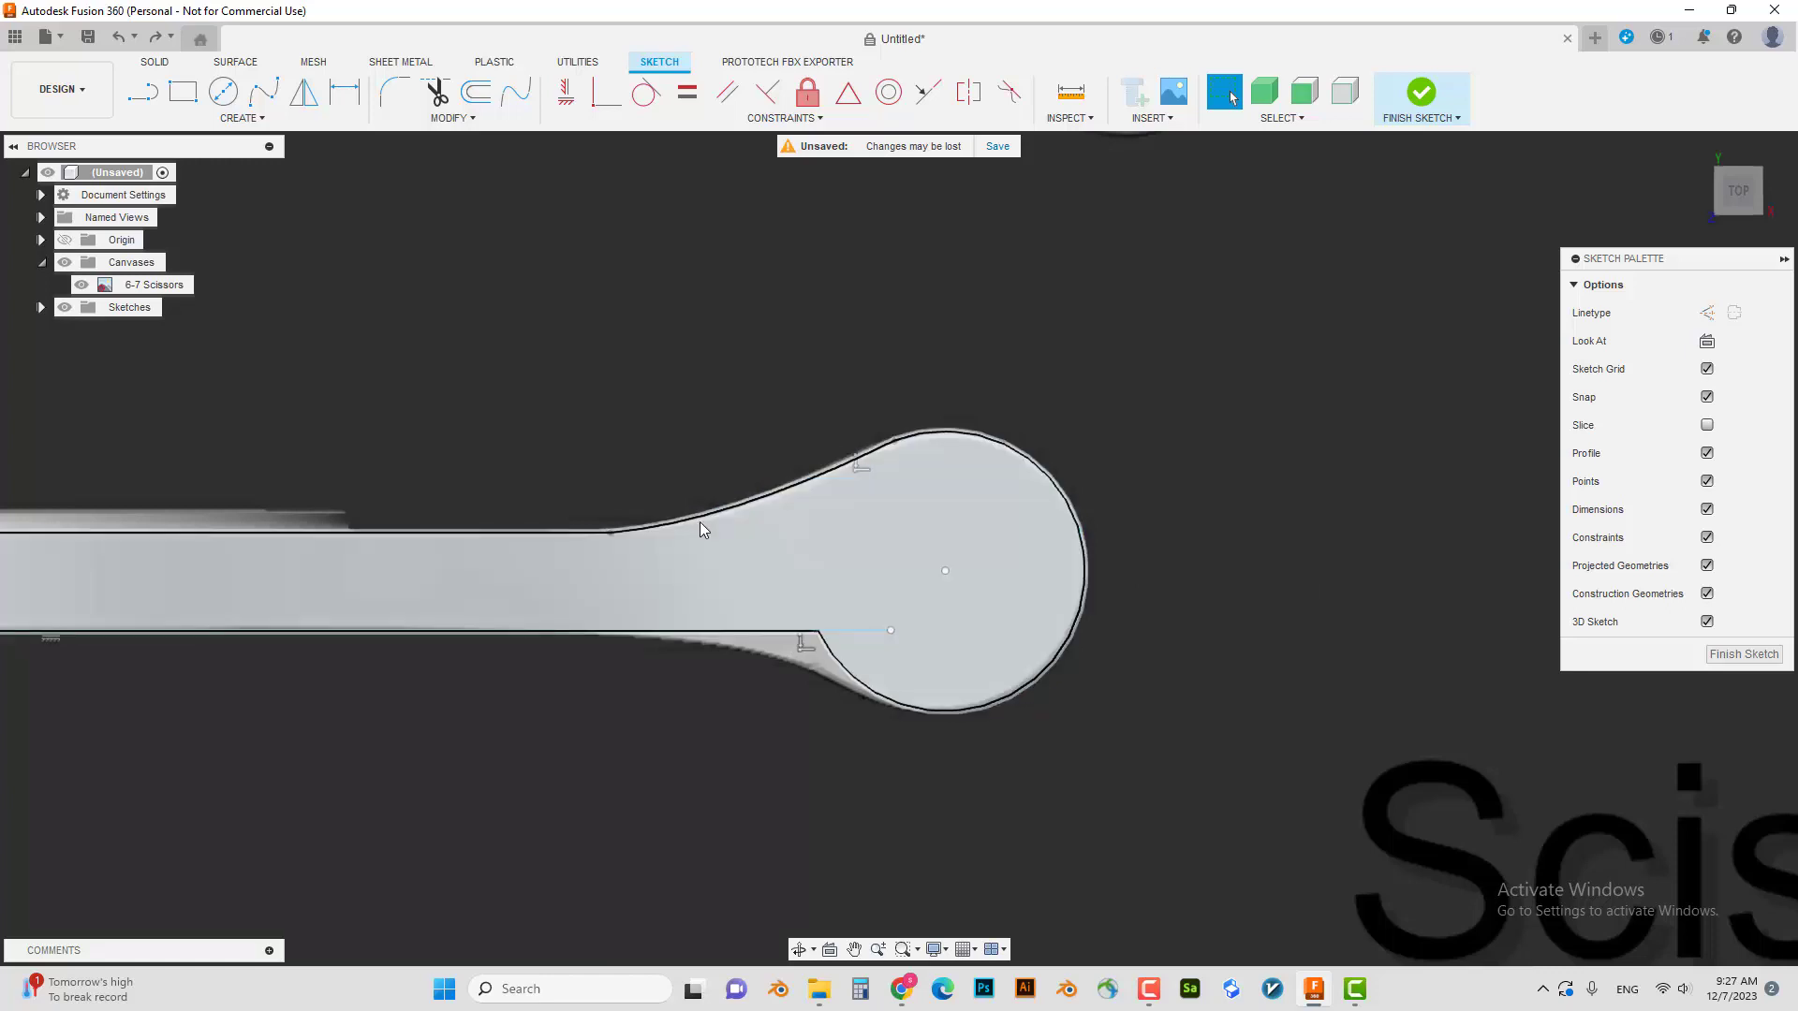
key(Return)
- Select the upper shaft and neck curve, start Mirror, then cancel it
click(551, 537)
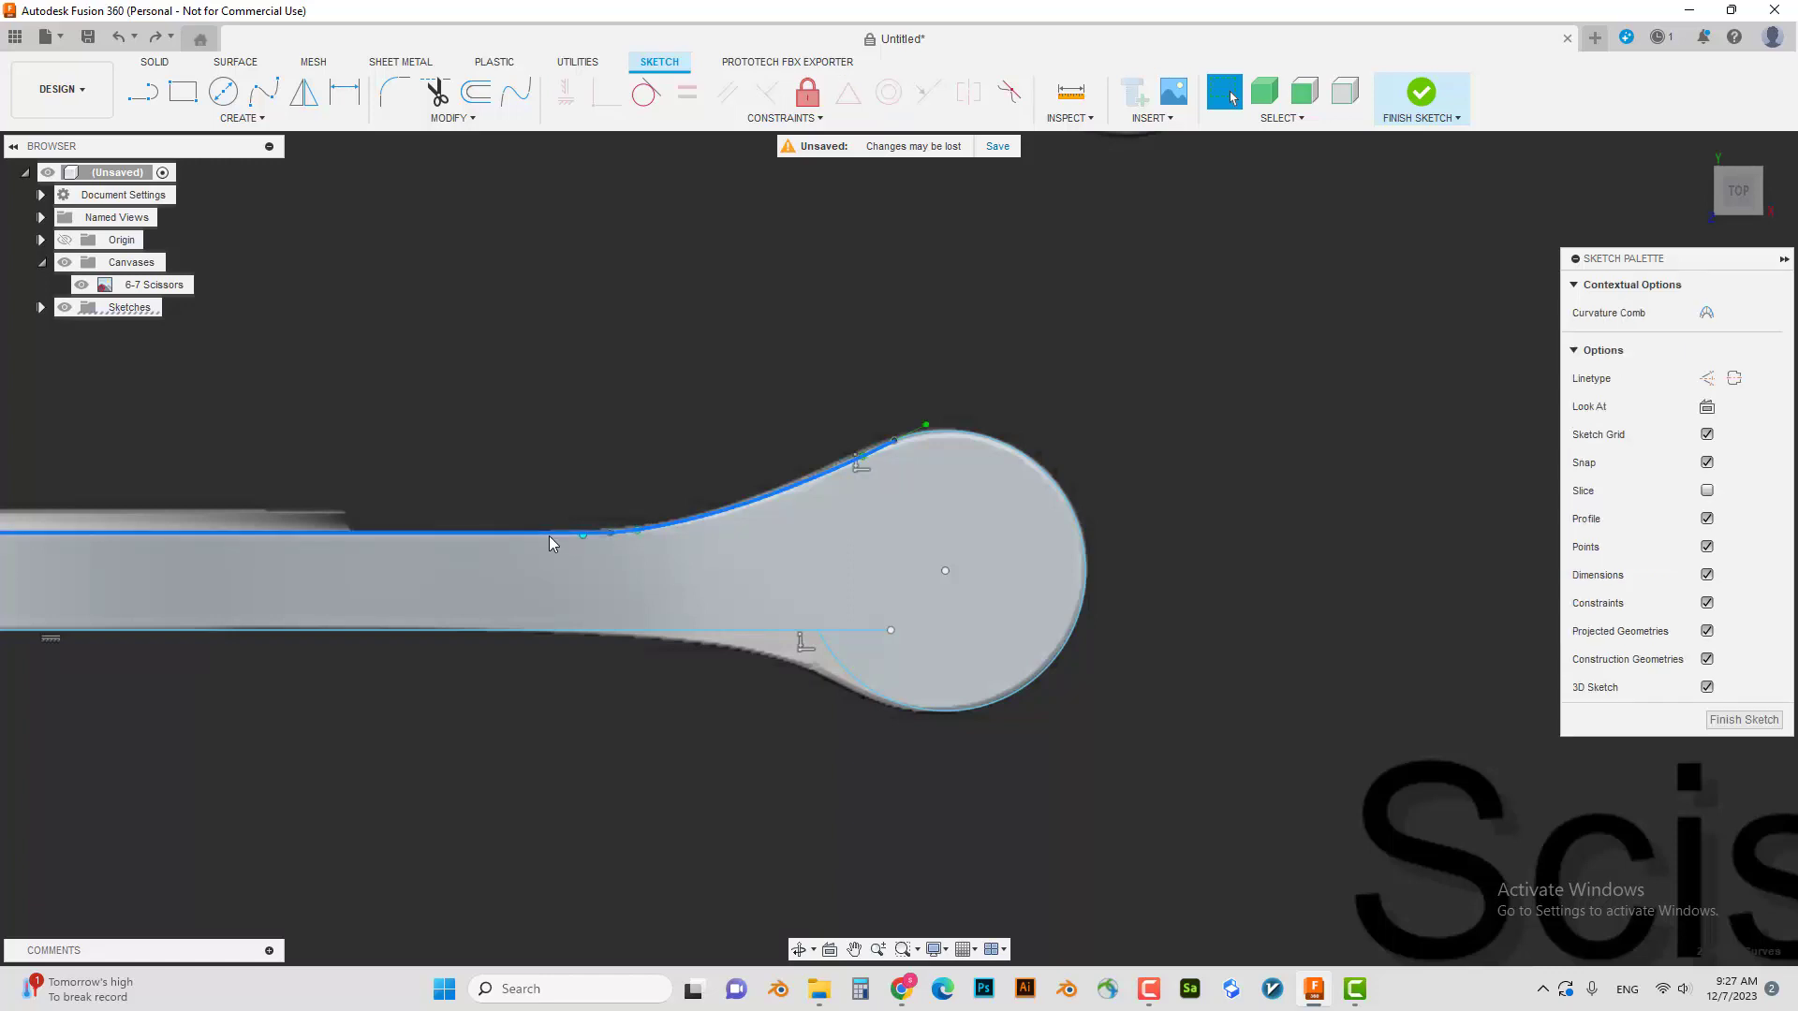
key(s)
click(790, 714)
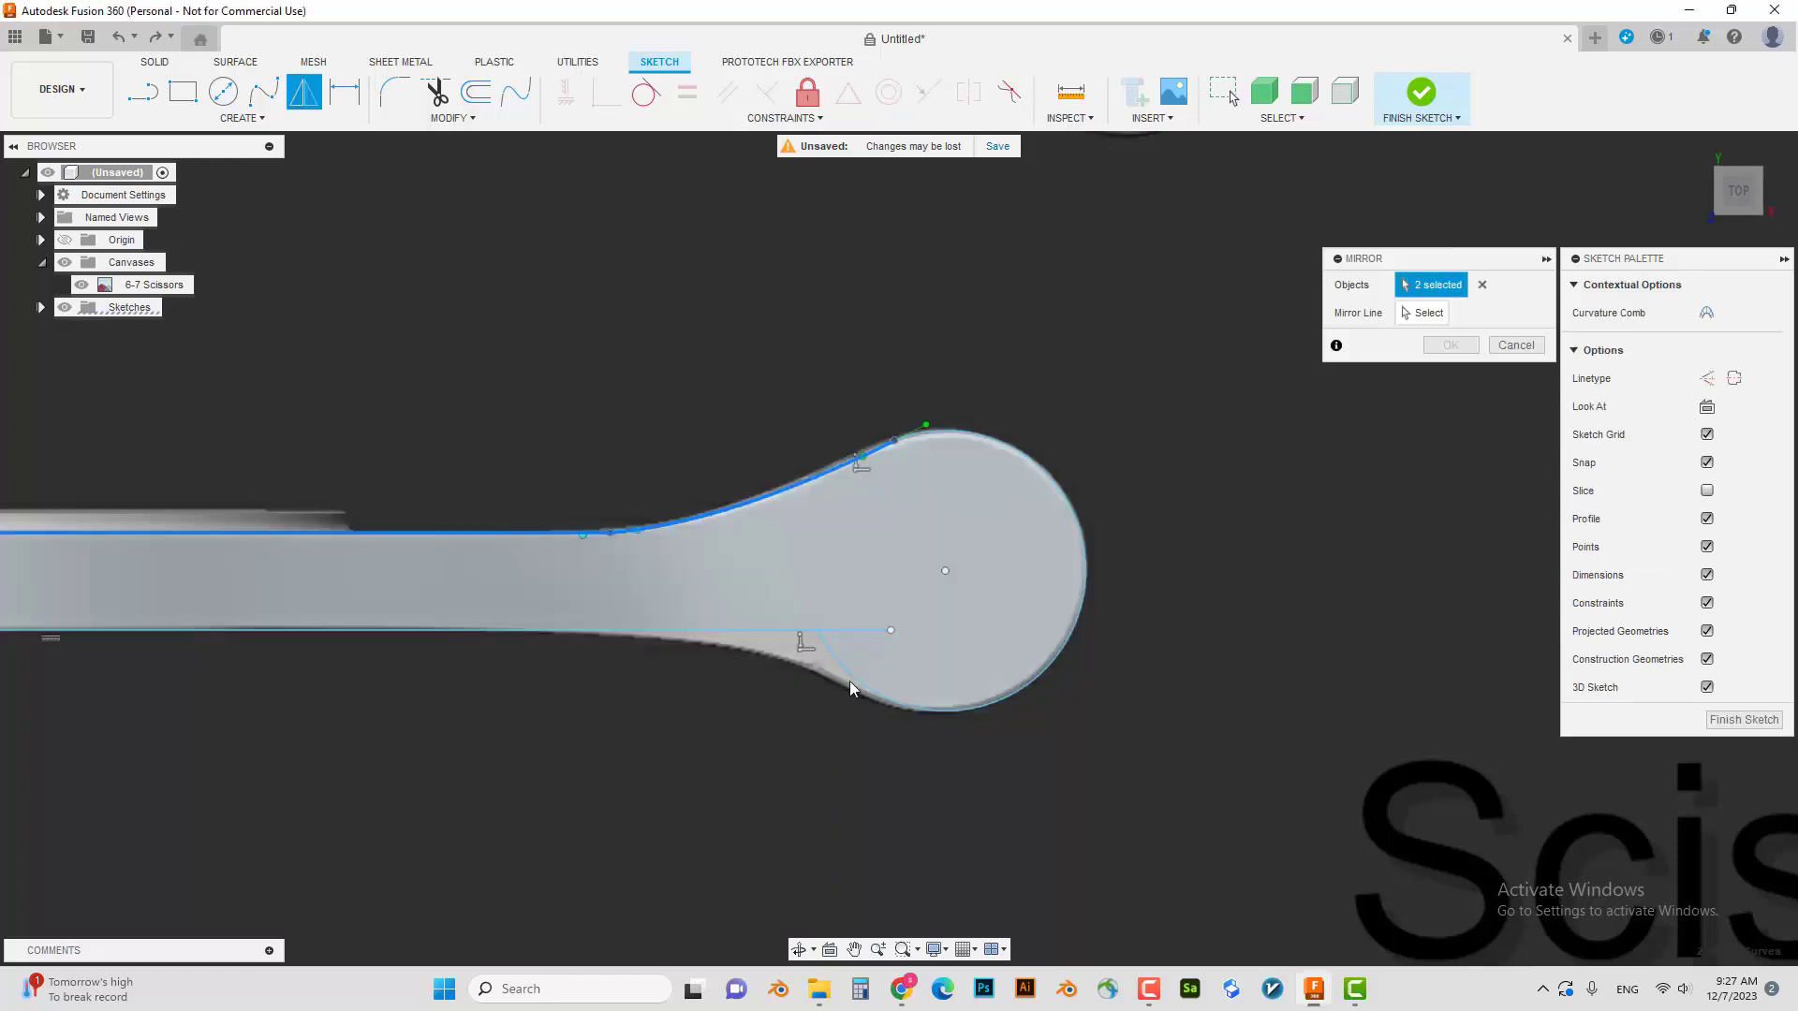
click(1423, 313)
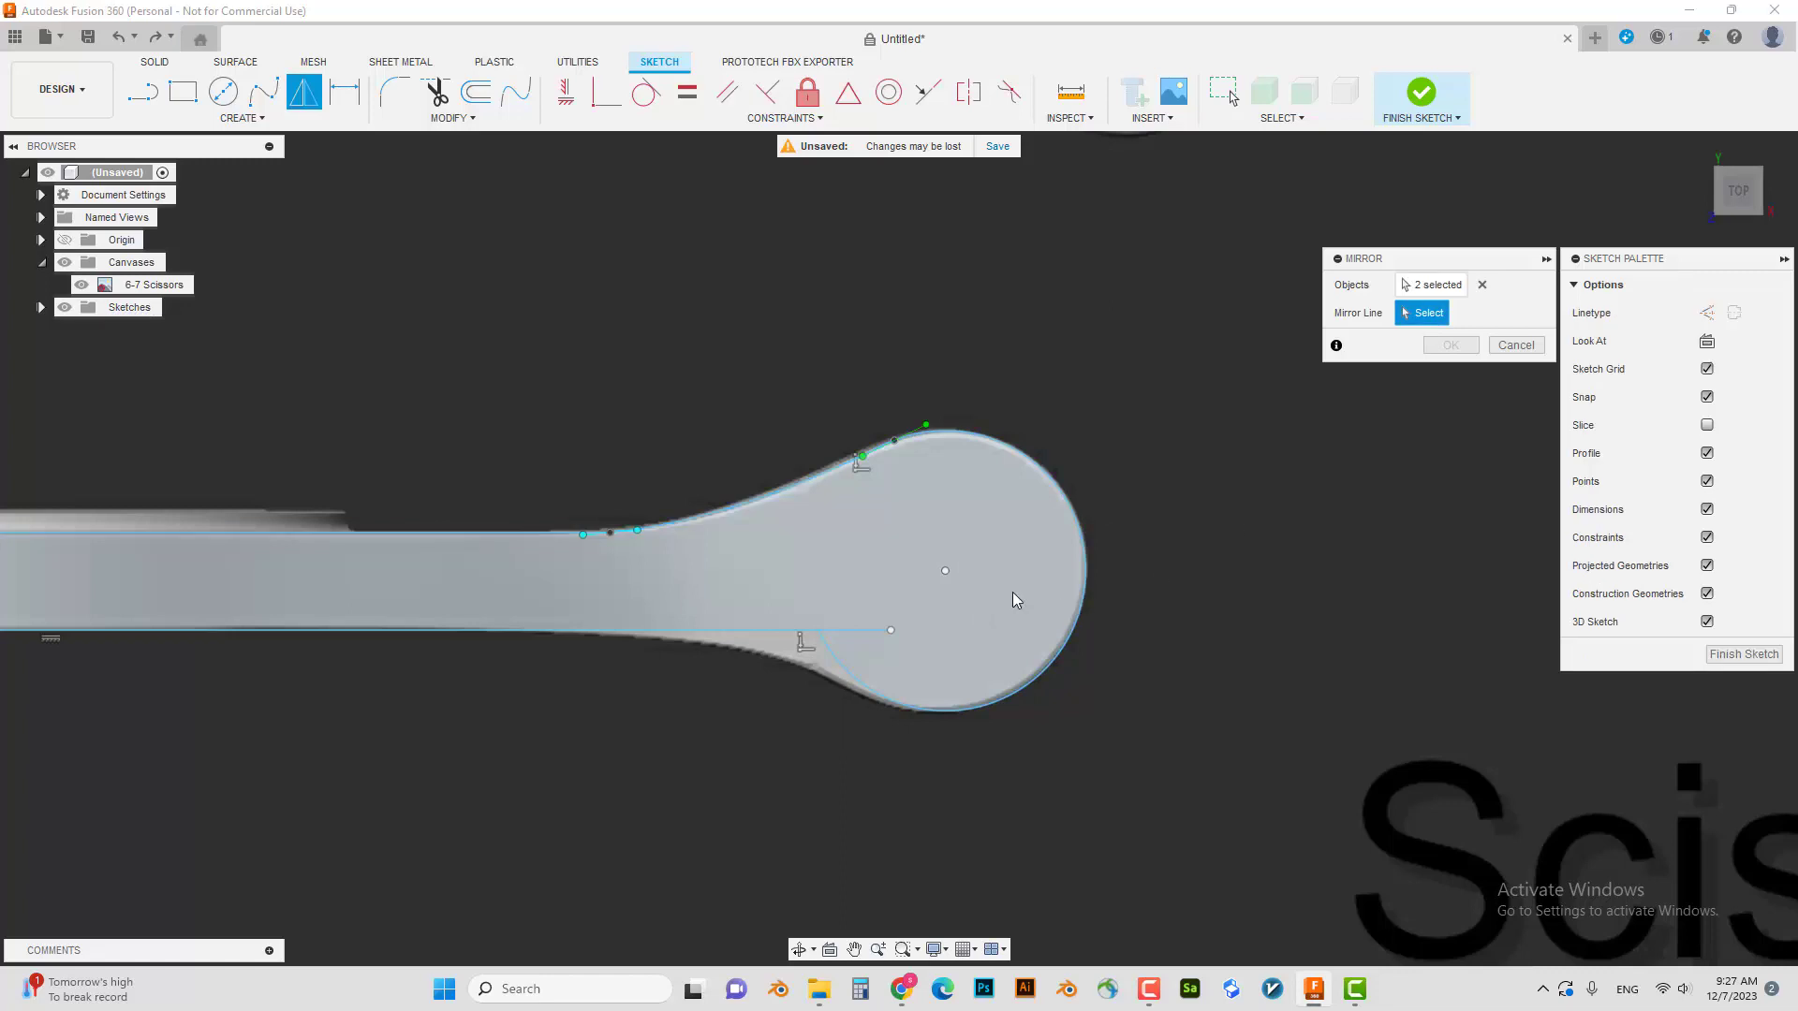
key(Escape)
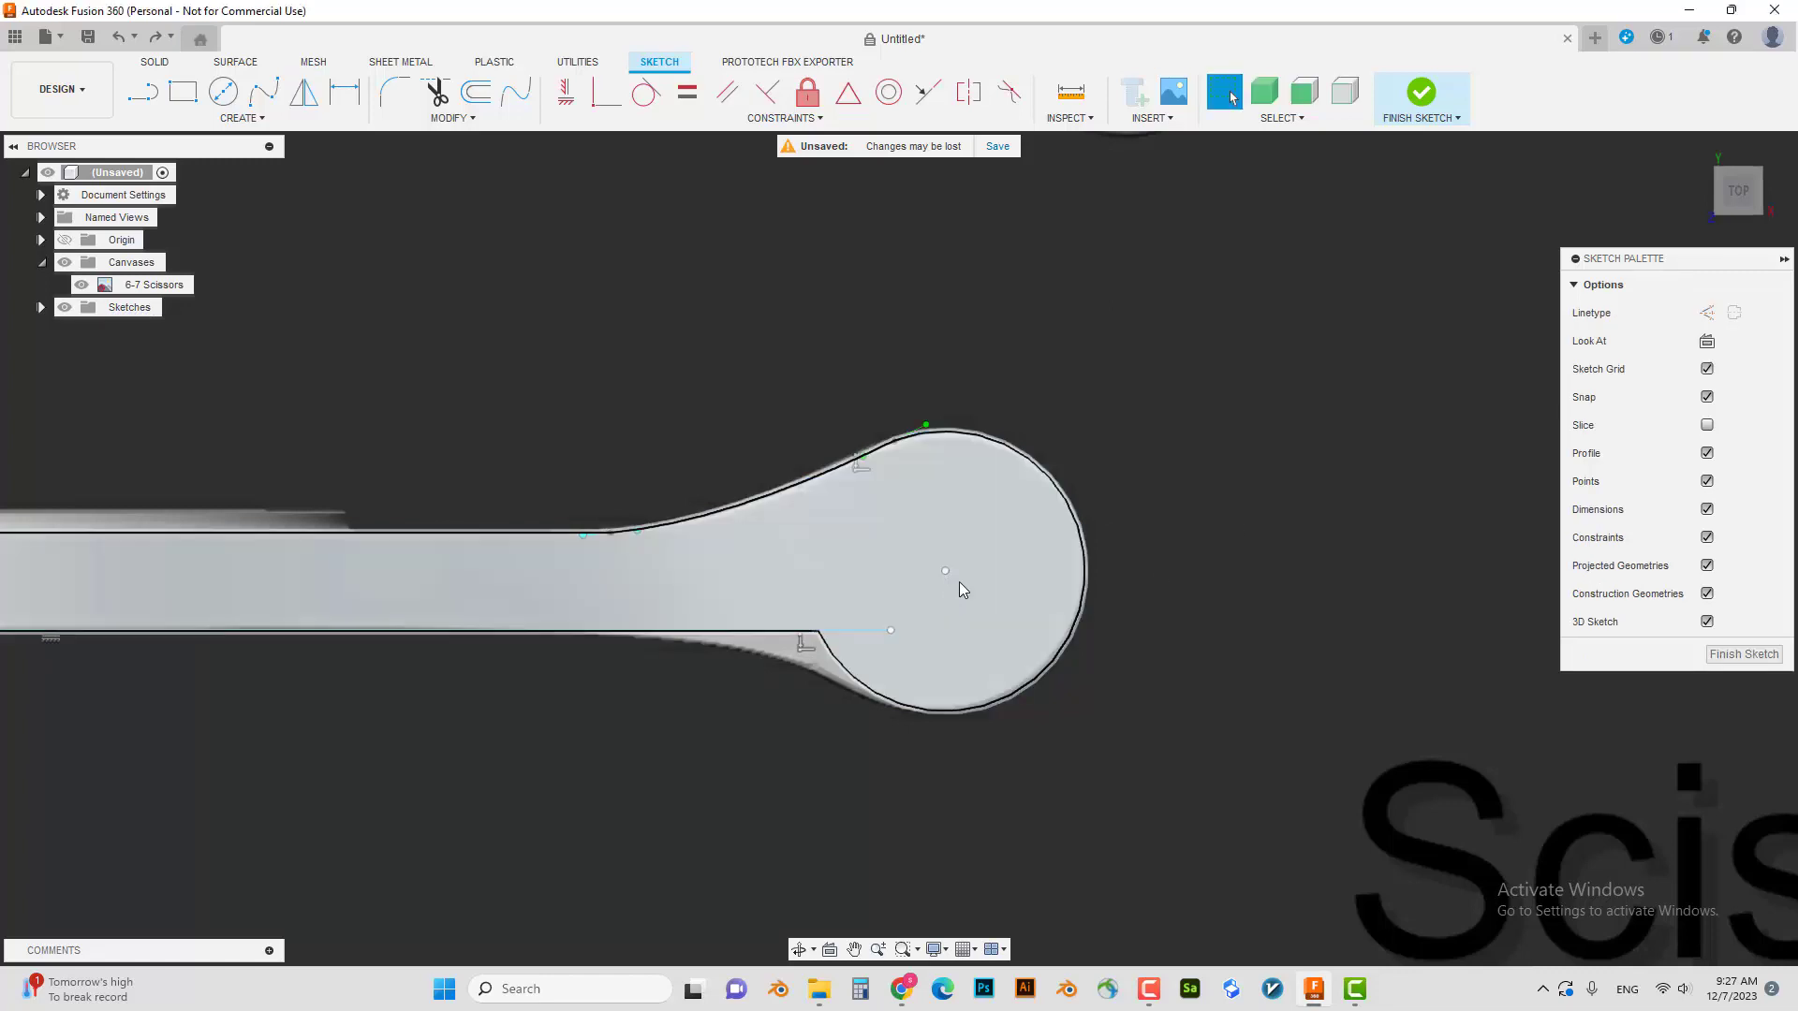
- Draw a new horizontal line about 18 mm right from the circle's centre
key(l)
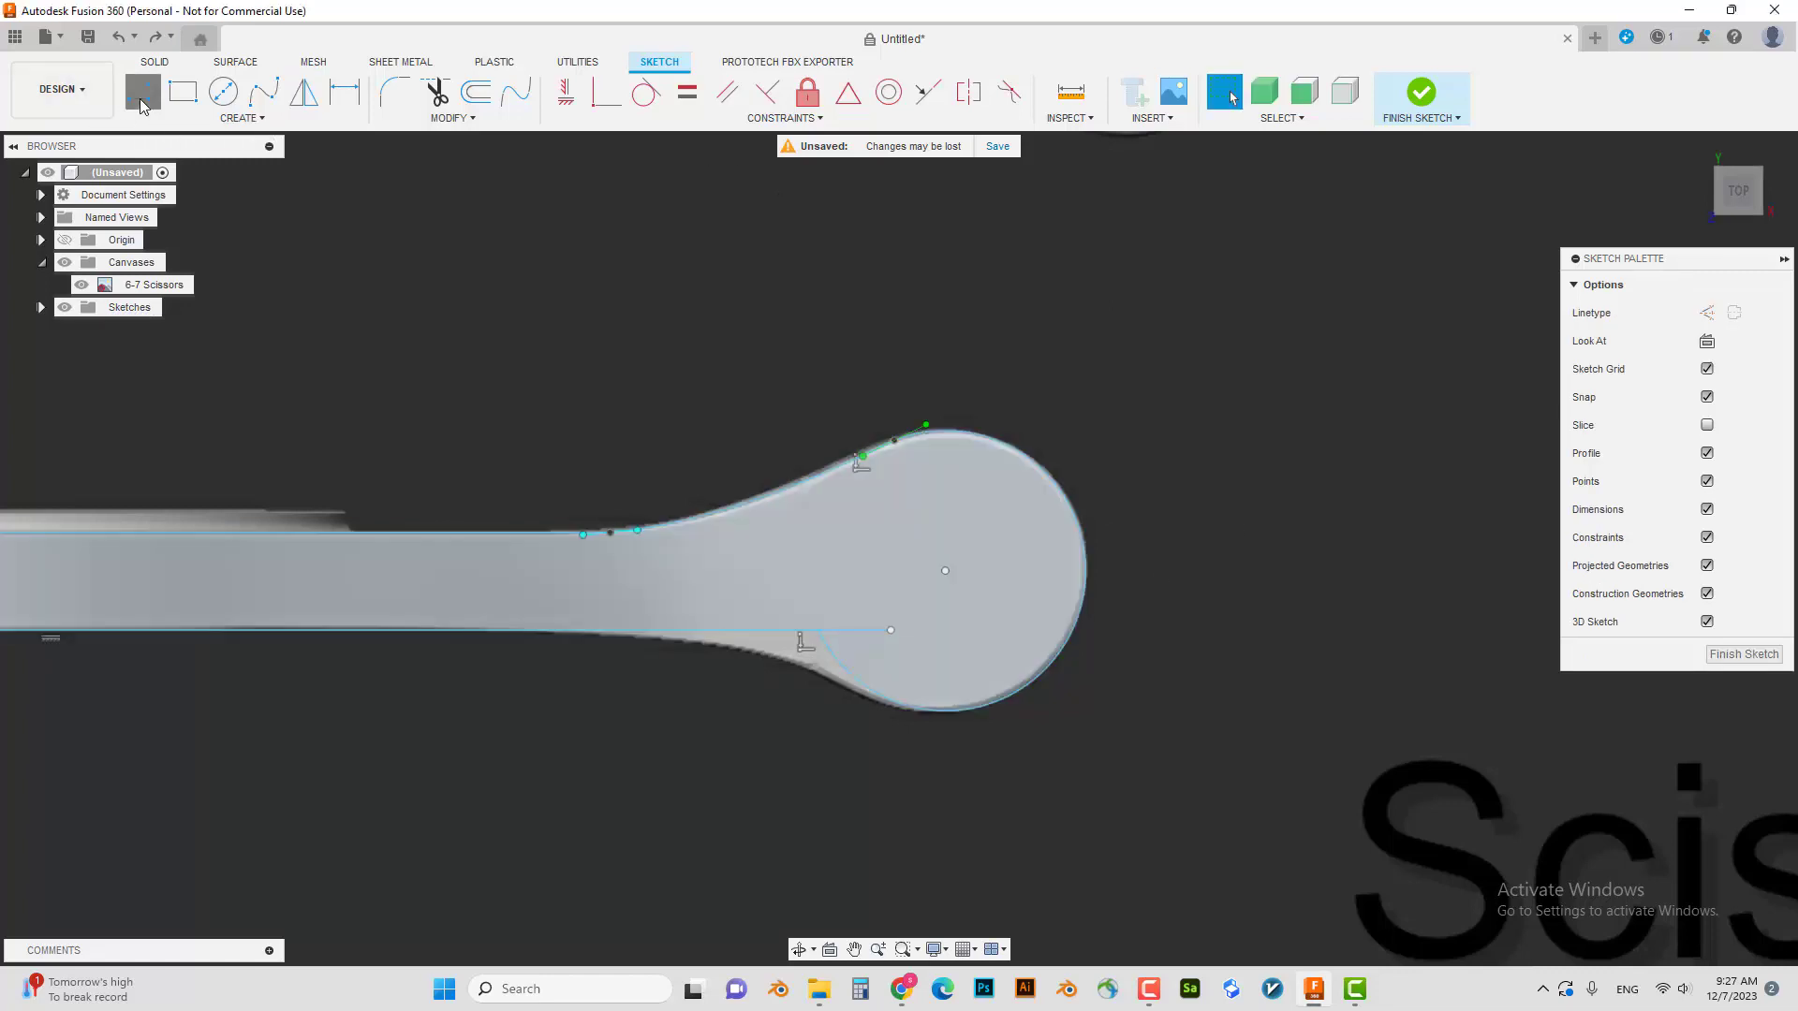
click(944, 570)
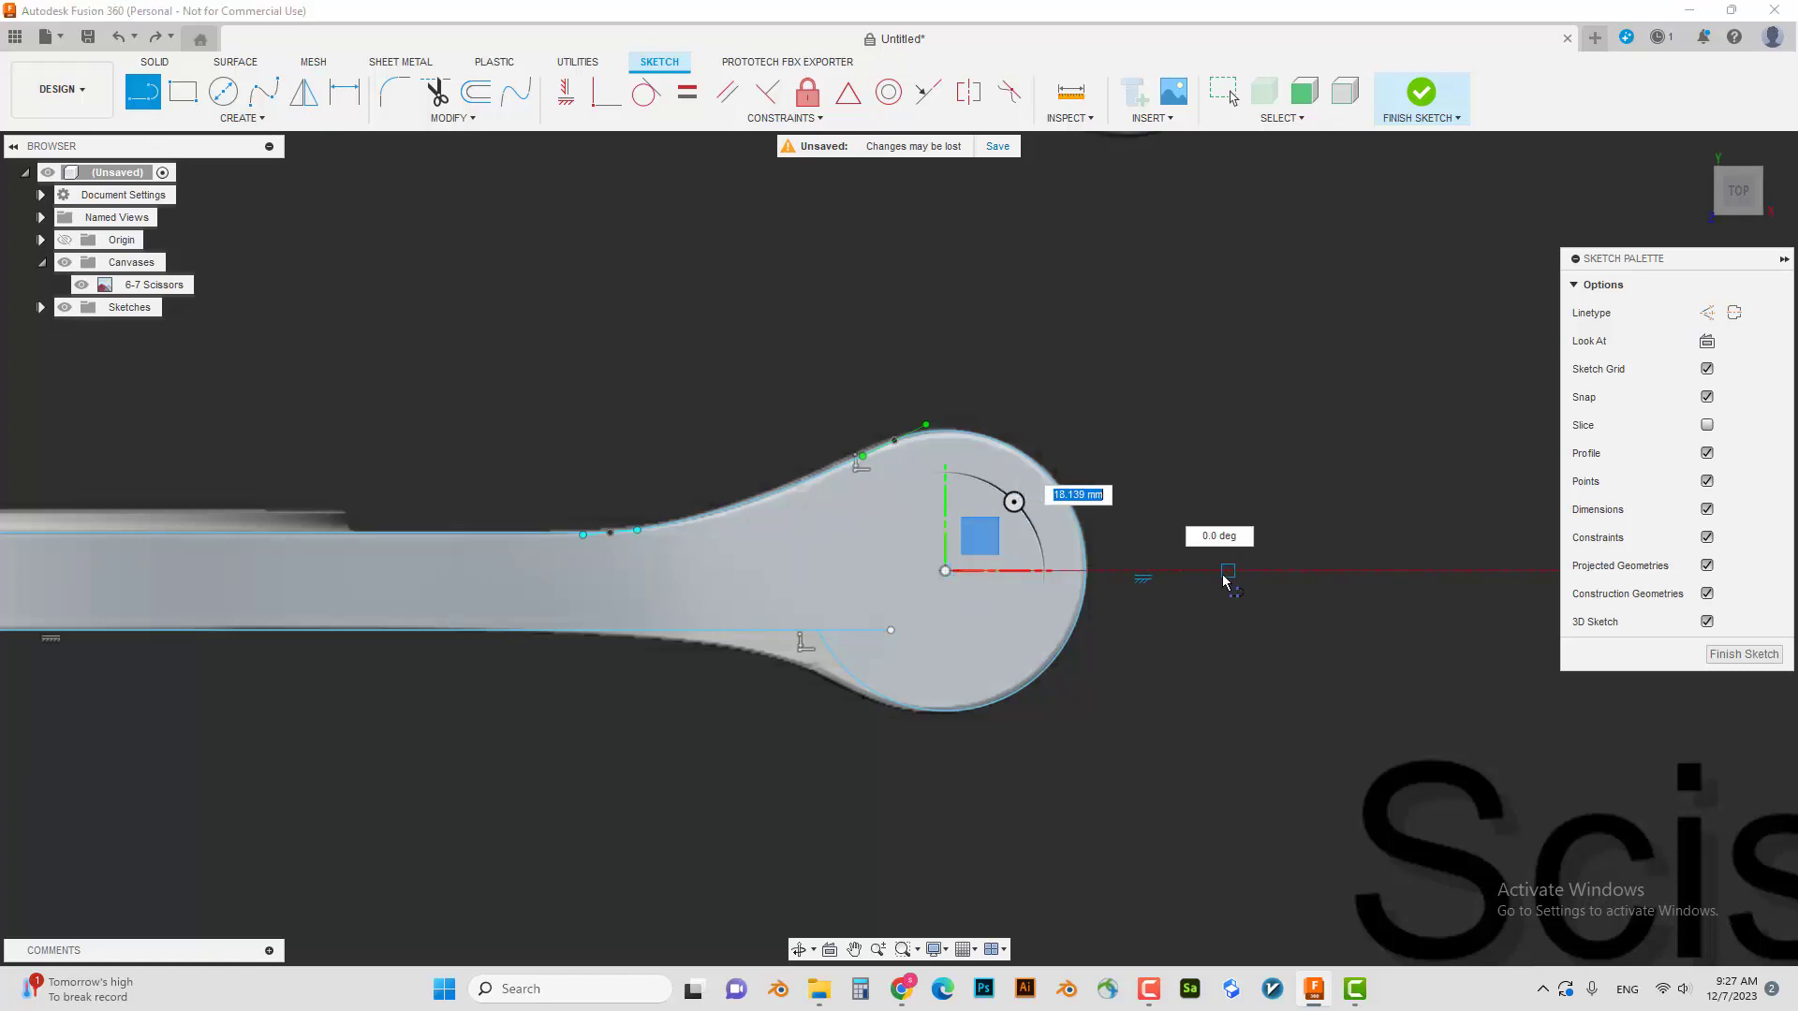
click(1228, 570)
key(Escape)
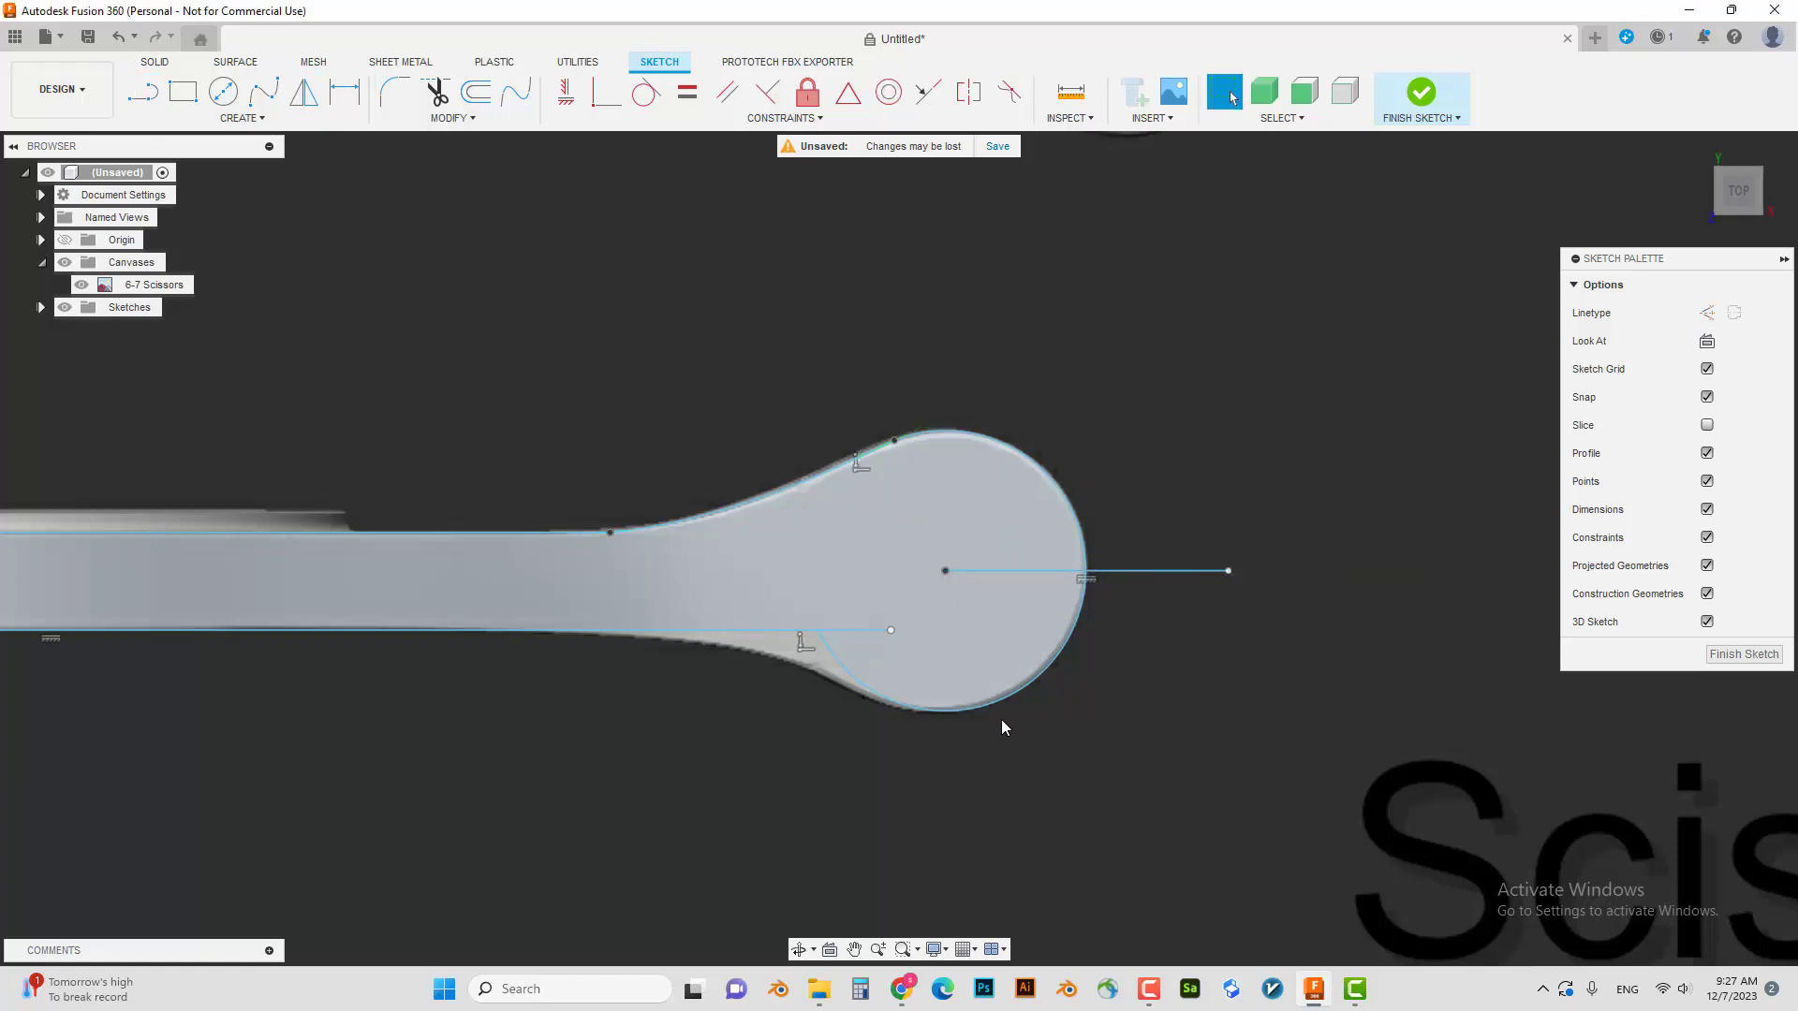
- Mirror the upper neck spline across the new horizontal line
click(867, 453)
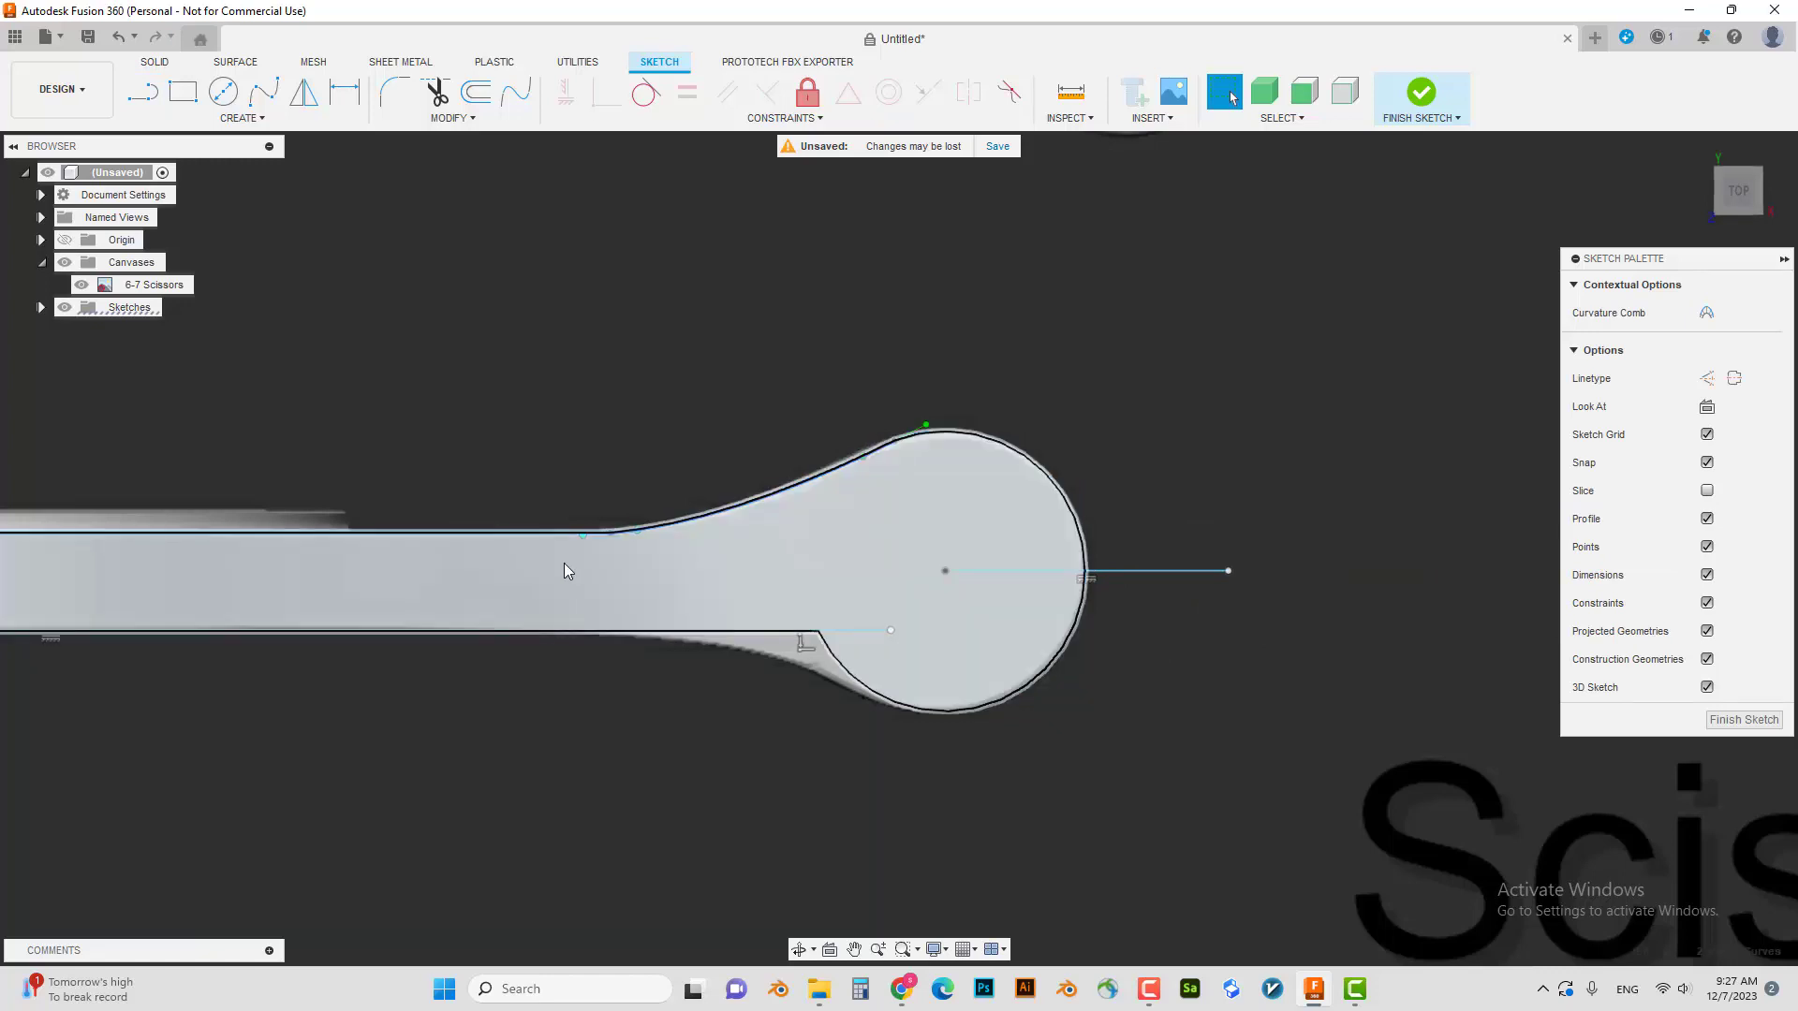
key(s)
click(667, 610)
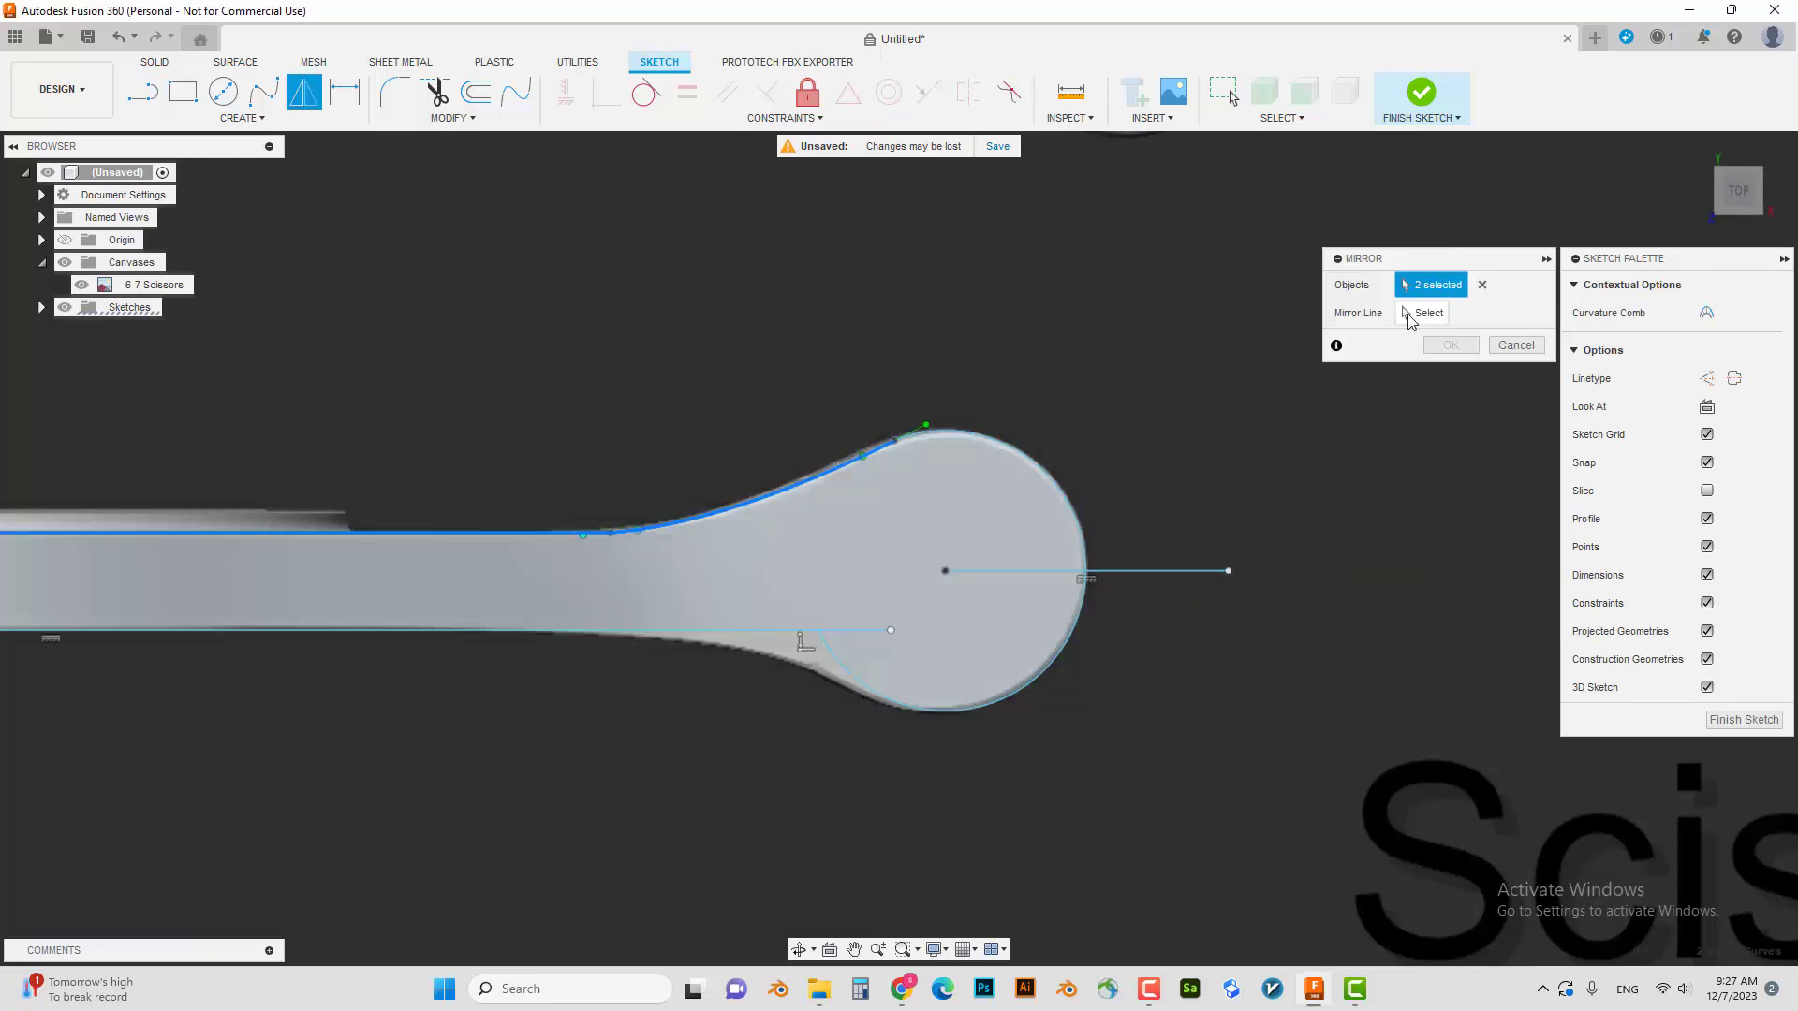
click(1414, 314)
click(1122, 572)
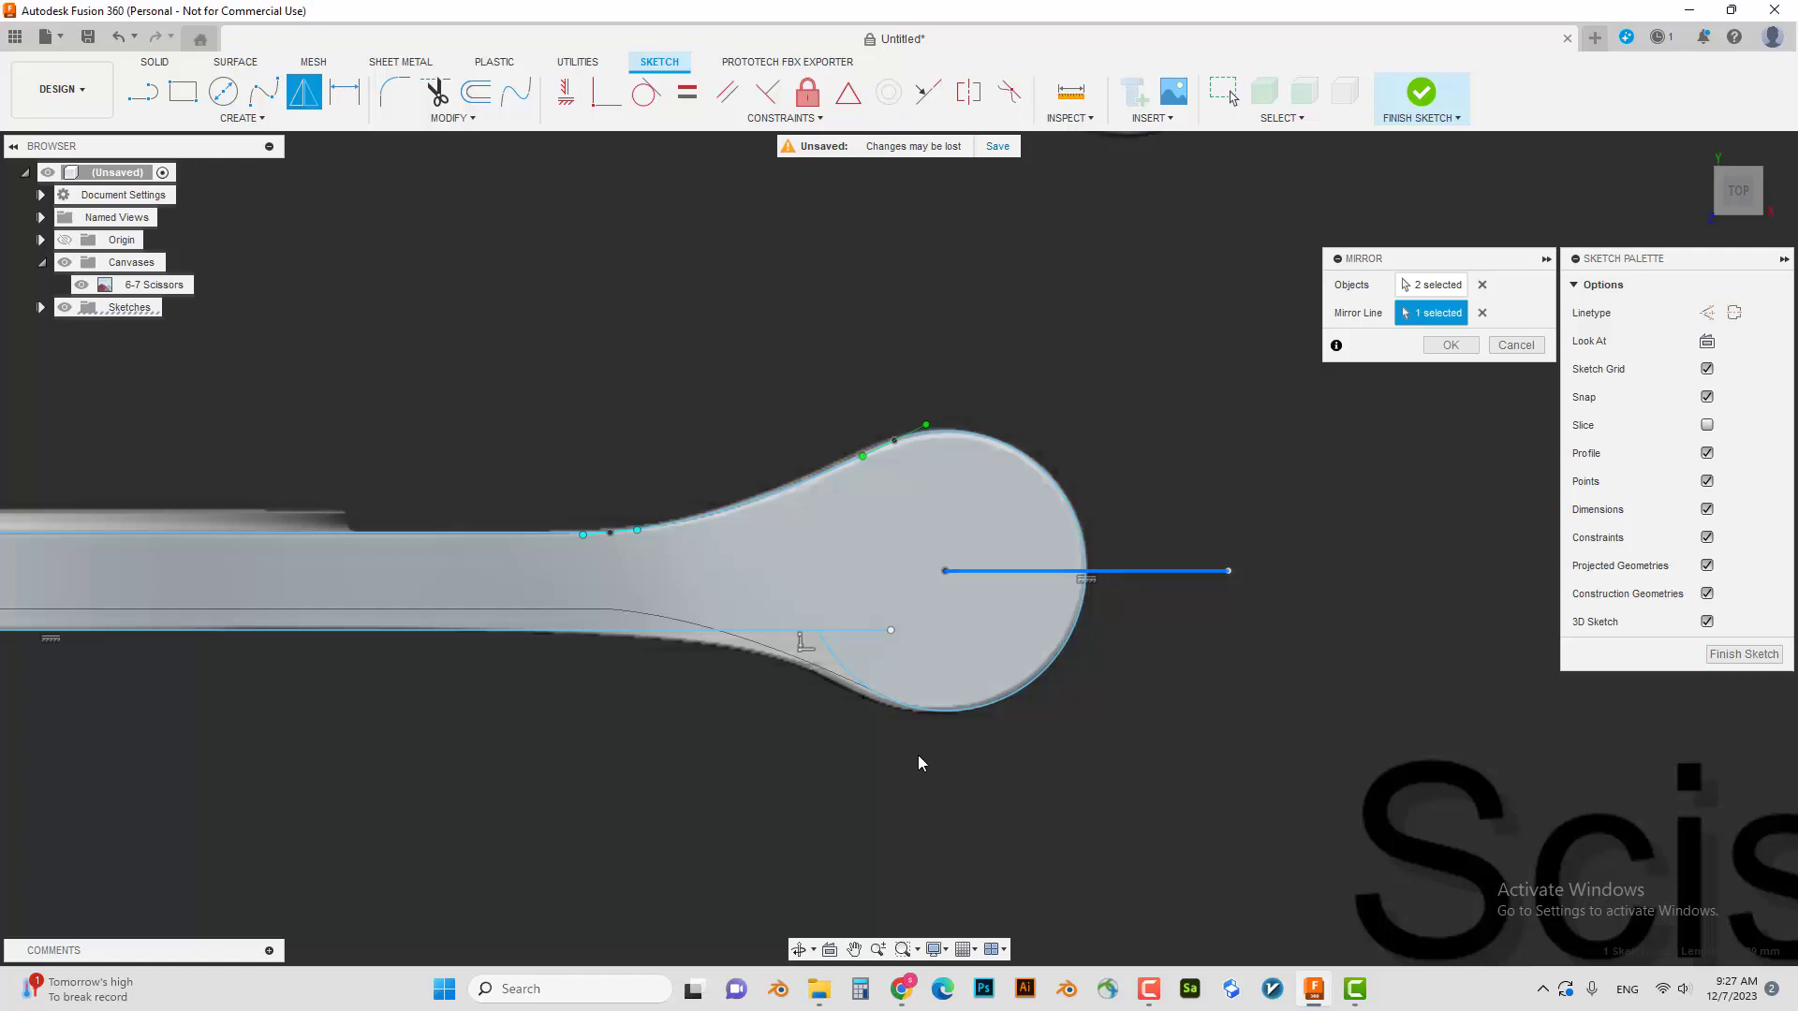
key(Return)
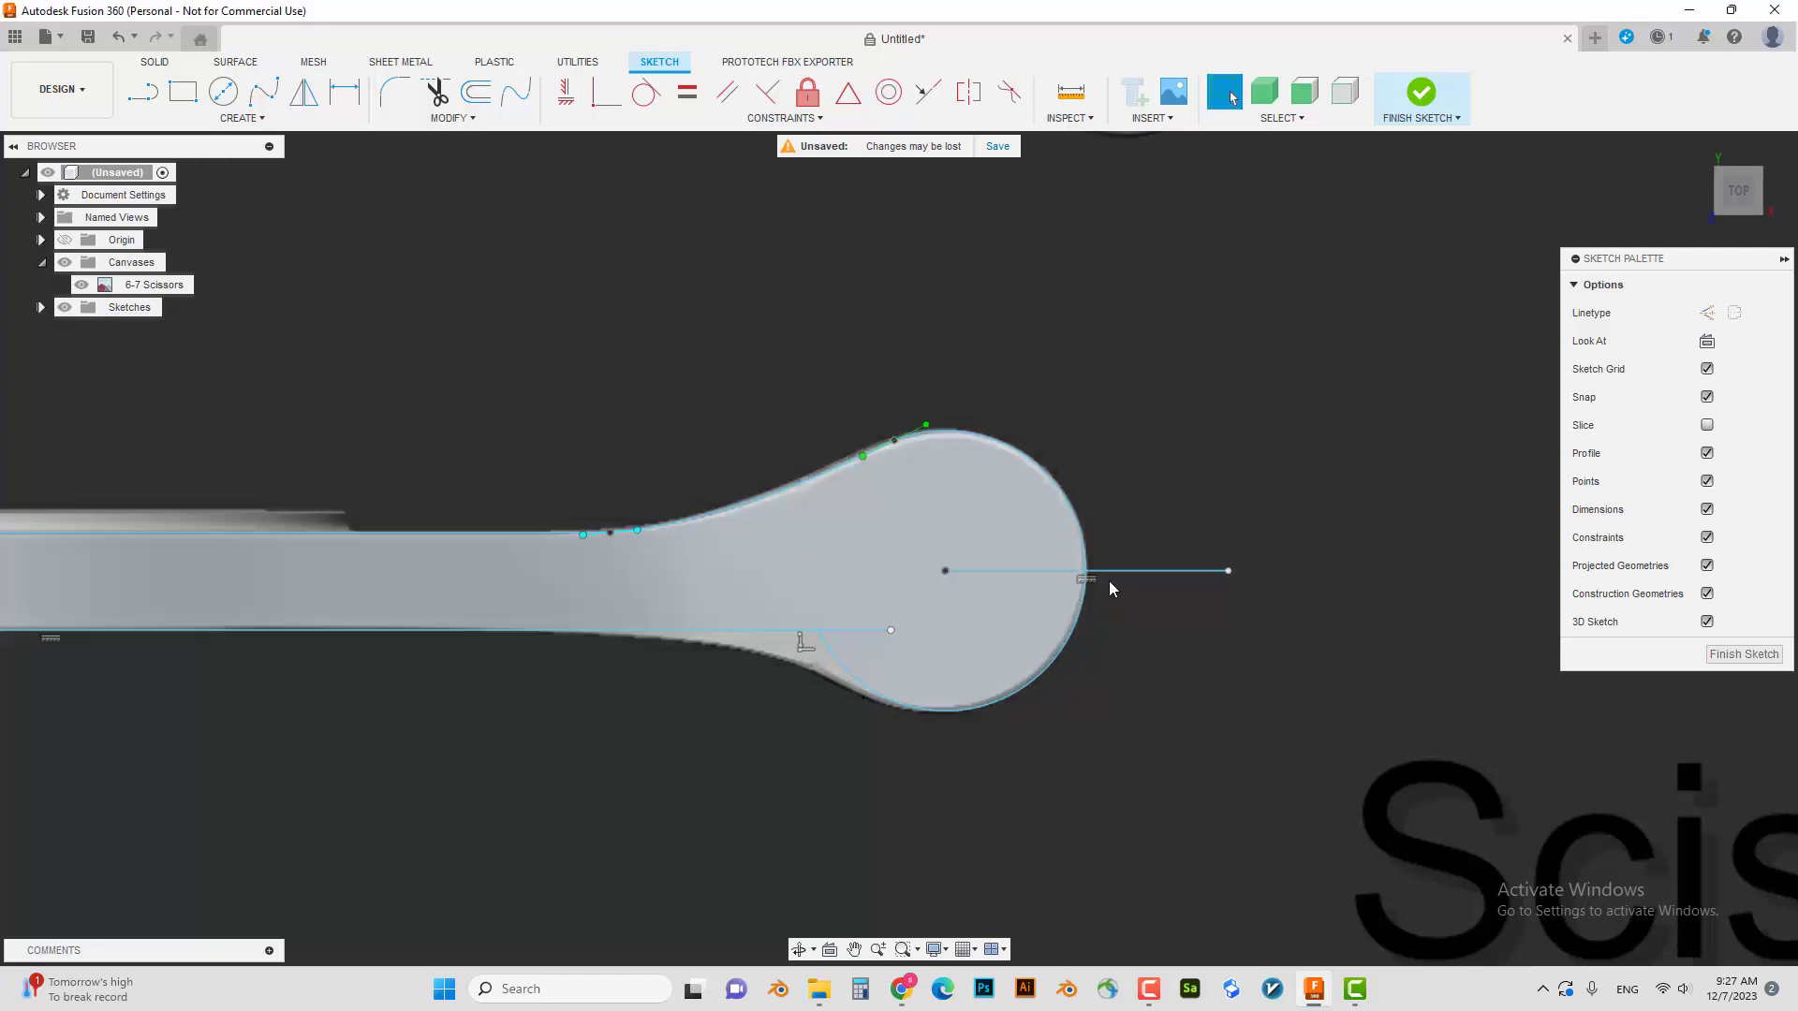
- Delete the horizontal centre line and trim away the stray segment near the circle
key(Delete)
scroll(822, 718, up, 2)
scroll(902, 632, up, 1)
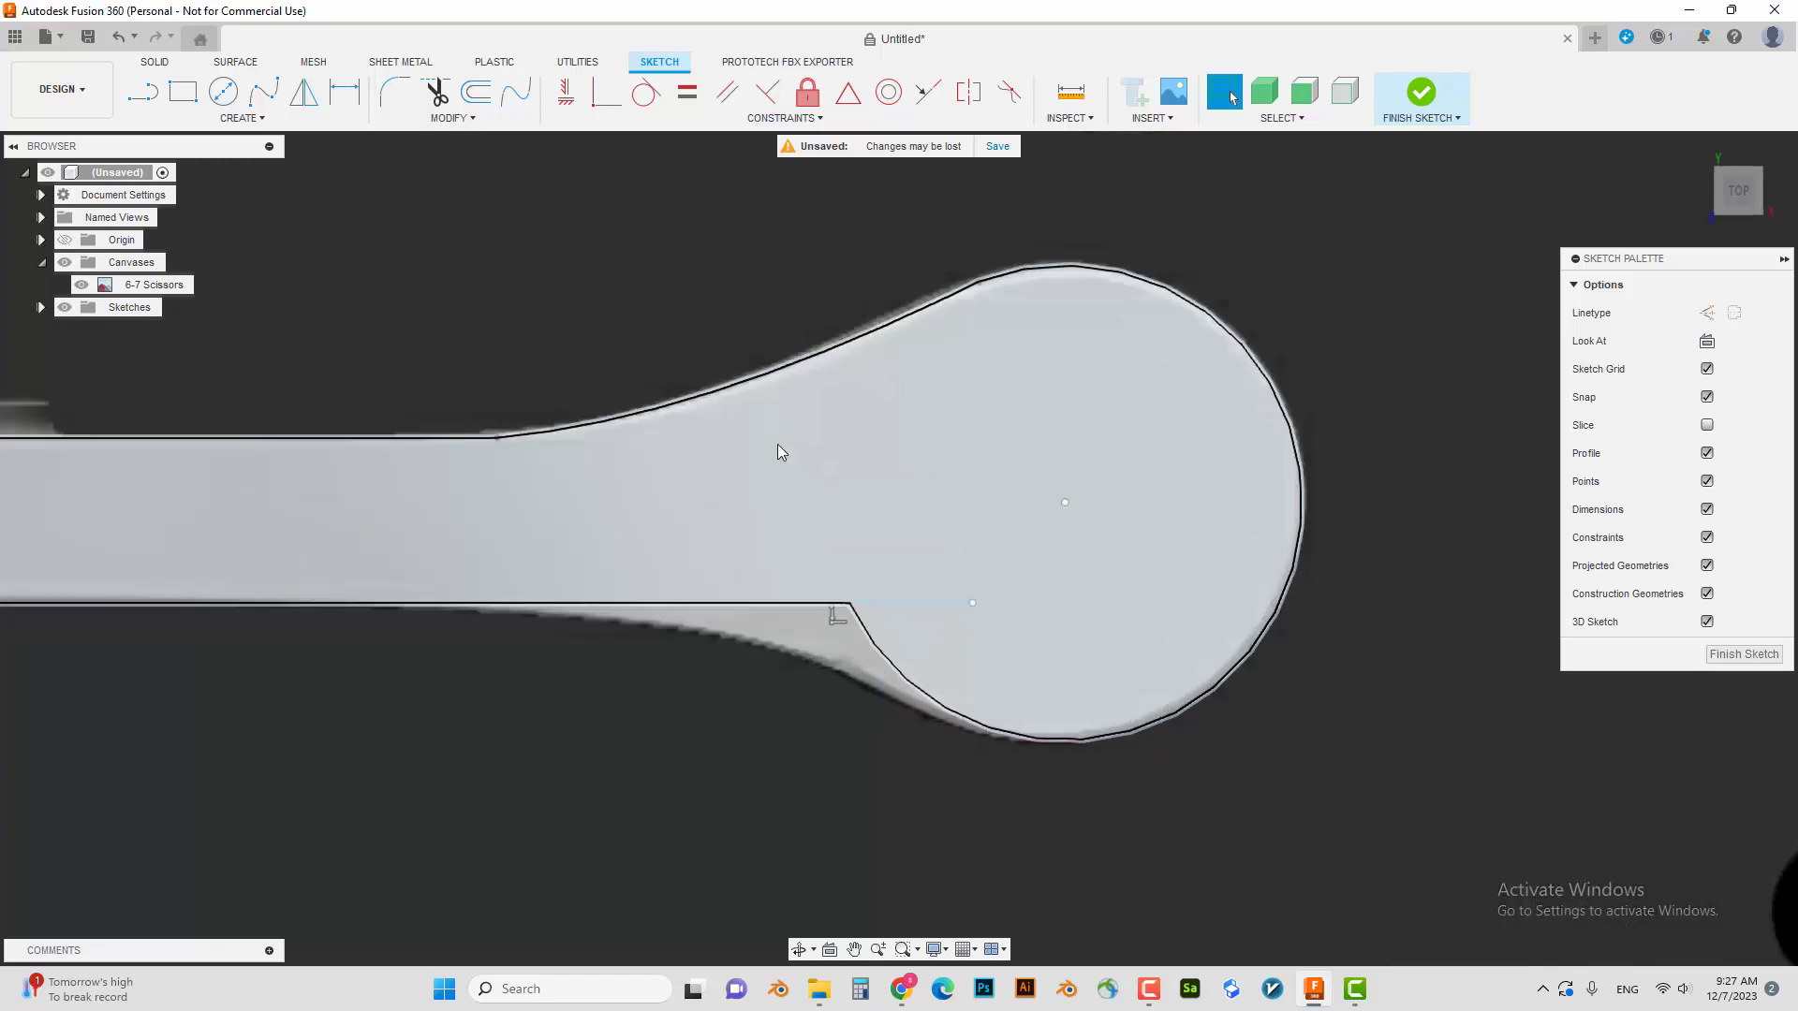
click(436, 94)
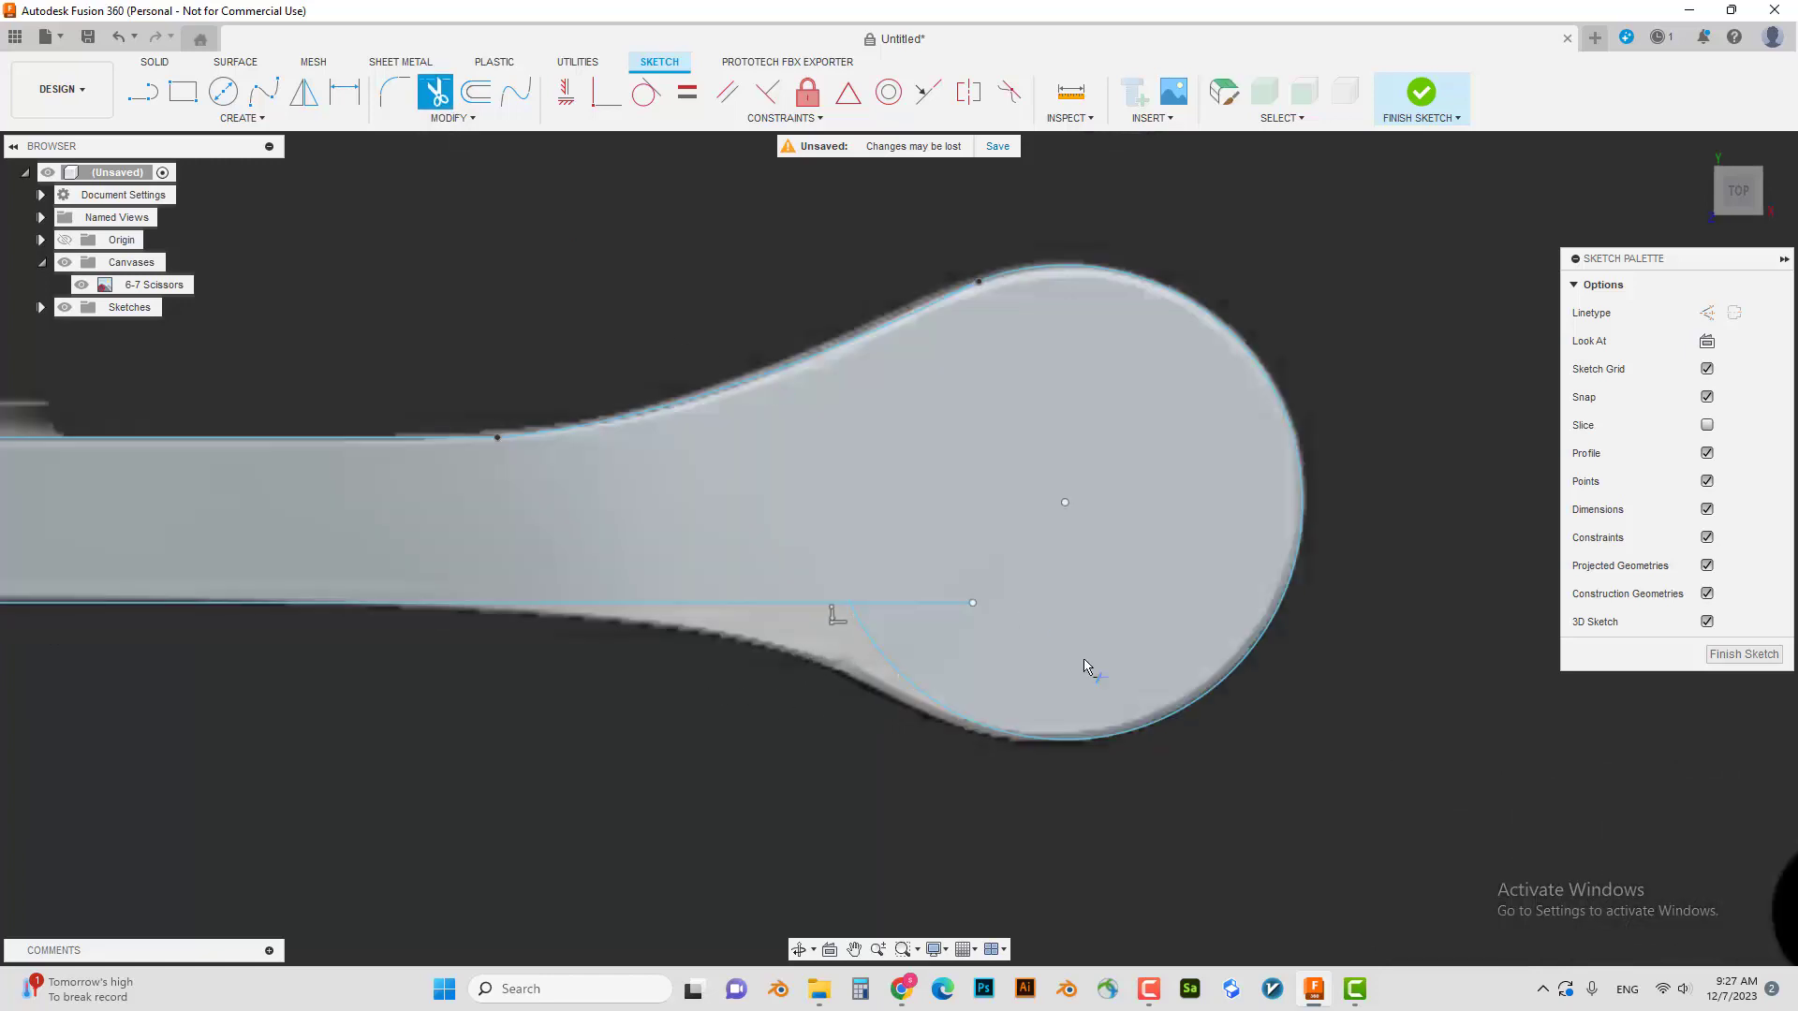
click(963, 609)
key(Escape)
- Draw a slanted line from the arc endpoint below the circle to the handle's lower edge, working offline
scroll(840, 723, down, 2)
scroll(918, 755, up, 2)
scroll(918, 755, up, 1)
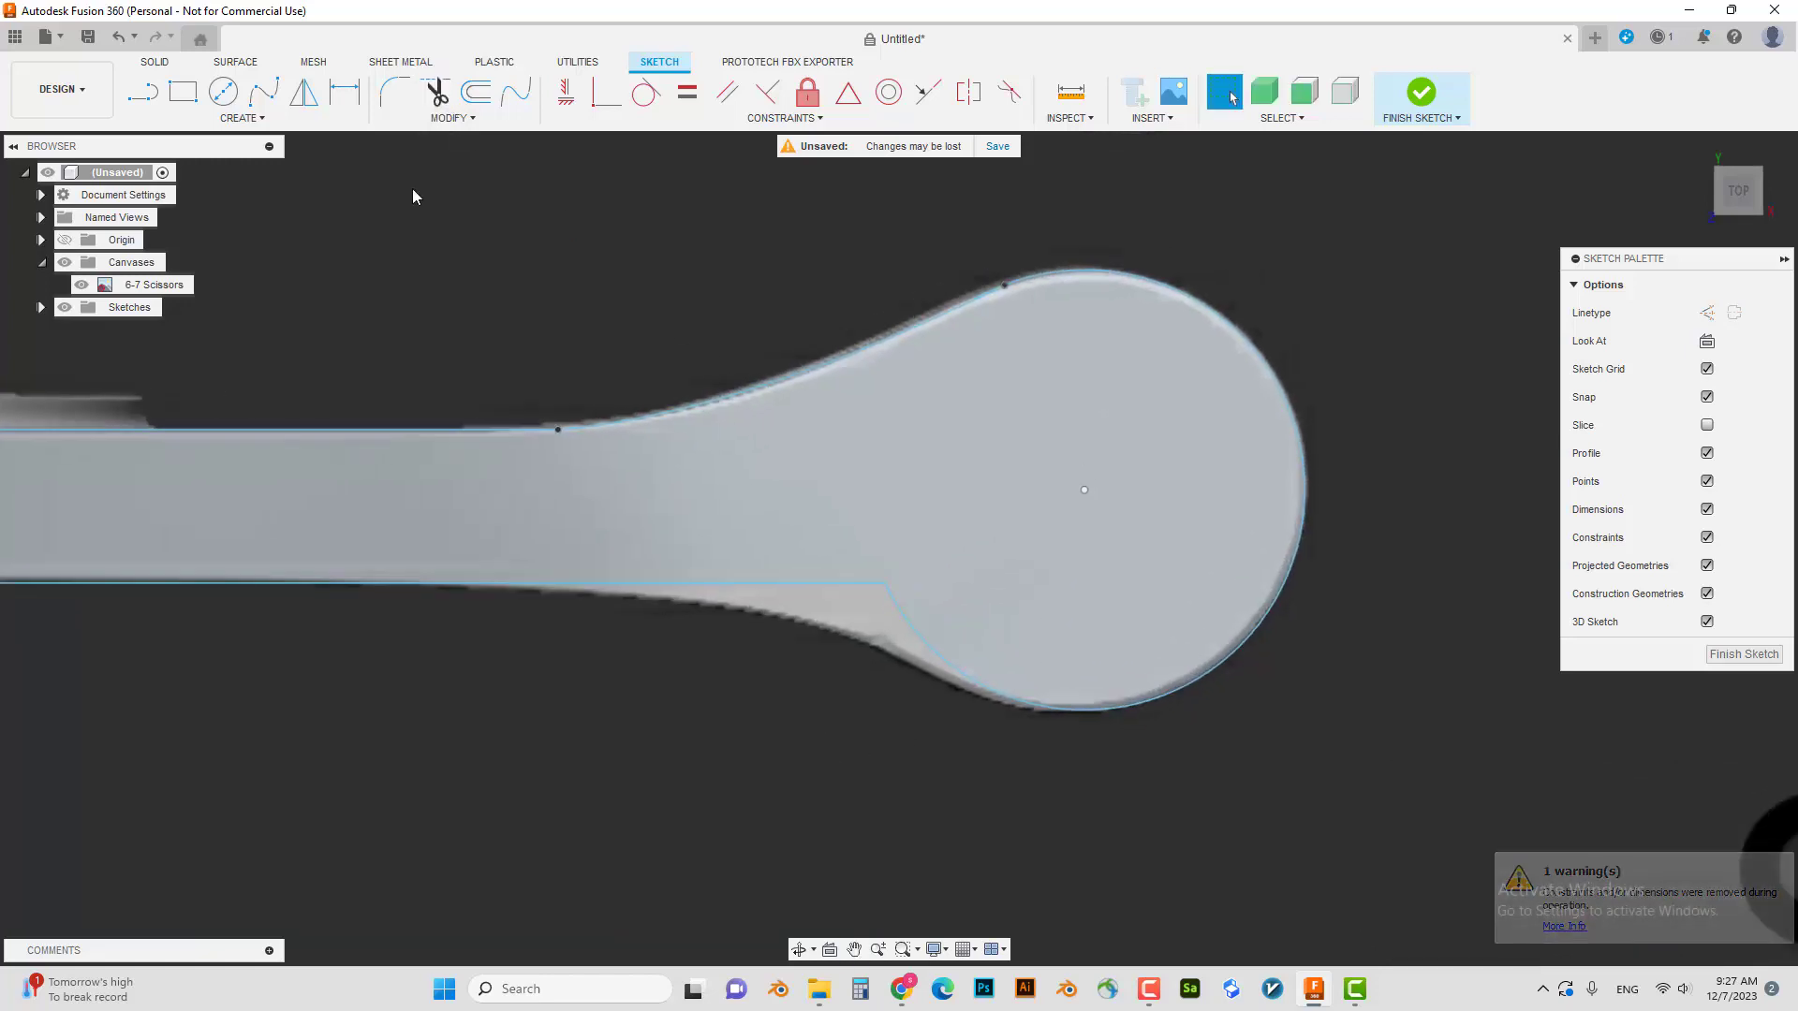
click(142, 91)
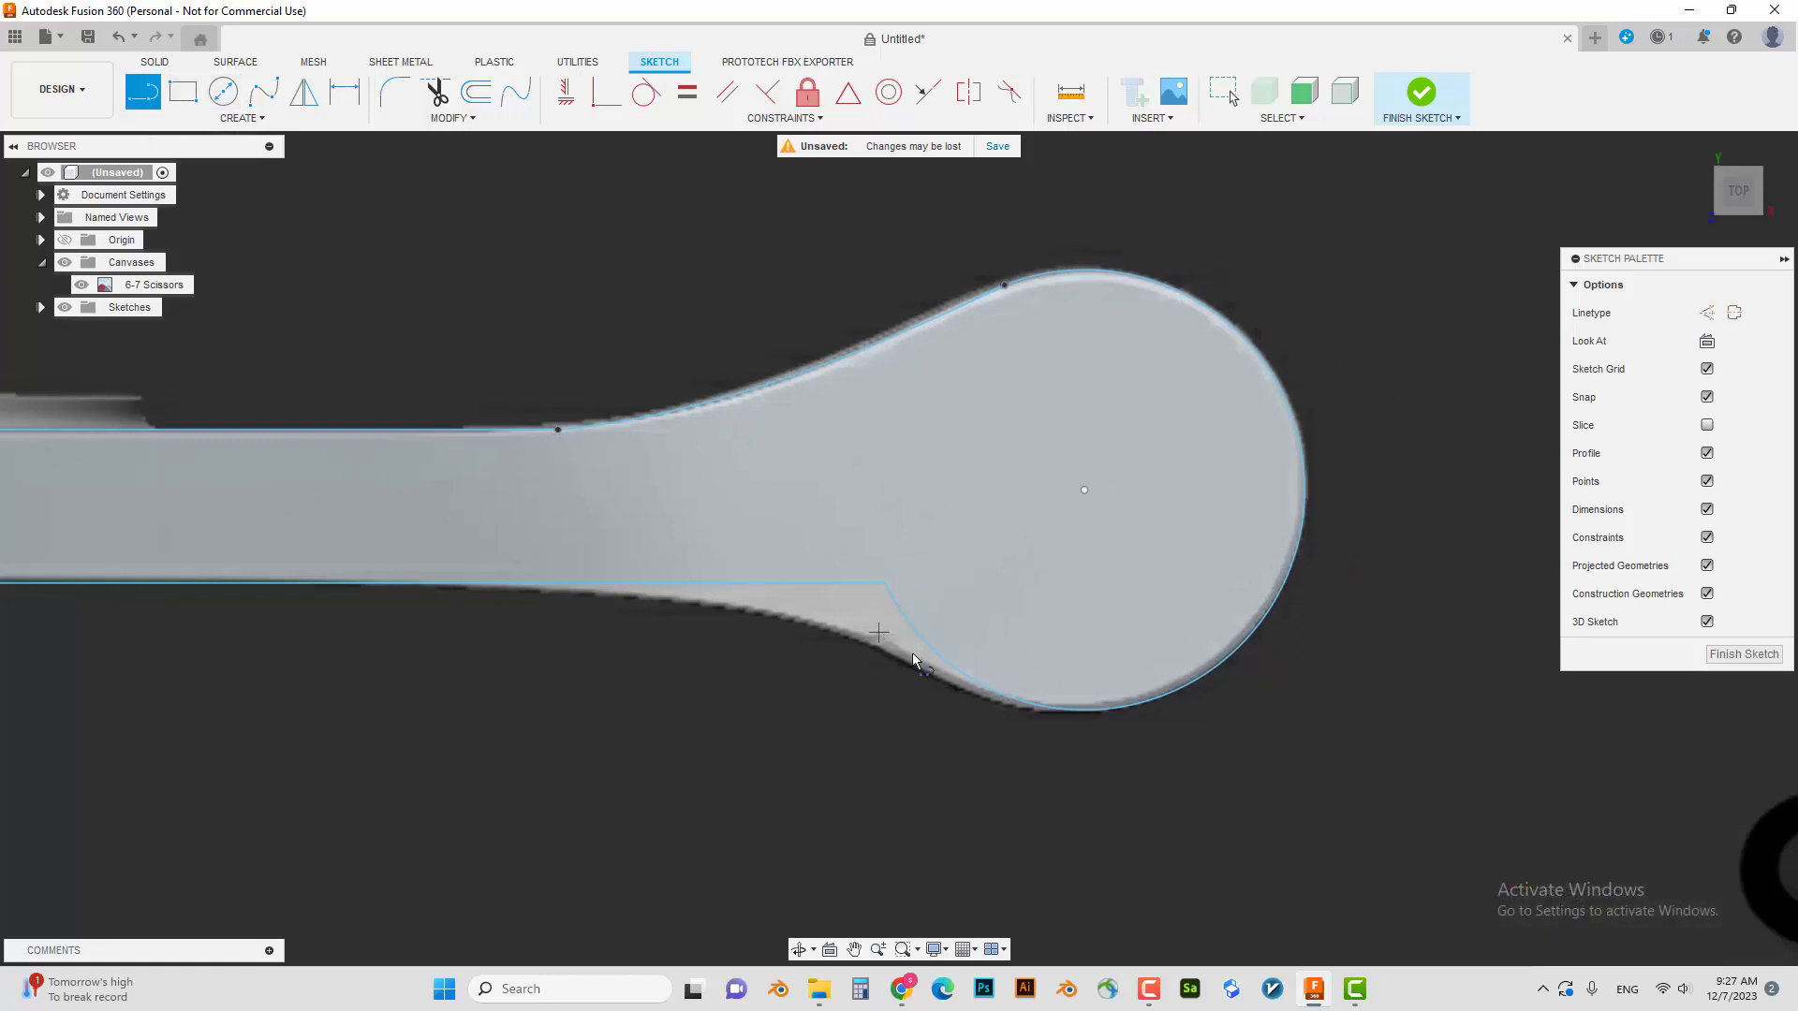
click(1006, 699)
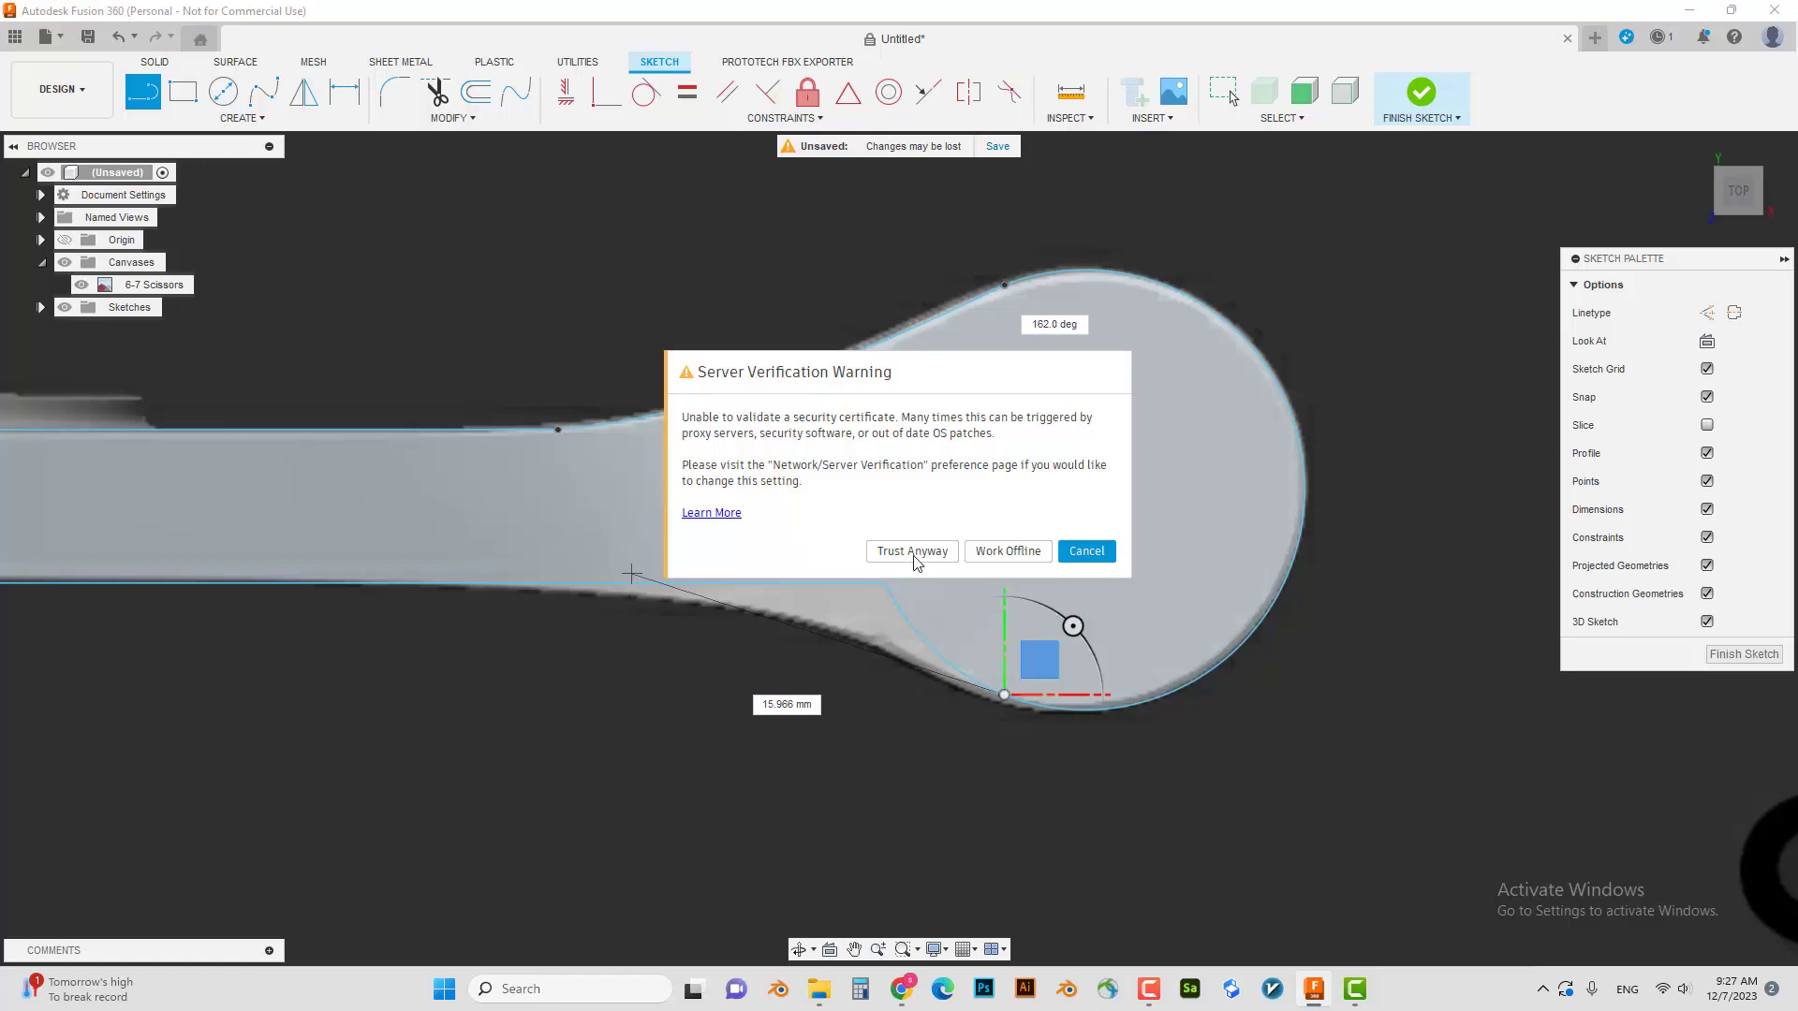
click(994, 556)
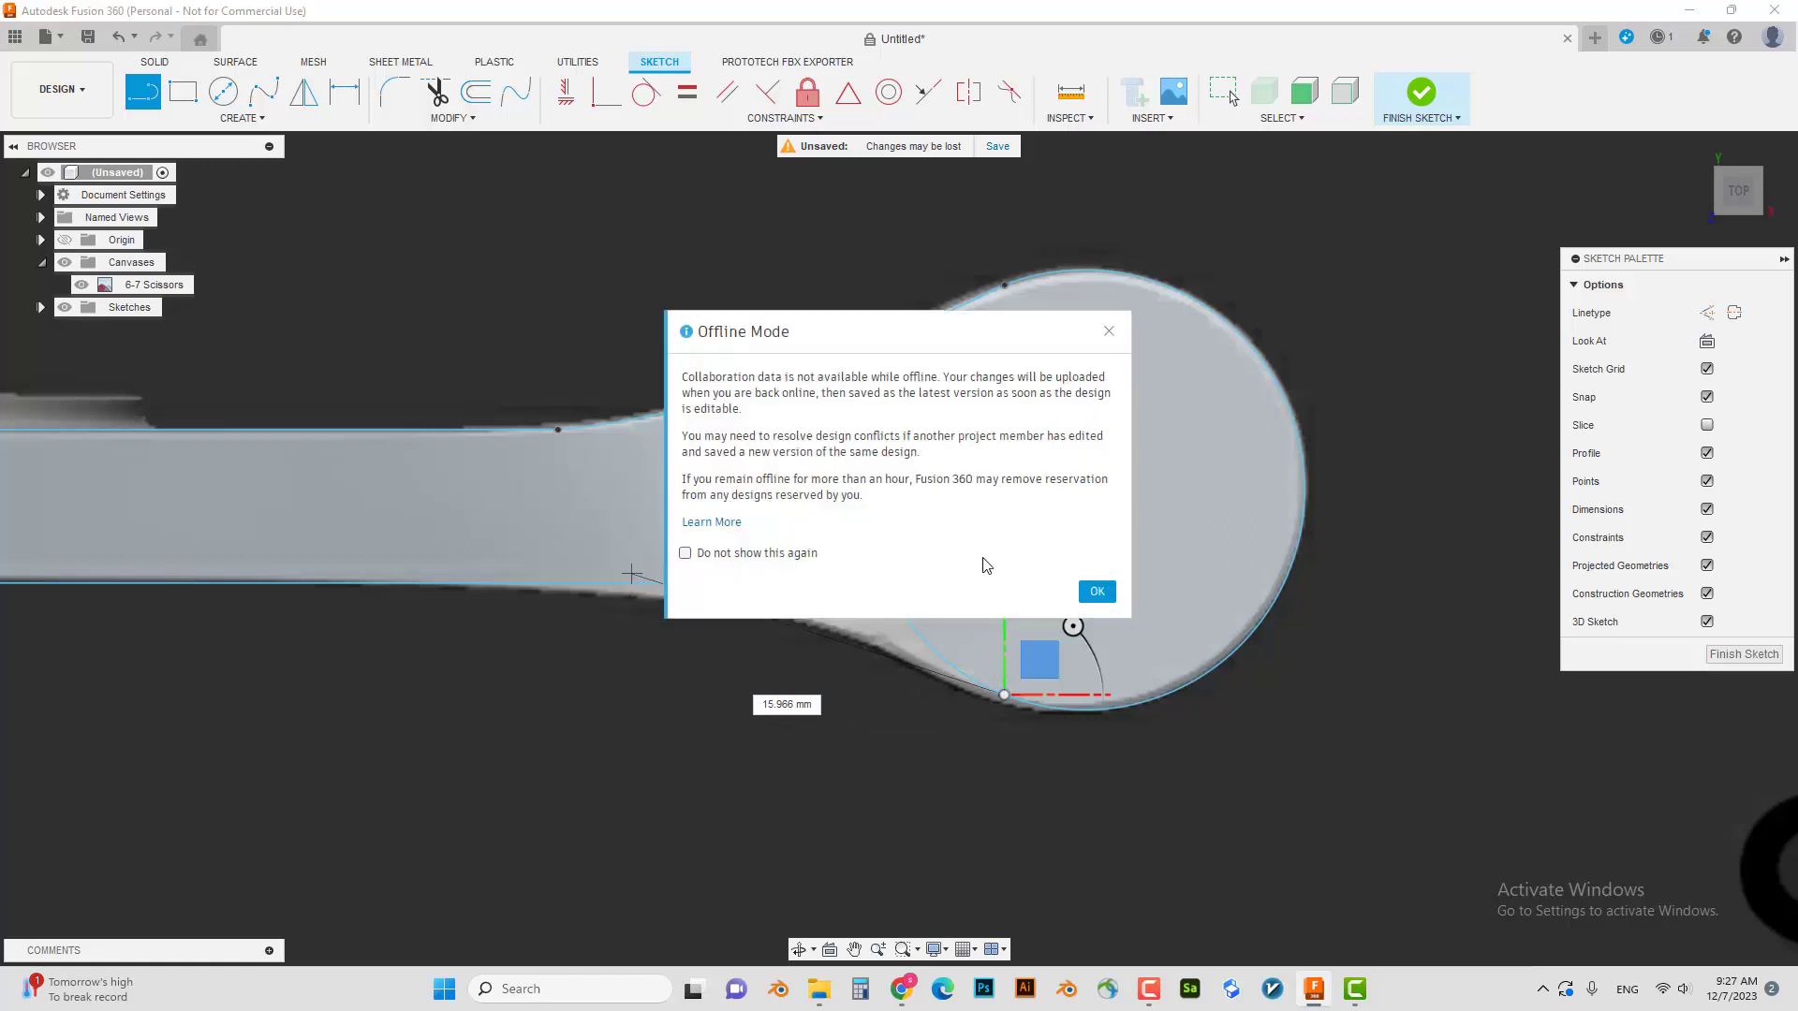
click(1114, 592)
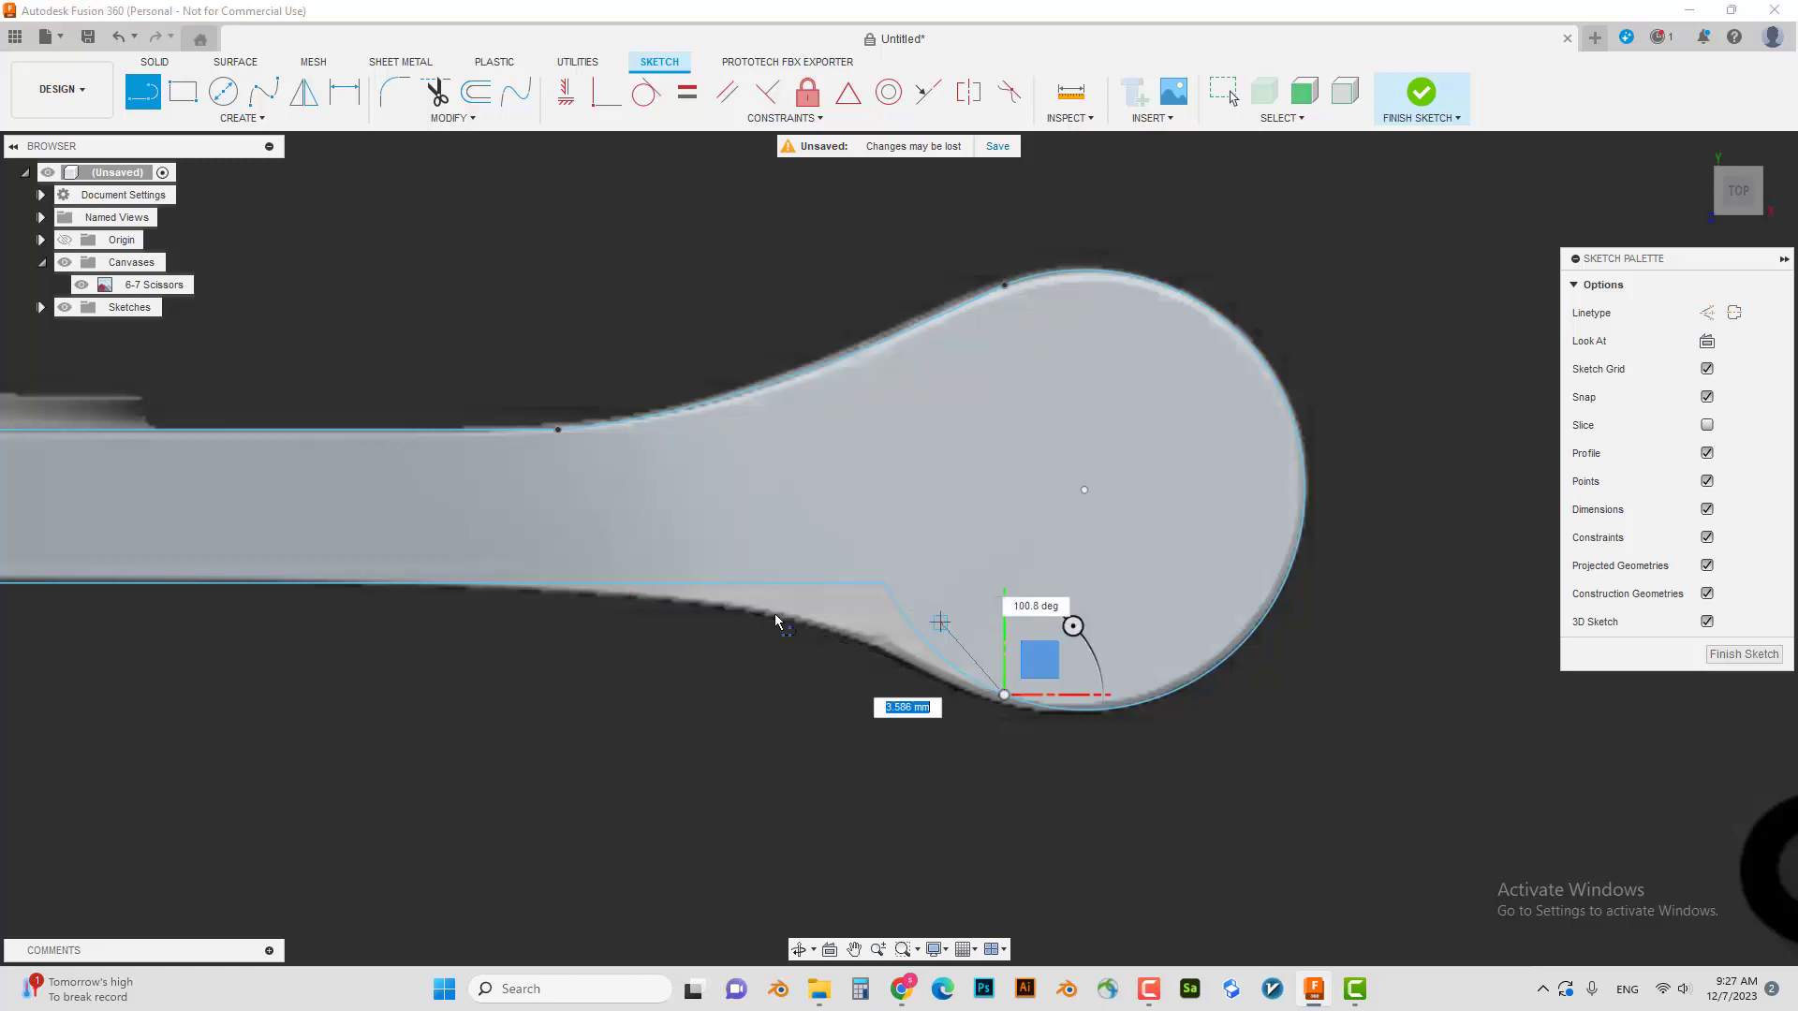
click(598, 584)
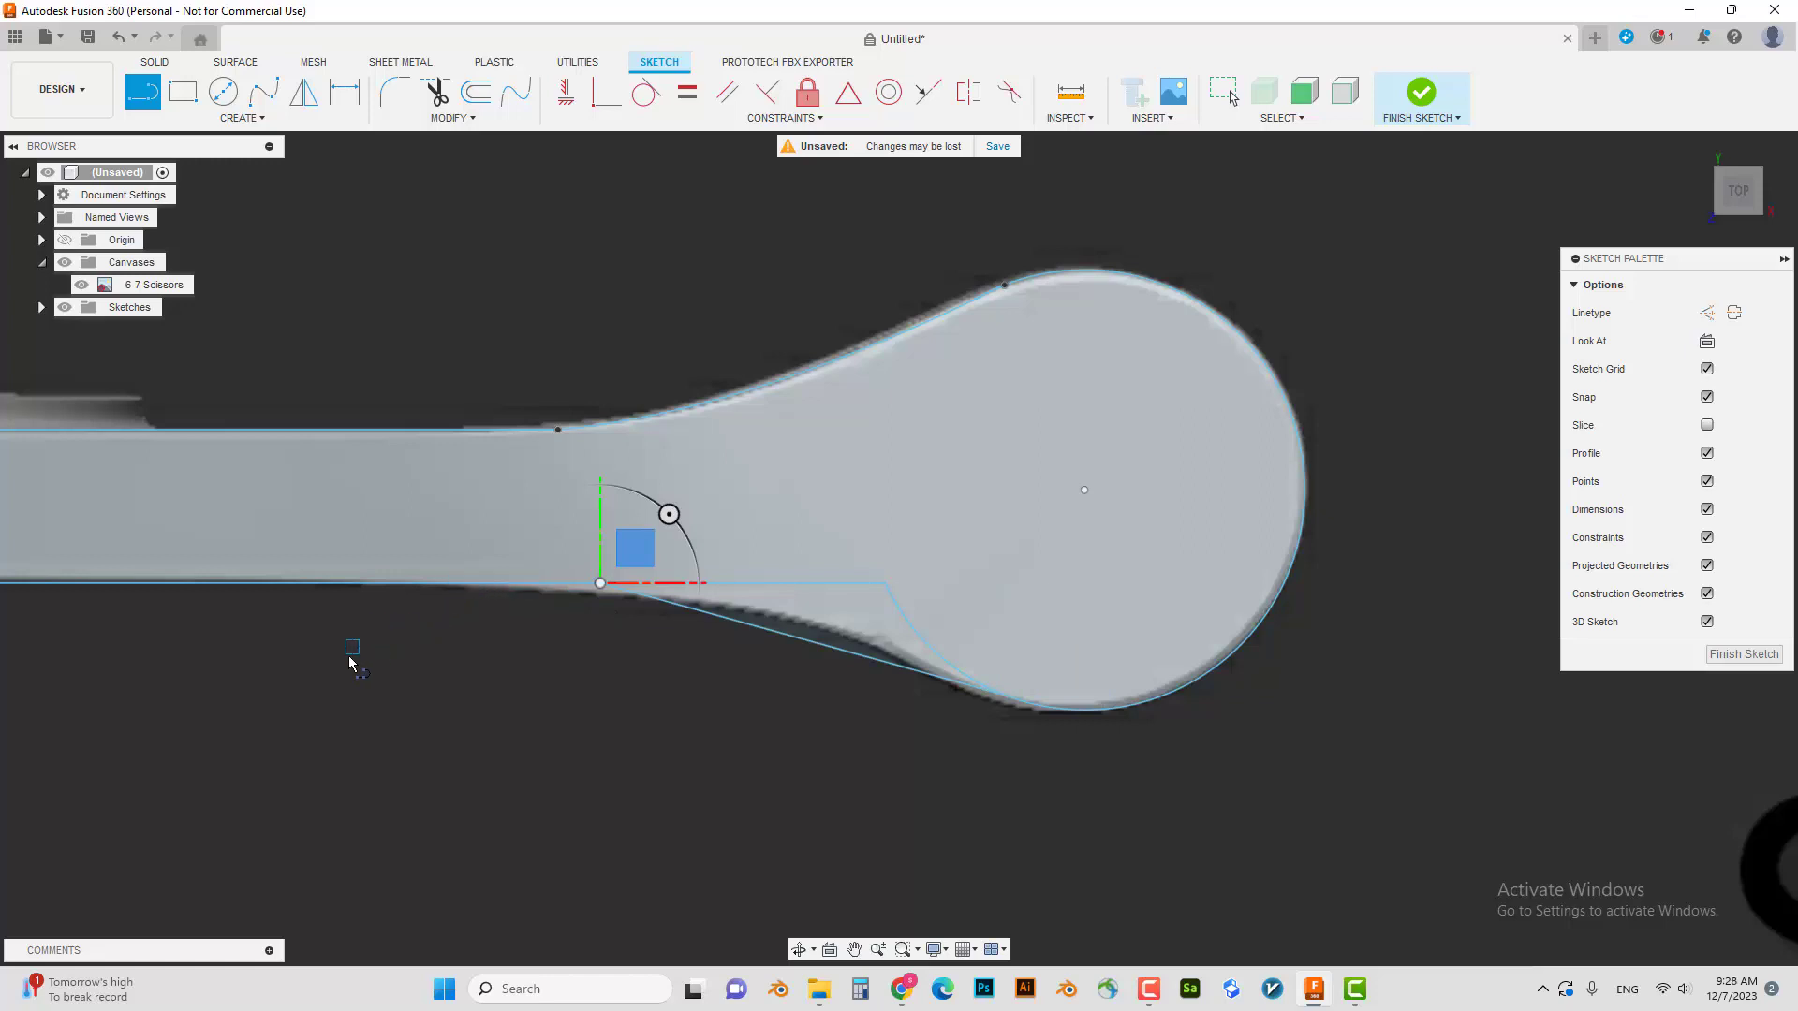
- Trace a three-point fit-point spline from the round end's bottom along the handle underside, extending leftward
key(Escape)
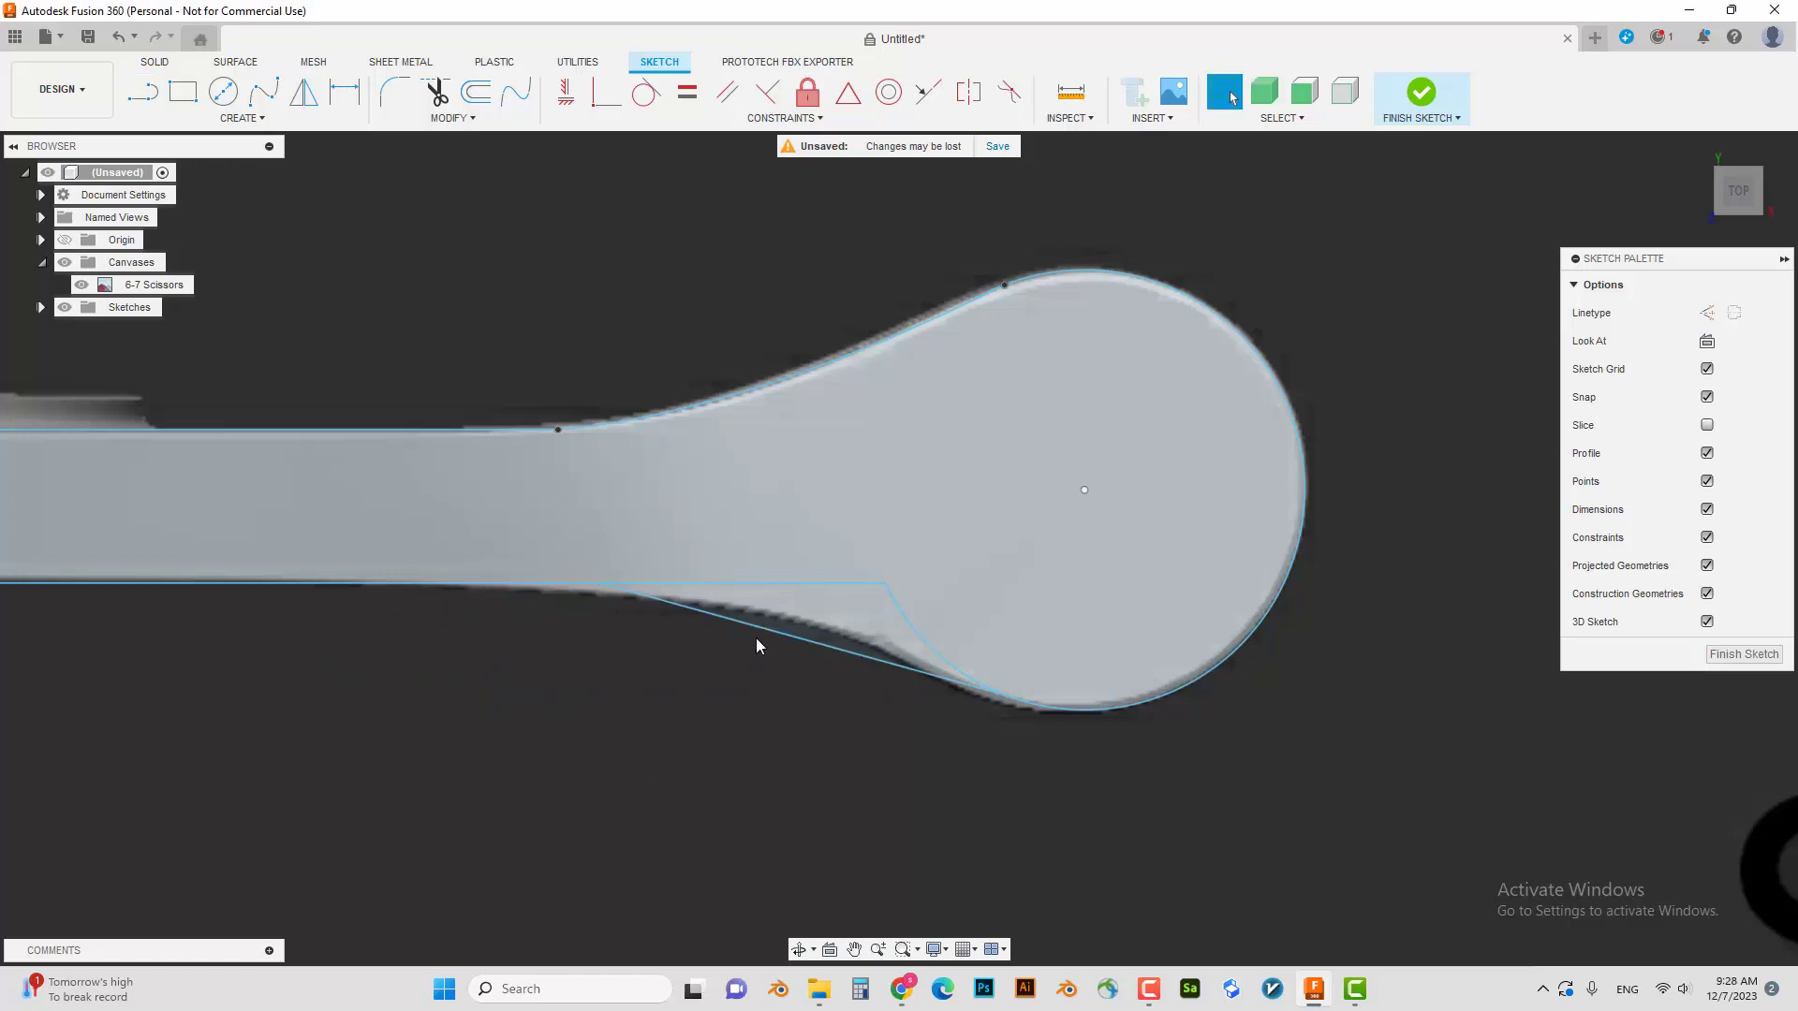
key(s)
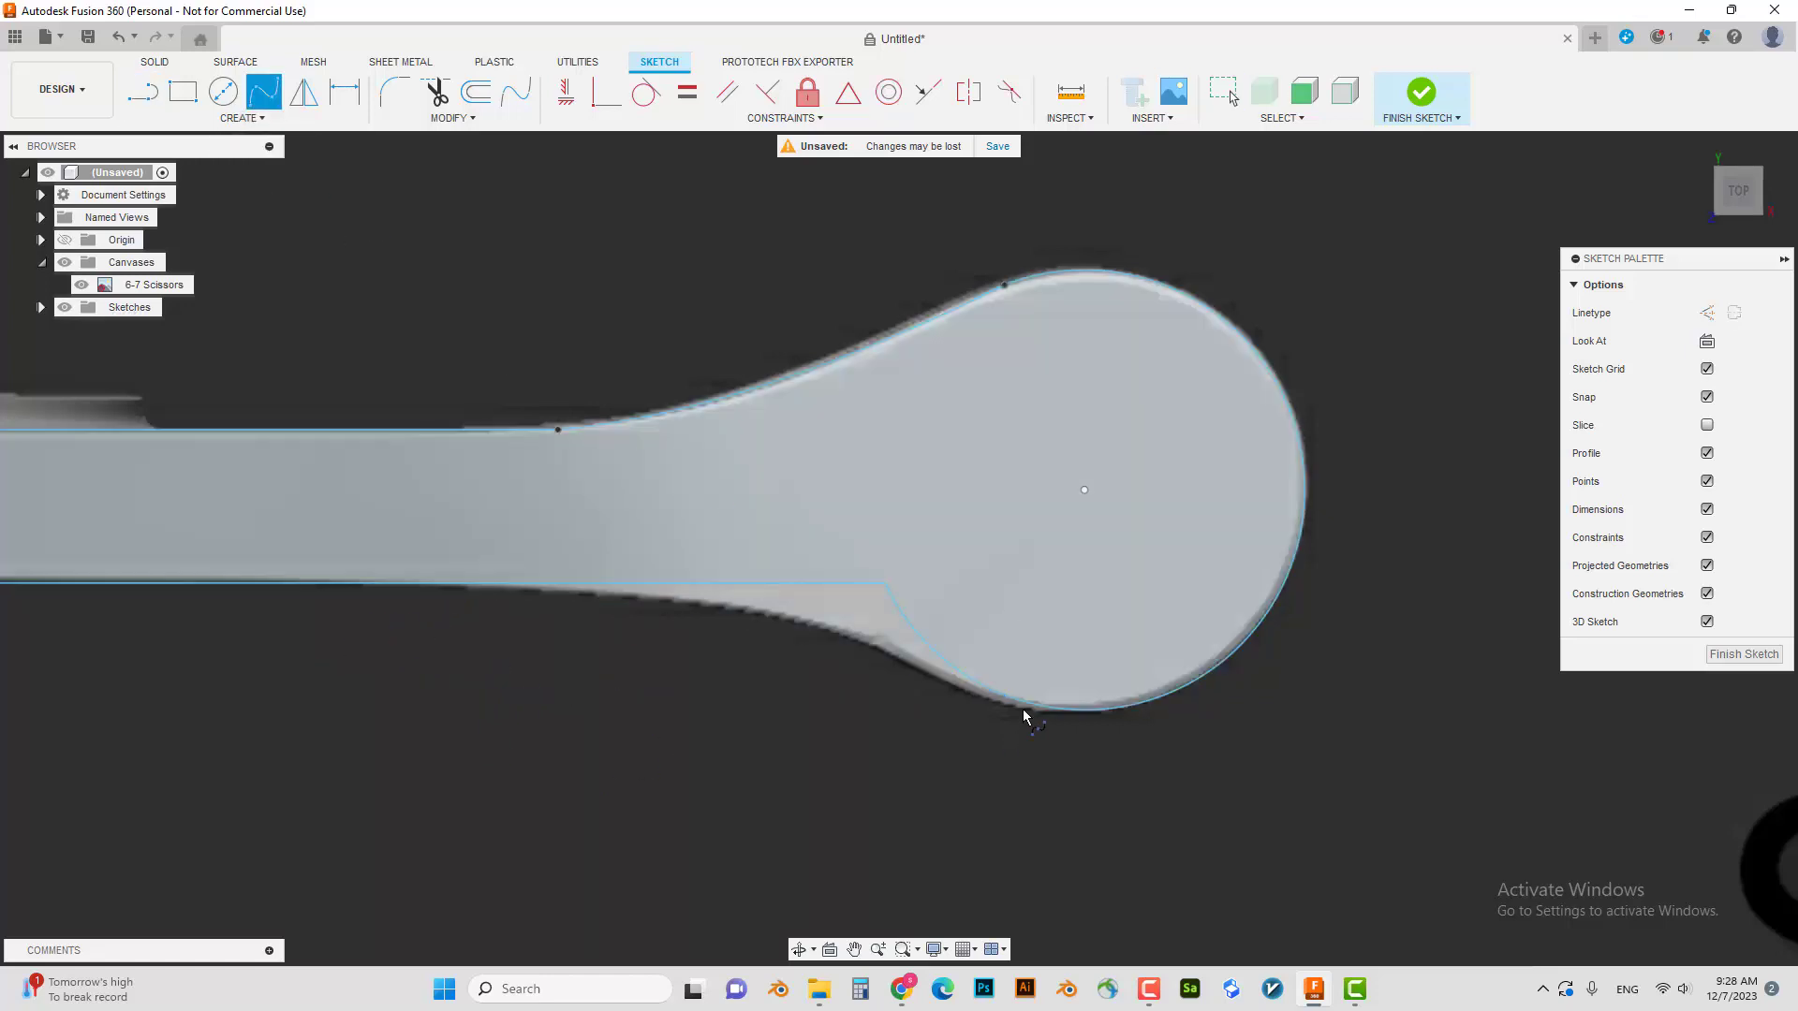
click(1012, 699)
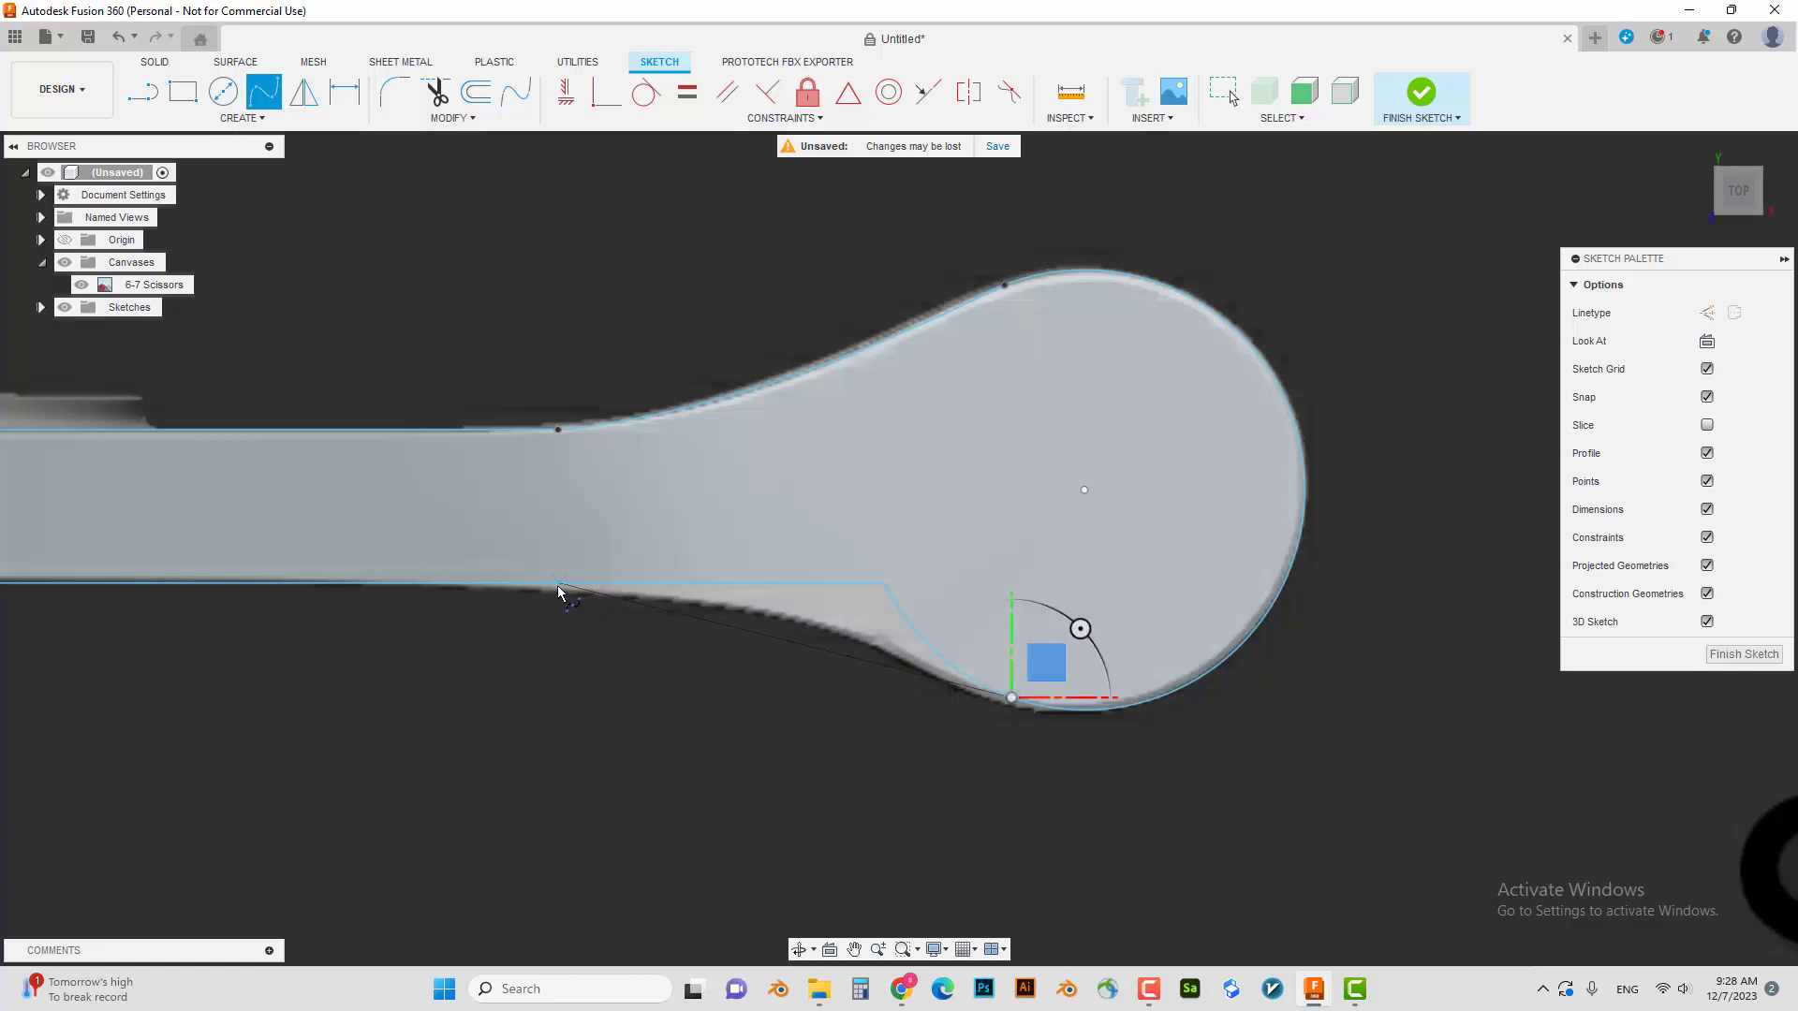
click(553, 584)
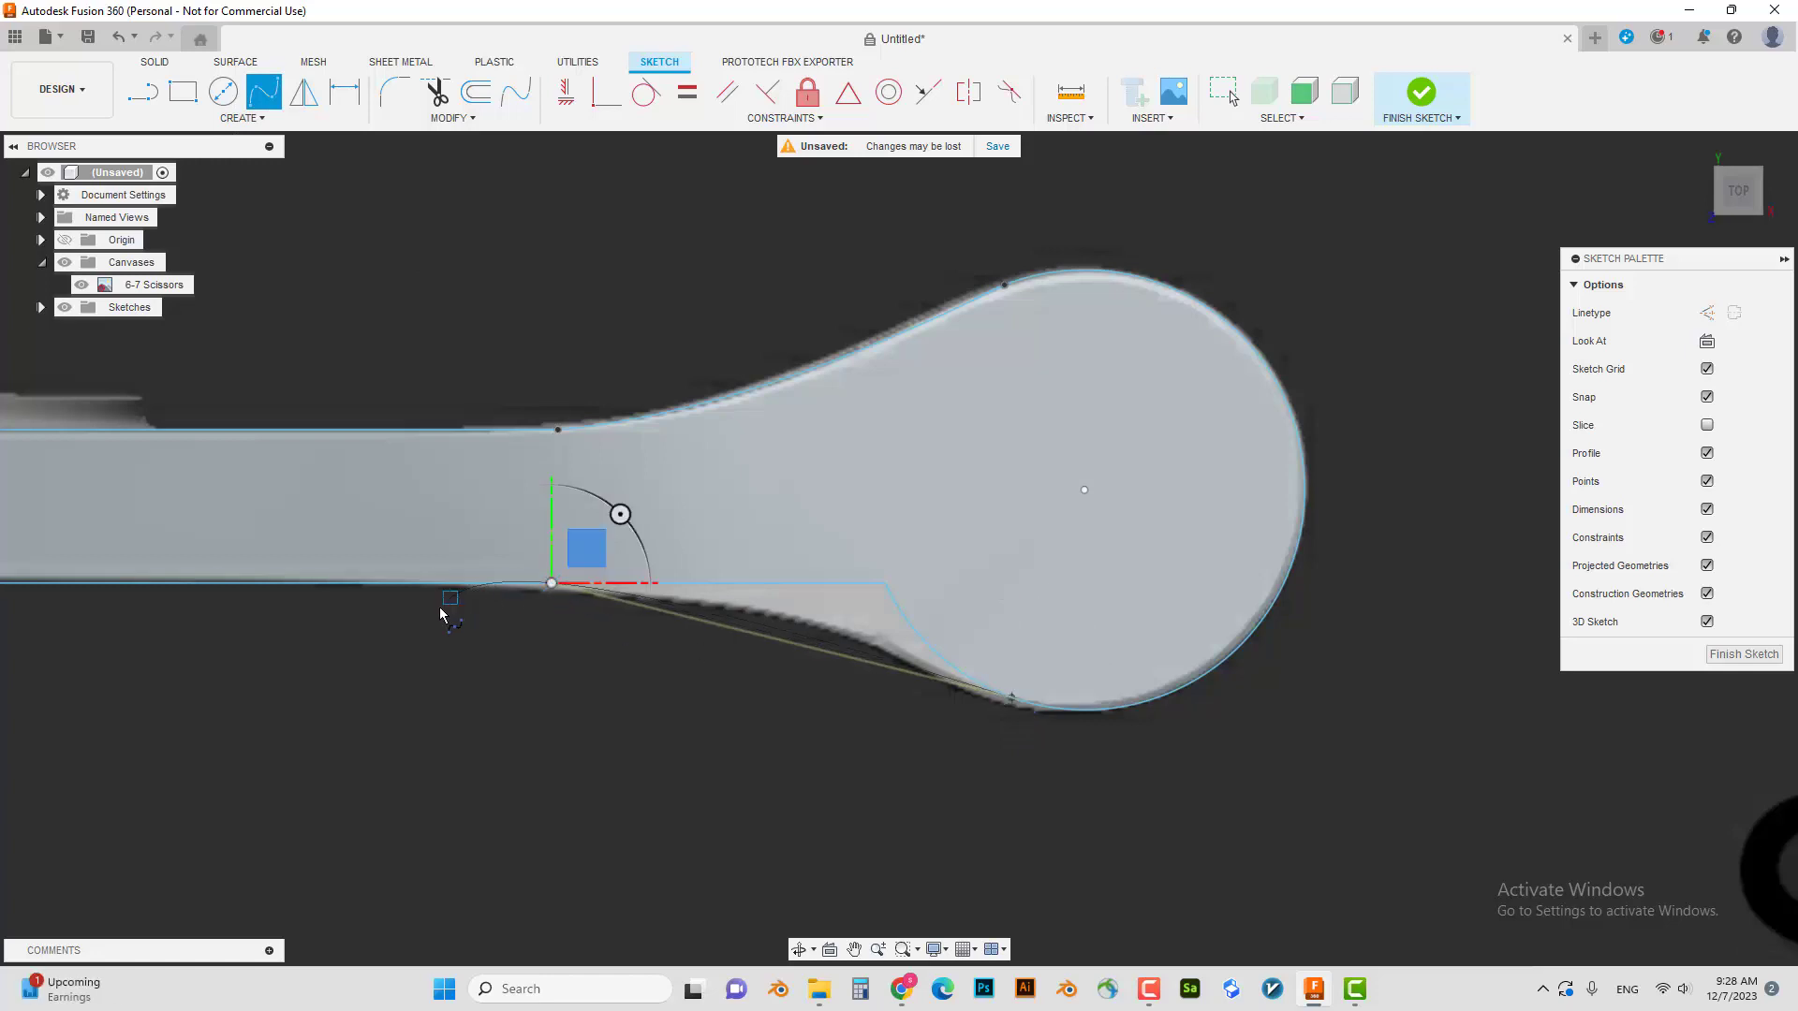
click(352, 634)
key(Escape)
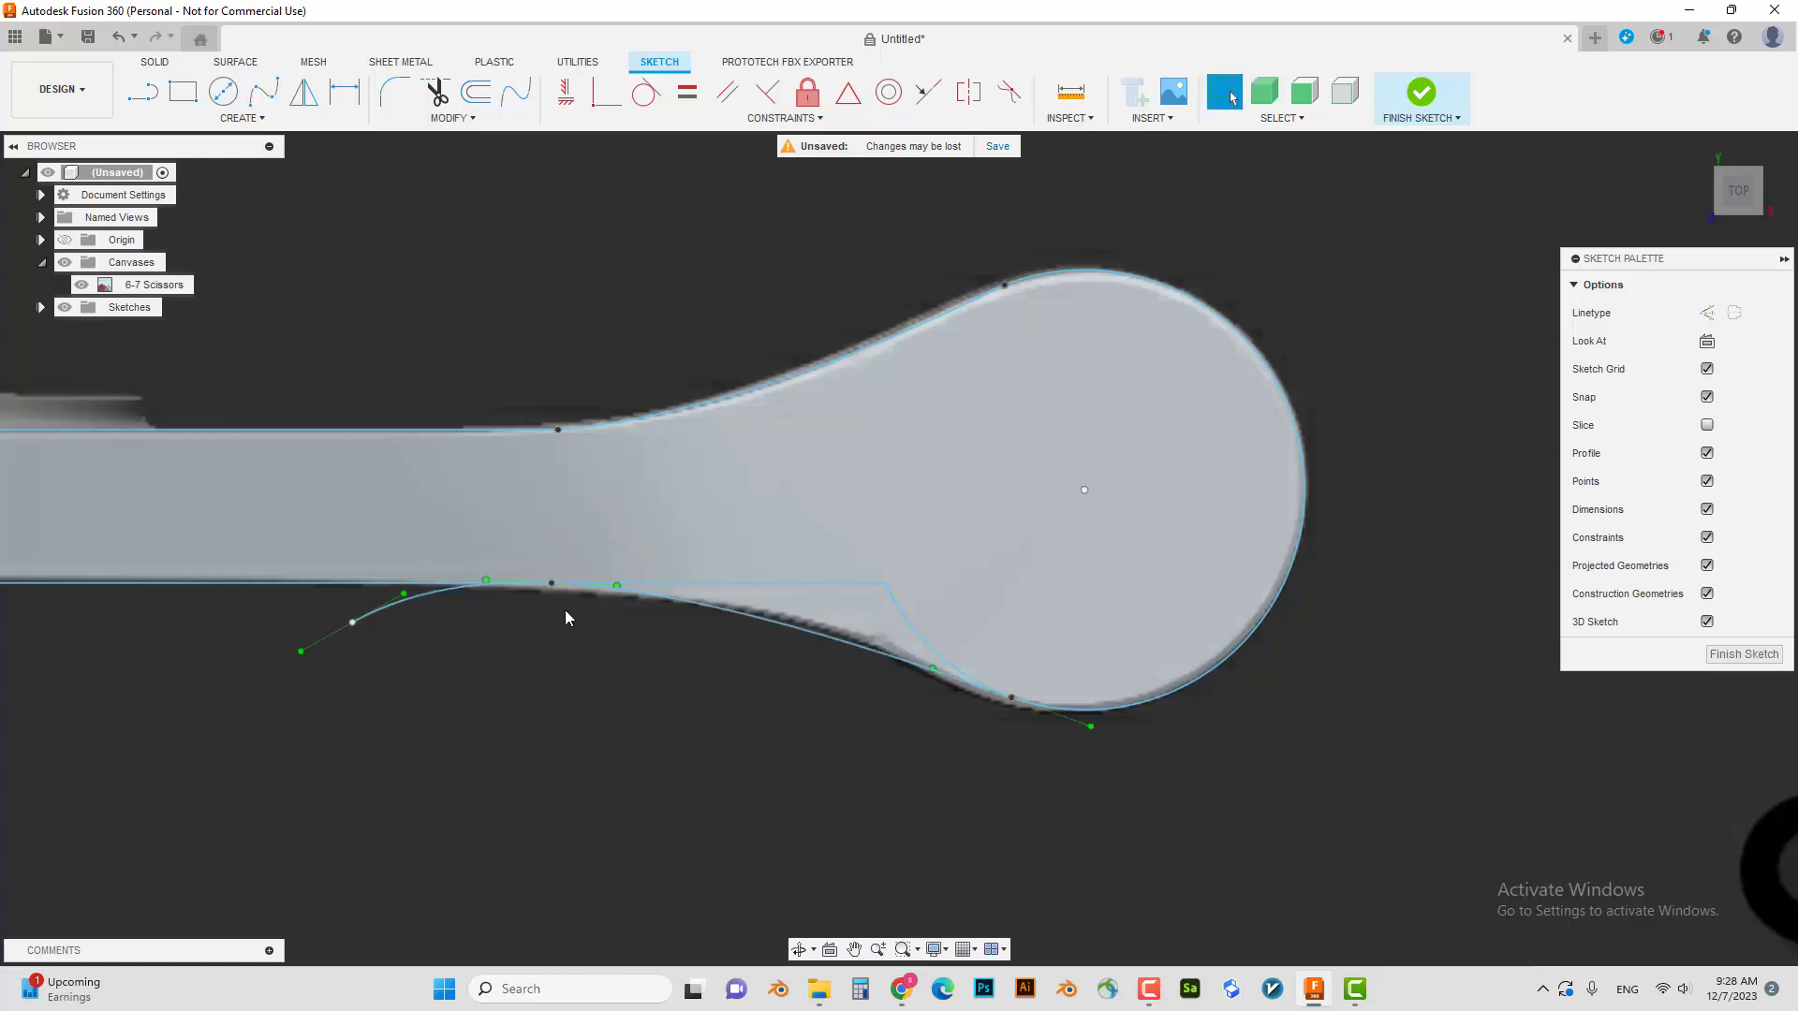
scroll(565, 610, up, 2)
scroll(474, 610, up, 3)
- Trim the spline's left end and delete the short line along the edge
click(435, 91)
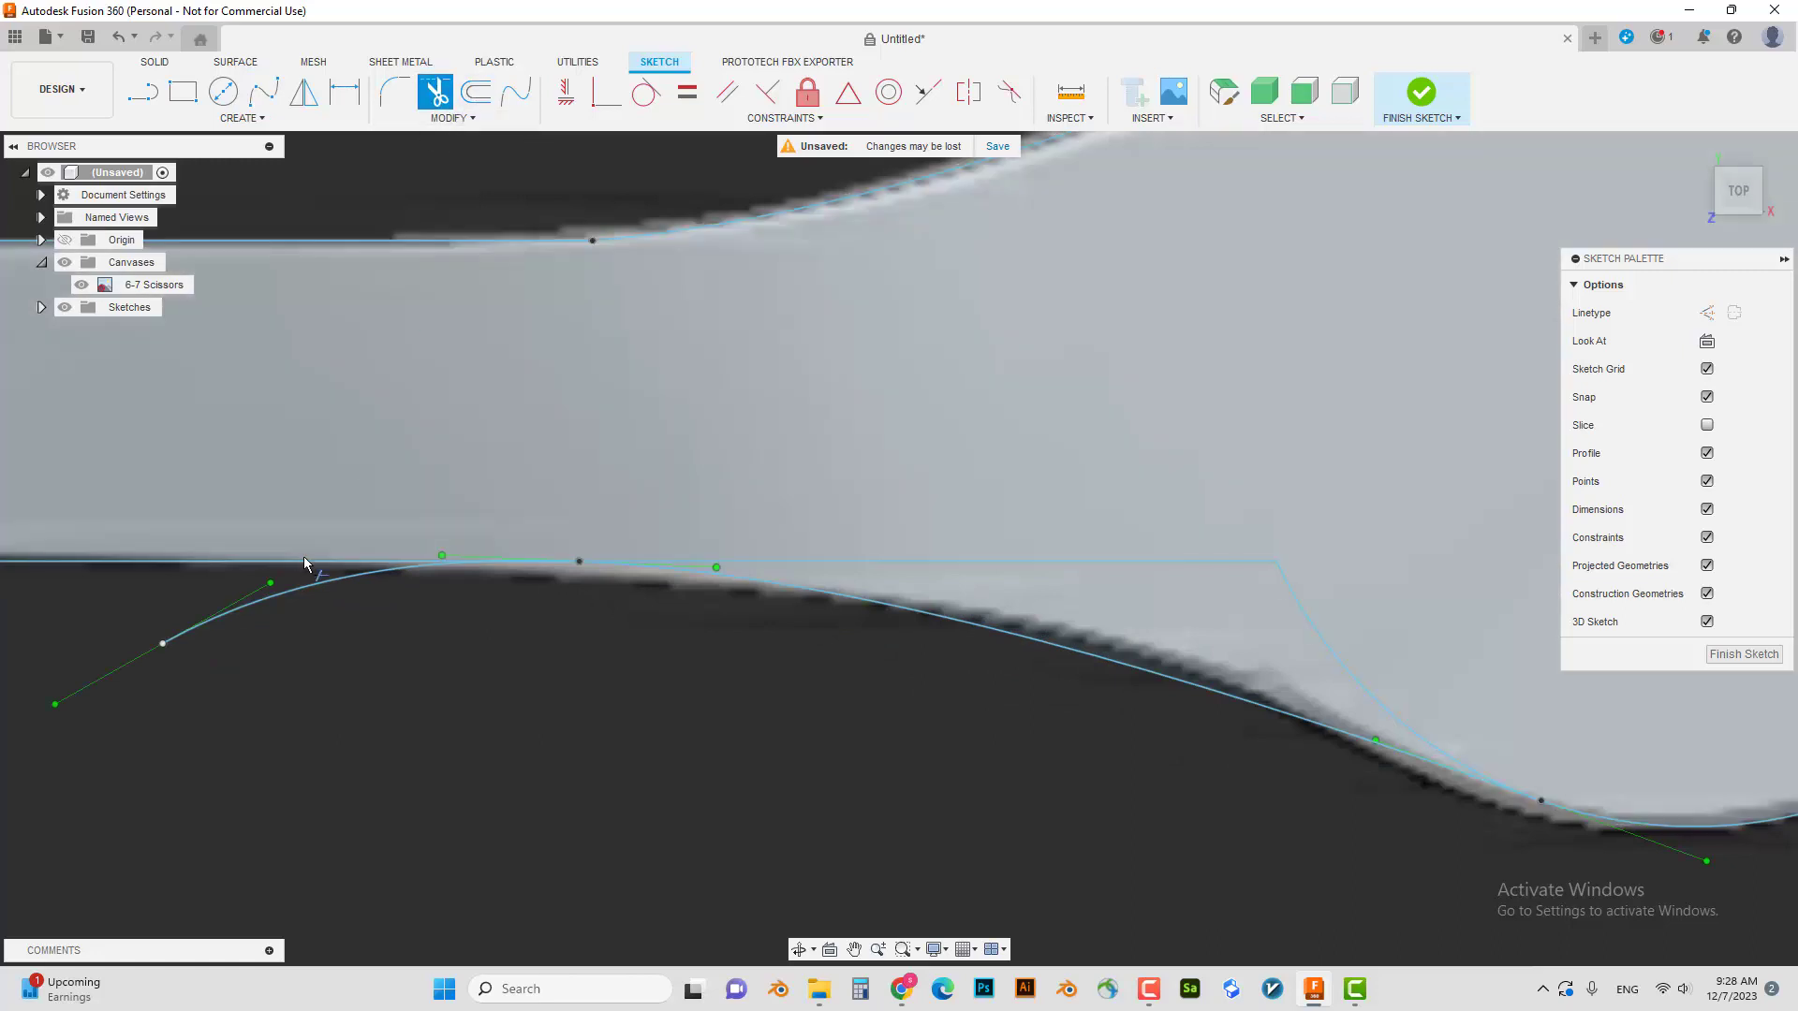
click(317, 600)
key(Escape)
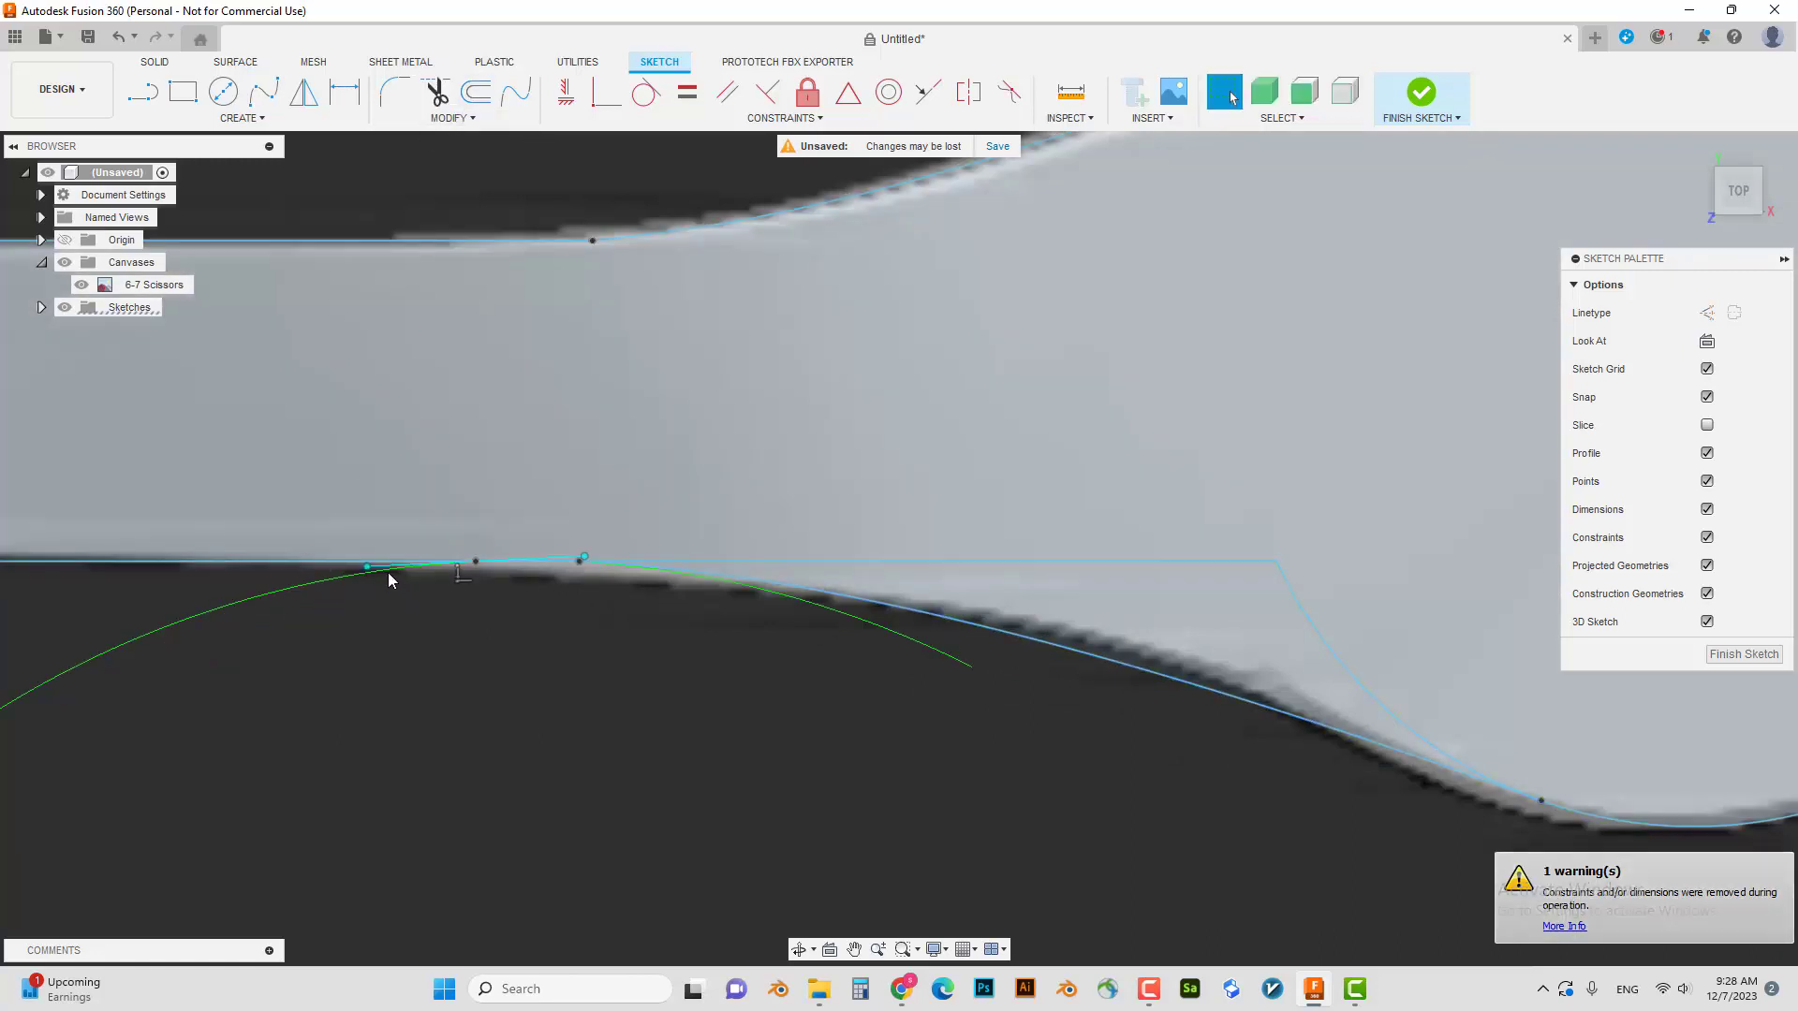
scroll(422, 566, up, 3)
click(424, 563)
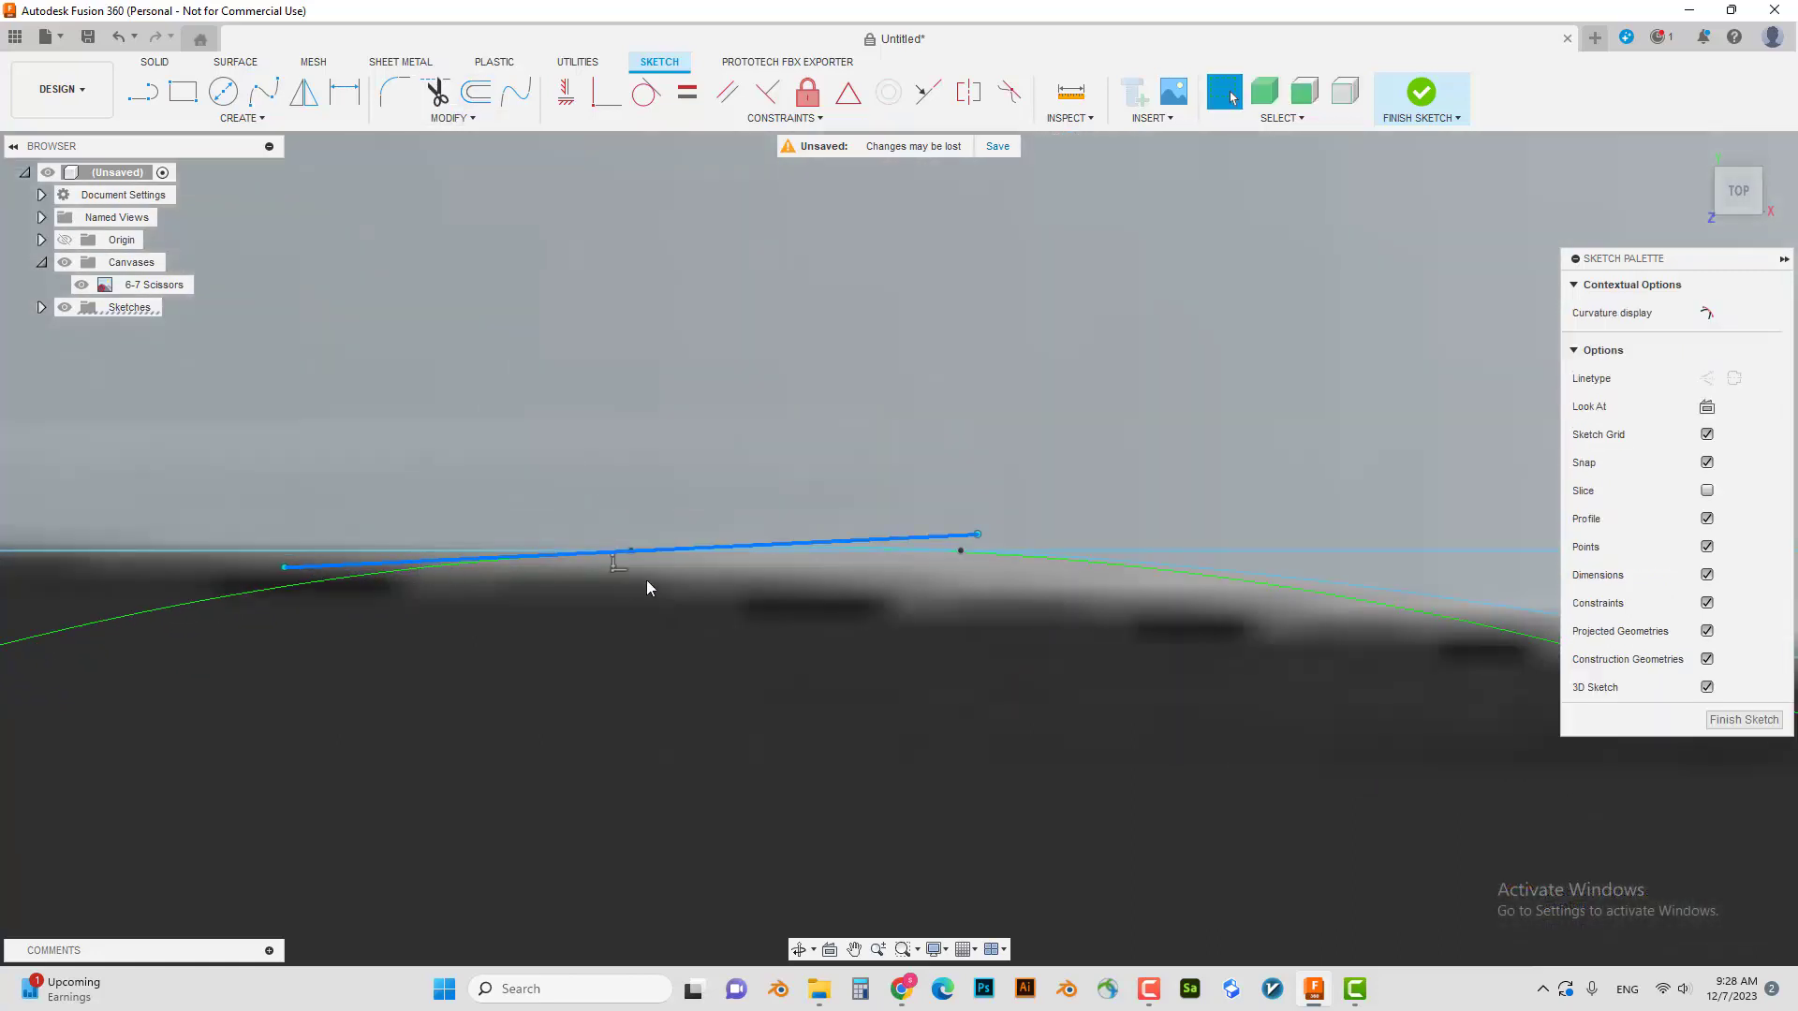
key(Delete)
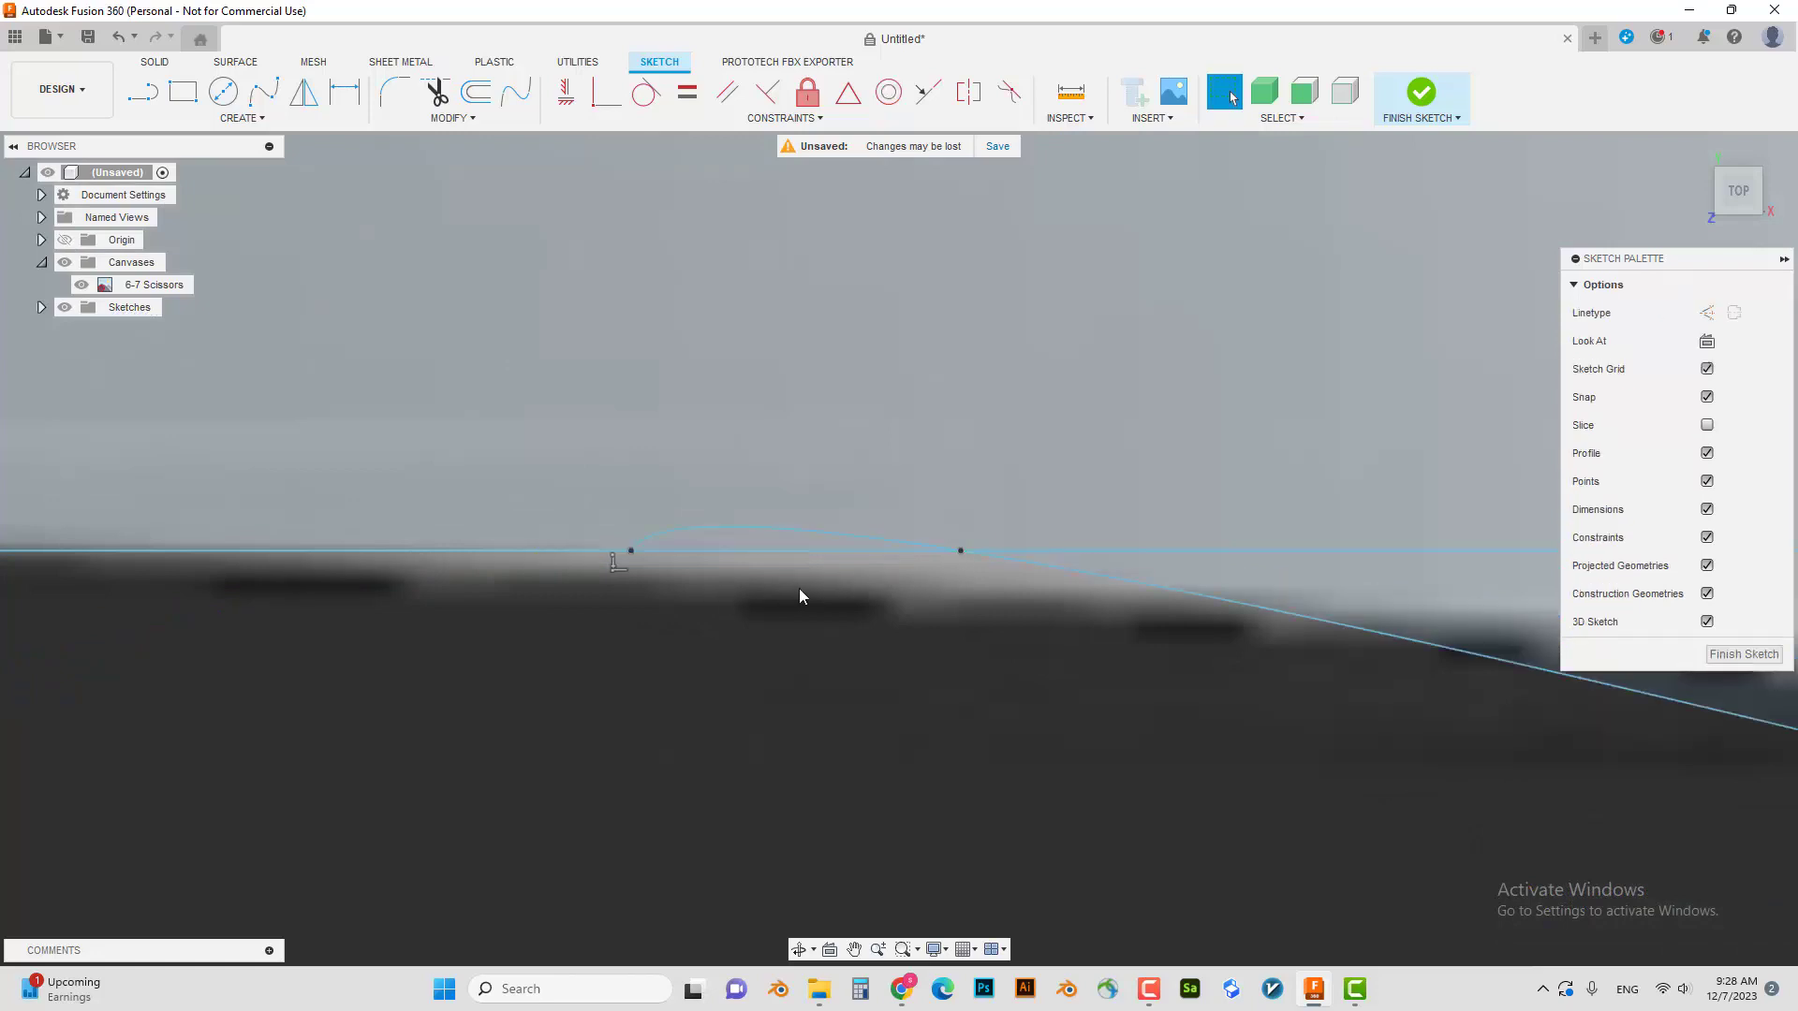
- Trim the arc between the two points, then try a fillet and cancel it
middle_drag(799, 595, 532, 584)
scroll(532, 585, down, 1)
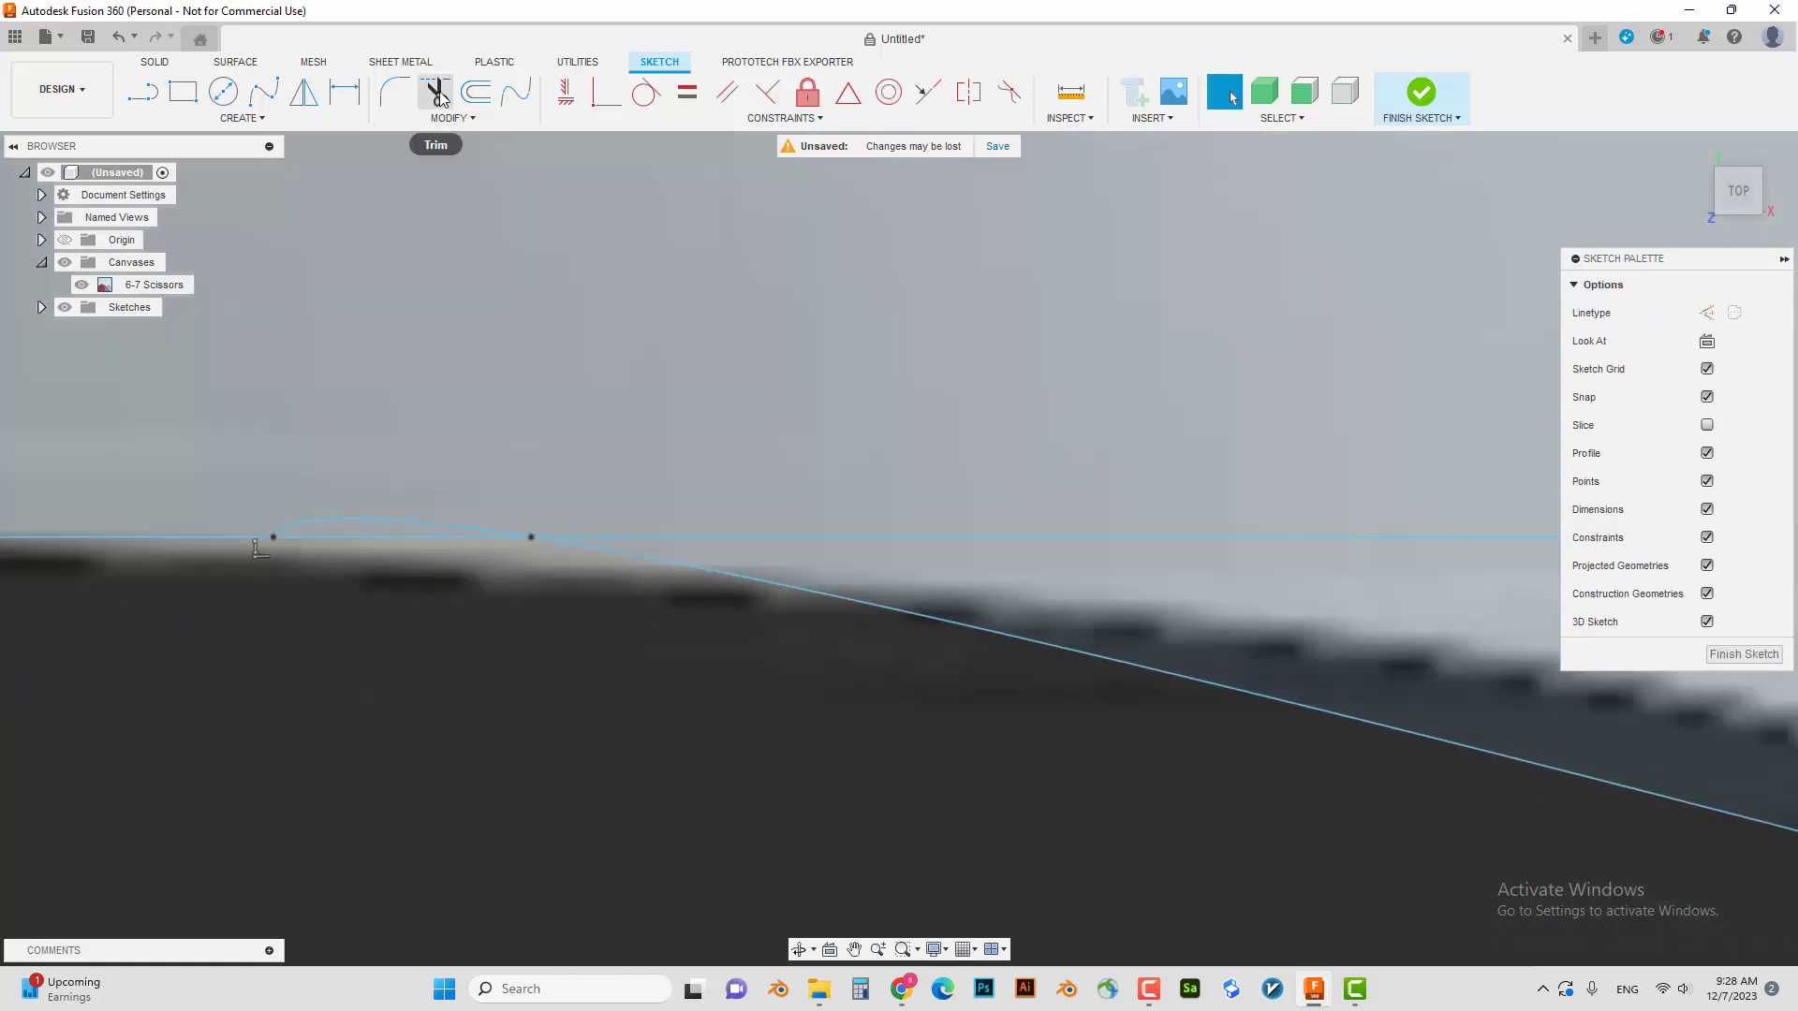
click(437, 93)
click(422, 522)
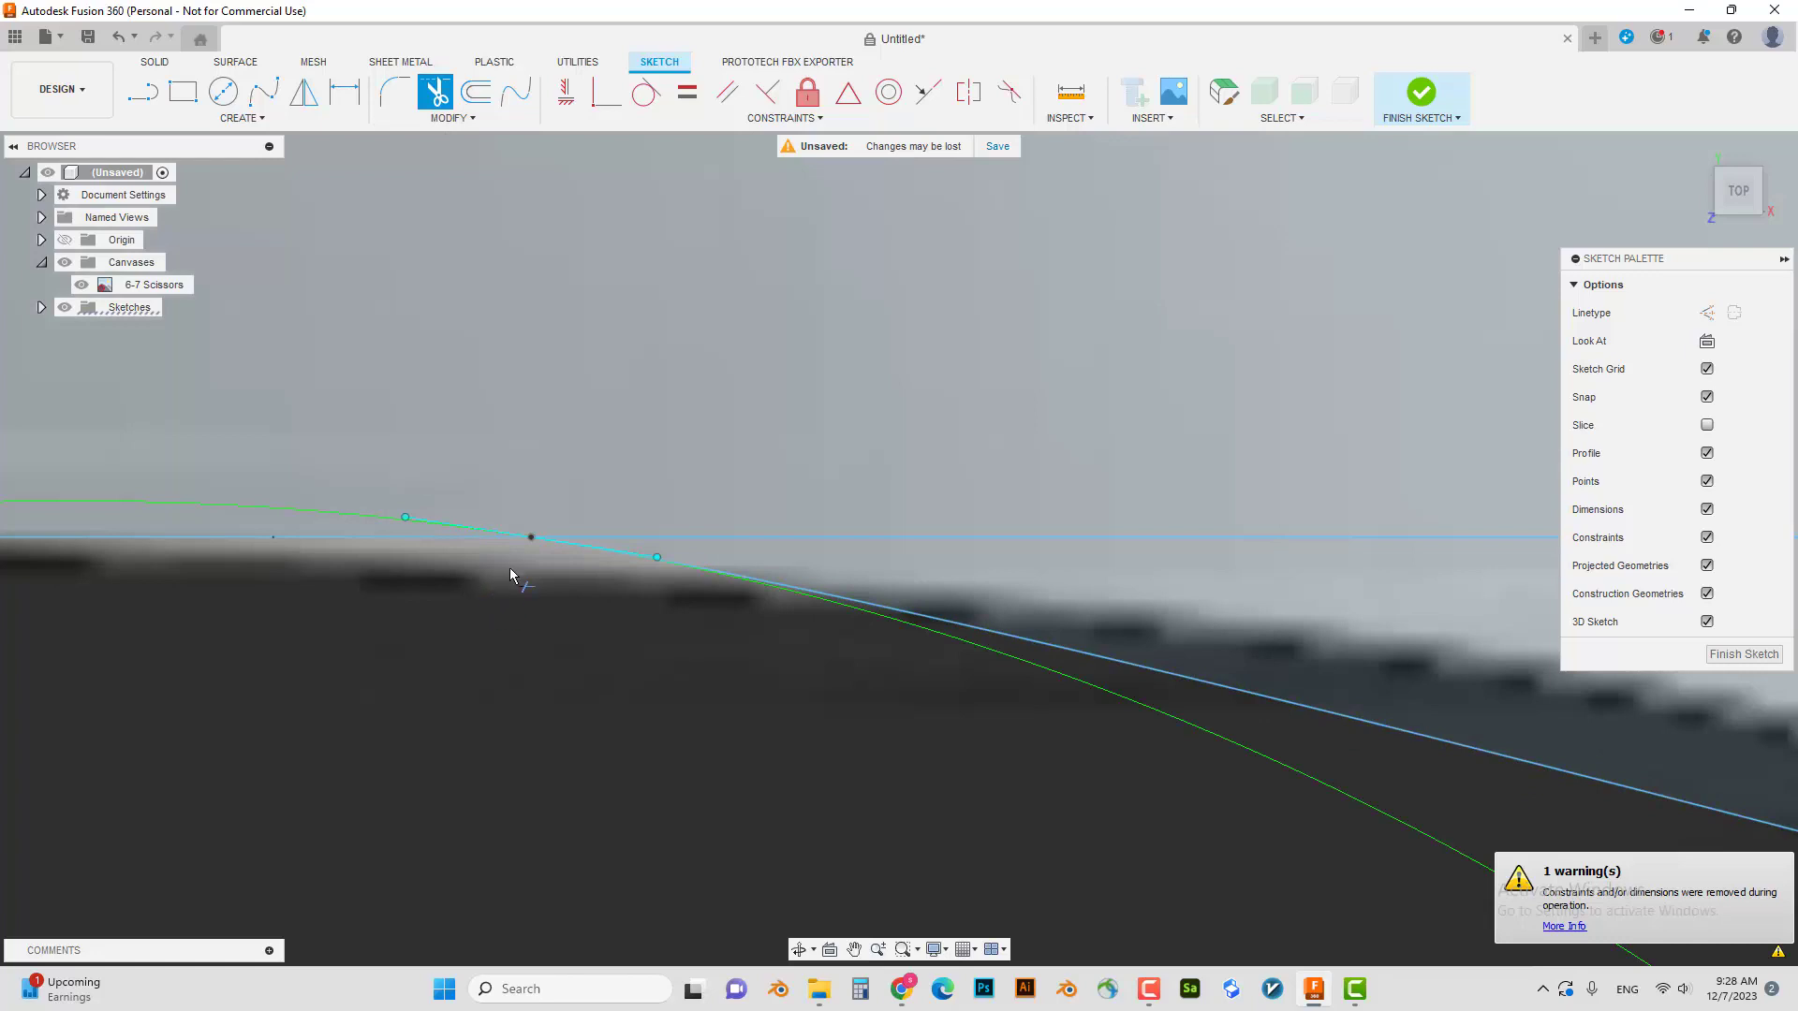
scroll(509, 567, up, 2)
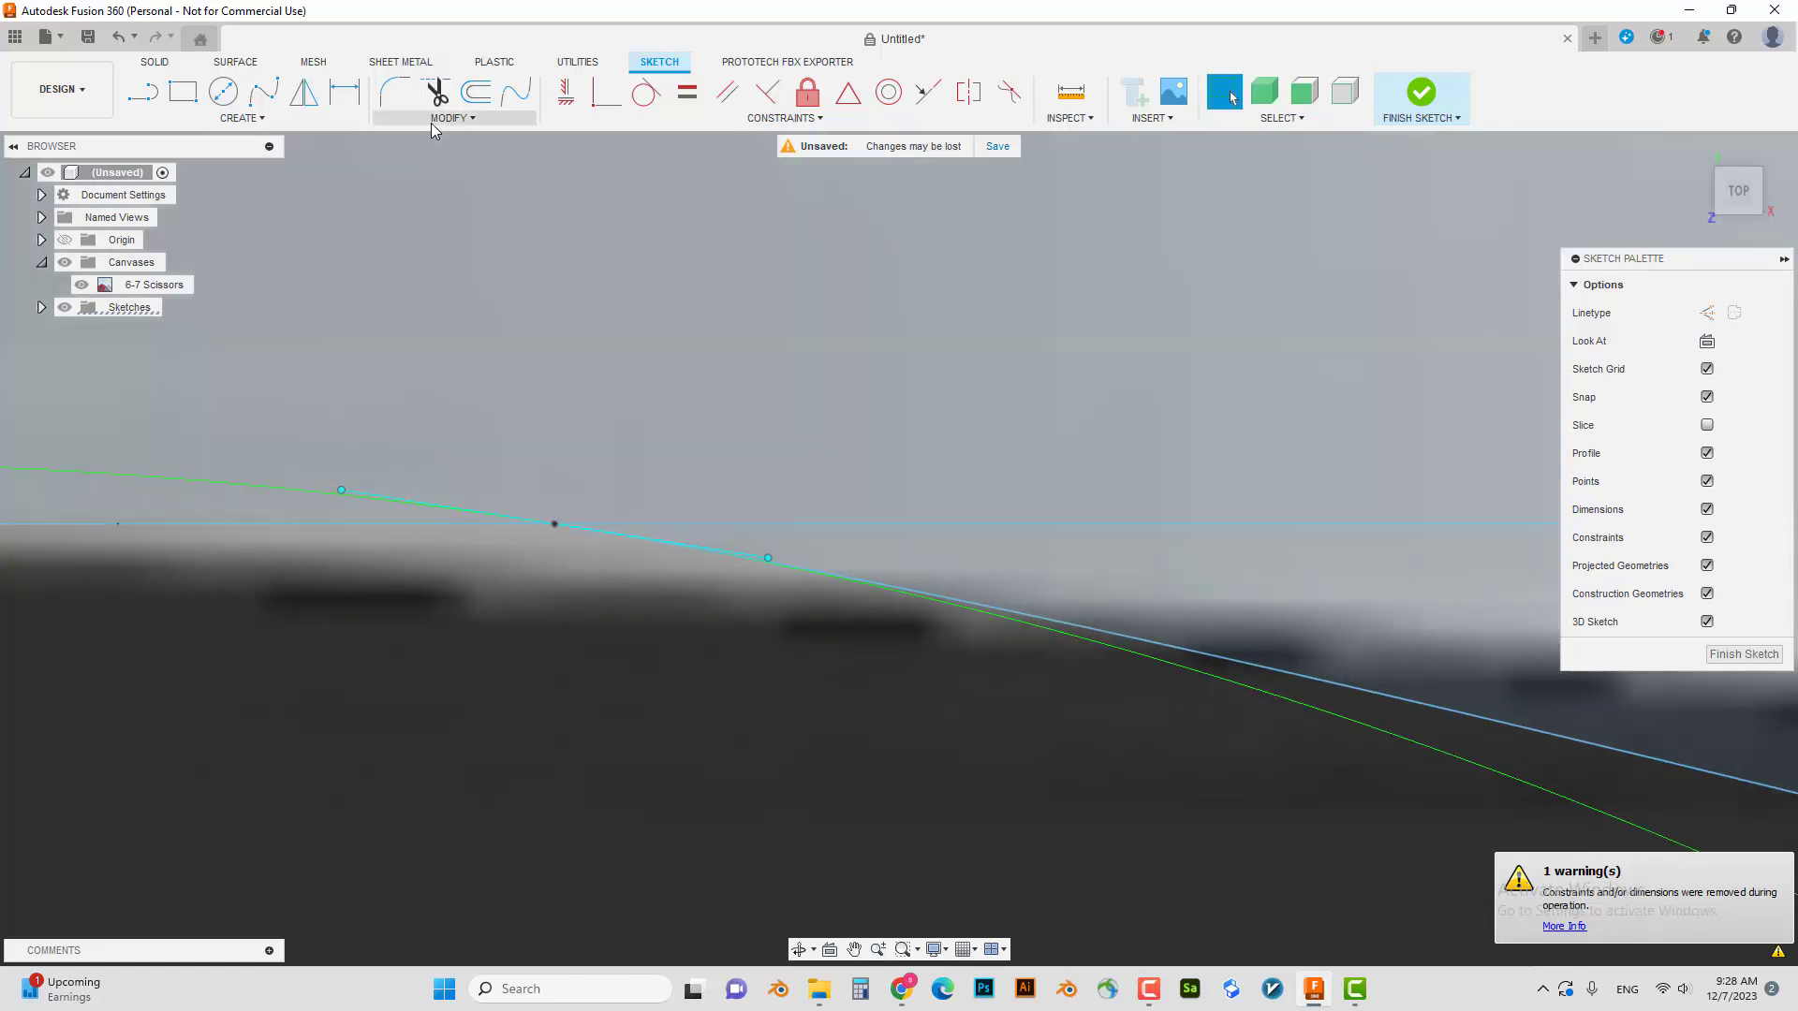
click(450, 117)
click(418, 141)
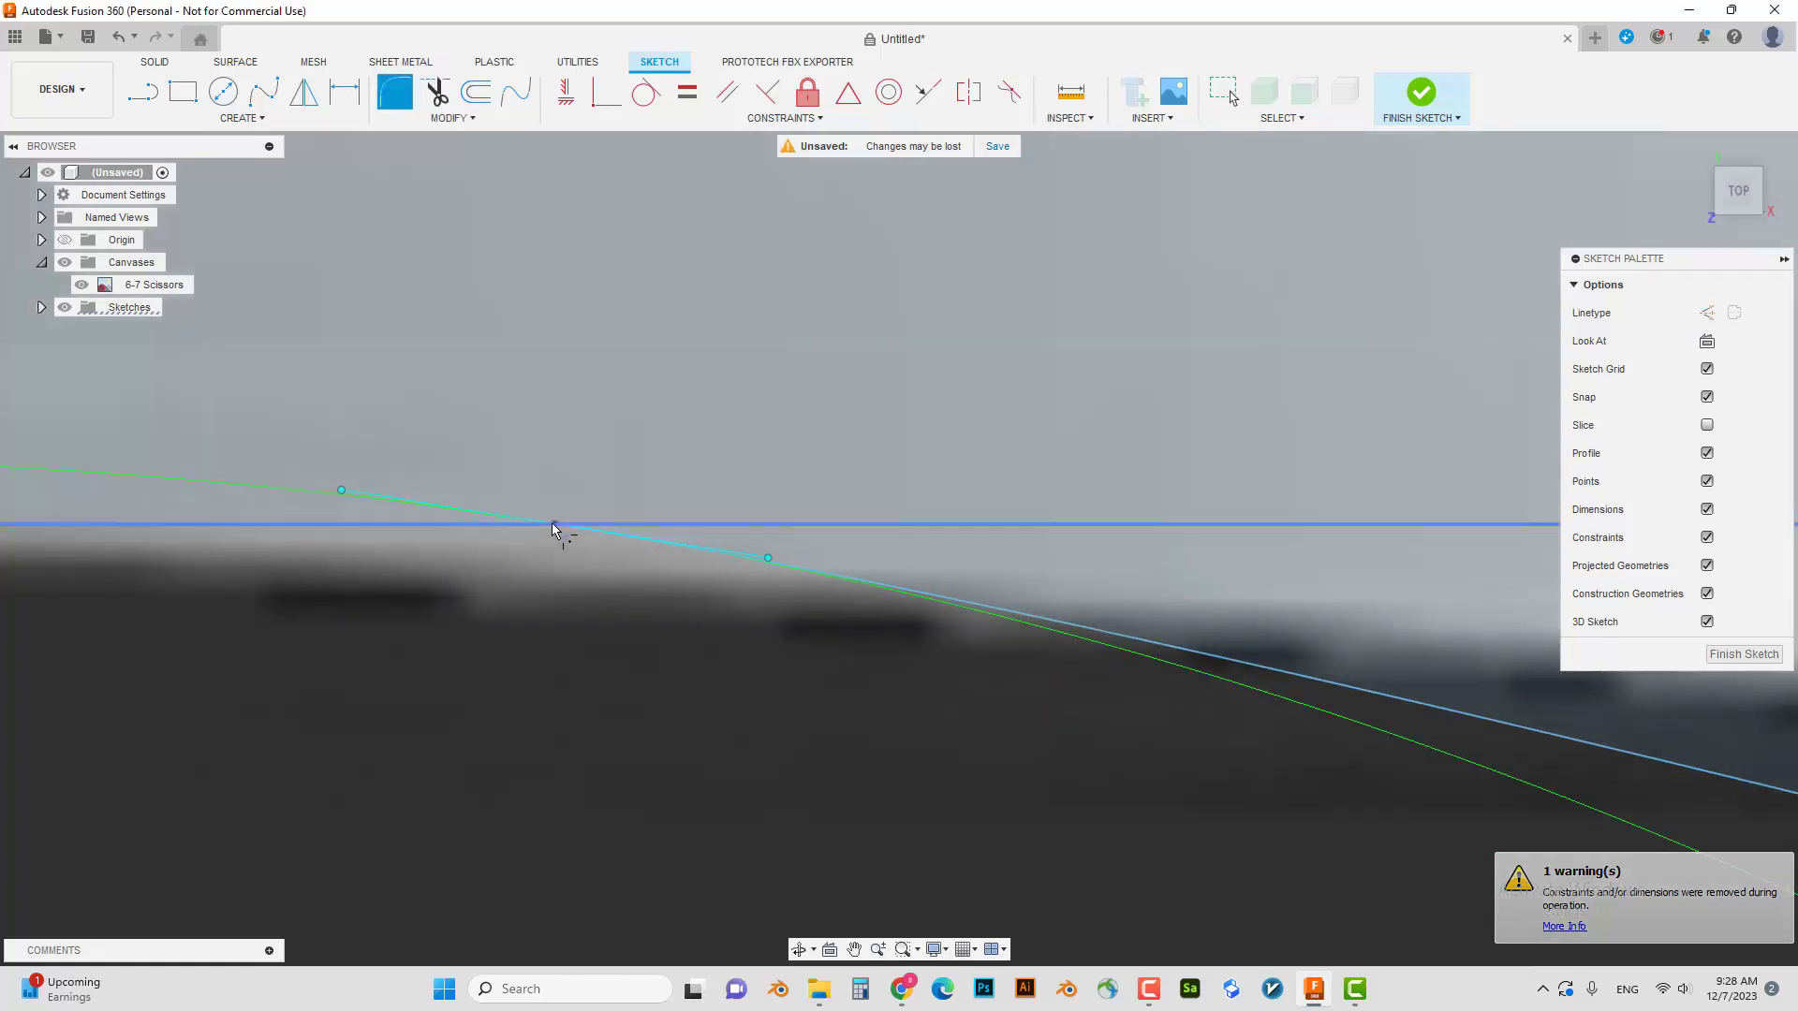
click(553, 523)
key(Escape)
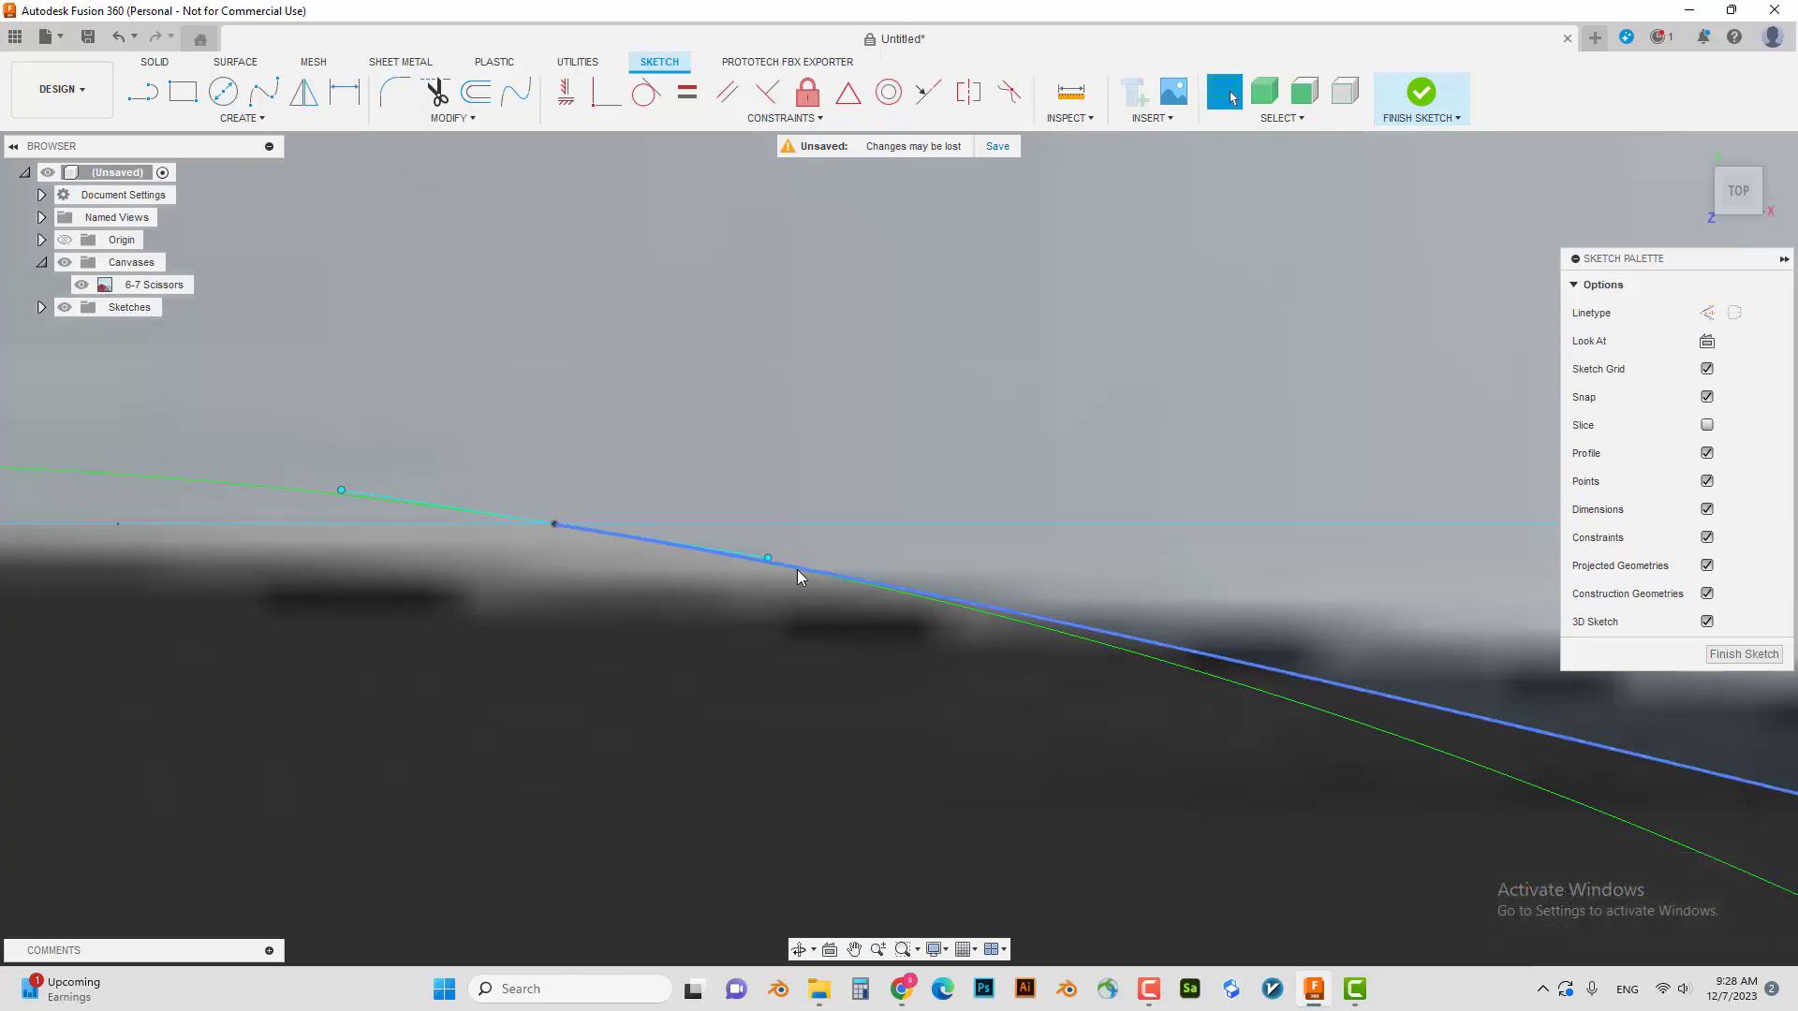
- Select the leftover spline segment and long slanted line and delete them
click(799, 568)
click(444, 507)
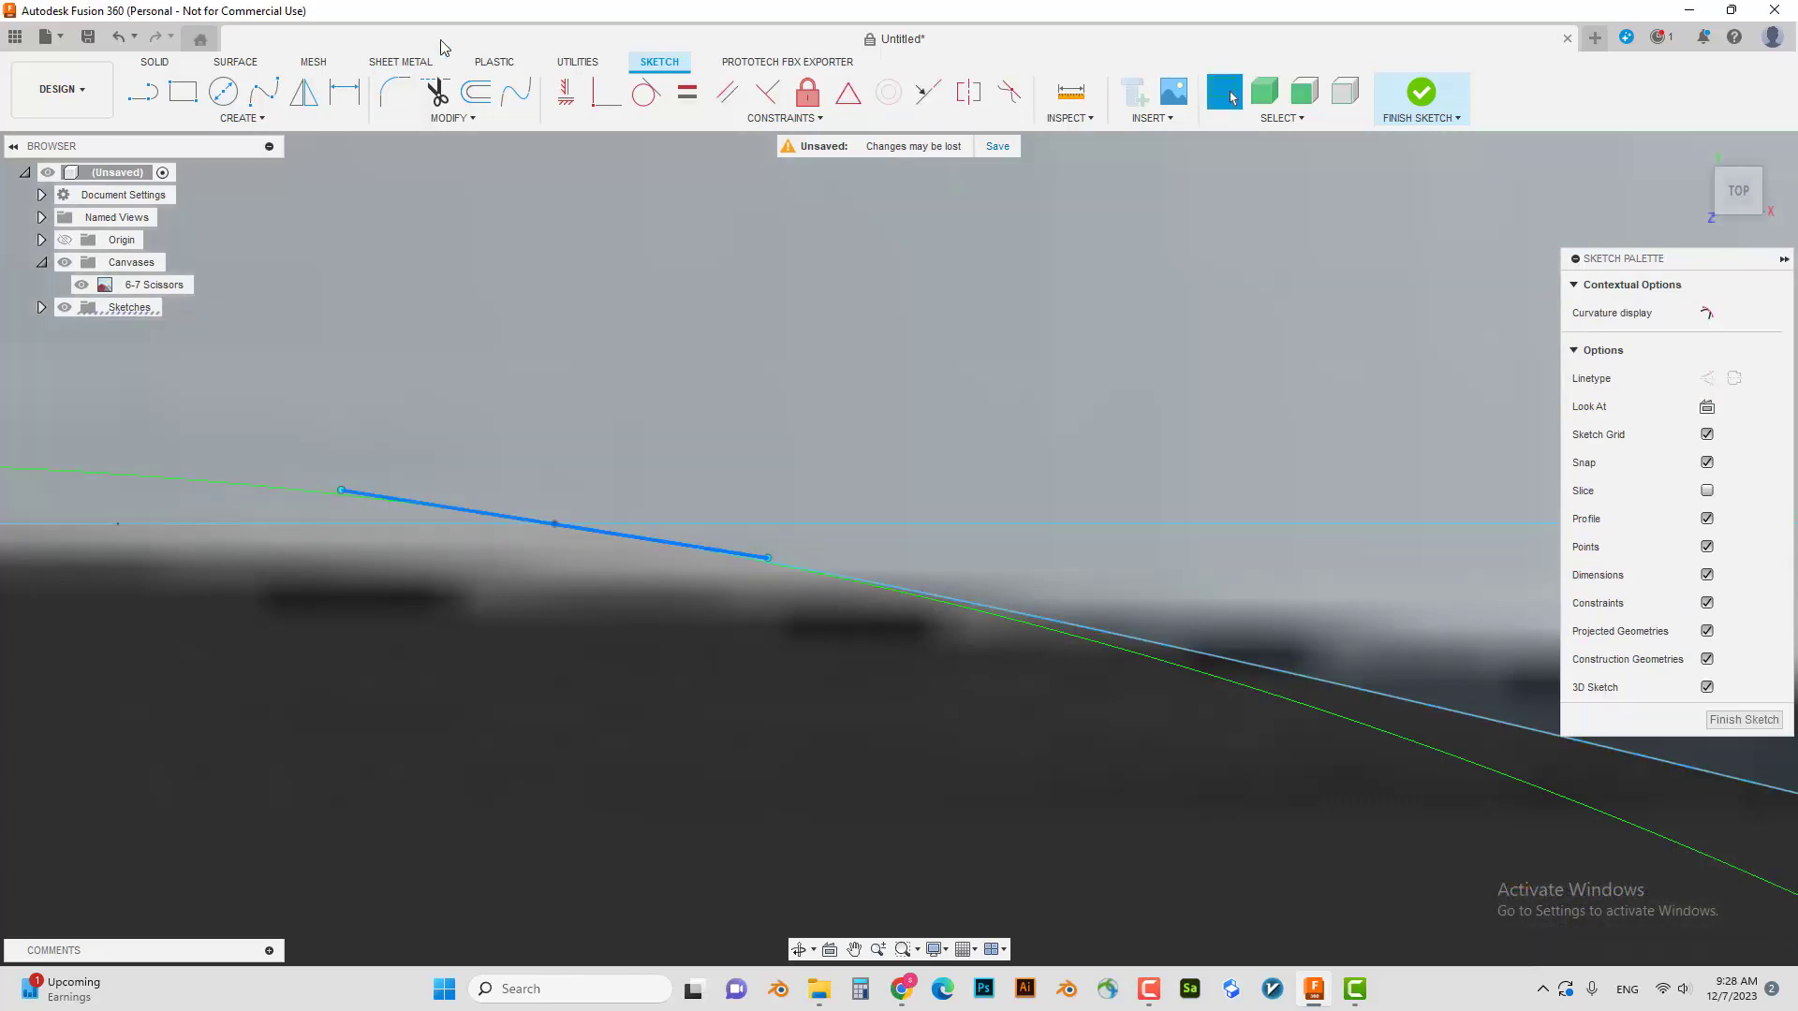
click(446, 107)
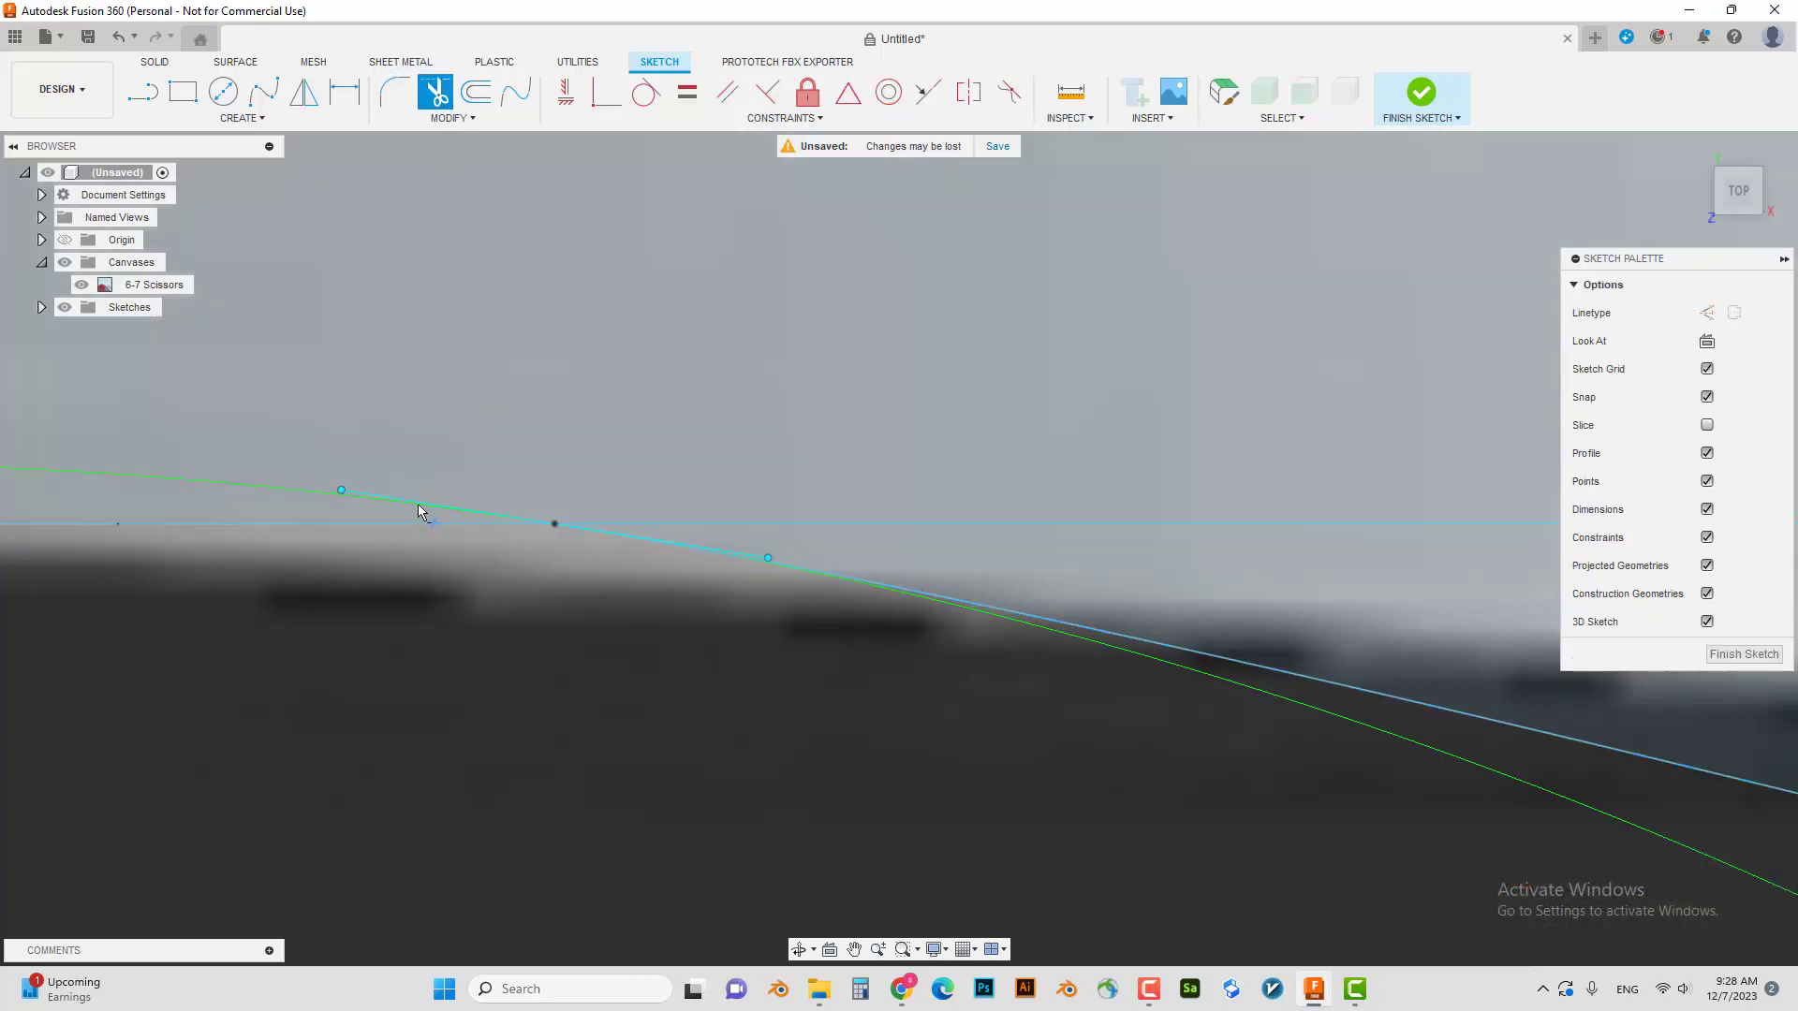
scroll(418, 511, up, 3)
scroll(414, 524, up, 2)
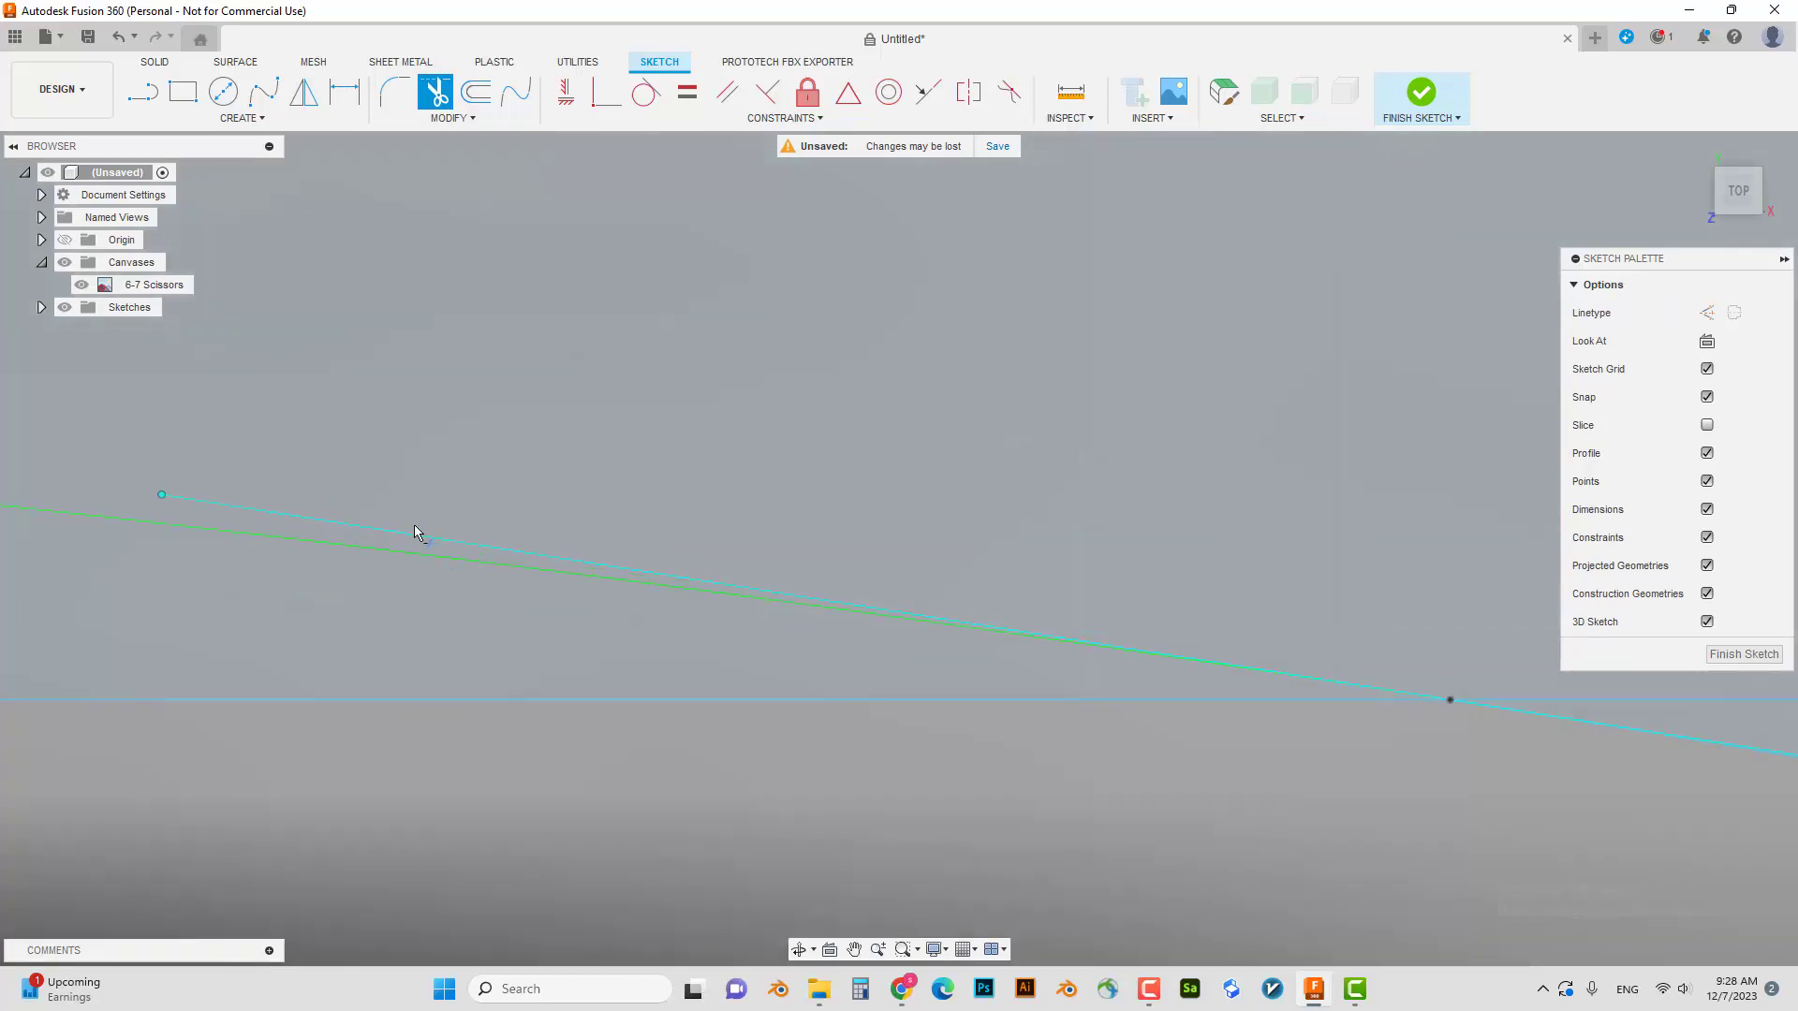
key(Escape)
click(498, 547)
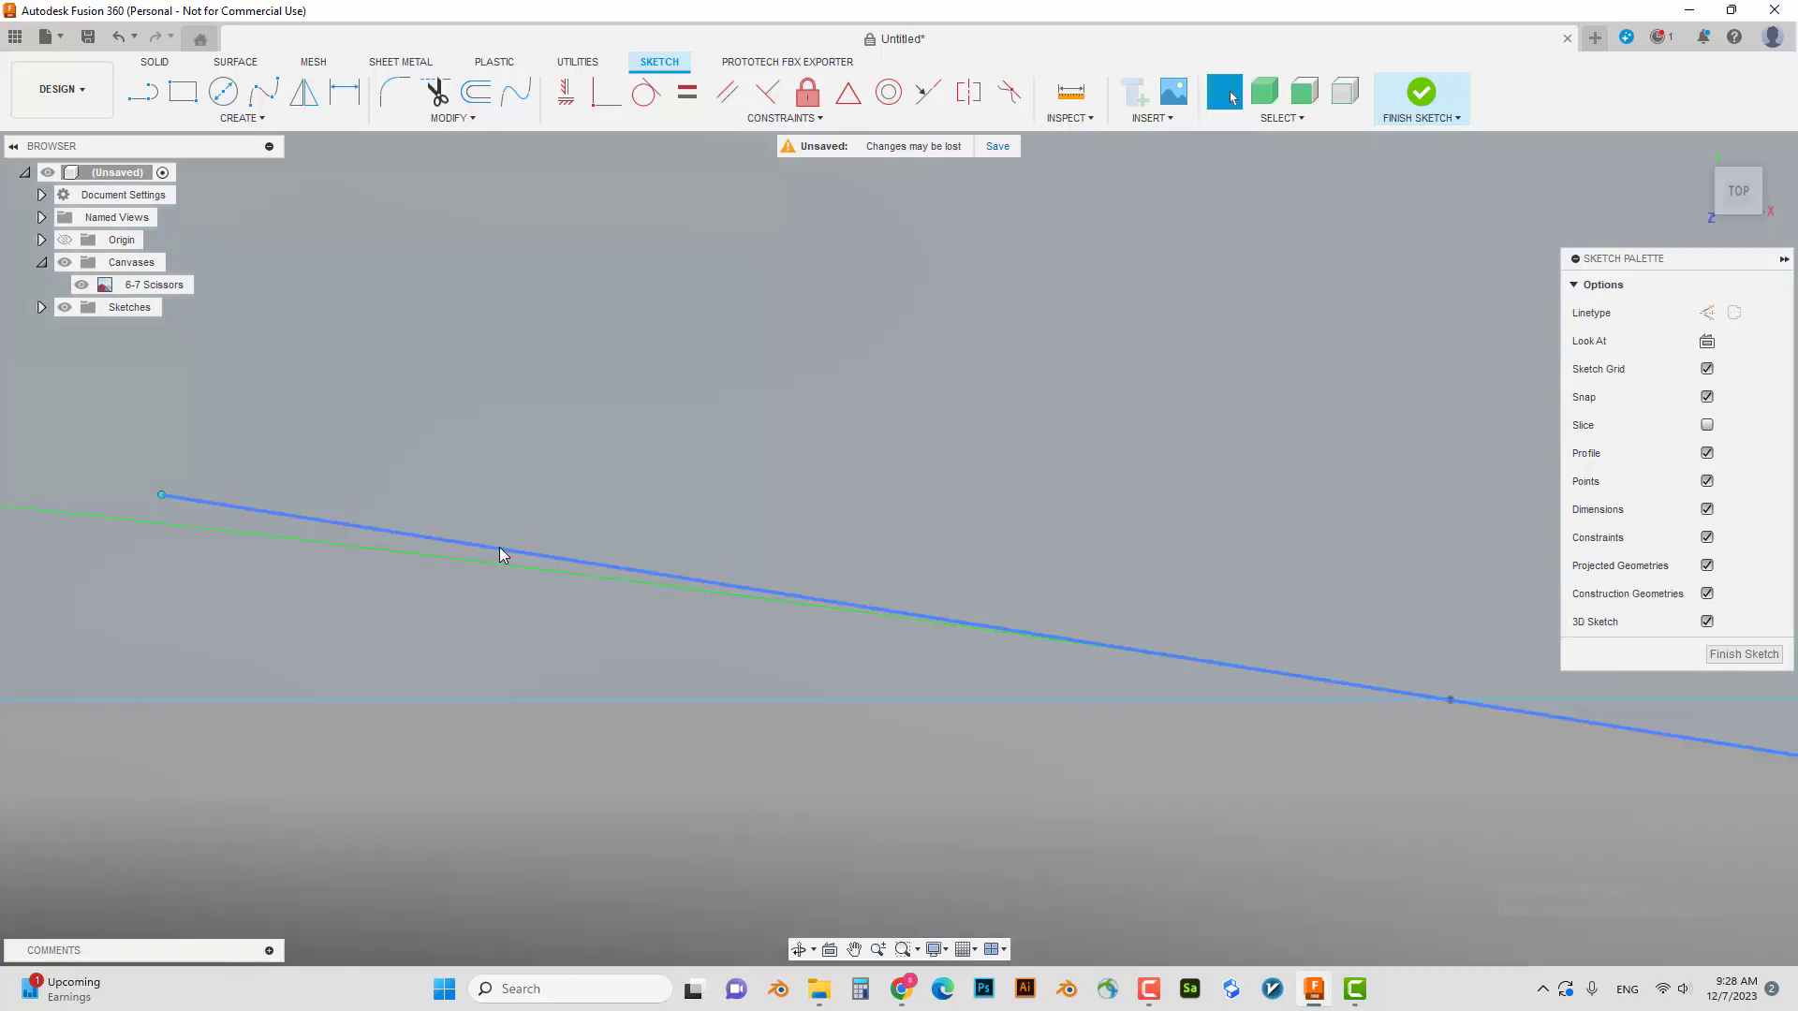
scroll(750, 541, down, 2)
scroll(830, 562, down, 2)
scroll(871, 580, down, 2)
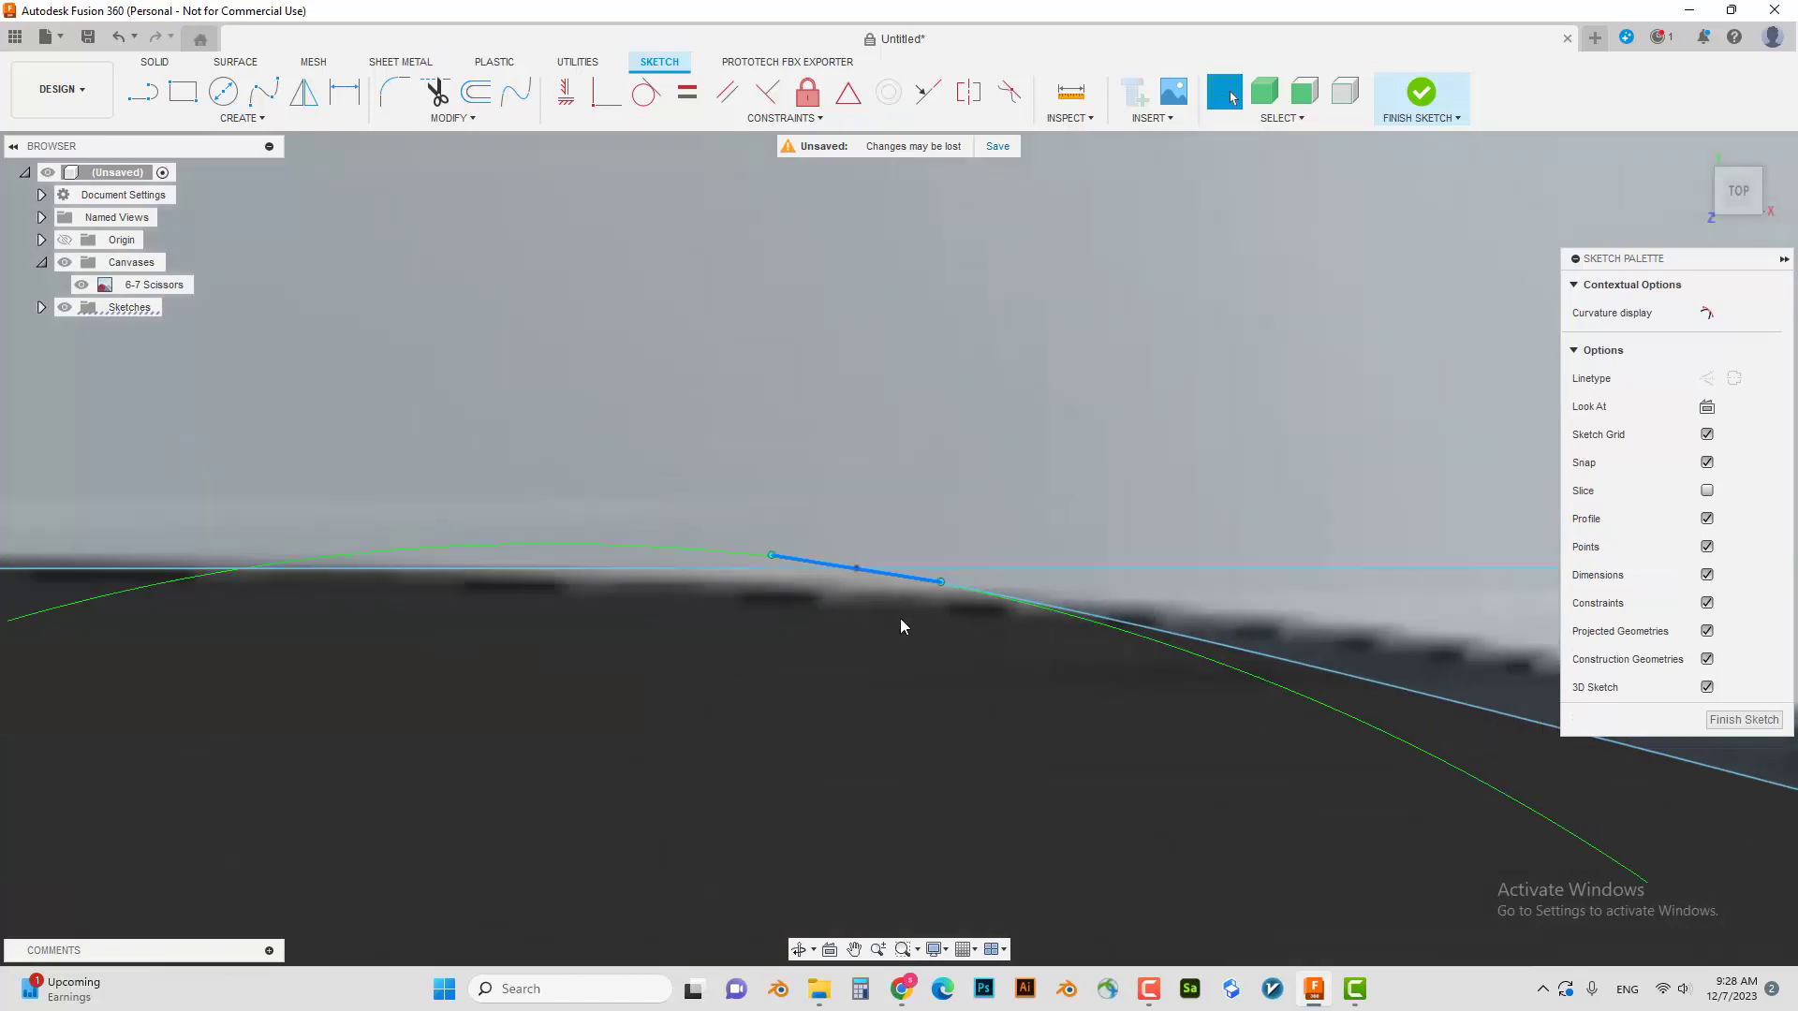
key(Delete)
- Delete the remaining slanted line below the handle
scroll(542, 471, up, 3)
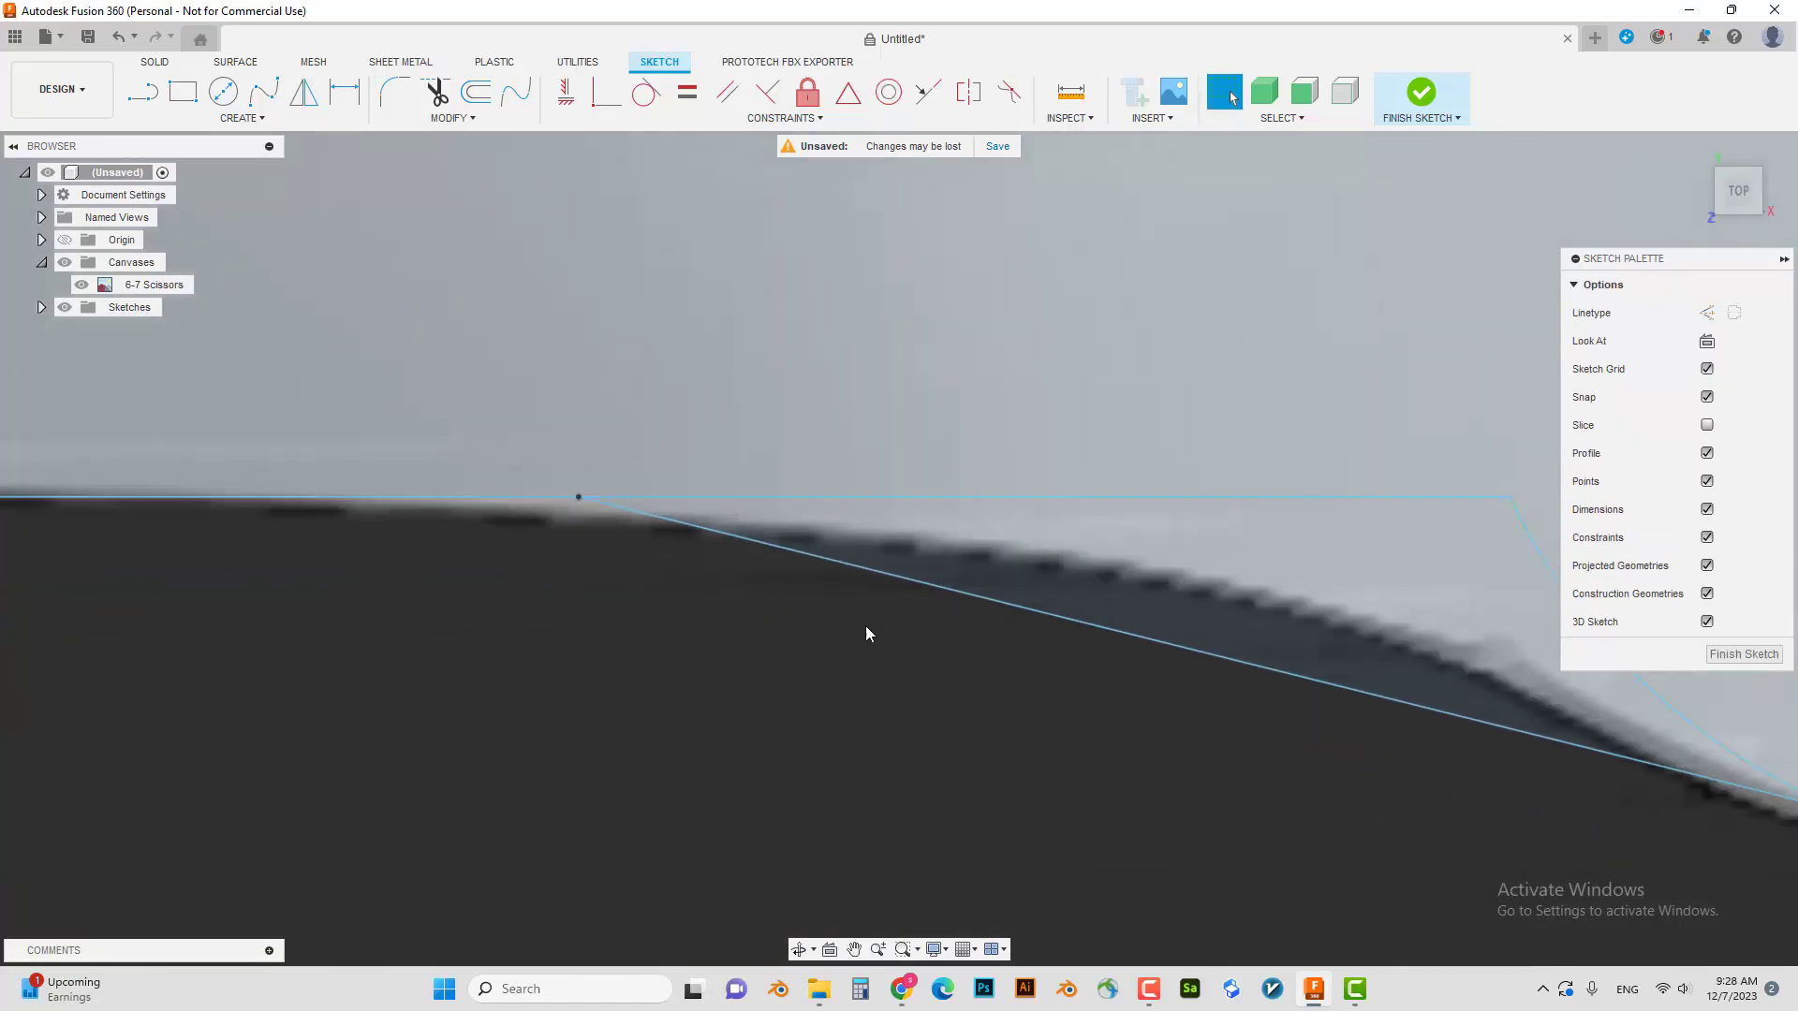
scroll(866, 628, down, 3)
scroll(778, 560, up, 3)
scroll(763, 552, up, 1)
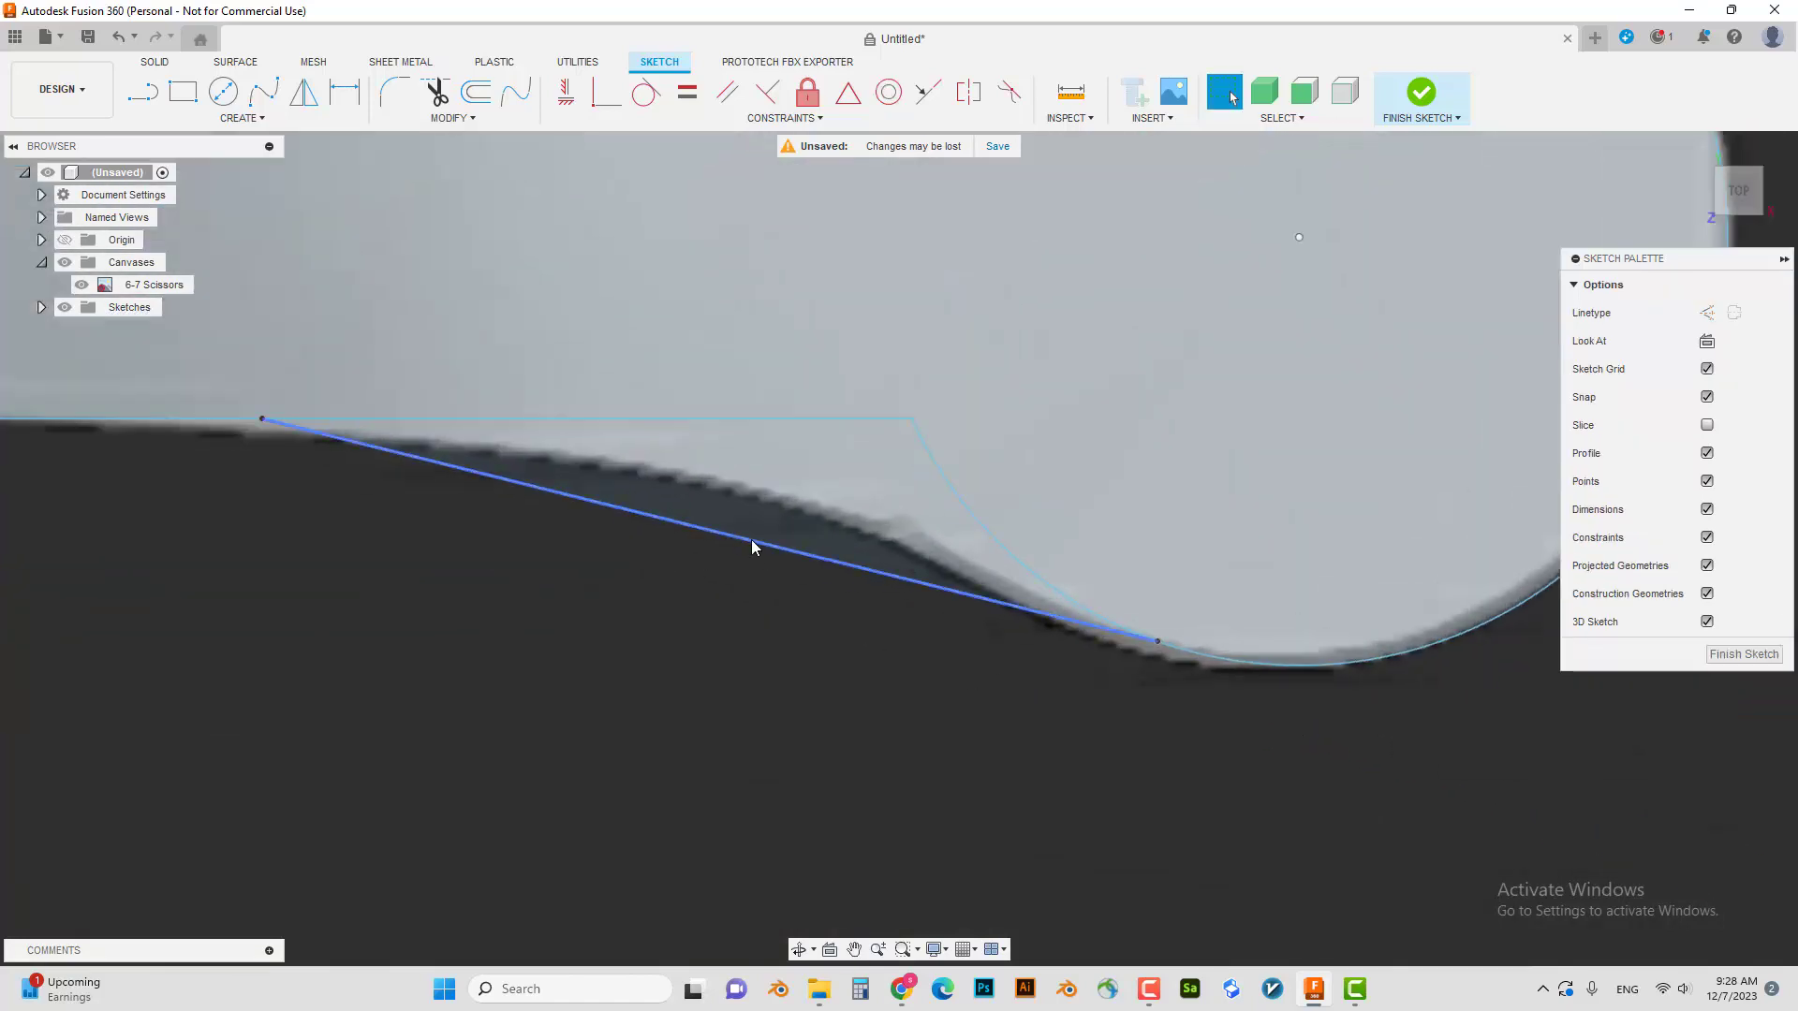
click(751, 540)
key(Delete)
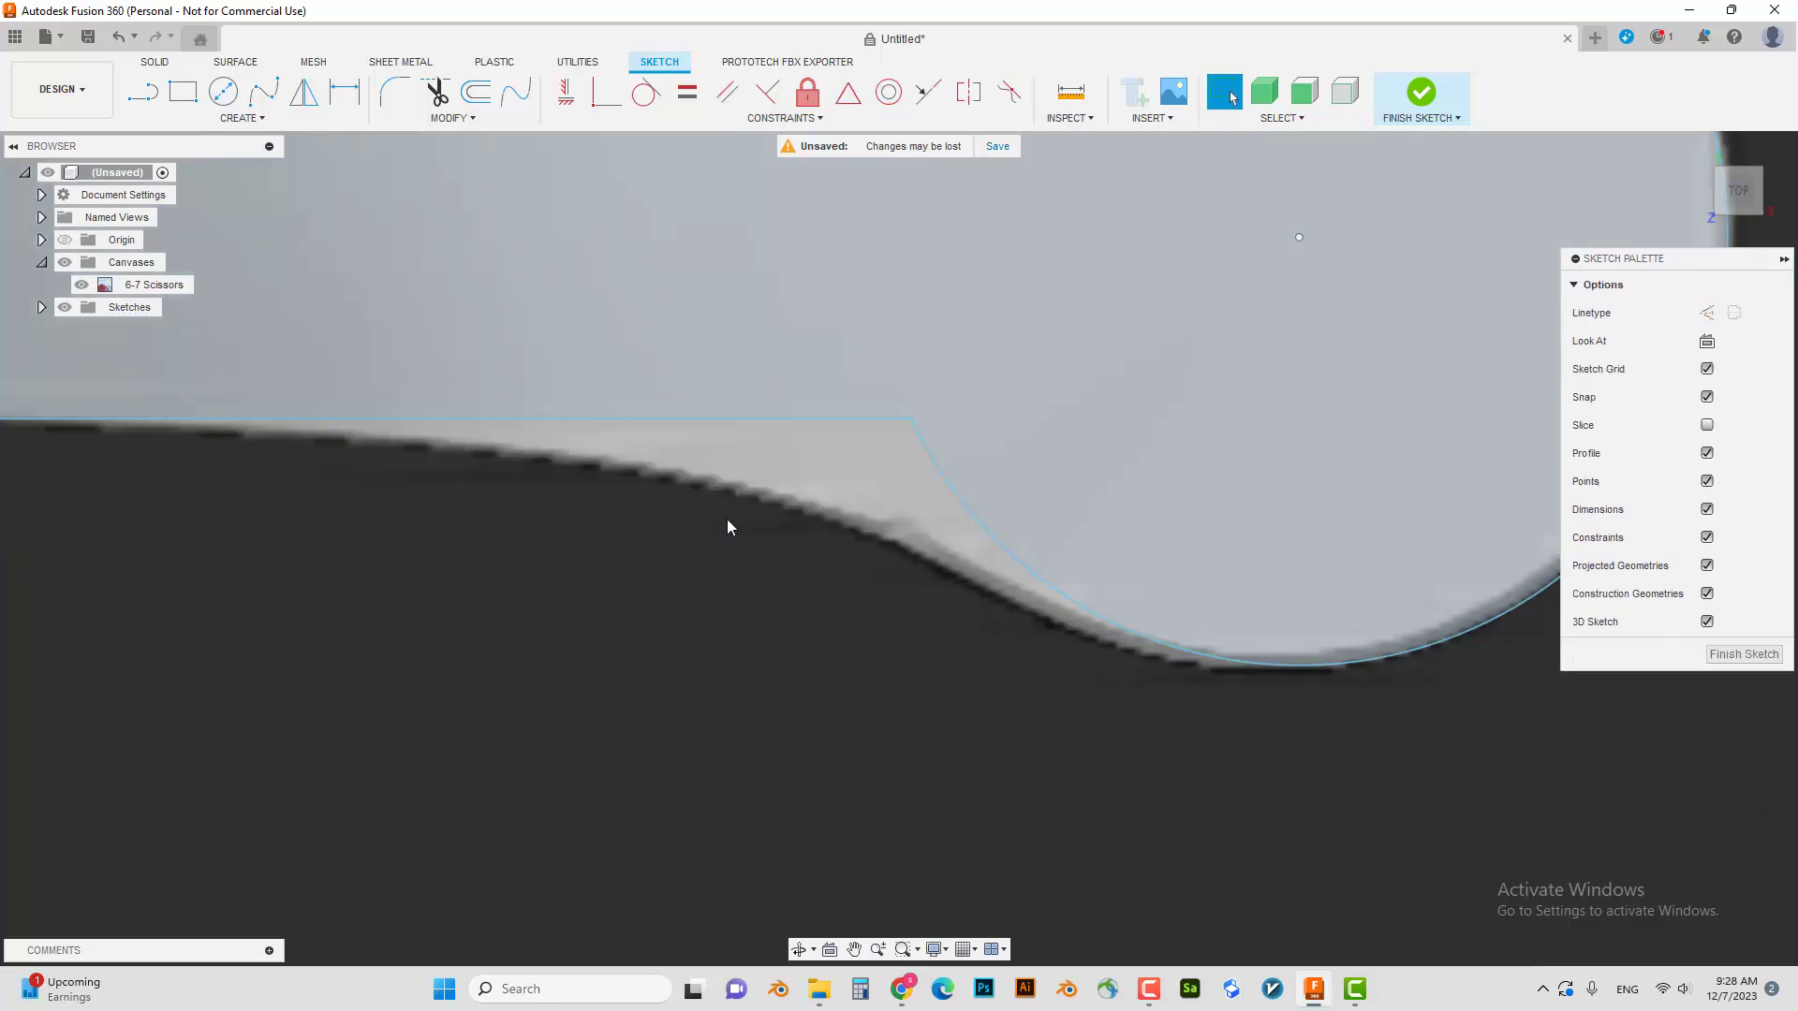
scroll(726, 518, down, 4)
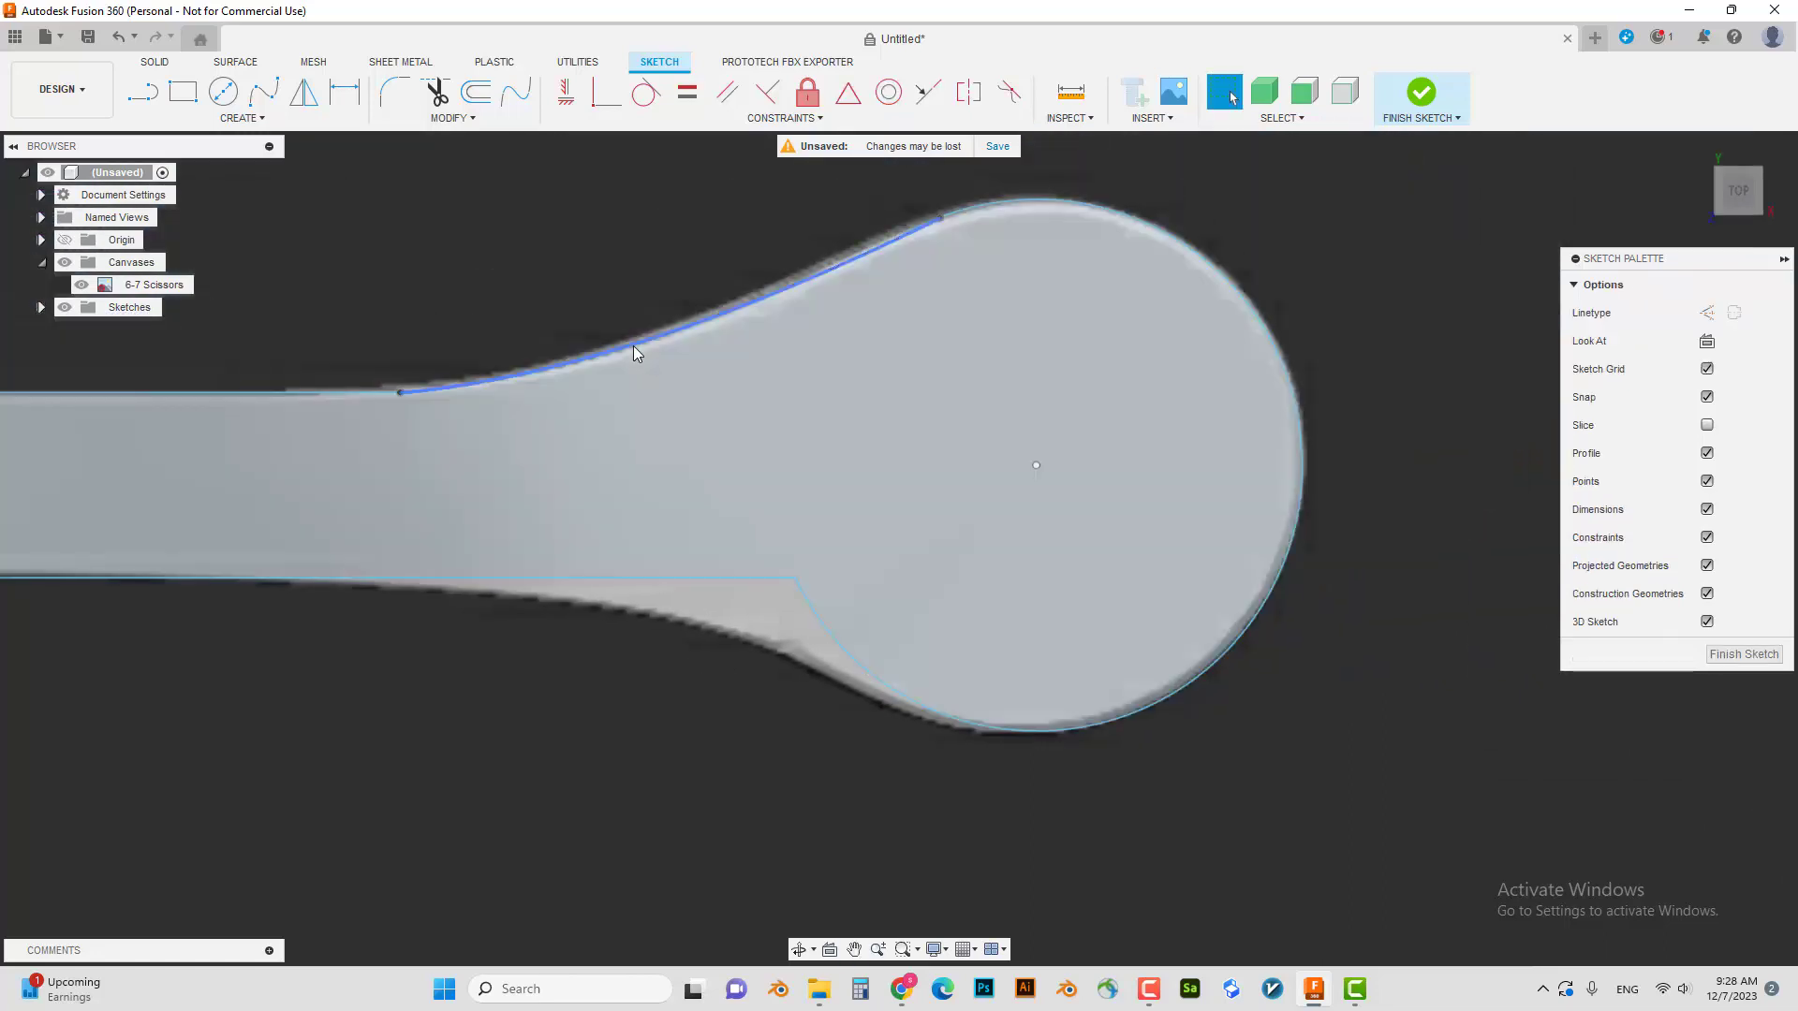
- Round the corner where the shaft's bottom edge meets the lower flare with an R41.523 mm fillet
click(634, 346)
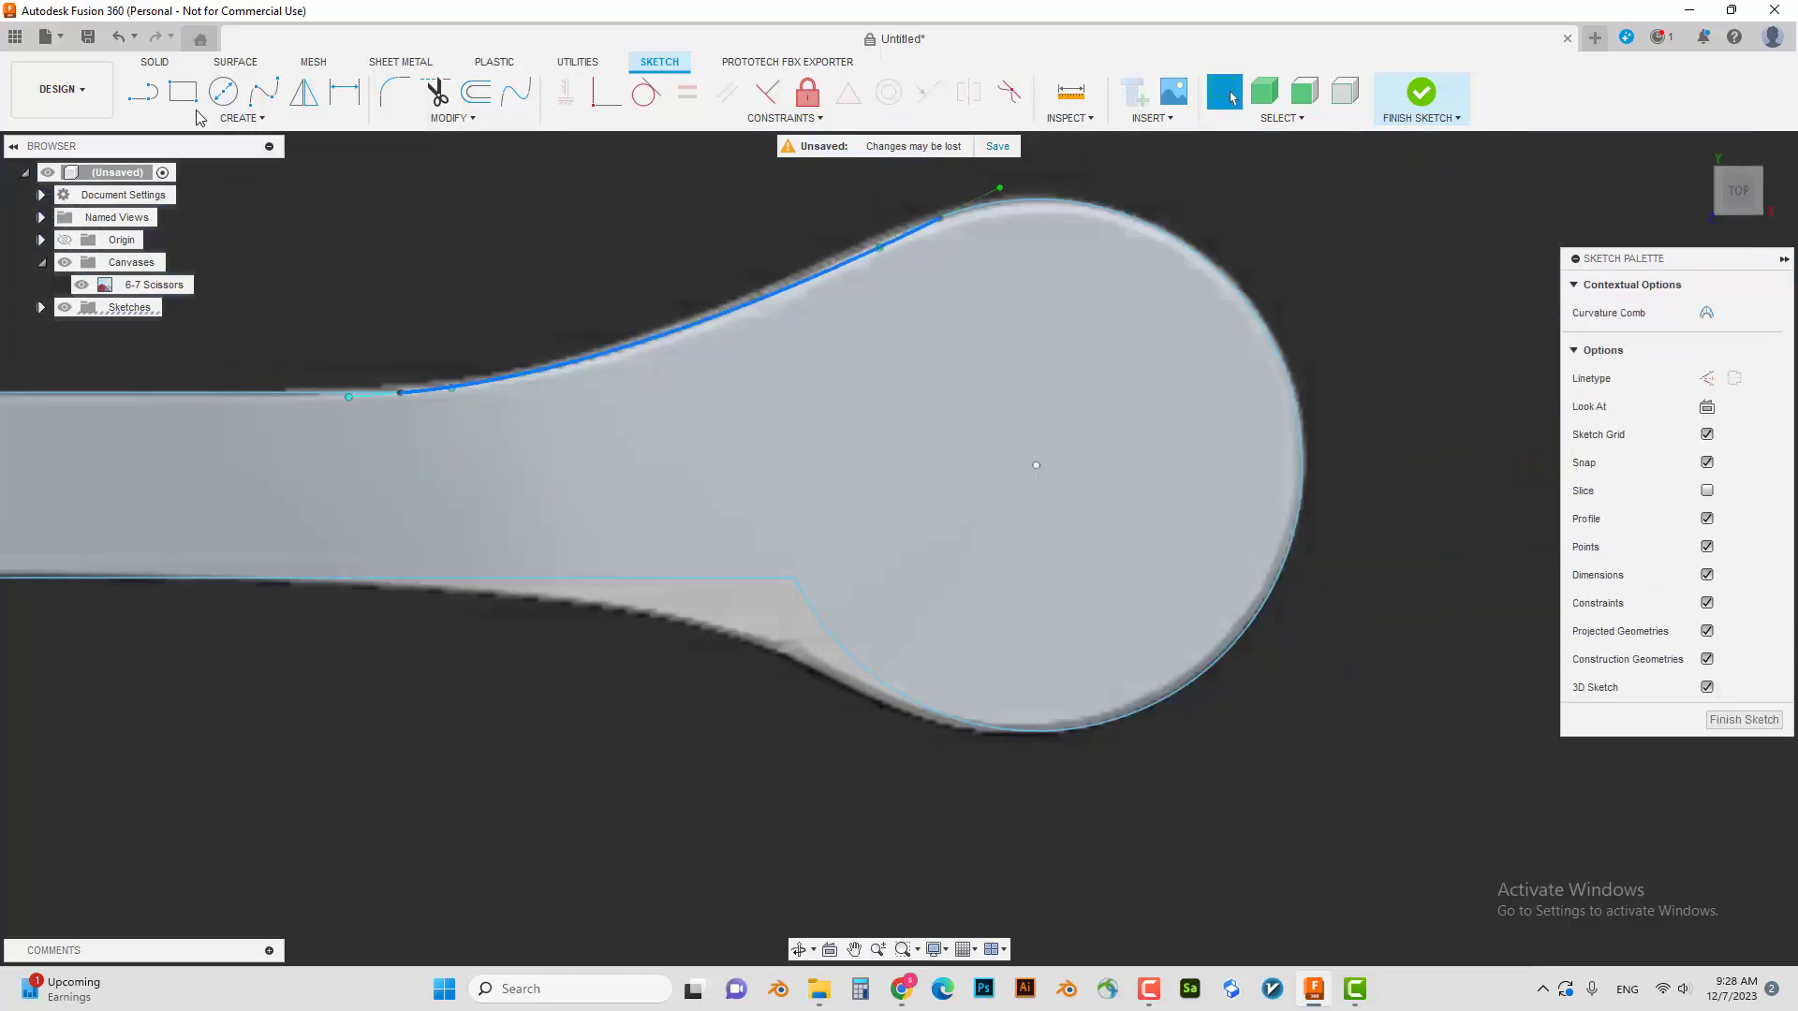
click(159, 101)
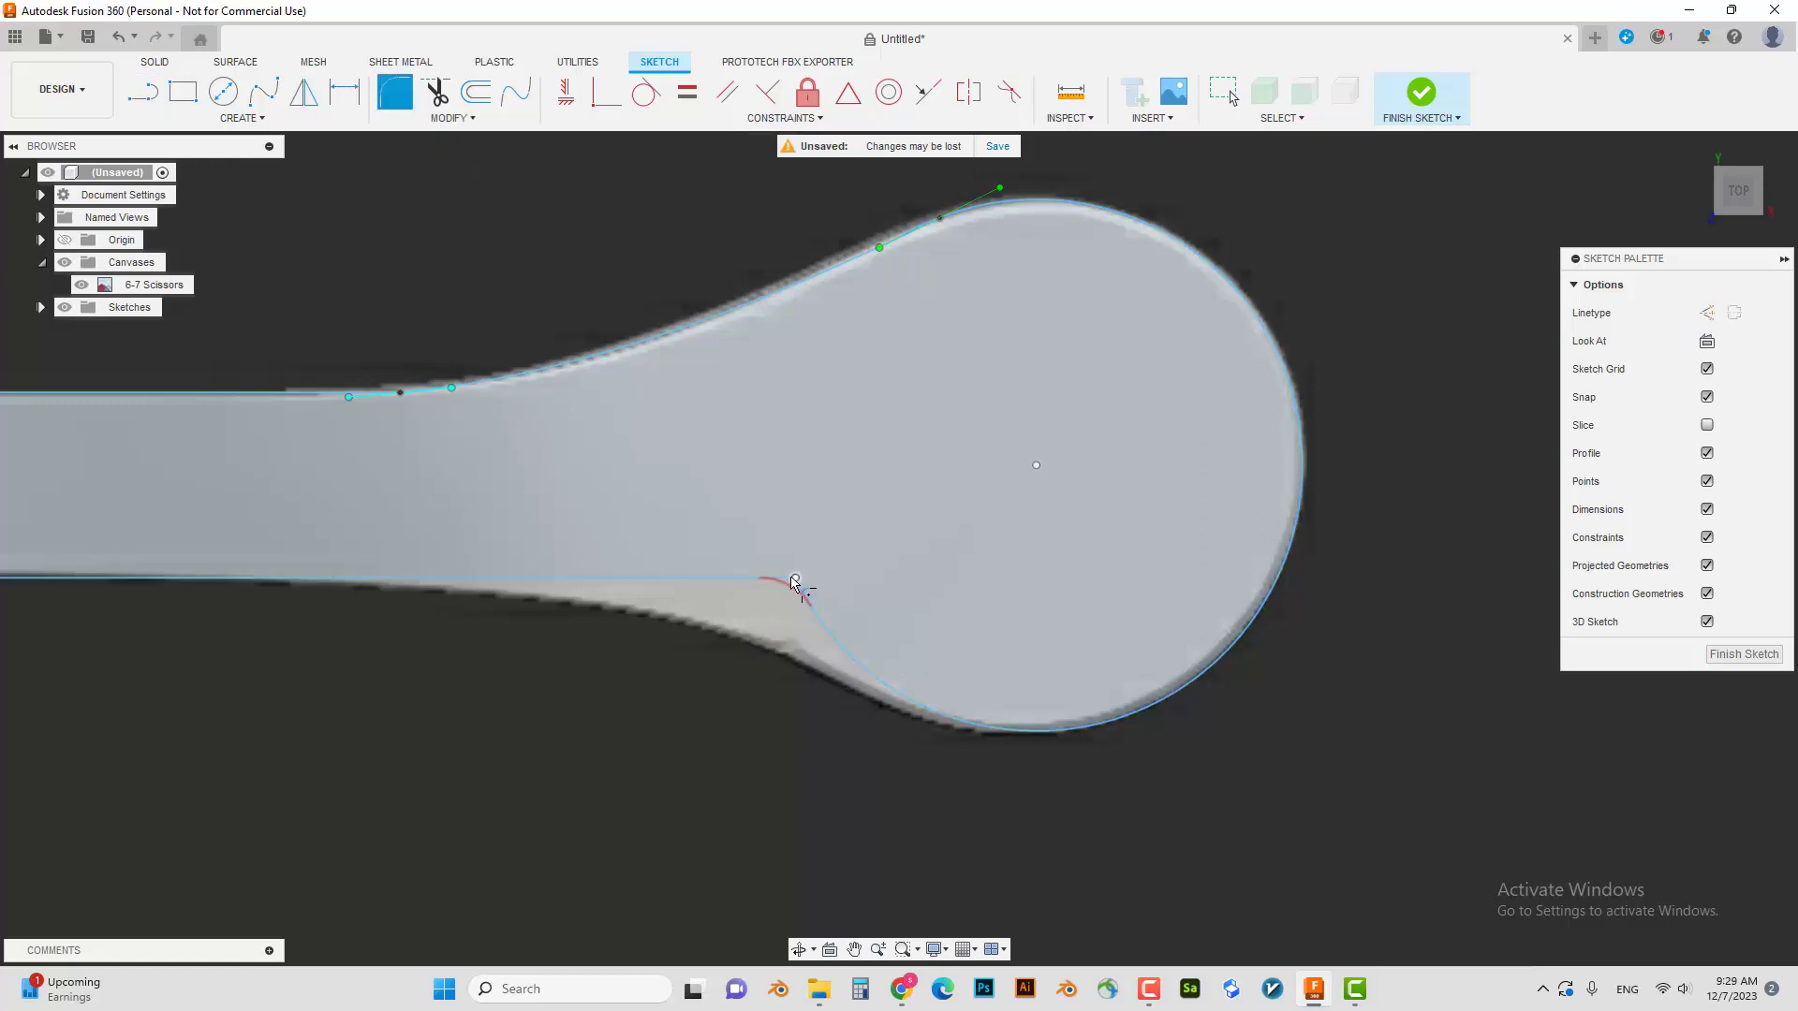
drag(795, 588, 776, 599)
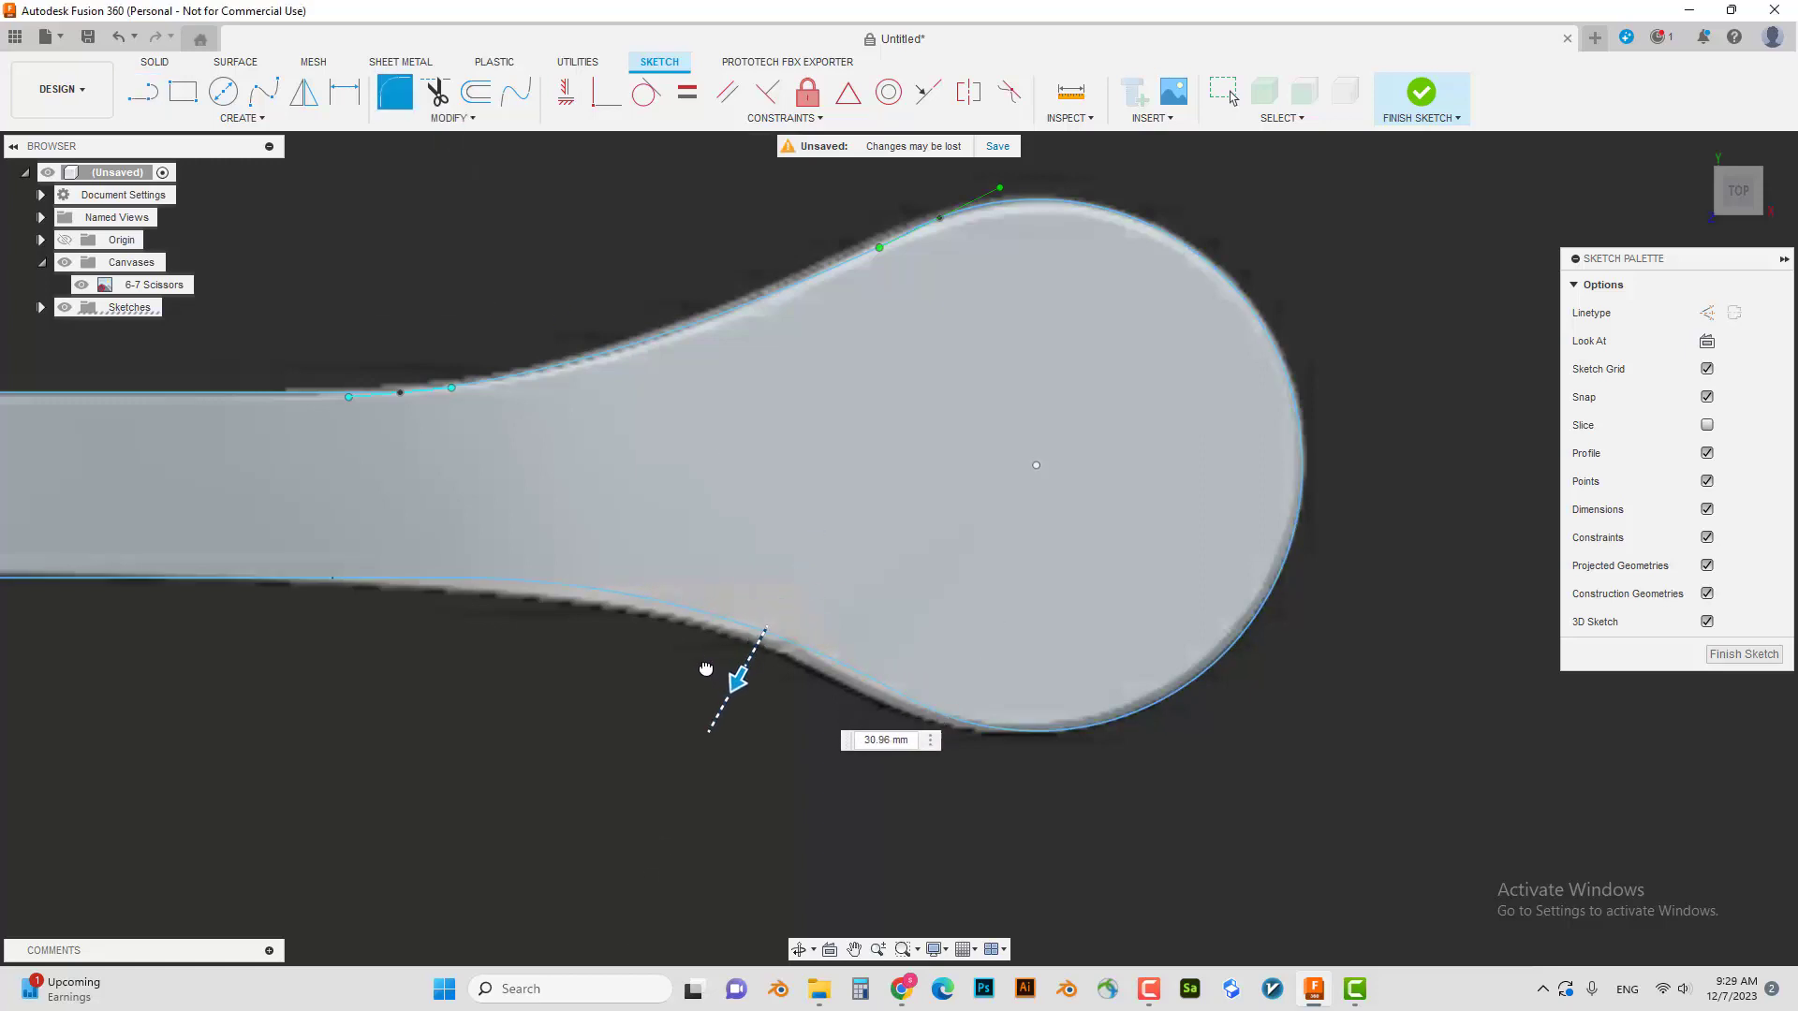
mouse_move(662, 701)
mouse_down()
mouse_move(640, 713)
mouse_move(663, 689)
mouse_up()
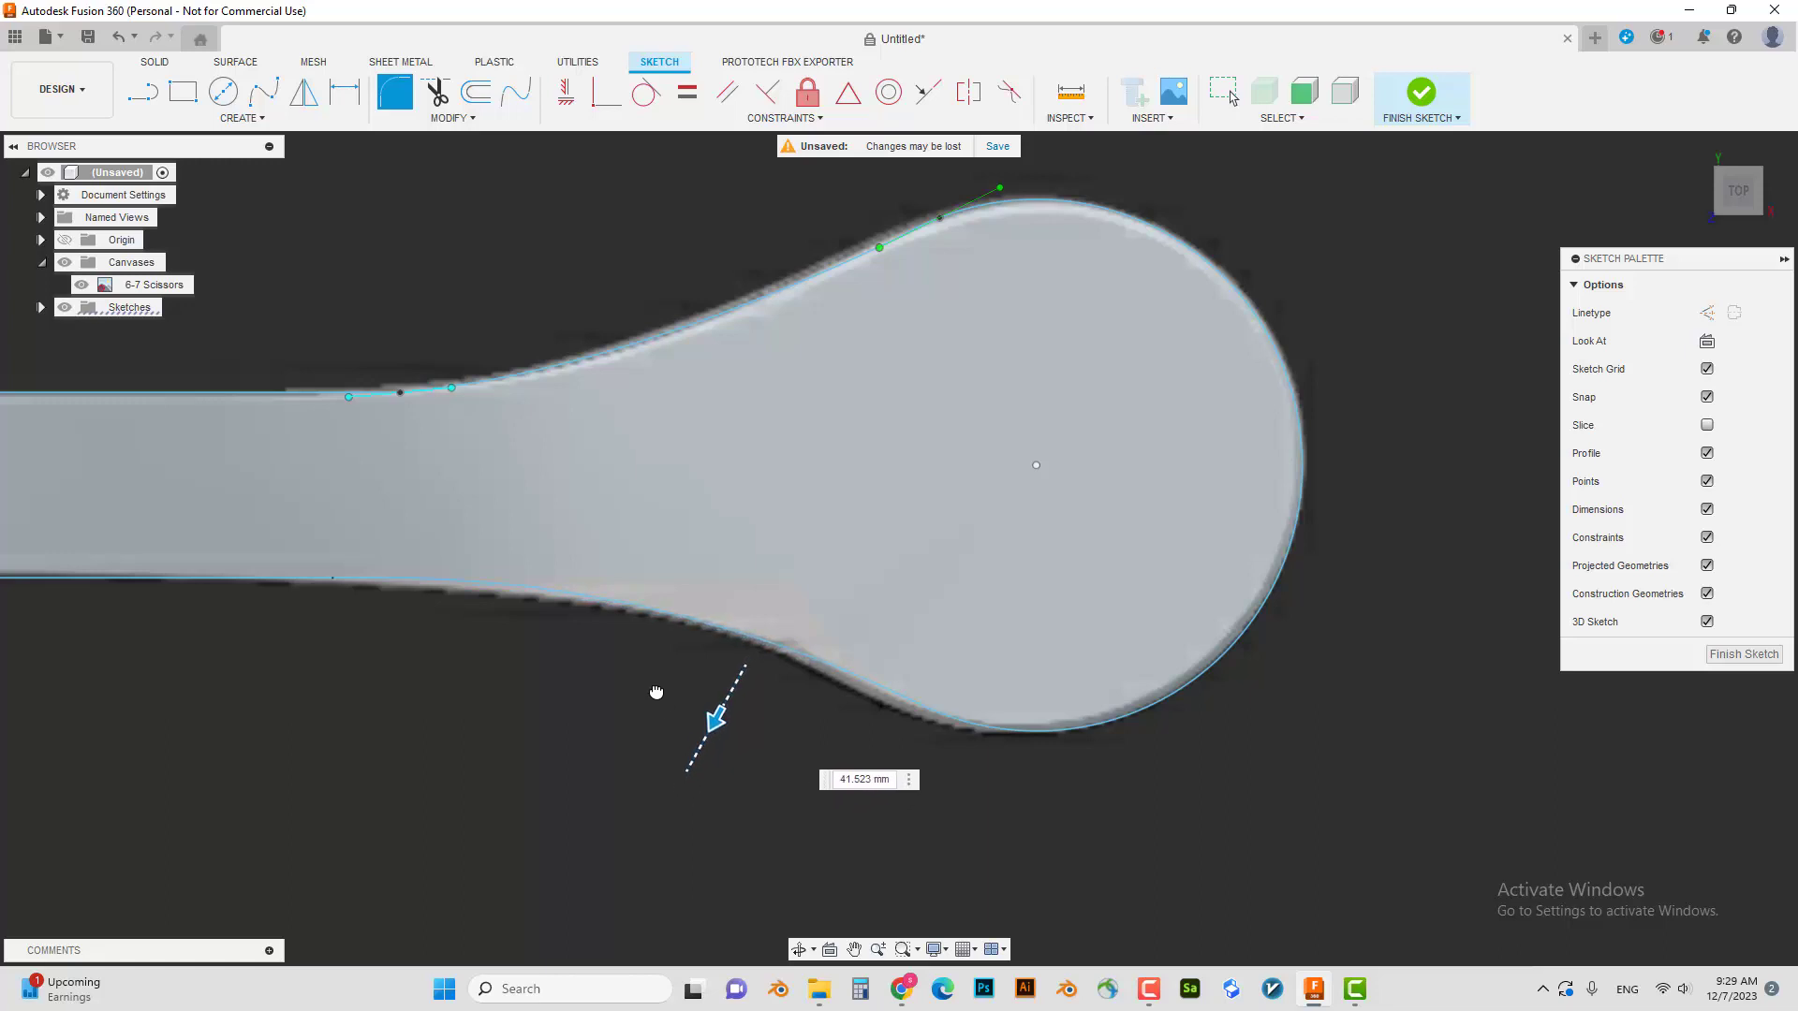
key(Return)
scroll(576, 684, down, 2)
scroll(581, 684, down, 3)
scroll(693, 693, down, 2)
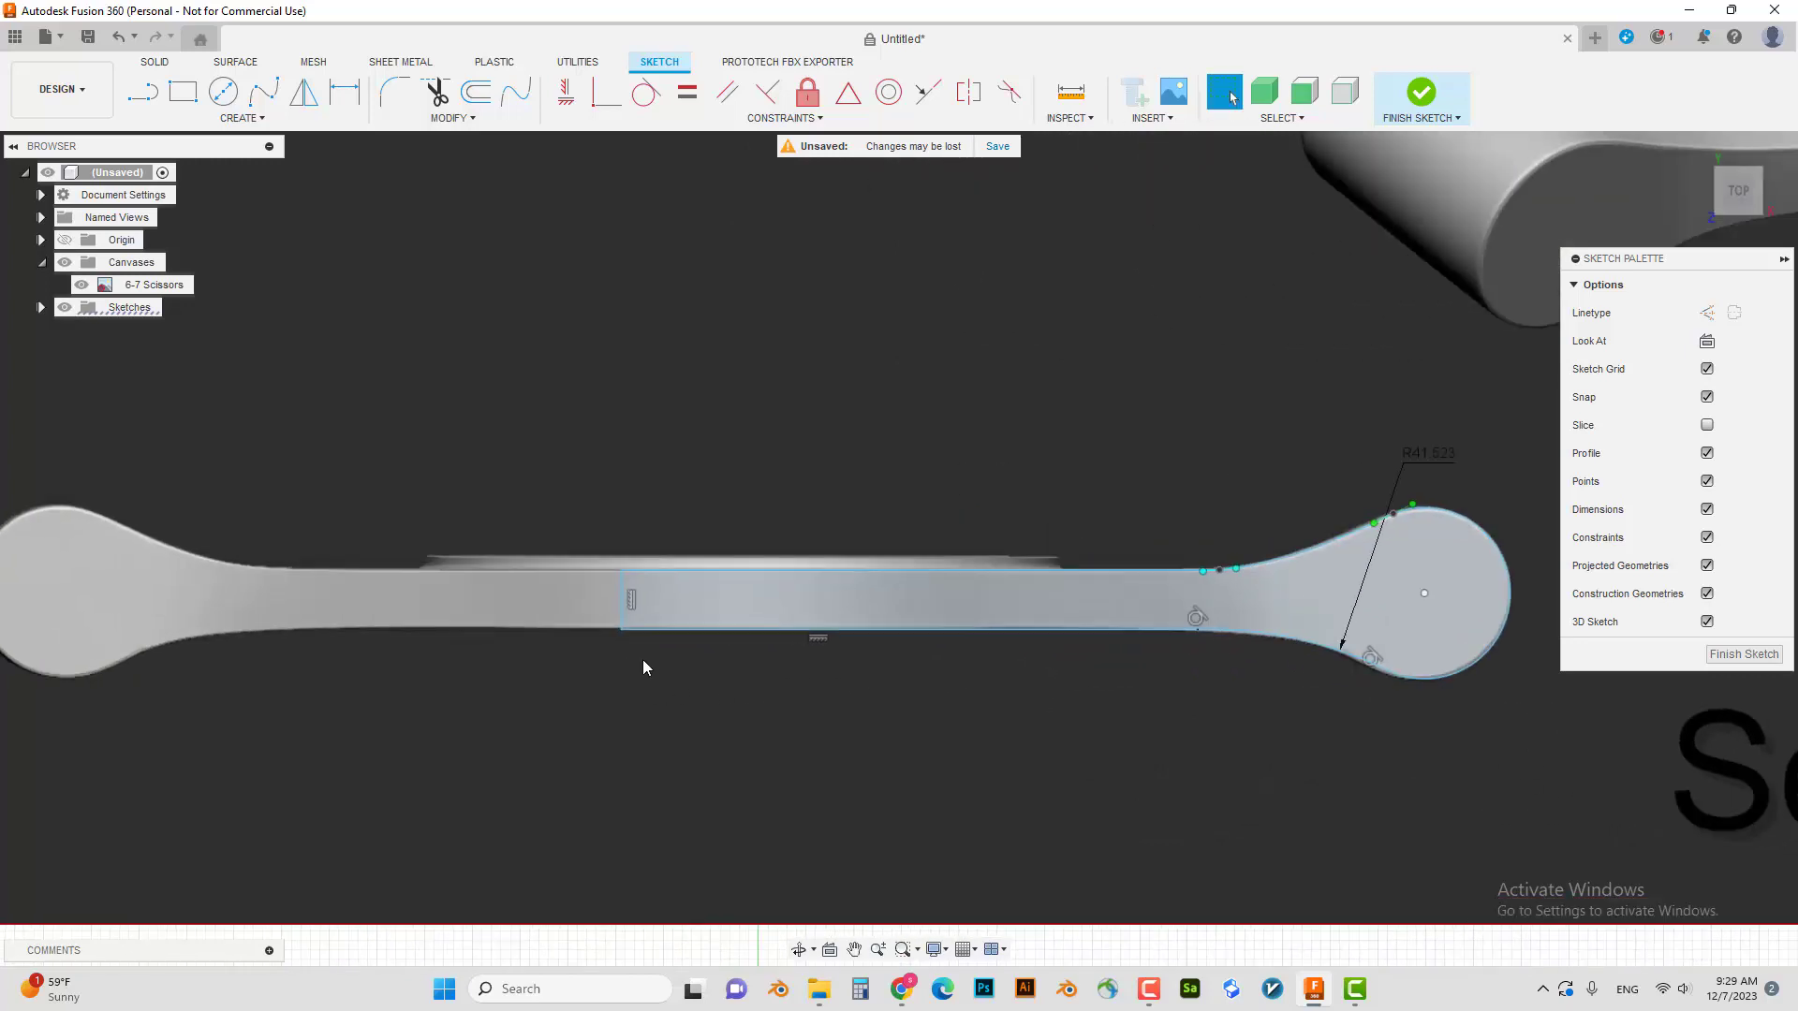
- Reframe the sketch and select the connected handle outline to check it is closed
scroll(642, 659, down, 2)
mouse_move(686, 657)
middle_down()
mouse_move(585, 665)
mouse_move(746, 665)
middle_up()
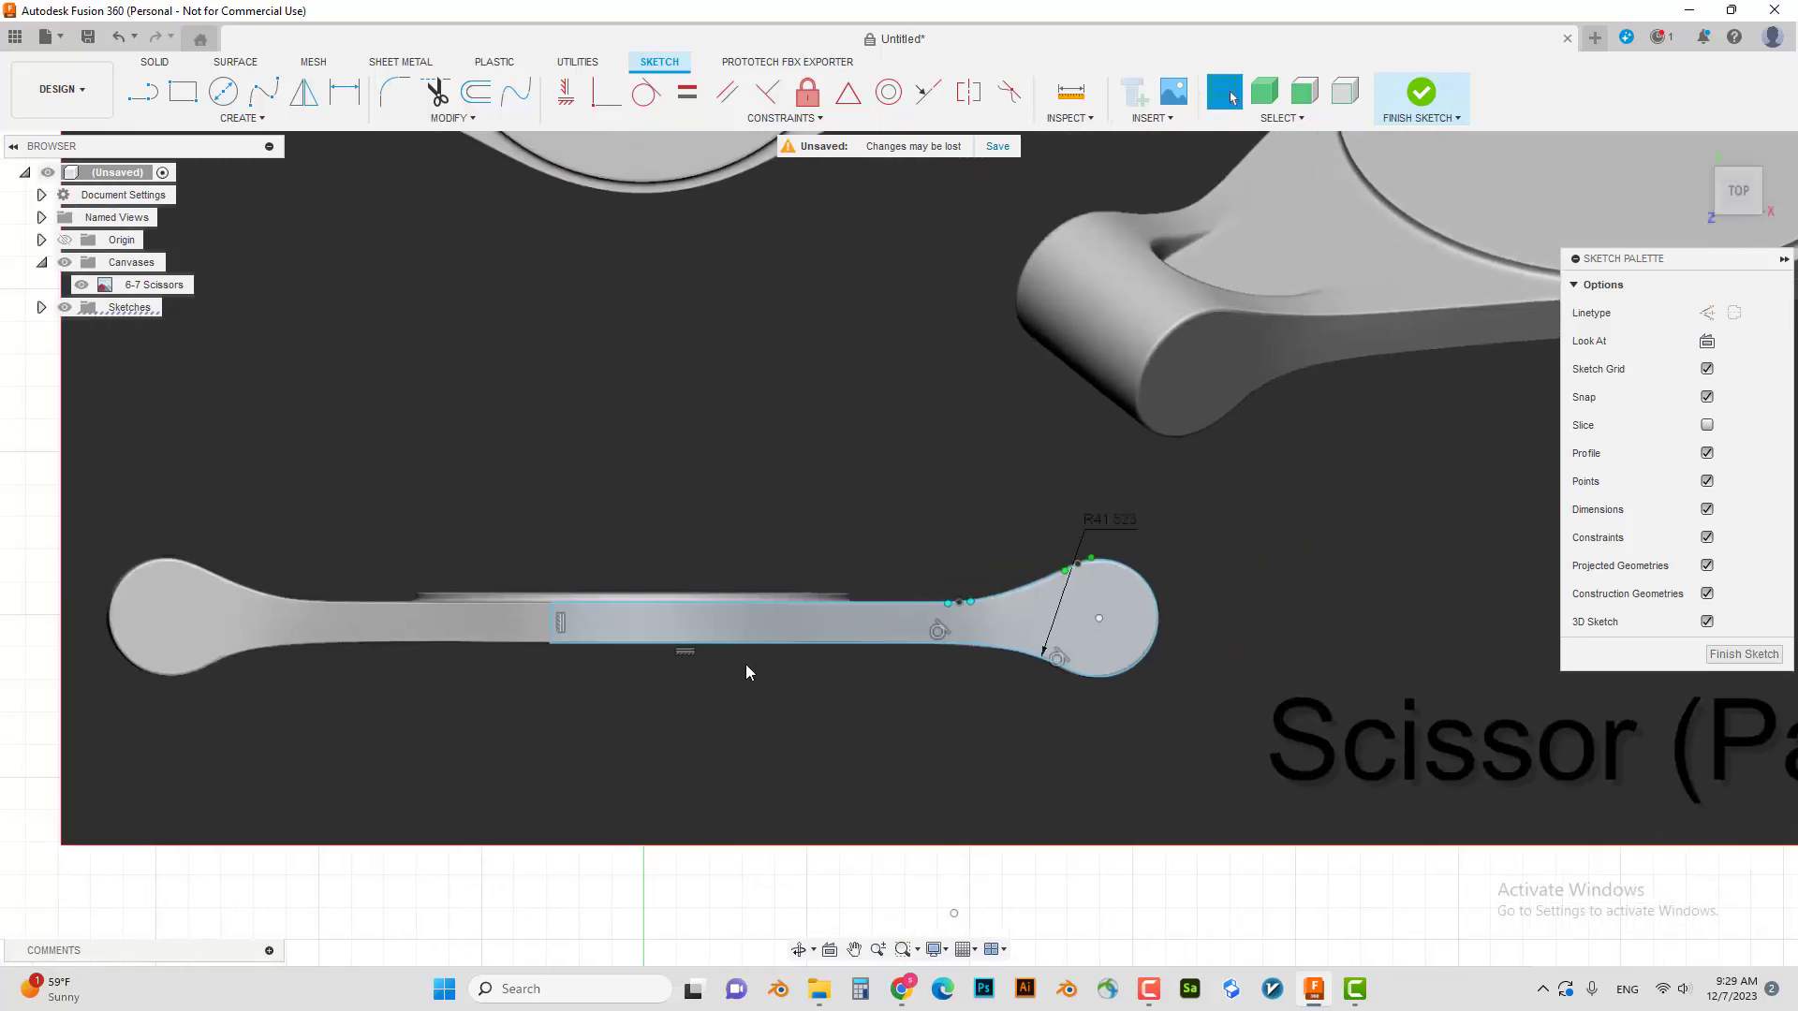
mouse_move(849, 496)
middle_down()
mouse_move(682, 525)
mouse_move(674, 470)
middle_up()
scroll(813, 474, up, 2)
double_click(1234, 525)
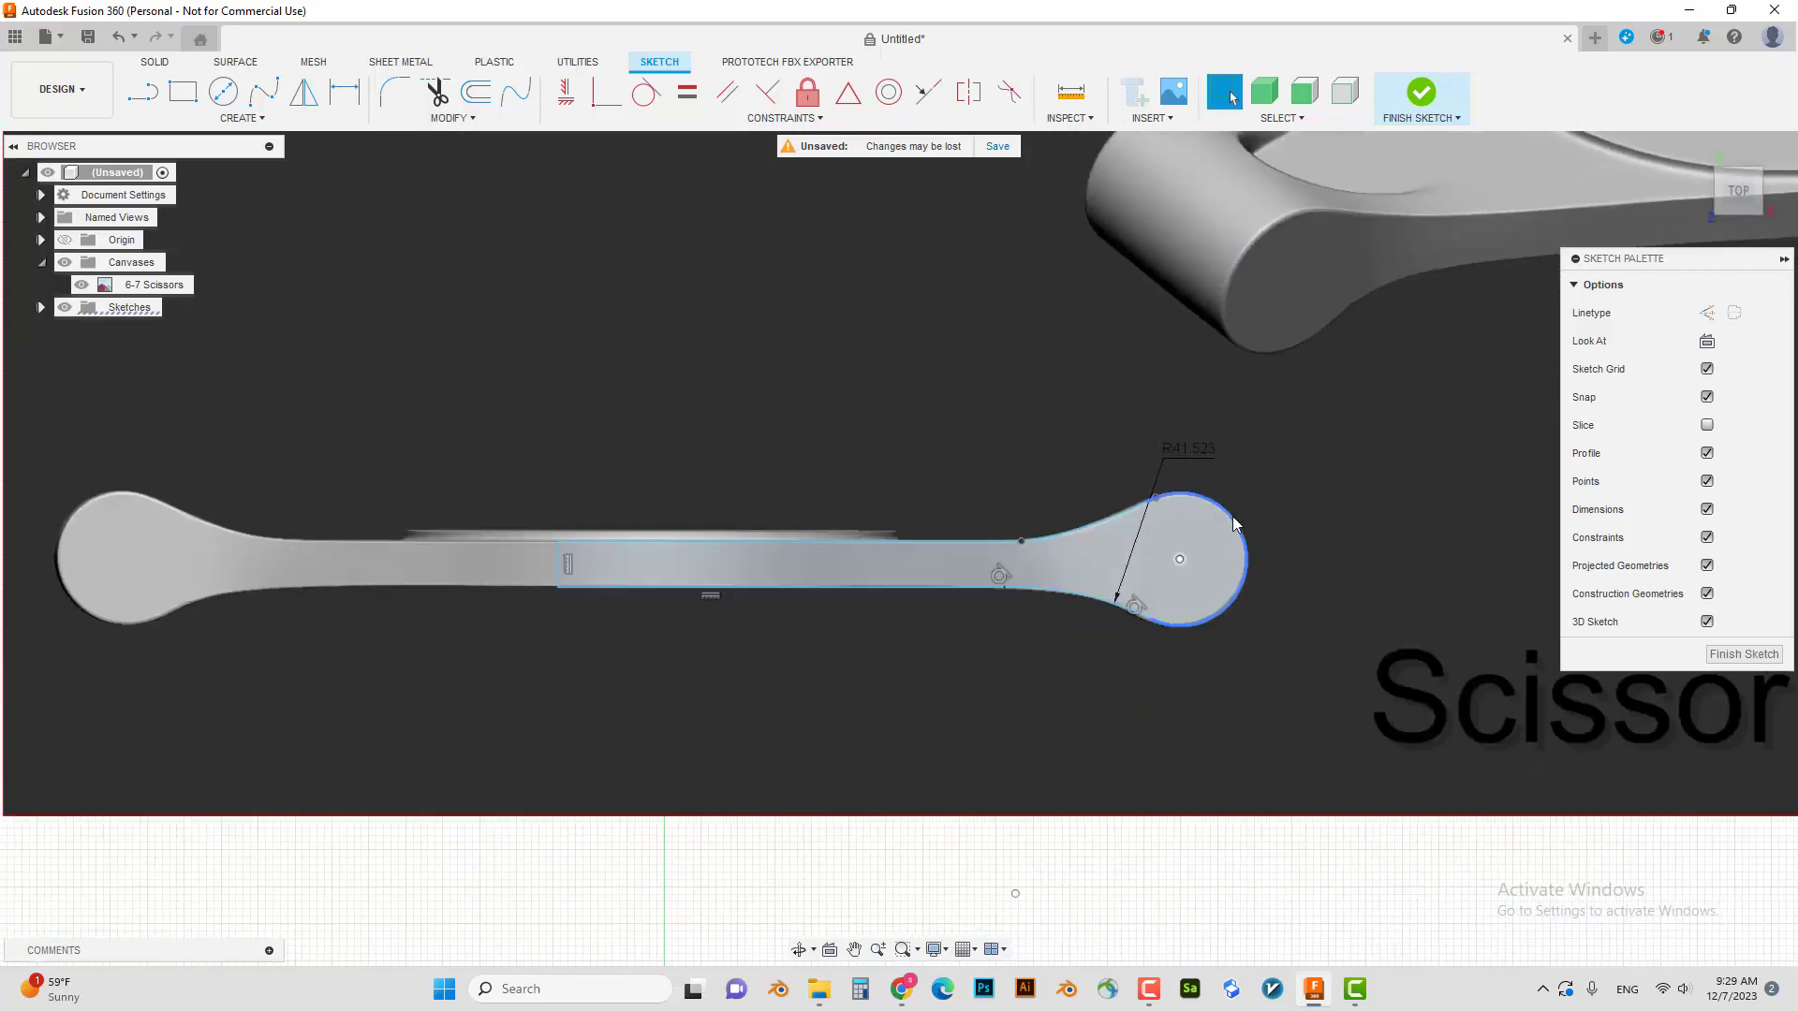
click(774, 406)
scroll(589, 468, up, 1)
scroll(598, 465, down, 2)
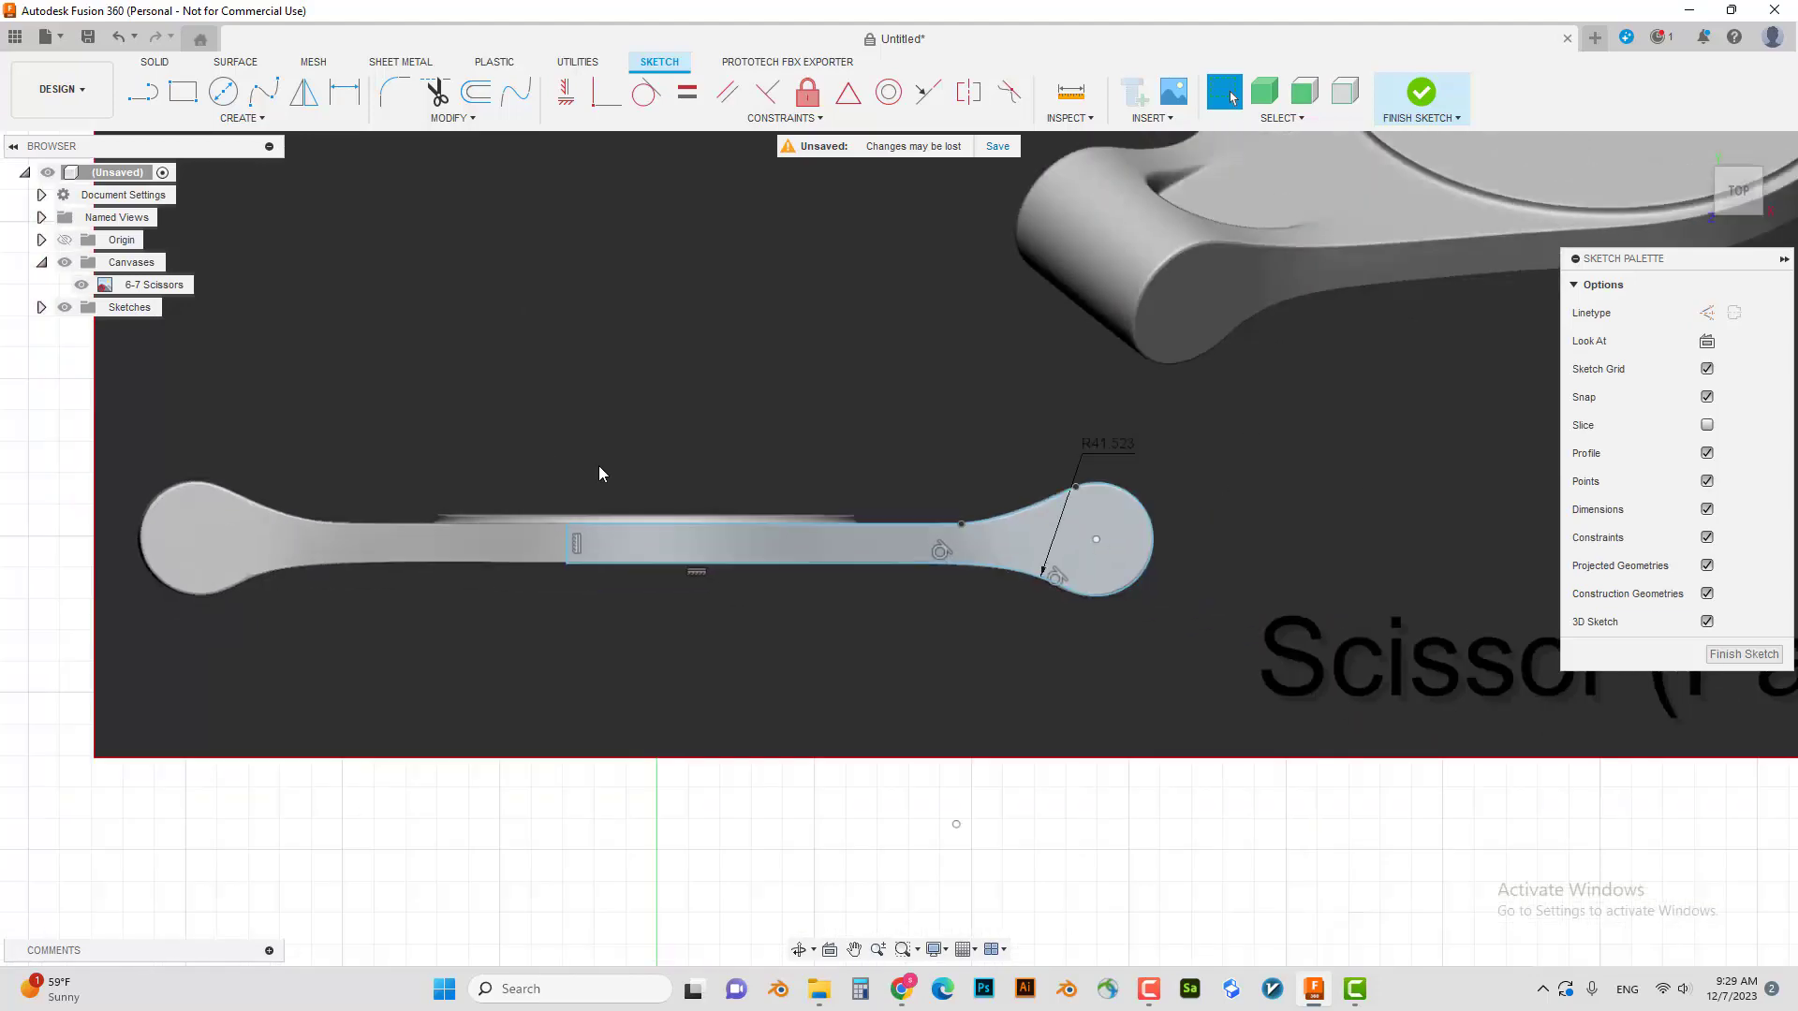
middle_drag(598, 465, 578, 446)
scroll(580, 453, up, 1)
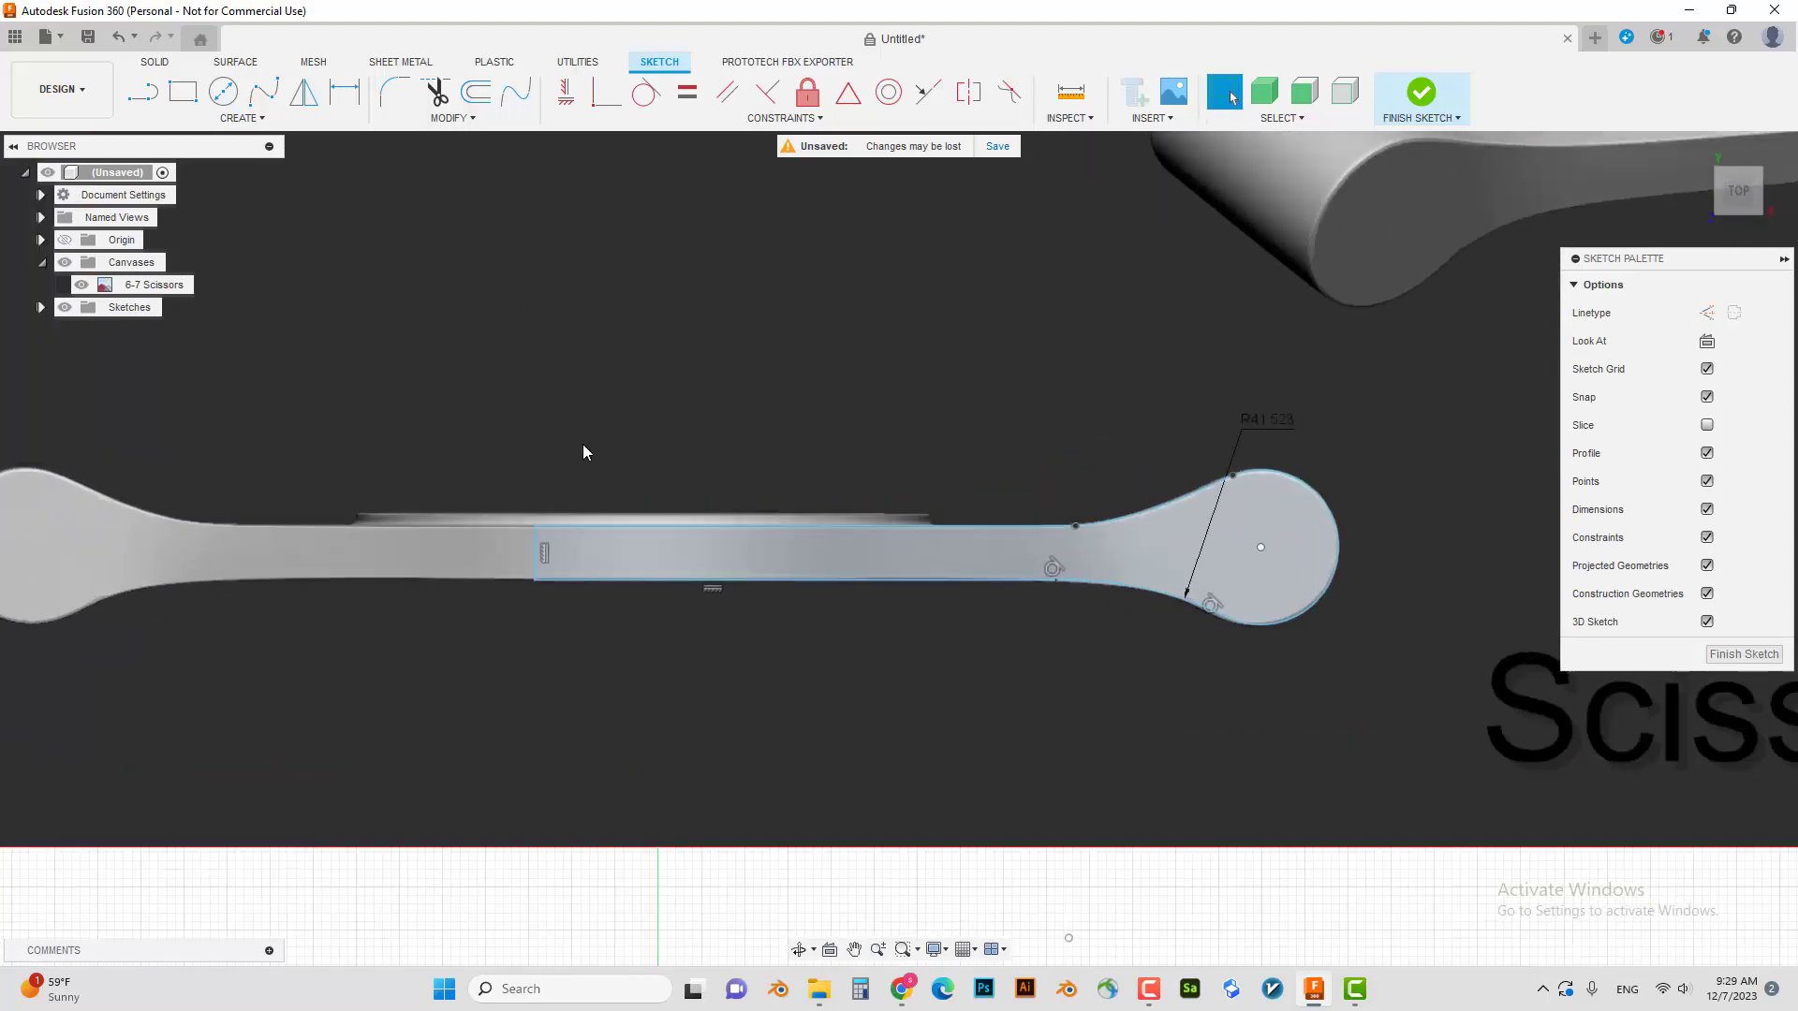
scroll(582, 443, down, 2)
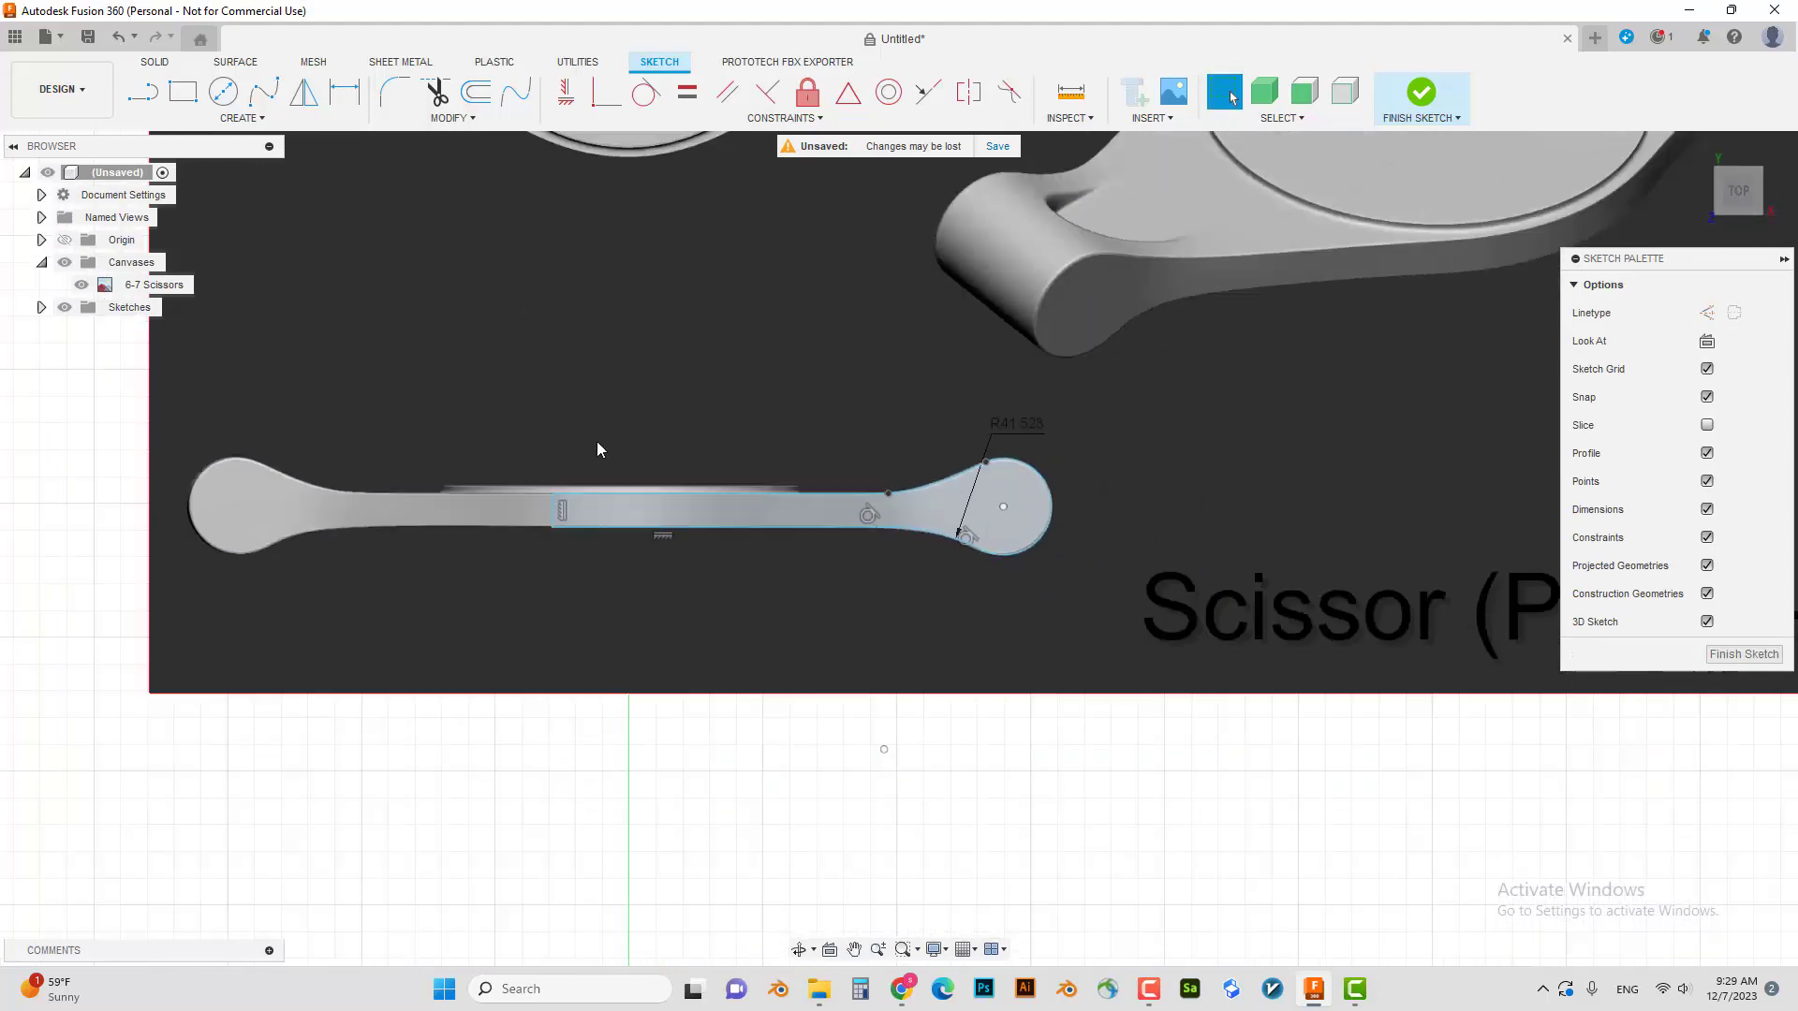
- Extrude the closed handle profile 28.482 mm into a new solid body
key(e)
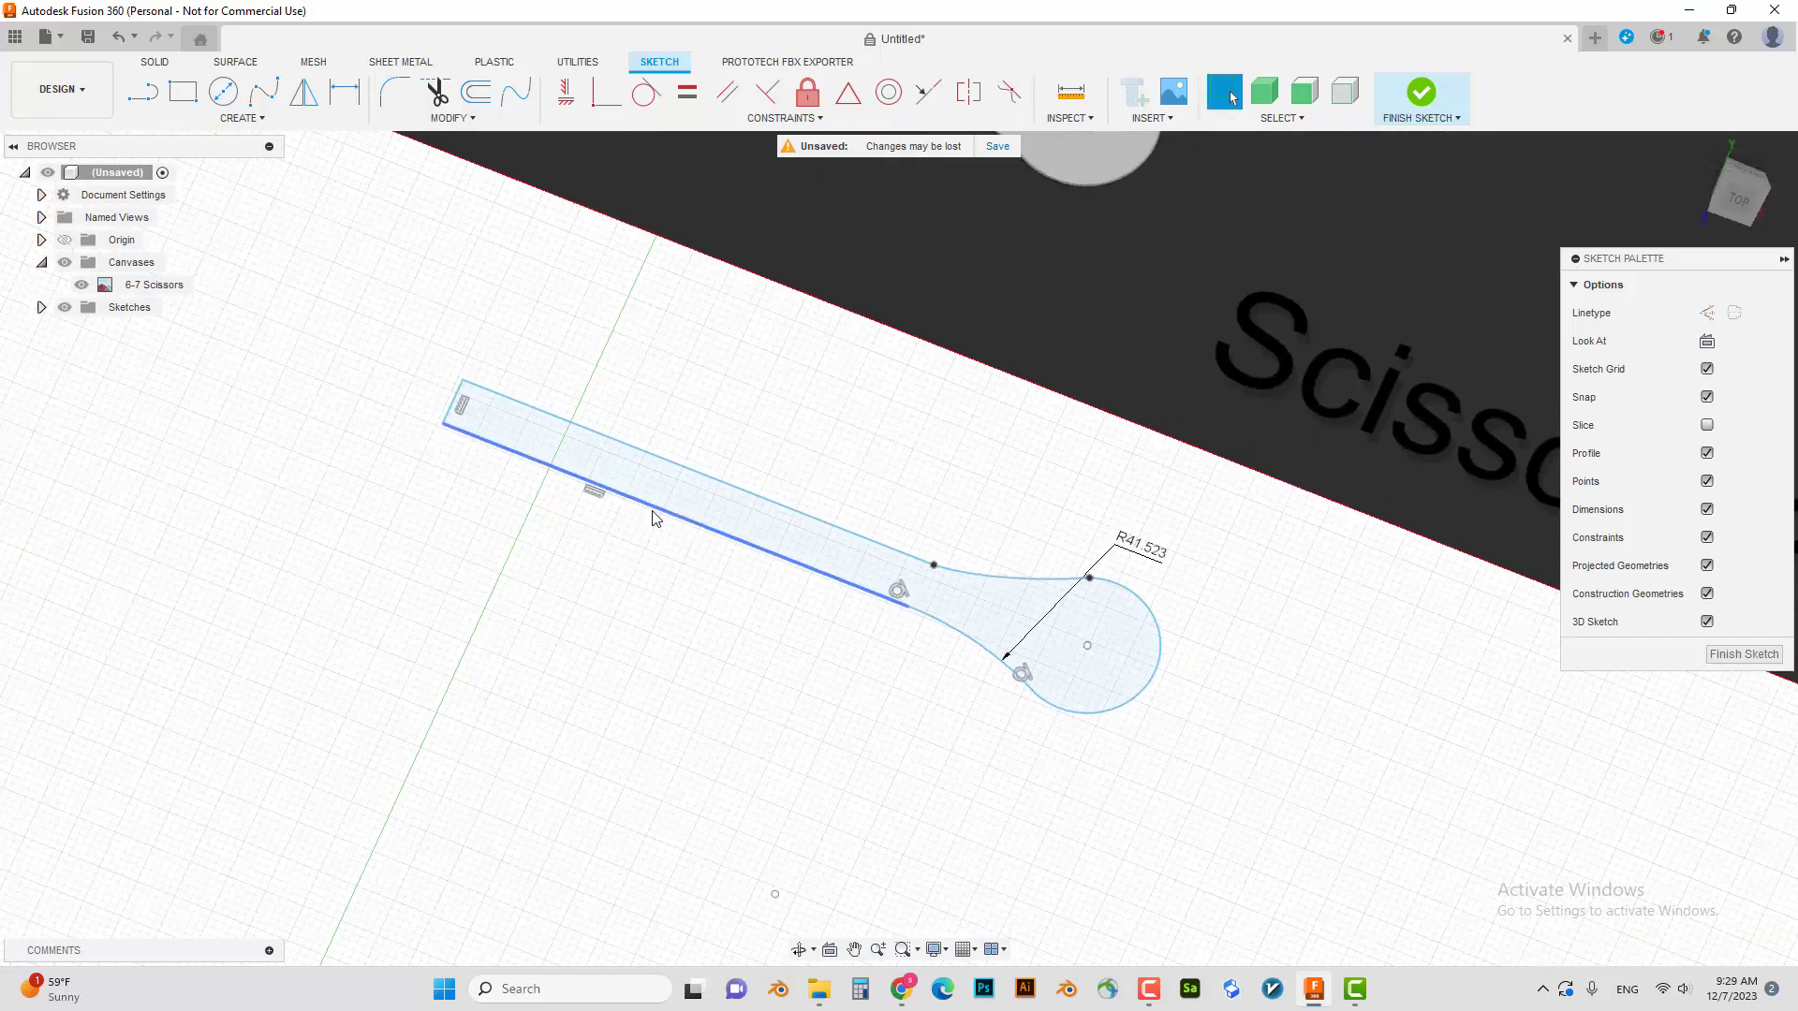
click(725, 514)
drag(811, 555, 807, 323)
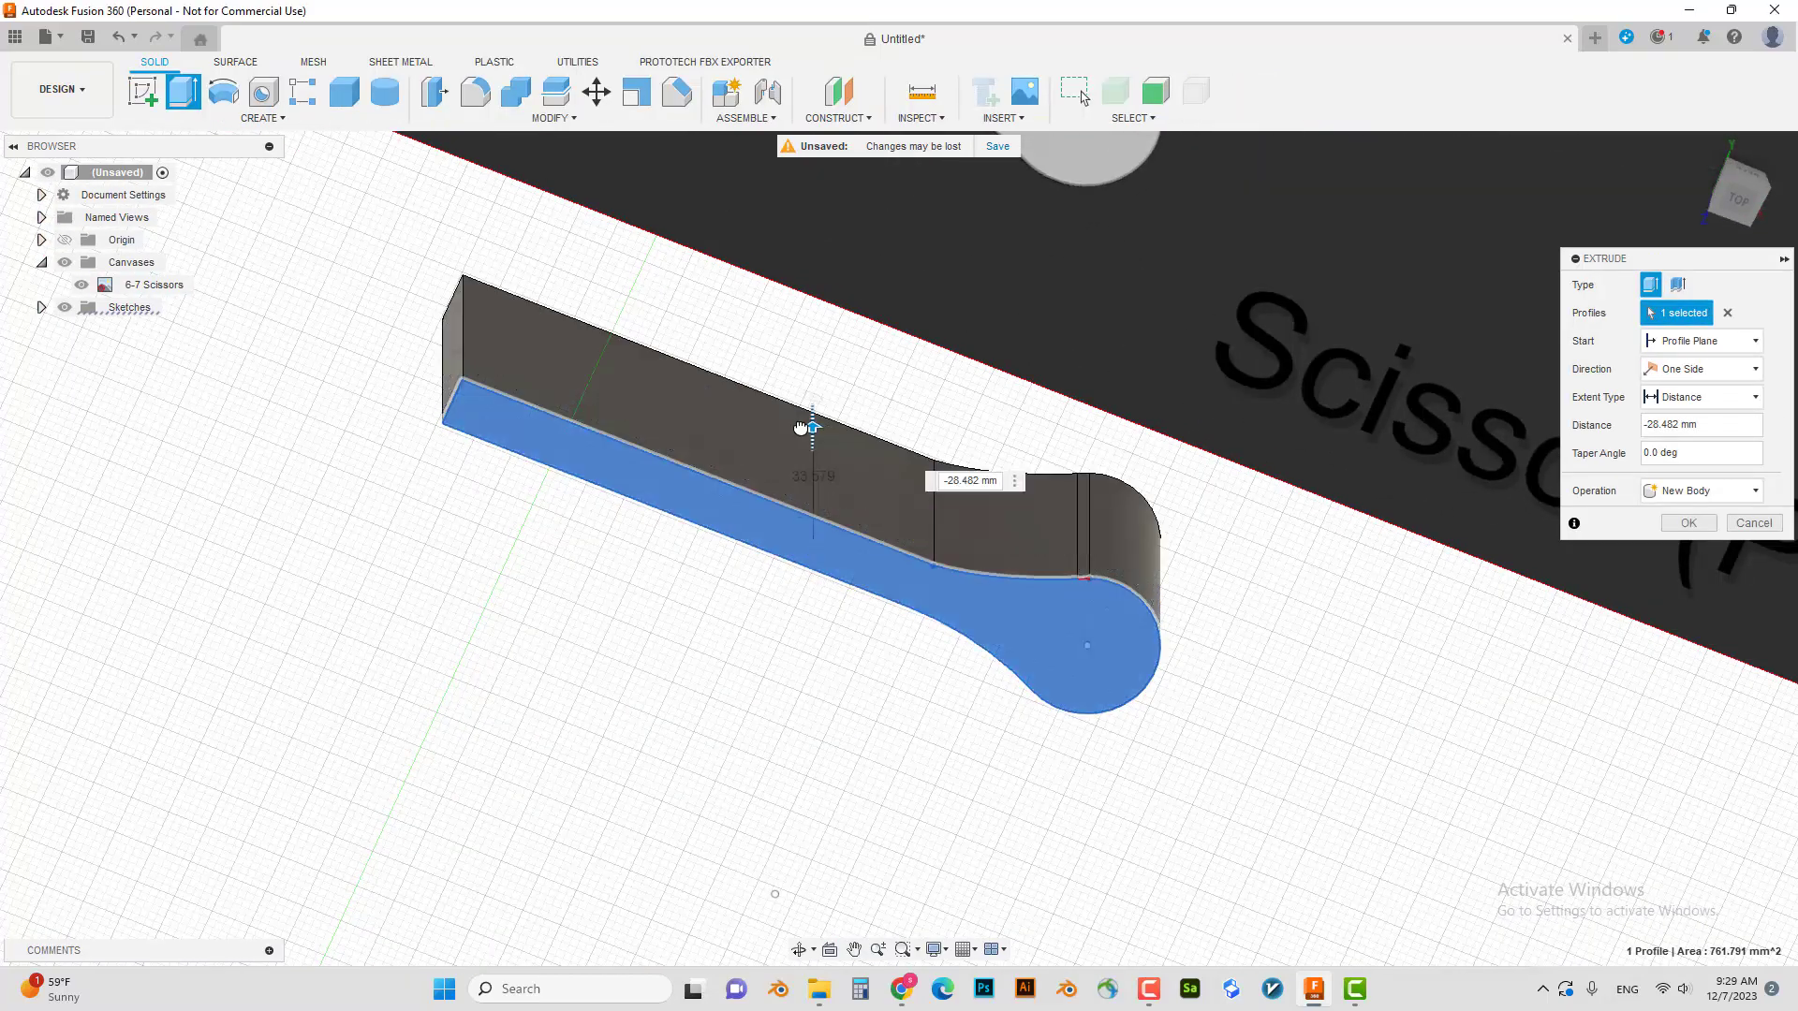
key(Return)
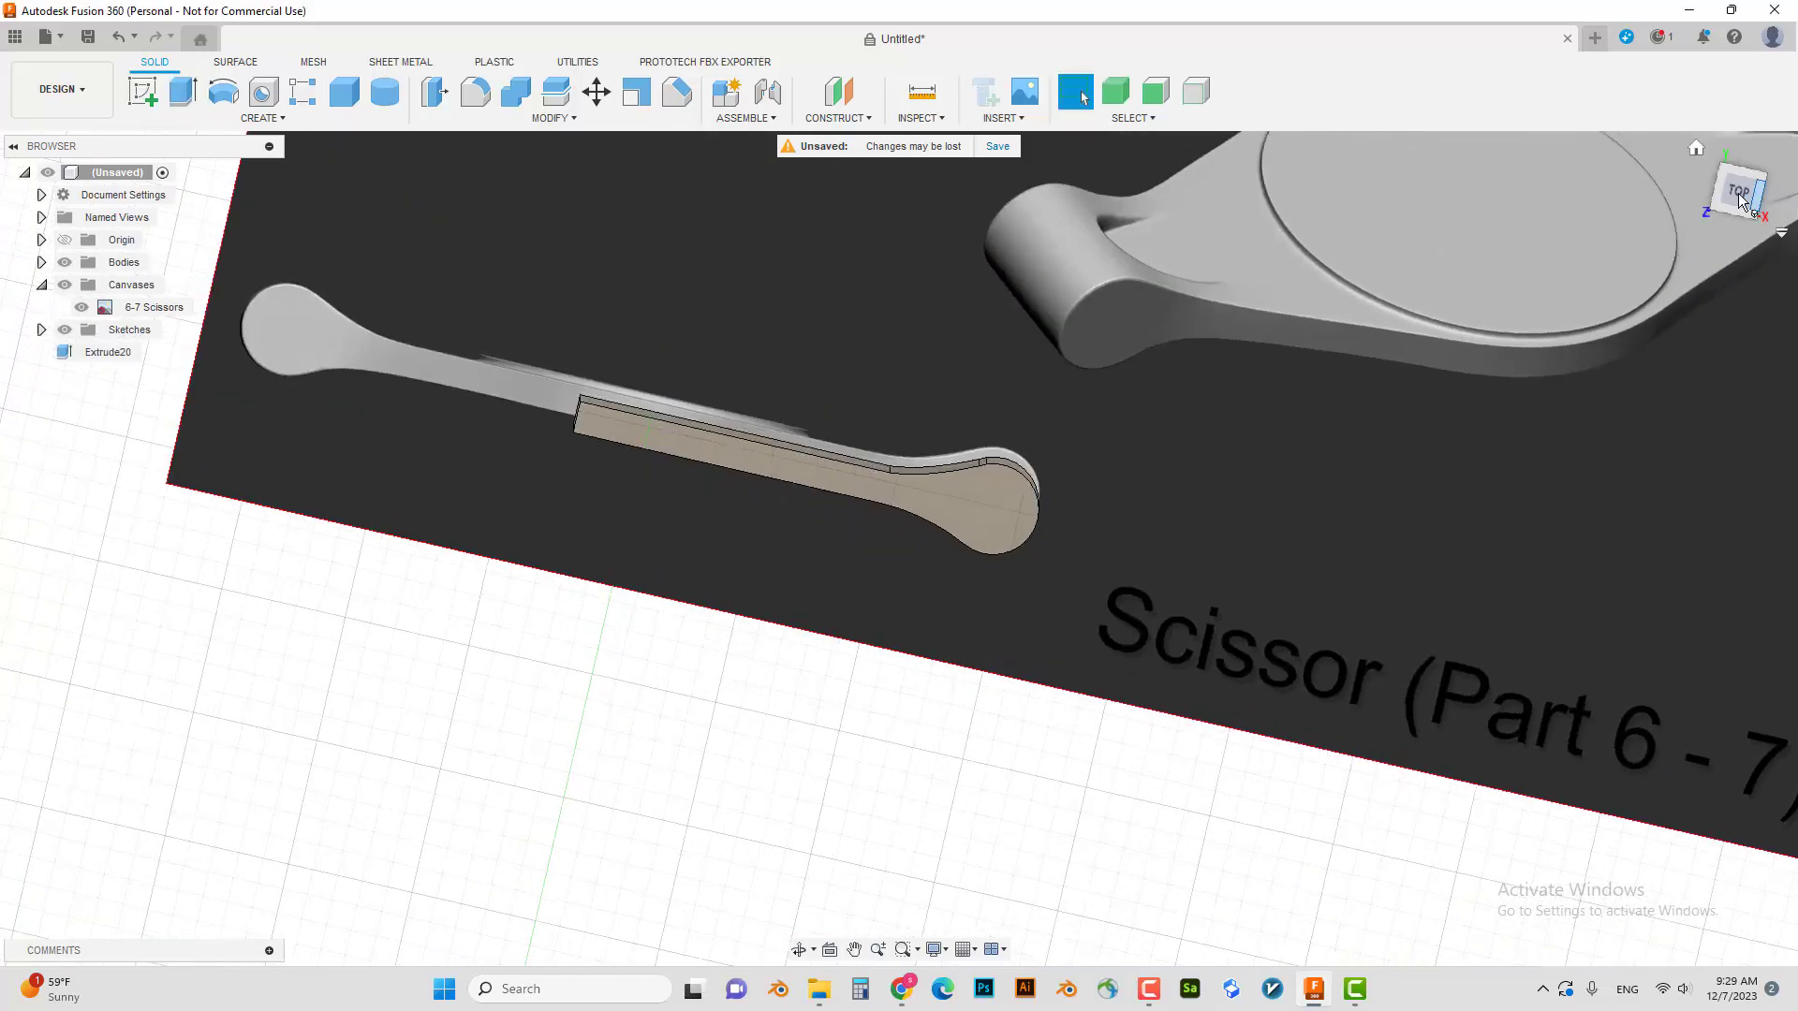
- From the top view, create a copy of the handle body moved about 66 mm left
click(1740, 201)
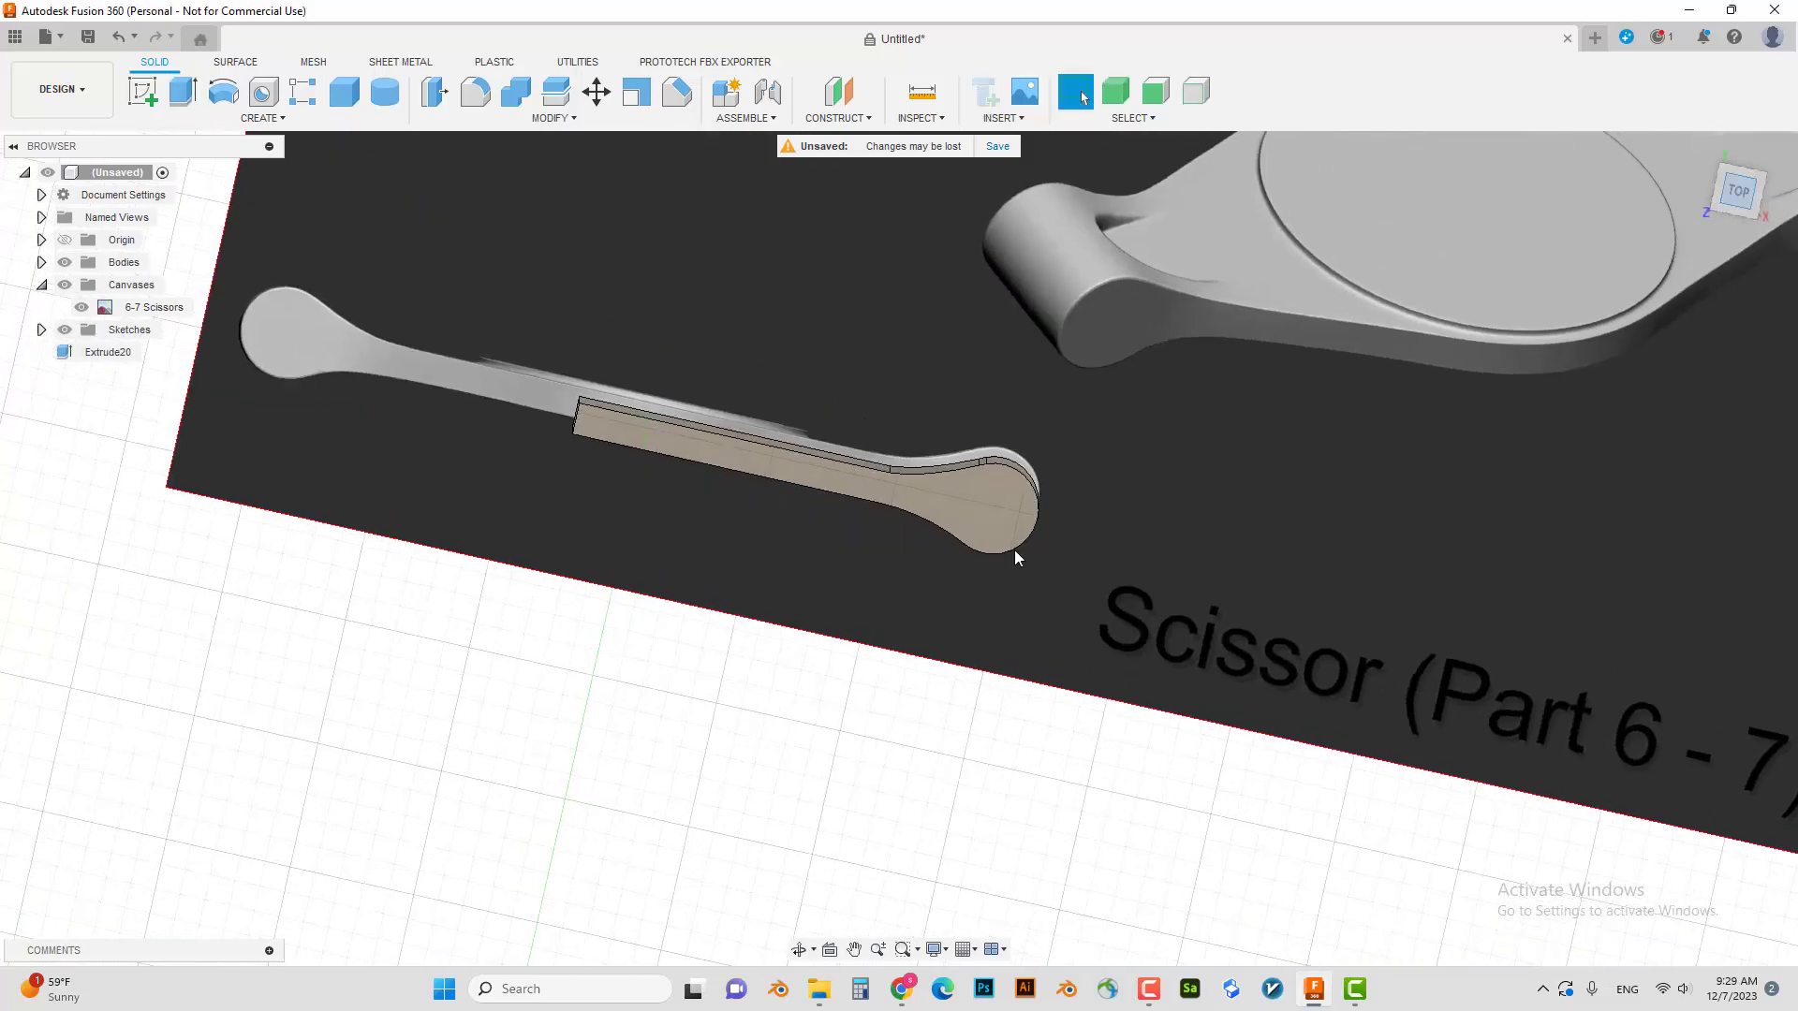
scroll(576, 609, up, 3)
scroll(578, 613, down, 2)
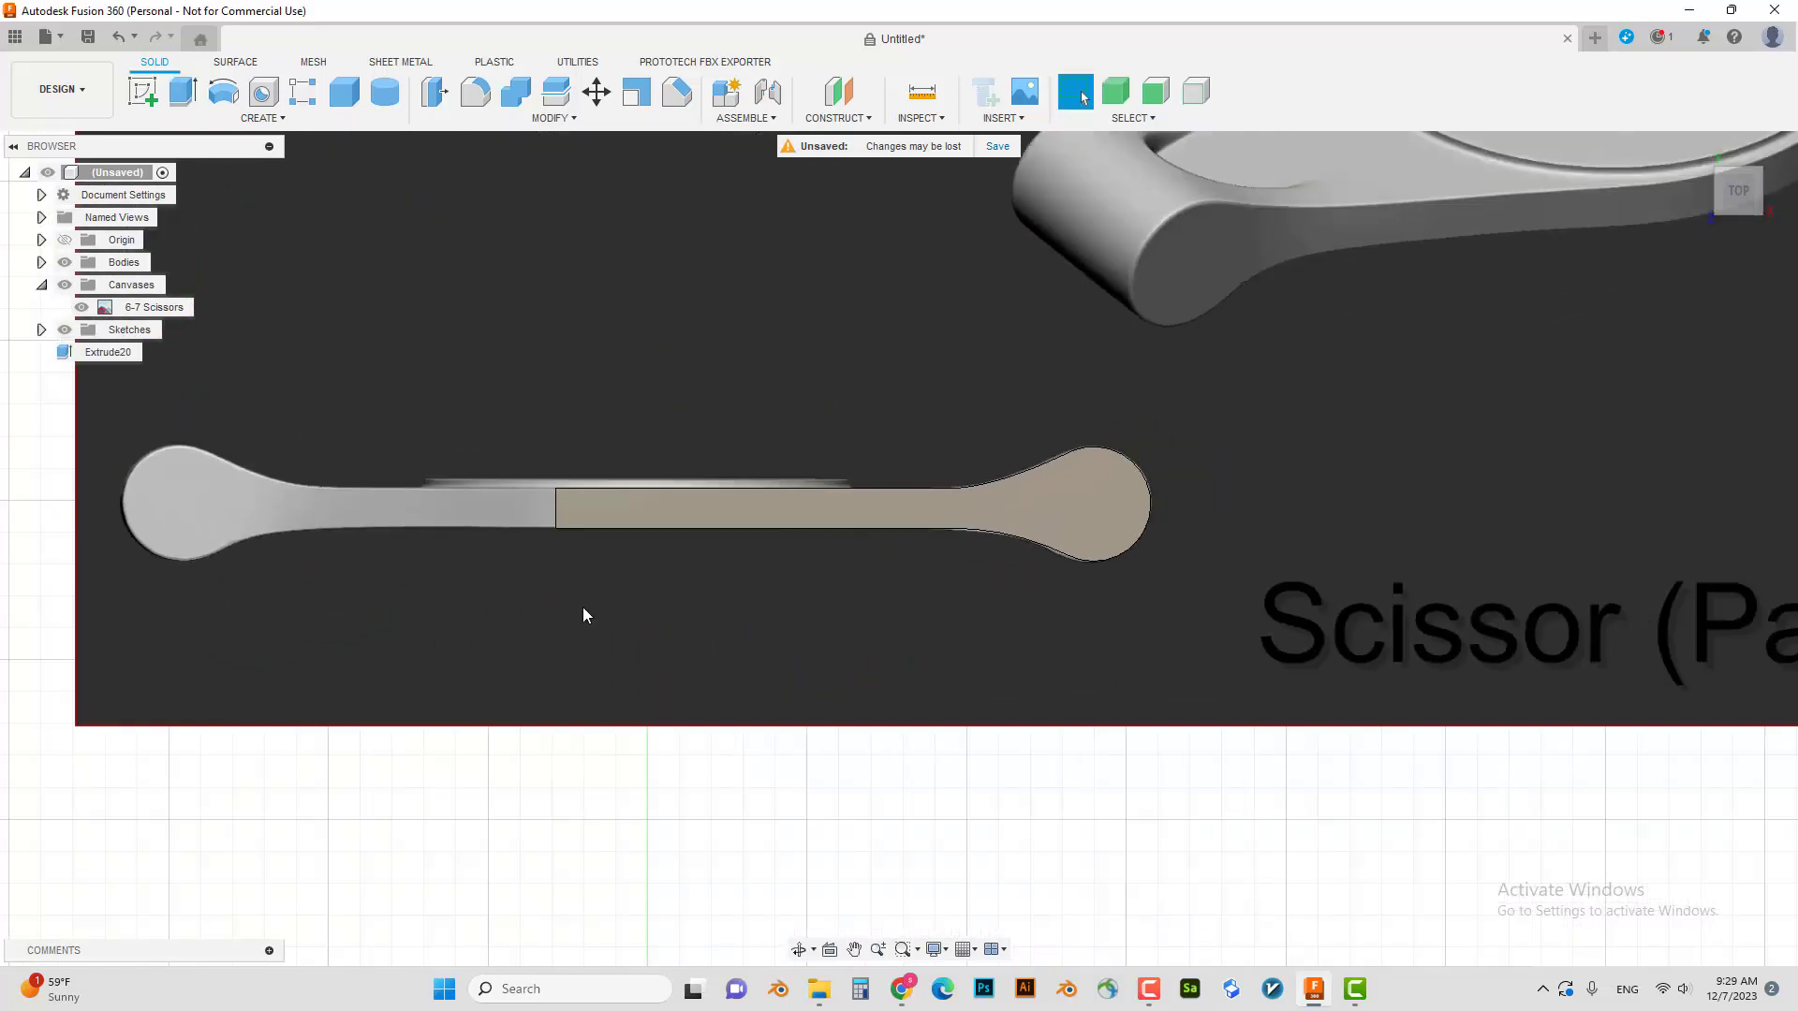
scroll(580, 613, down, 1)
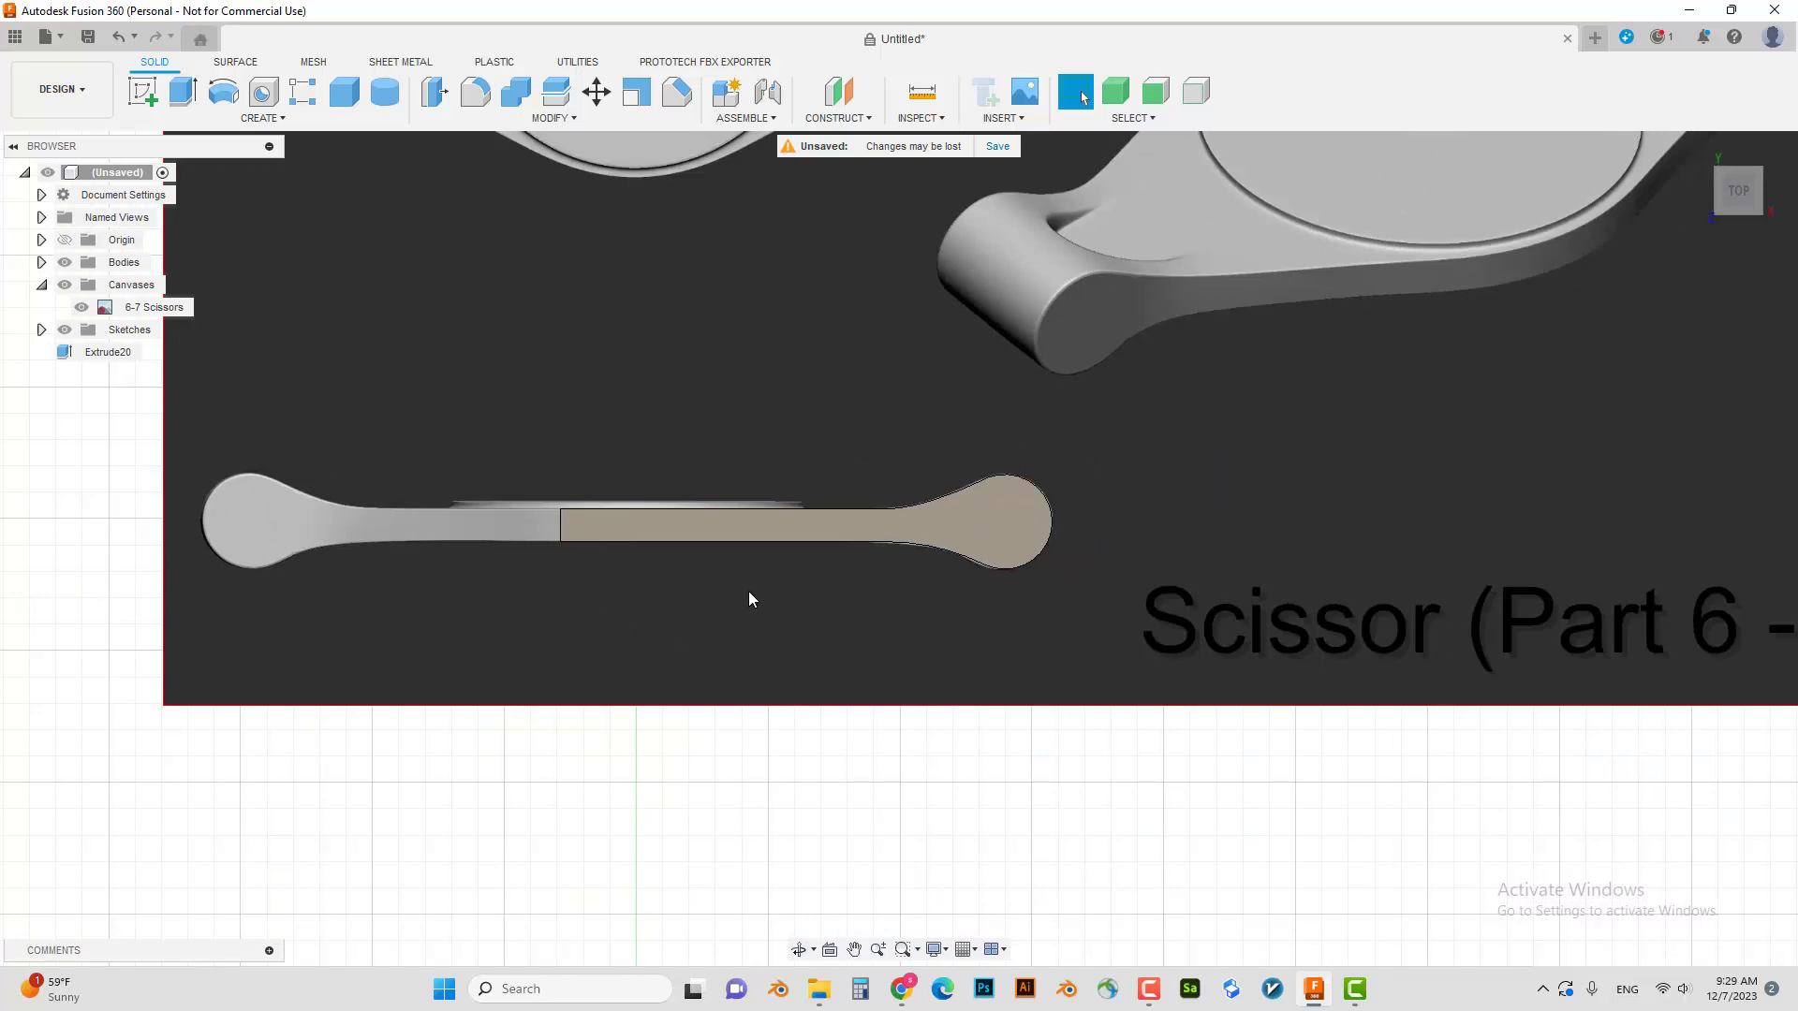
middle_drag(750, 599, 783, 600)
key(m)
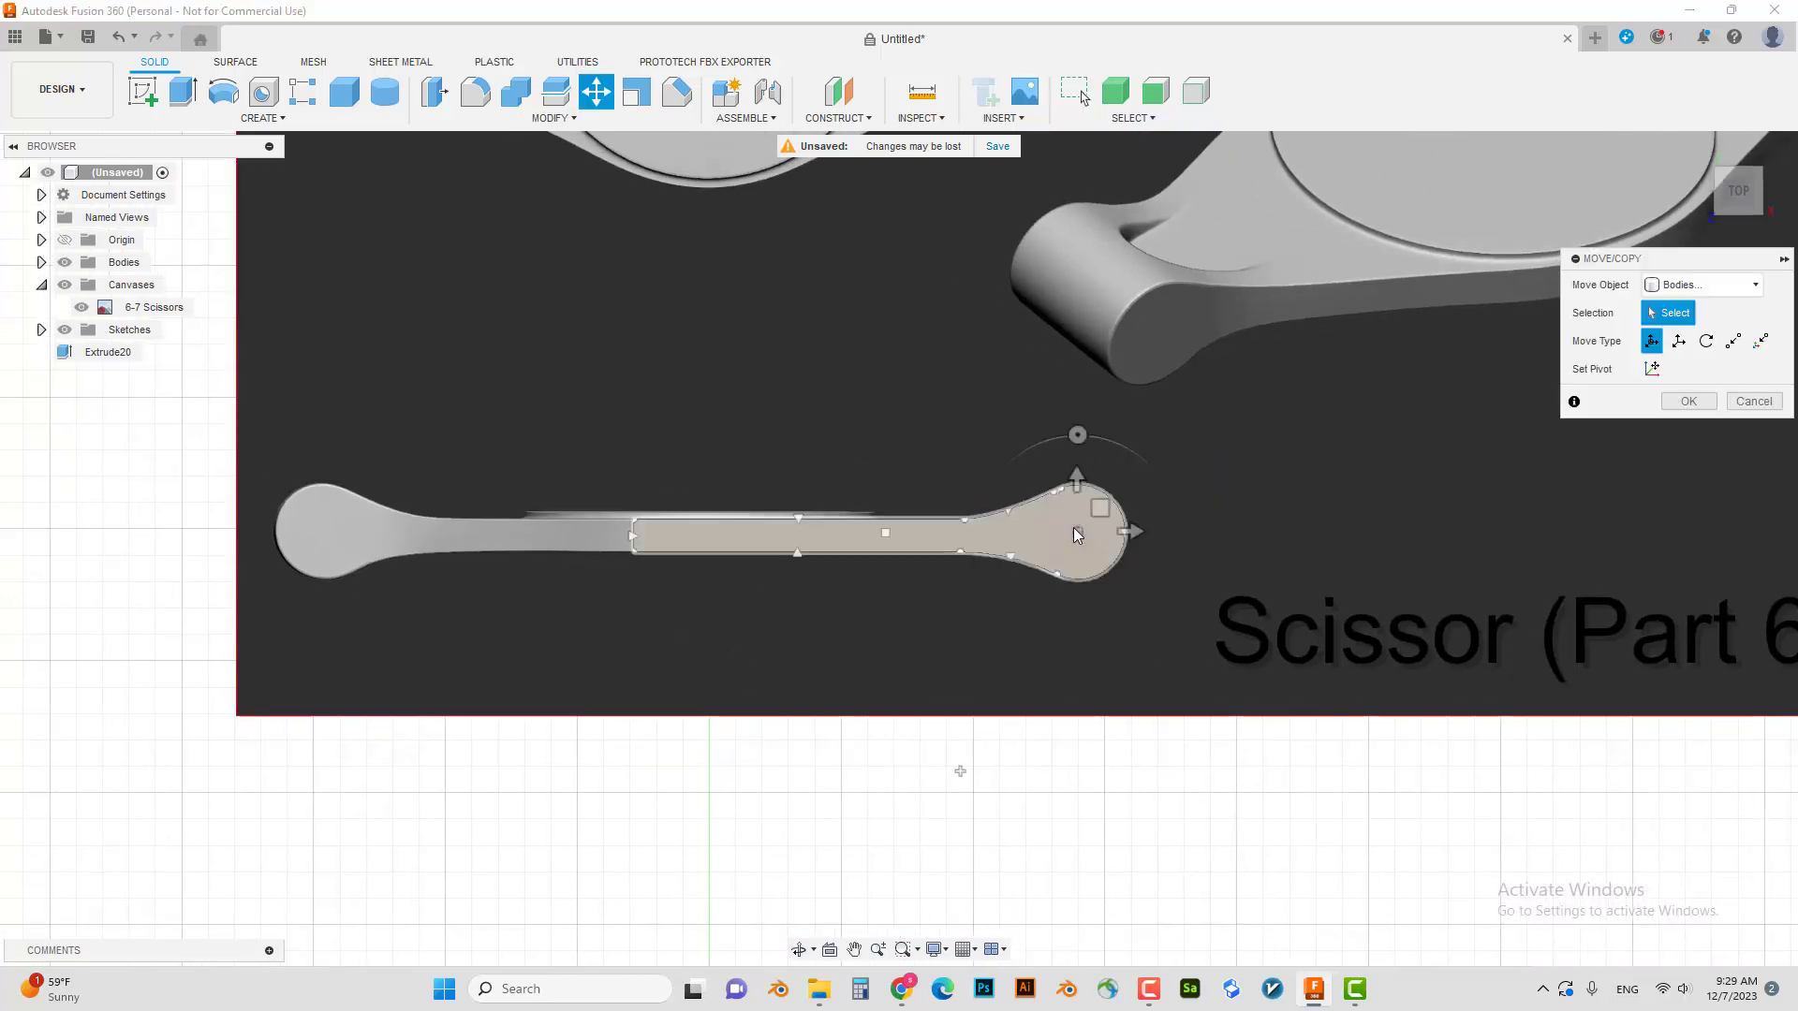
click(1073, 526)
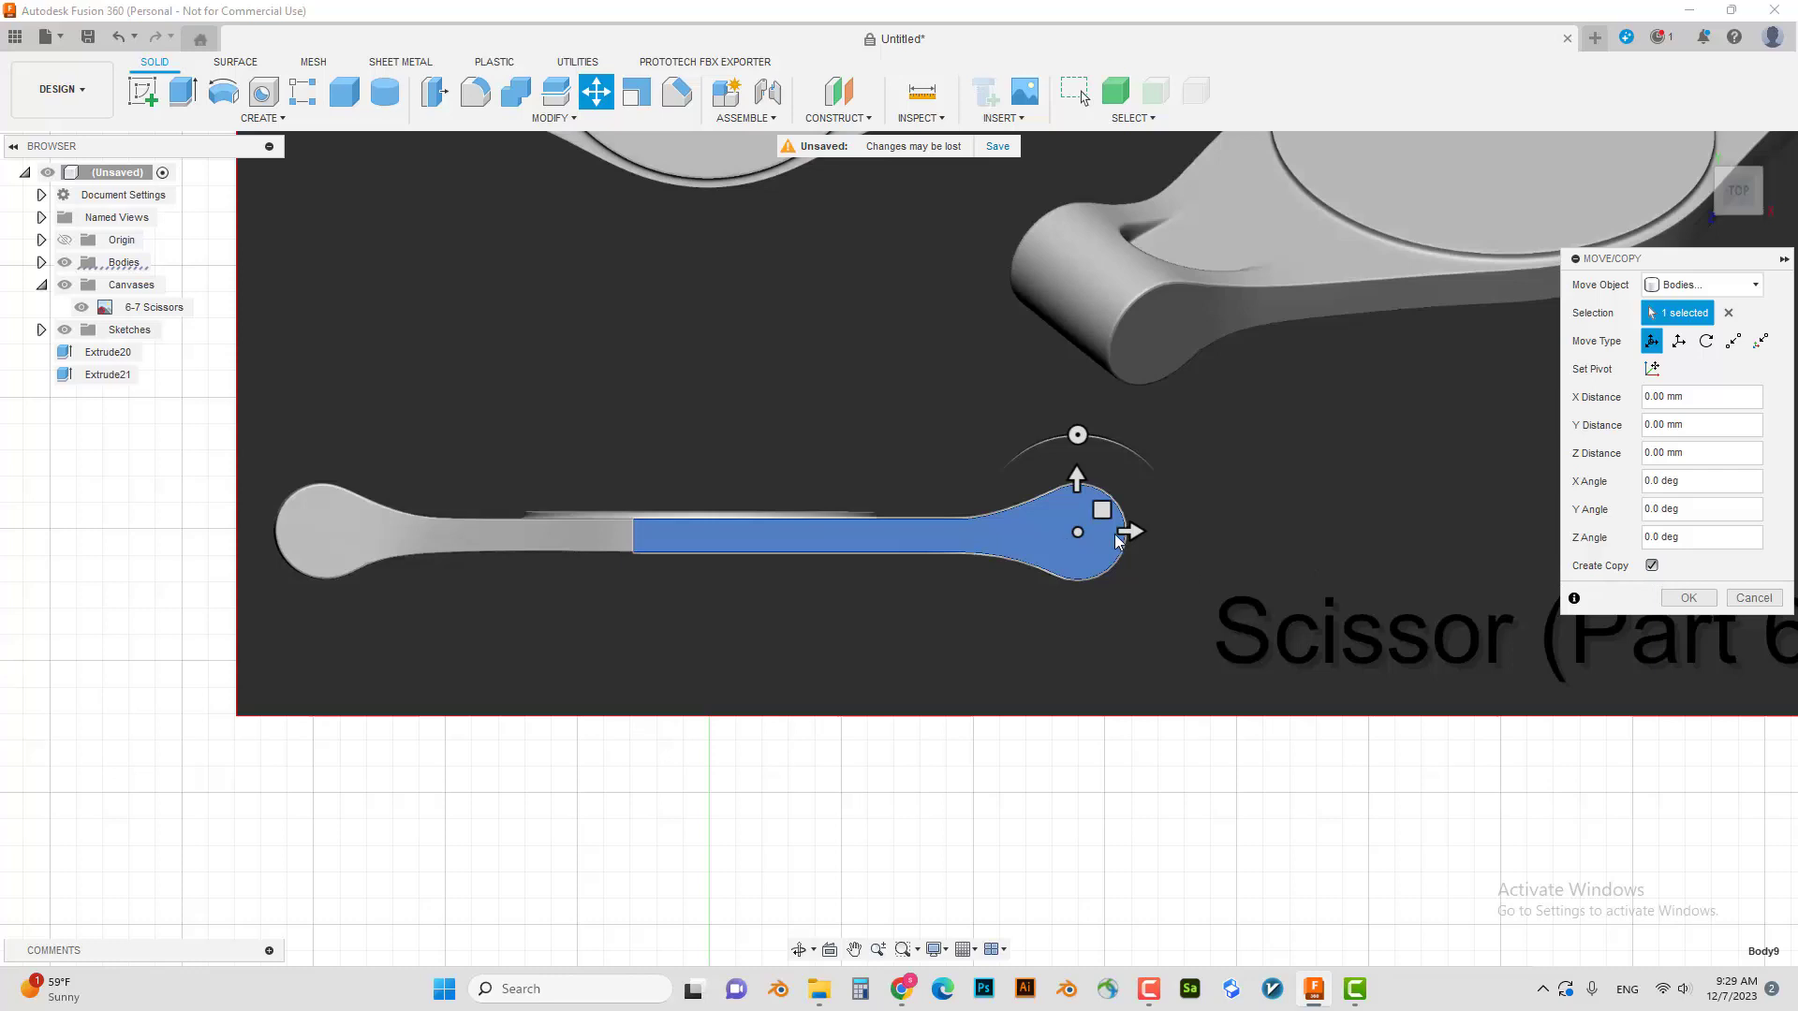
drag(1131, 531, 774, 531)
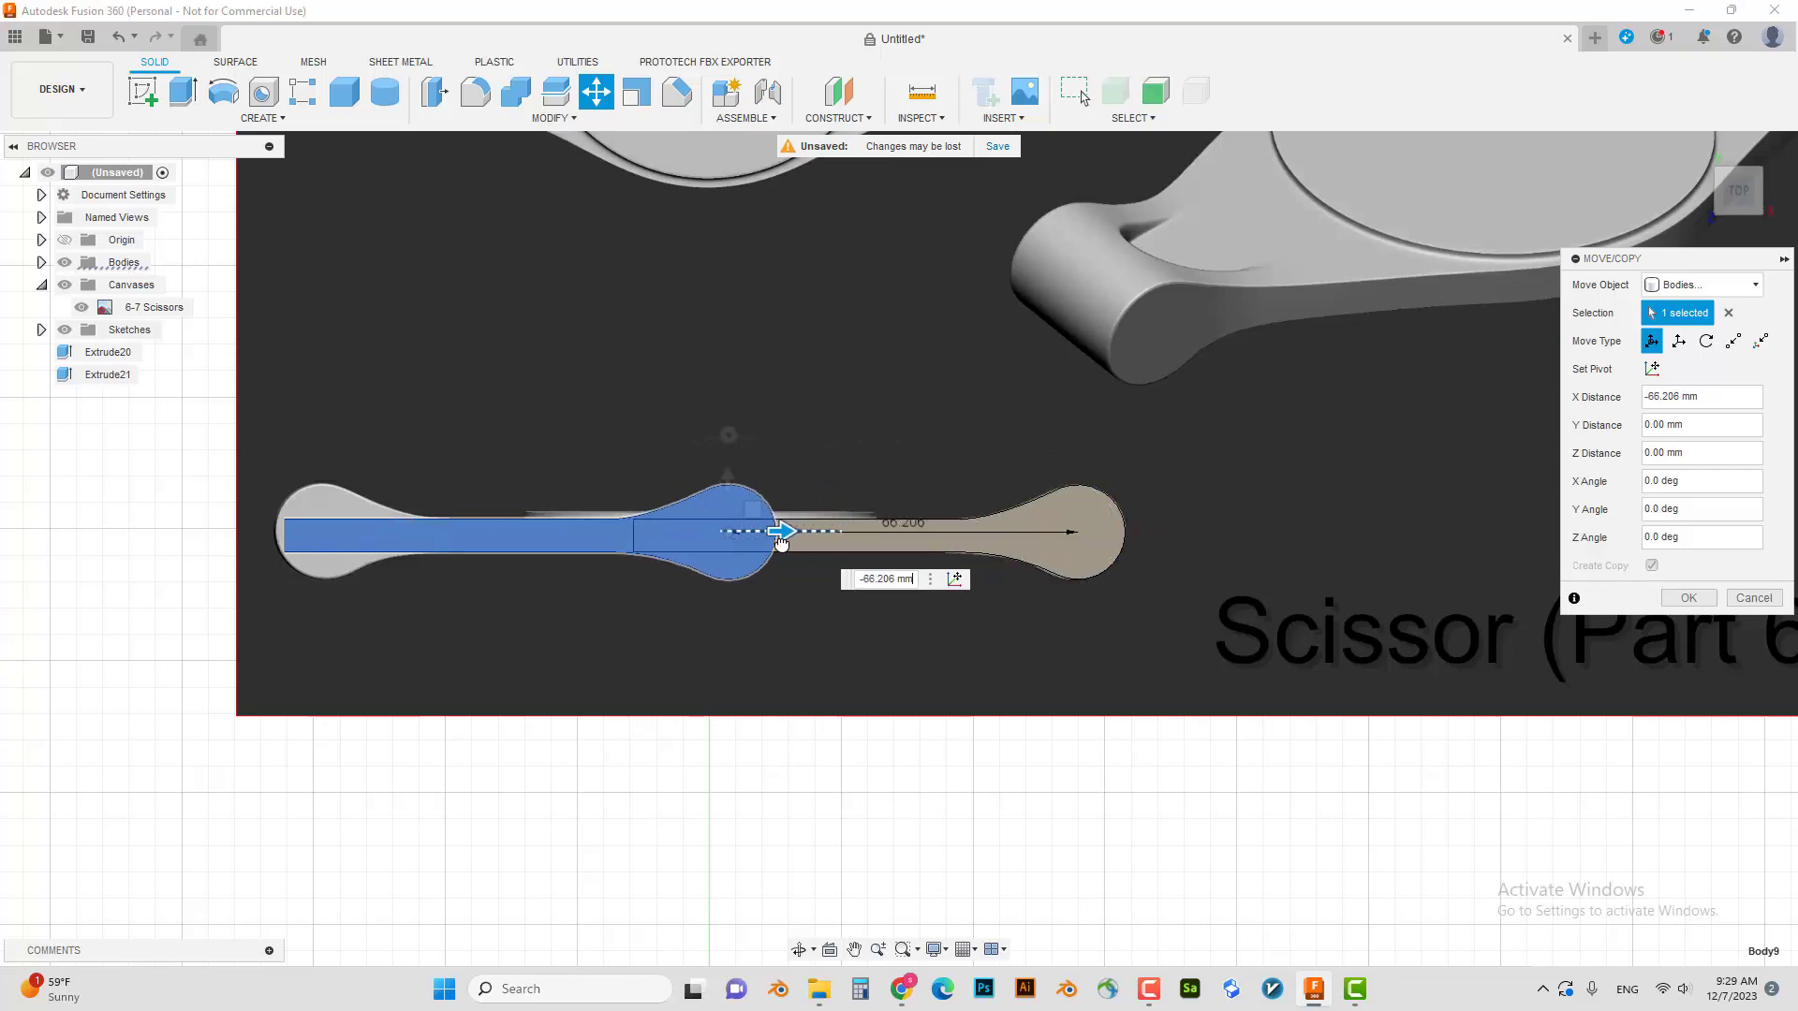
key(Return)
- Rotate the copied body -180° about the Y axis
key(m)
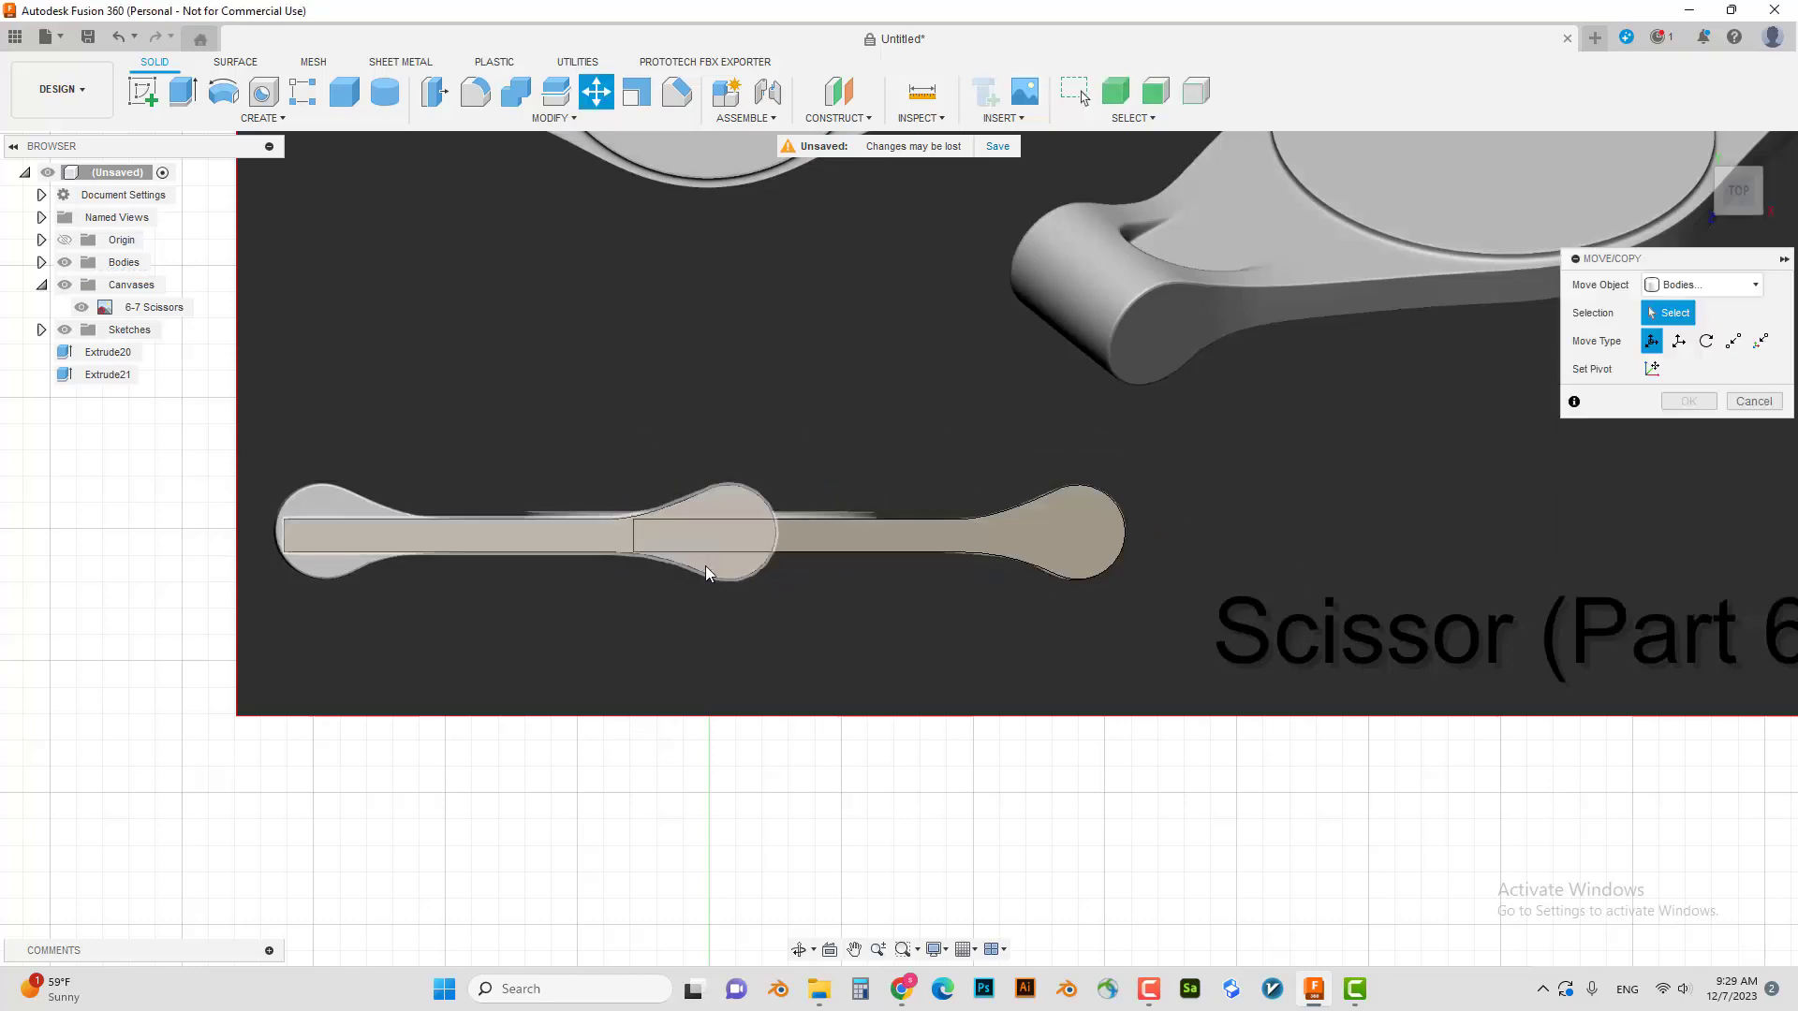
click(705, 565)
shift+middle_drag(717, 656, 769, 712)
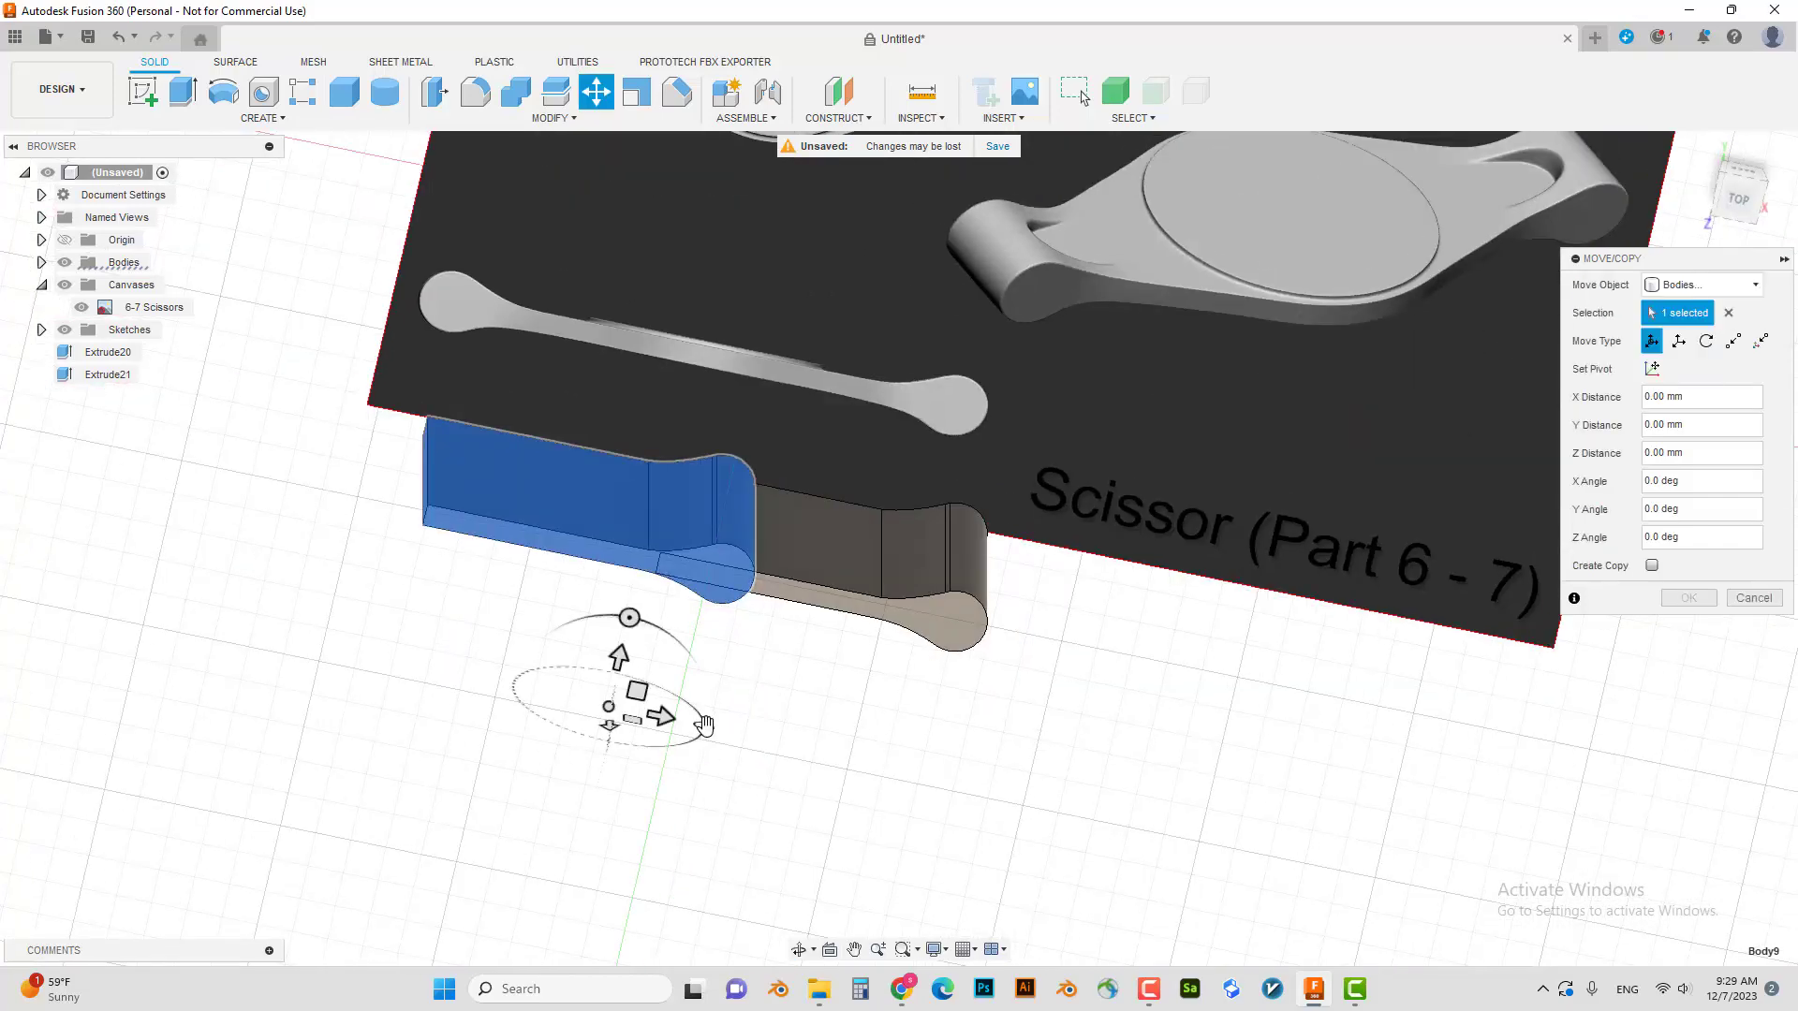
mouse_move(704, 723)
mouse_down()
mouse_move(497, 681)
mouse_move(551, 697)
mouse_up()
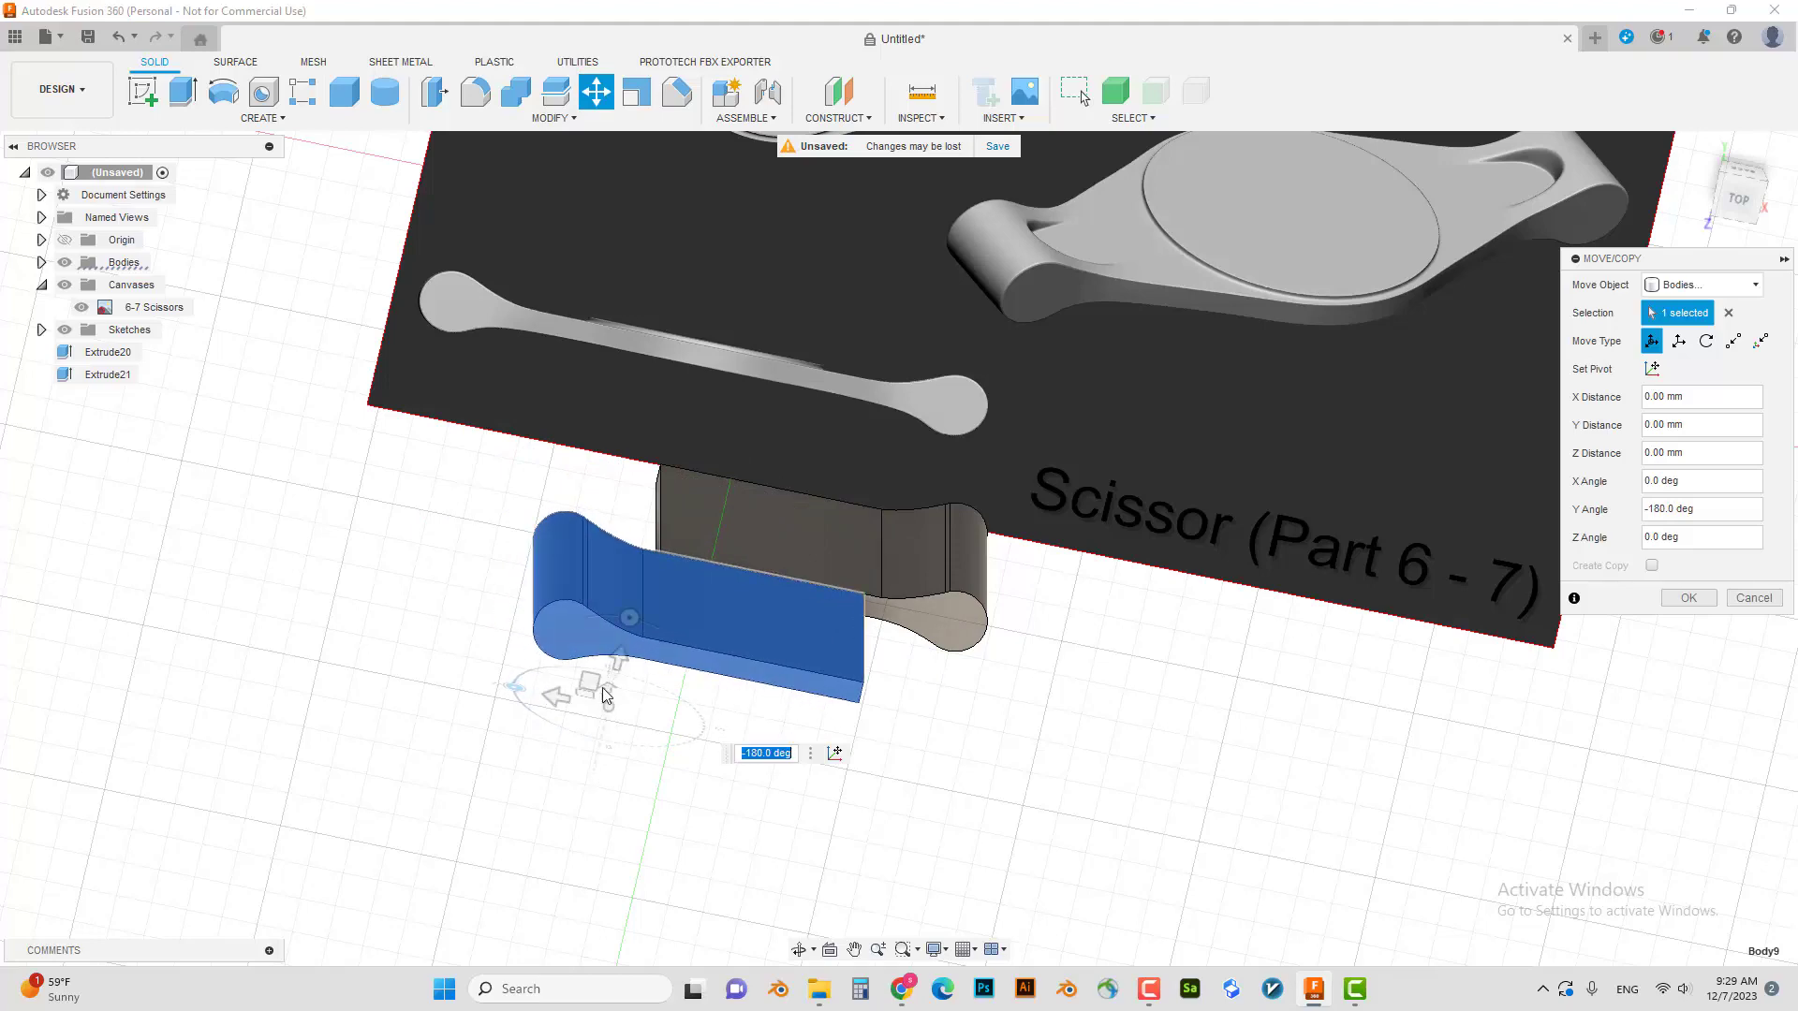
key(Return)
- Move the flipped body in Y to sit level with the original handle
mouse_move(762, 643)
shift+middle_down()
mouse_move(823, 690)
mouse_move(690, 746)
mouse_move(746, 769)
shift+middle_up()
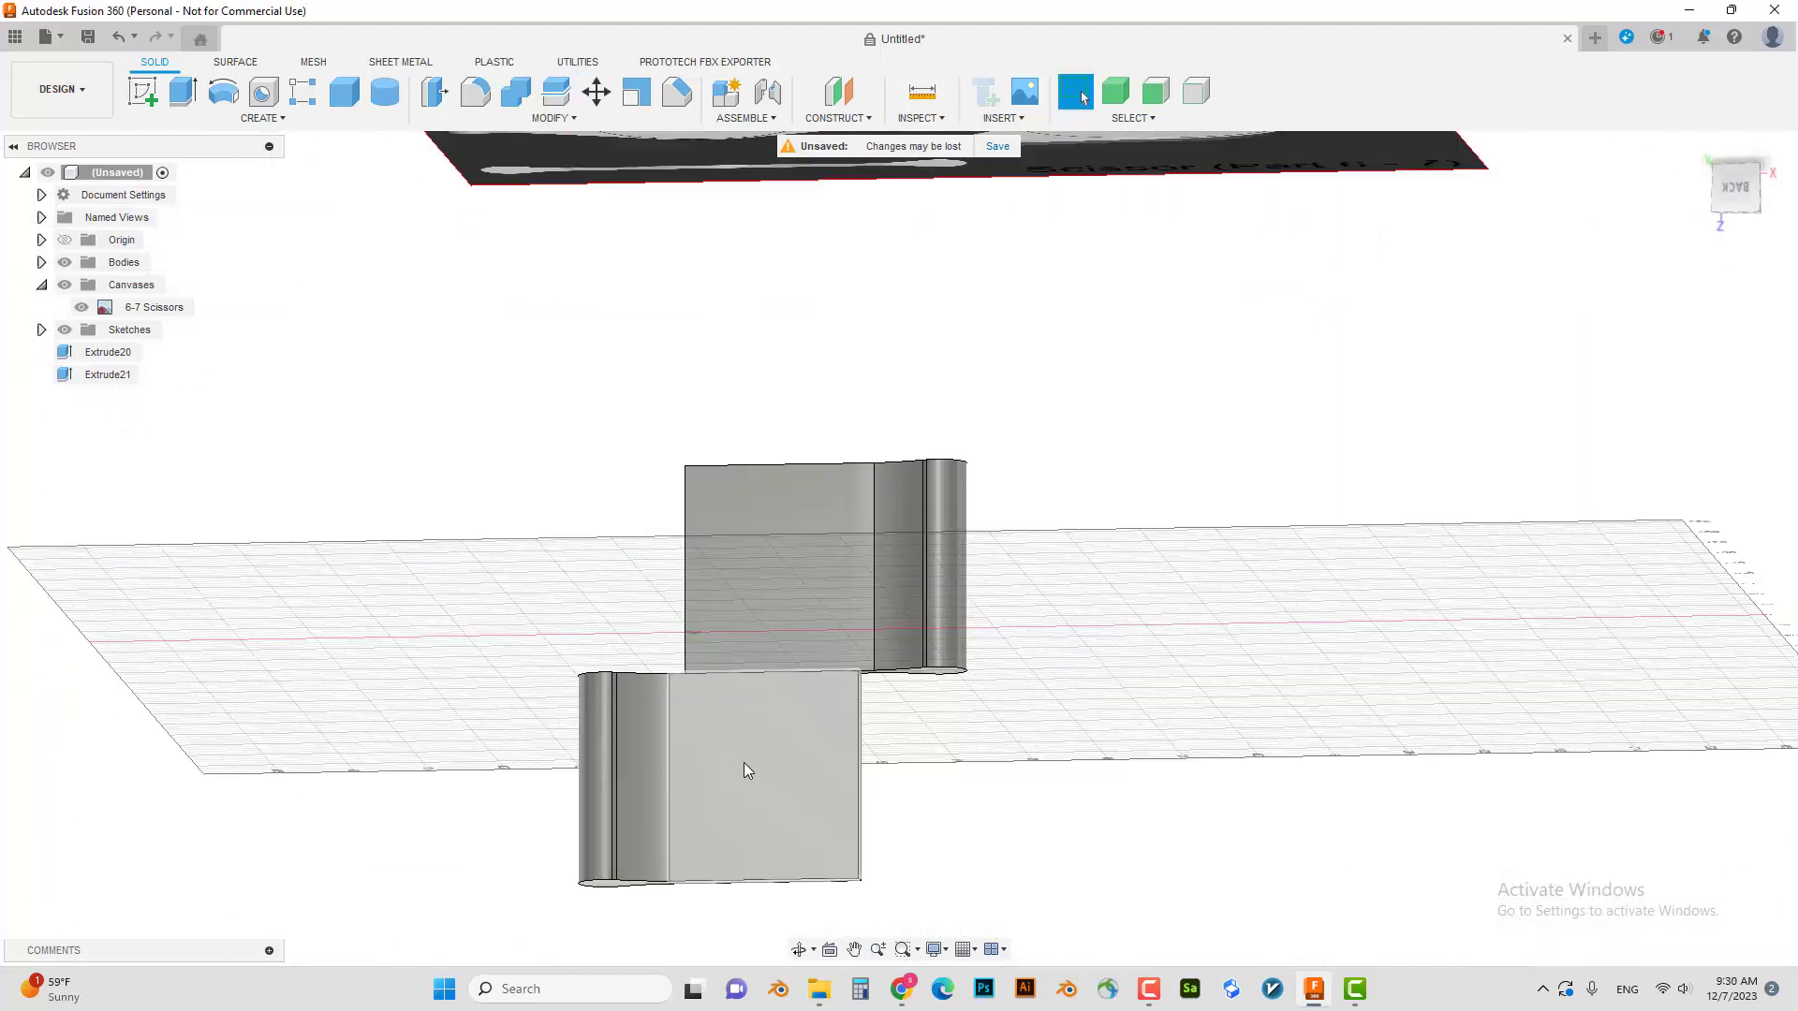
key(m)
click(763, 773)
drag(759, 819, 739, 618)
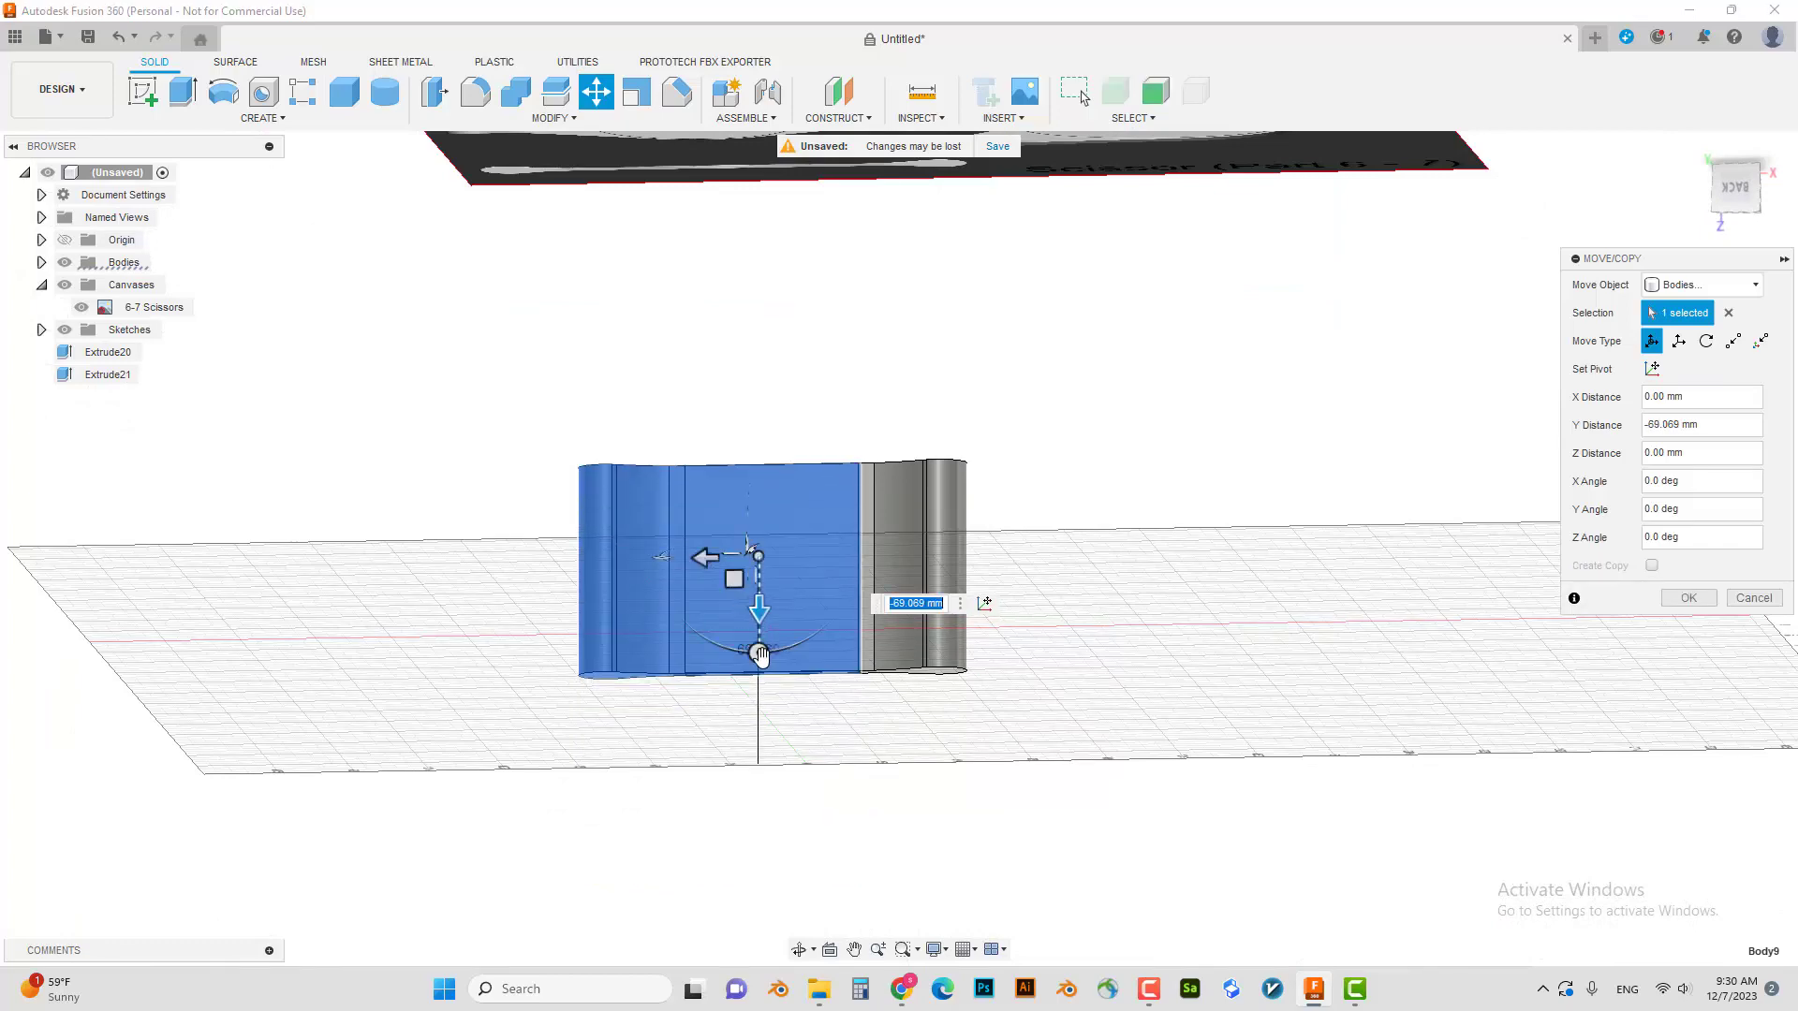
shift+middle_drag(759, 656, 1101, 610)
key(Return)
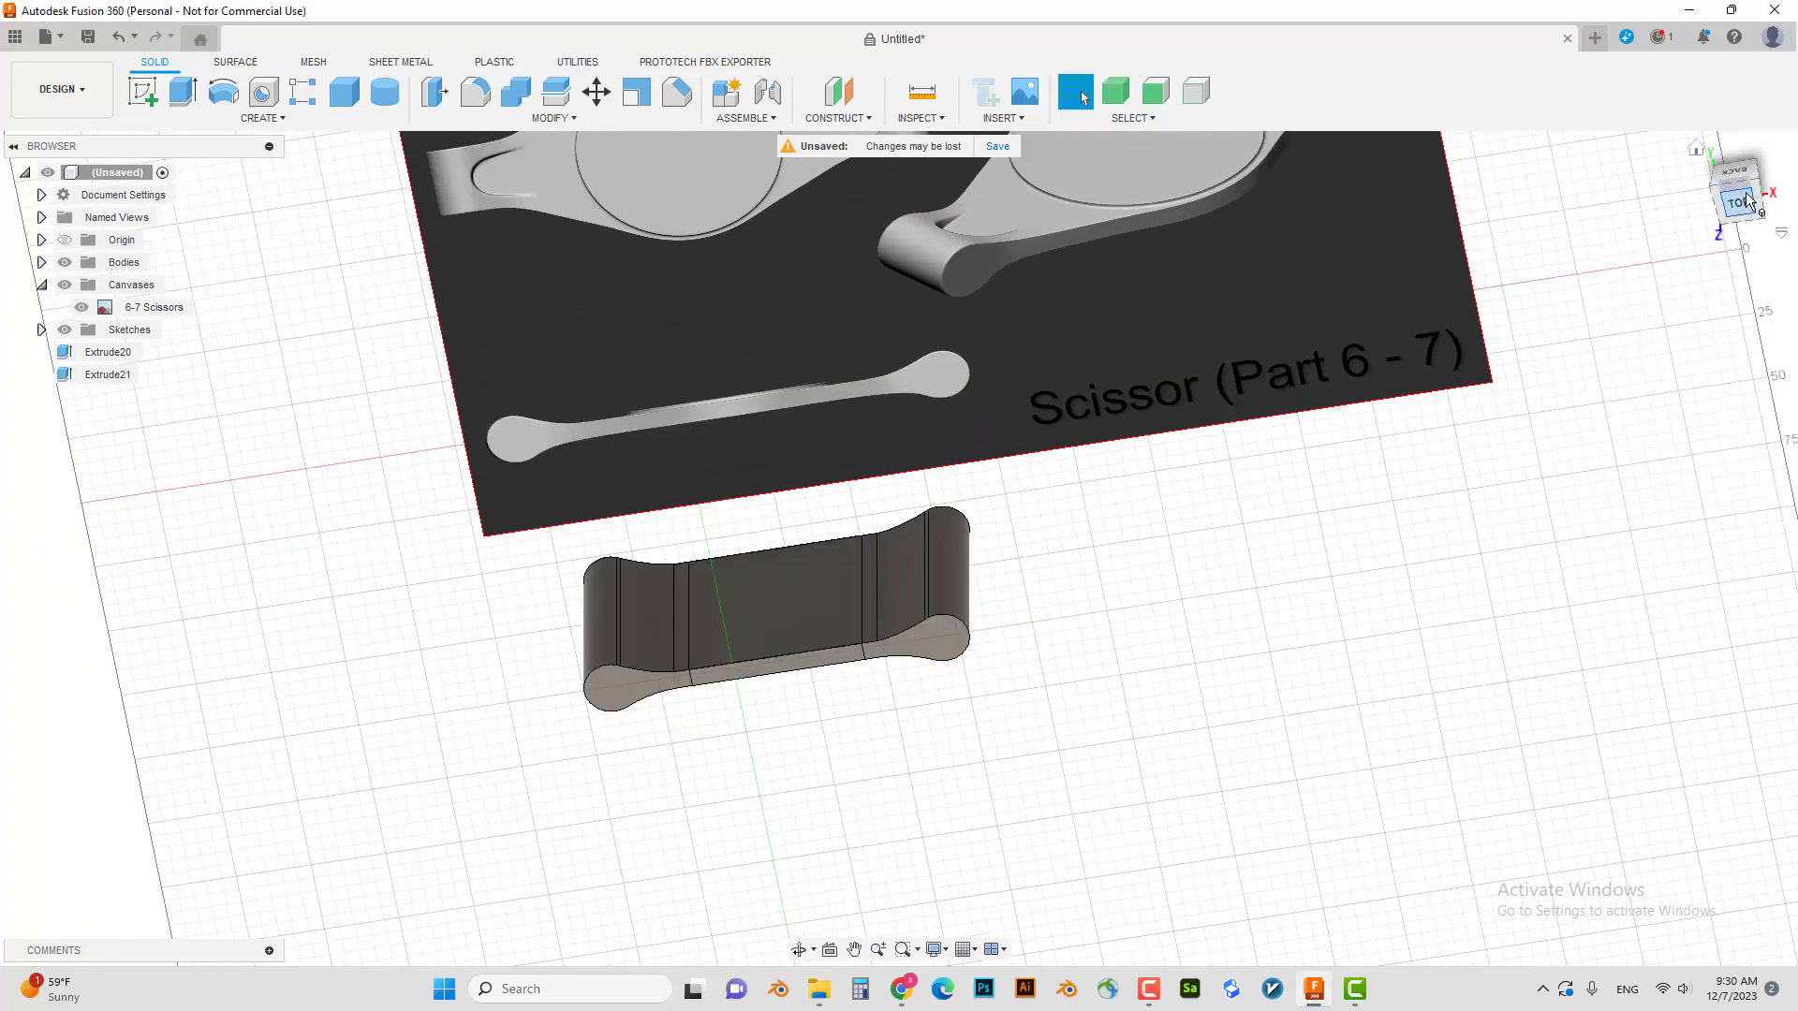
- Slide the flipped body left in X so the two halves butt end to end
click(1745, 193)
scroll(719, 682, up, 3)
scroll(706, 585, up, 2)
key(m)
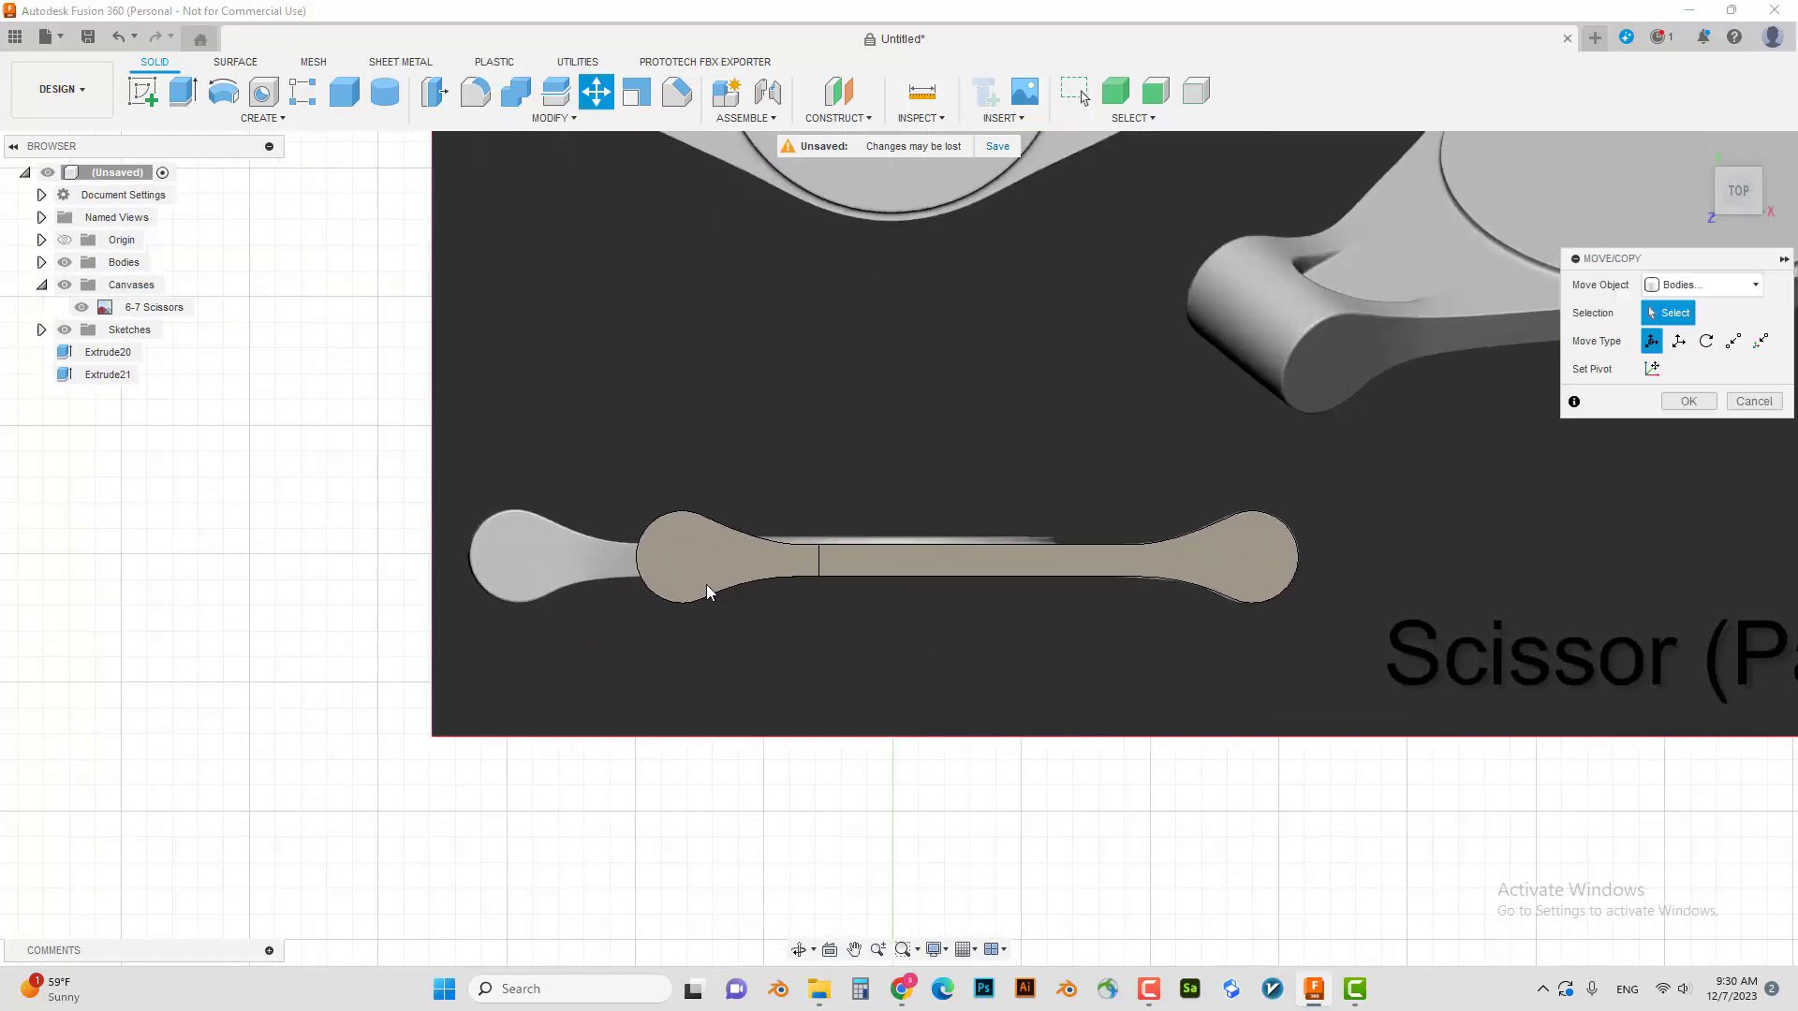
click(706, 584)
drag(738, 556, 576, 565)
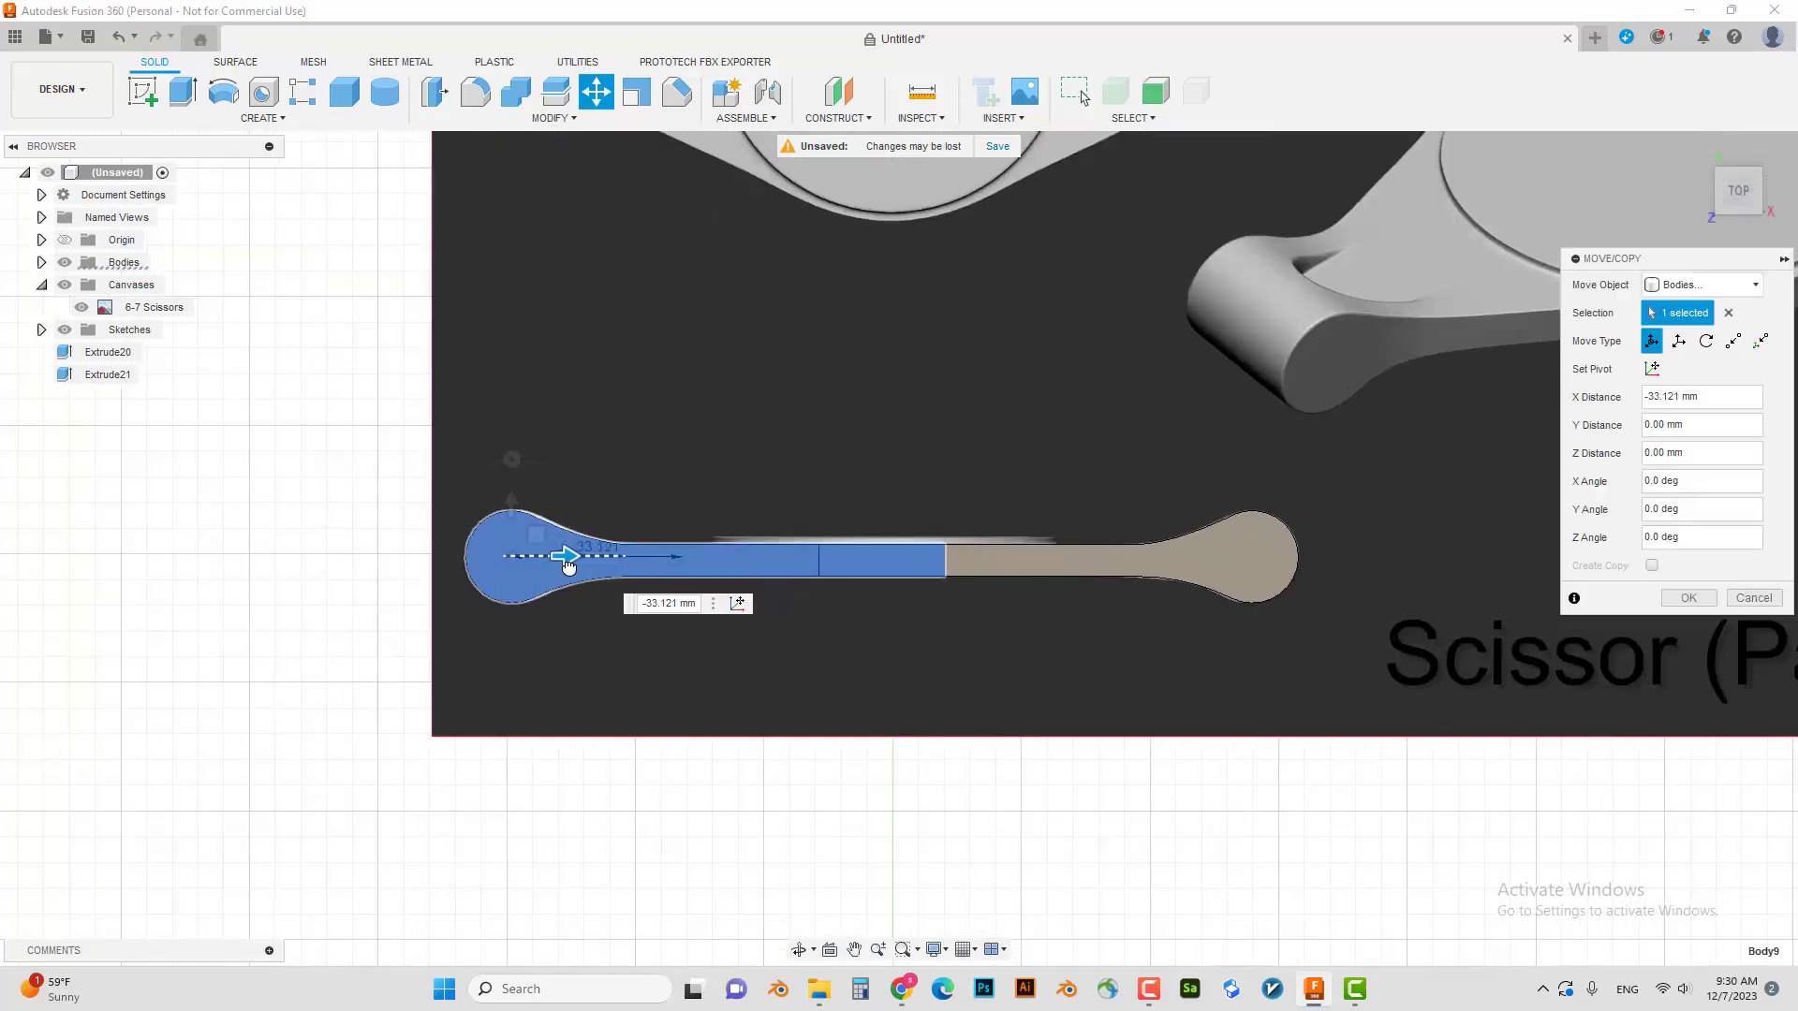
key(Return)
scroll(921, 591, up, 3)
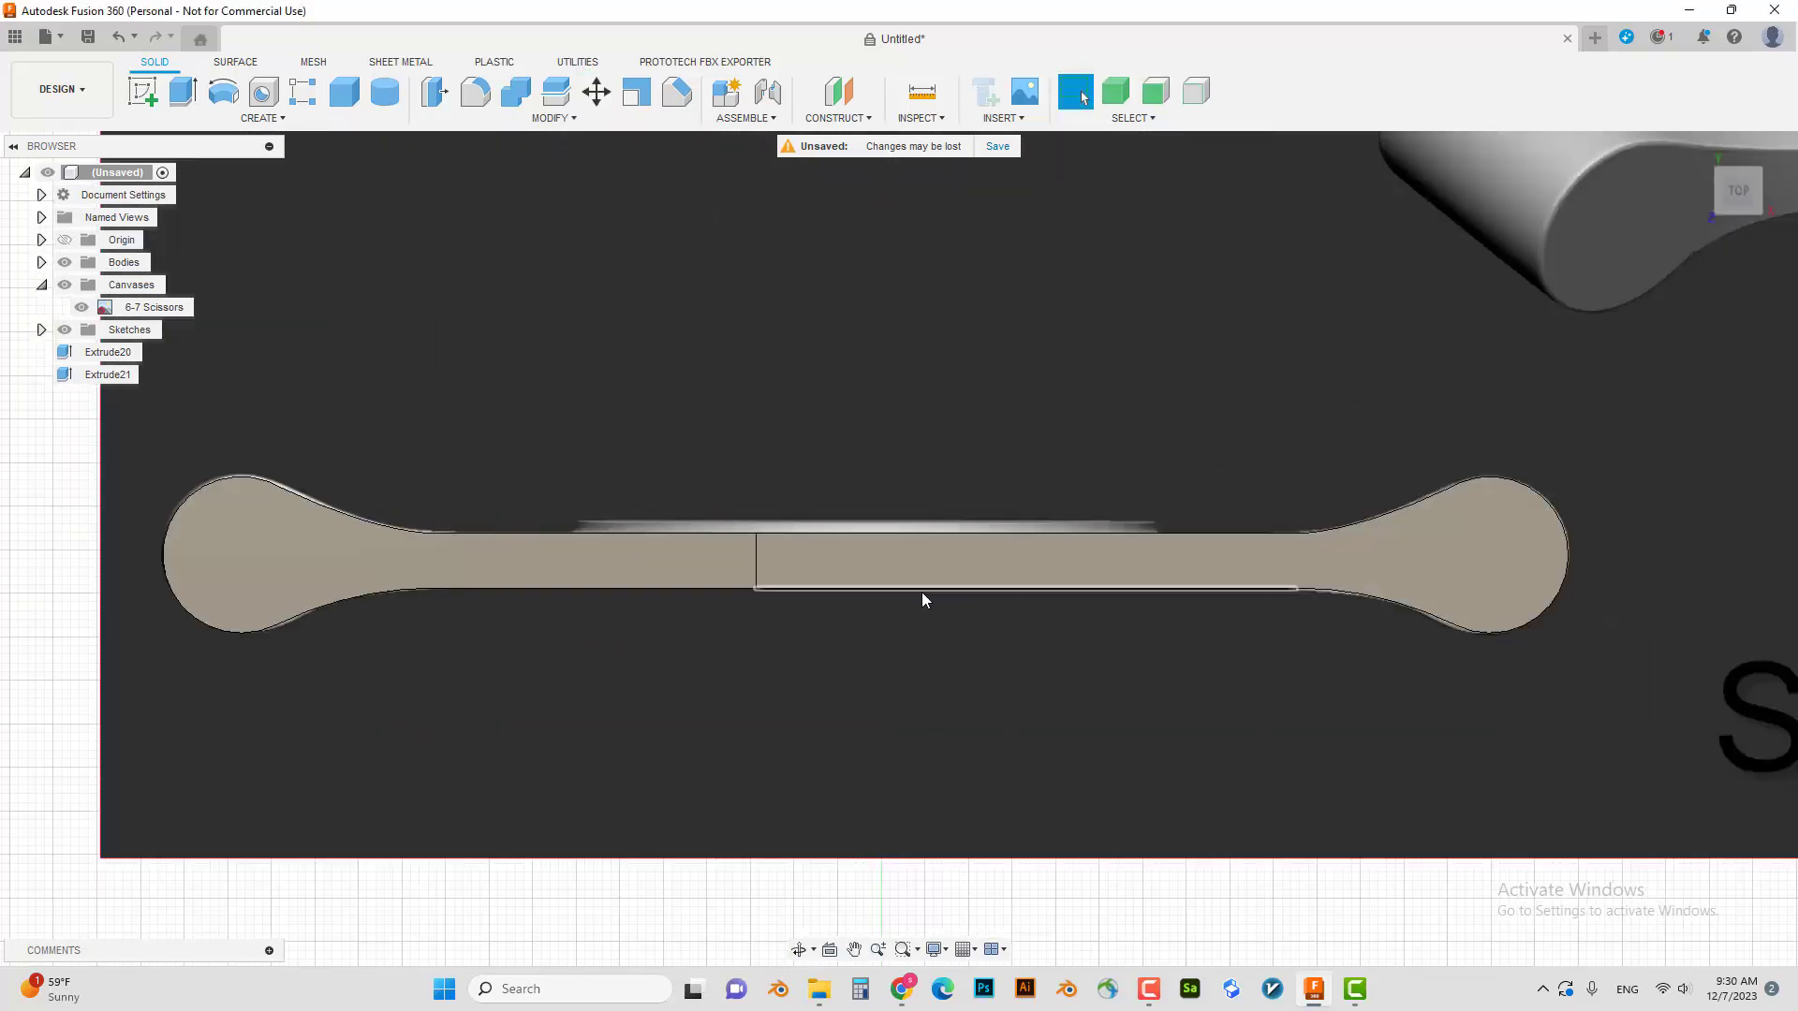
scroll(922, 592, up, 2)
scroll(698, 672, down, 3)
shift+middle_drag(699, 673, 737, 758)
- Try Press Pull on the left half's bottom face, cancel, and orbit to look down on the bar
scroll(737, 759, up, 1)
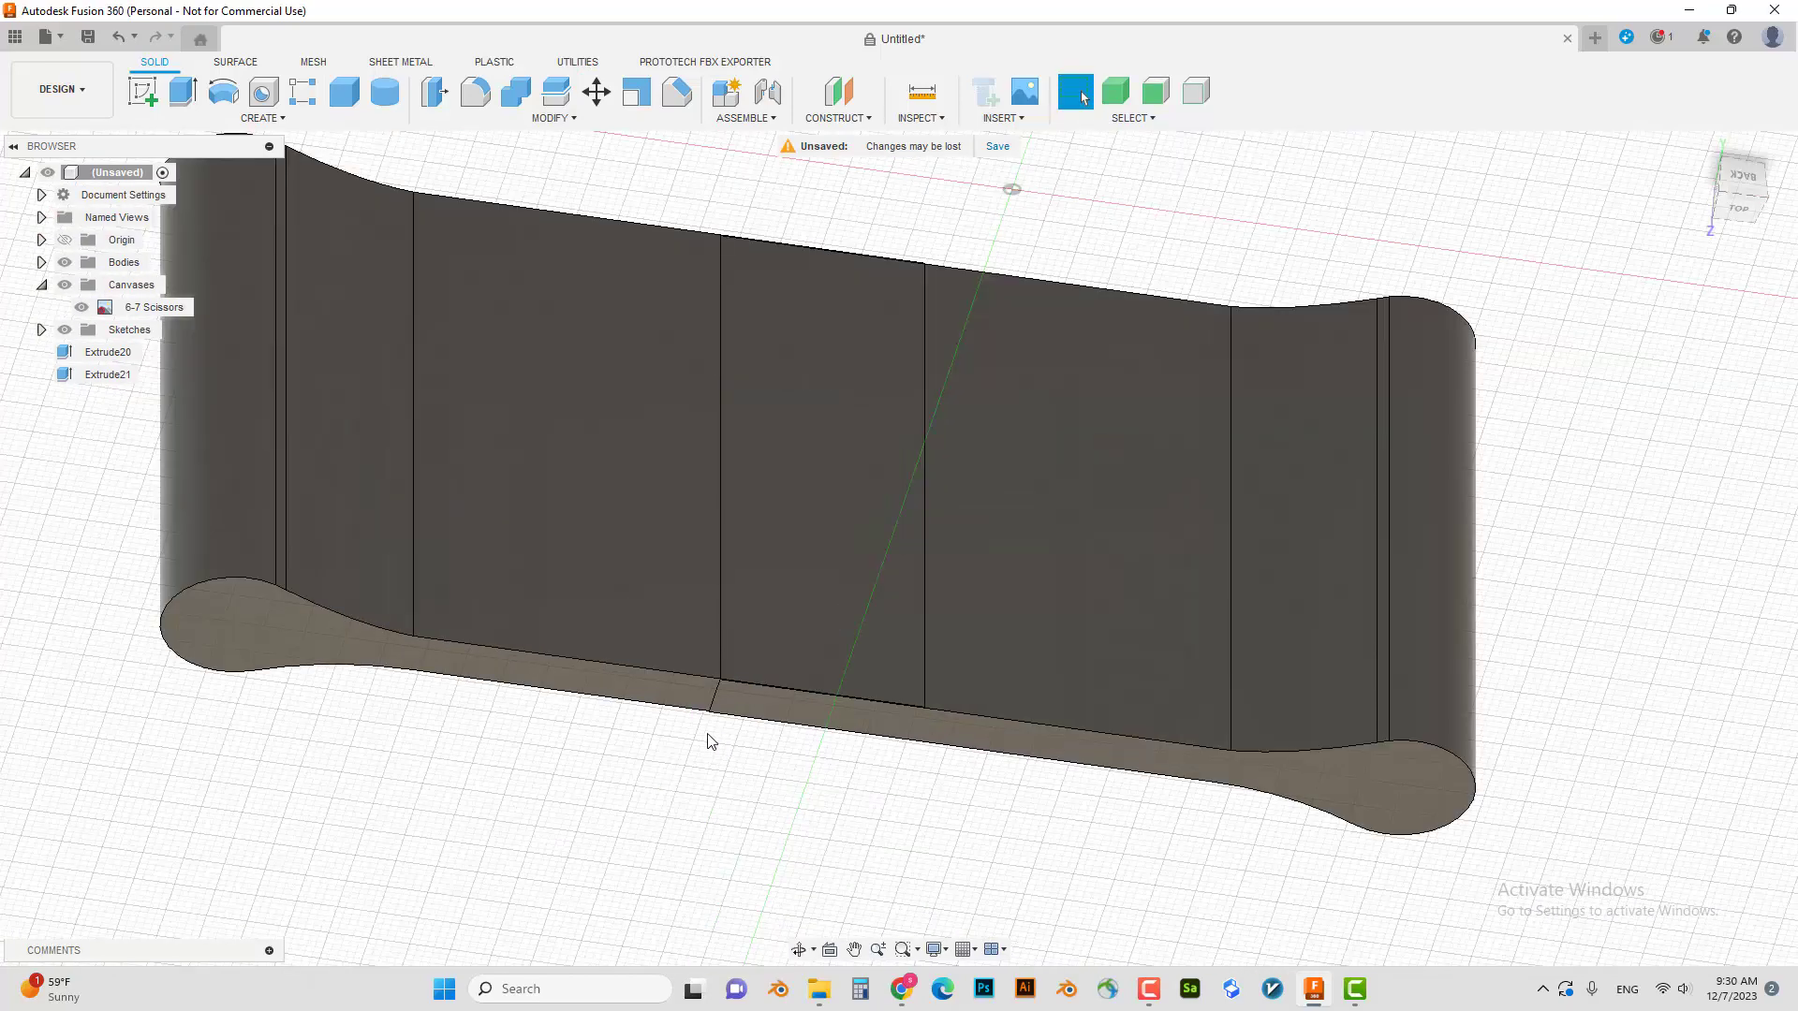
scroll(712, 736, up, 1)
scroll(730, 739, up, 1)
key(q)
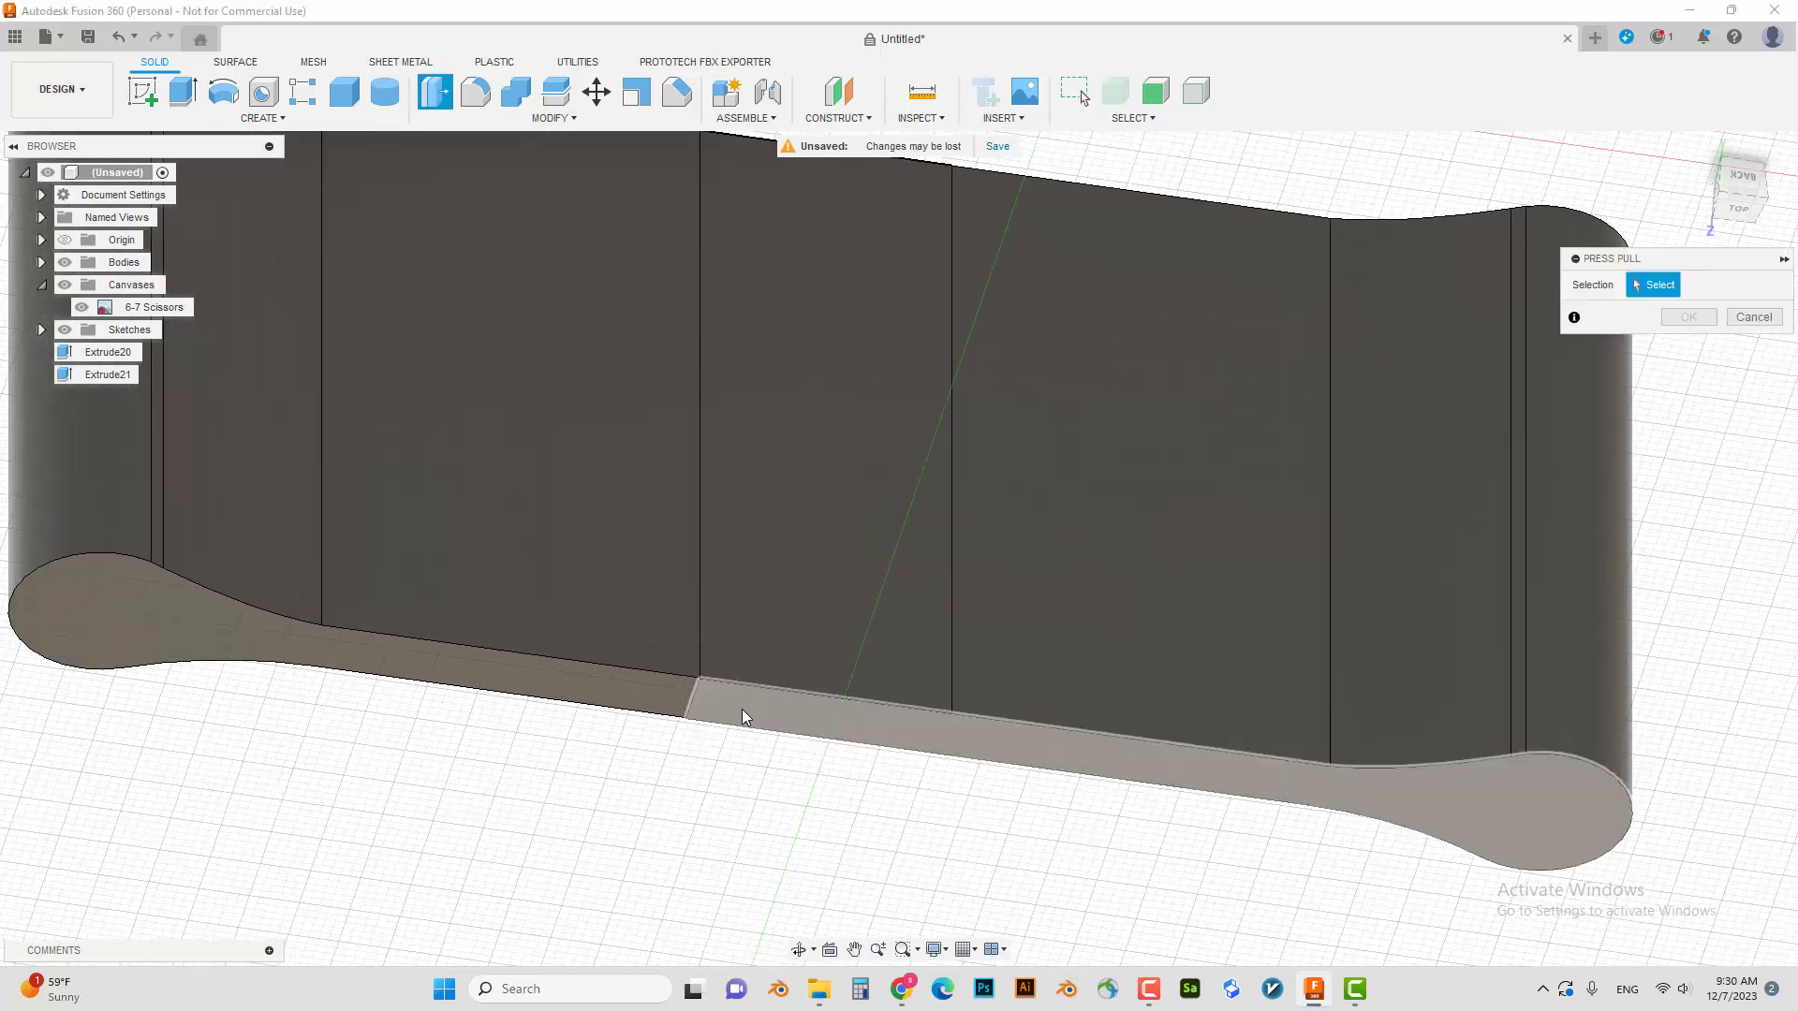
click(608, 700)
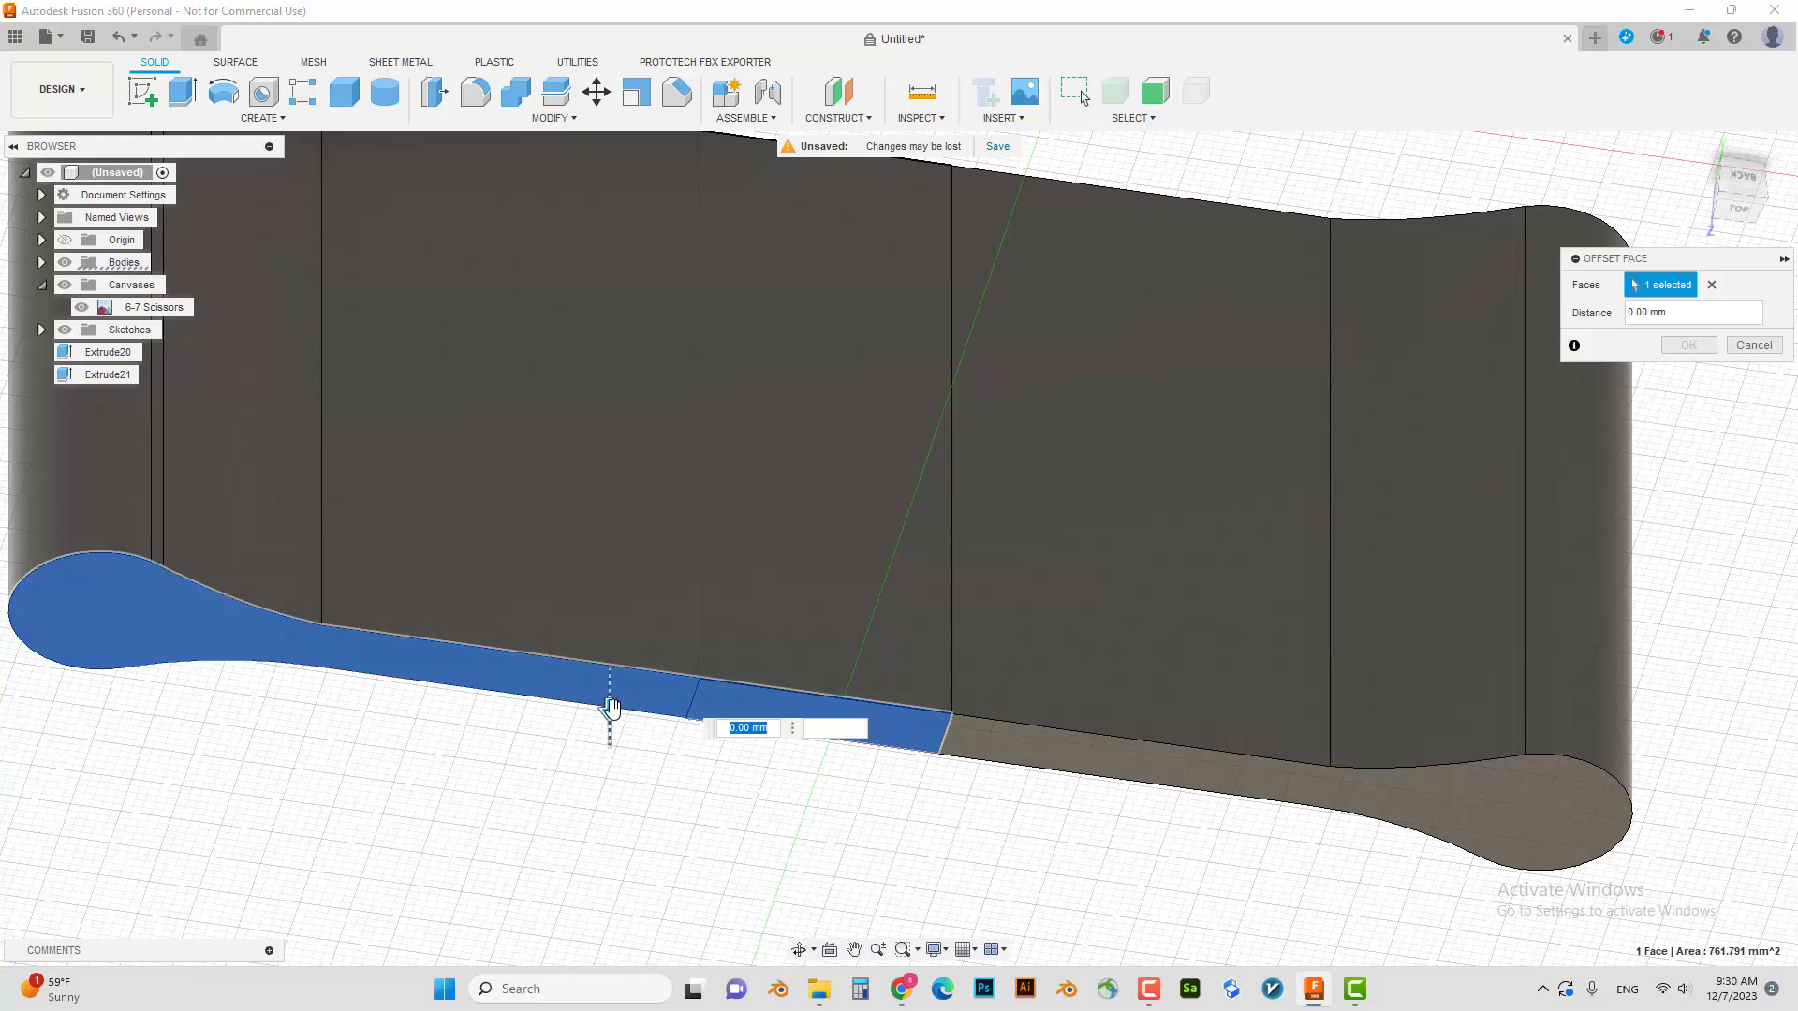
key(Escape)
scroll(970, 740, down, 5)
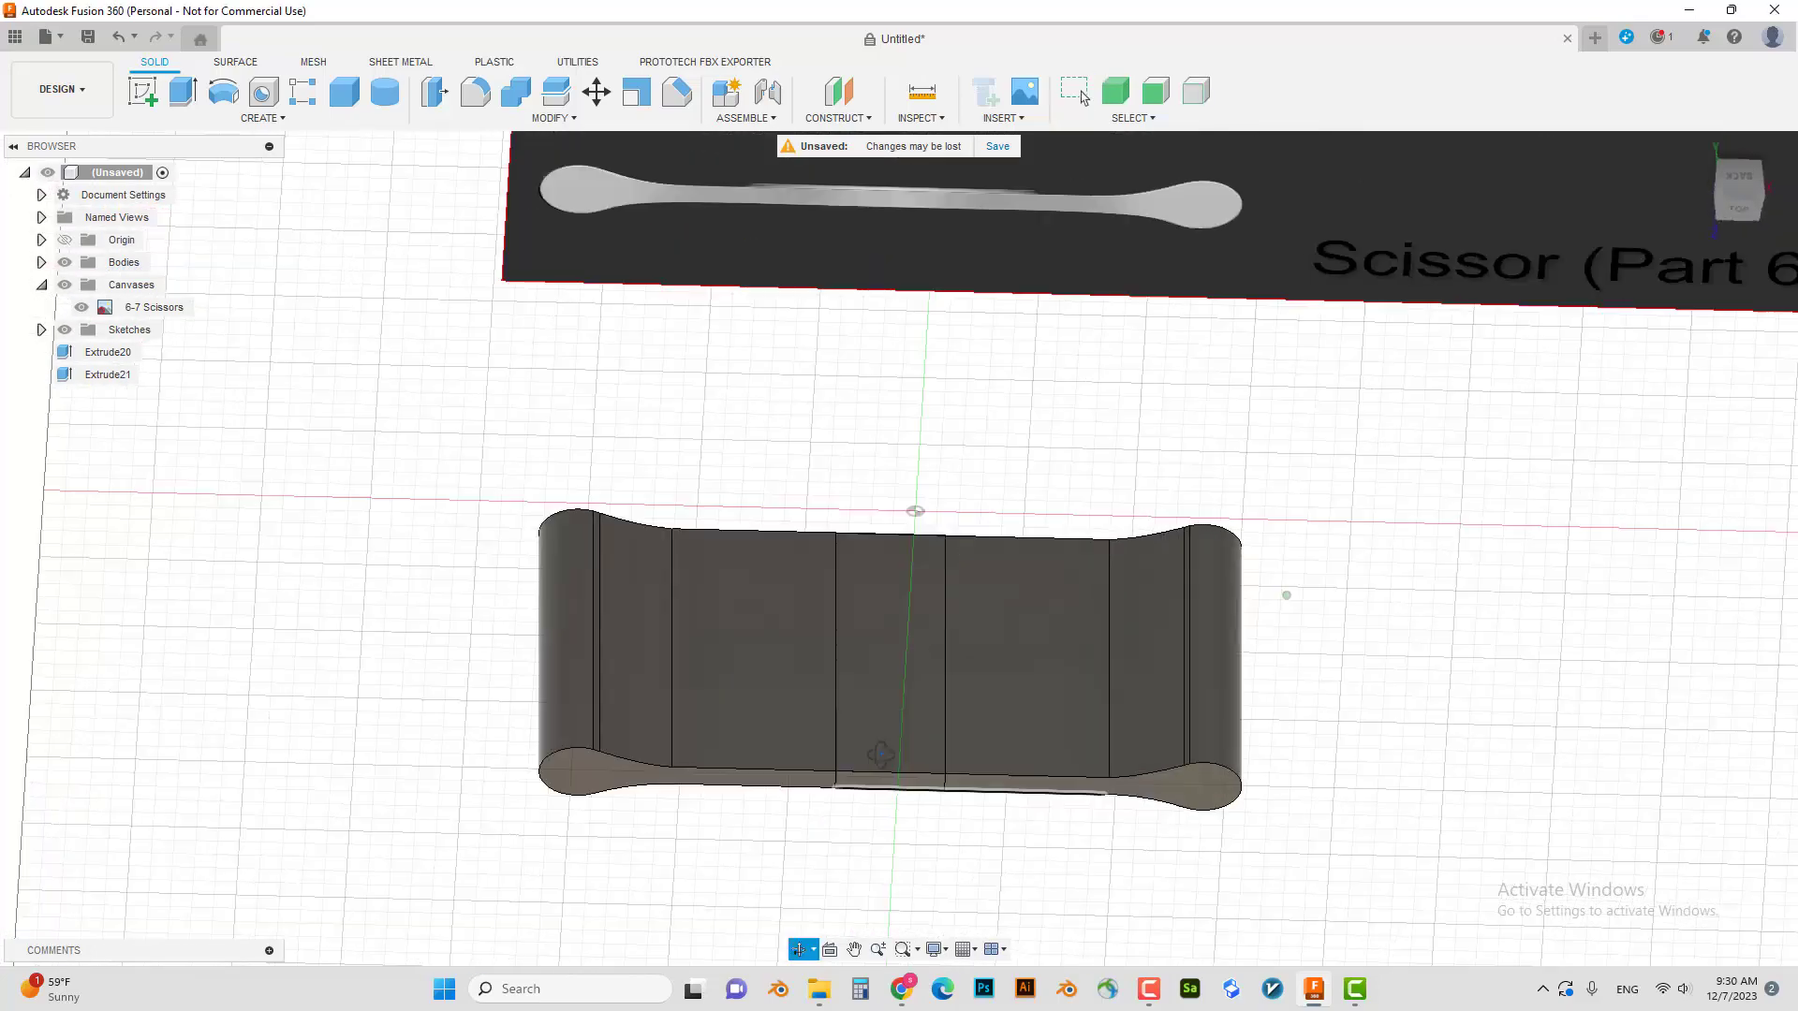
mouse_move(899, 837)
shift+middle_down()
mouse_move(1047, 543)
mouse_move(1034, 532)
shift+middle_up()
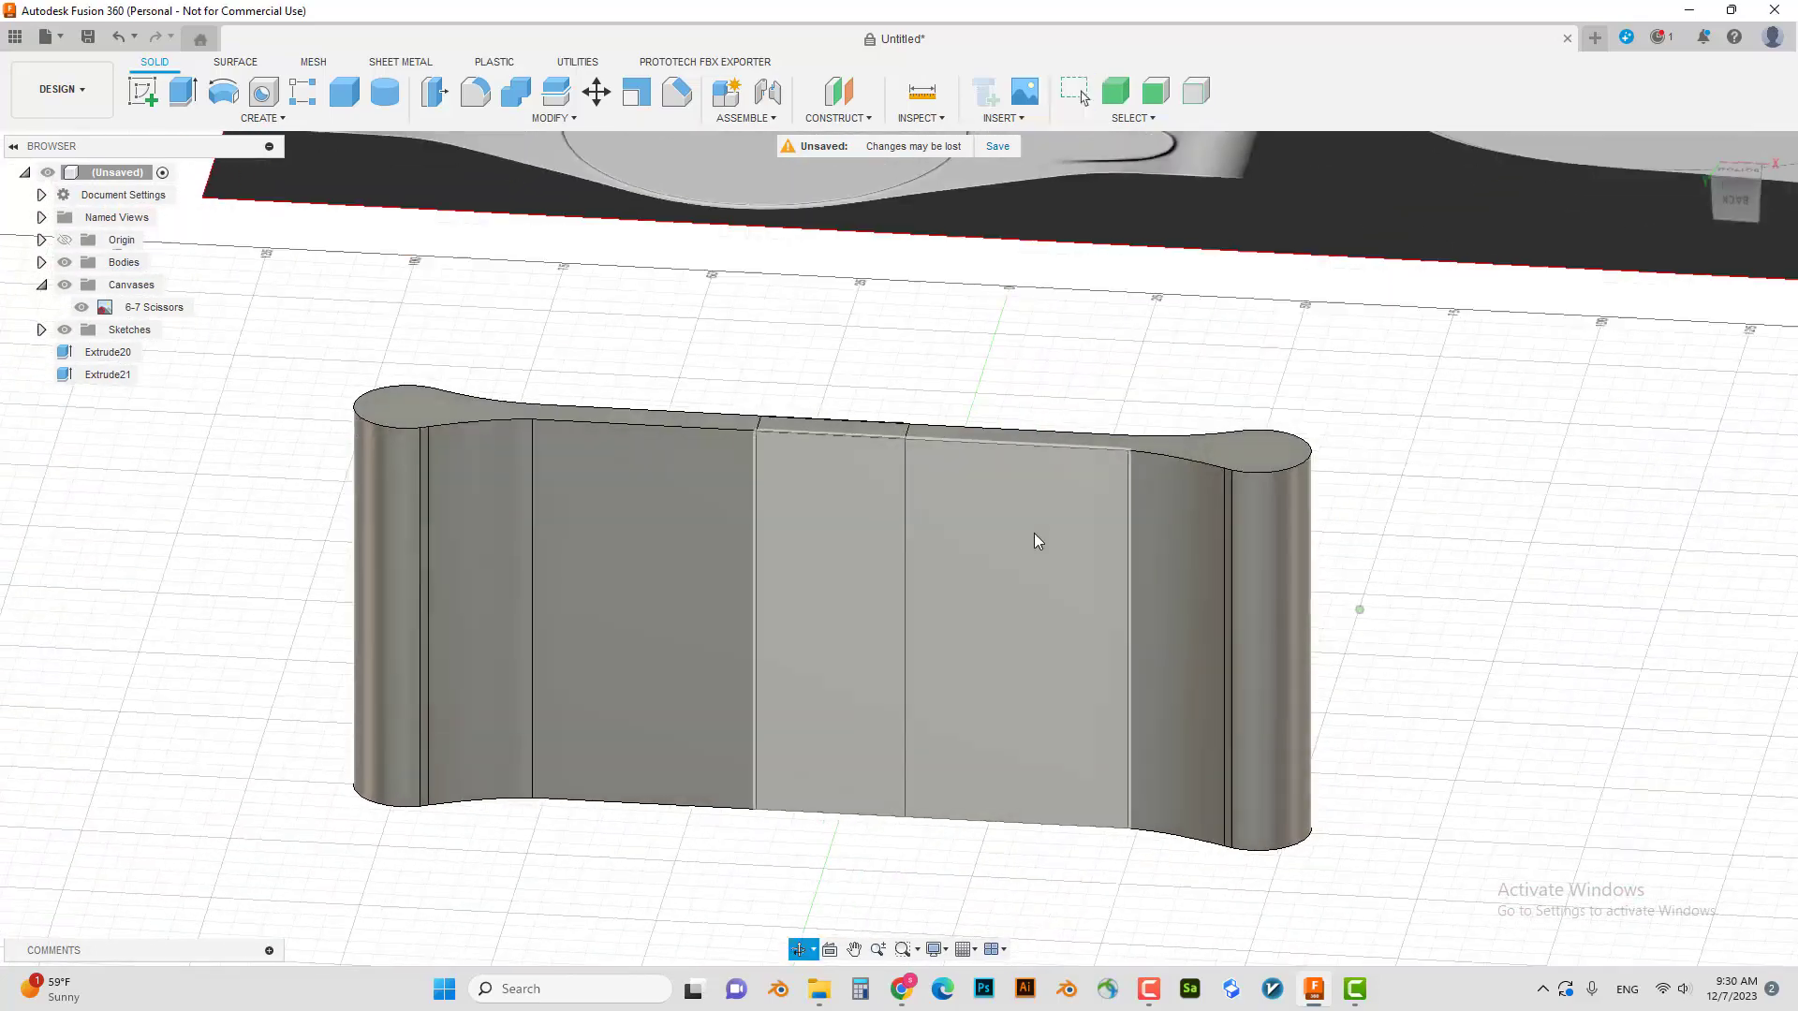
scroll(1020, 565, up, 2)
scroll(983, 554, up, 1)
scroll(985, 559, up, 1)
- Press-pull the lower section of the top face up about 3.335 mm
key(q)
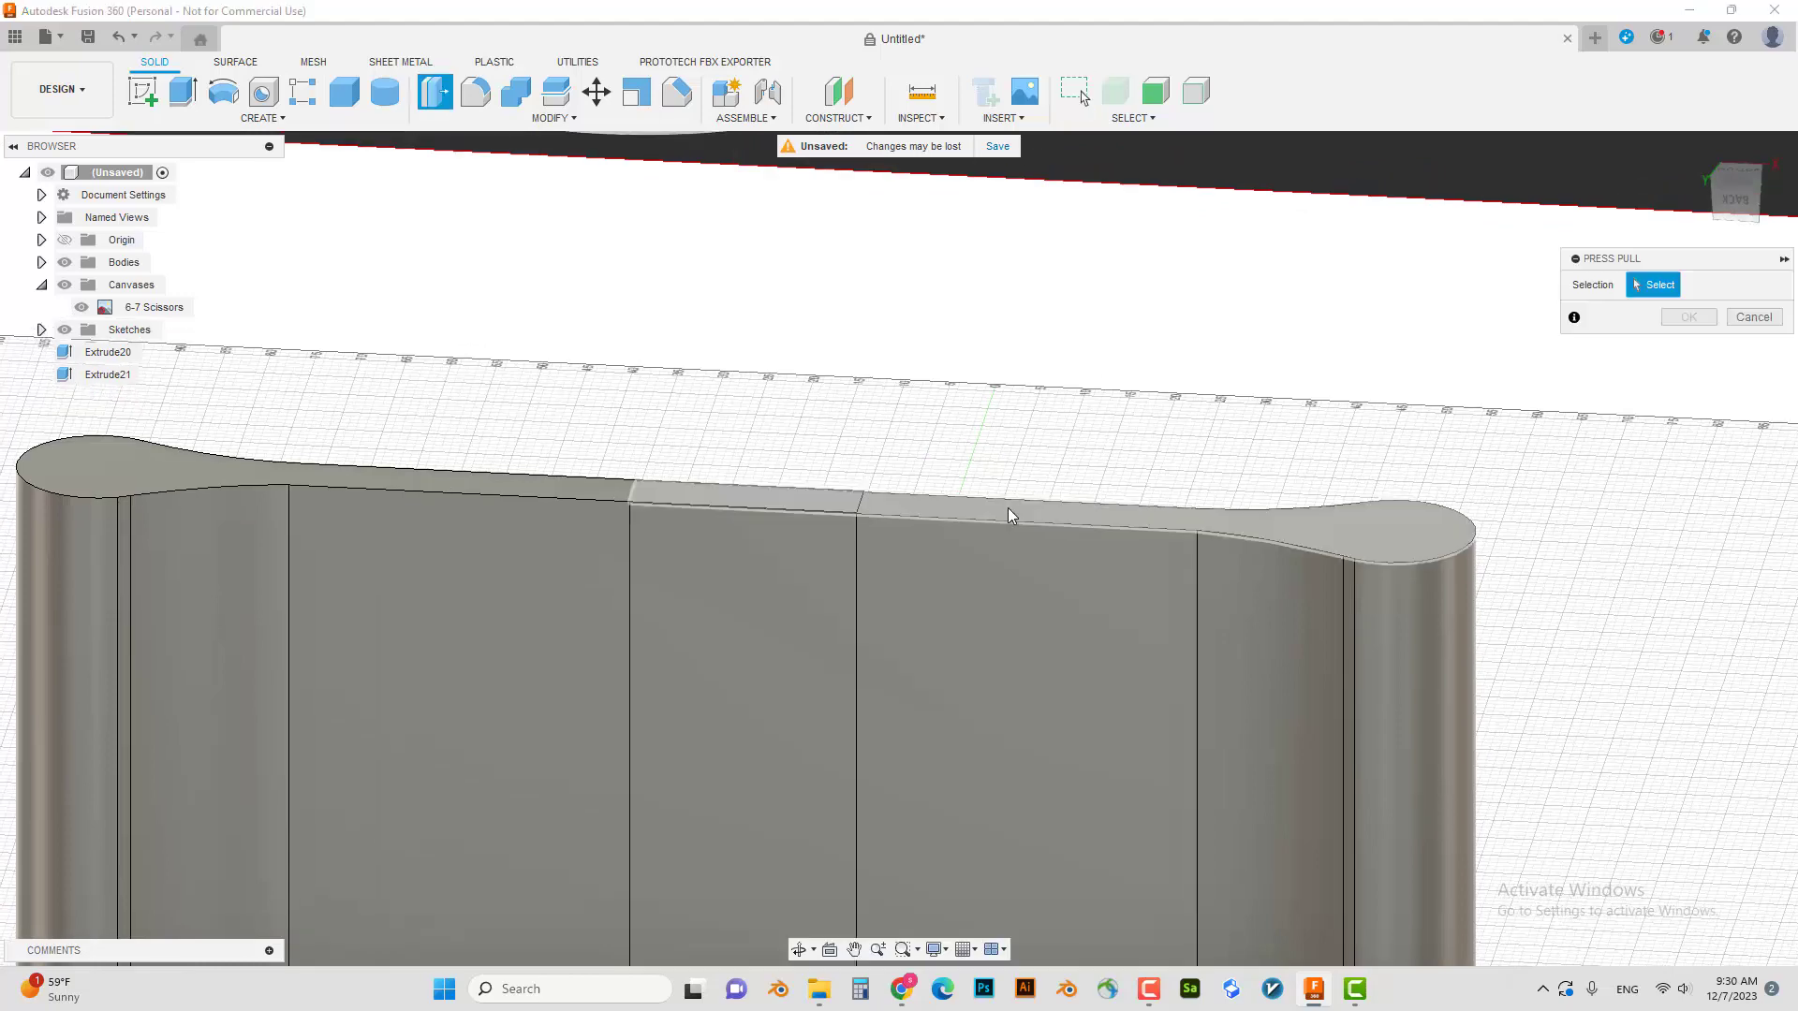
click(606, 496)
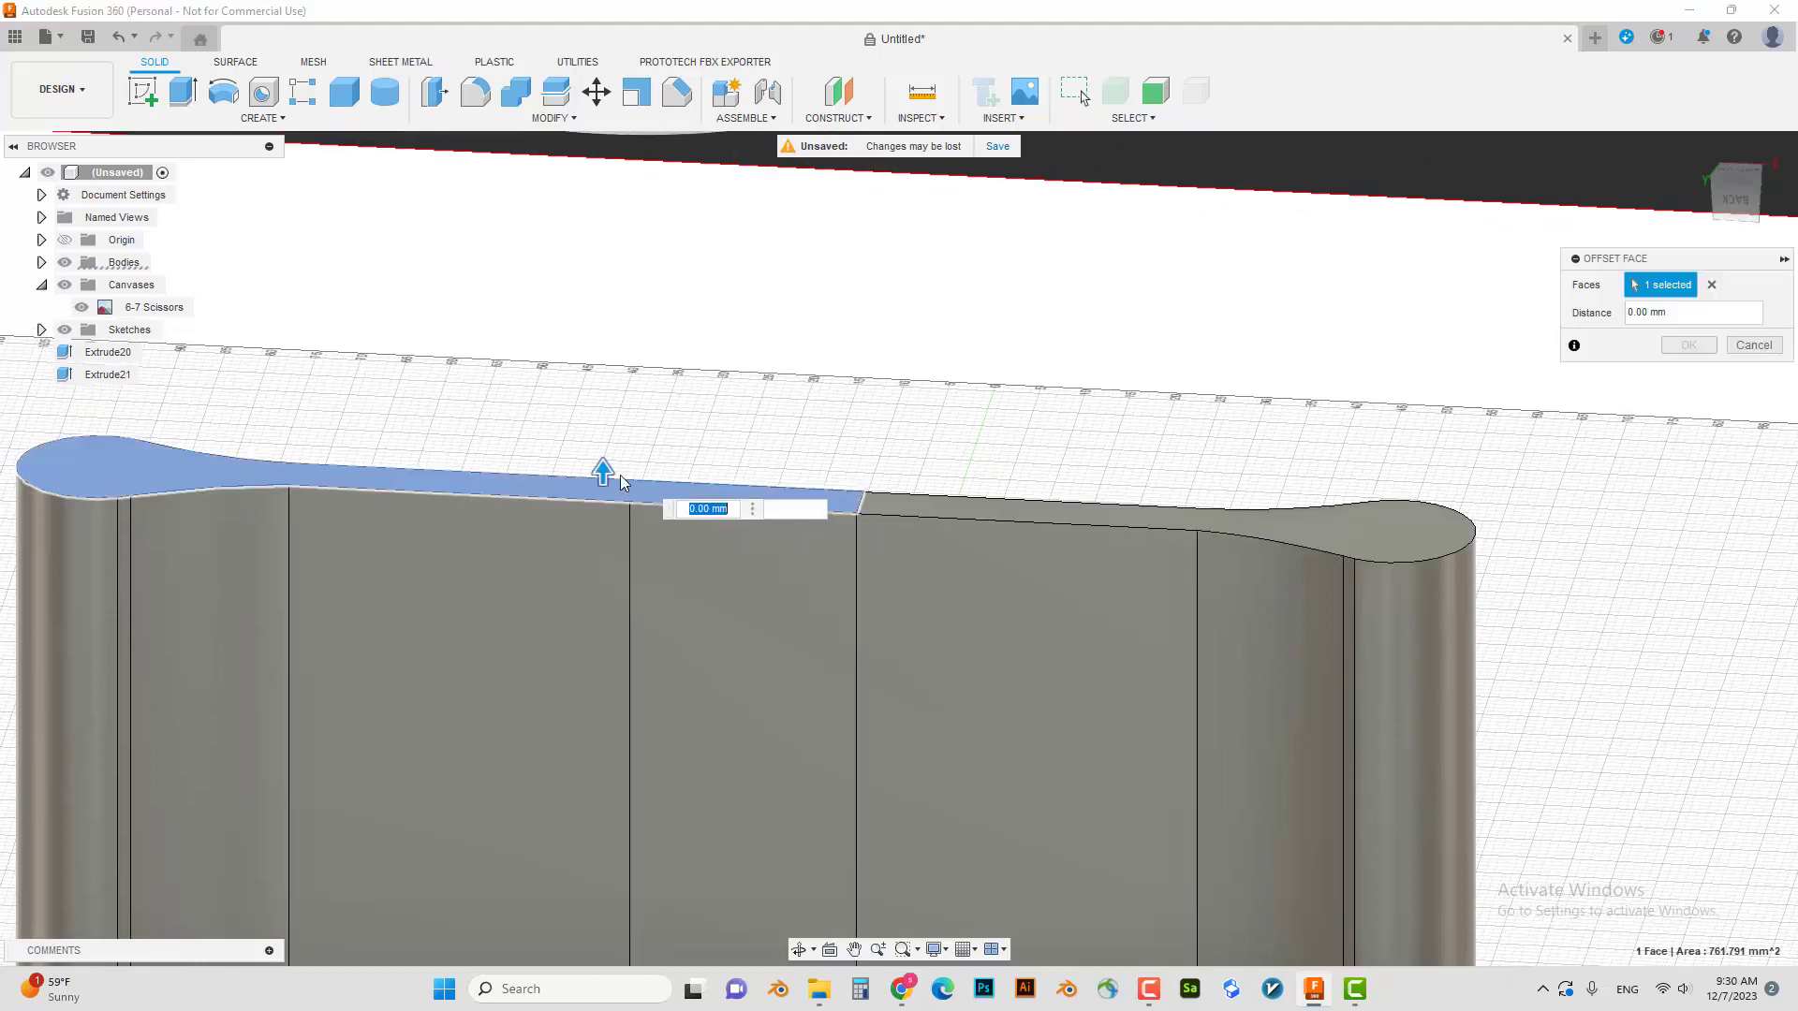
drag(602, 466, 609, 438)
key(Return)
shift+middle_drag(992, 509, 947, 575)
scroll(946, 575, down, 3)
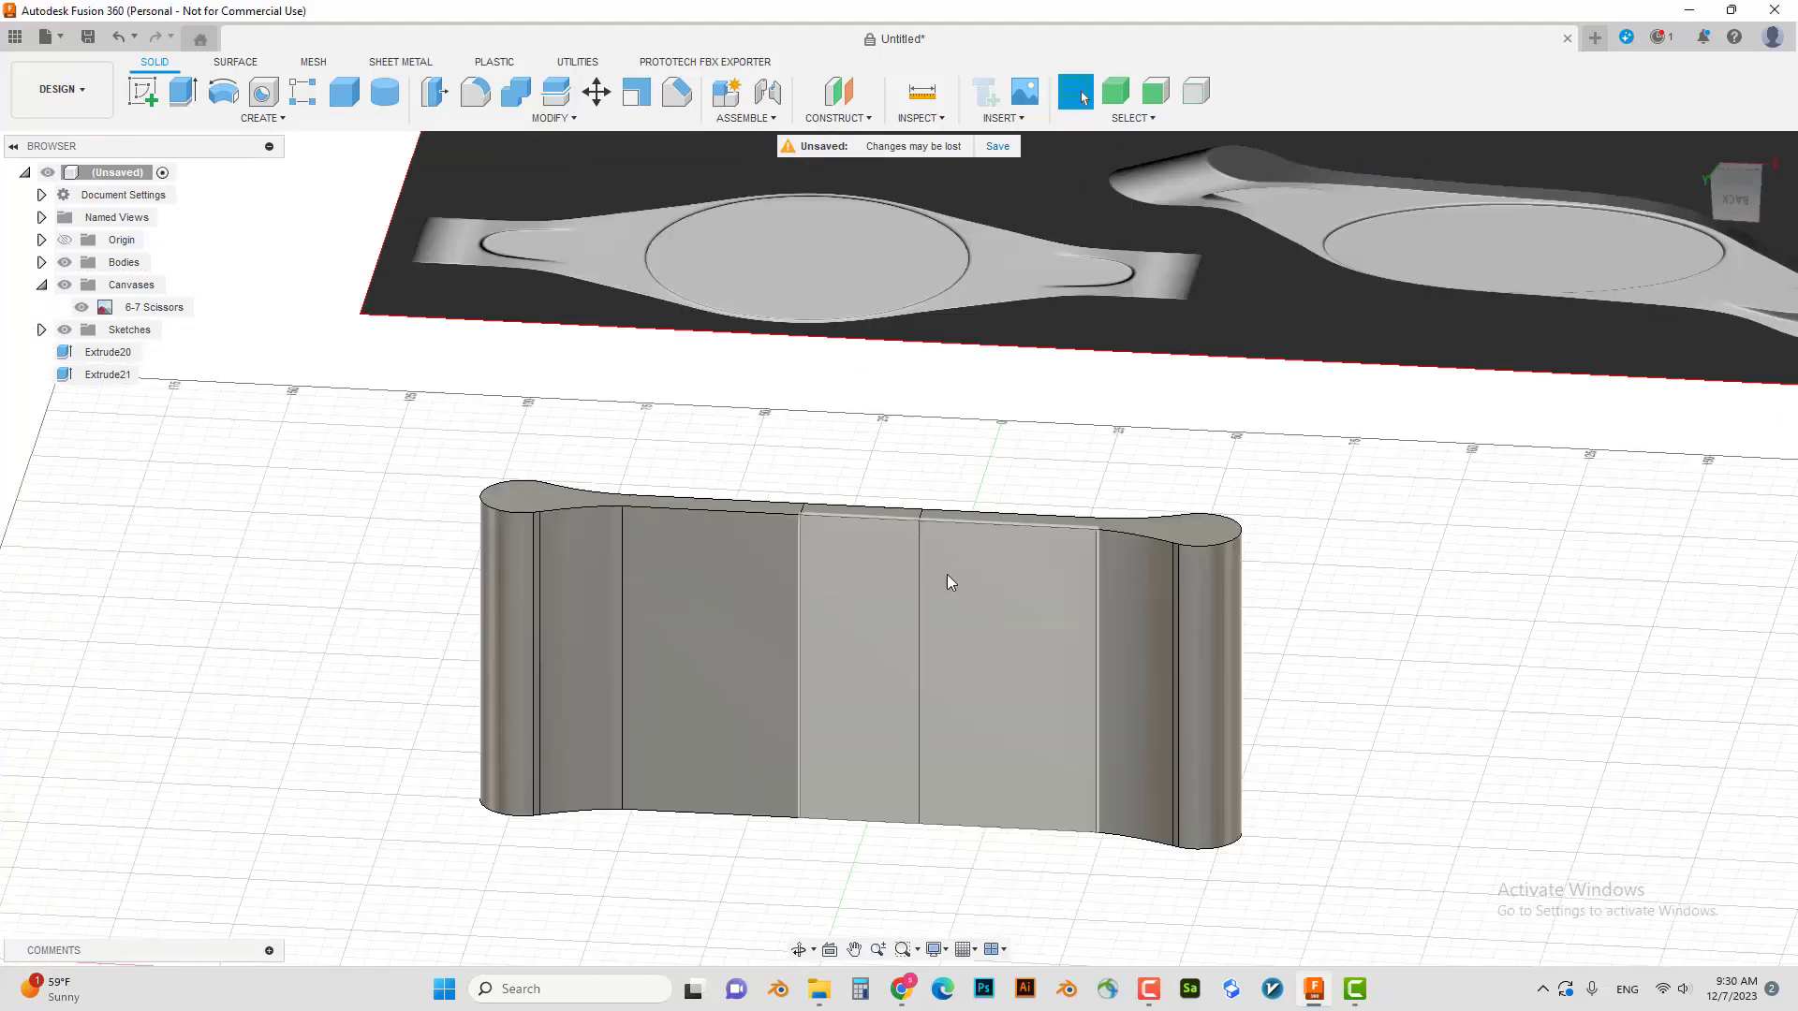
scroll(951, 655, down, 2)
mouse_move(951, 656)
shift+middle_down()
mouse_move(954, 710)
mouse_move(1215, 554)
shift+middle_up()
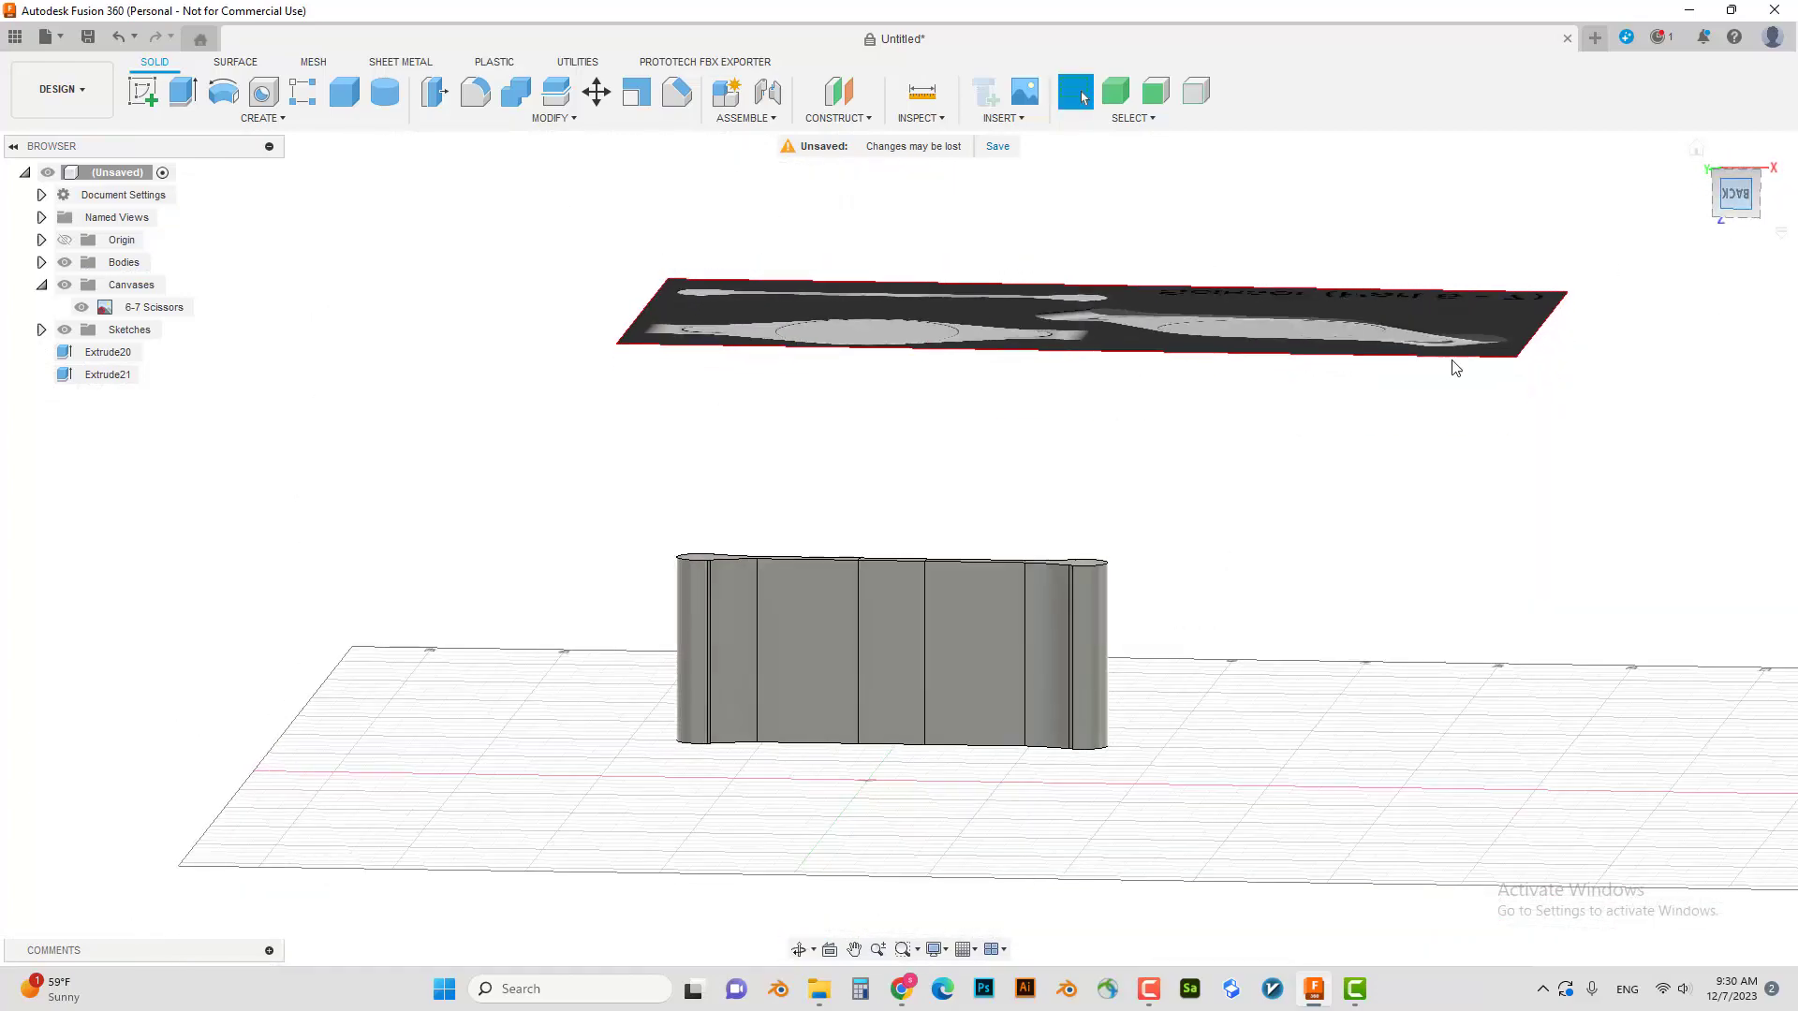
- Join the left body into the right body with Combine
click(1030, 616)
key(m)
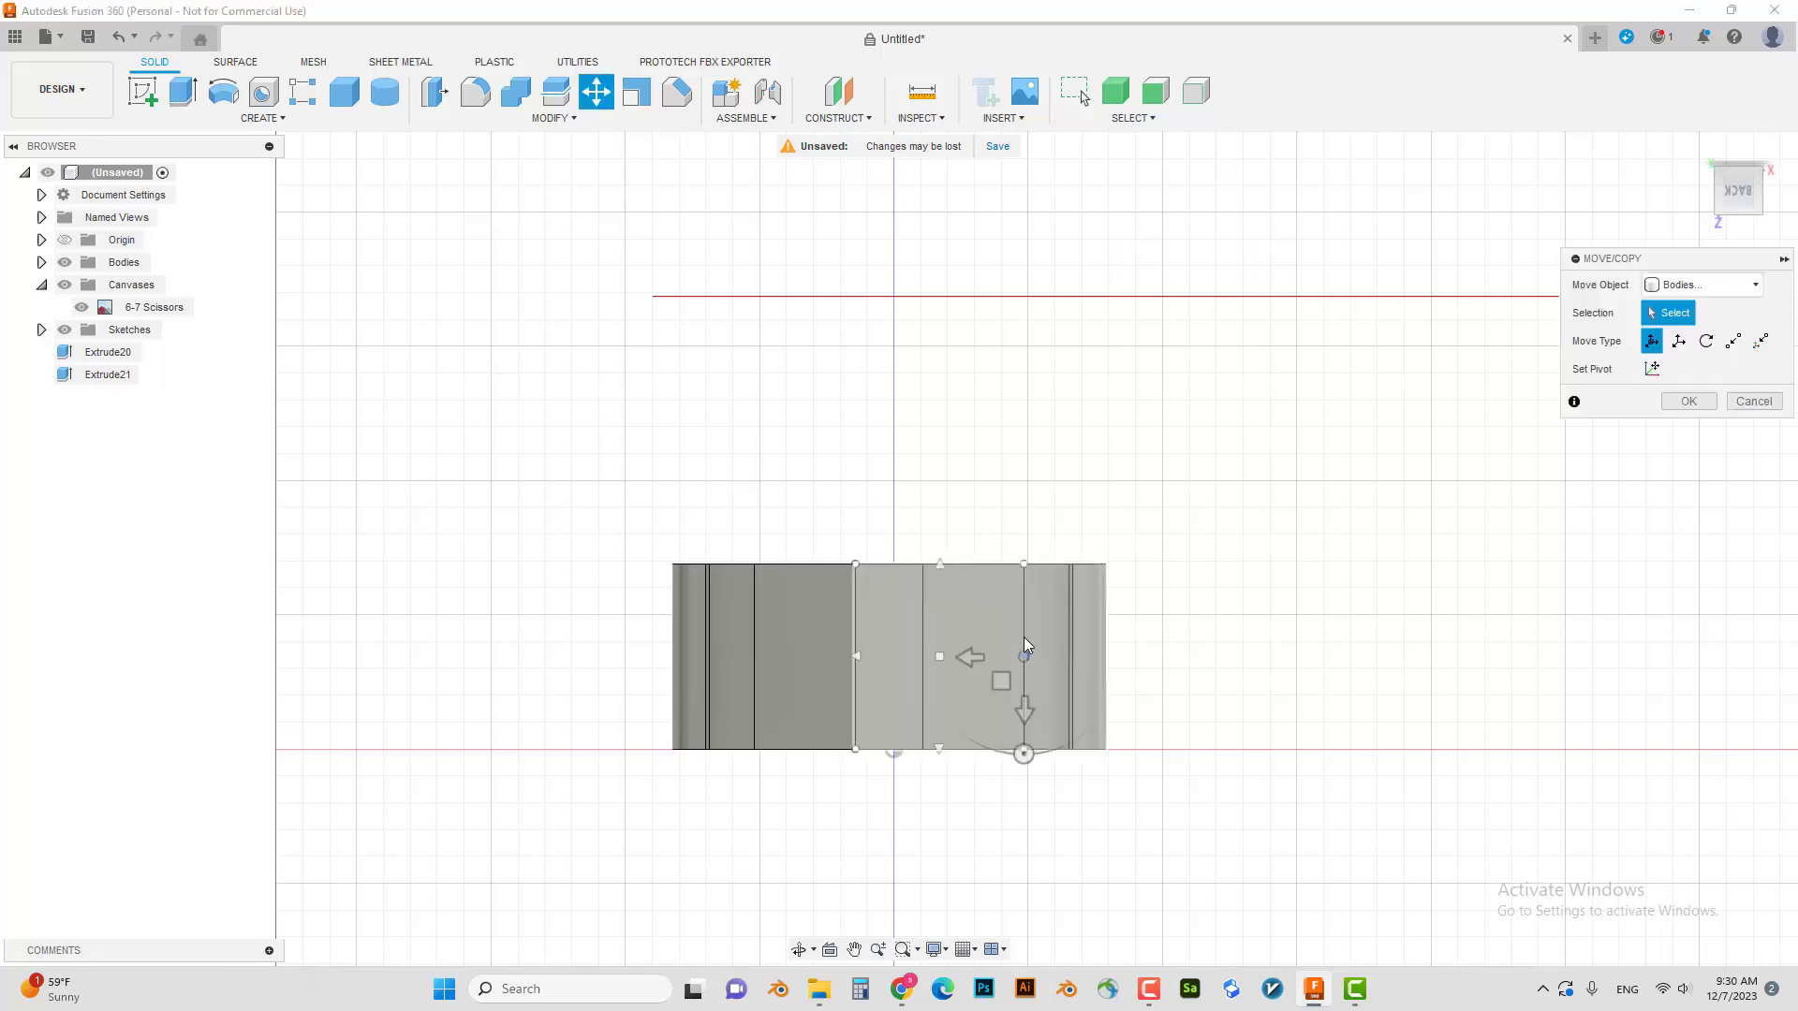
click(1172, 636)
key(c)
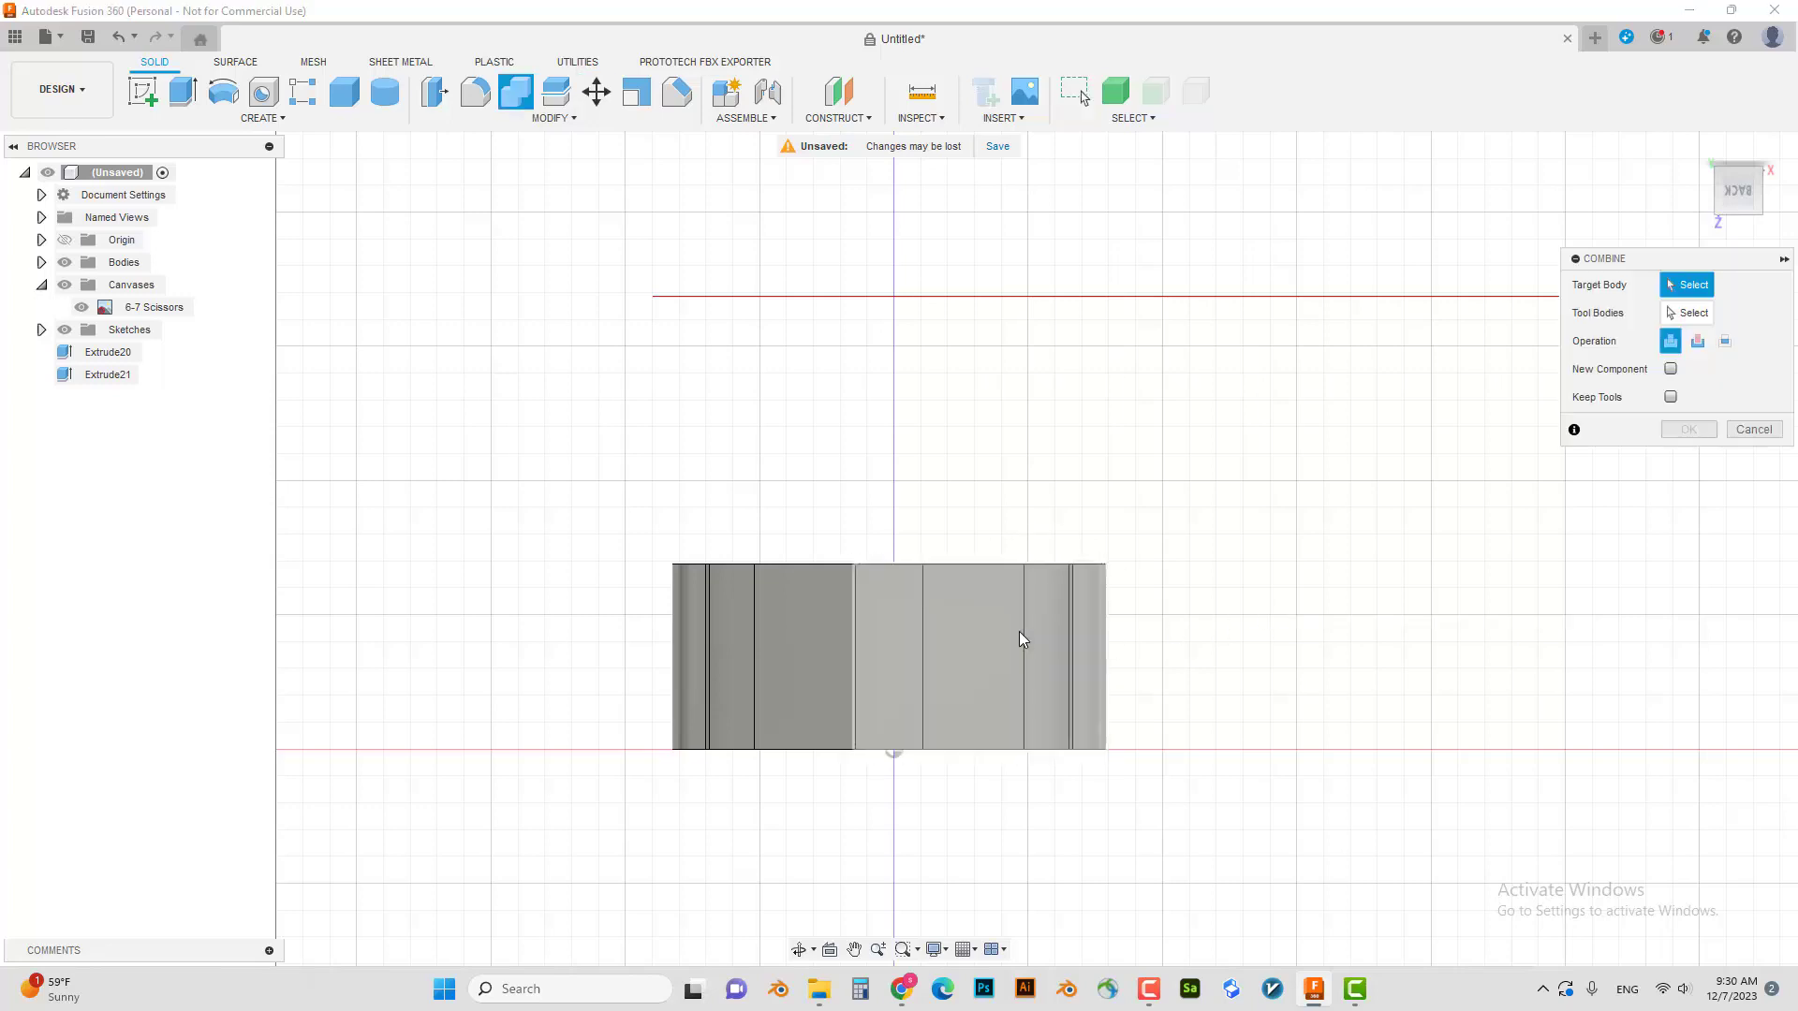
click(1004, 641)
click(750, 674)
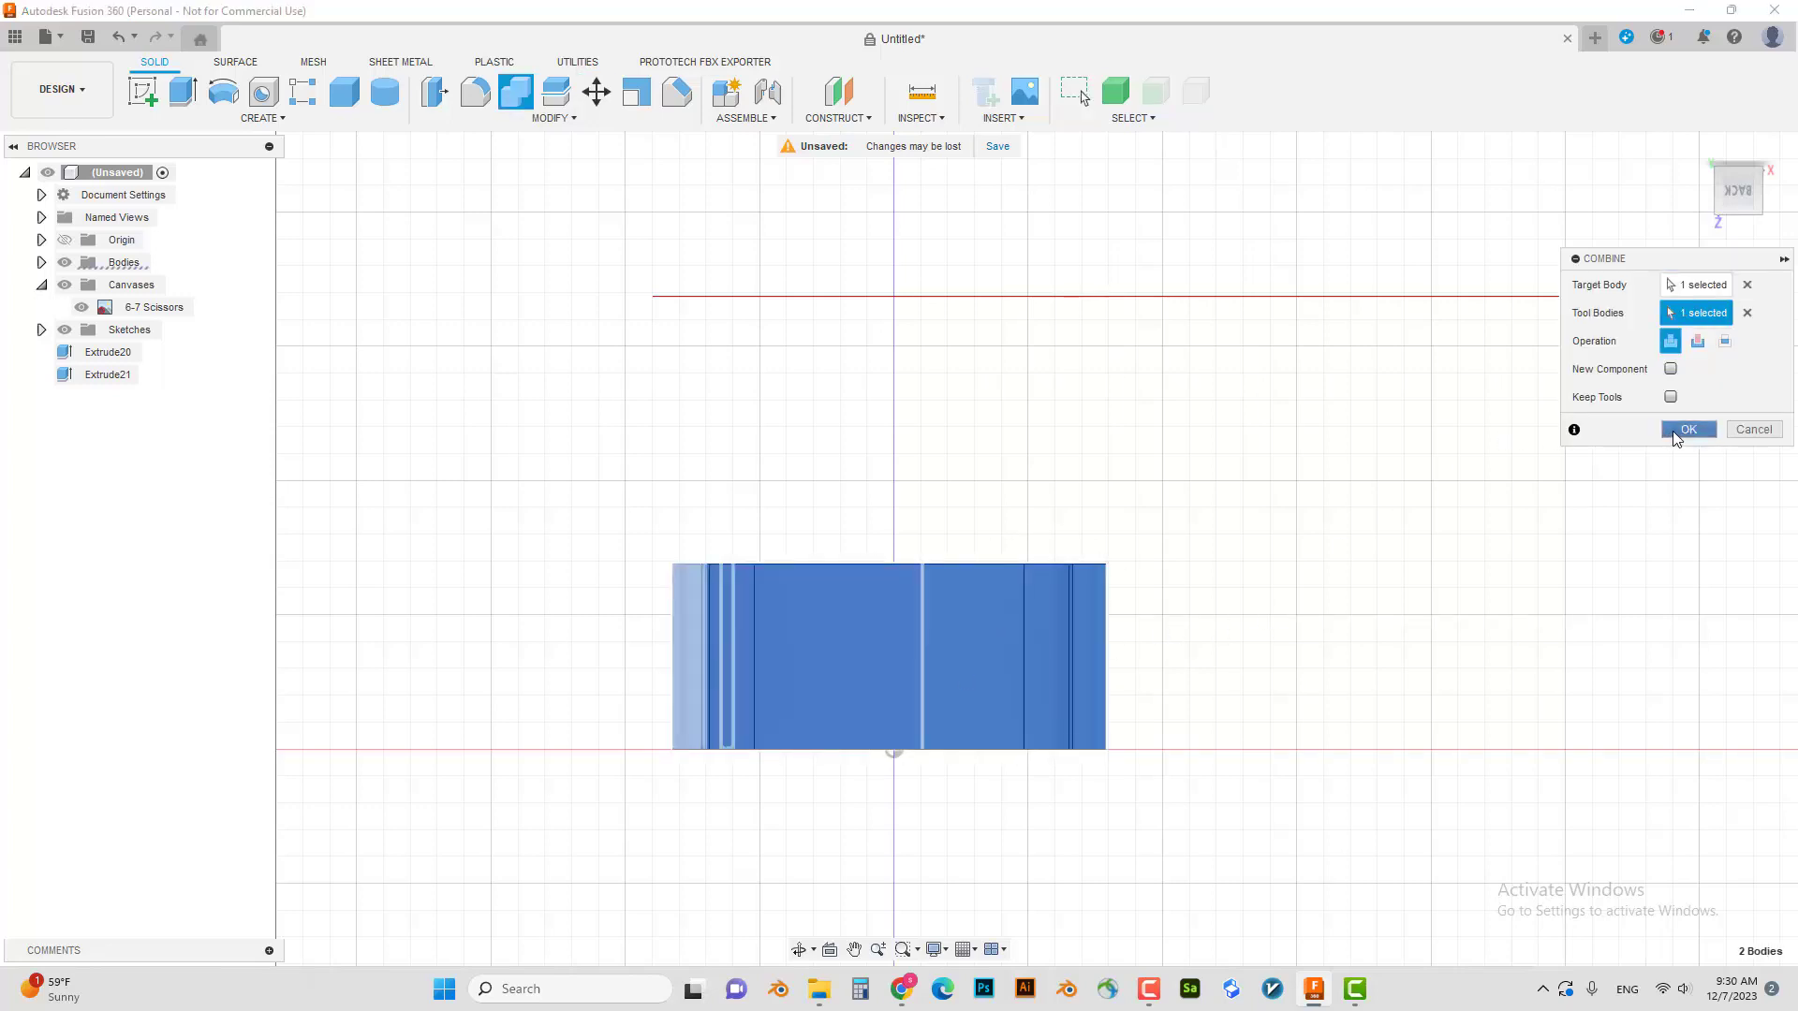
click(1675, 436)
- Move the merged bar up above the reference canvas
key(m)
click(863, 685)
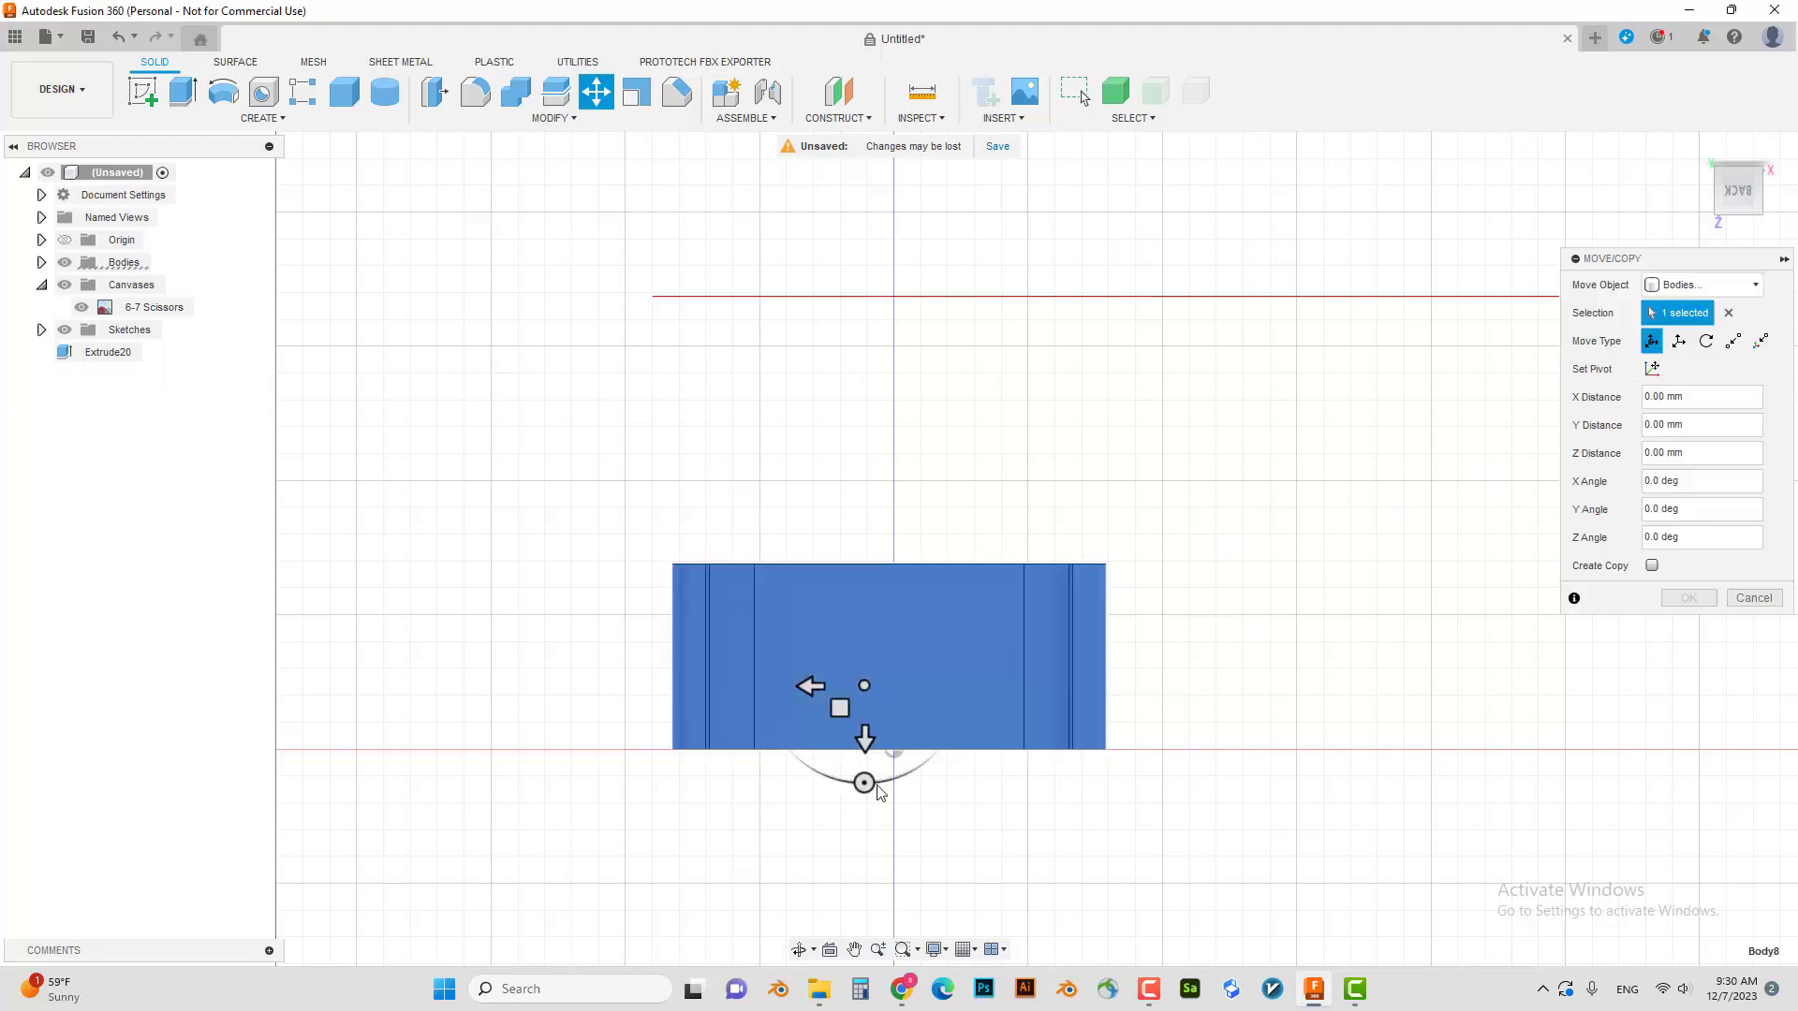
drag(863, 783, 862, 240)
key(Return)
shift+middle_drag(942, 374, 986, 468)
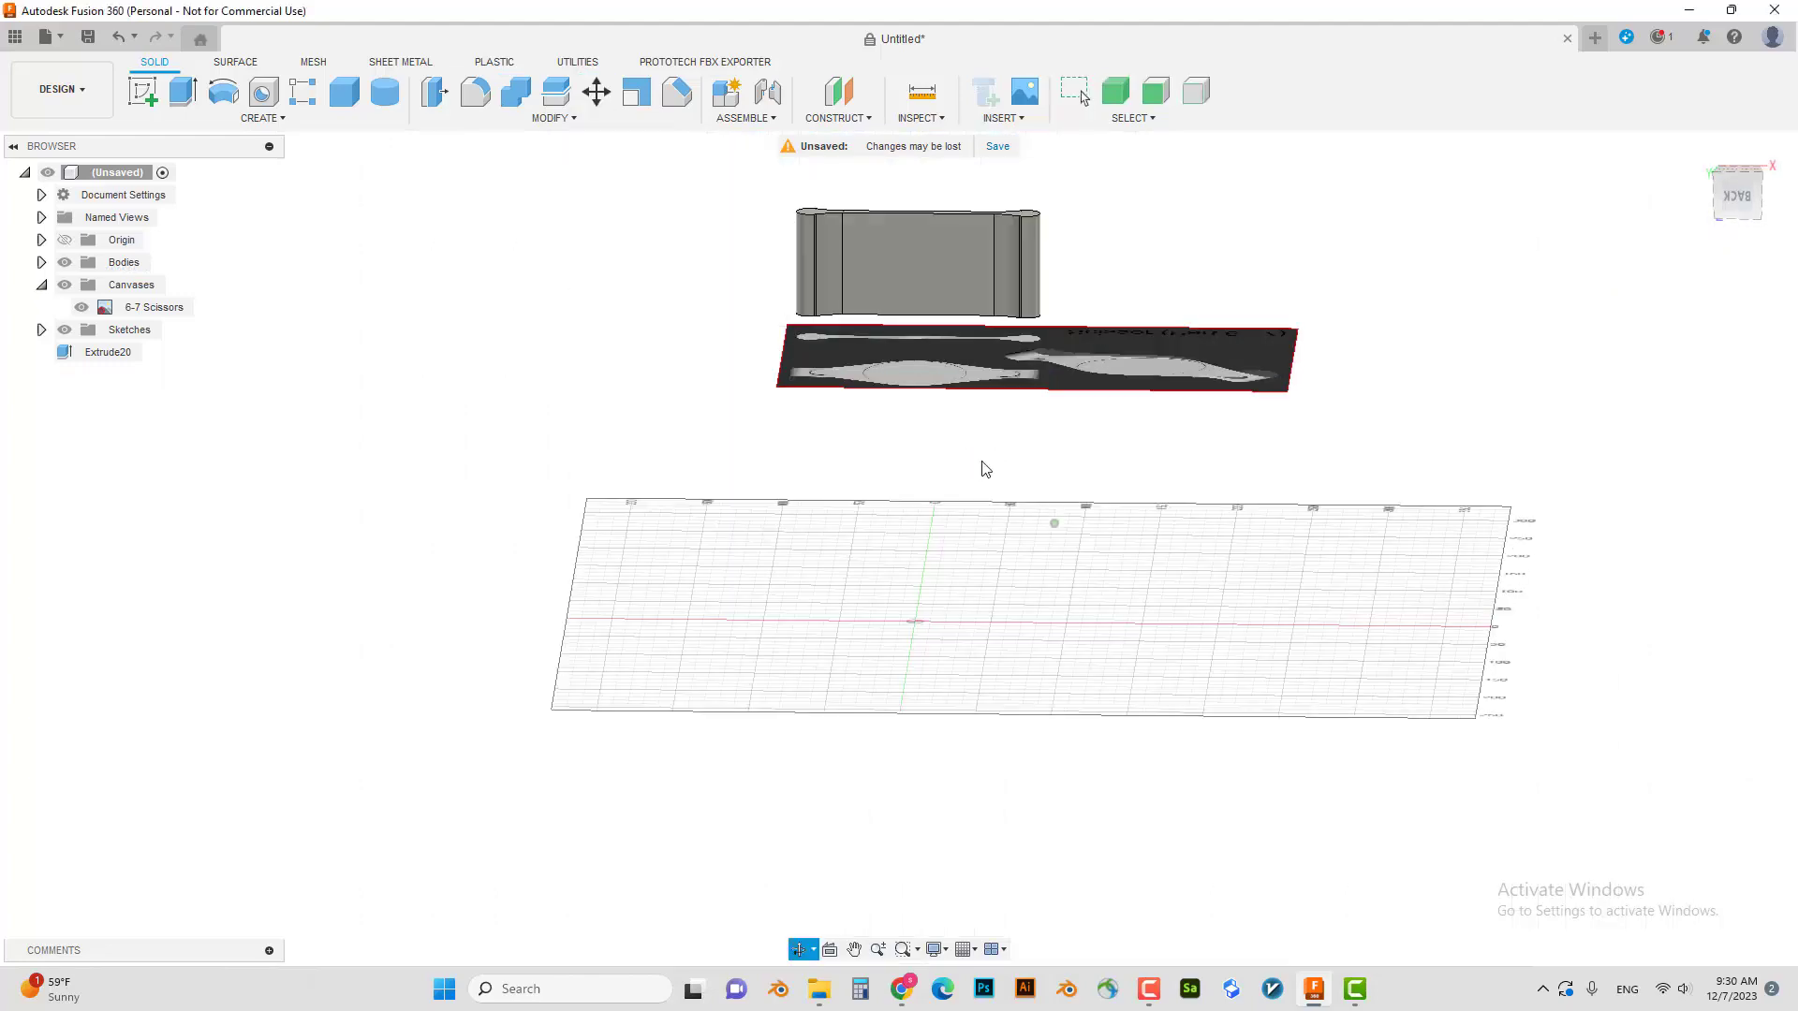
- Rotate the bar -90° about X so it lies flat
click(1730, 215)
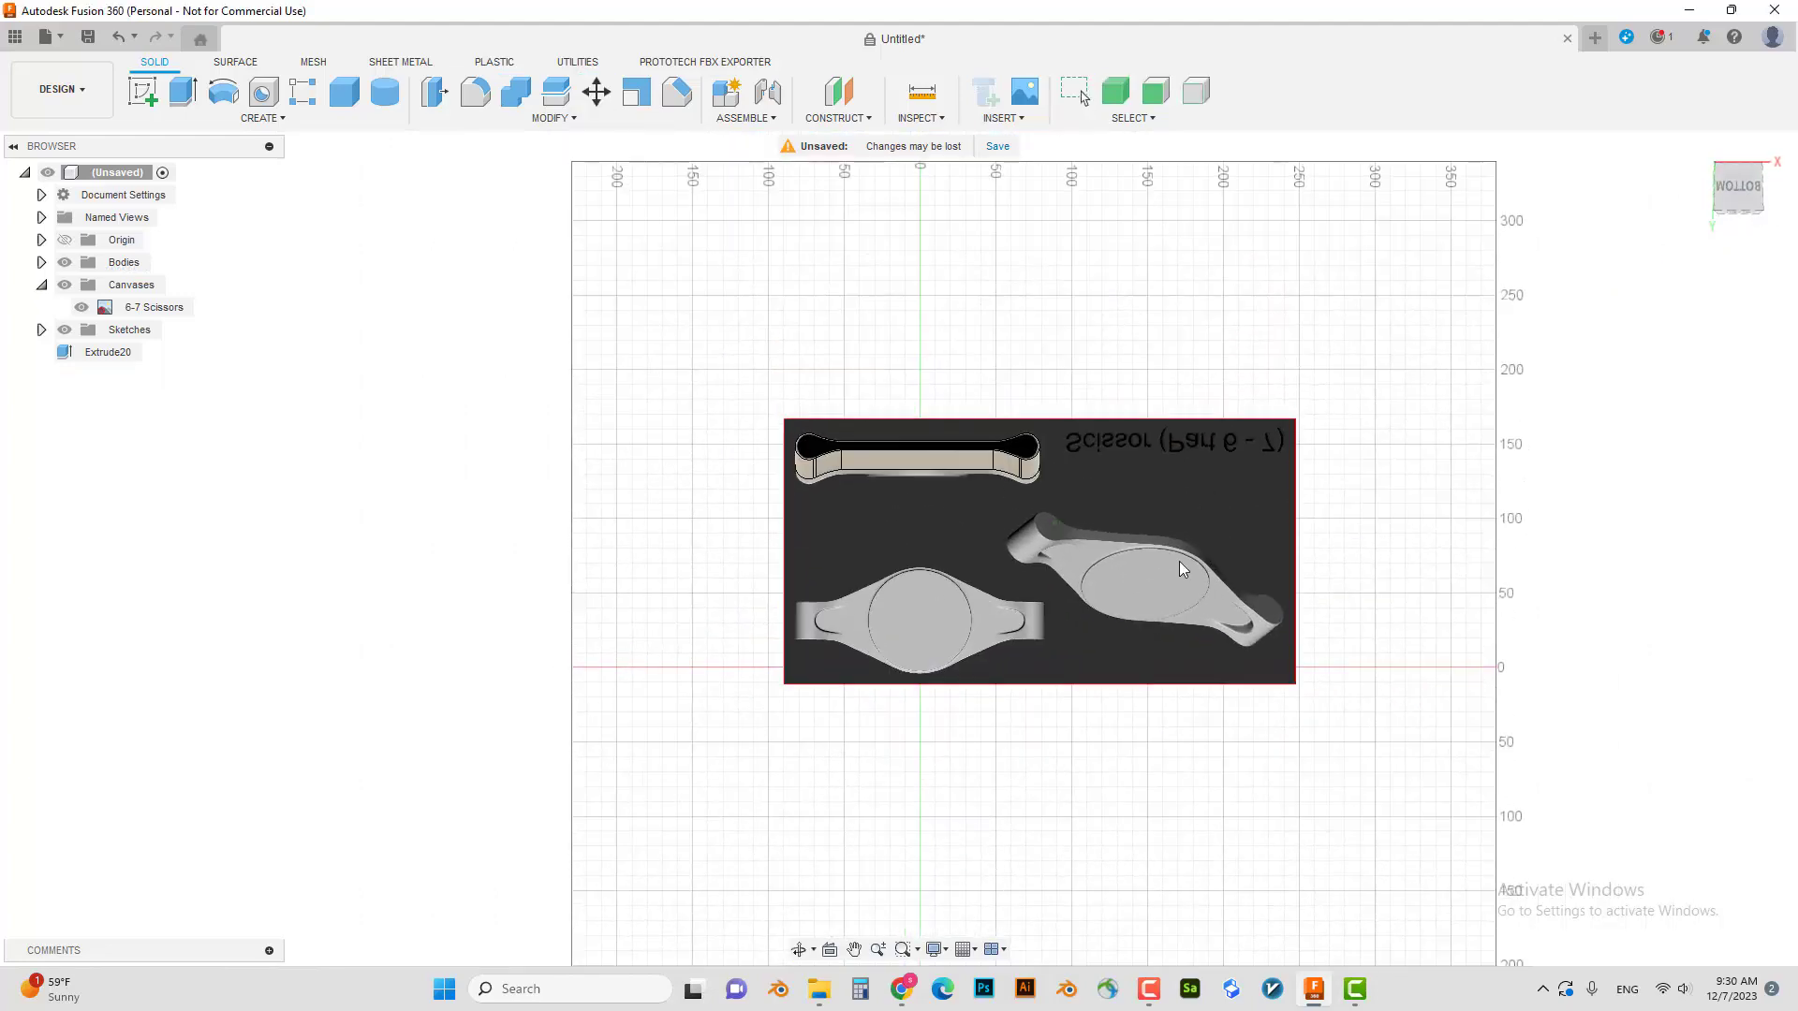
scroll(955, 570, up, 3)
scroll(942, 554, up, 2)
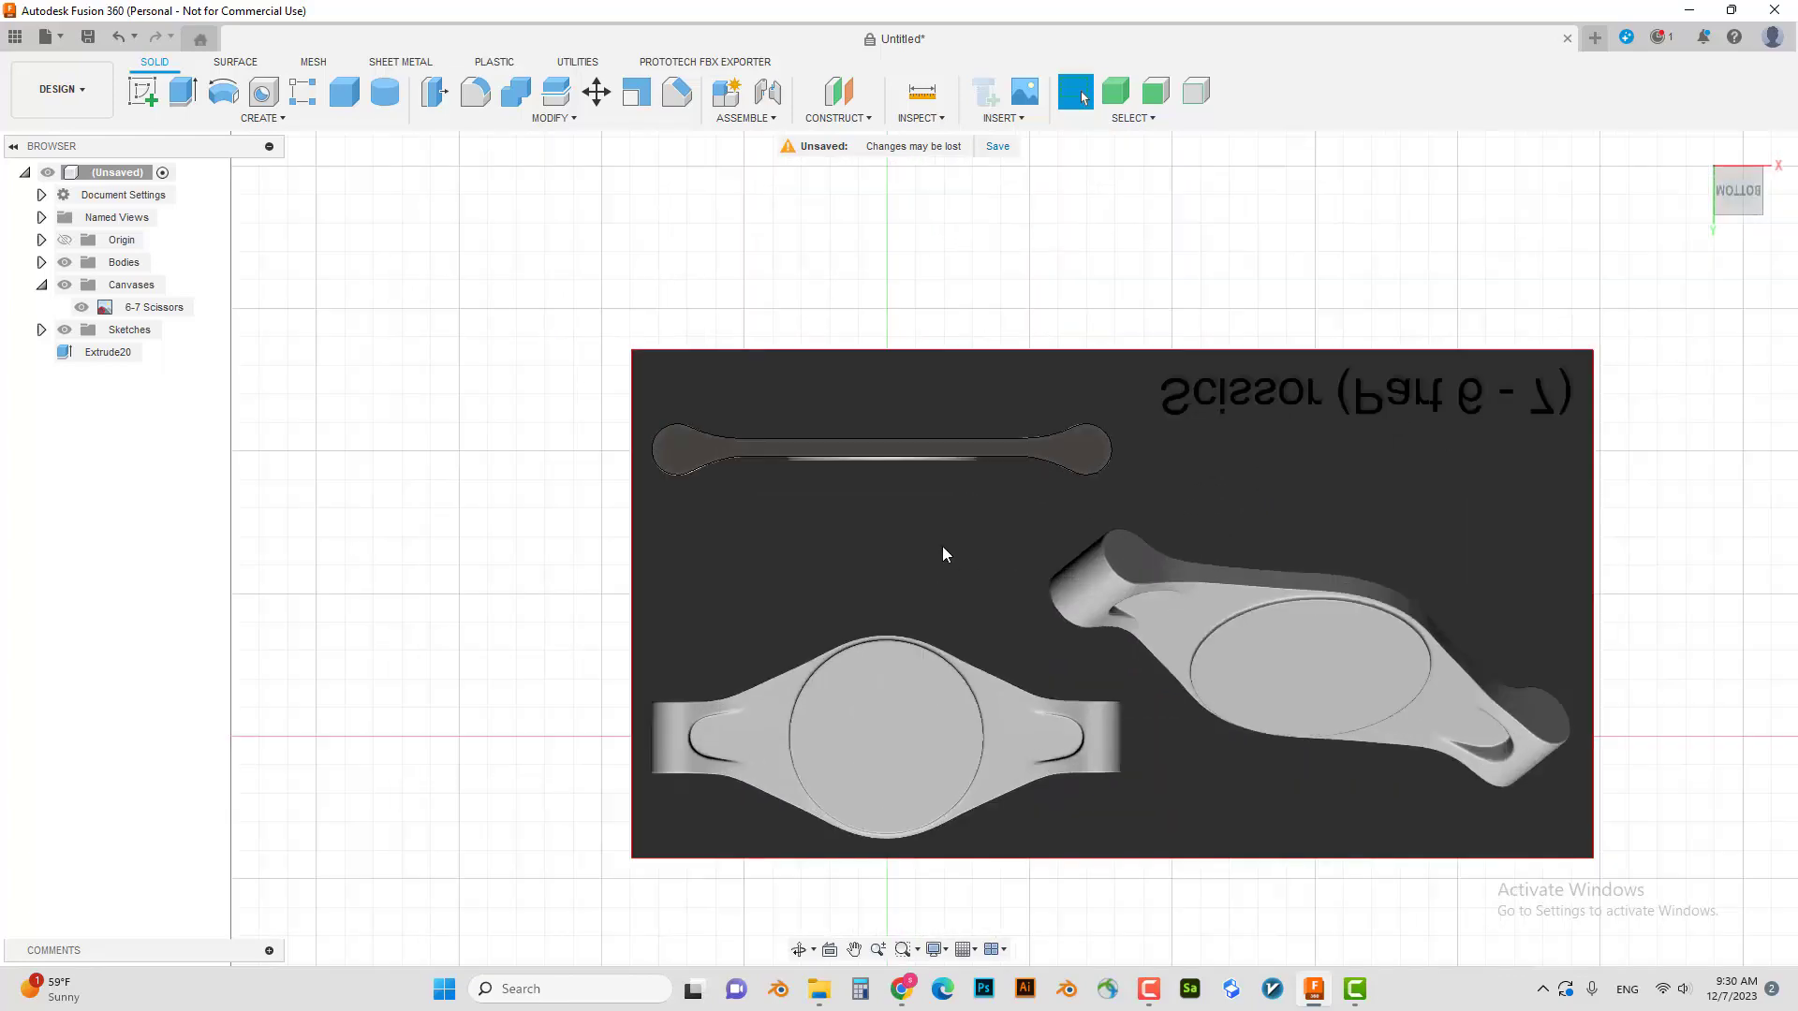
key(m)
click(944, 451)
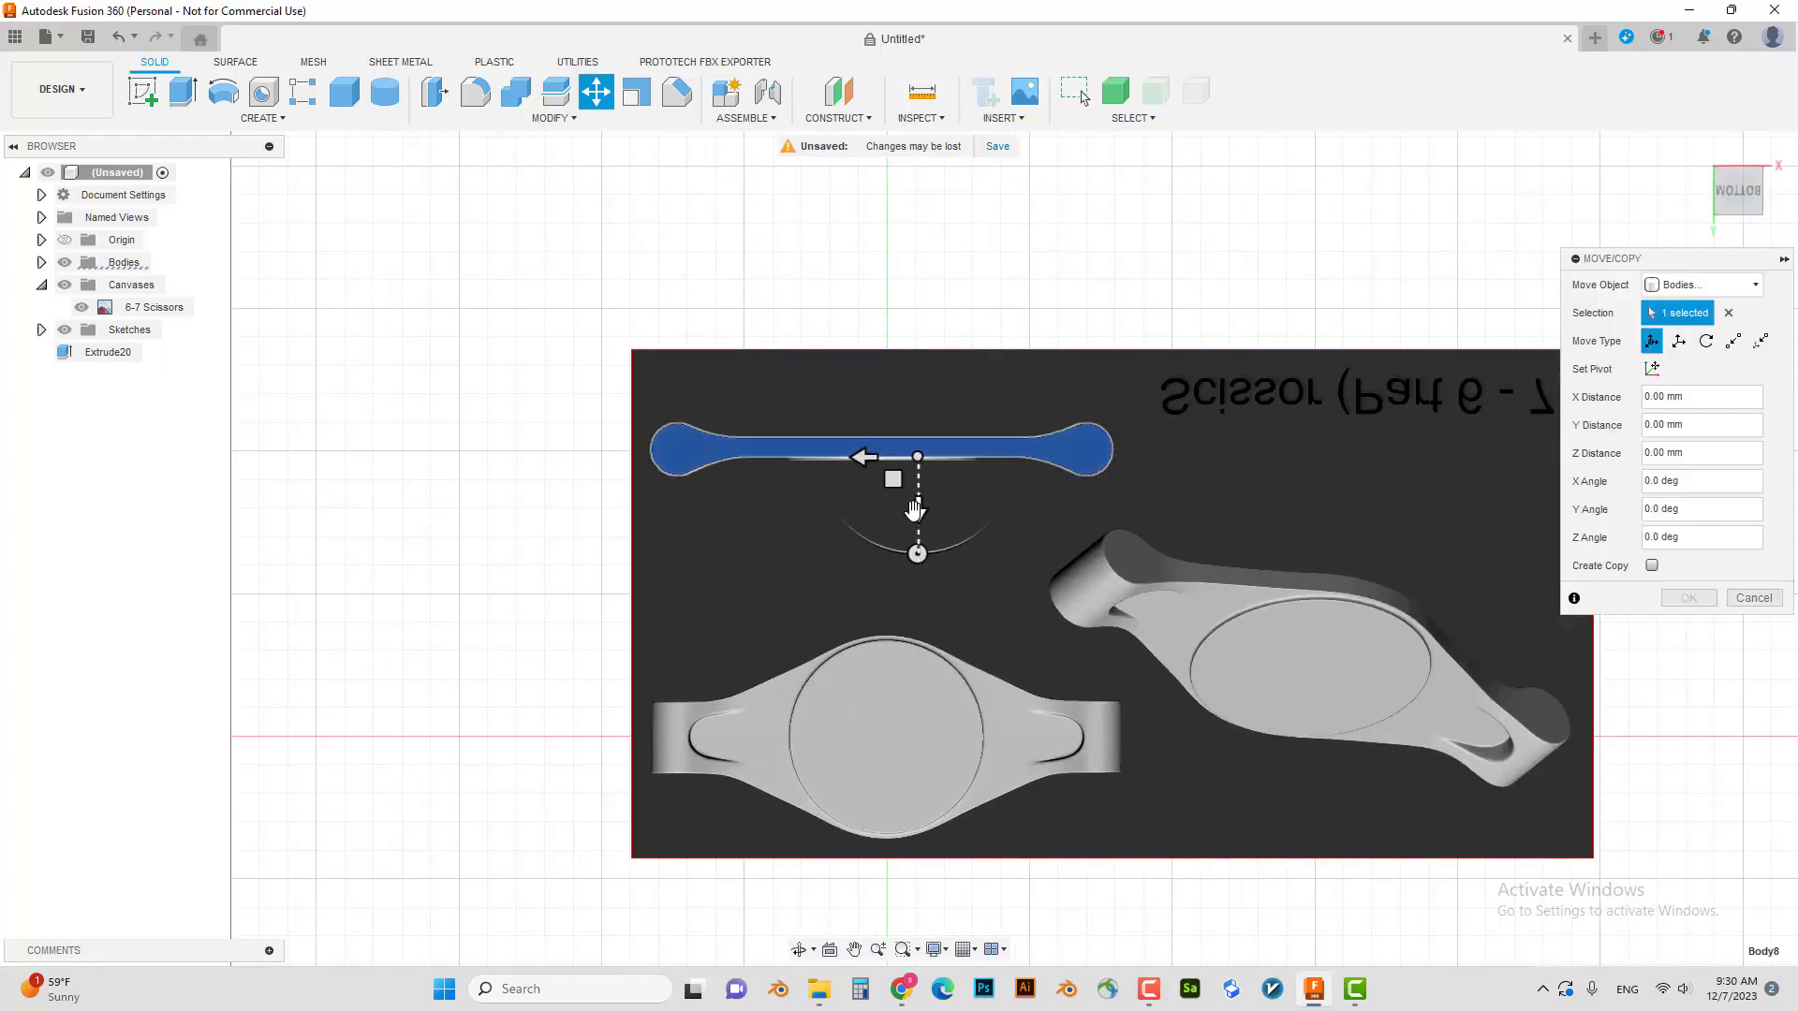
shift+middle_drag(863, 574, 840, 414)
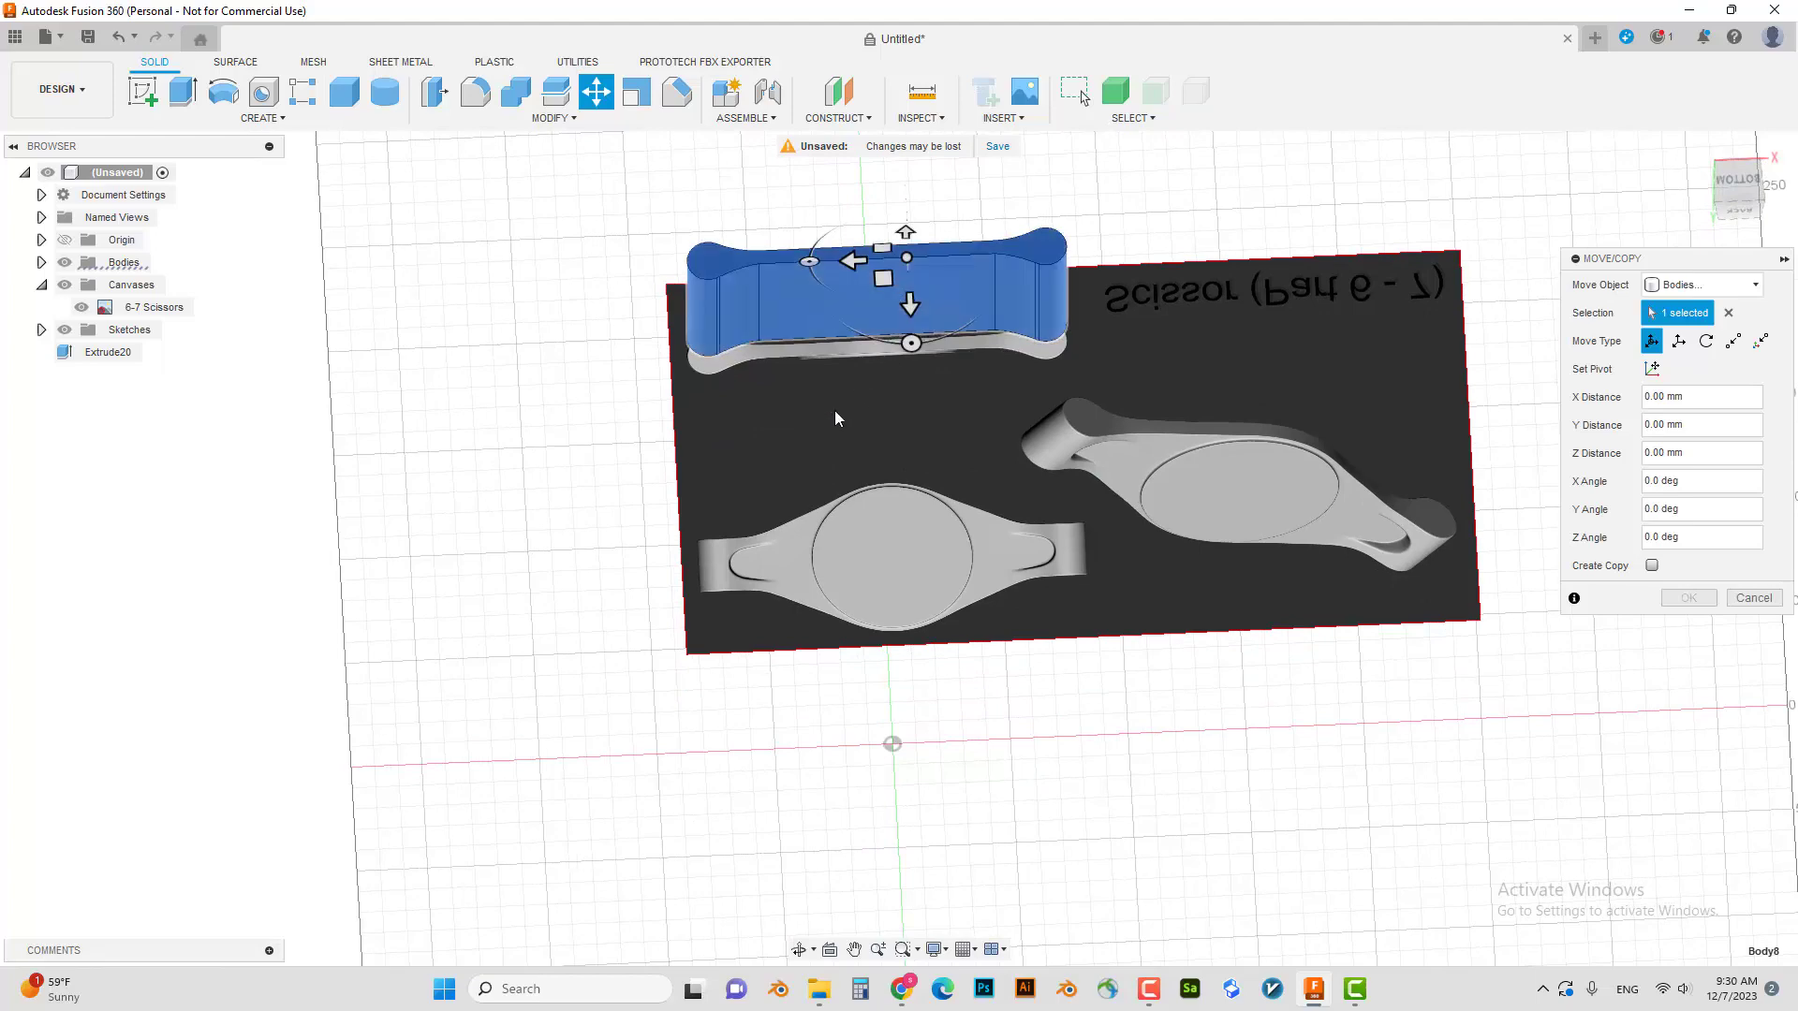
mouse_move(777, 562)
middle_down()
mouse_move(757, 700)
mouse_move(843, 622)
mouse_move(922, 273)
middle_up()
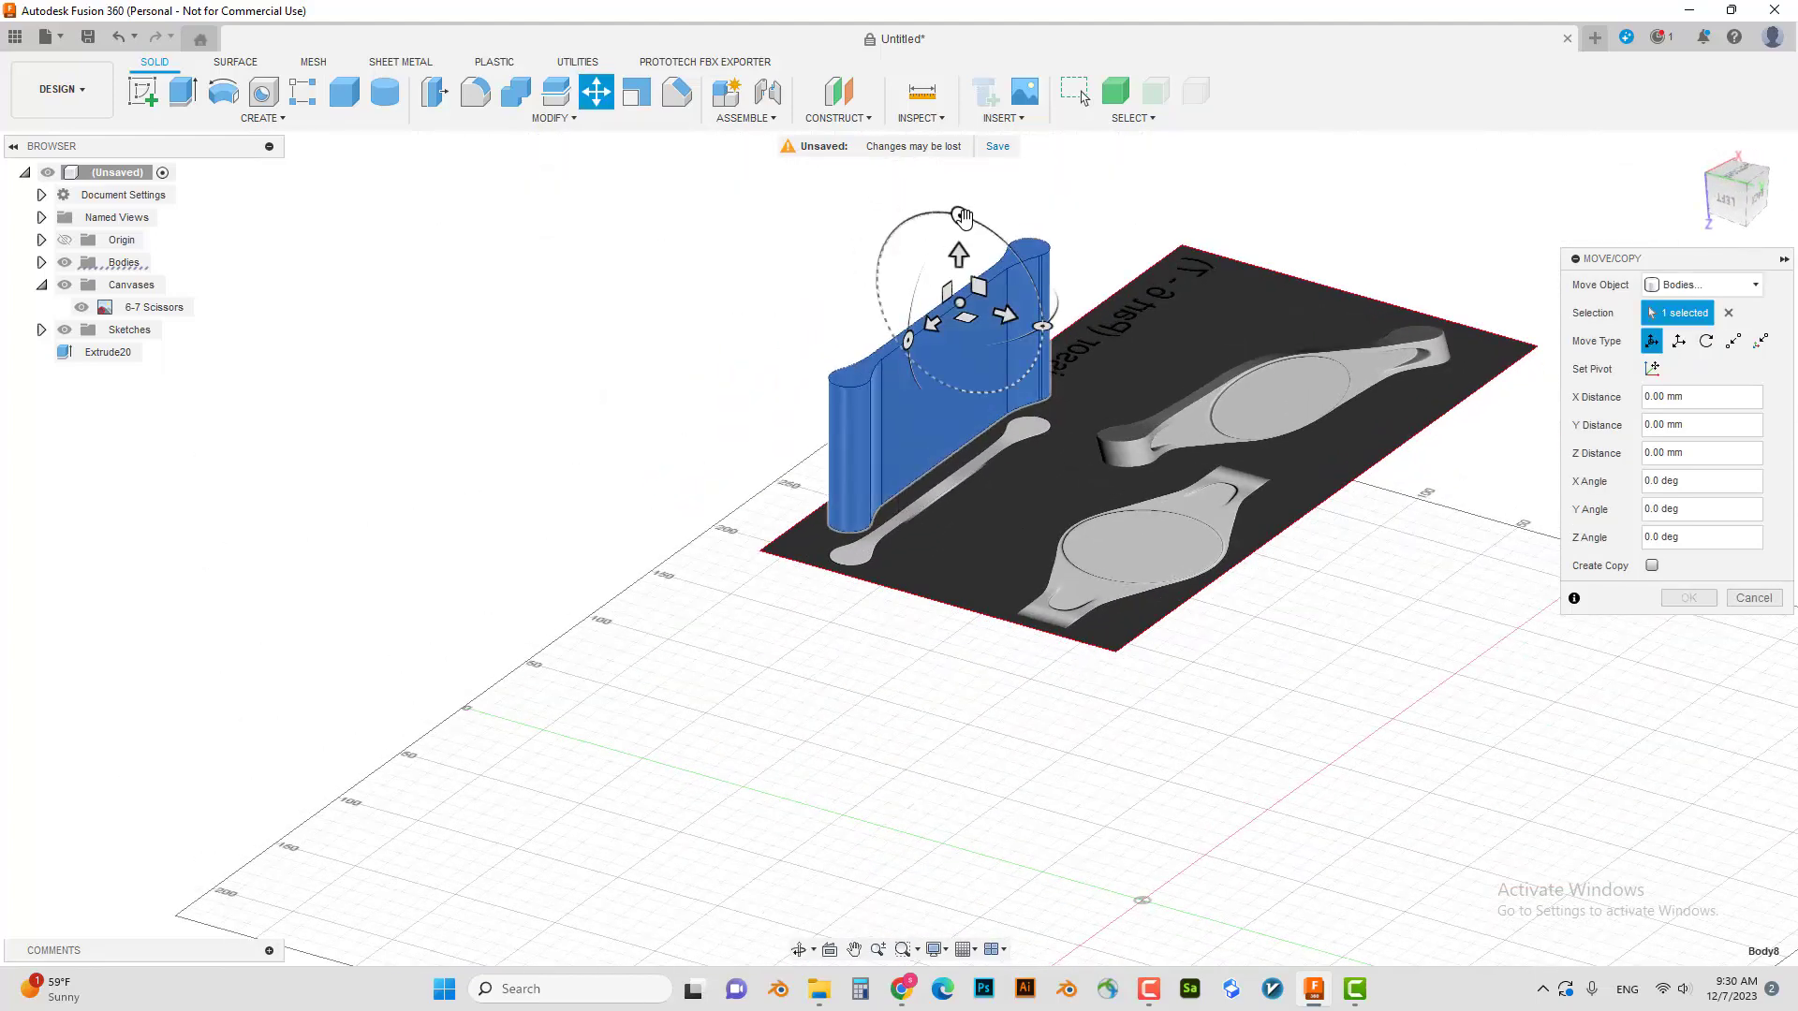
mouse_move(963, 217)
mouse_down()
mouse_move(1009, 338)
mouse_move(990, 317)
mouse_up()
key(Return)
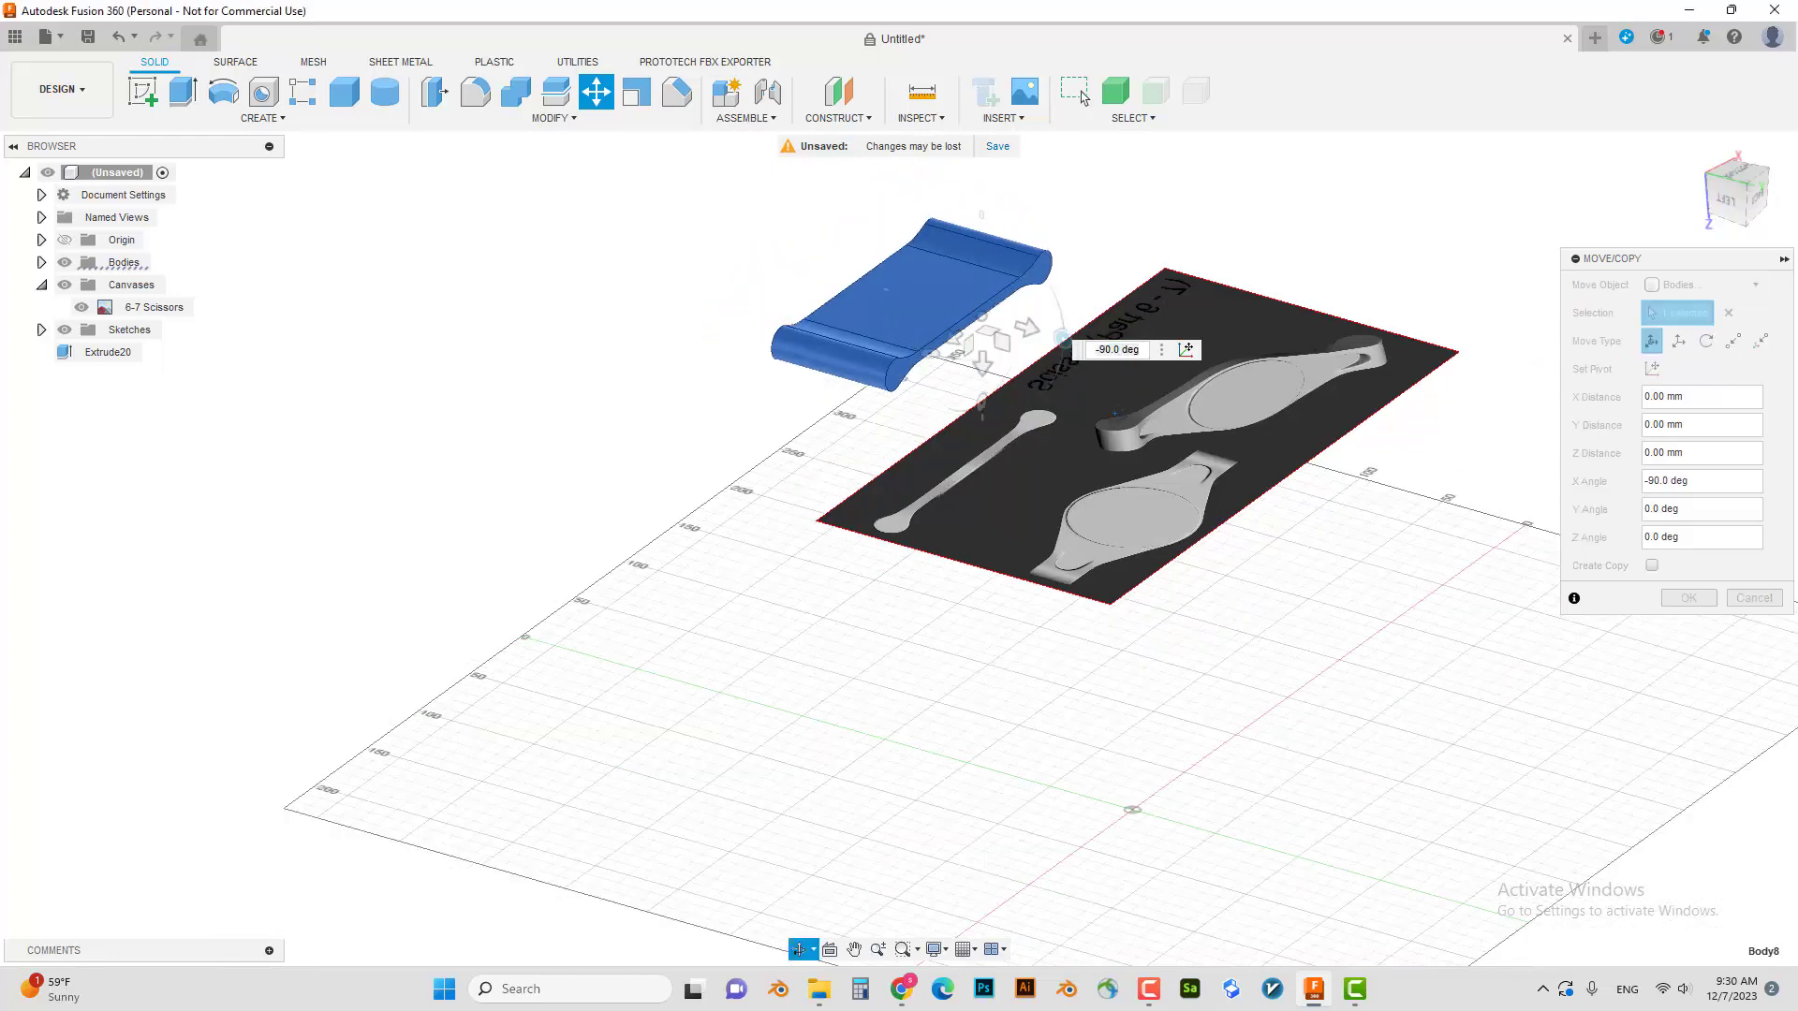
- Move the bar onto the lower-left arm image, about -1.922 mm X and 110.33 mm Y
click(1740, 185)
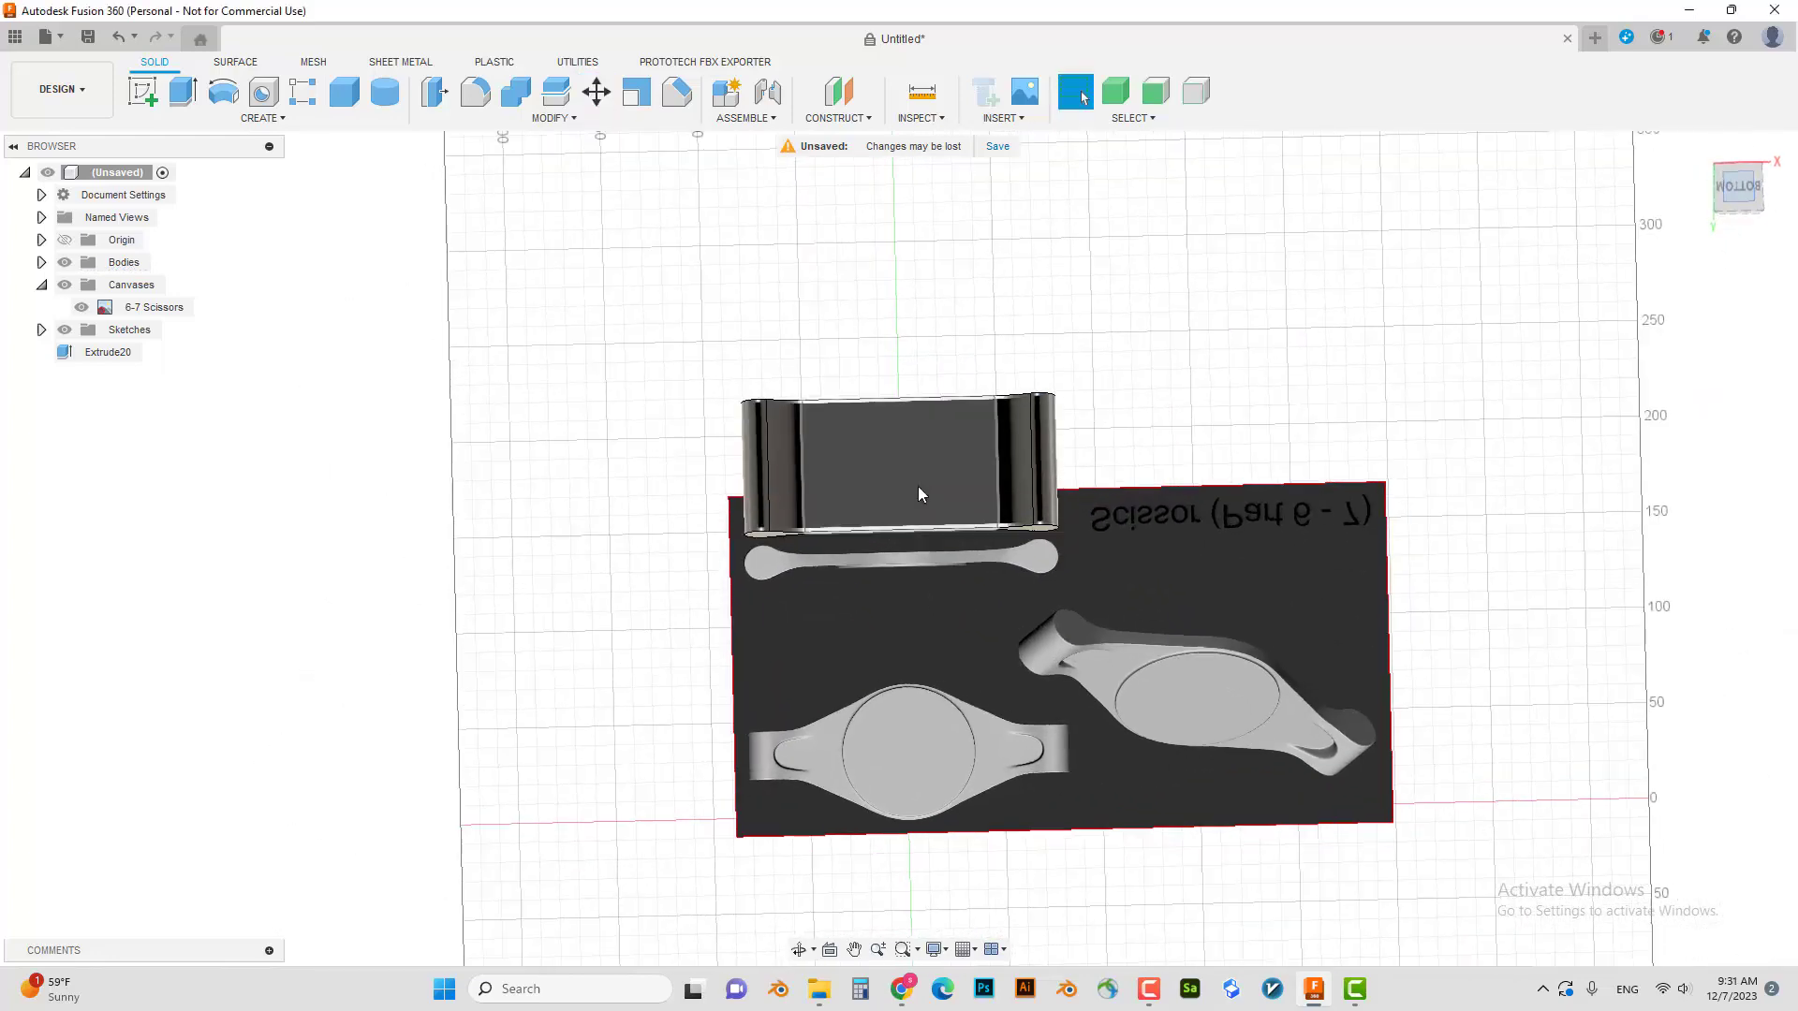
key(m)
click(818, 480)
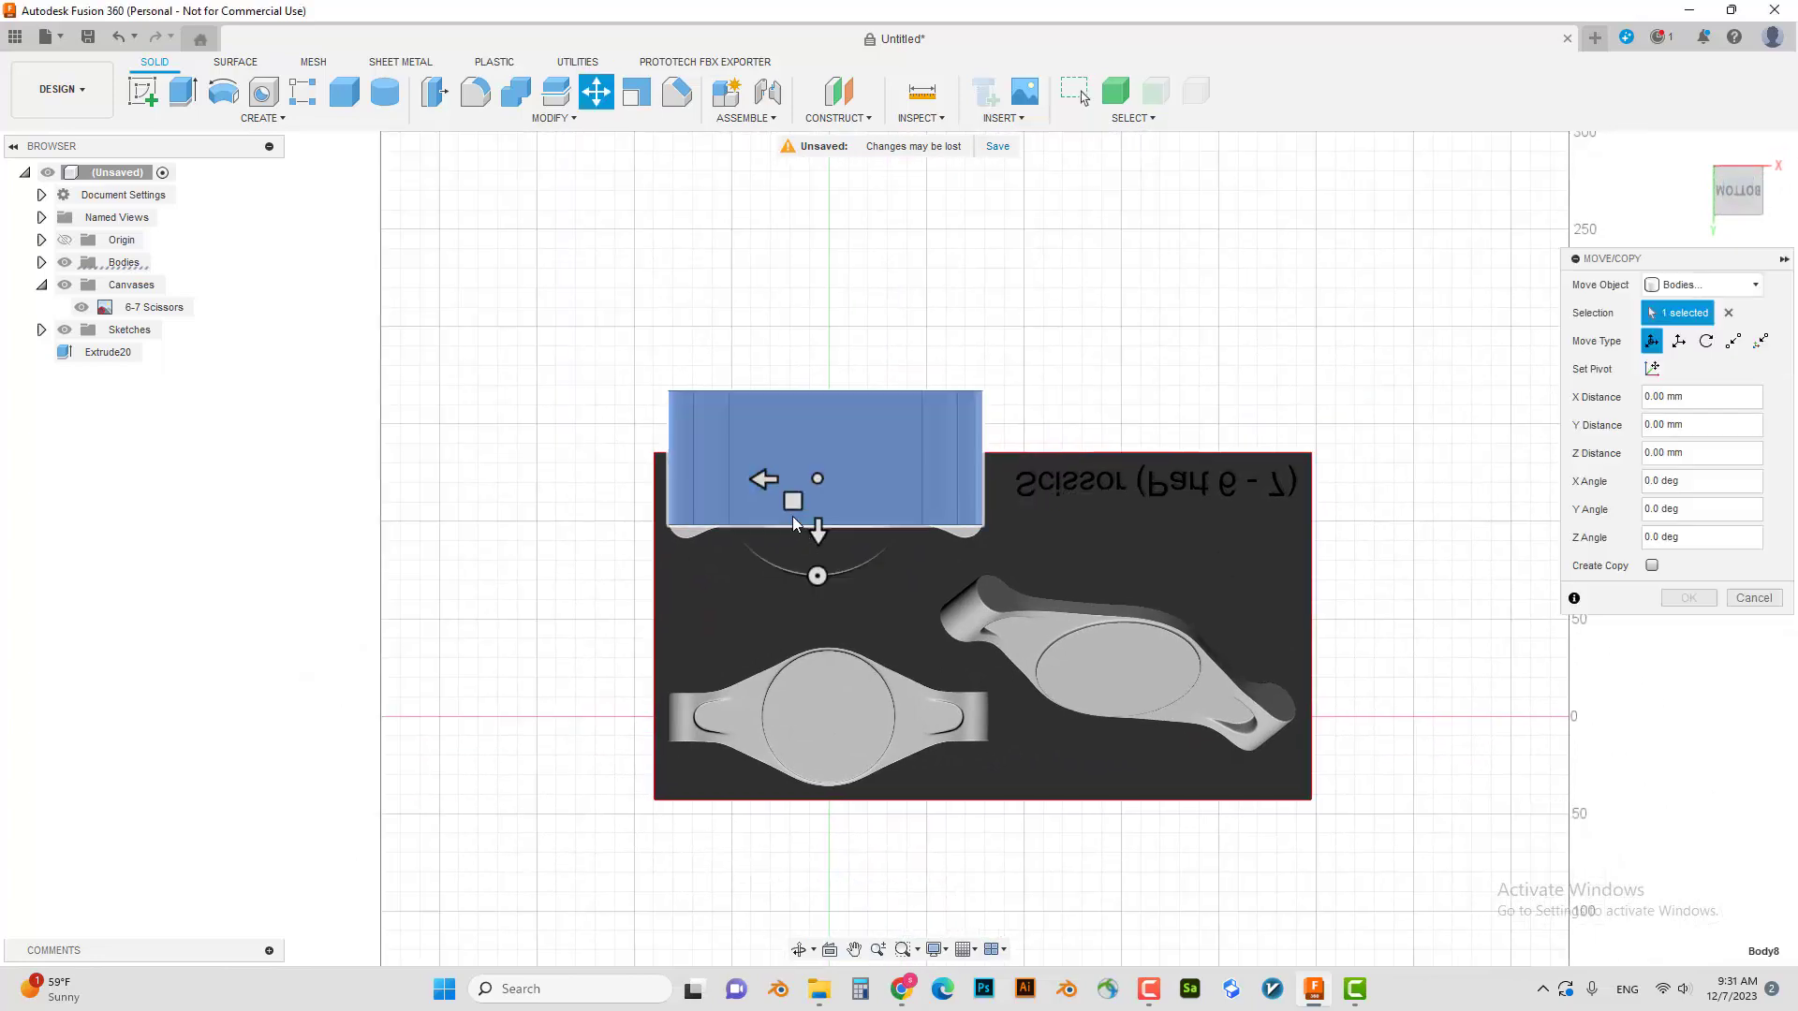
mouse_move(793, 502)
mouse_down()
mouse_move(789, 818)
mouse_move(784, 510)
mouse_up()
scroll(784, 510, up, 4)
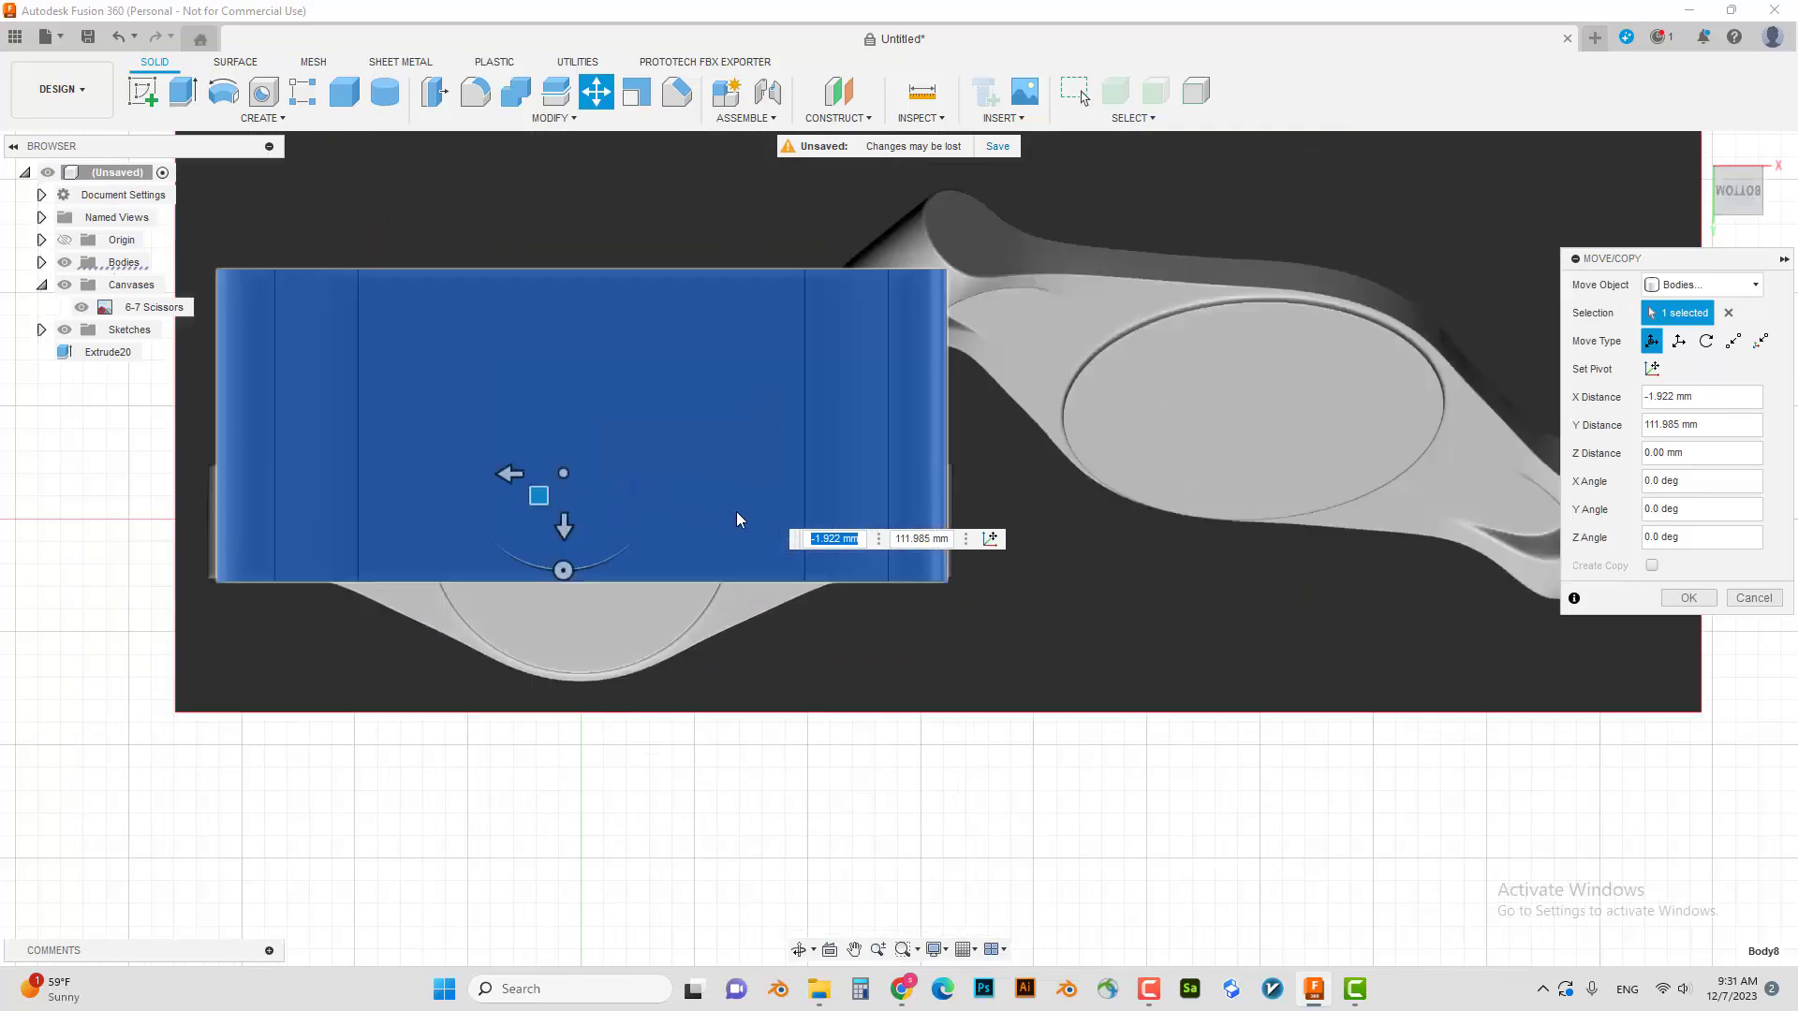
drag(502, 477, 501, 476)
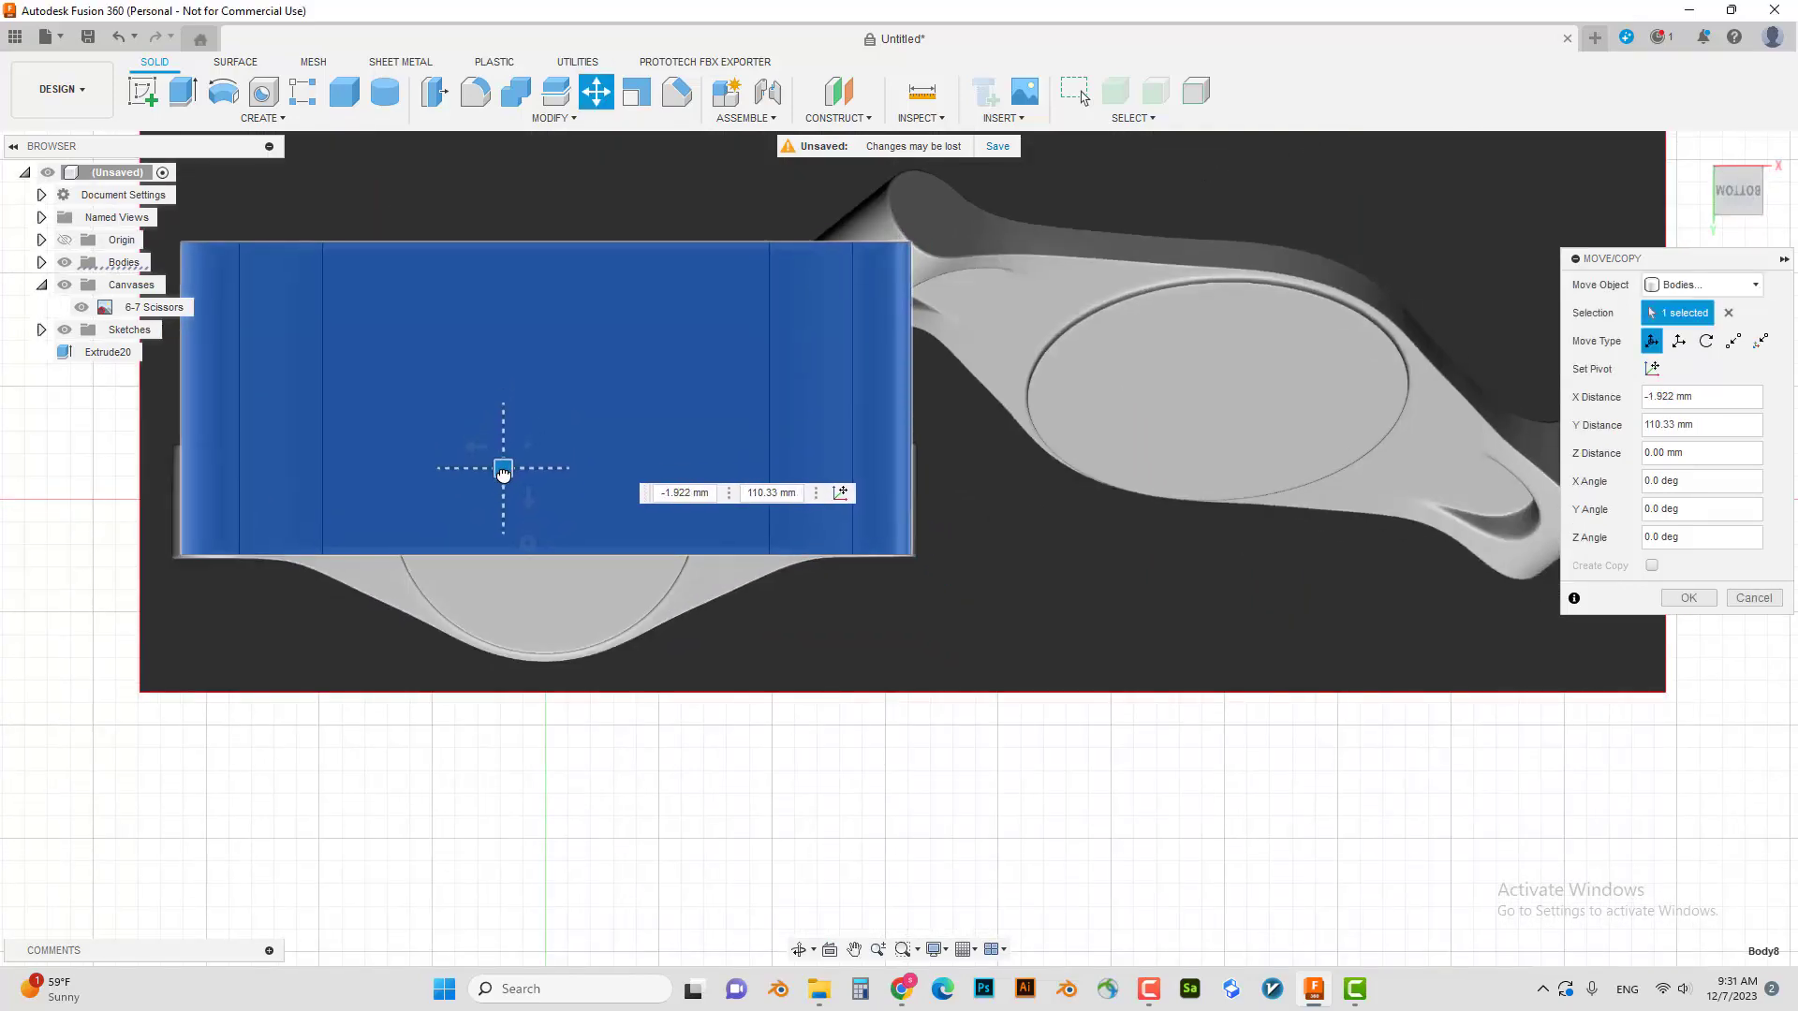
key(Return)
scroll(564, 493, down, 3)
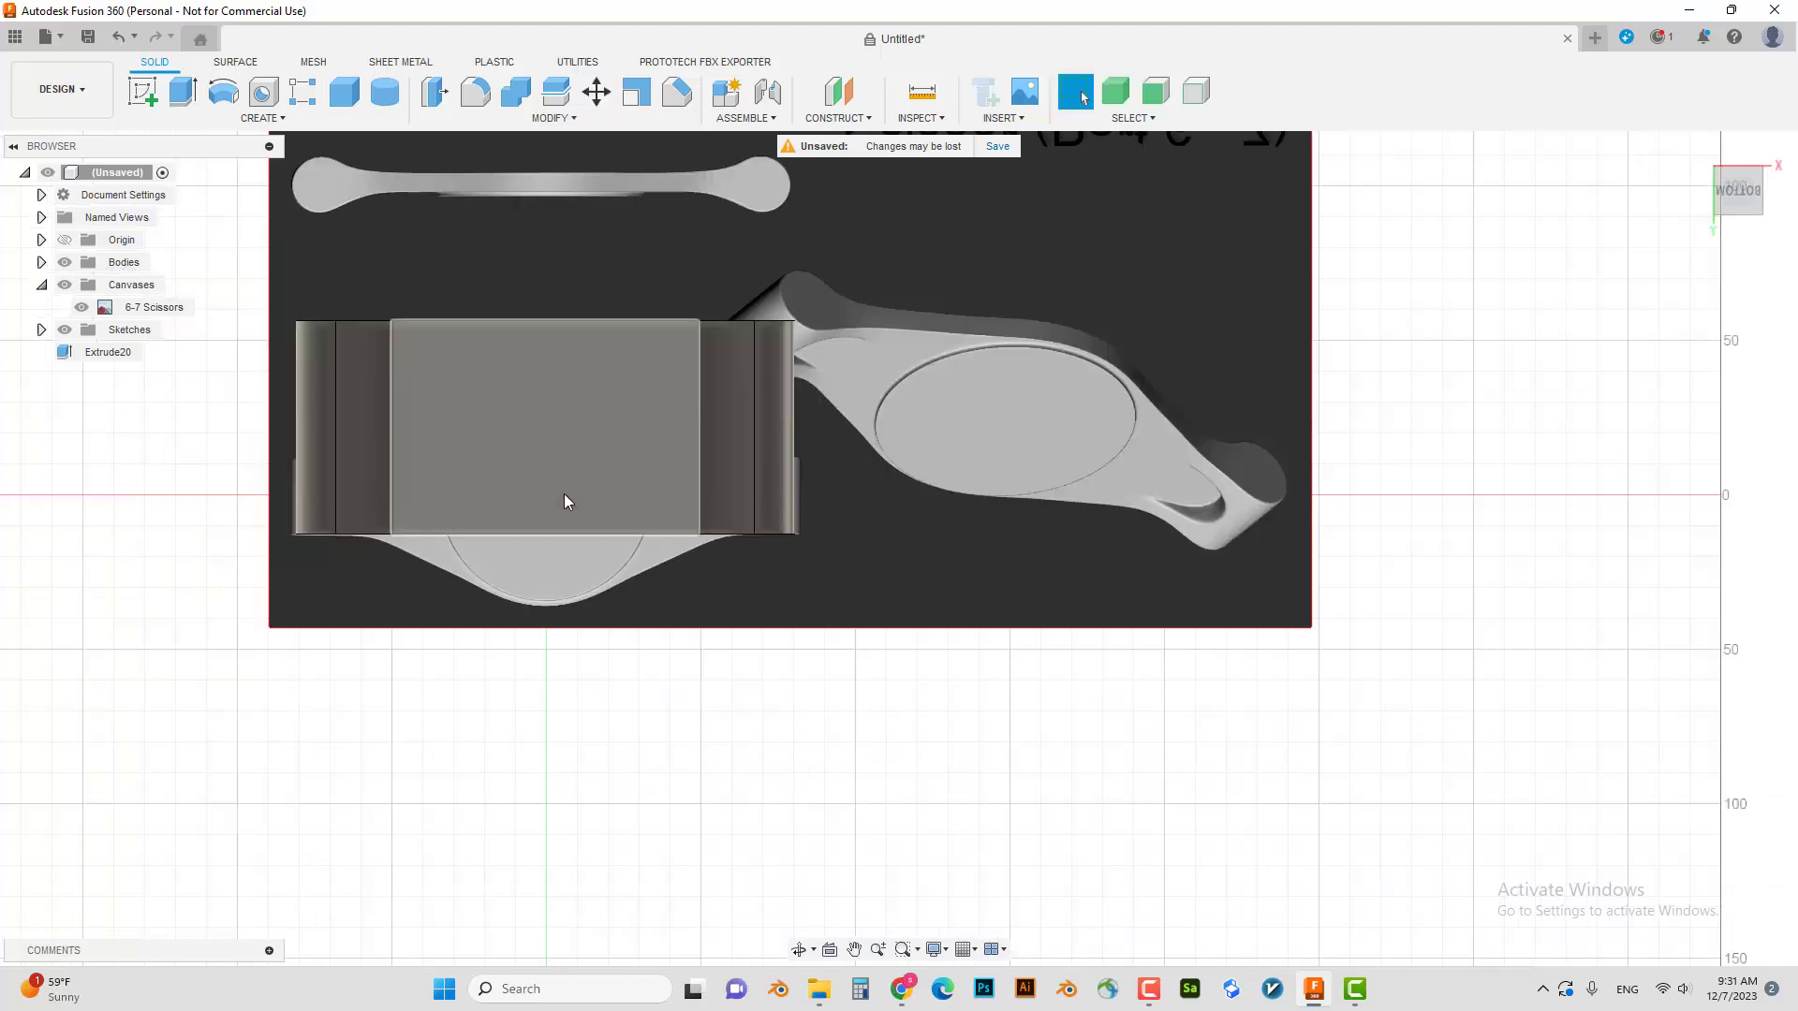
shift+middle_drag(563, 492, 624, 461)
scroll(622, 481, up, 2)
- Offset the bar's top face by about -44 mm to match the arm's width
key(q)
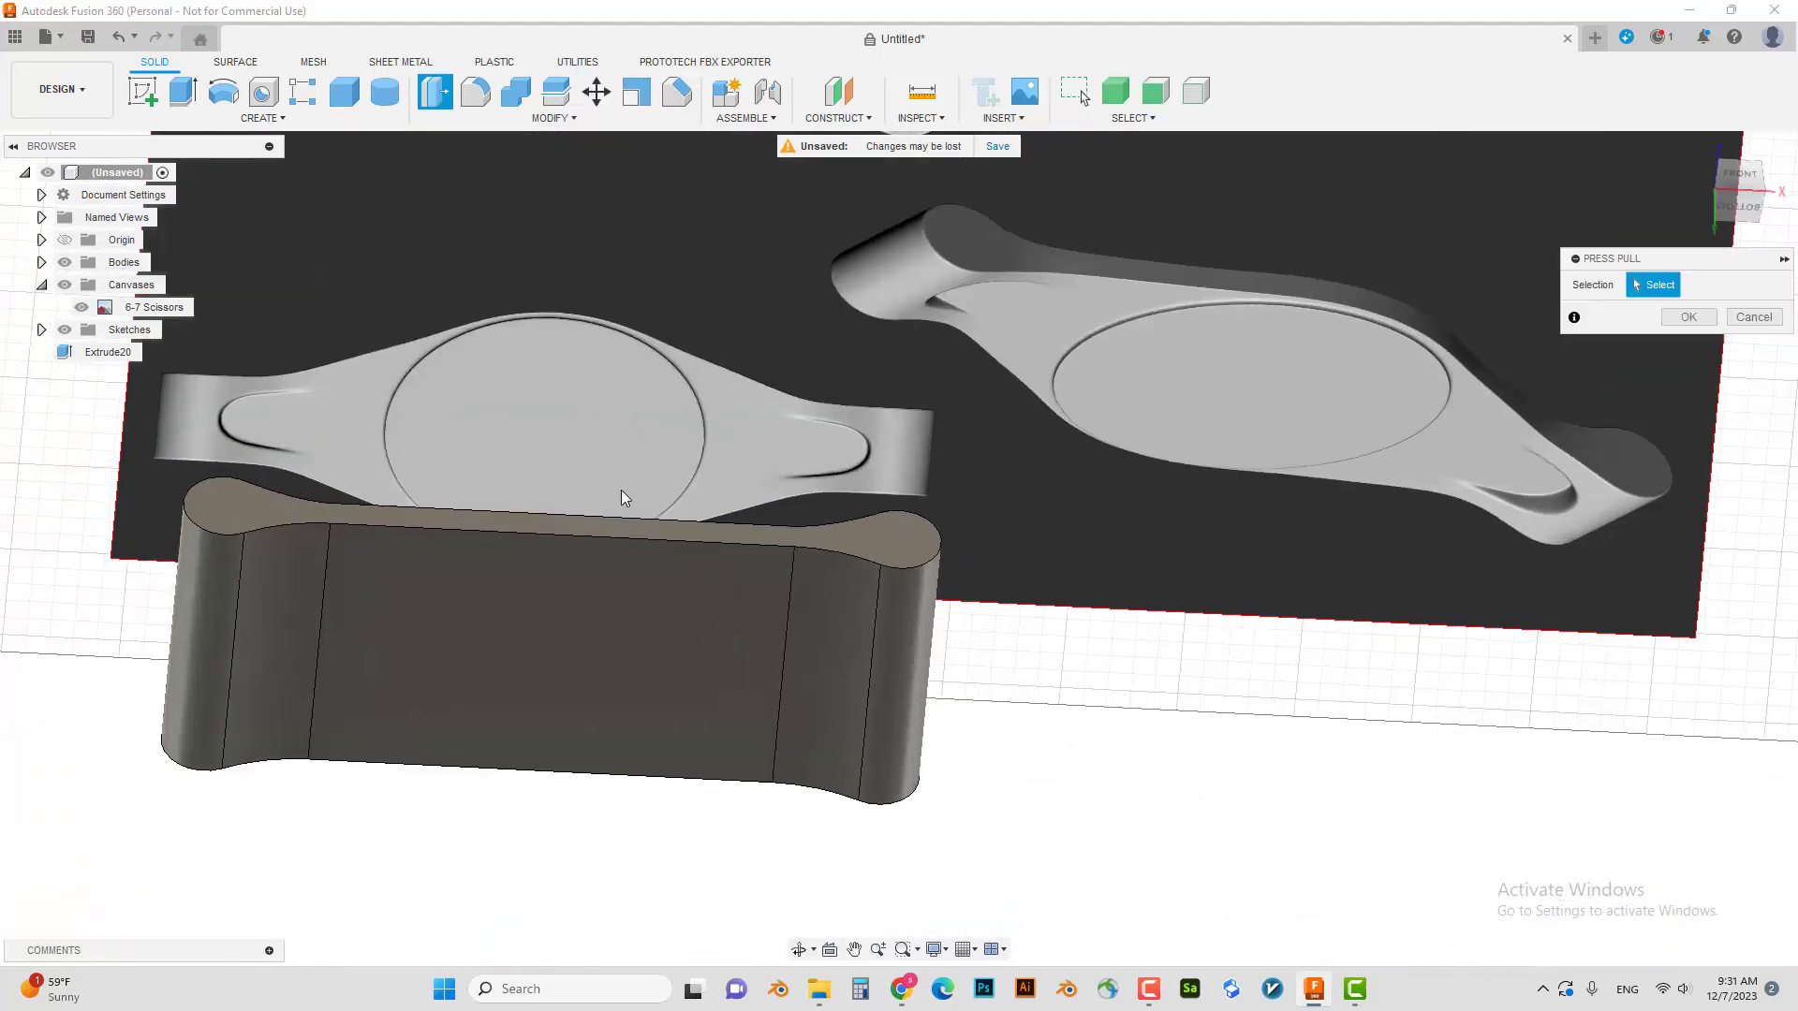
click(609, 525)
scroll(608, 525, down, 2)
shift+middle_drag(618, 541, 1182, 437)
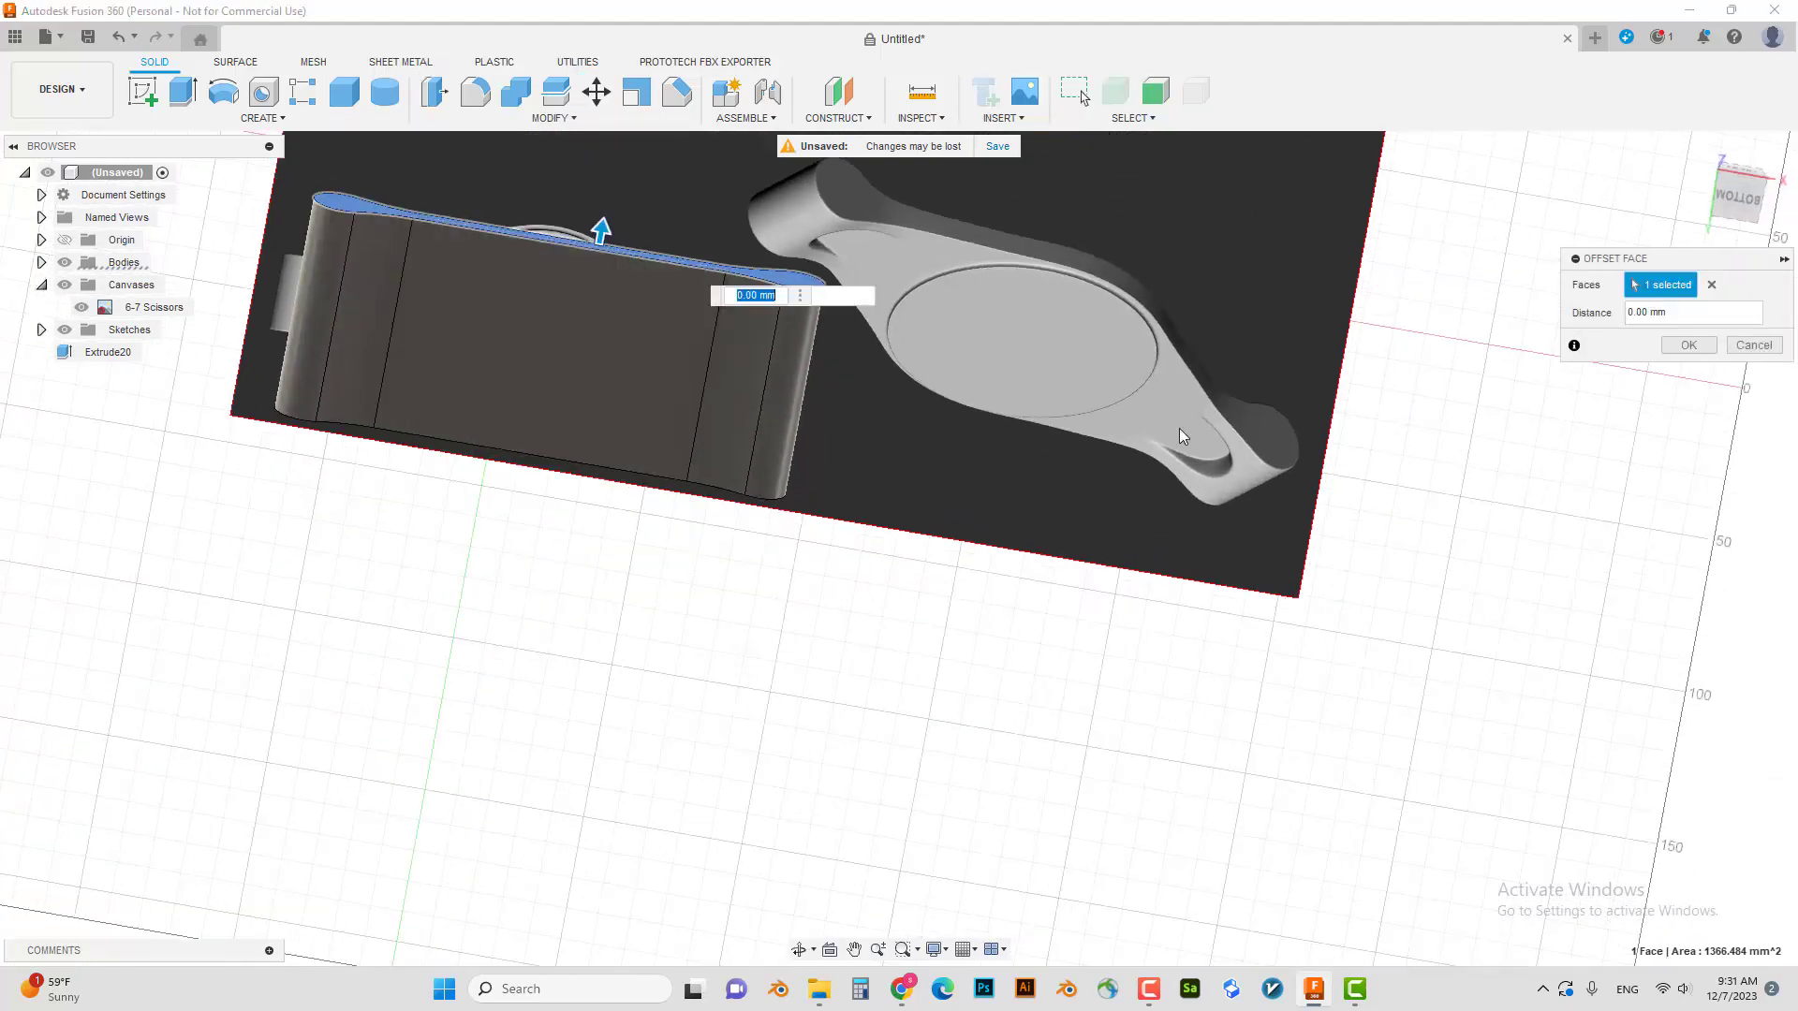
click(1743, 208)
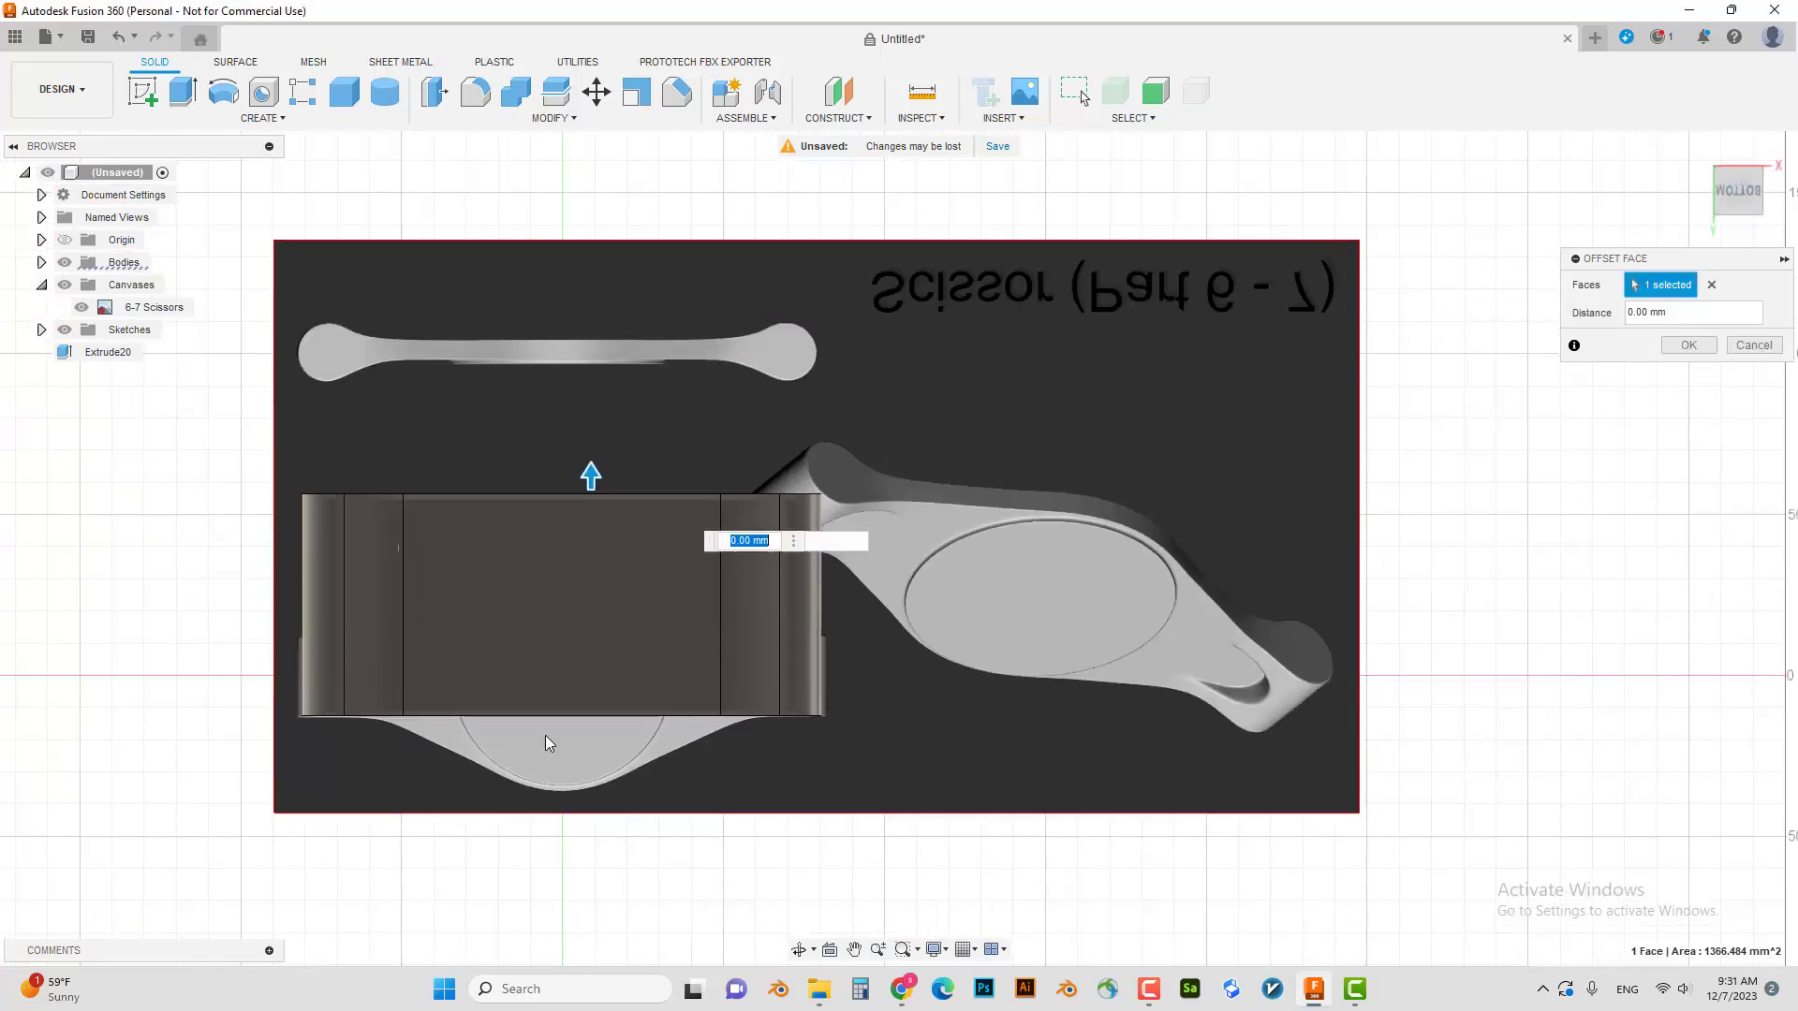
drag(599, 464, 604, 621)
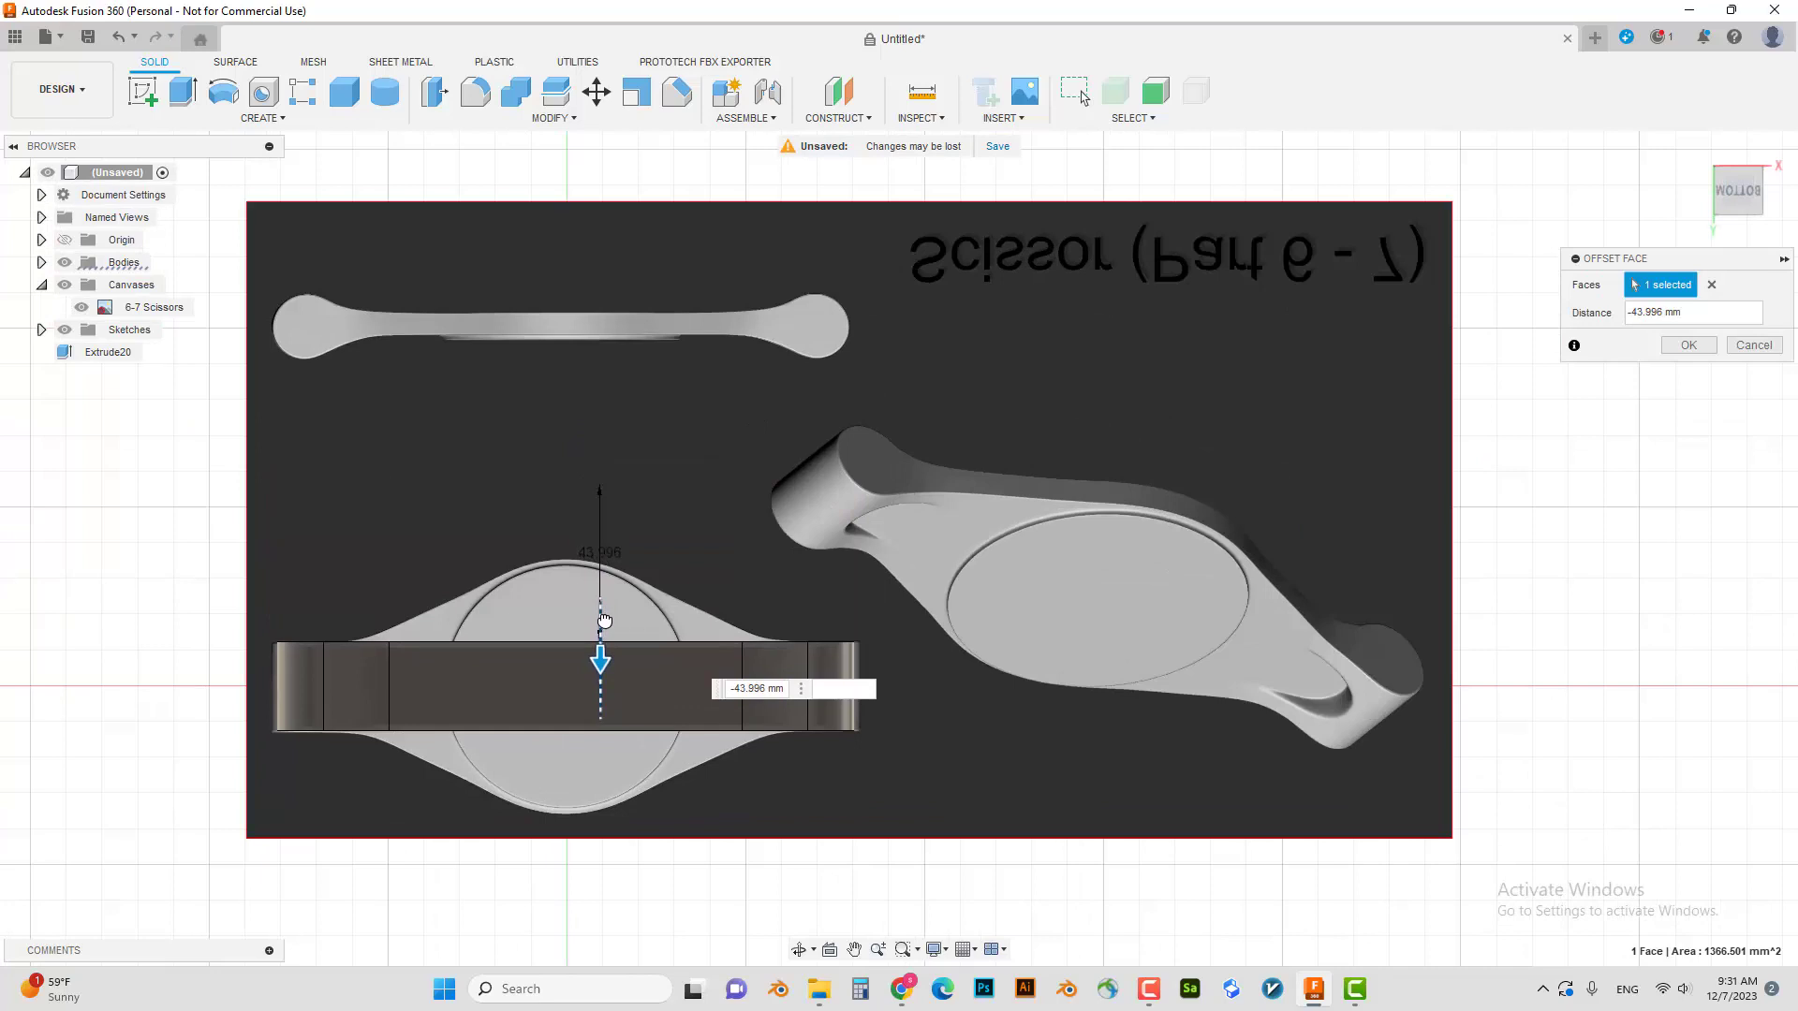
key(Return)
- Orbit around the bar and canvas, then select the bar to reposition it
middle_drag(657, 526, 660, 473)
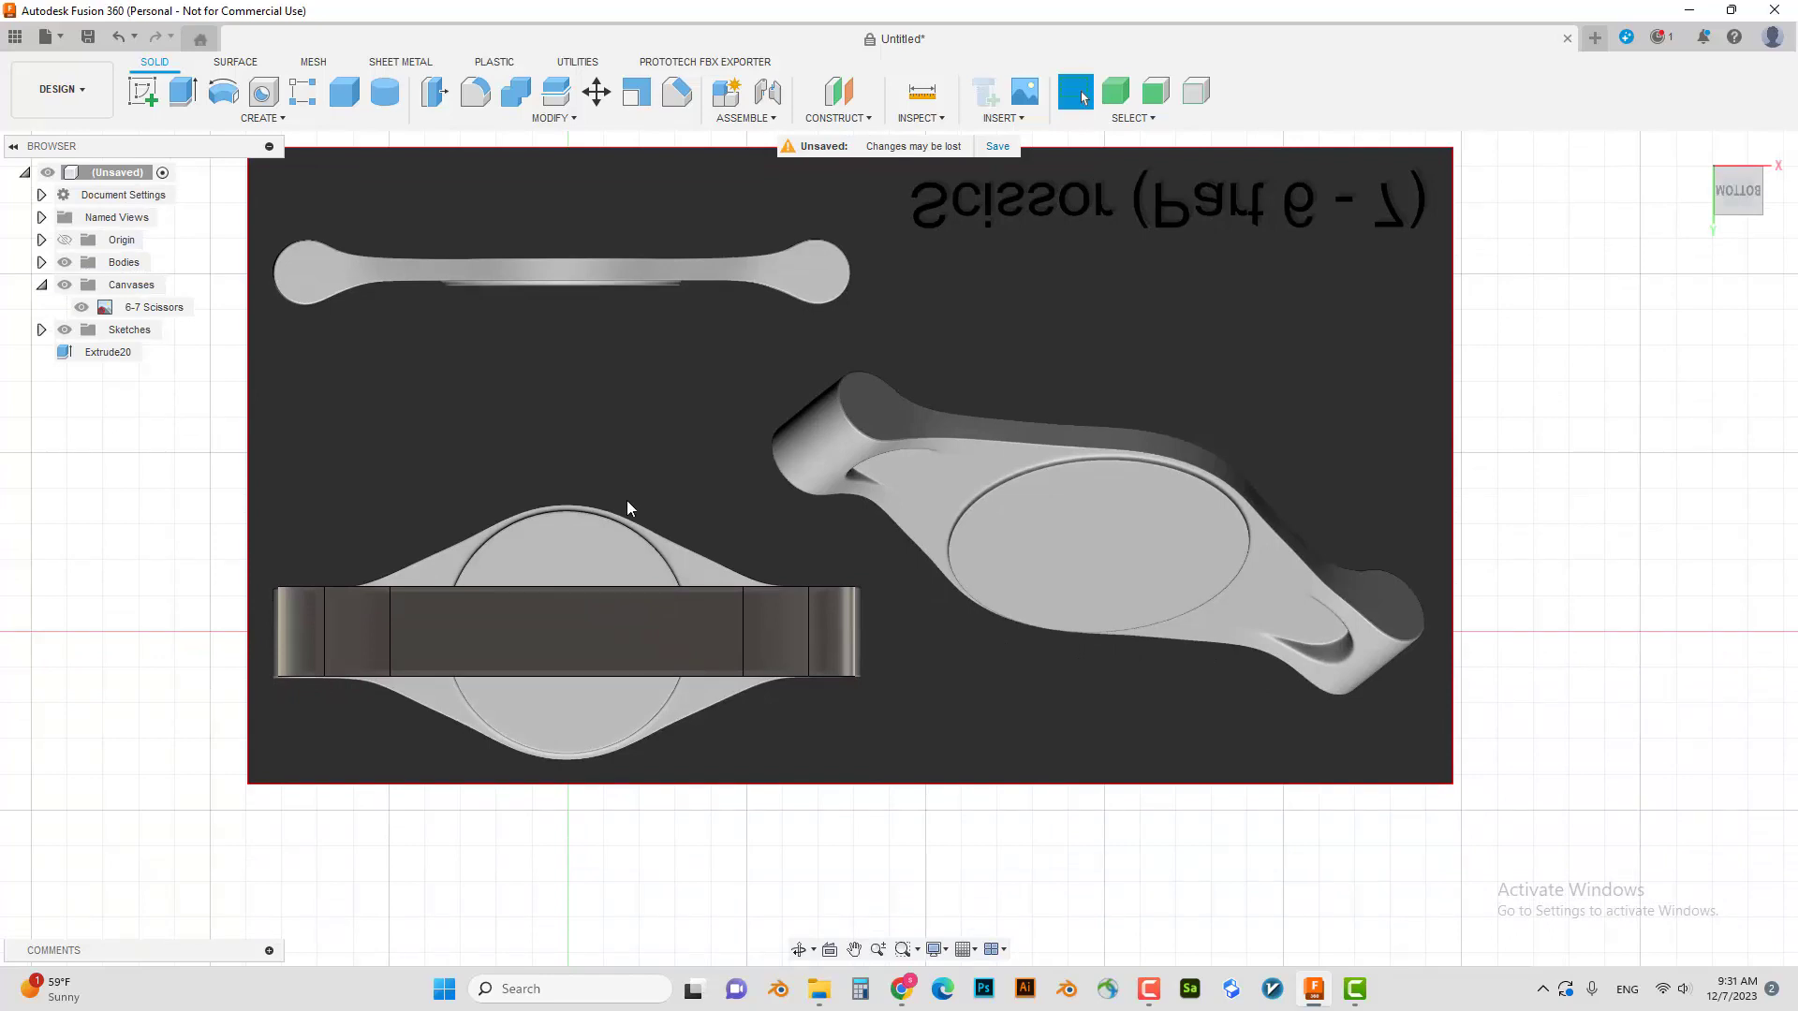
scroll(630, 510, up, 3)
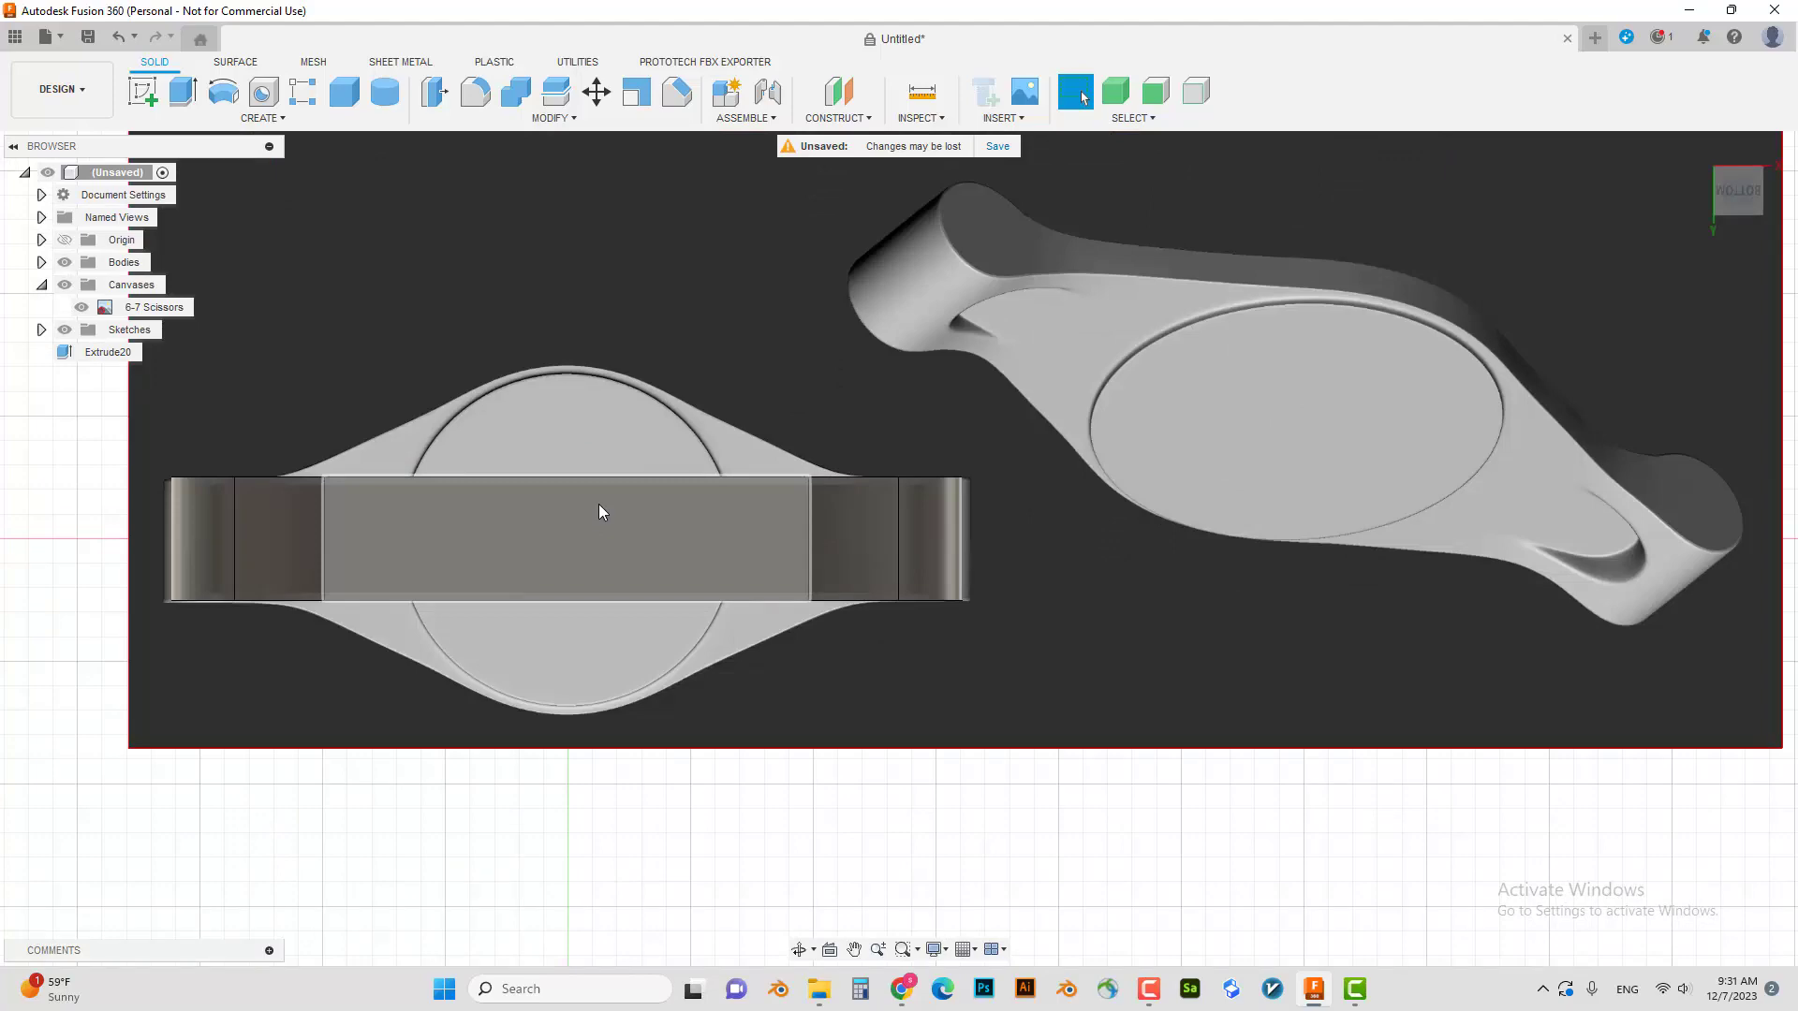
mouse_move(600, 504)
shift+middle_down()
mouse_move(567, 390)
mouse_move(556, 568)
shift+middle_up()
drag(552, 577, 1510, 208)
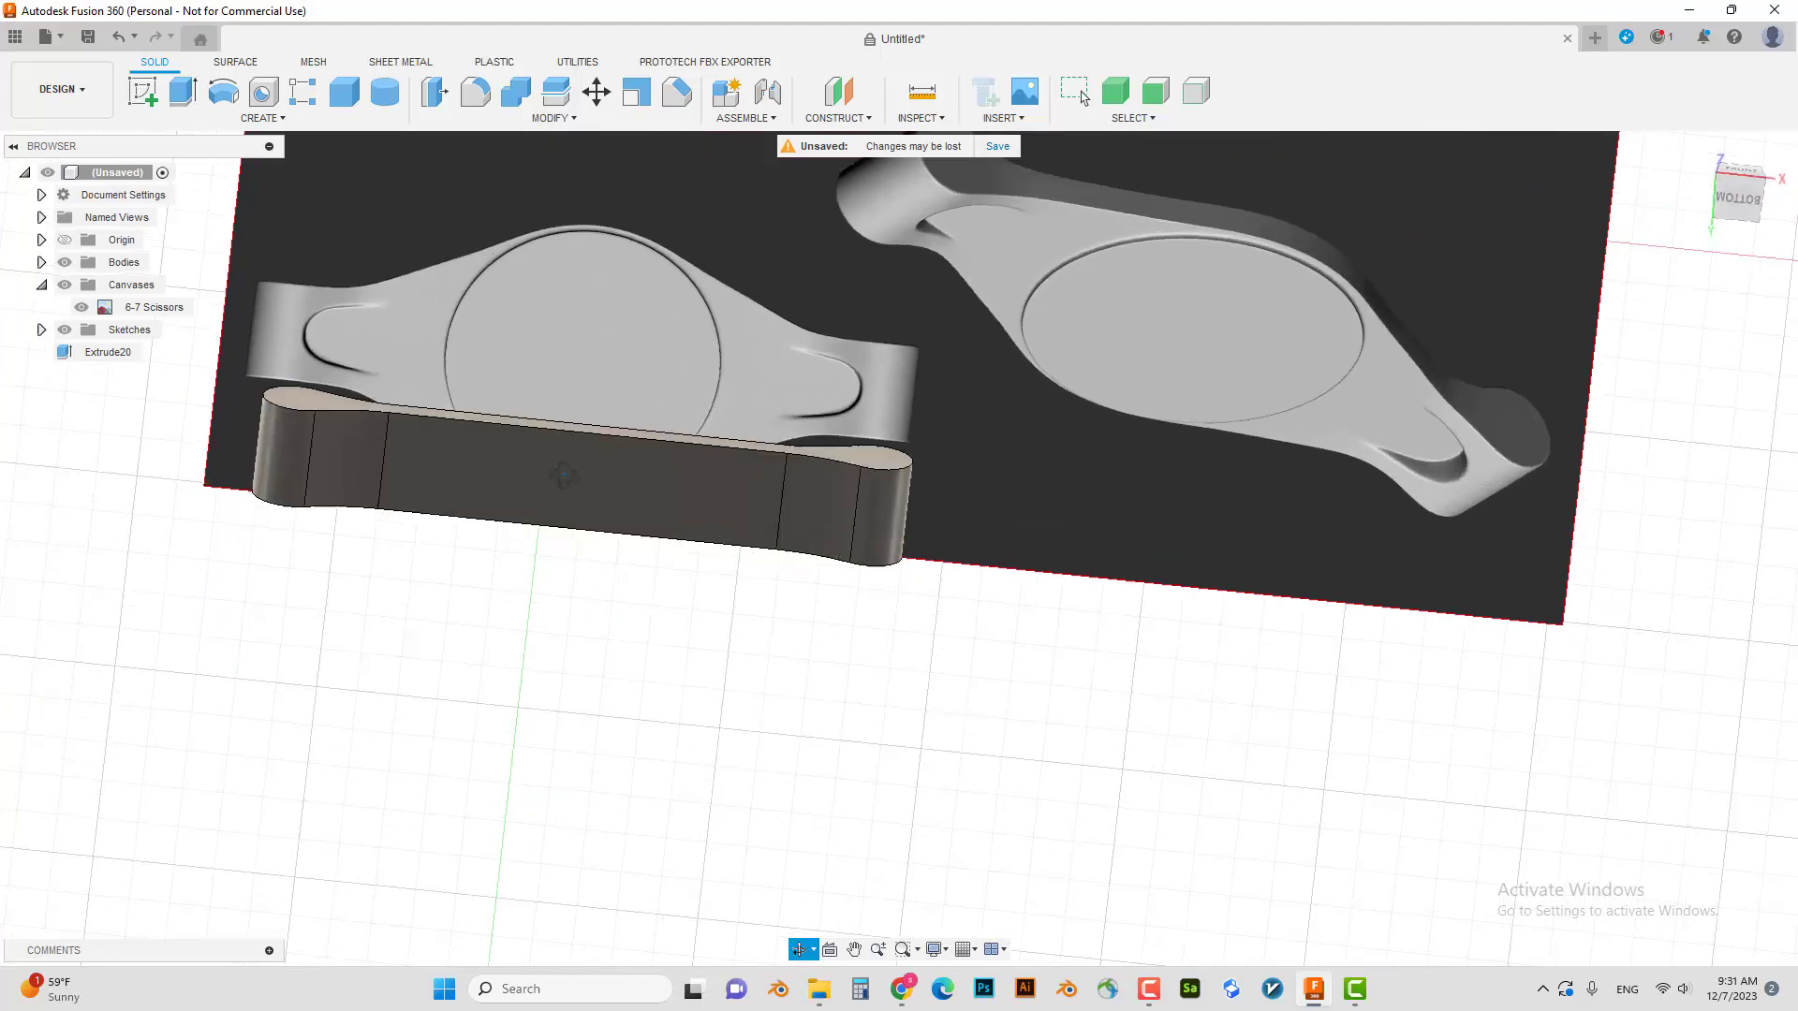
key(Escape)
shift+middle_drag(1334, 300, 588, 419)
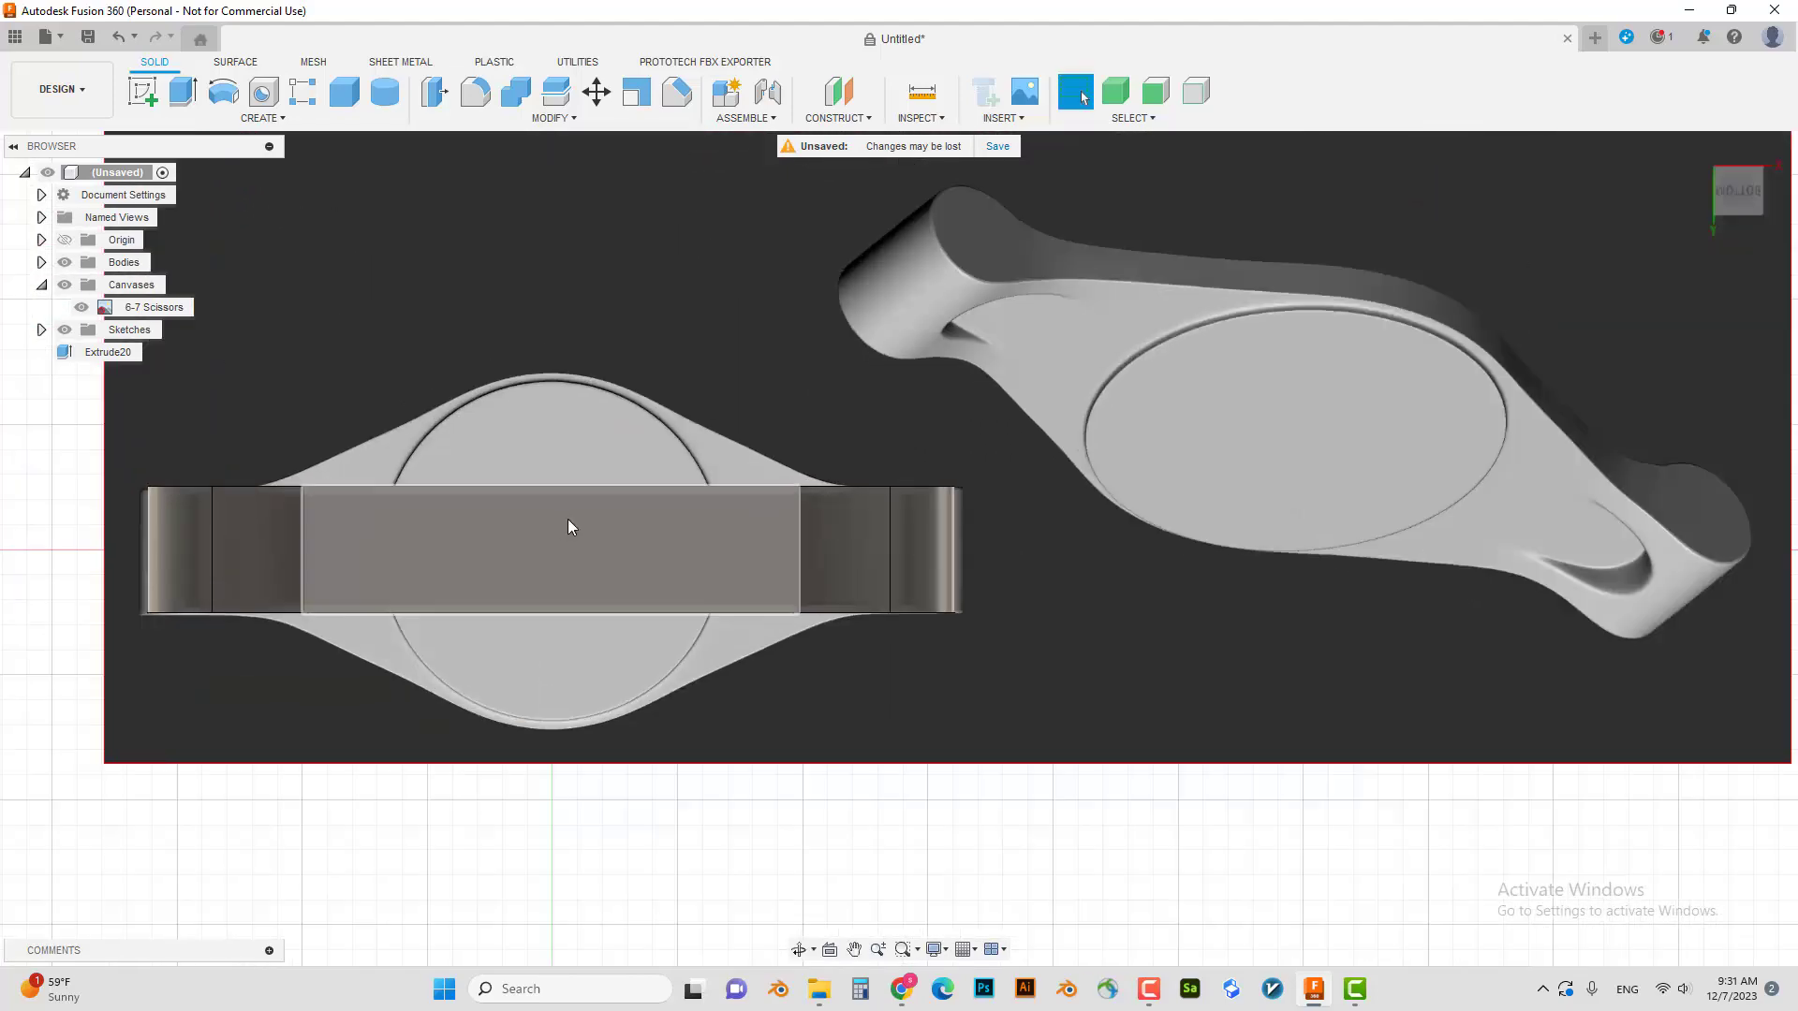
key(m)
click(525, 545)
- Nudge the bar along Y and create a 72.335 mm-diameter cylinder as a new body
drag(524, 591, 525, 589)
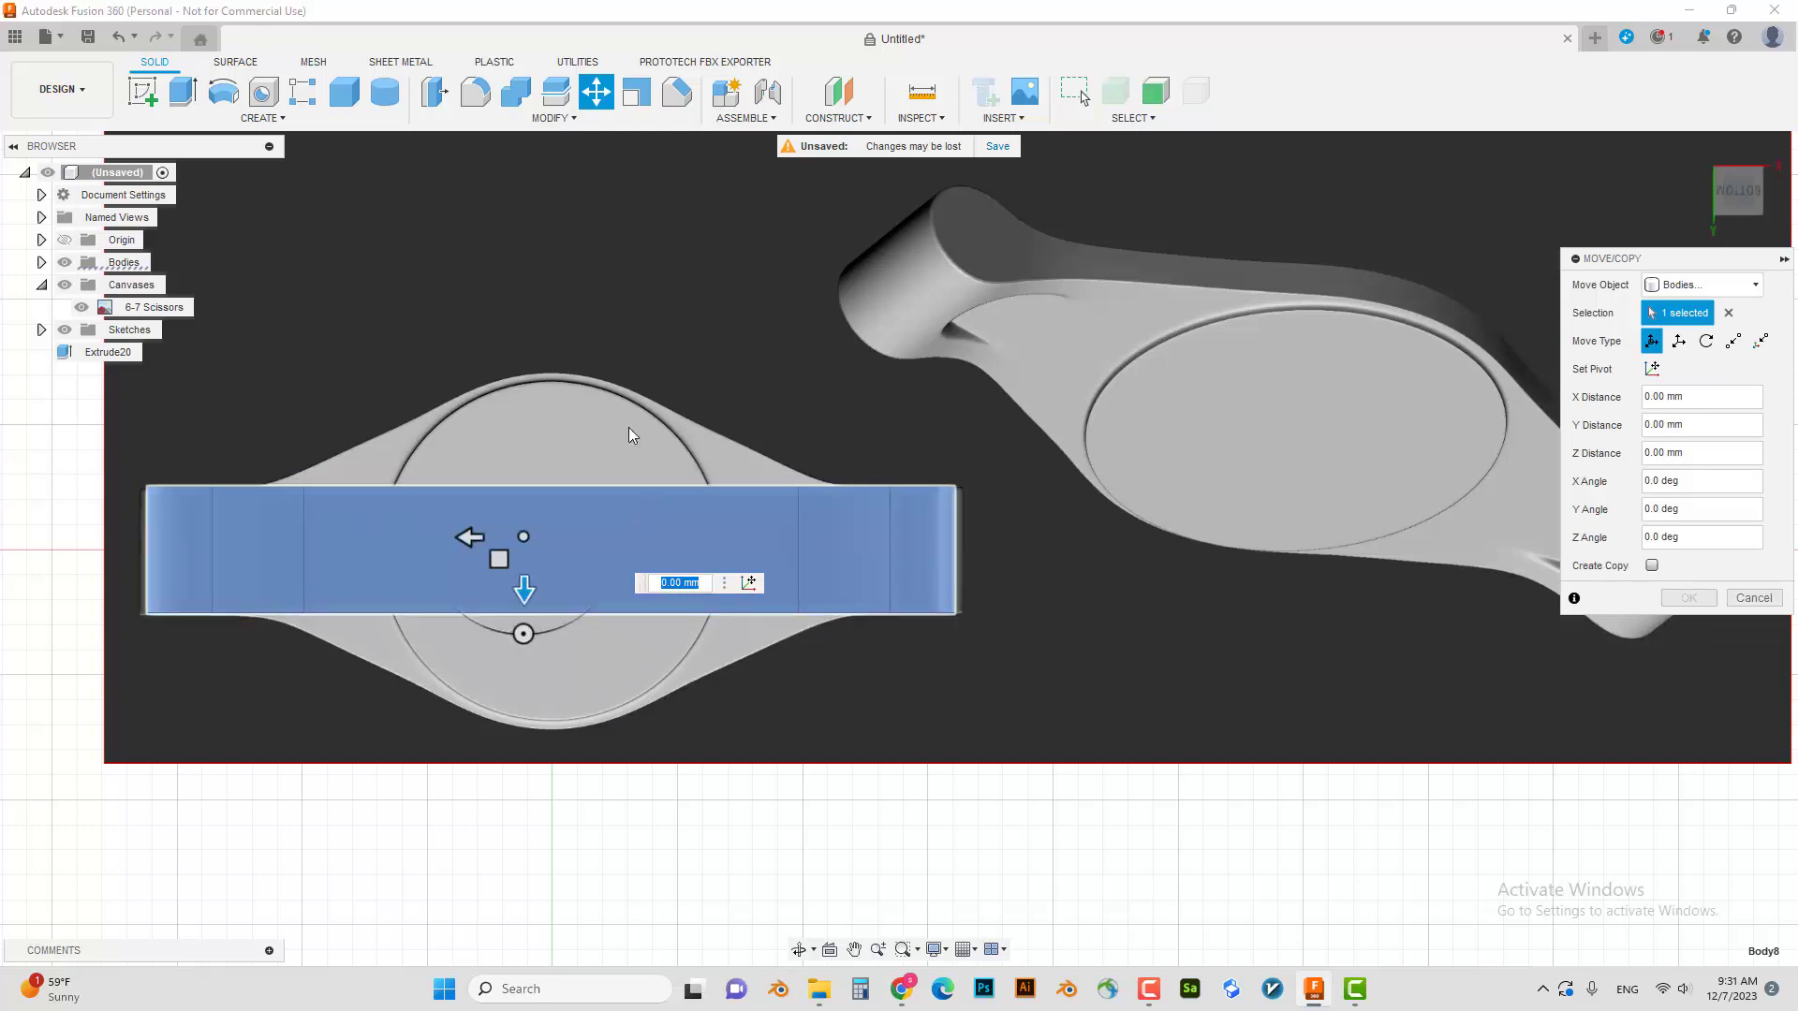
click(383, 98)
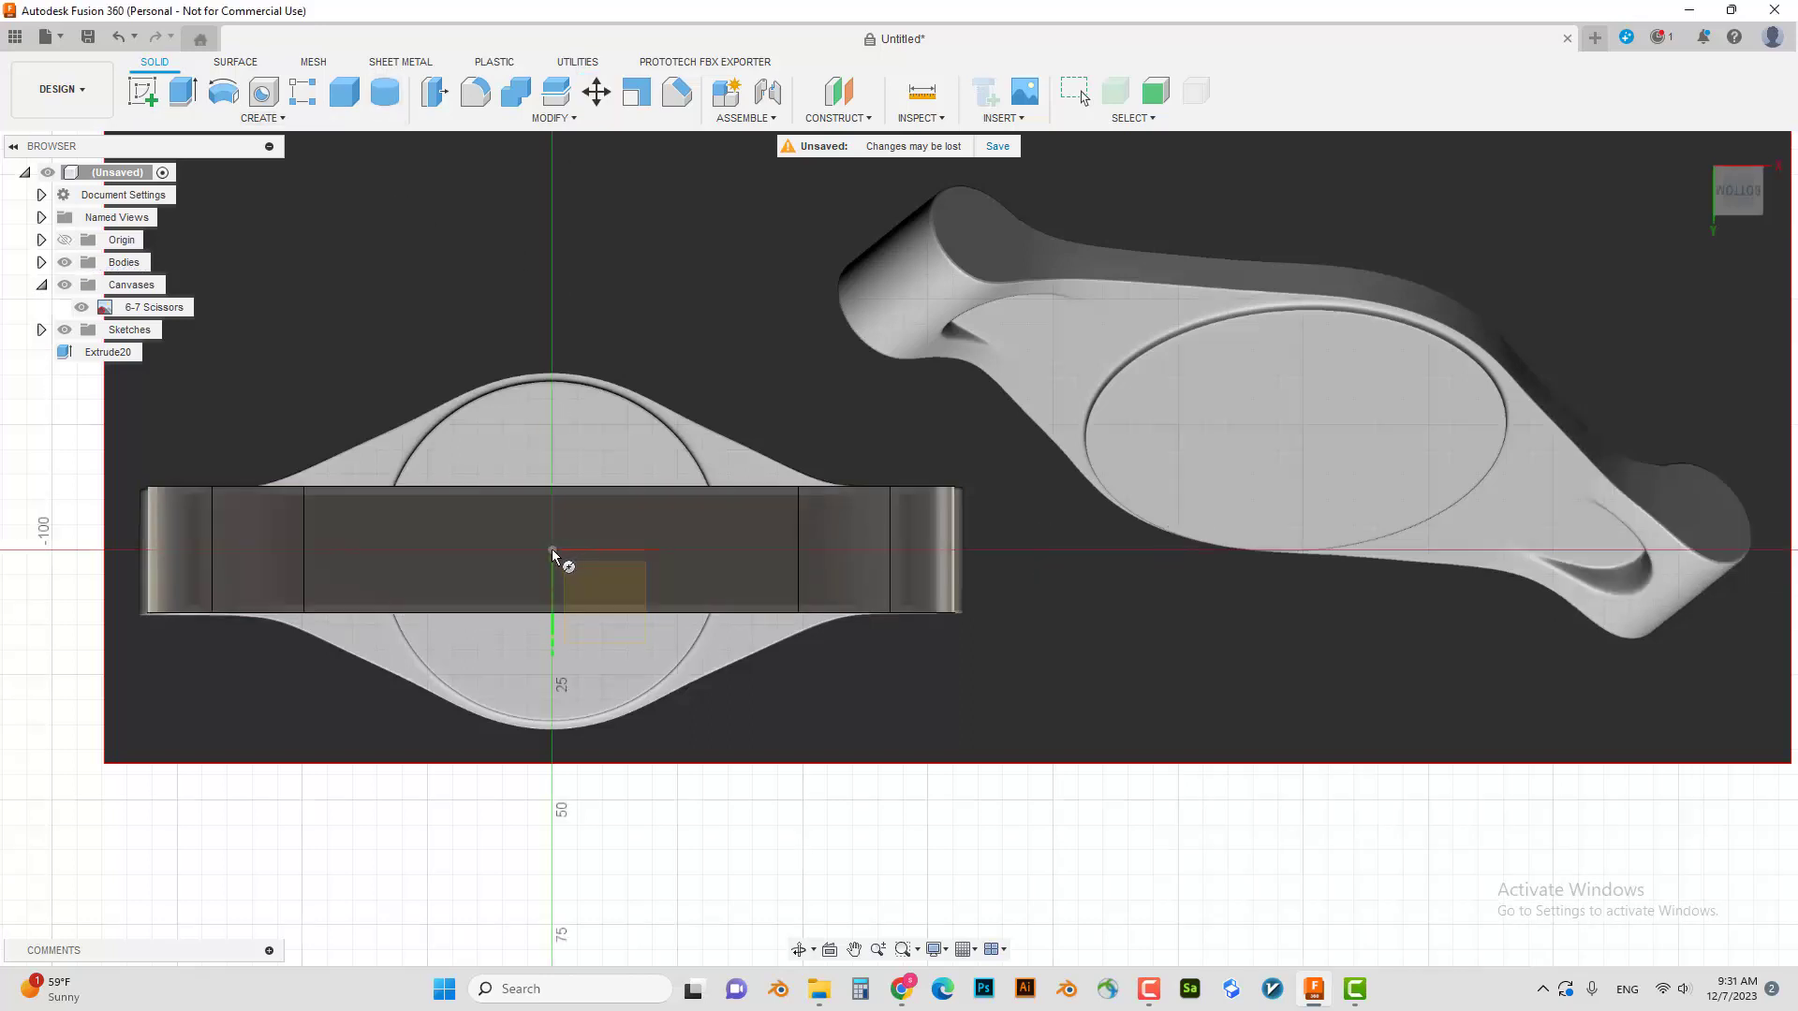
click(603, 586)
click(553, 549)
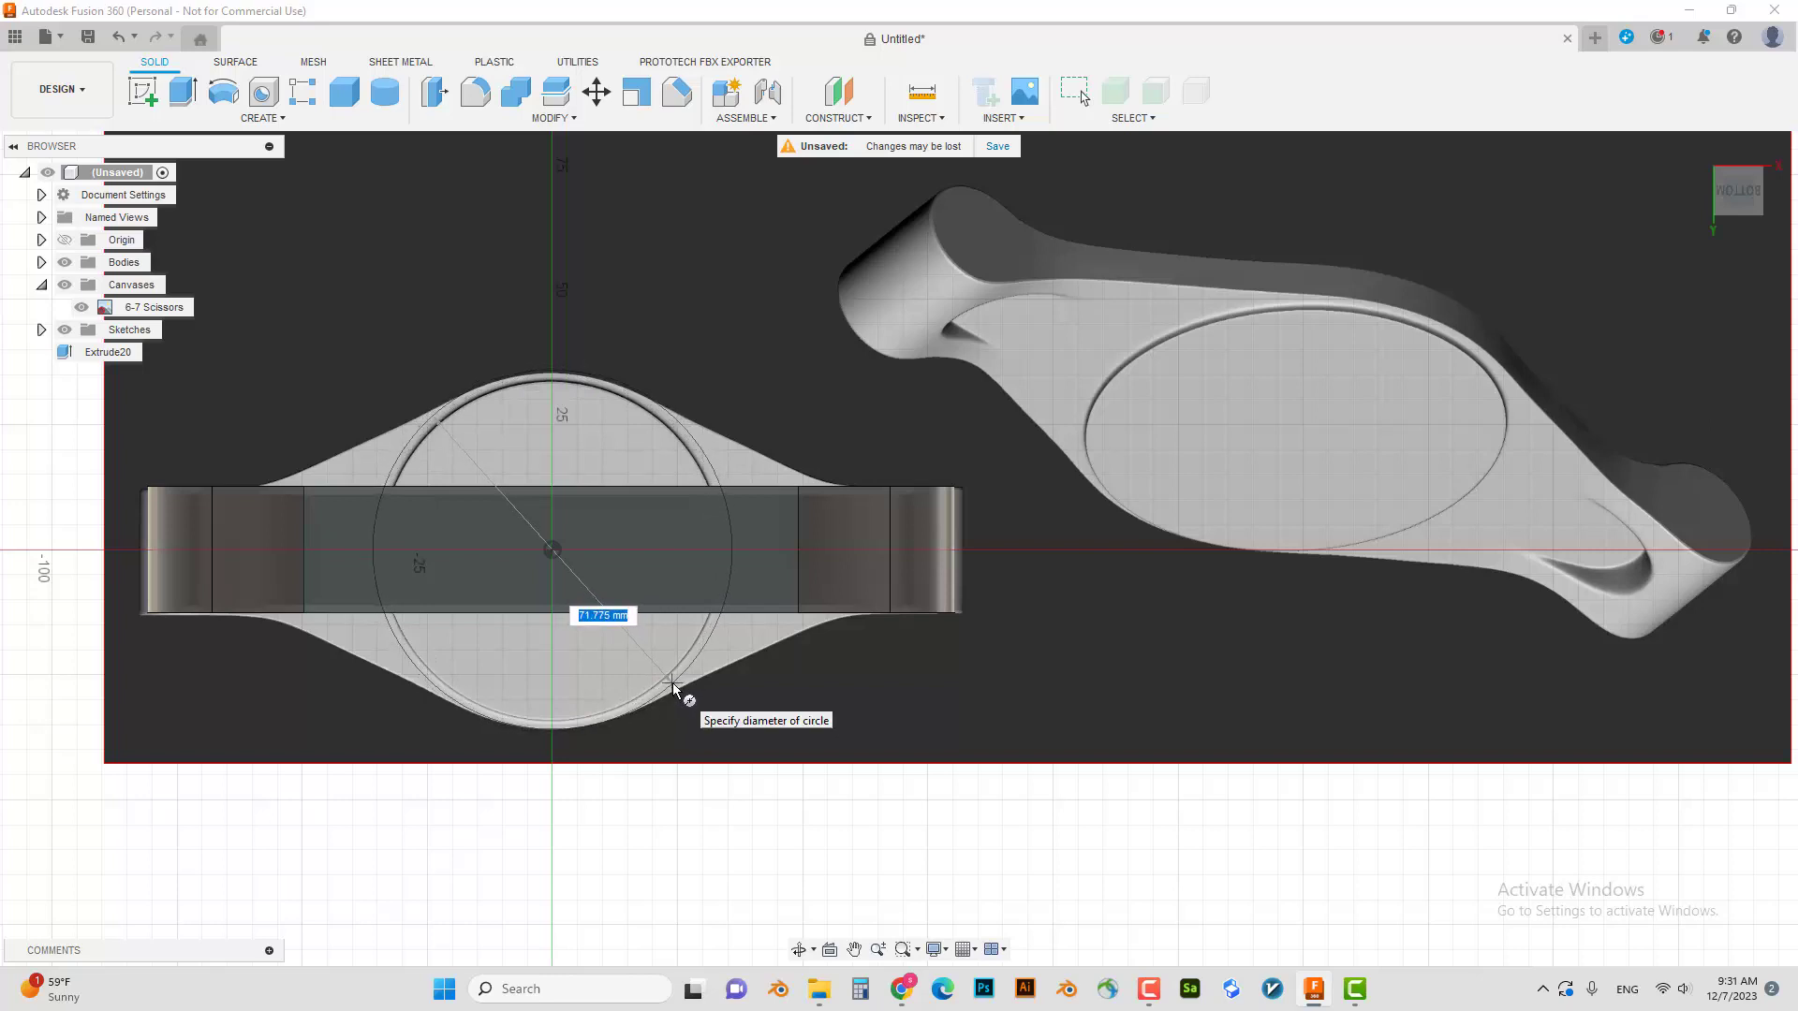
click(672, 683)
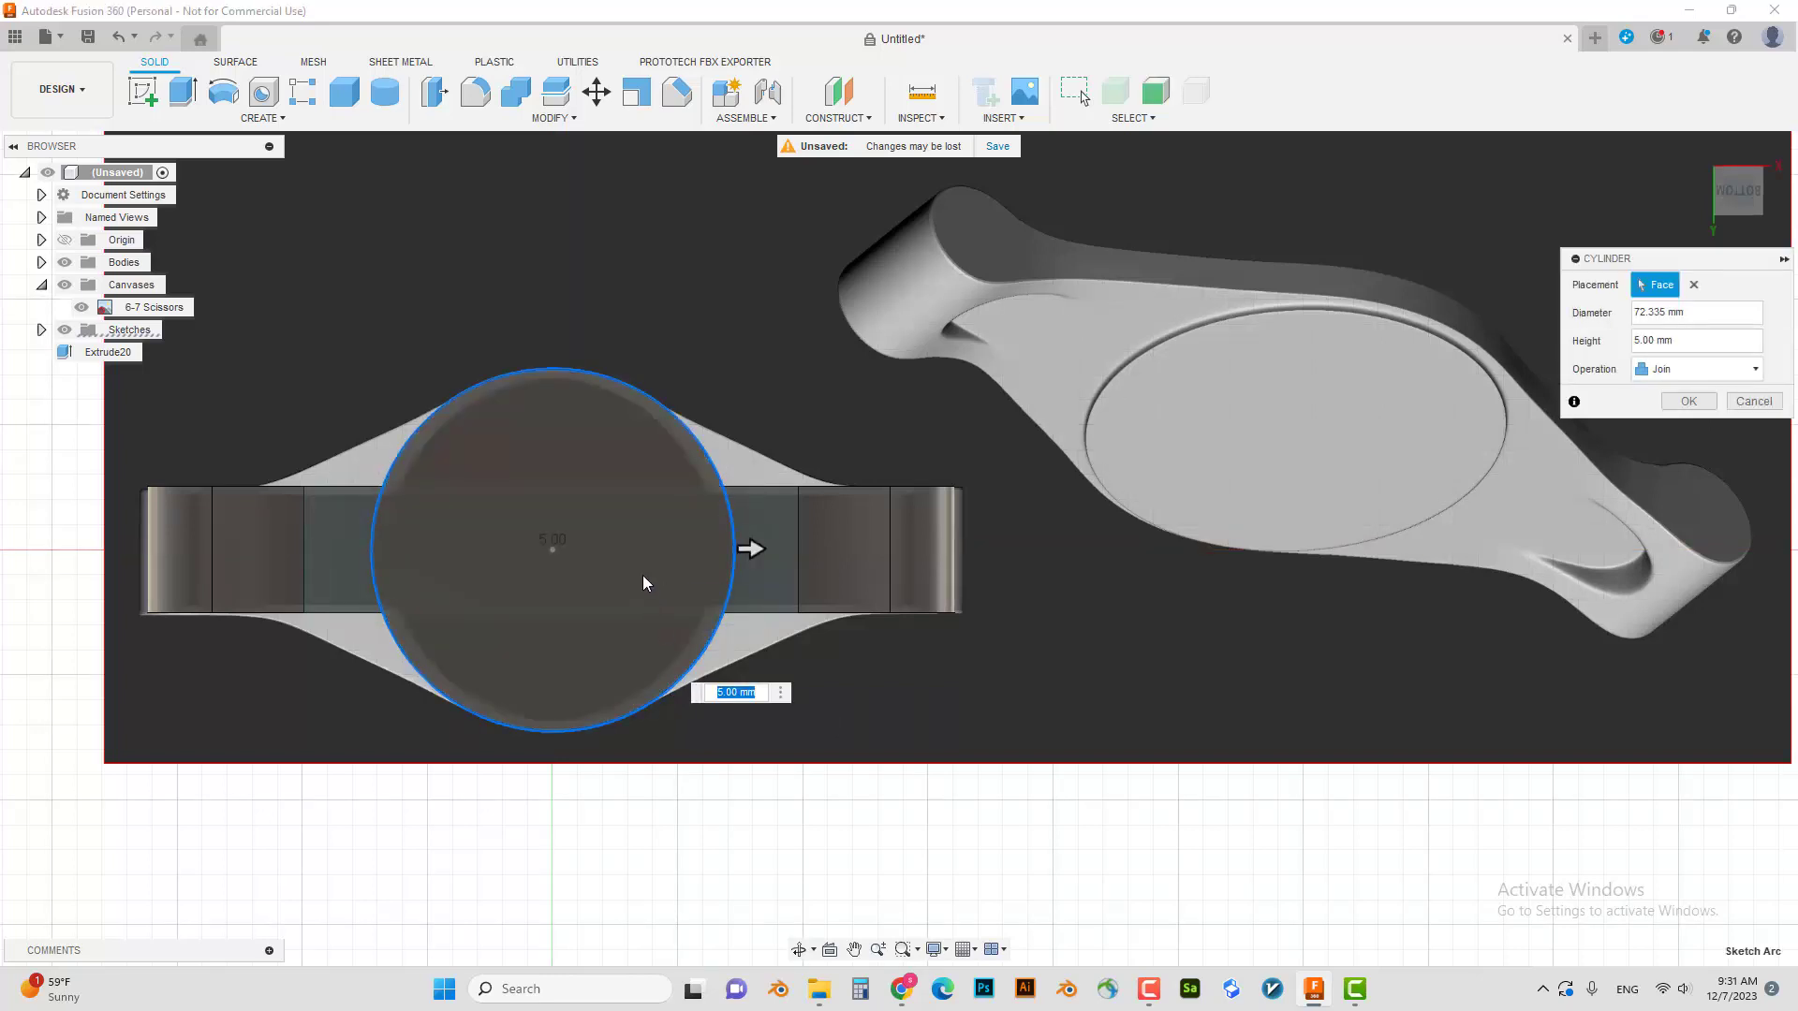
click(1666, 369)
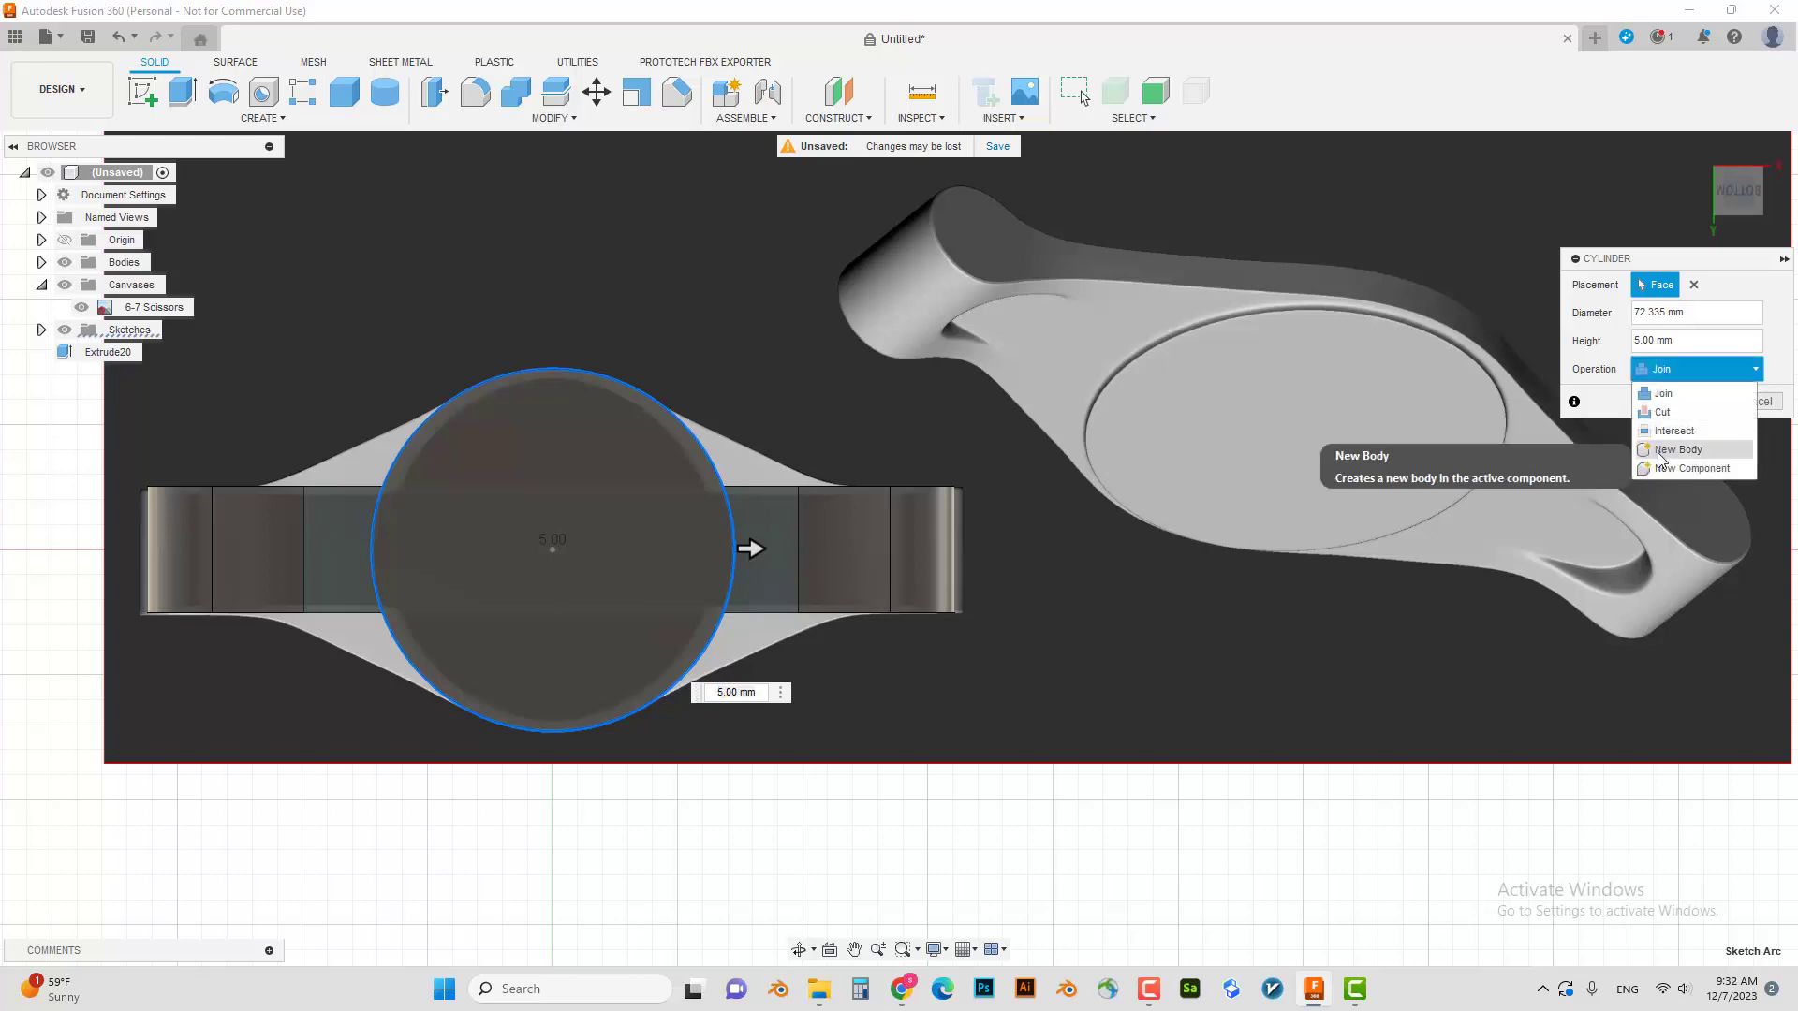
click(1664, 454)
key(Return)
- Adjust the cylinder's height and lower it slightly along Z
shift+middle_drag(570, 670, 542, 977)
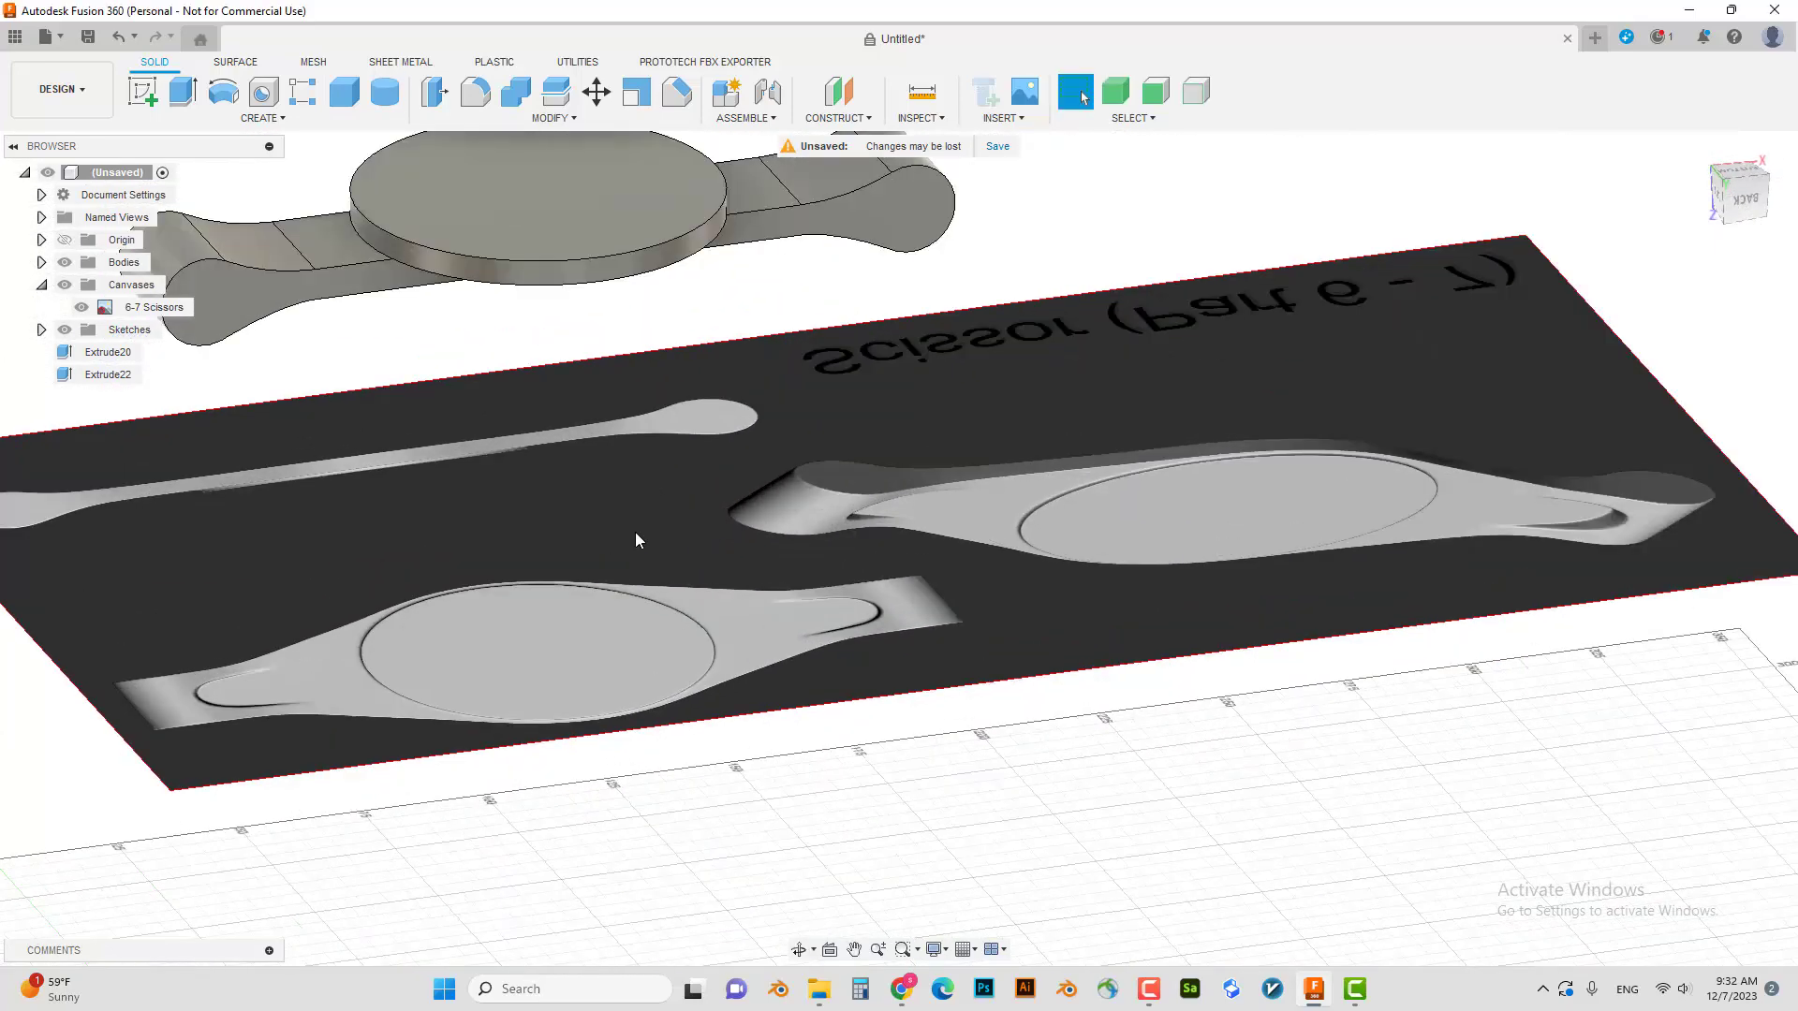
scroll(590, 655, up, 5)
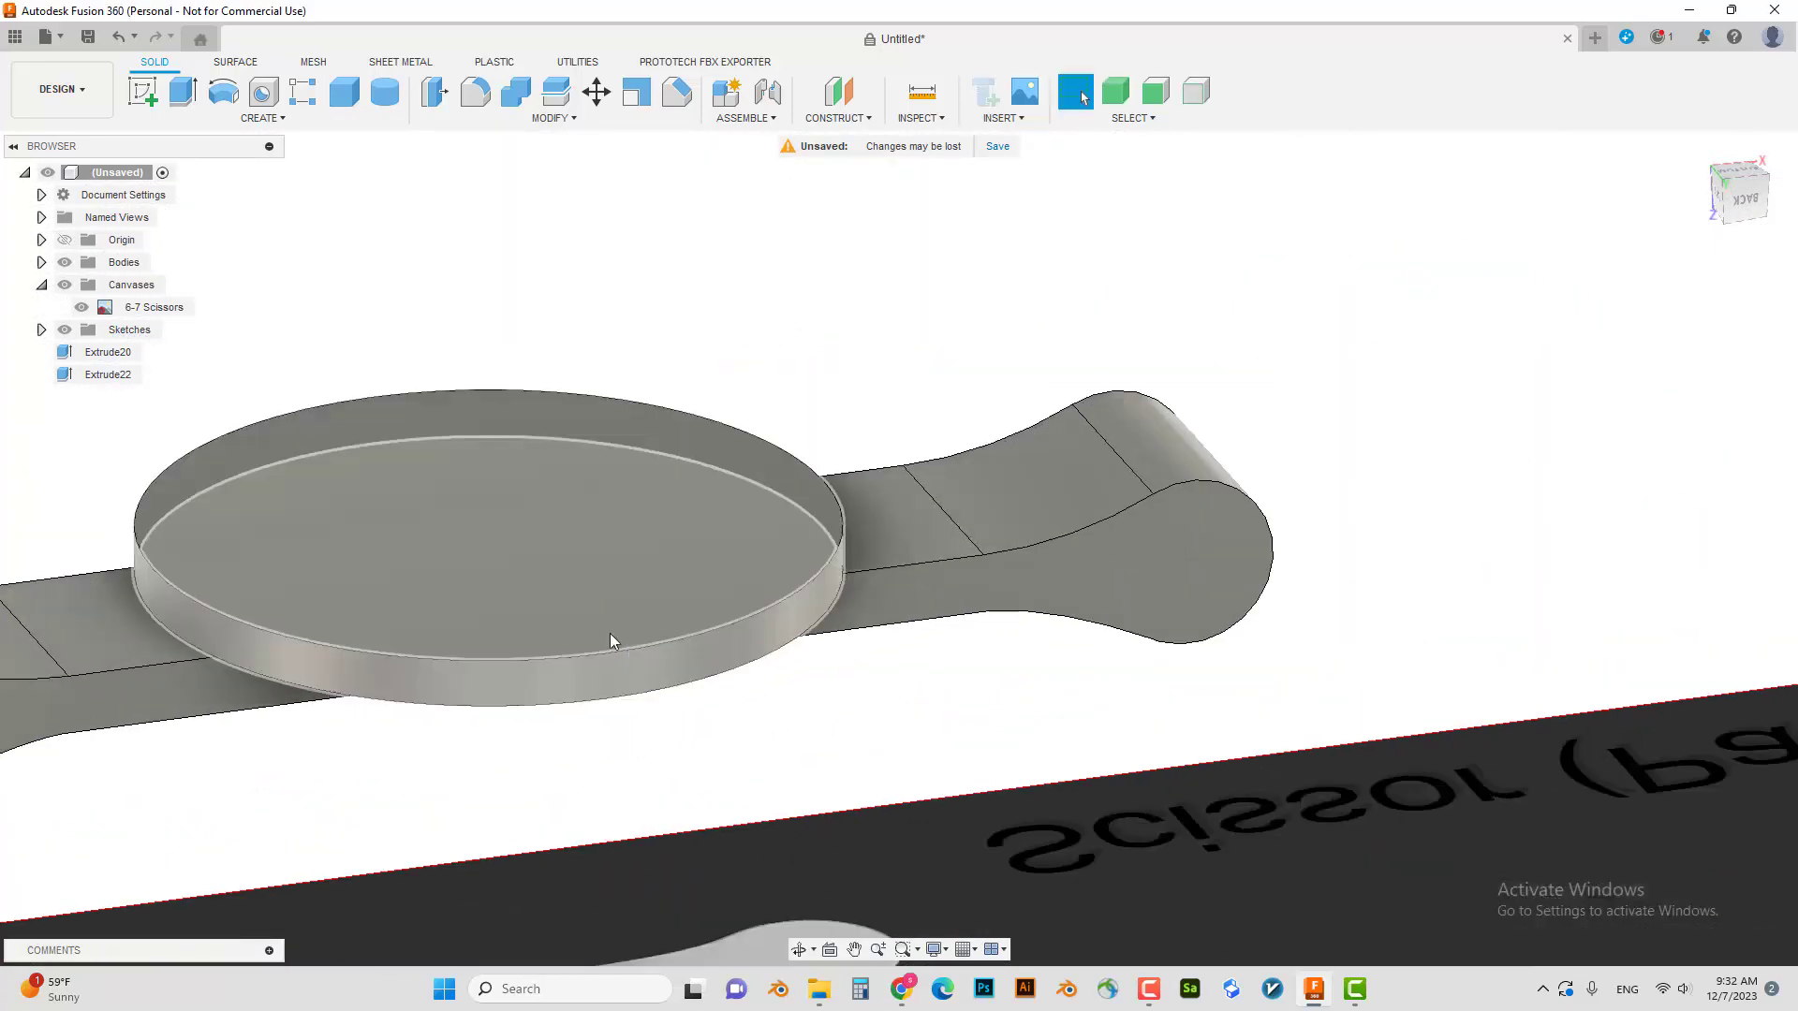
key(q)
click(600, 614)
scroll(602, 627, down, 1)
shift+middle_drag(606, 640, 590, 453)
mouse_move(590, 454)
mouse_down()
mouse_move(594, 621)
mouse_move(590, 409)
mouse_up()
key(Return)
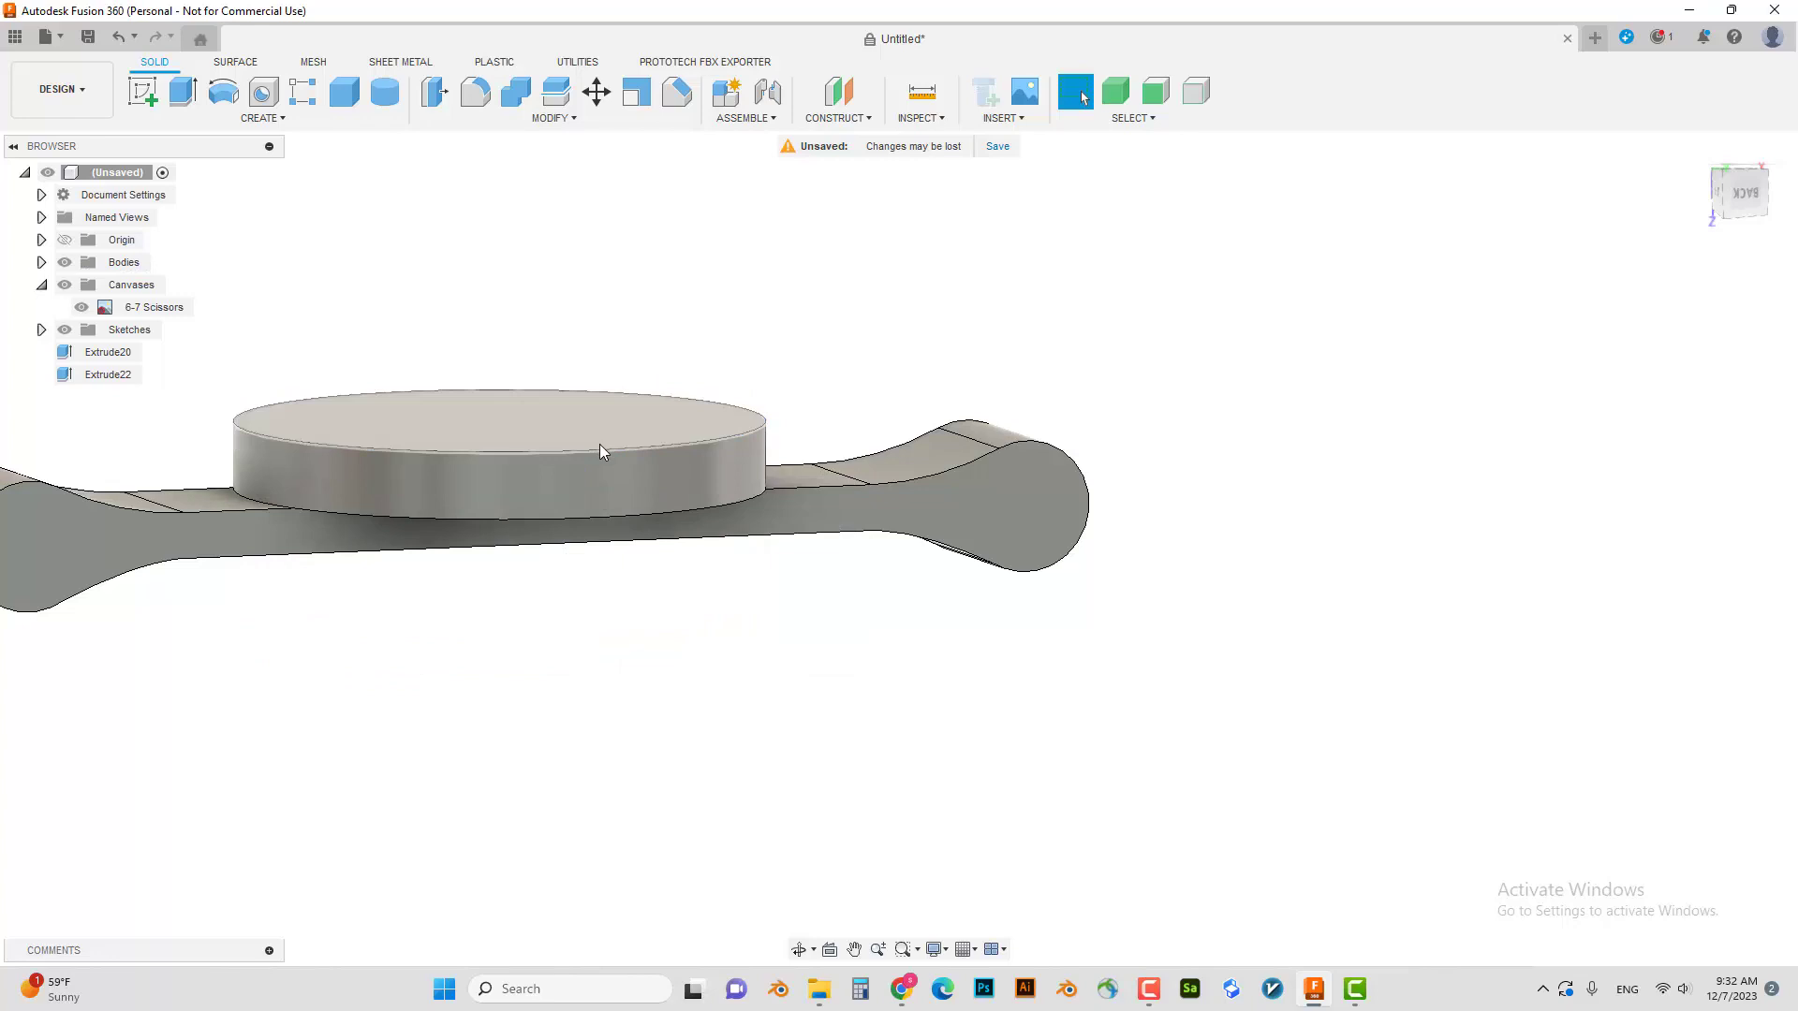
key(m)
click(621, 466)
drag(508, 410, 498, 434)
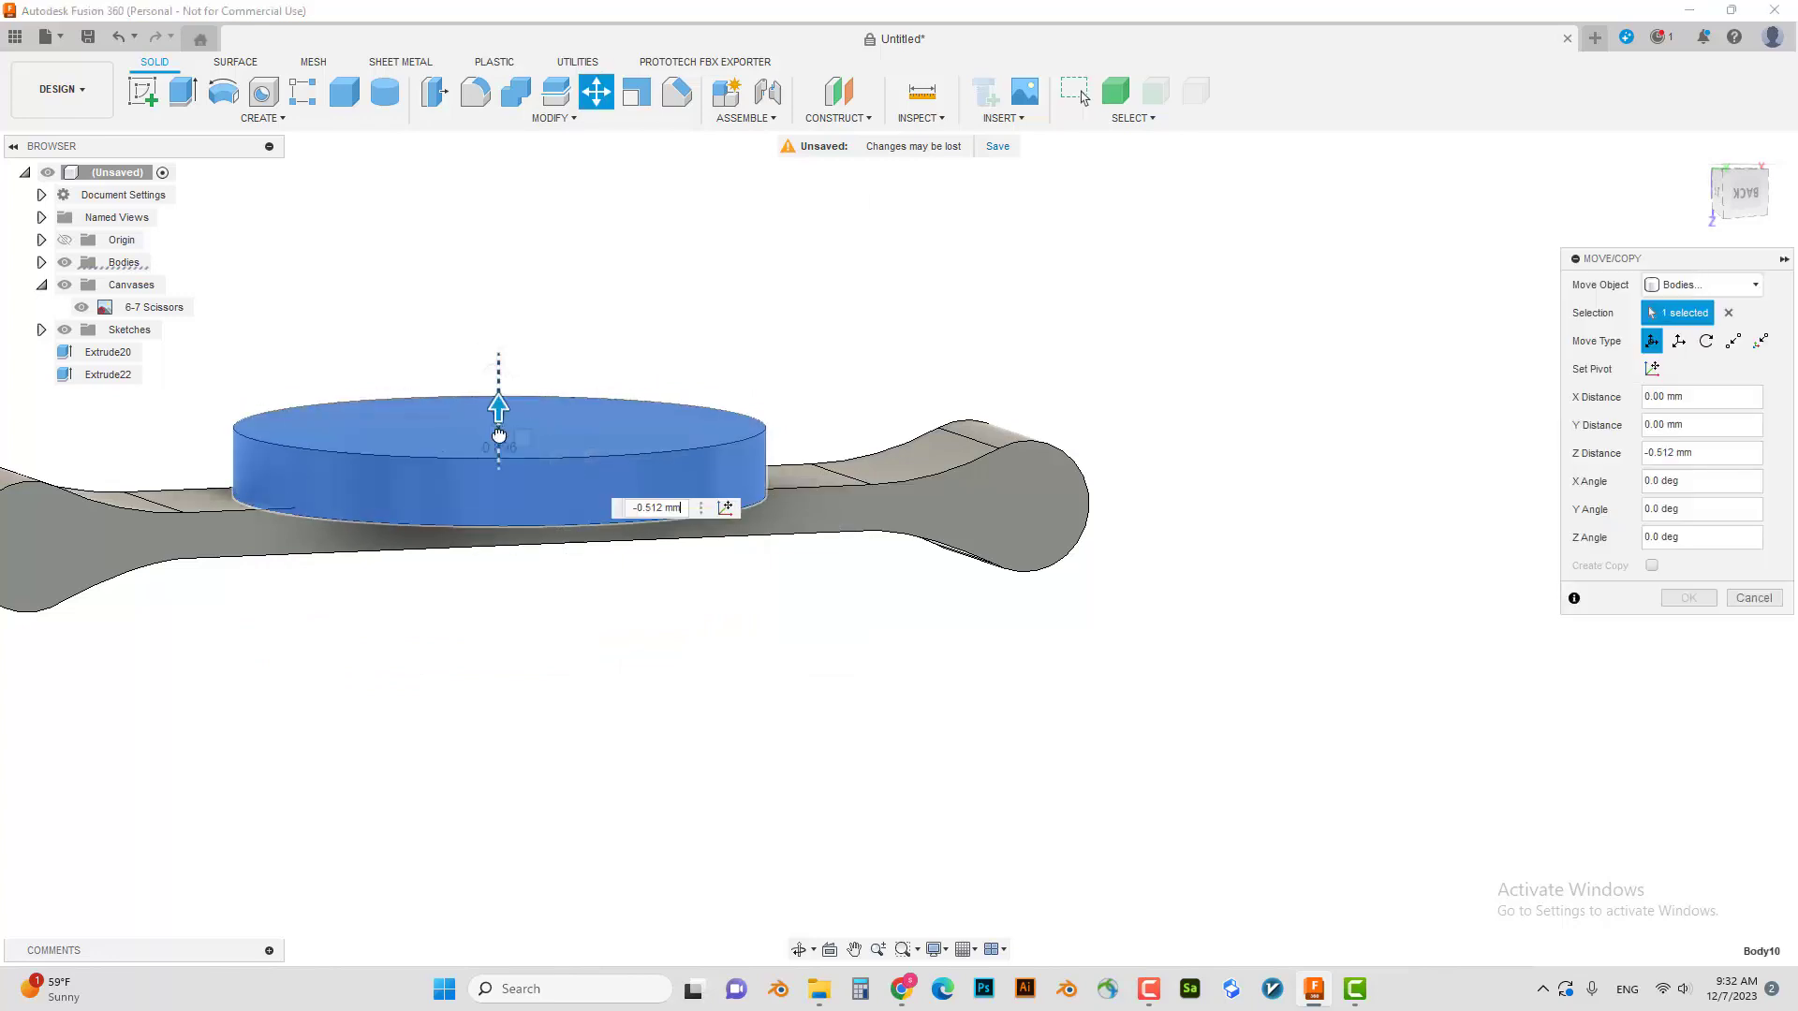
key(Return)
- Push the disc's top face down to thin it into a low raised pad
mouse_move(600, 557)
shift+middle_down()
mouse_move(617, 404)
mouse_move(592, 423)
shift+middle_up()
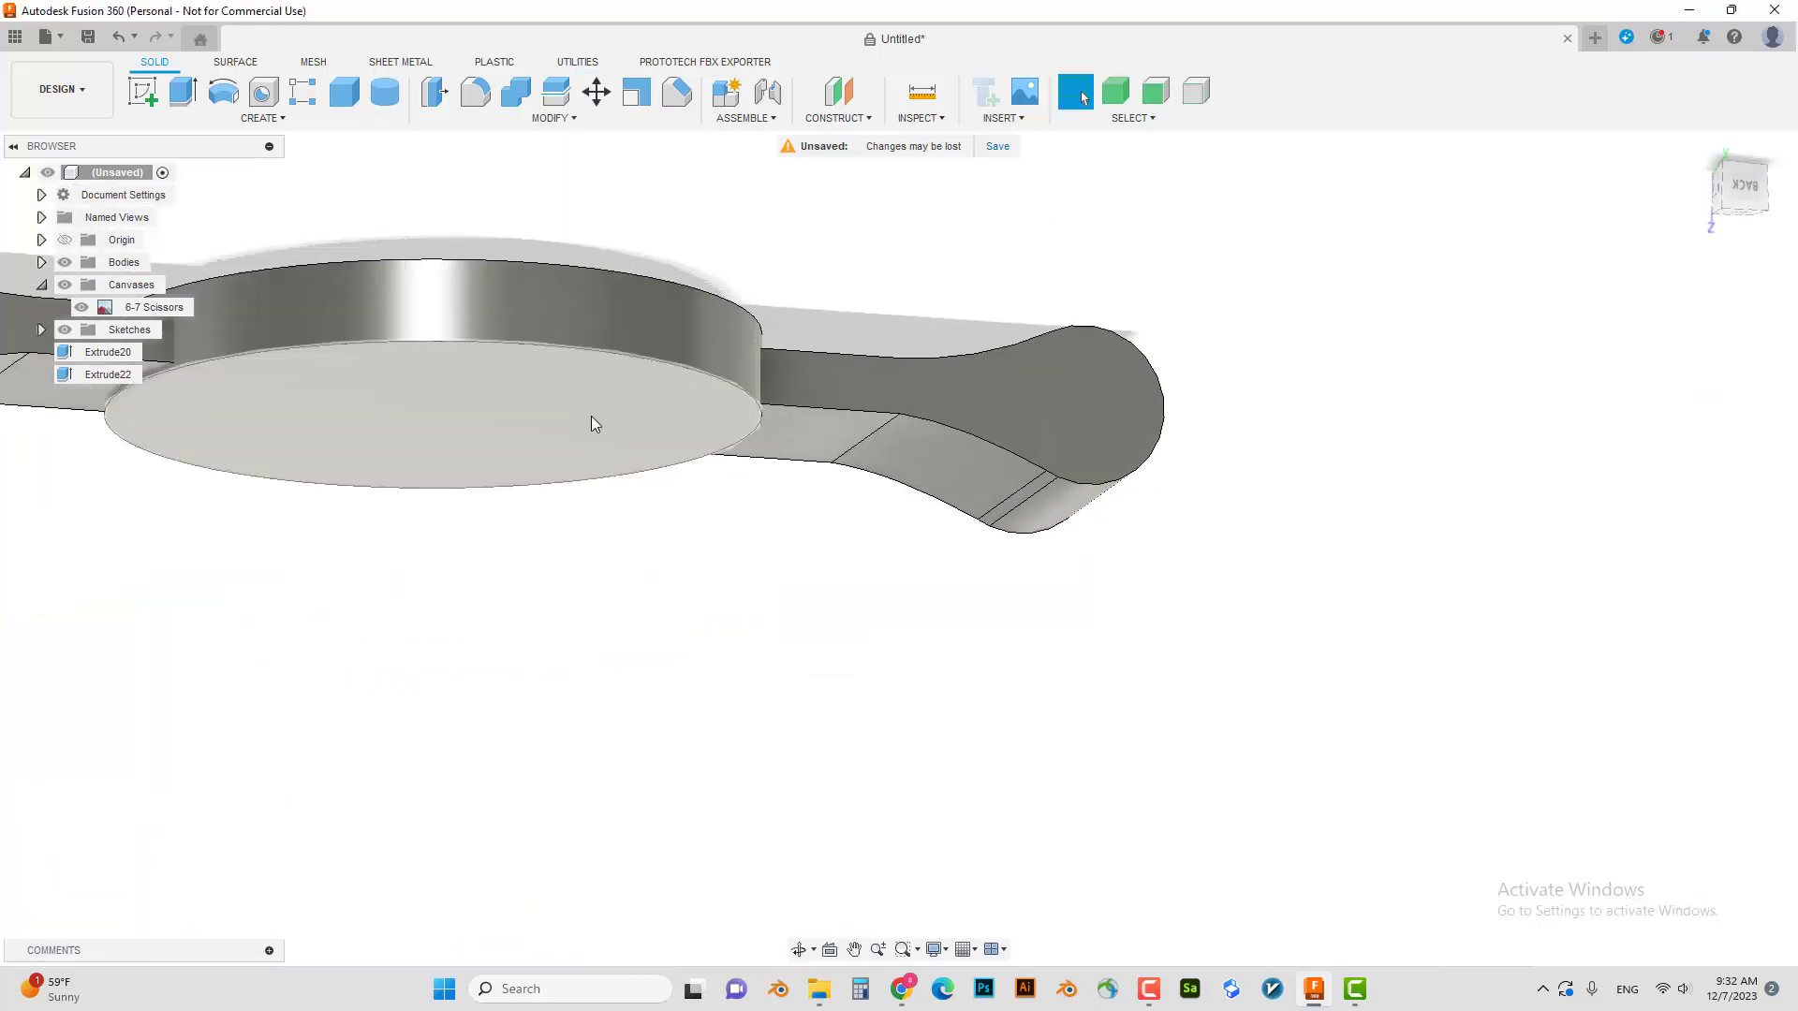
click(592, 423)
key(q)
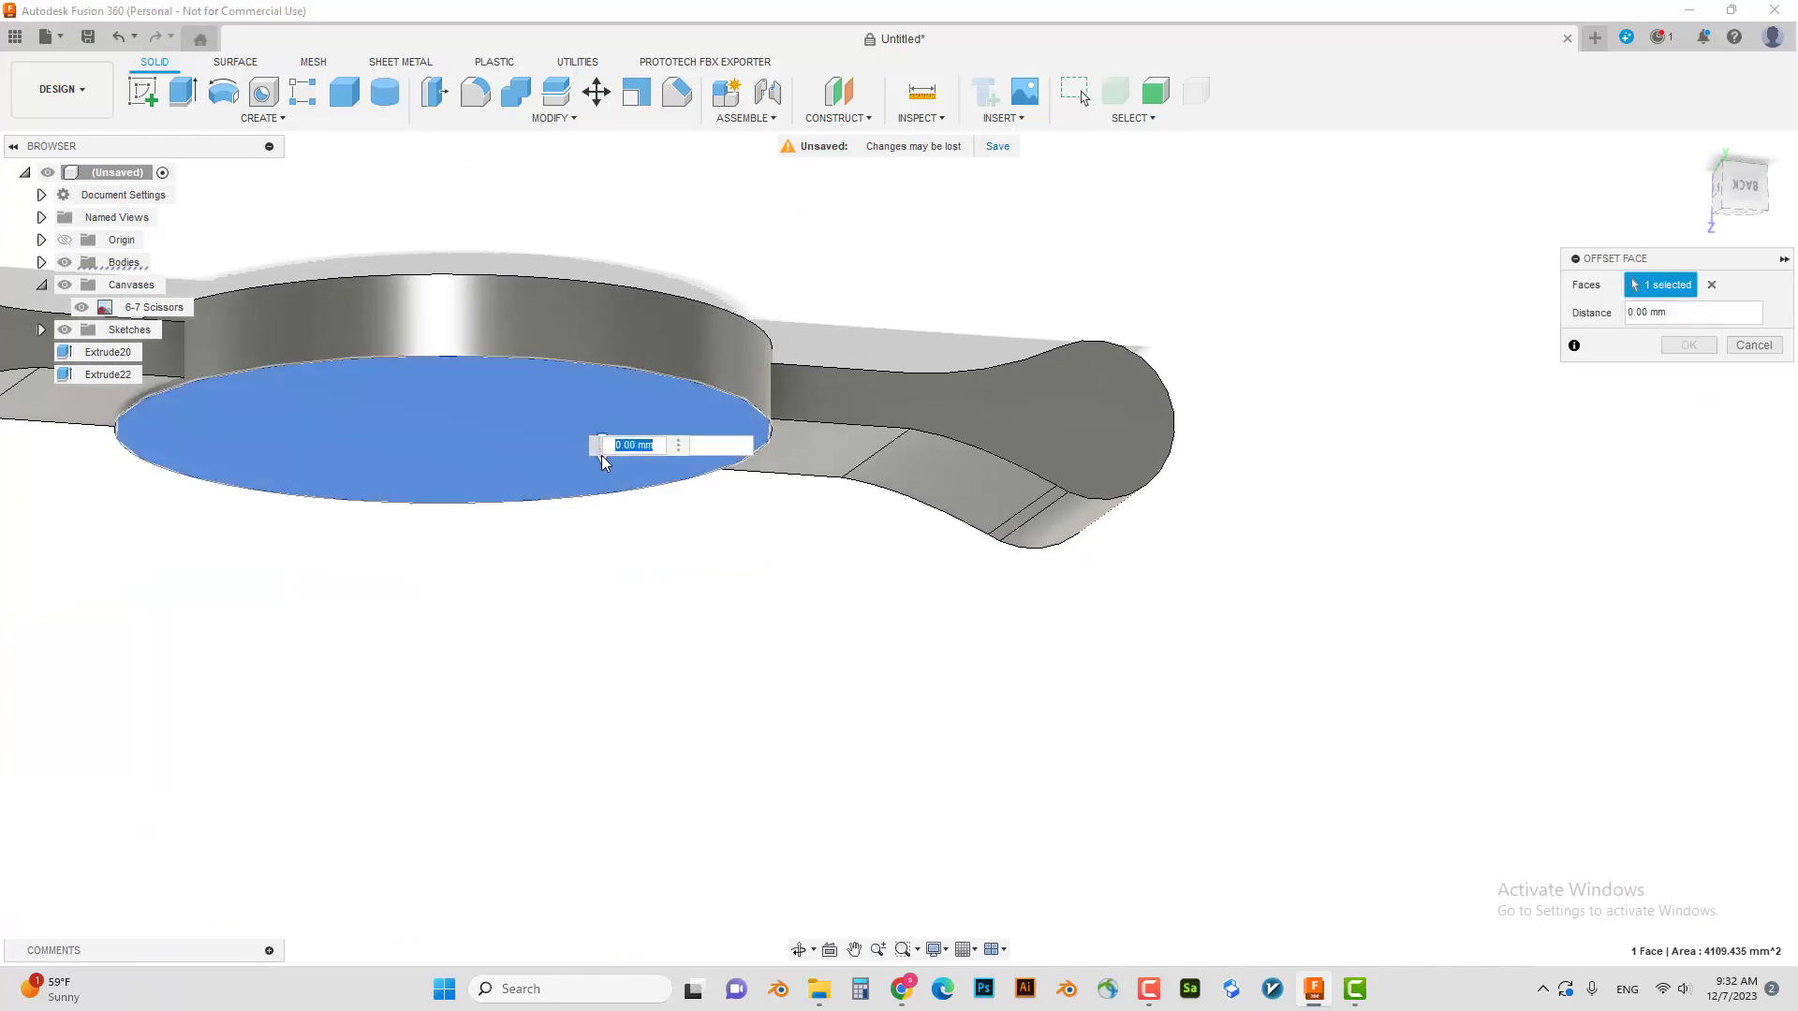
key(Escape)
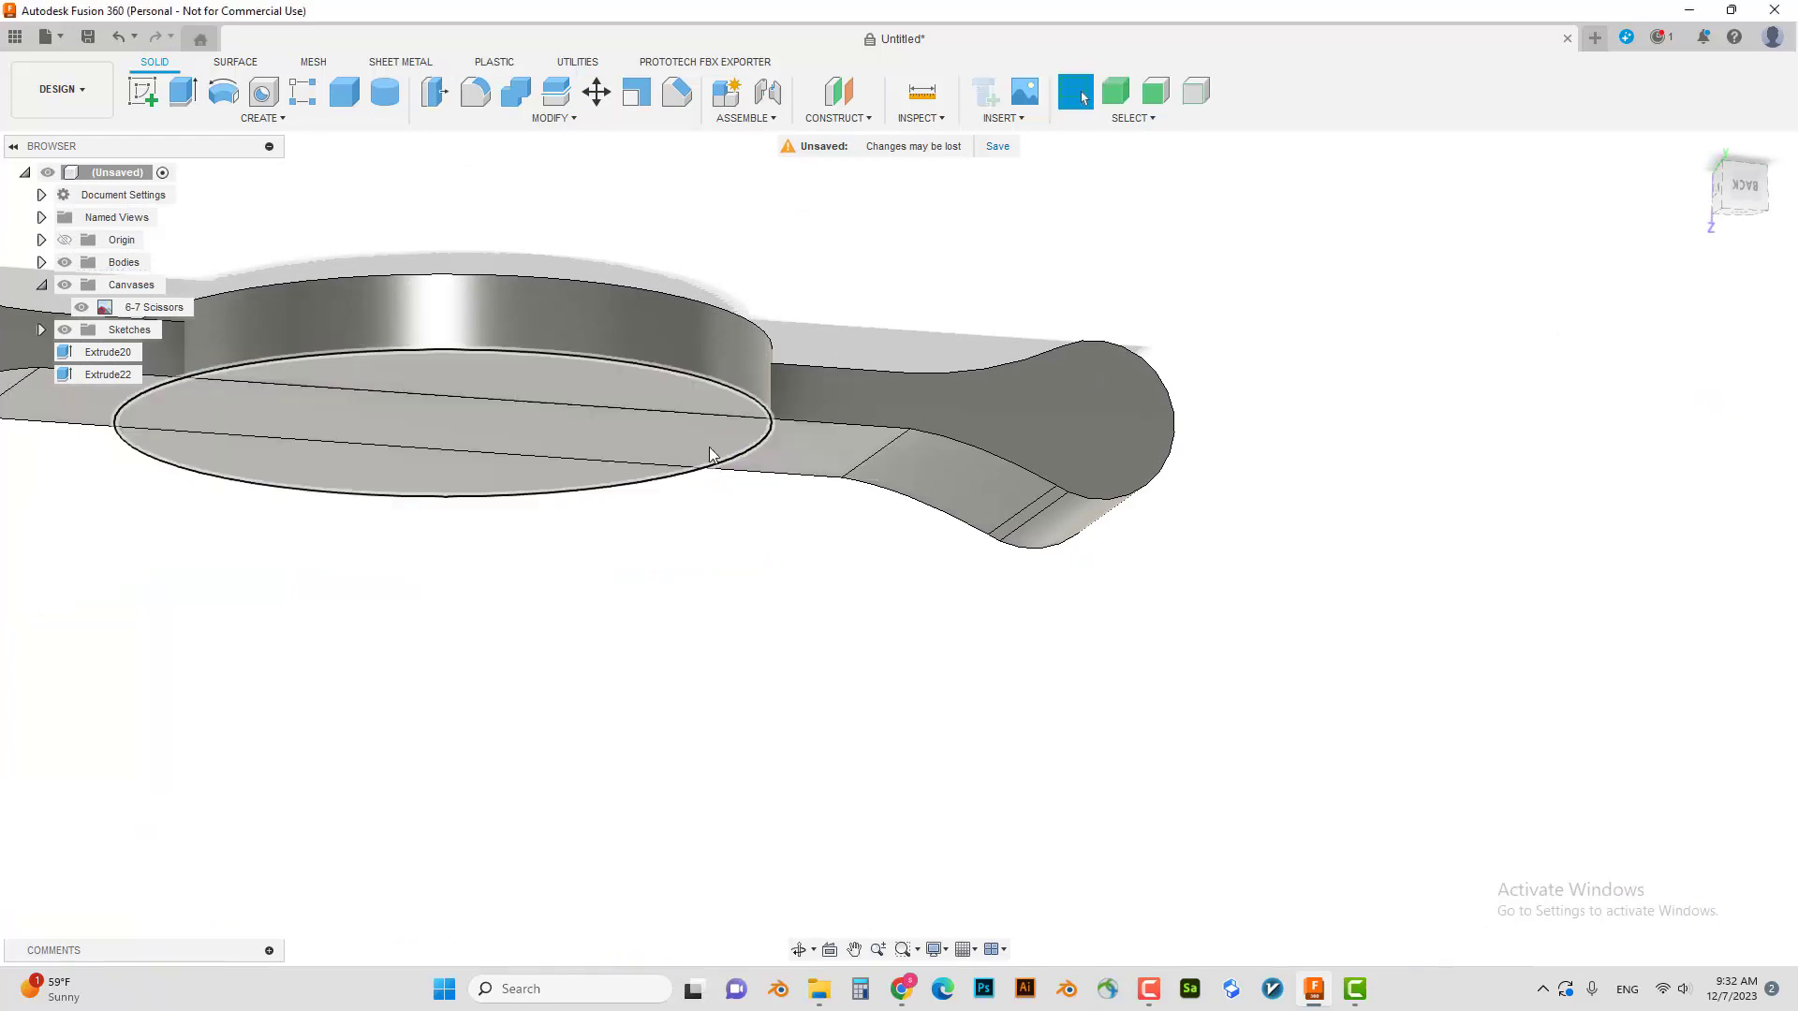
mouse_move(710, 447)
shift+middle_down()
mouse_move(611, 510)
mouse_move(595, 610)
mouse_move(566, 629)
shift+middle_up()
click(566, 630)
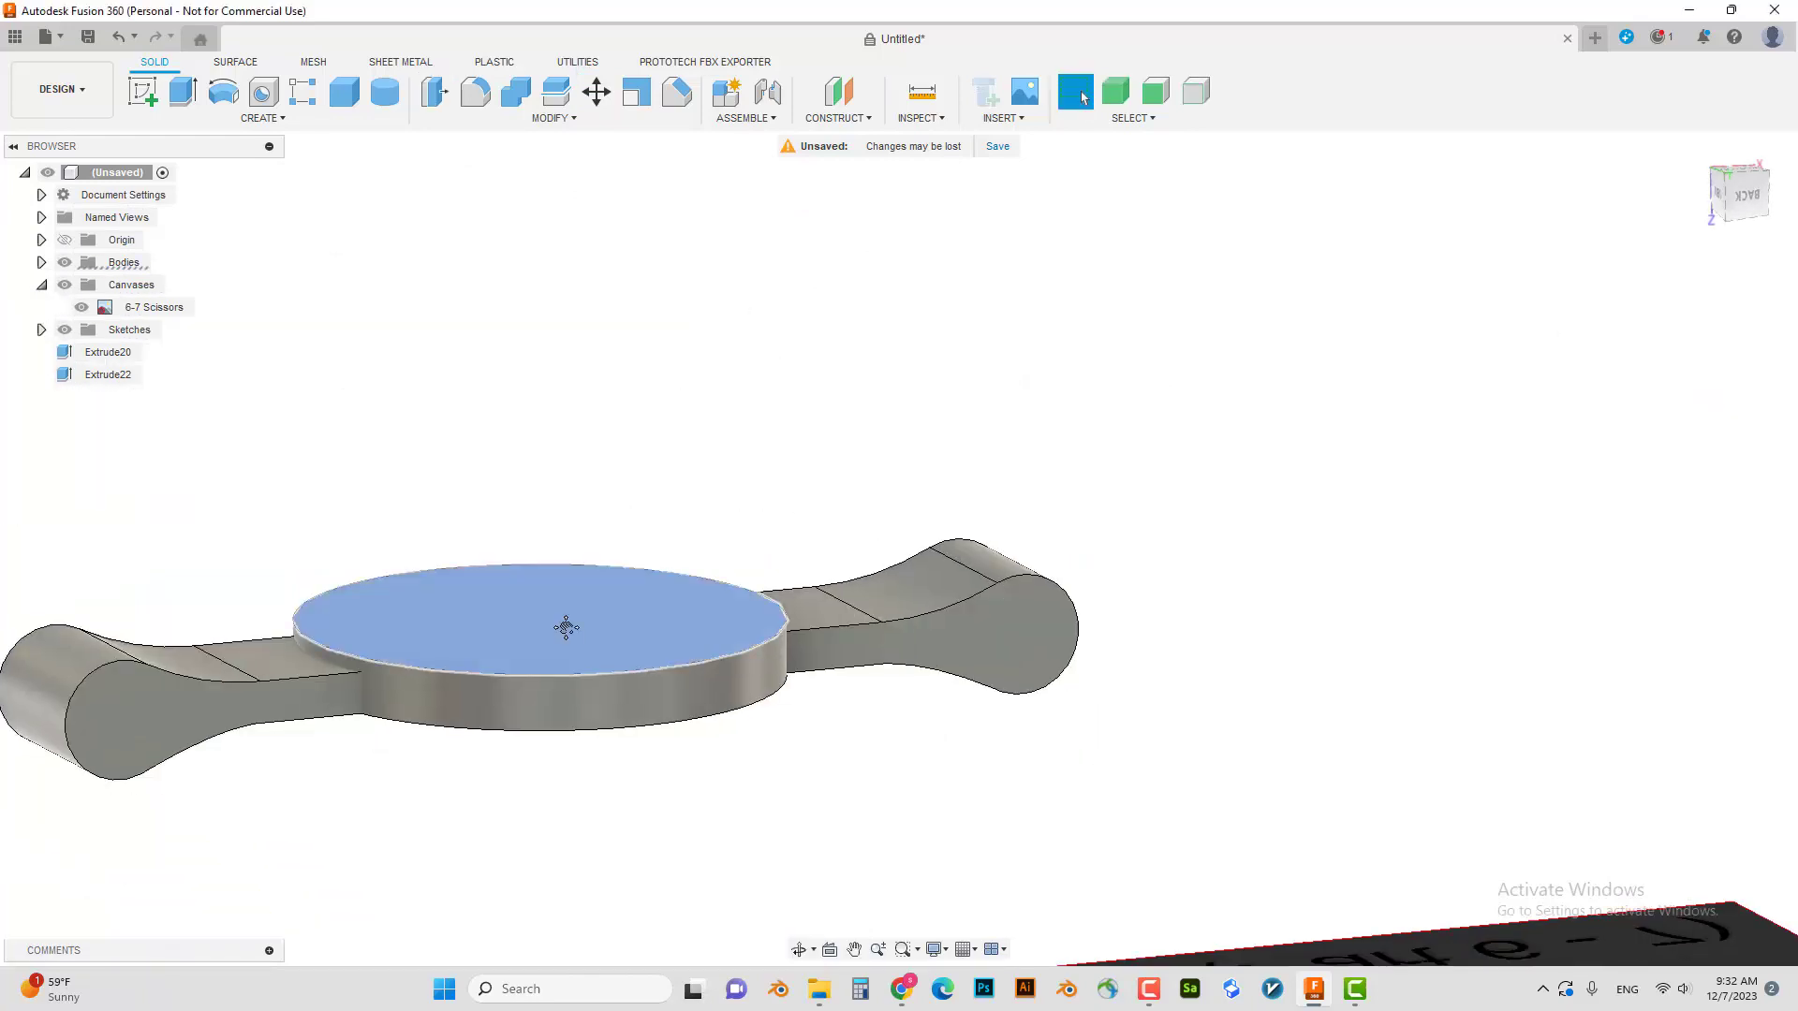
key(q)
drag(568, 620, 580, 656)
key(Return)
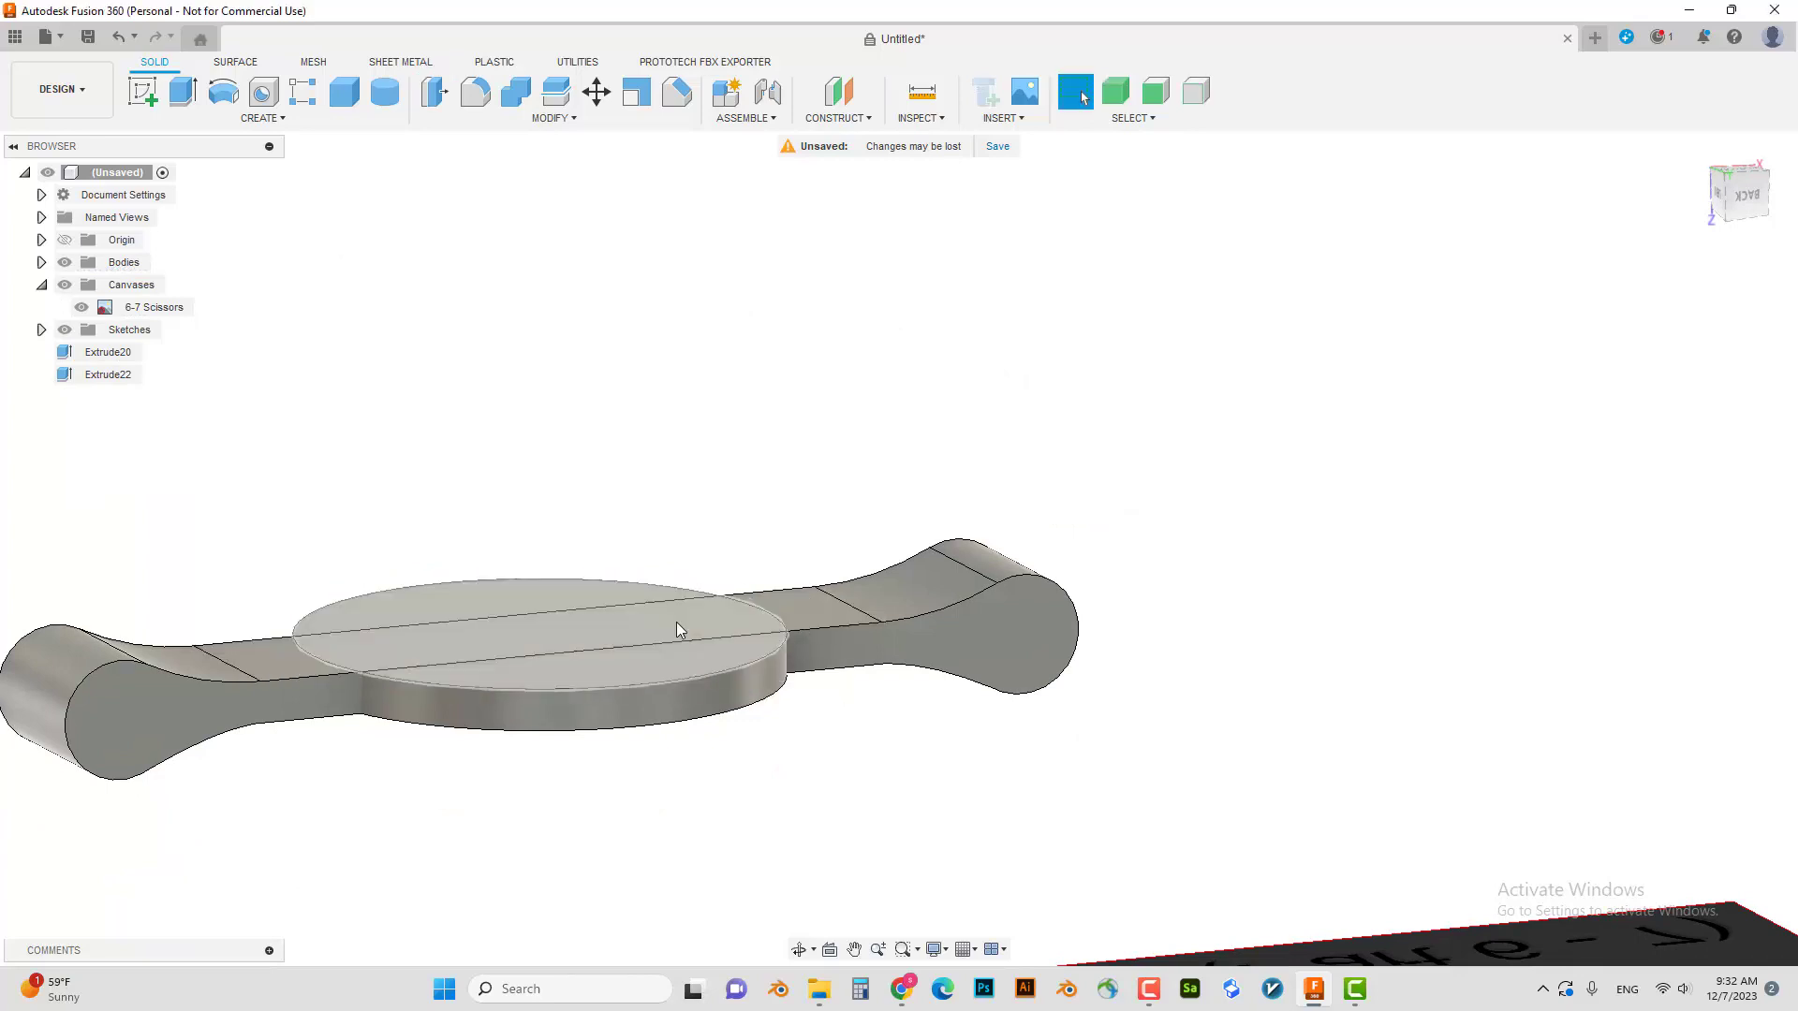
mouse_move(678, 622)
shift+middle_down()
mouse_move(650, 690)
mouse_move(597, 413)
shift+middle_up()
- Join the disc (target) and the arm into one body
key(c)
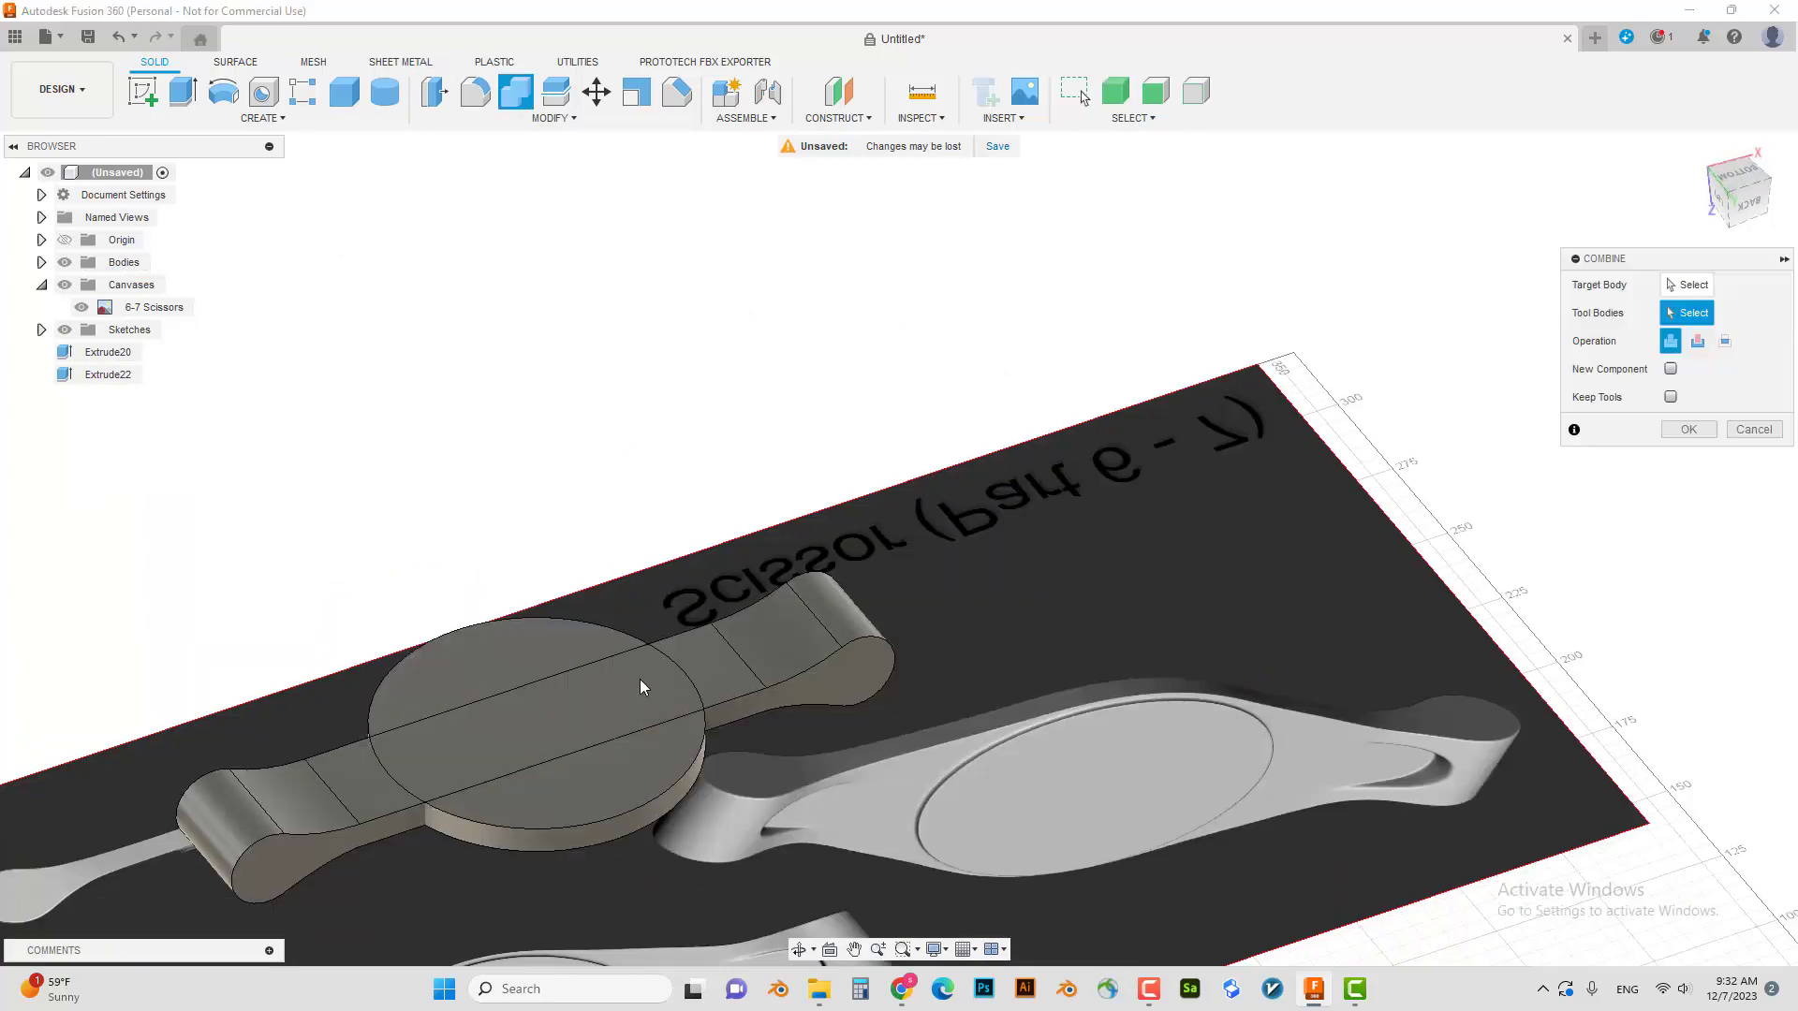
click(639, 678)
click(654, 785)
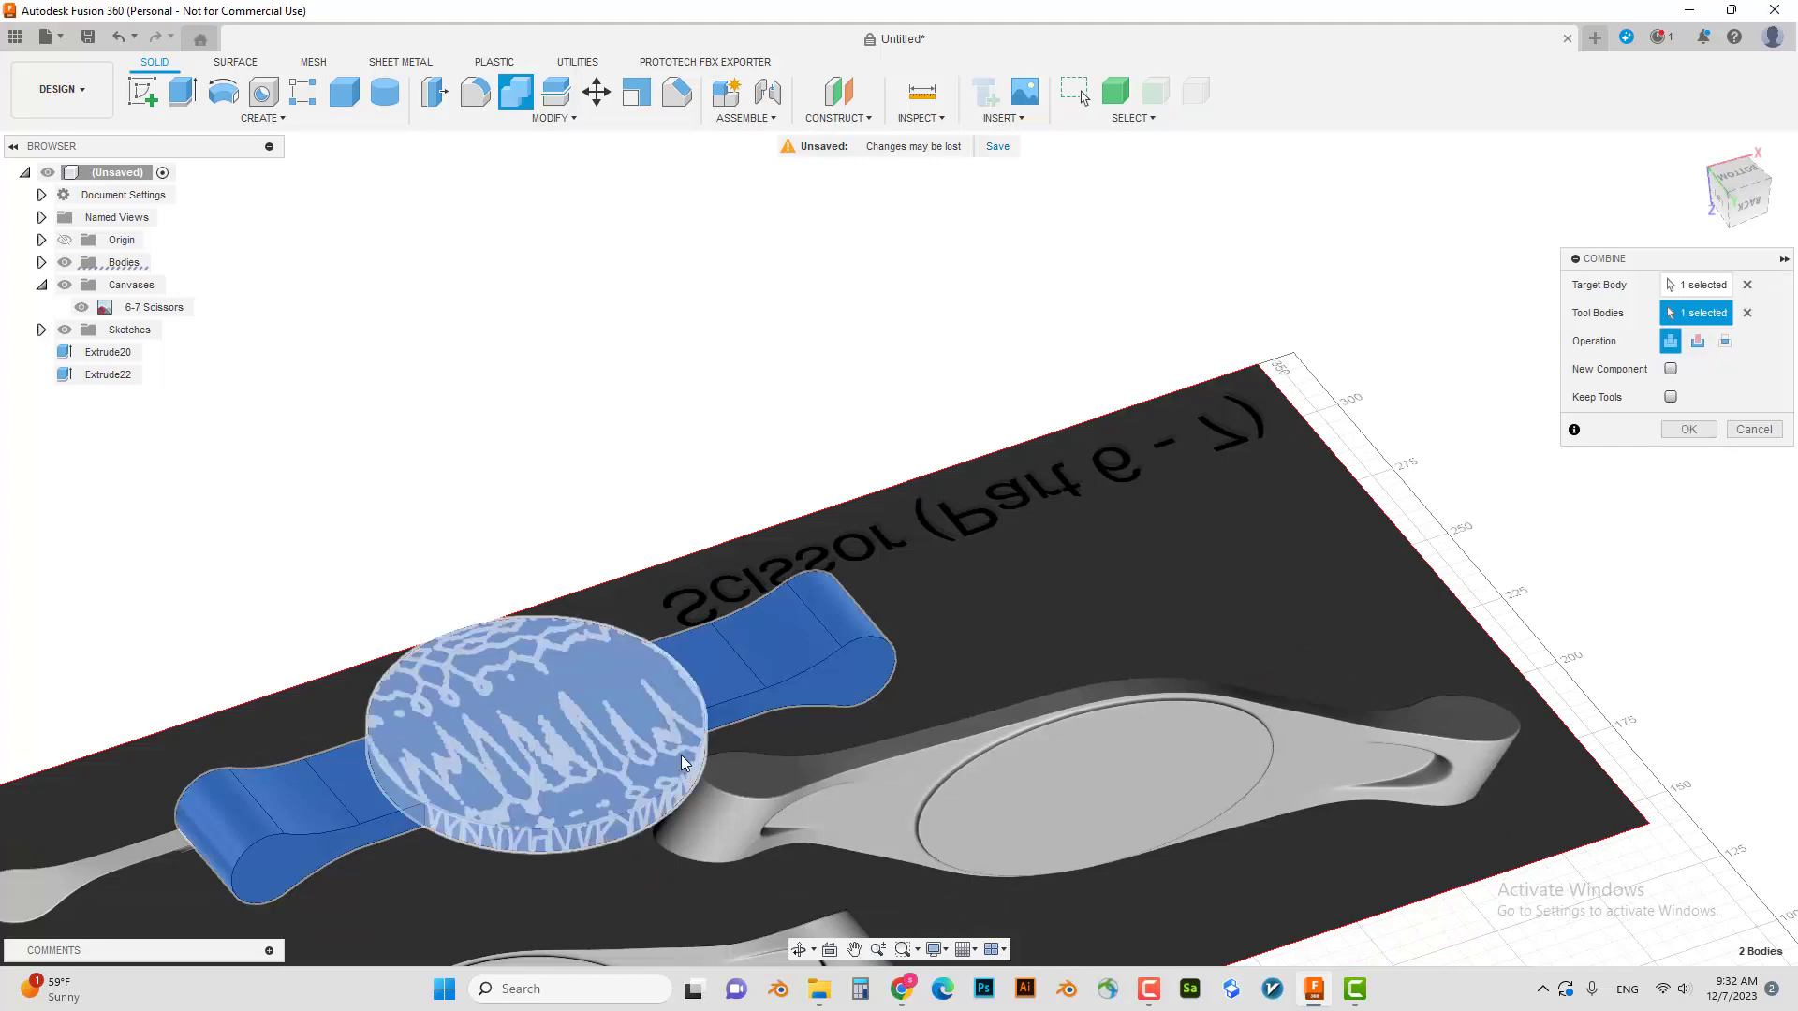
key(Return)
scroll(768, 726, down, 2)
shift+middle_drag(763, 721, 797, 544)
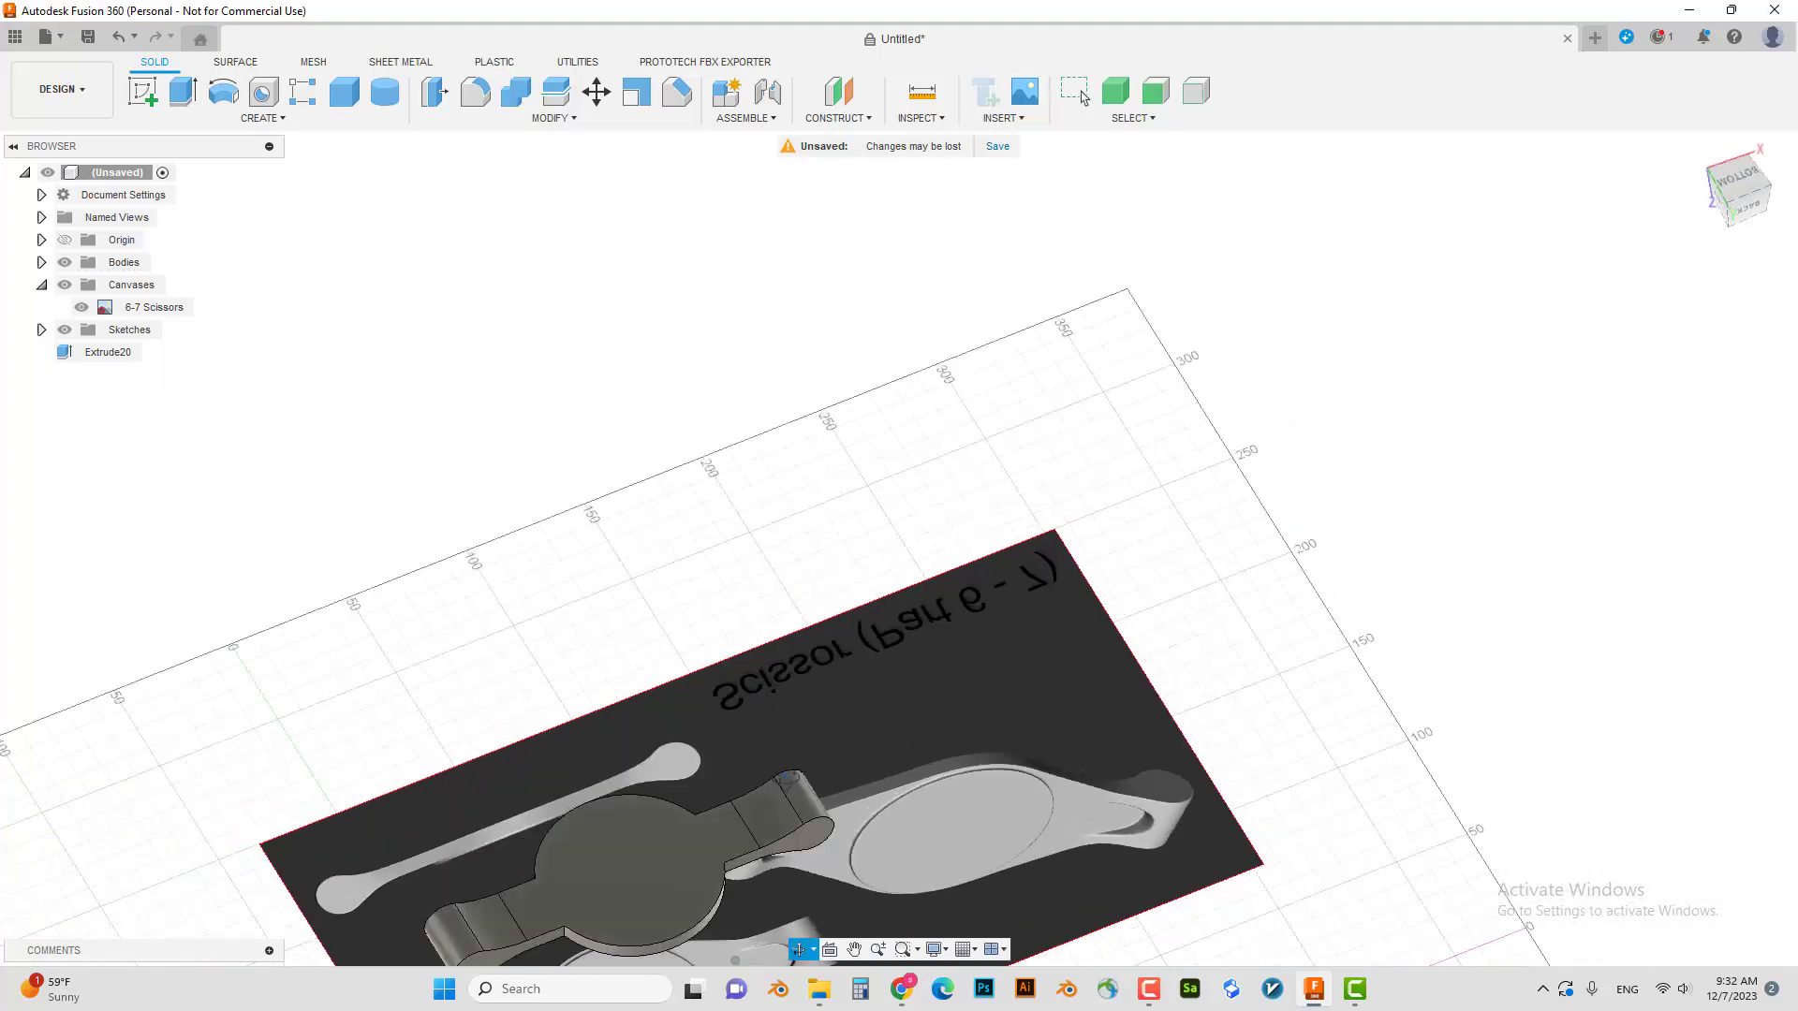
- Begin a fillet on the first edge where the disc meets the arm
click(1737, 194)
scroll(693, 351, up, 3)
scroll(663, 523, up, 3)
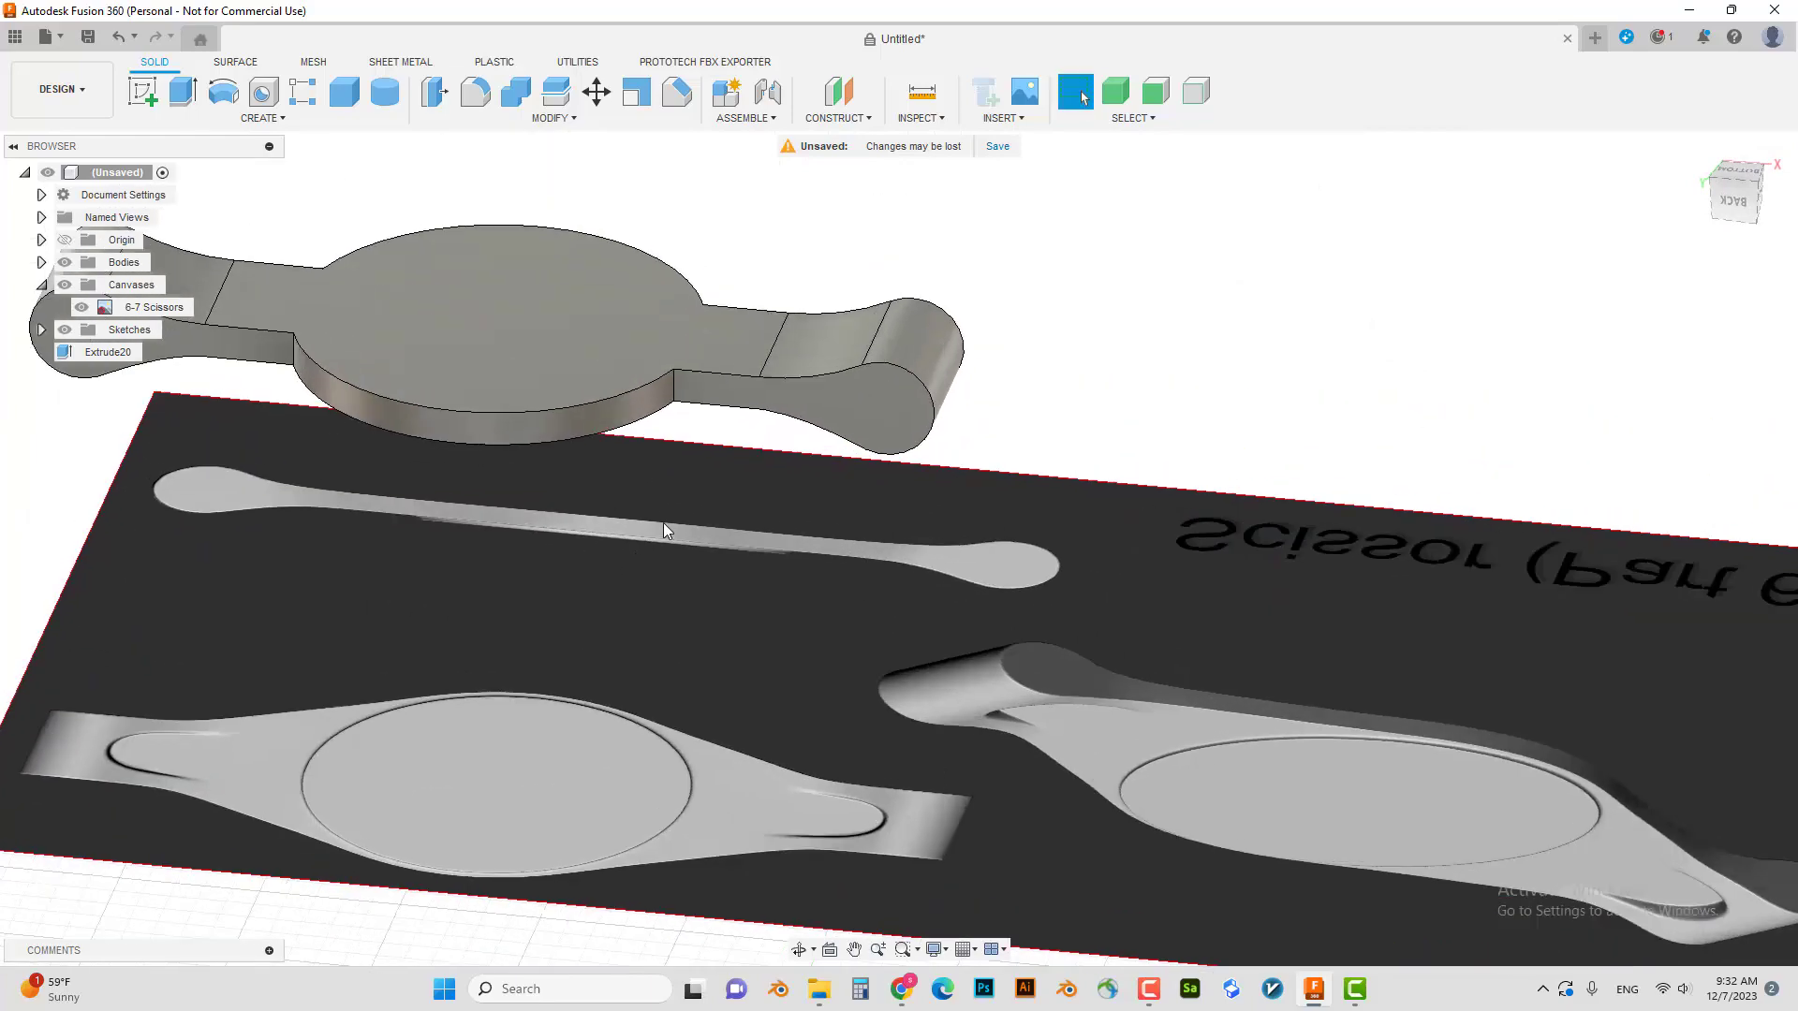
key(f)
click(675, 412)
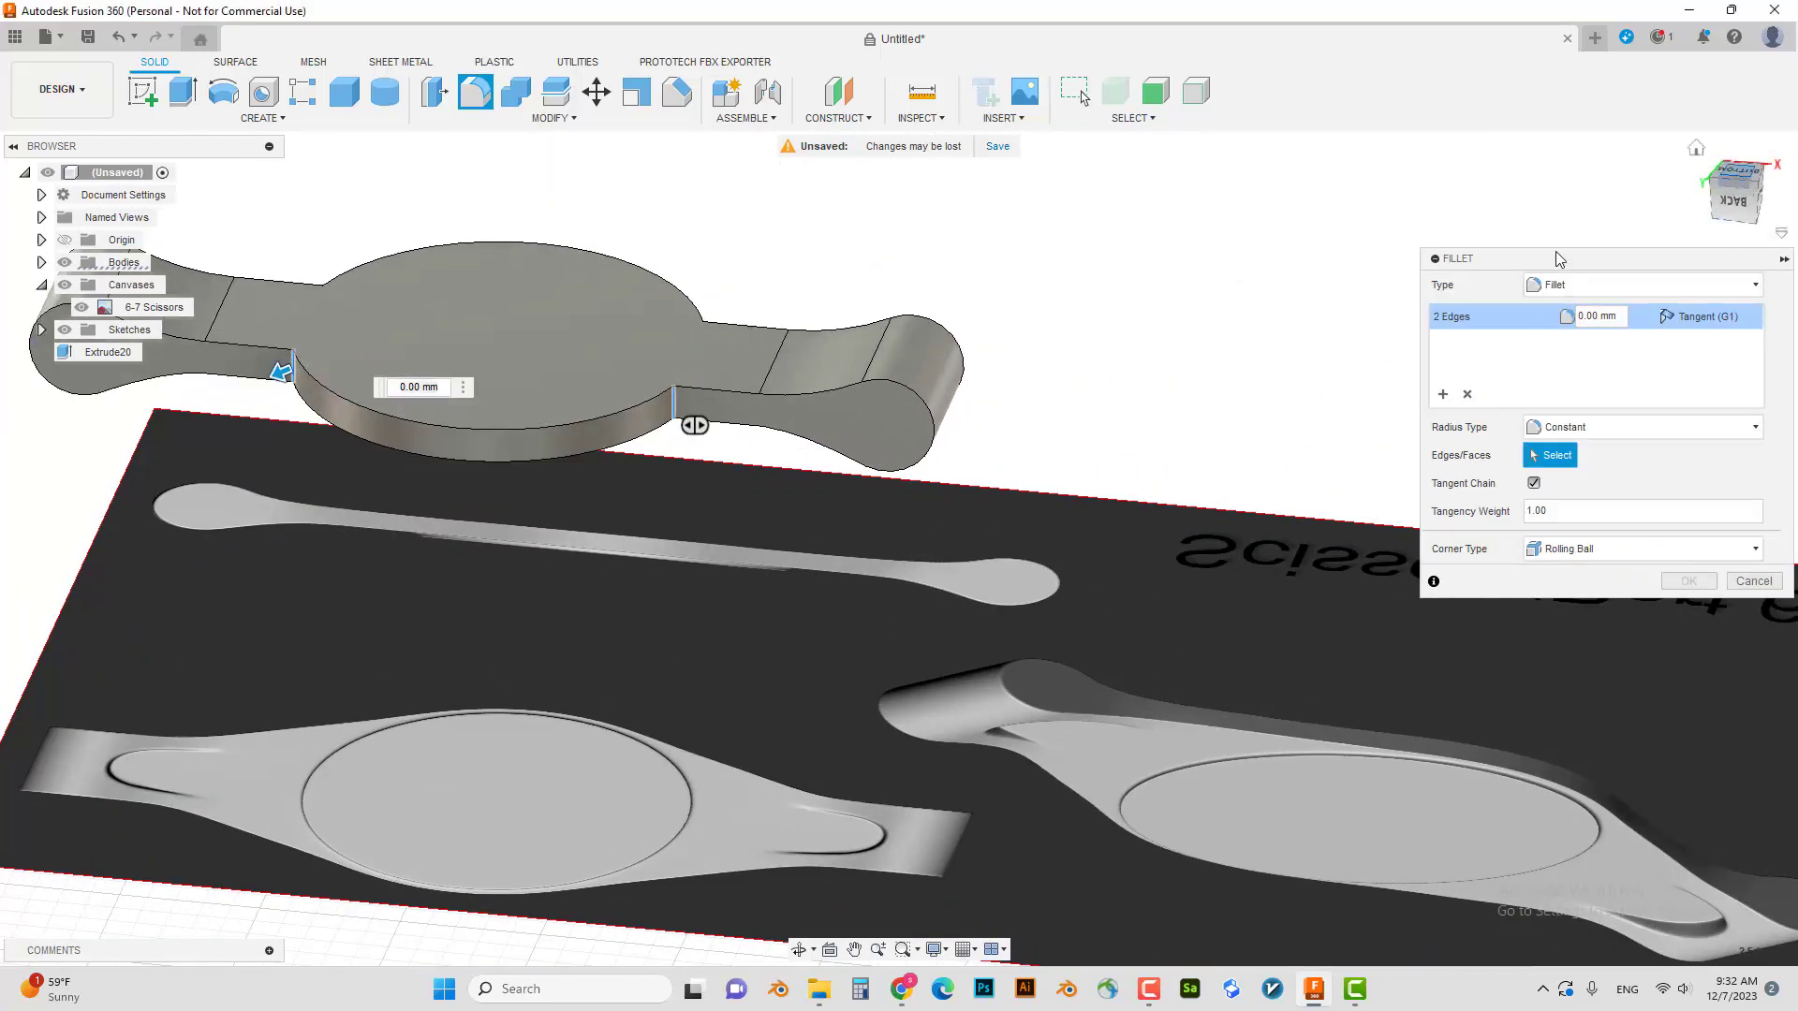
- Fillet the two disc-to-arm edges with a radius of about 96.681 mm
click(1739, 173)
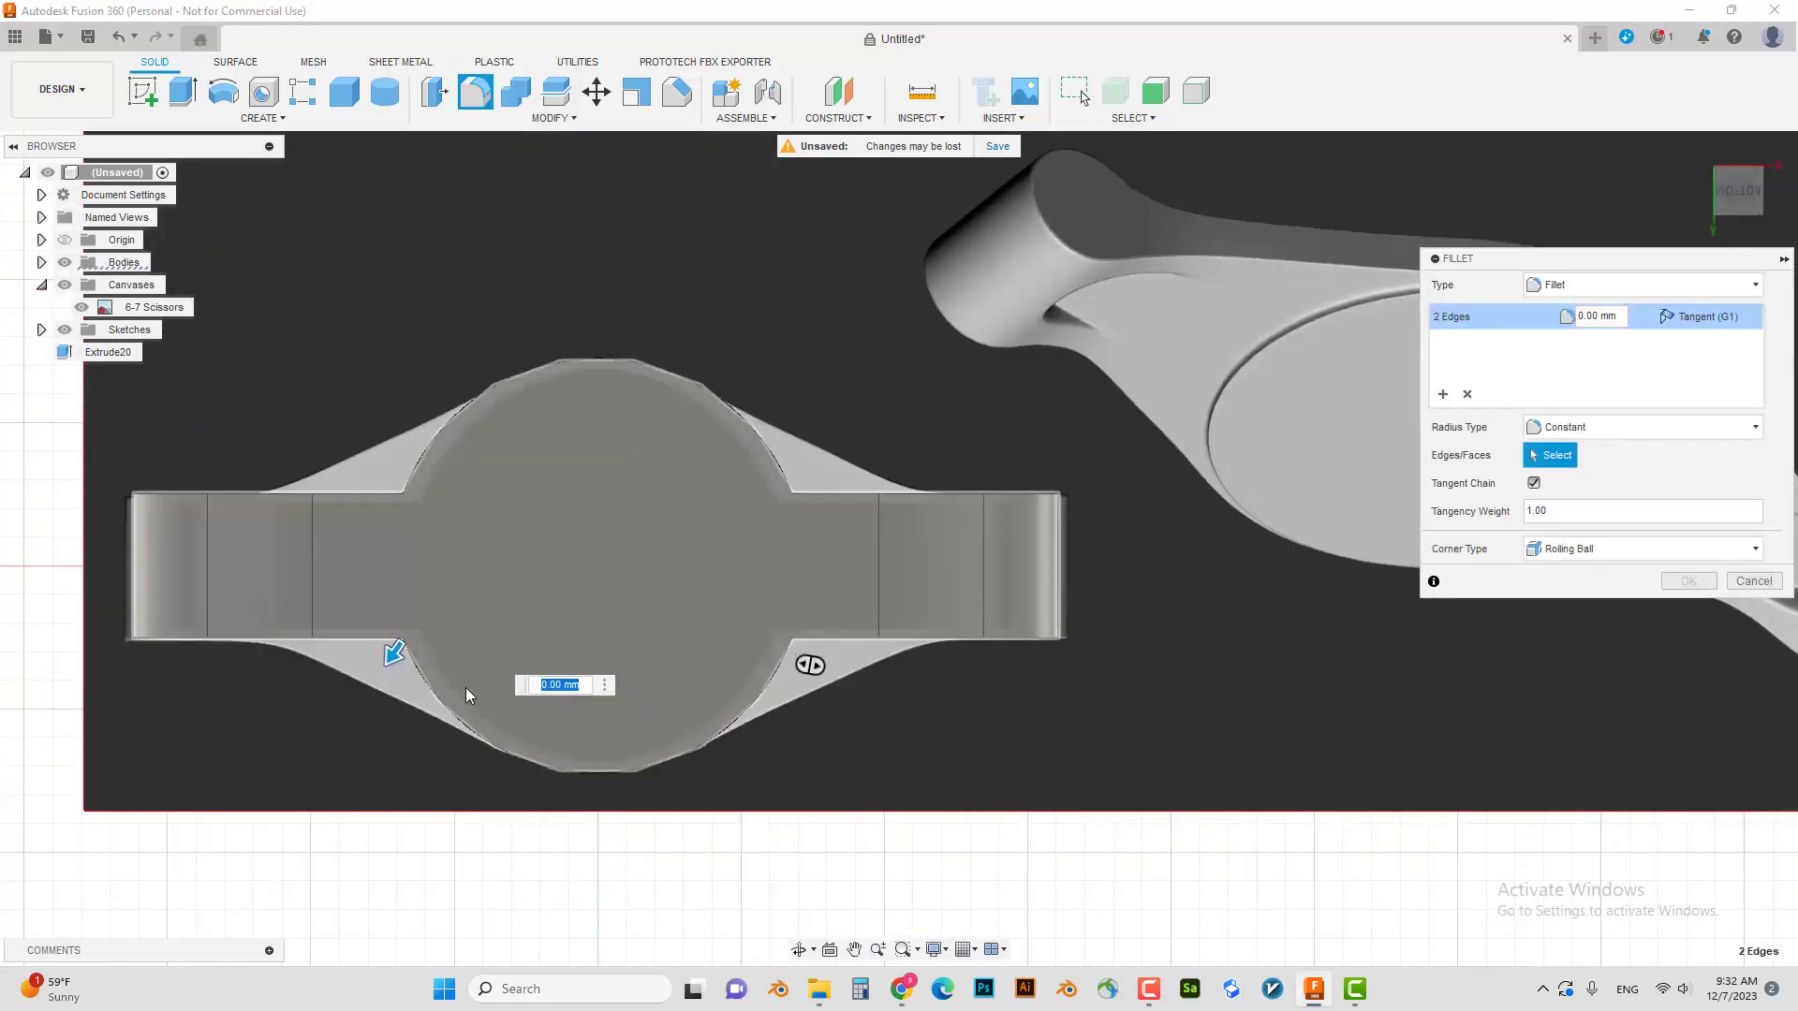
drag(393, 653, 266, 720)
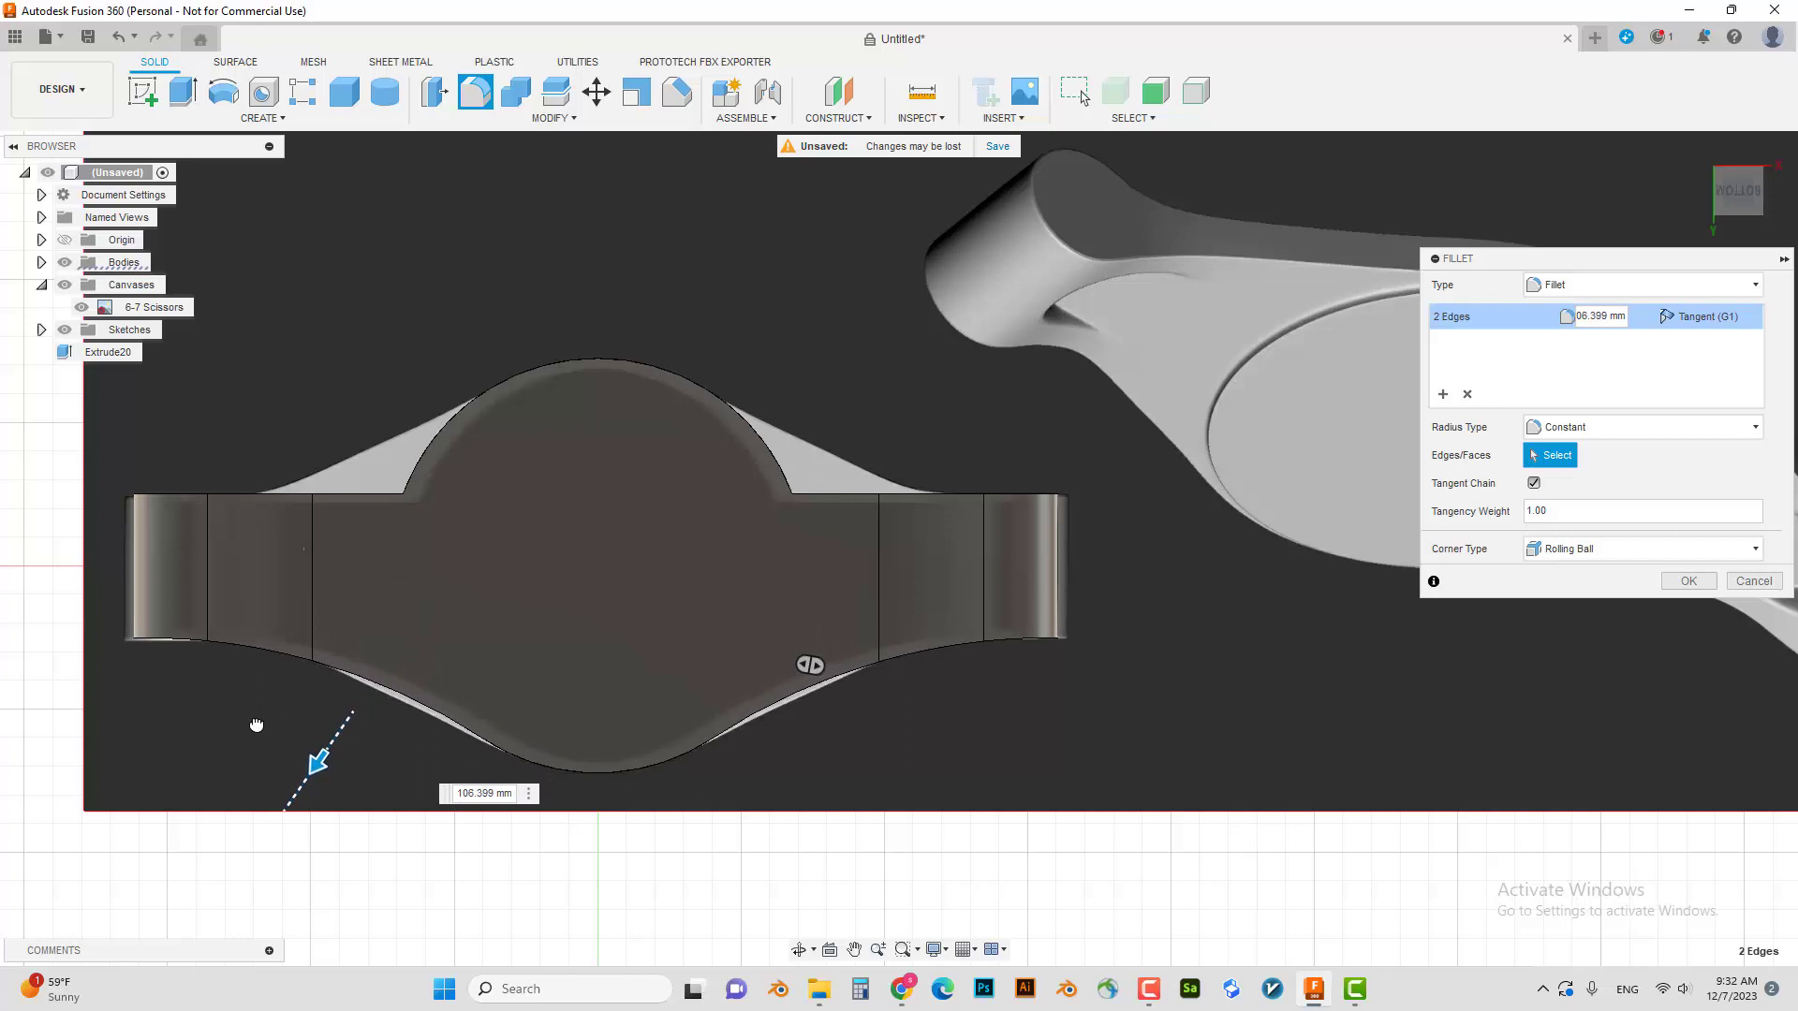
drag(256, 725, 272, 711)
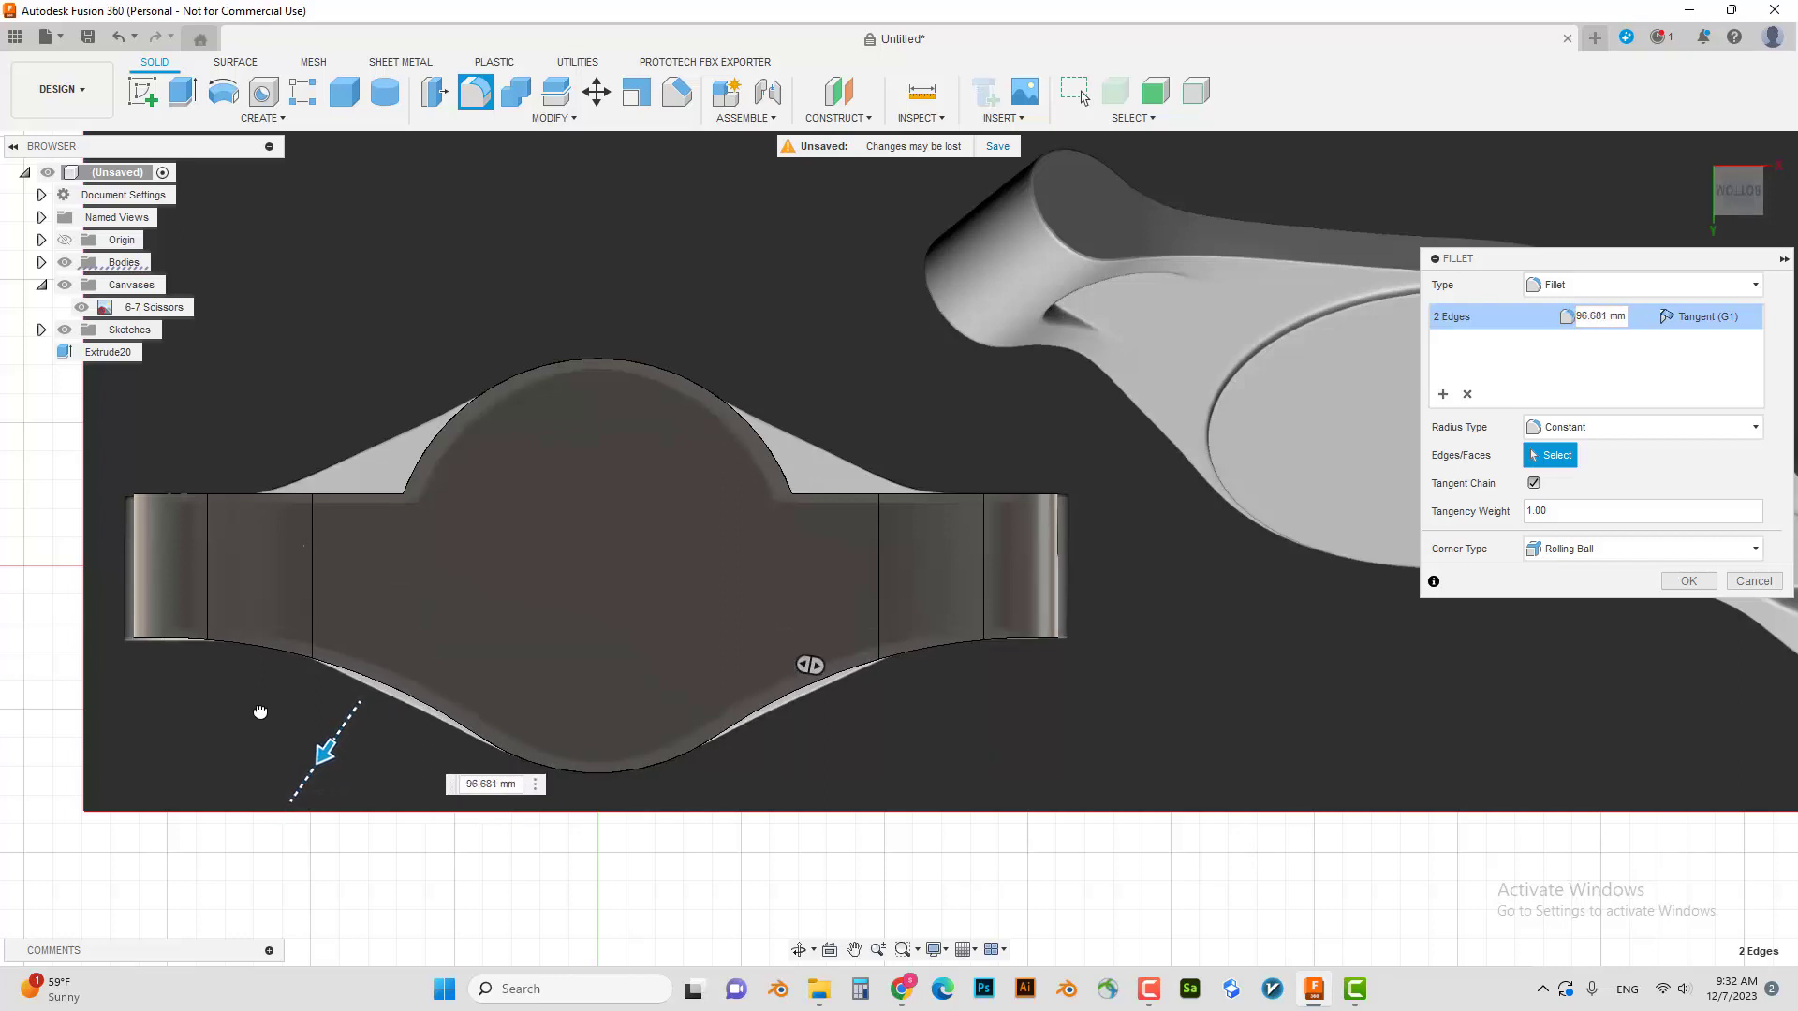
key(Return)
scroll(610, 676, down, 3)
mouse_move(610, 676)
shift+middle_down()
mouse_move(768, 428)
mouse_move(715, 734)
mouse_move(262, 743)
mouse_move(435, 423)
mouse_move(453, 743)
mouse_move(602, 714)
shift+middle_up()
scroll(602, 715, up, 2)
scroll(664, 689, up, 2)
- Fillet the two edges on the disc's other side at 96.681 mm
key(f)
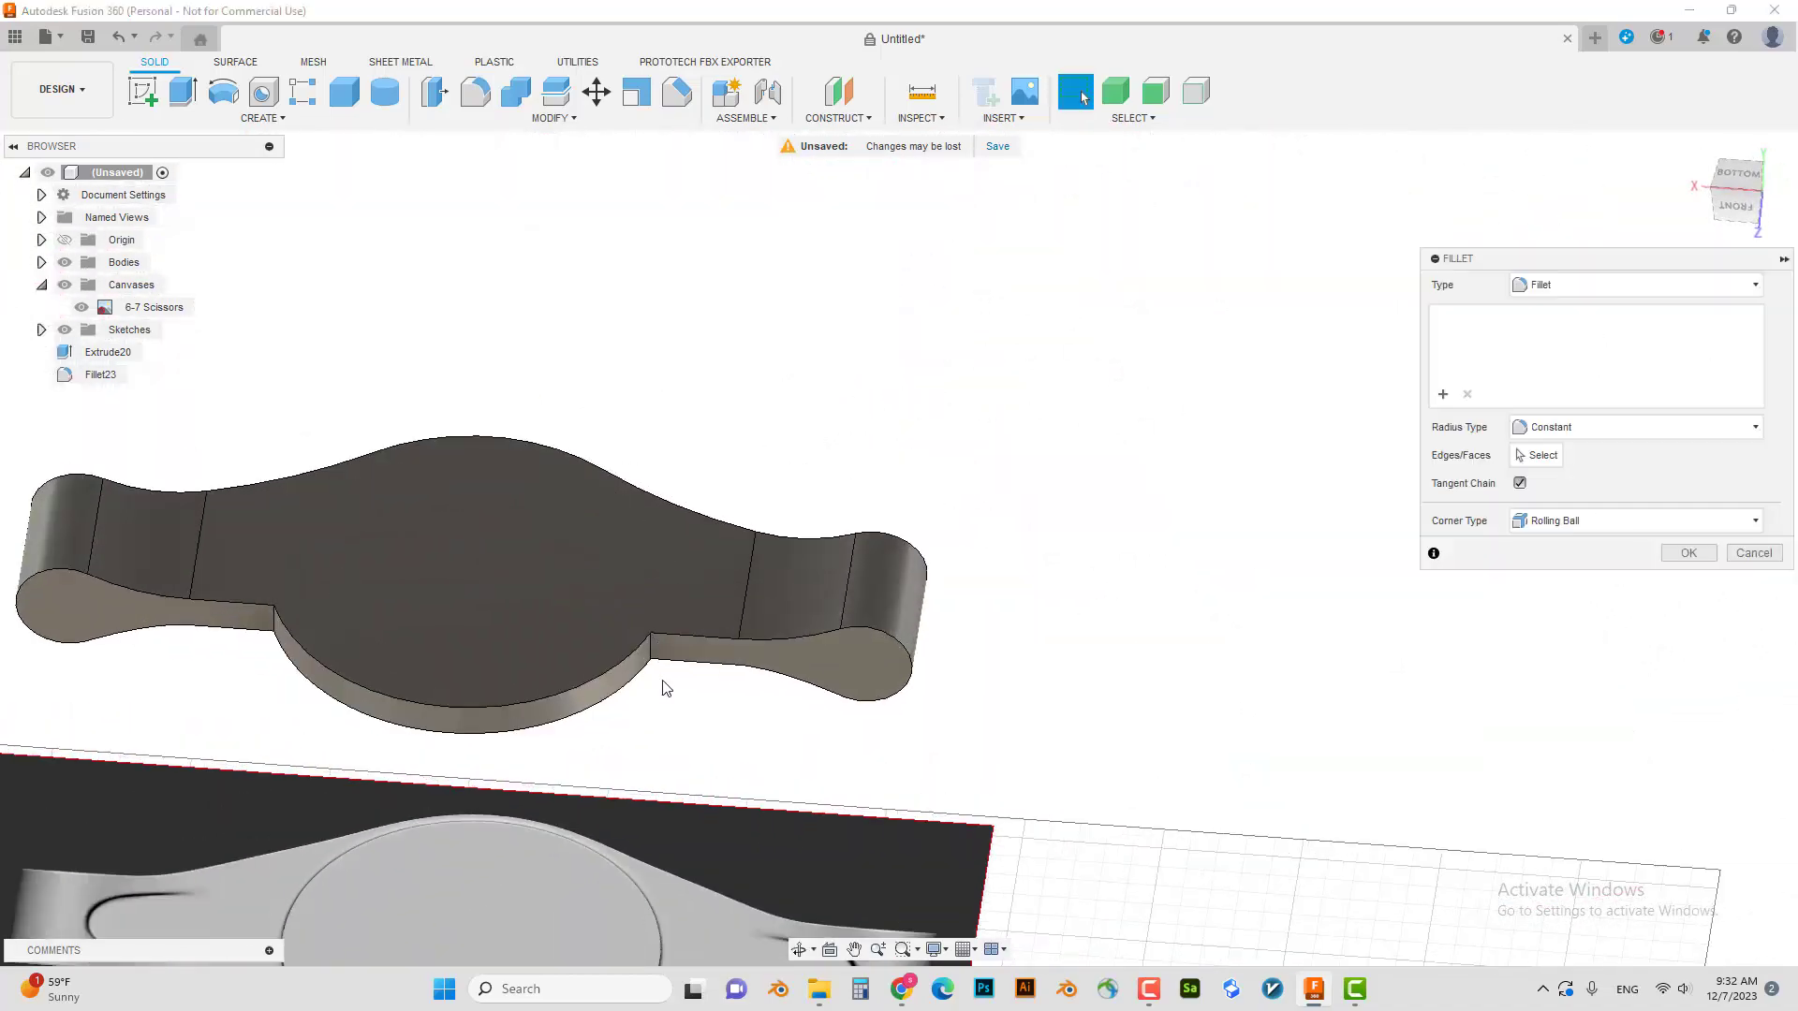
click(609, 667)
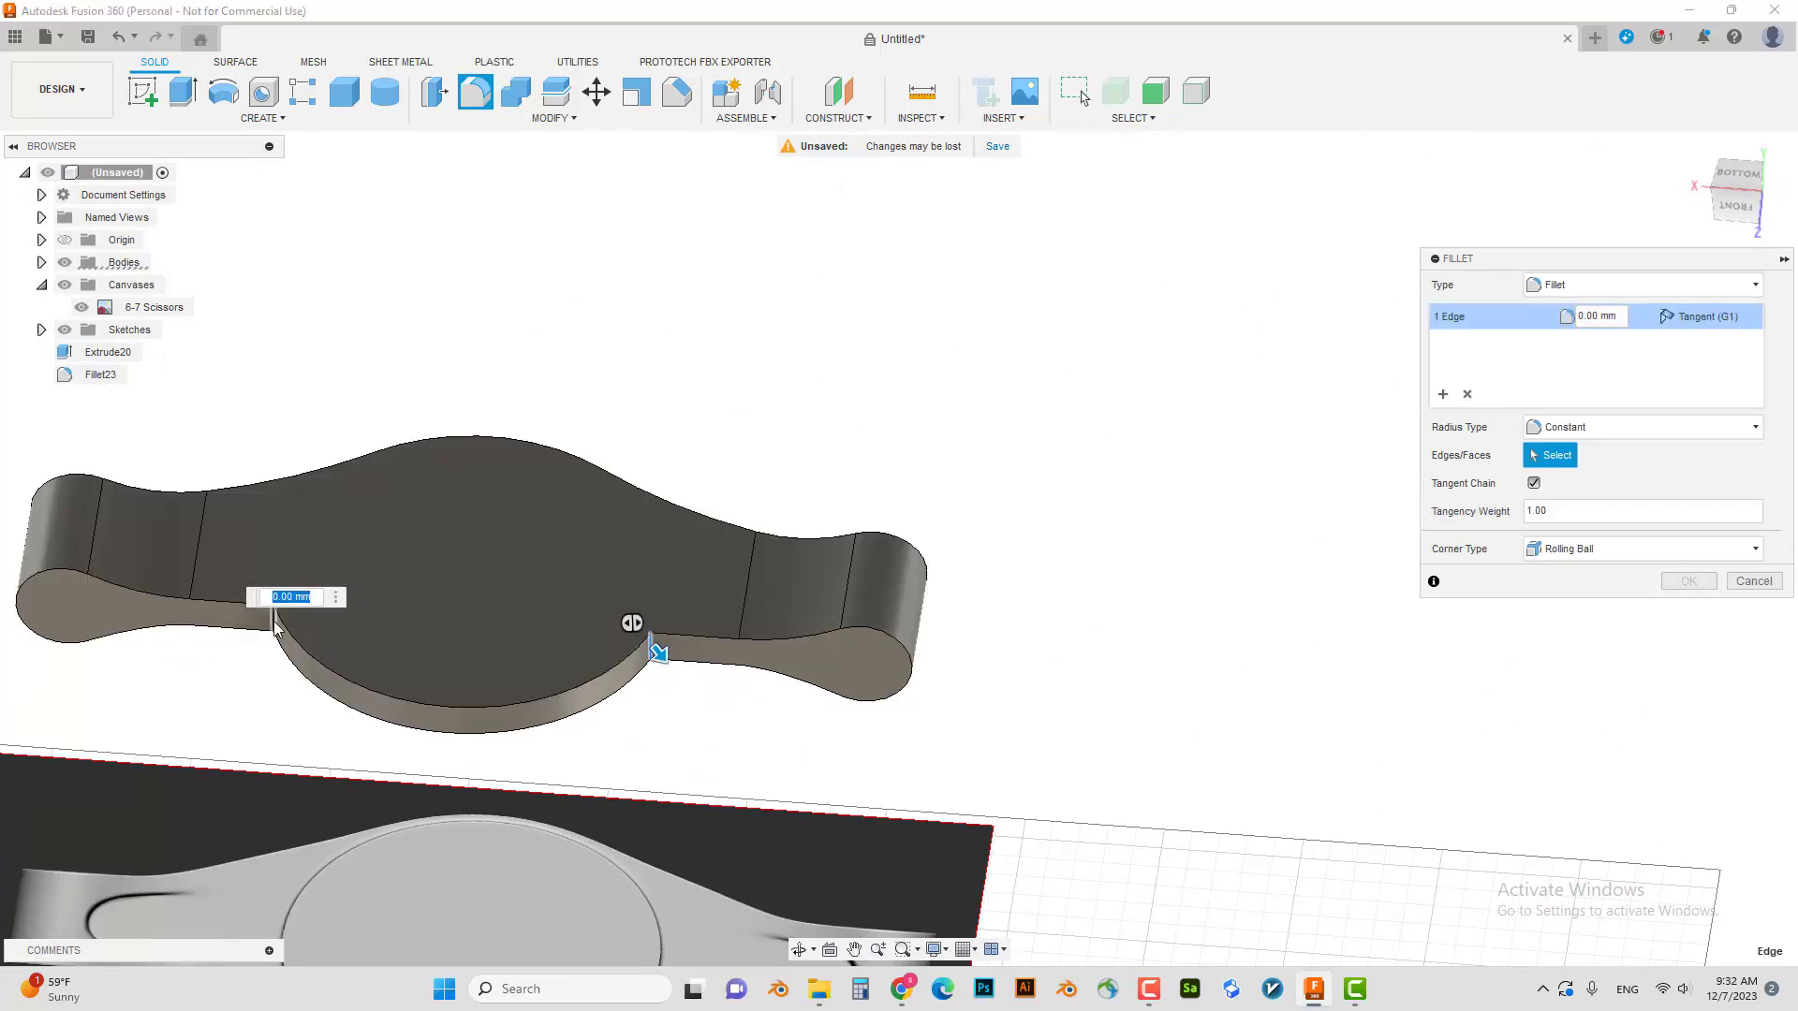
click(340, 646)
scroll(430, 604, down, 2)
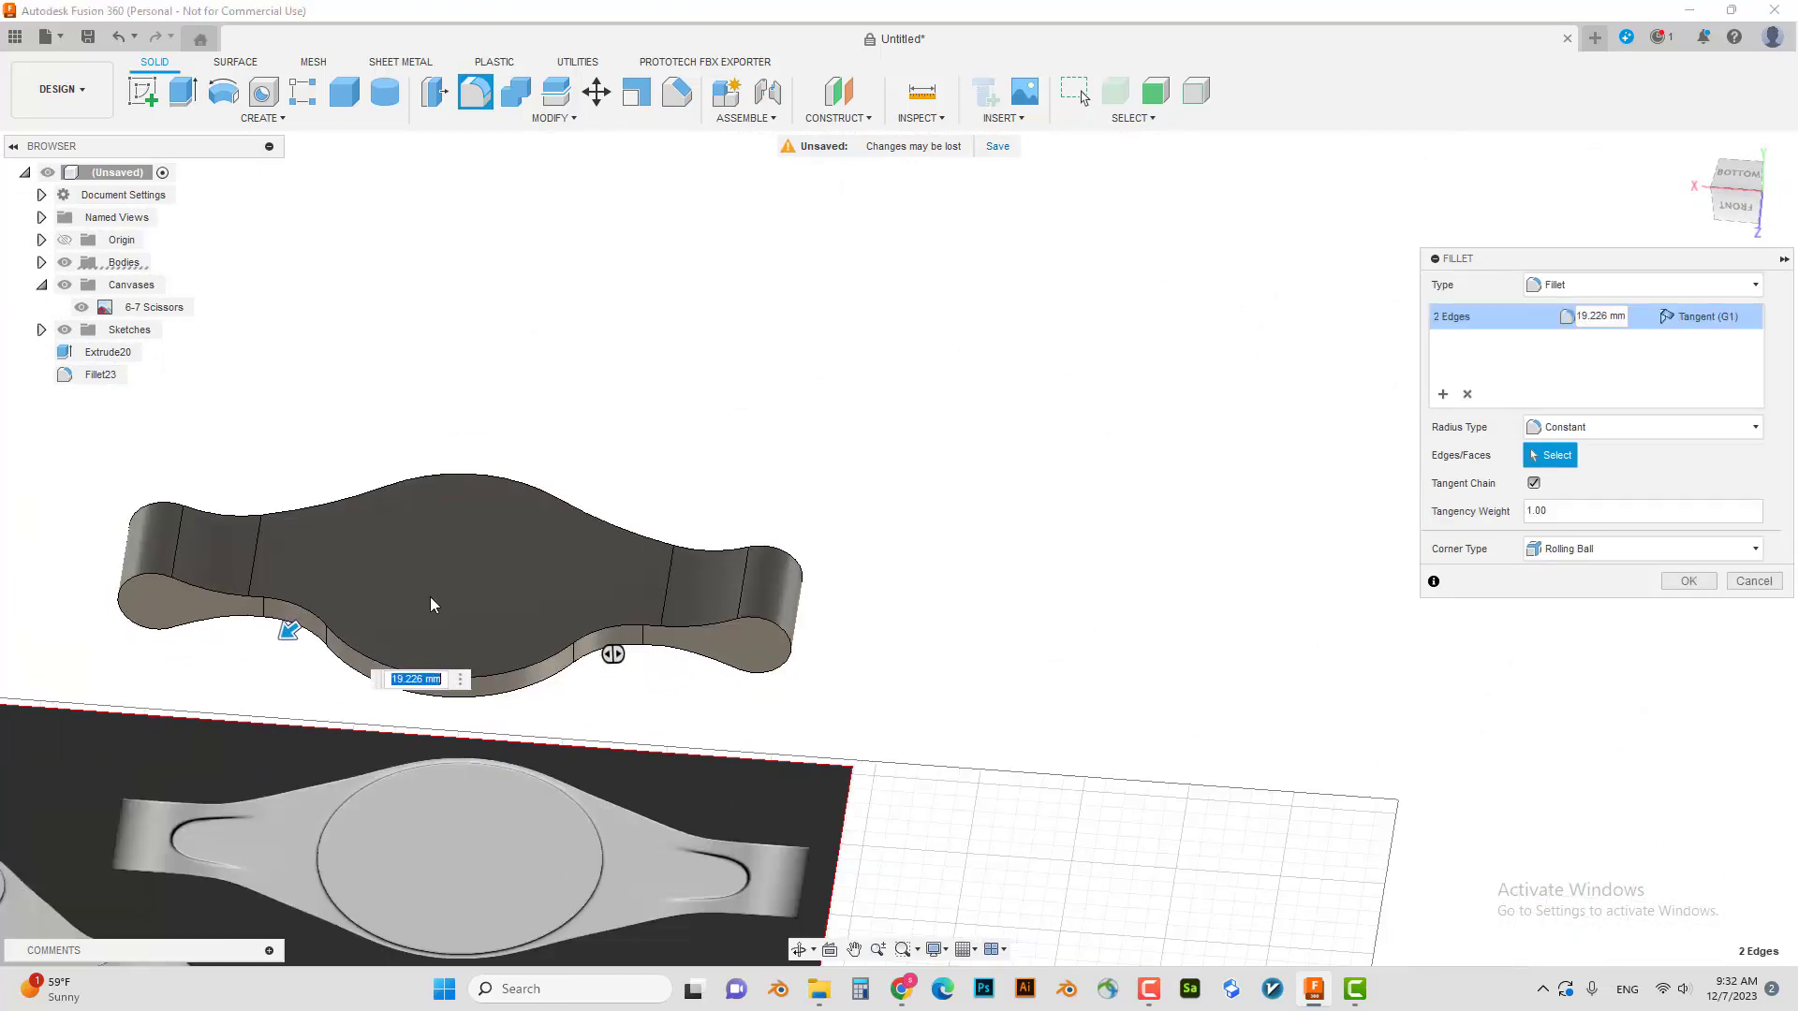
mouse_move(429, 604)
shift+middle_down()
mouse_move(377, 361)
mouse_move(406, 567)
mouse_move(401, 332)
mouse_move(372, 760)
mouse_move(372, 674)
mouse_move(406, 653)
mouse_move(380, 735)
shift+middle_up()
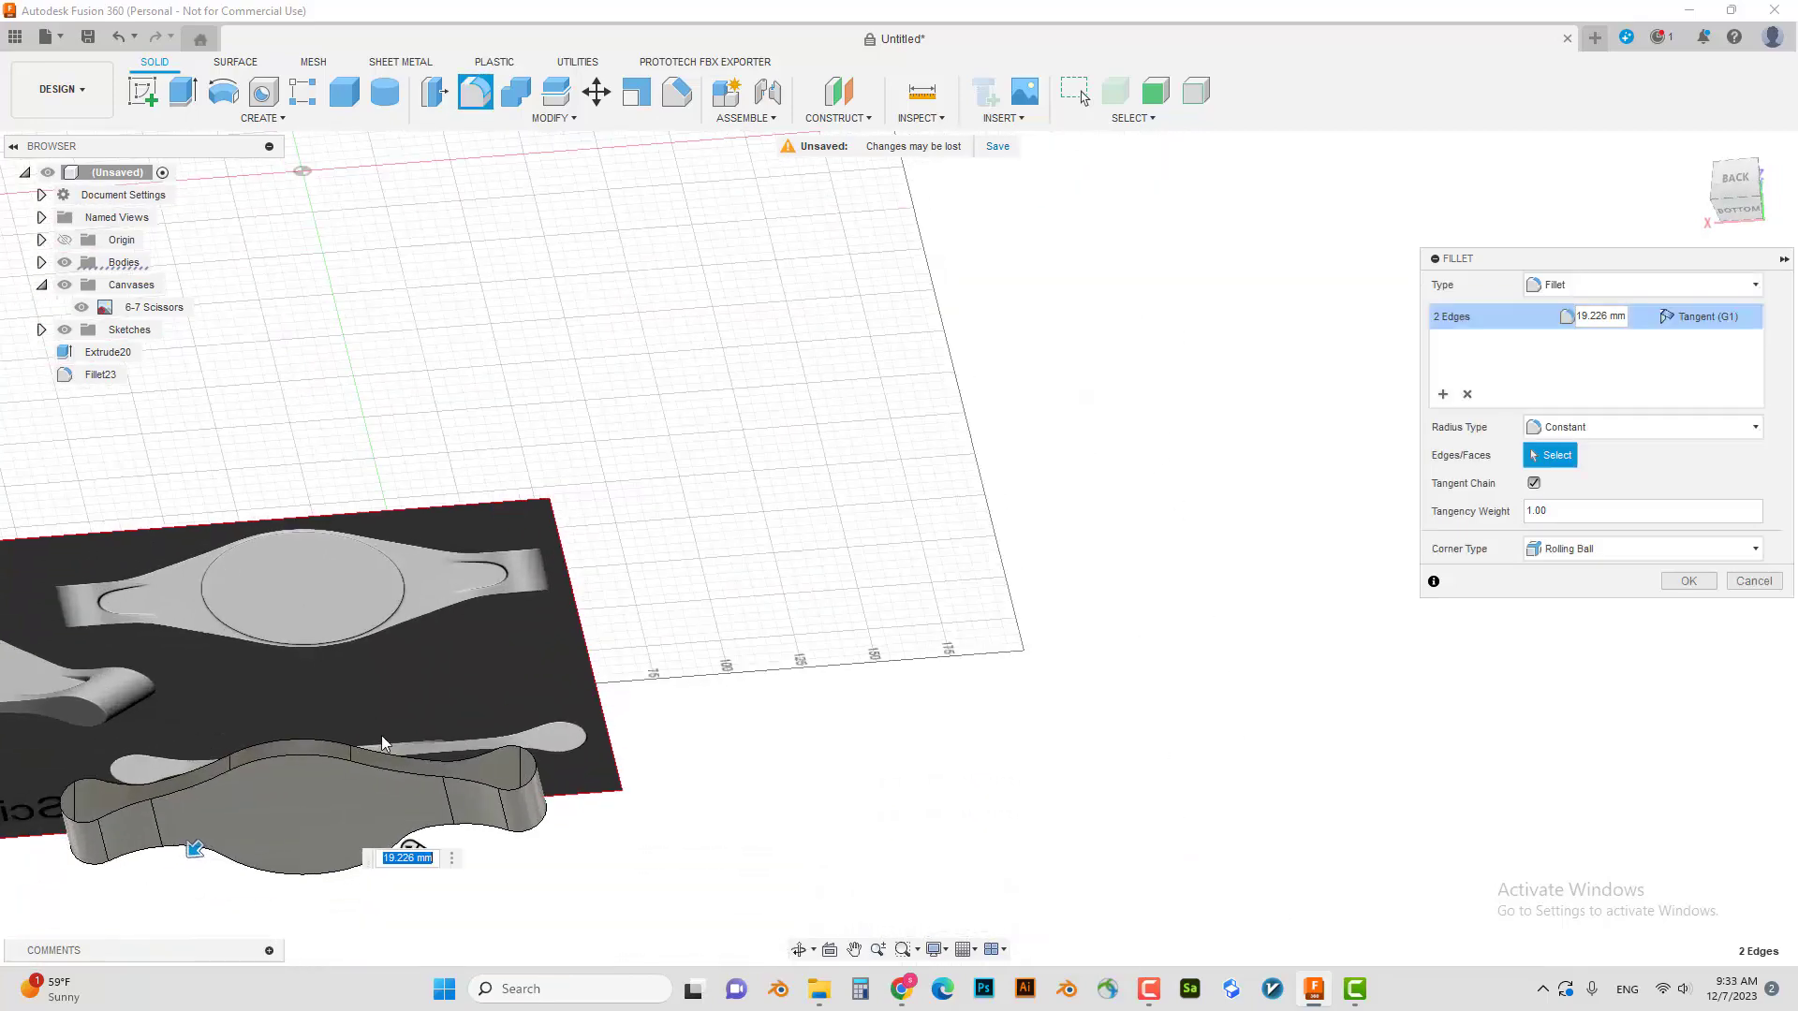
key(Return)
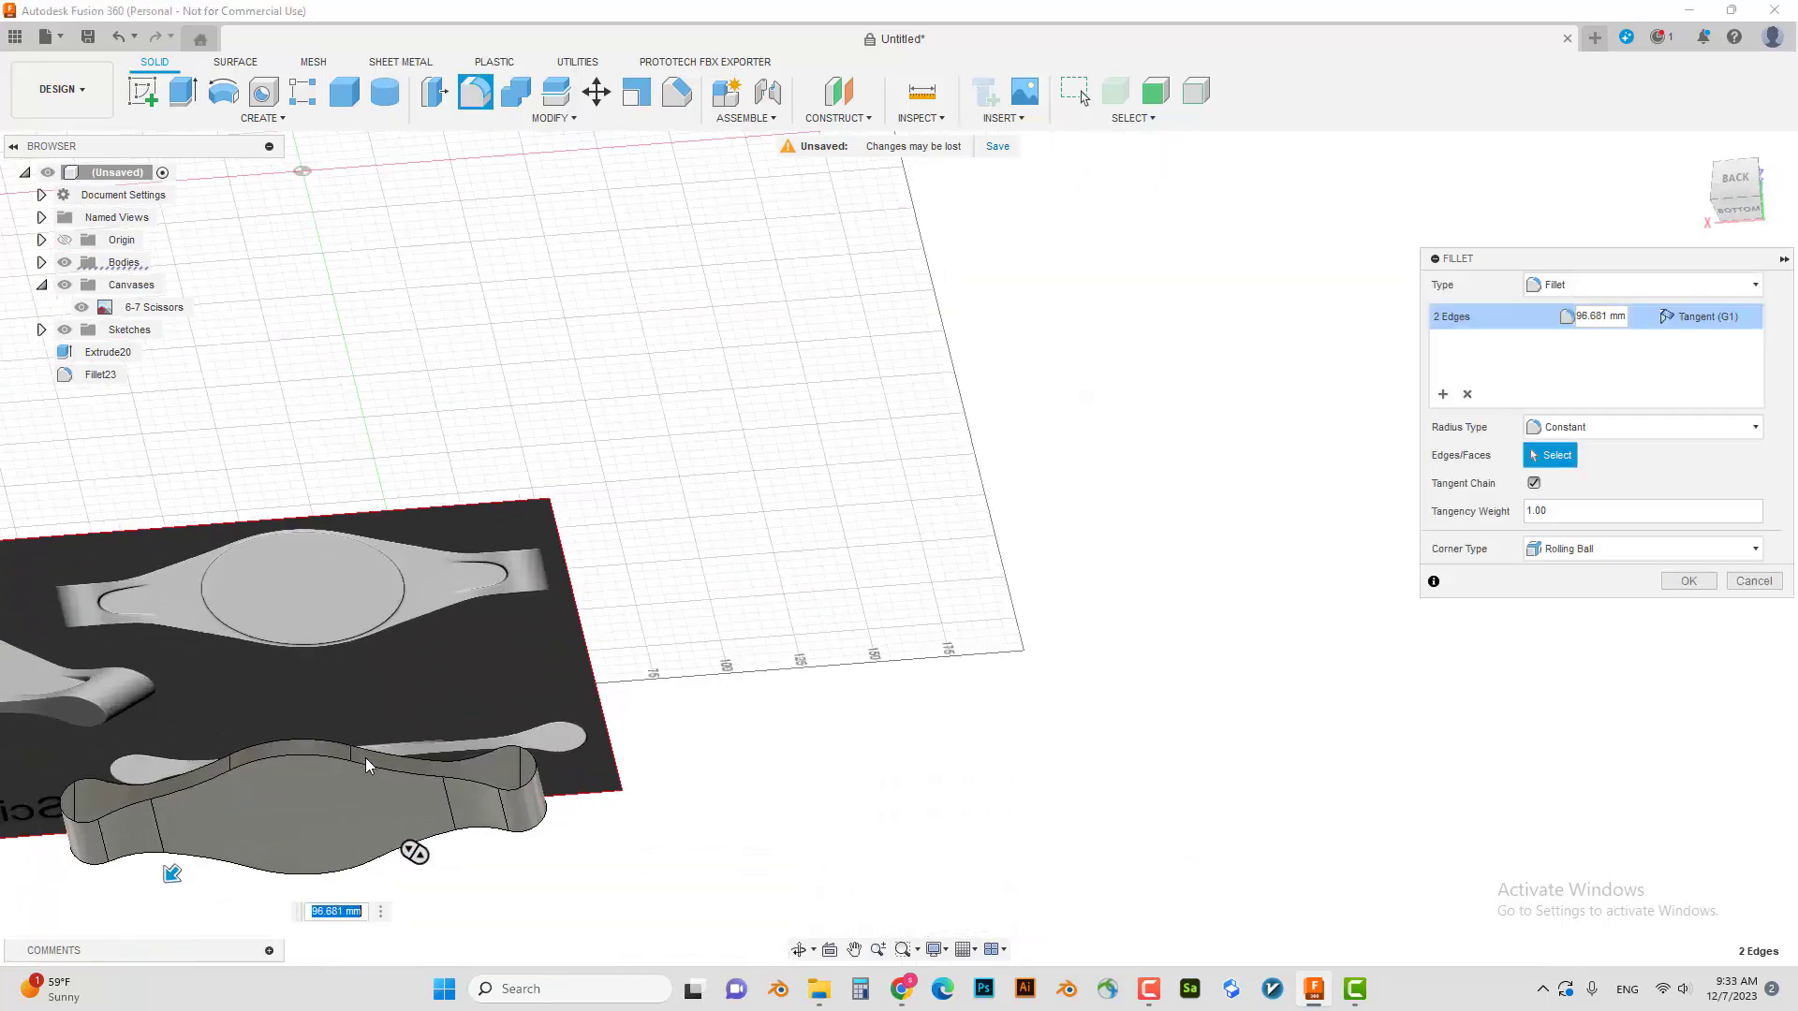
mouse_move(365, 757)
shift+middle_down()
mouse_move(436, 598)
mouse_move(472, 581)
shift+middle_up()
- Switch to the bottom view and zoom in on one end of the reference arm
click(1740, 191)
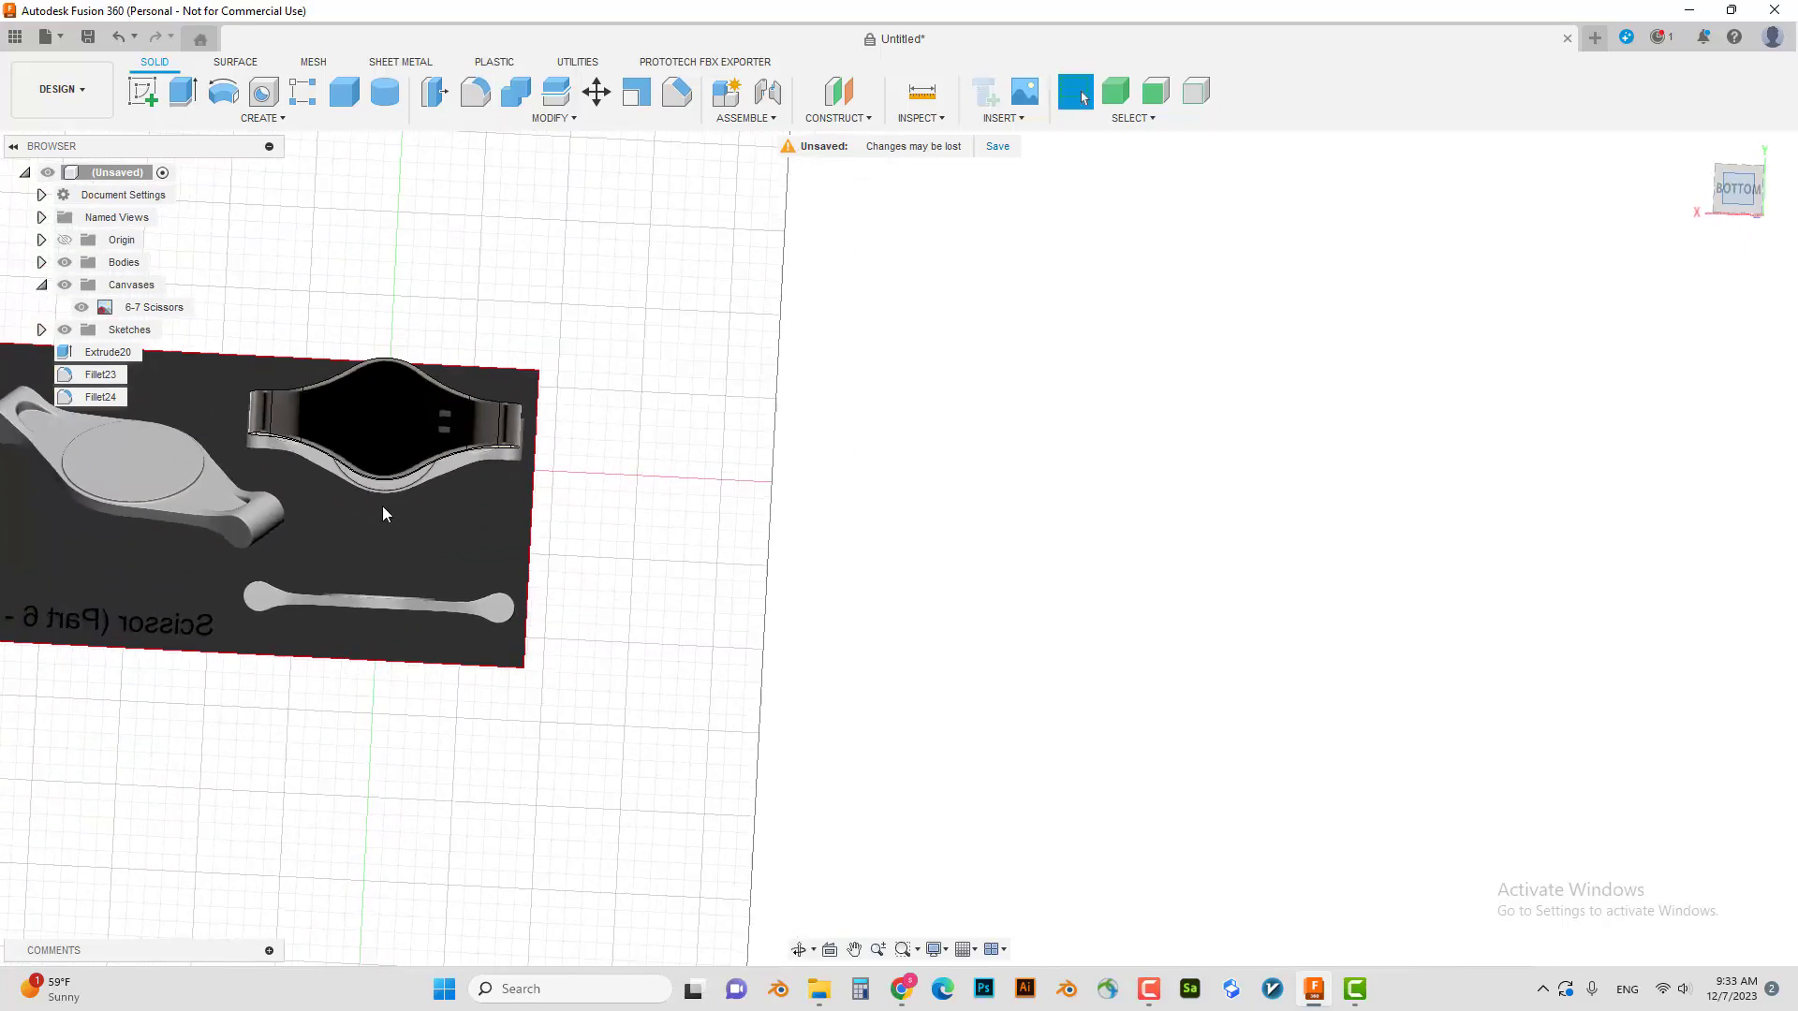
scroll(377, 520, up, 2)
scroll(374, 519, up, 3)
scroll(515, 654, up, 2)
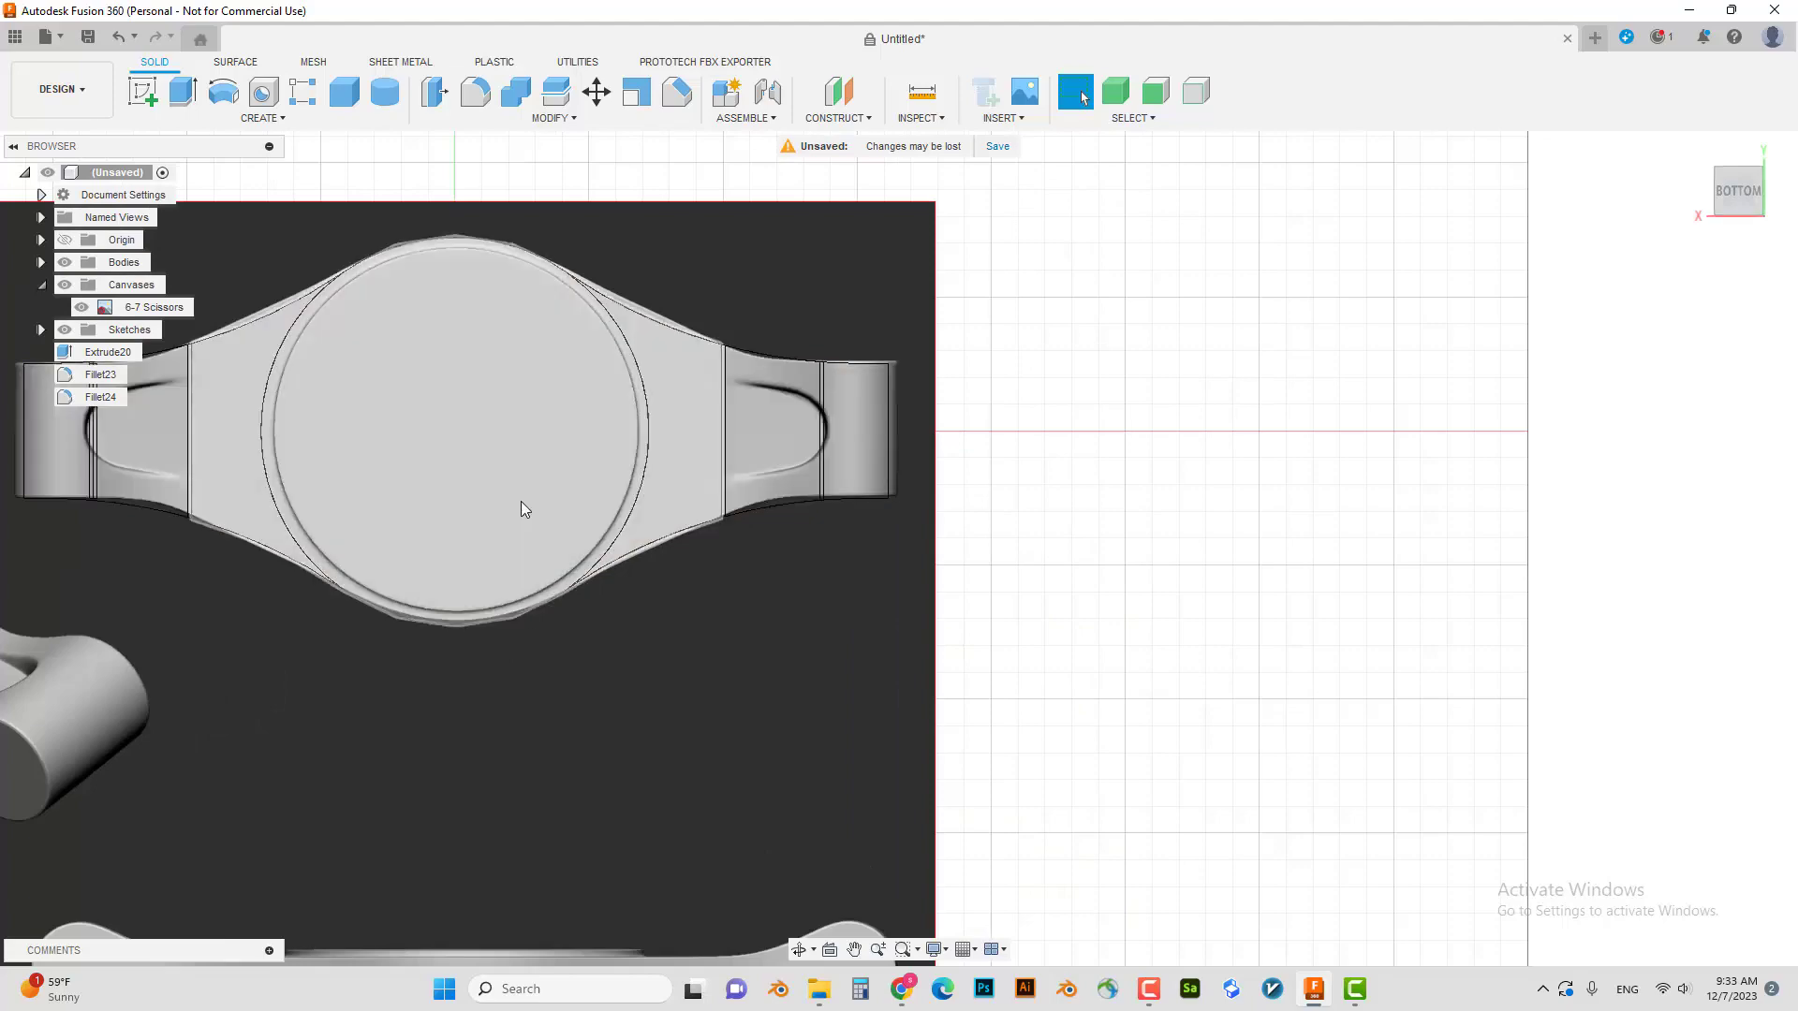
scroll(521, 502, up, 2)
scroll(374, 561, up, 1)
scroll(570, 530, up, 2)
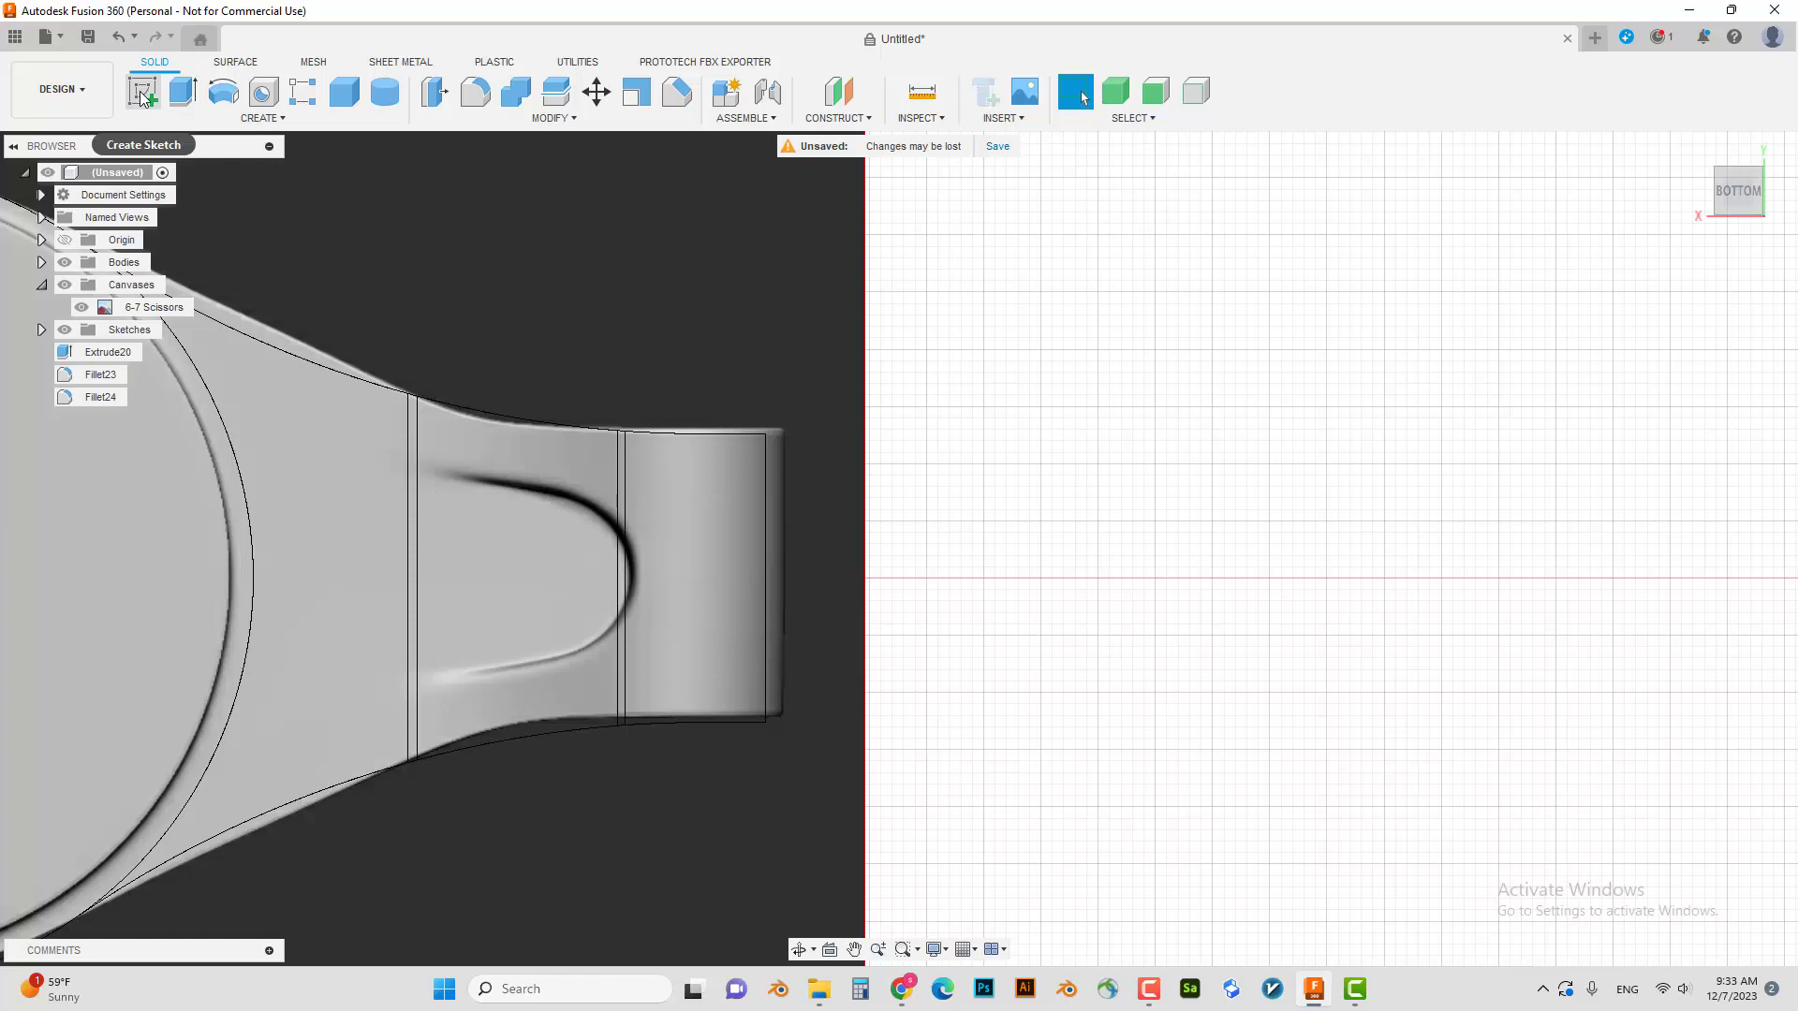
mouse_move(142, 92)
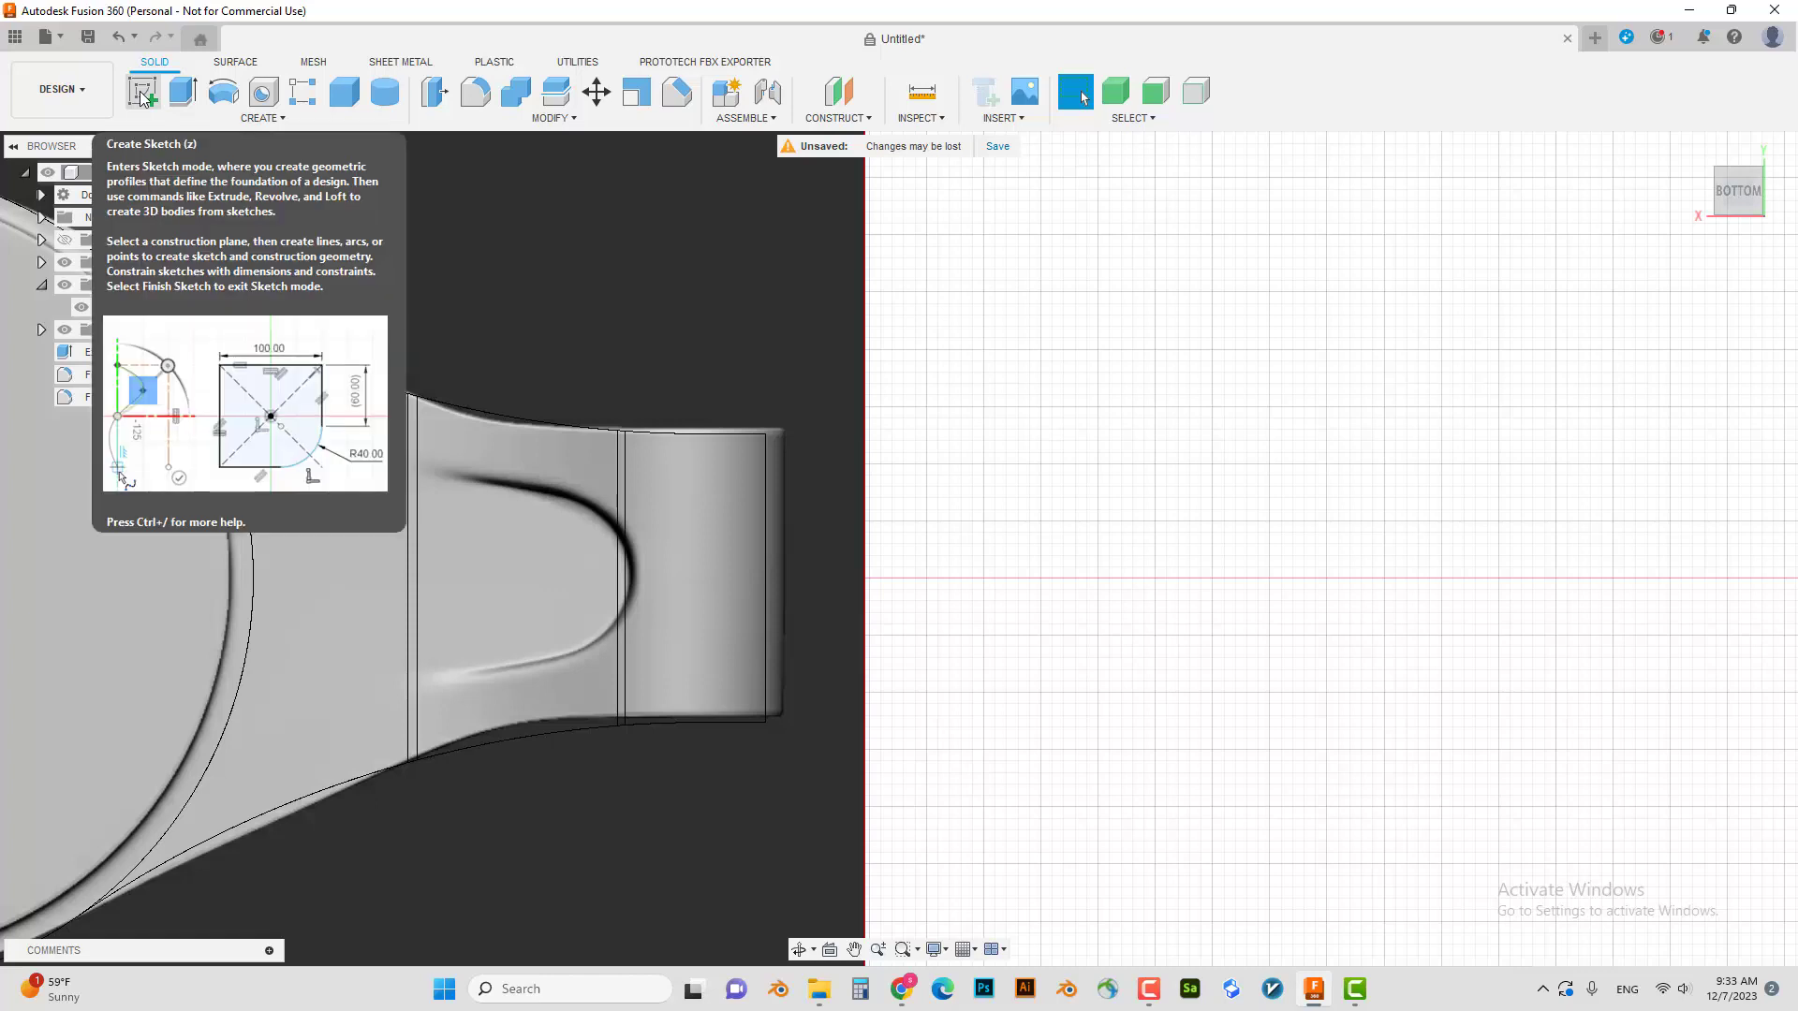
- Start a sketch on the canvas plane with a circle in the arm-end notch
click(143, 94)
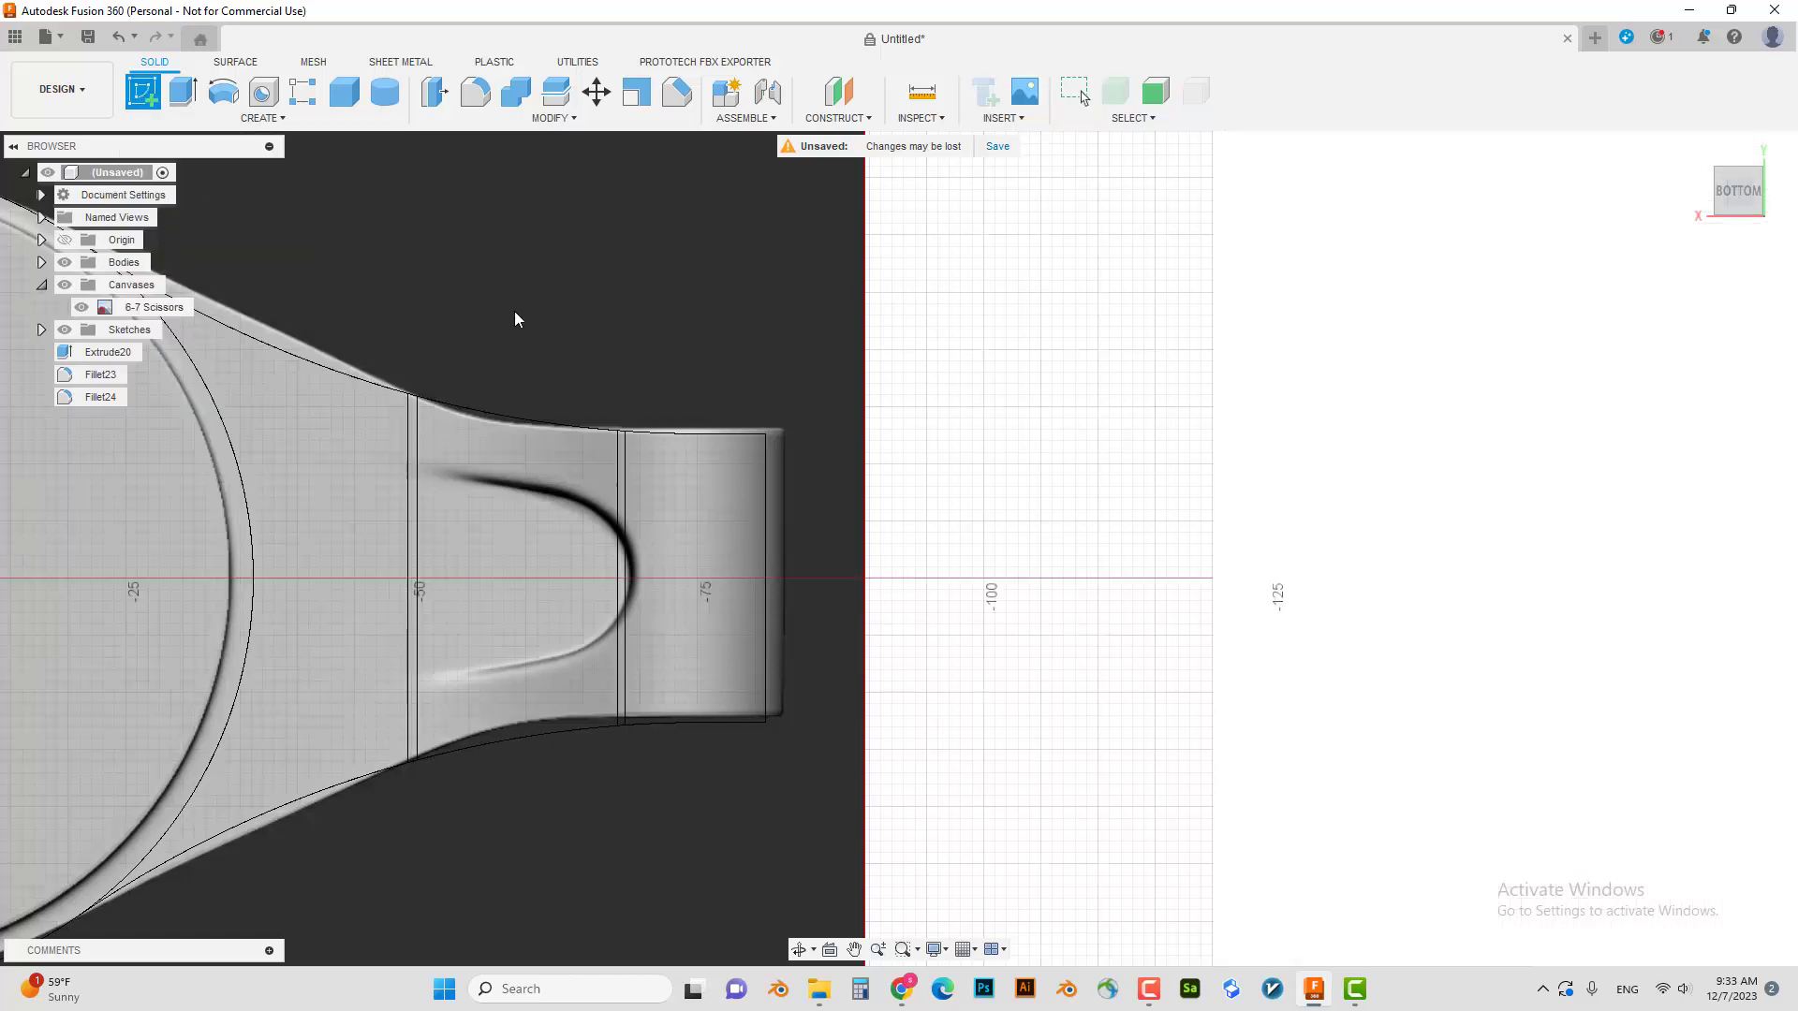
click(590, 296)
click(229, 95)
scroll(625, 596, up, 2)
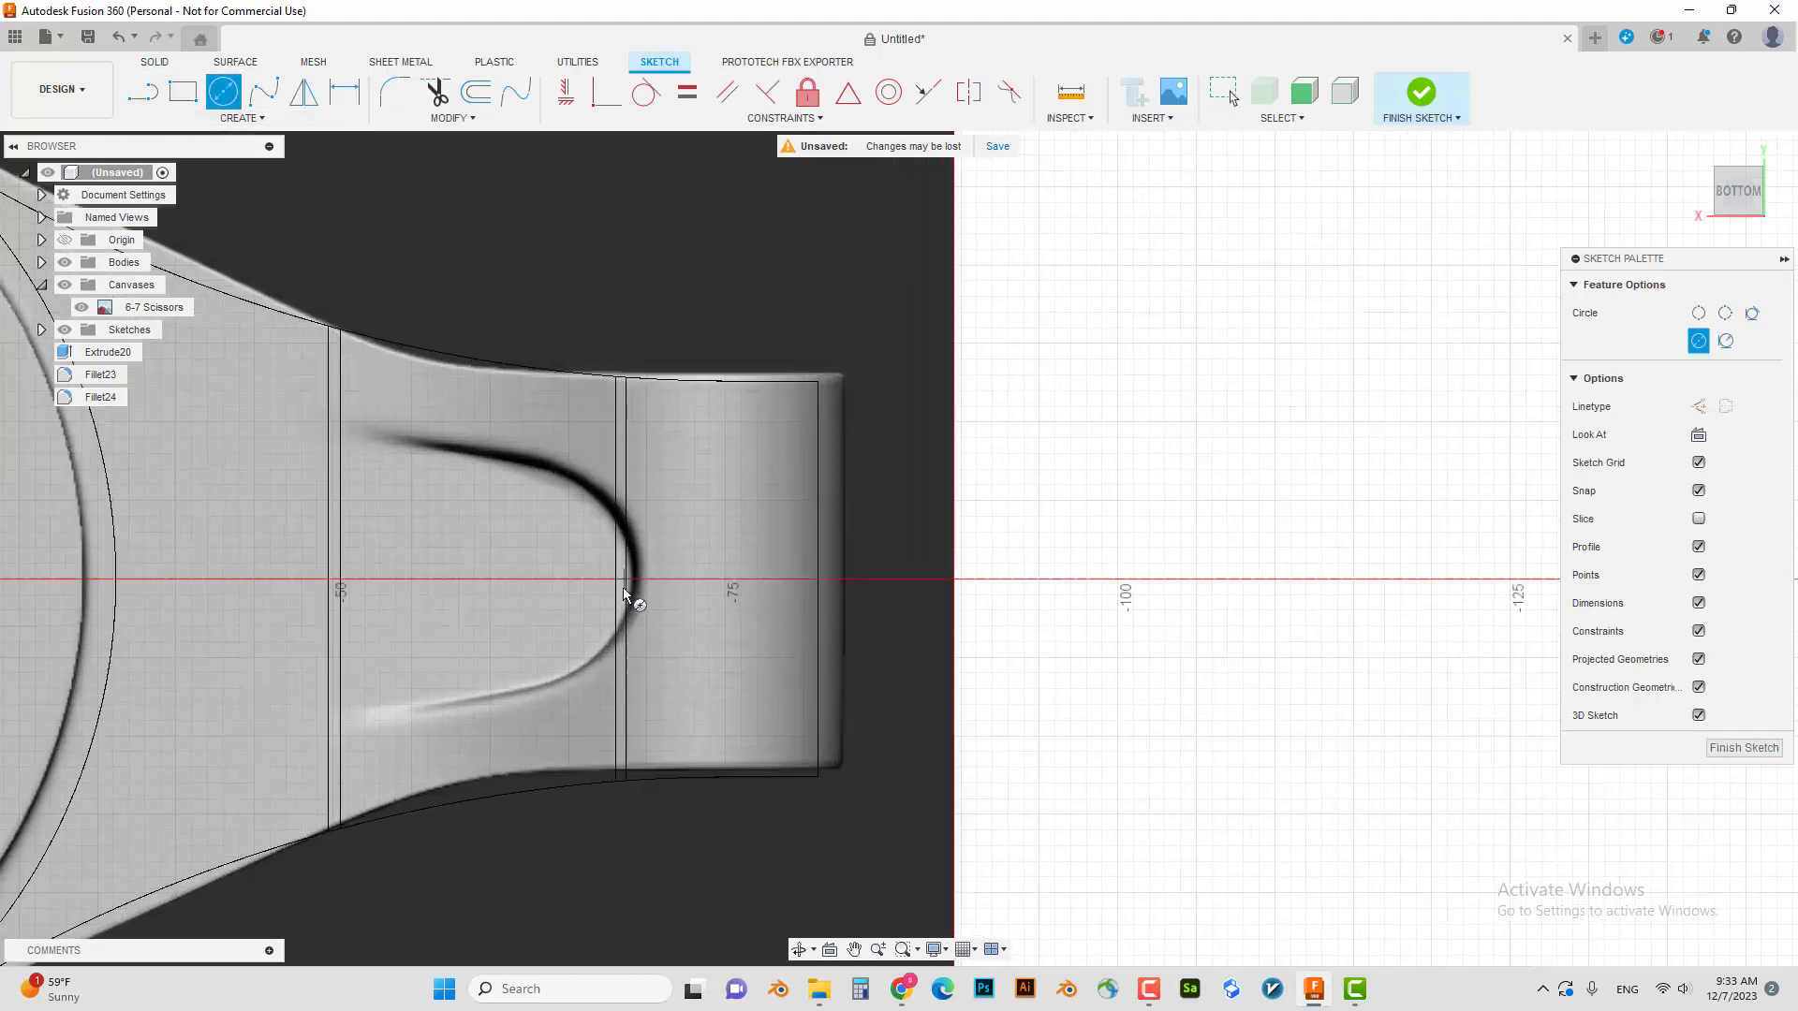
click(536, 579)
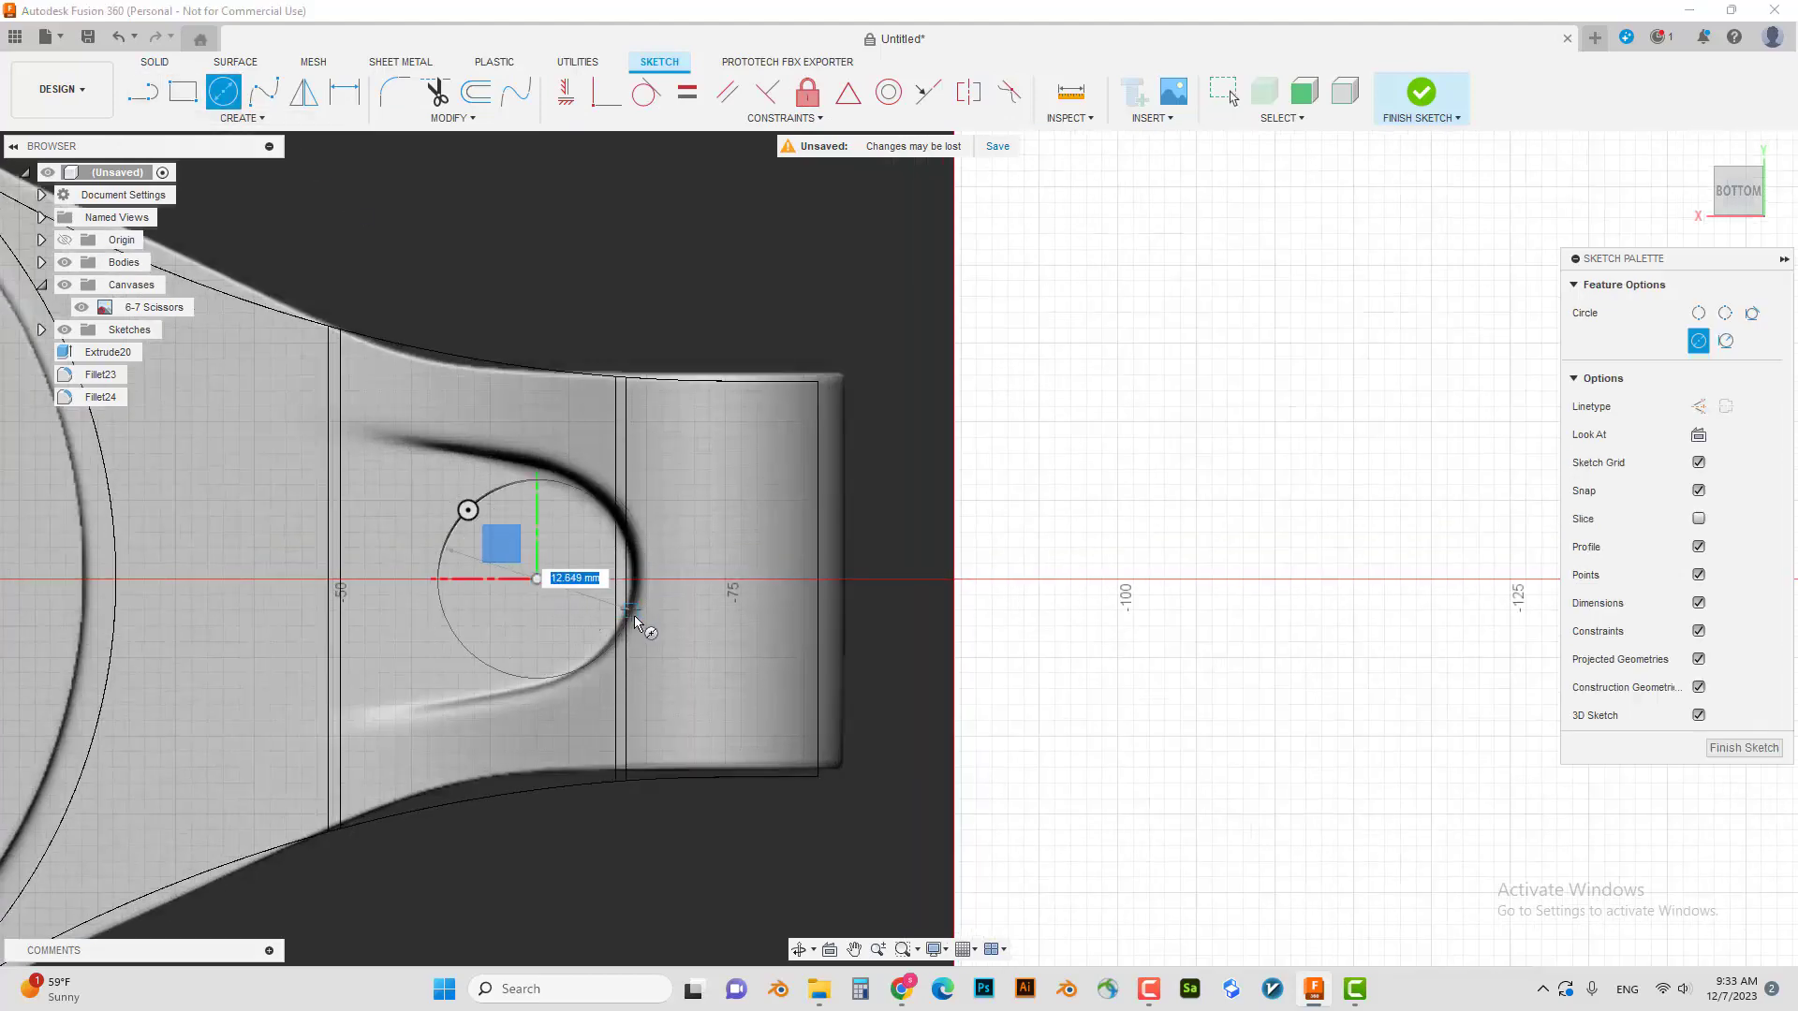
scroll(634, 621, down, 2)
scroll(688, 486, up, 1)
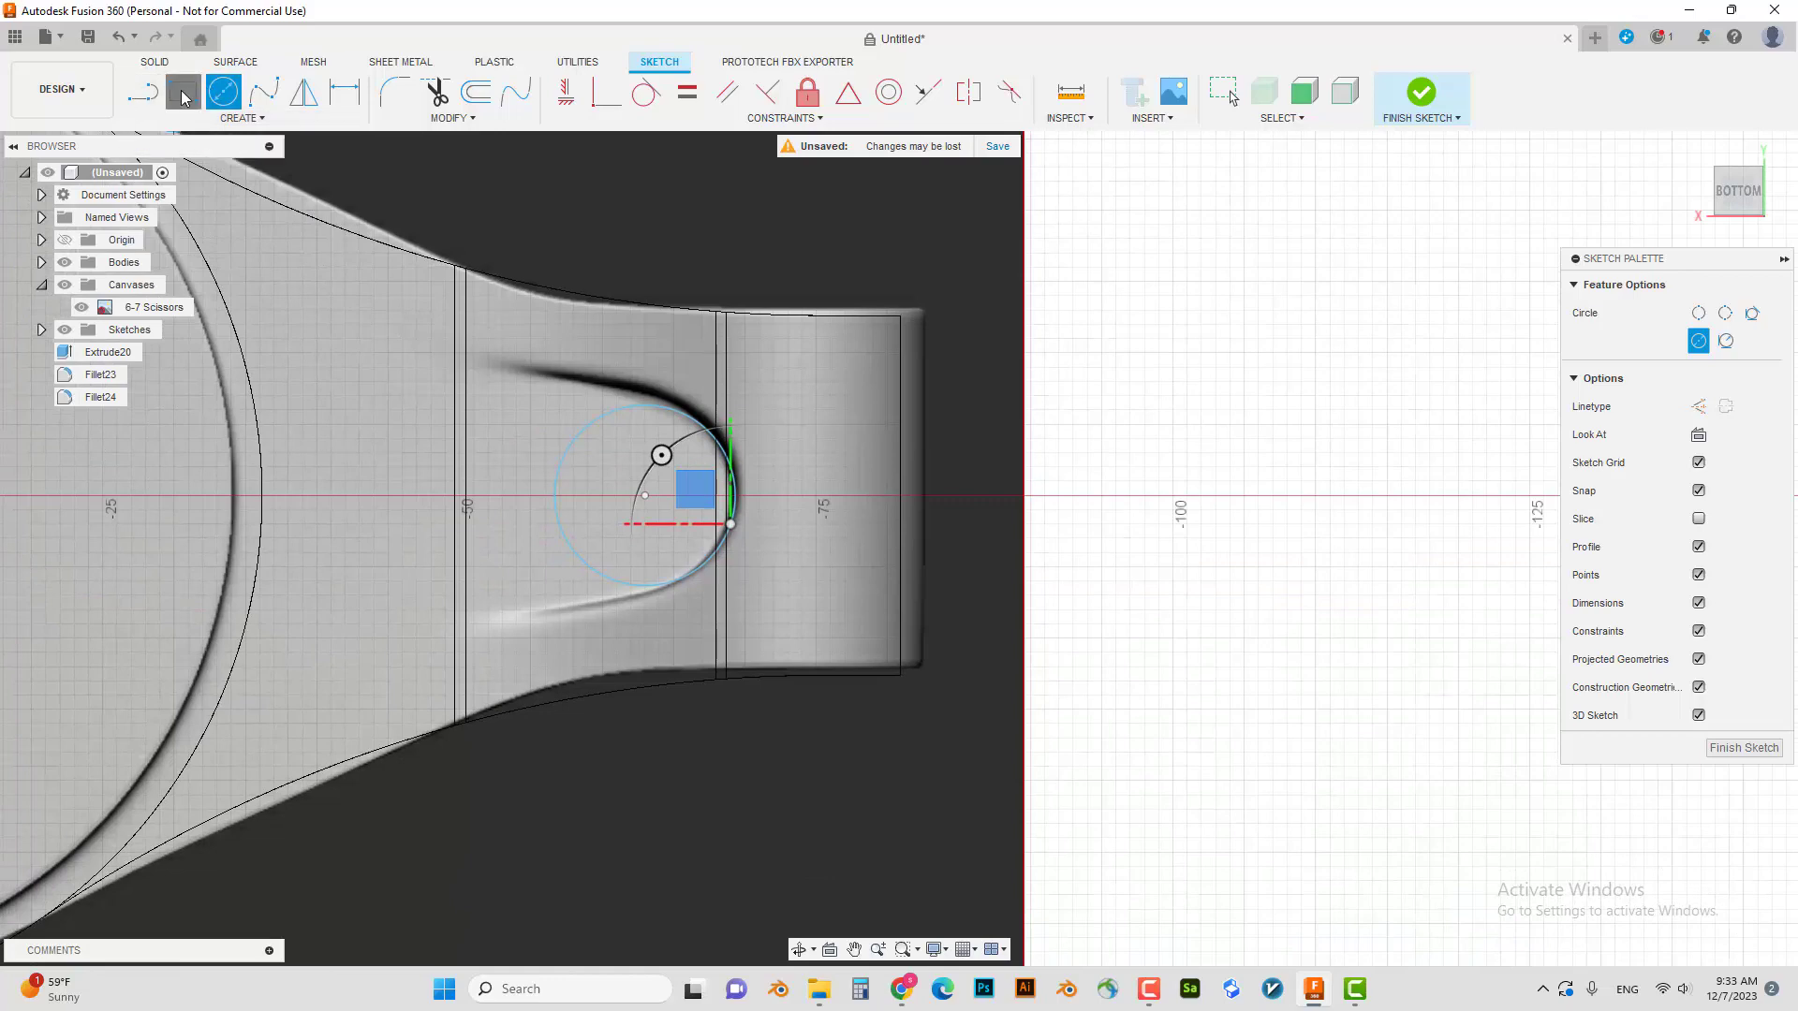
- Draw a wedge outline around the circle with slanted edges and an 18 mm vertical edge
click(184, 95)
click(646, 407)
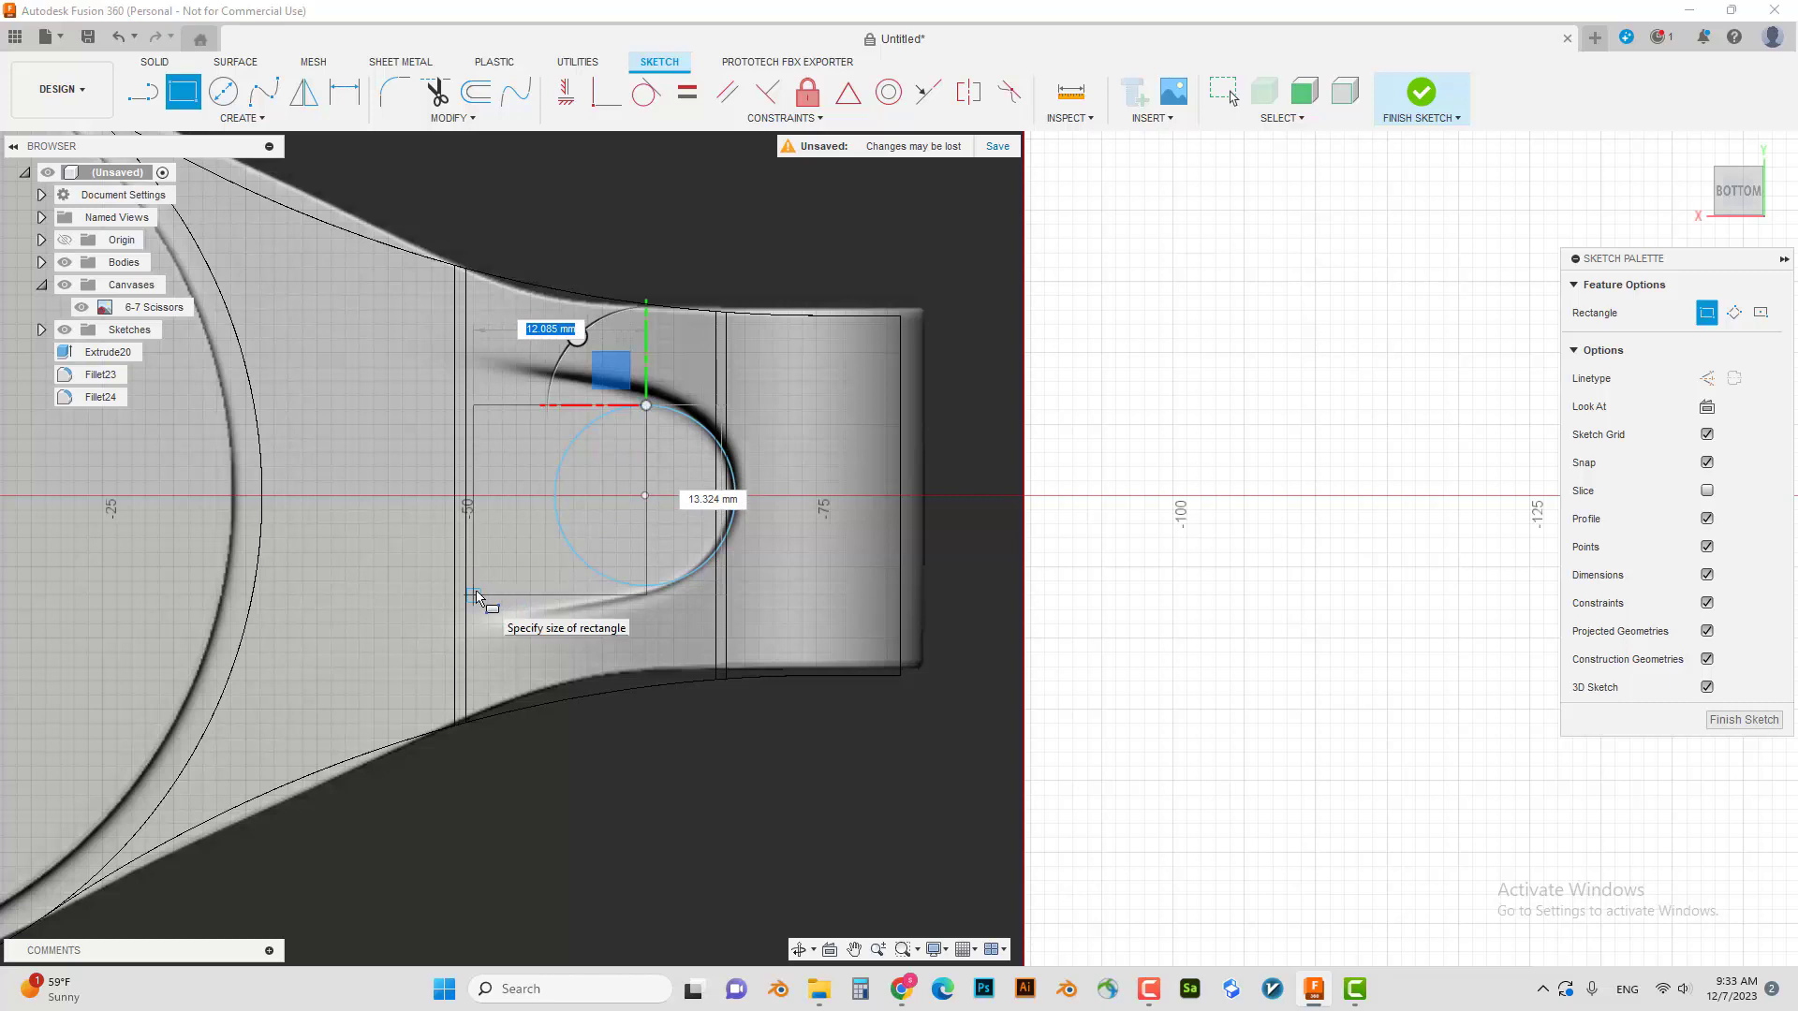
key(Escape)
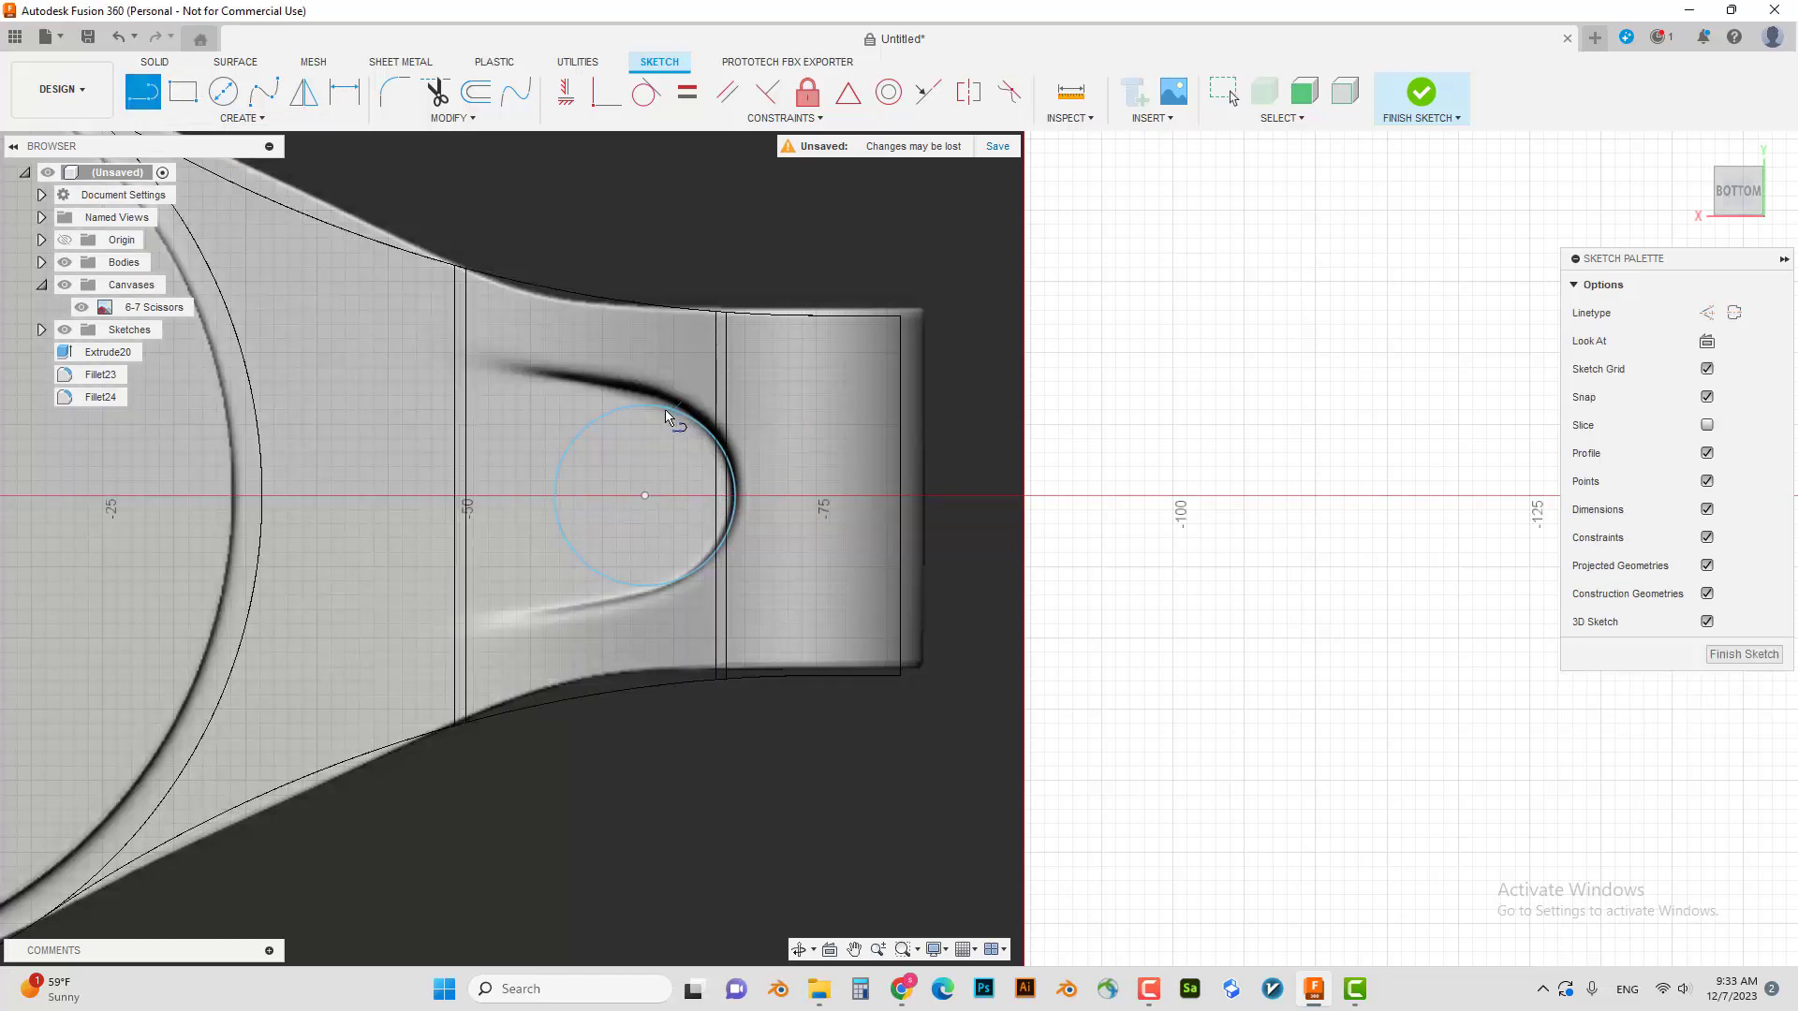
click(502, 367)
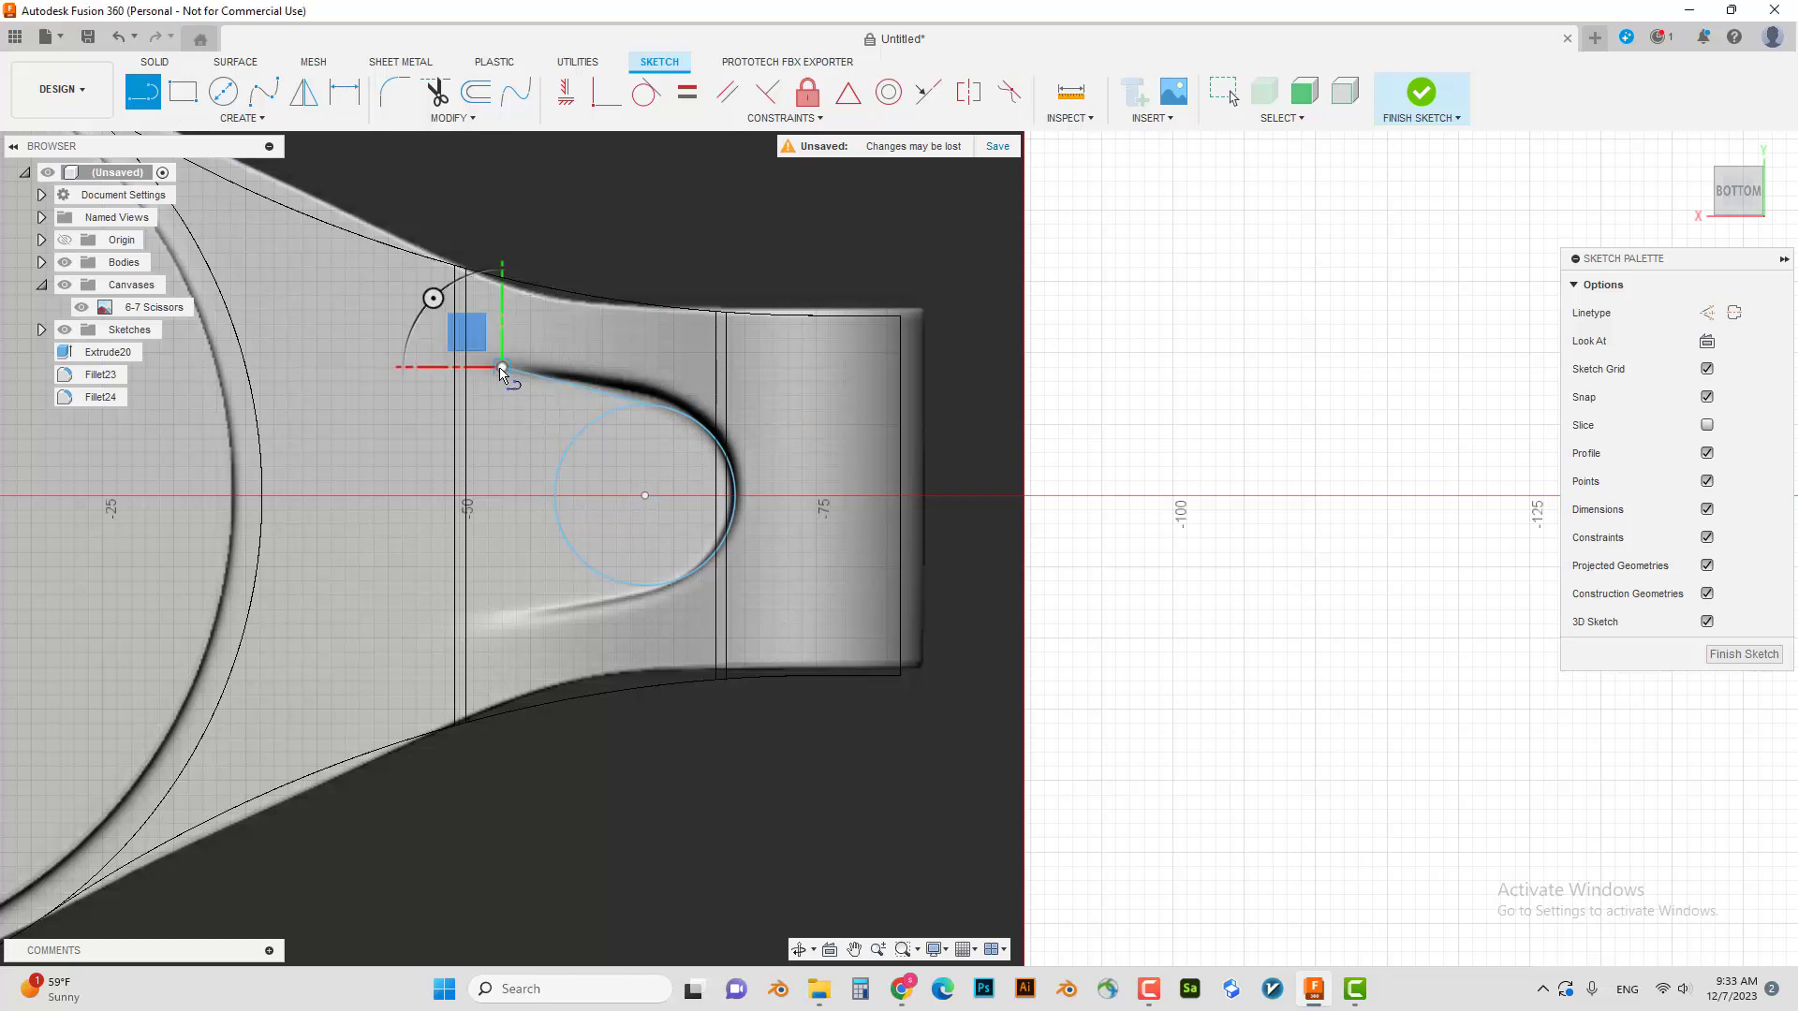
click(504, 623)
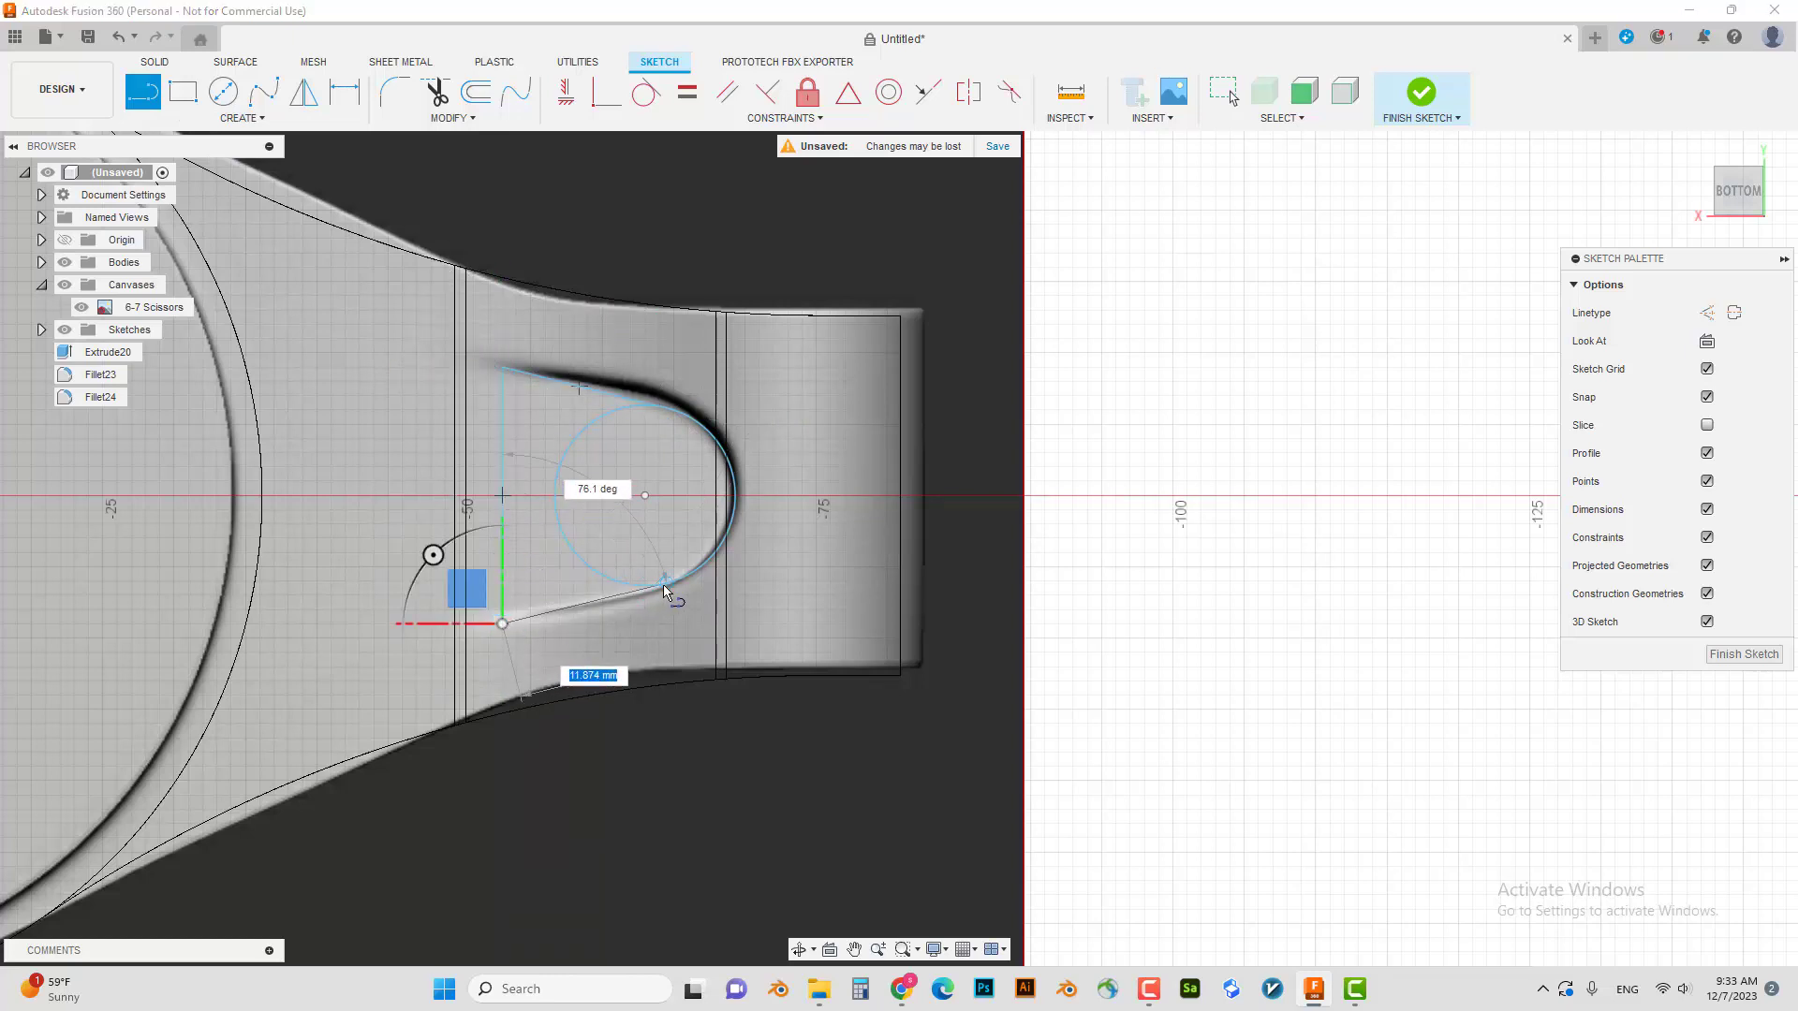
click(665, 585)
key(Escape)
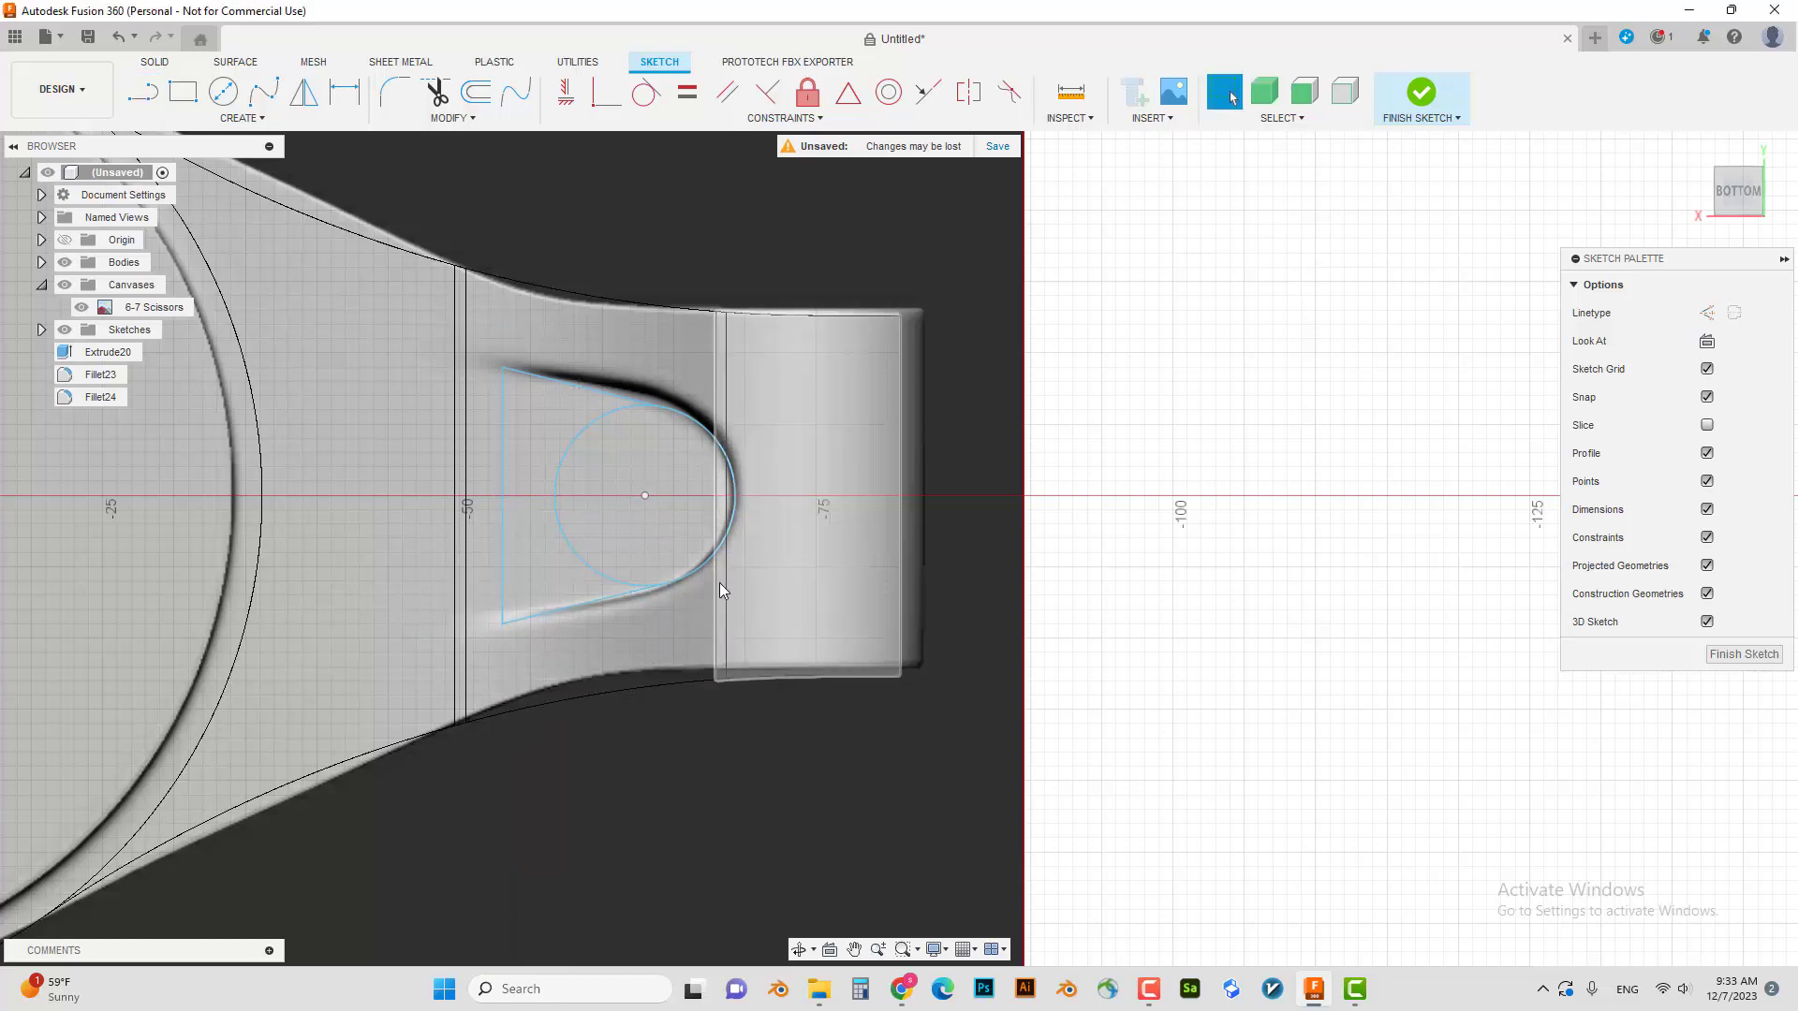
- Drag the wedge's vertical edge farther left and view the sketch at an angle
scroll(721, 584, up, 2)
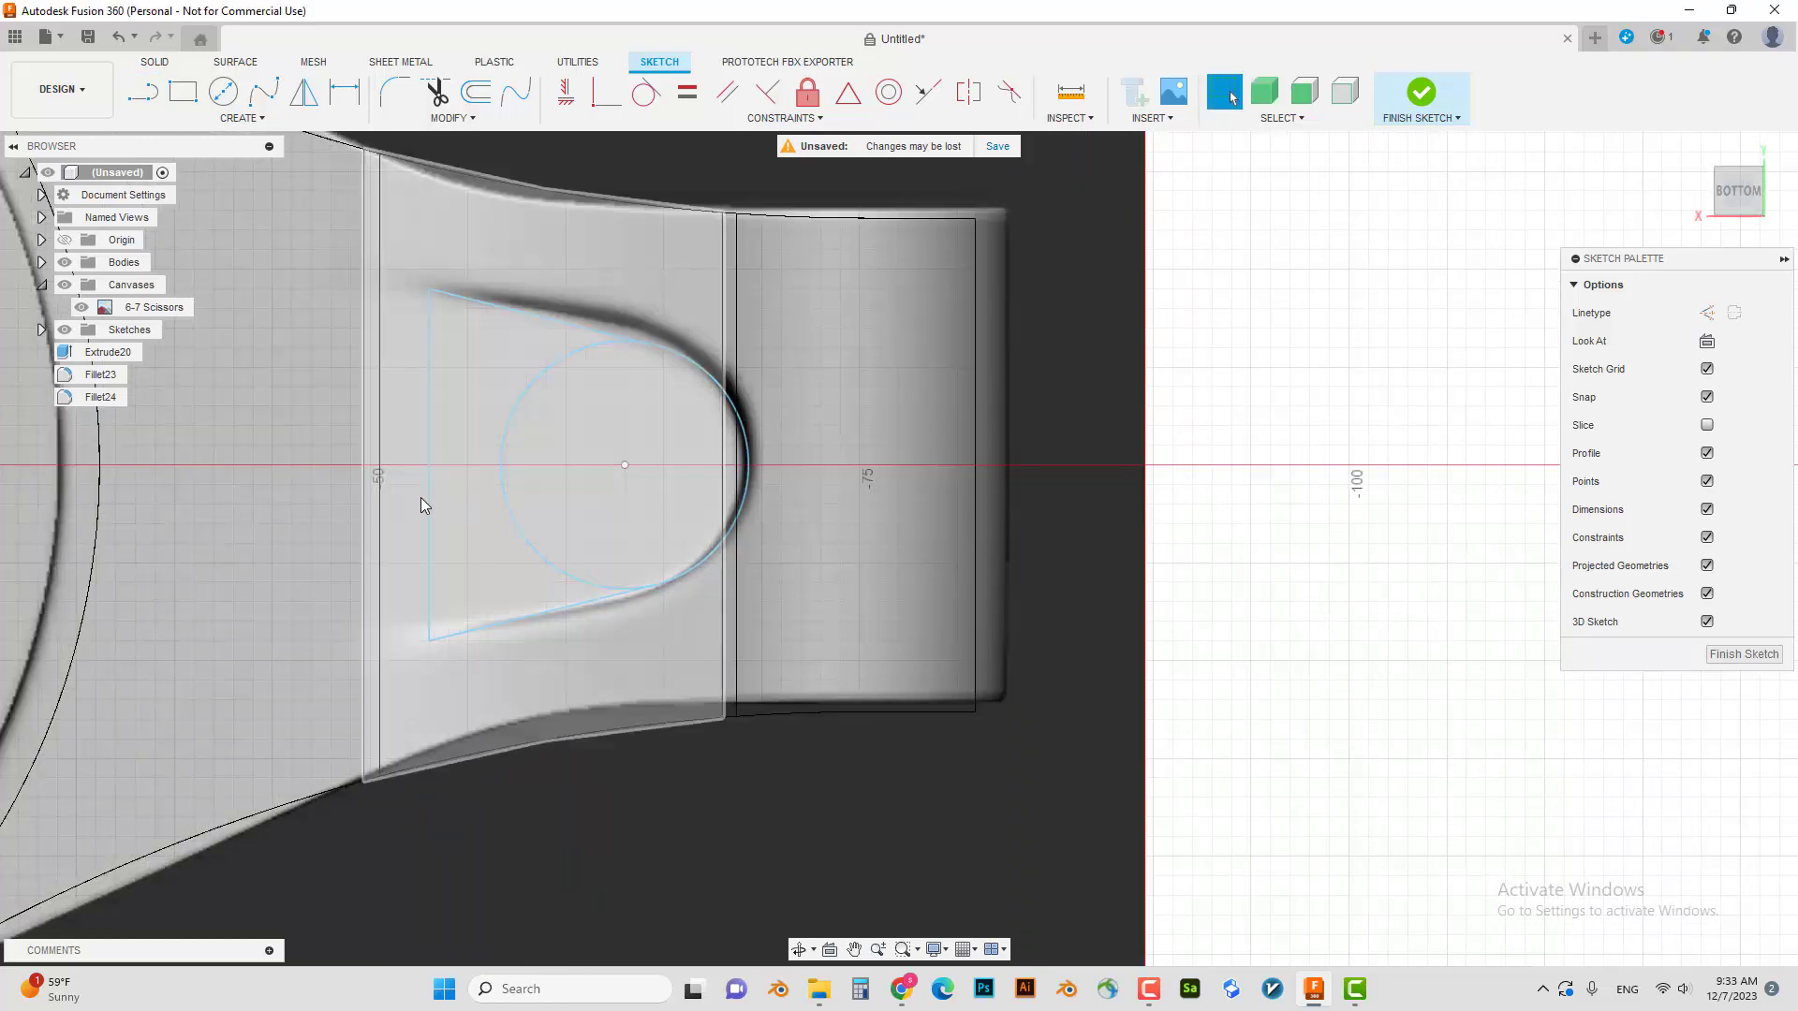
click(428, 497)
drag(427, 497, 281, 493)
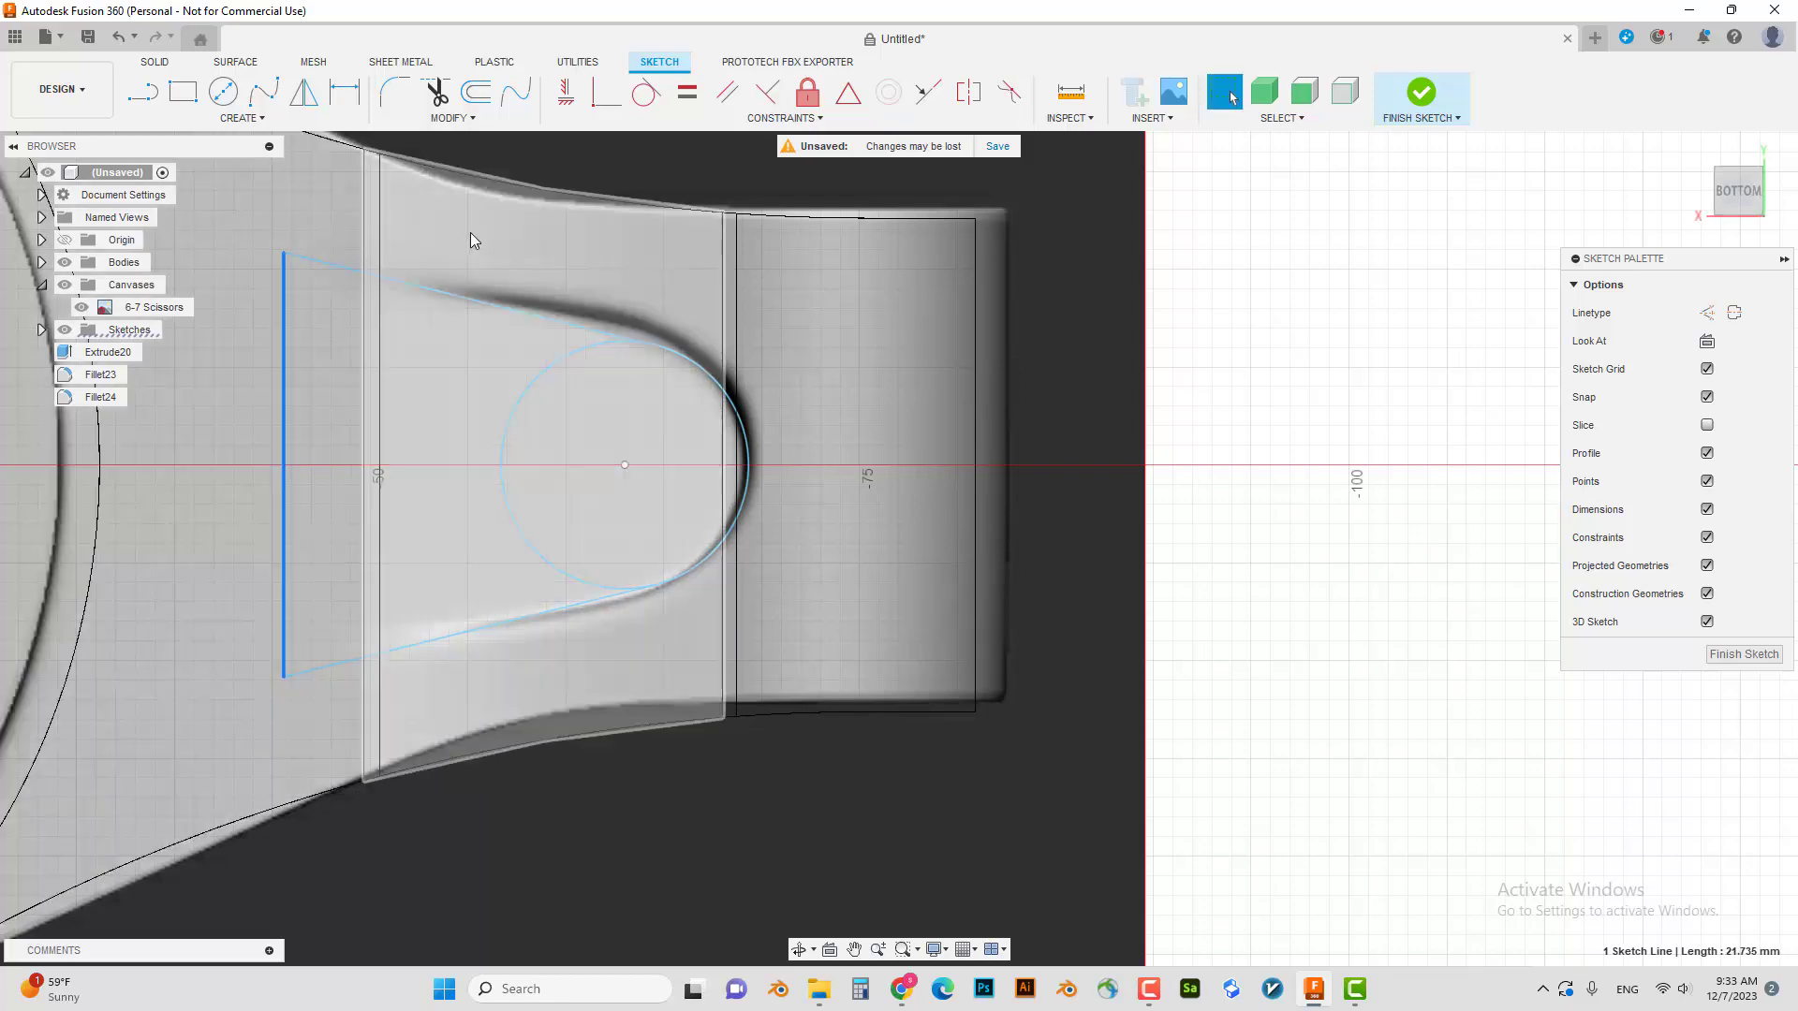
scroll(534, 527, down, 5)
shift+middle_drag(533, 527, 395, 621)
scroll(395, 621, up, 3)
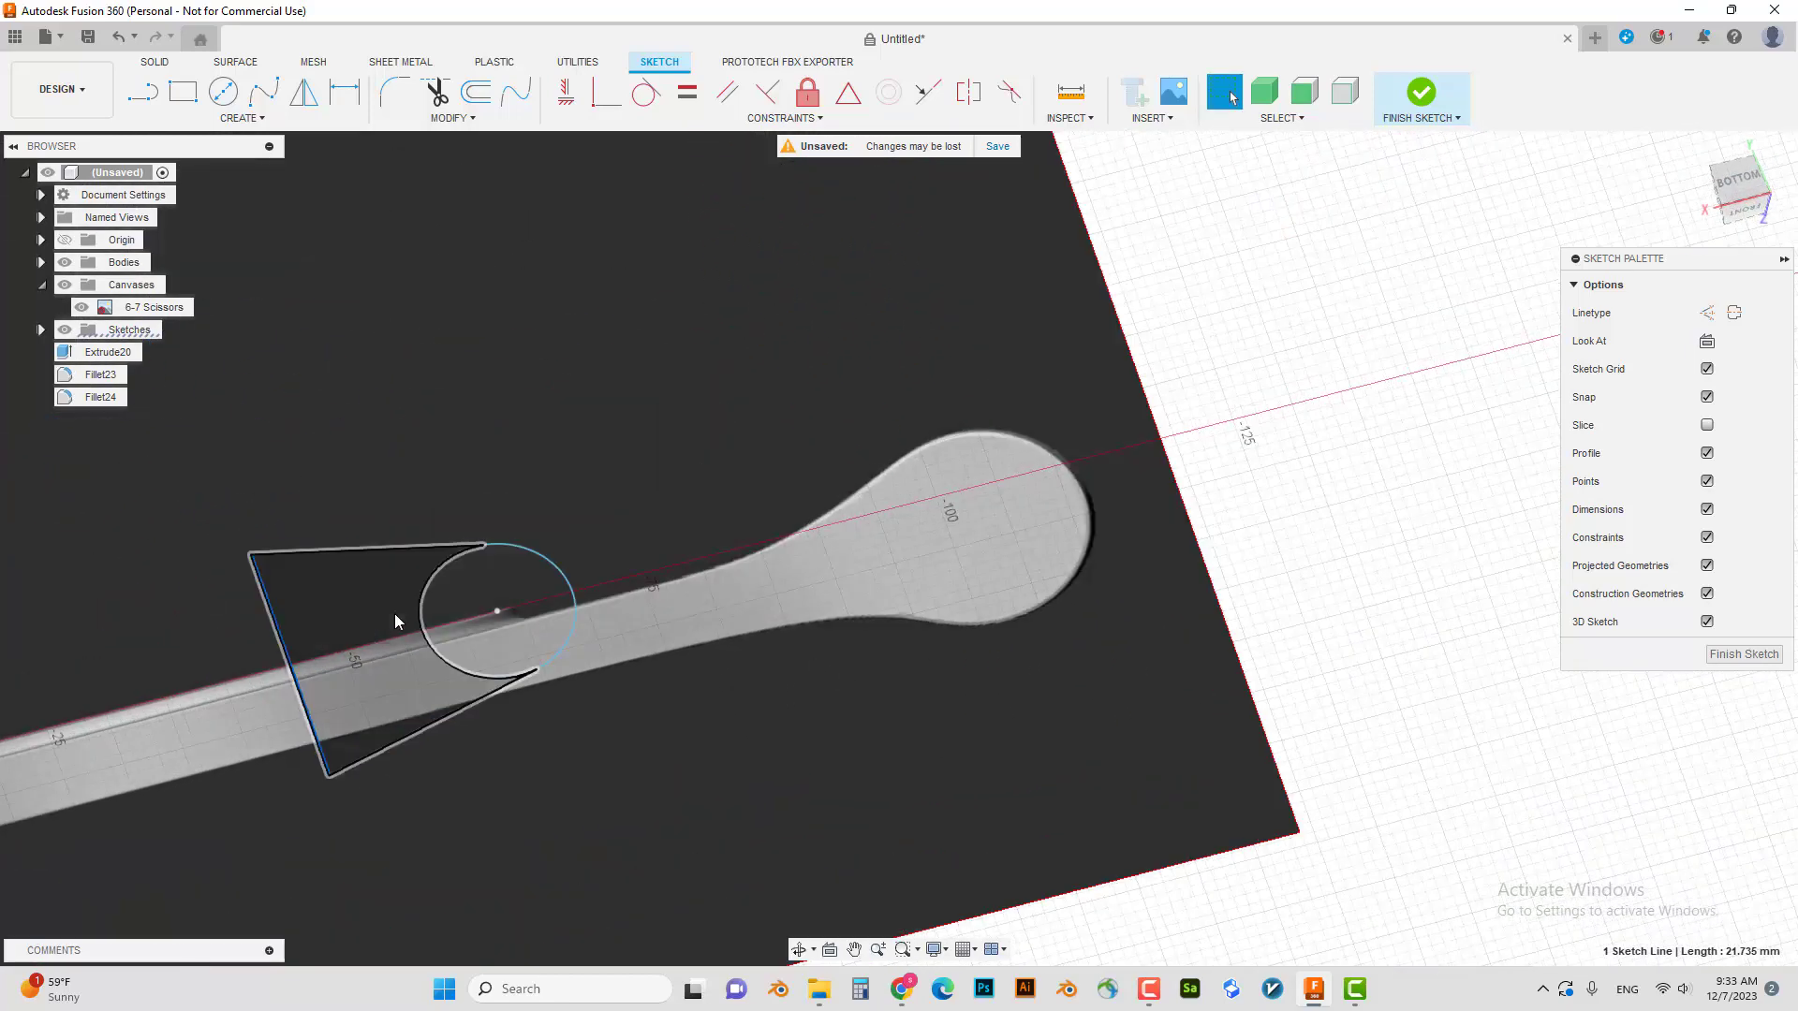
- Try extruding the circle and wedge profiles, then undo the extrusion
key(e)
click(470, 588)
click(384, 624)
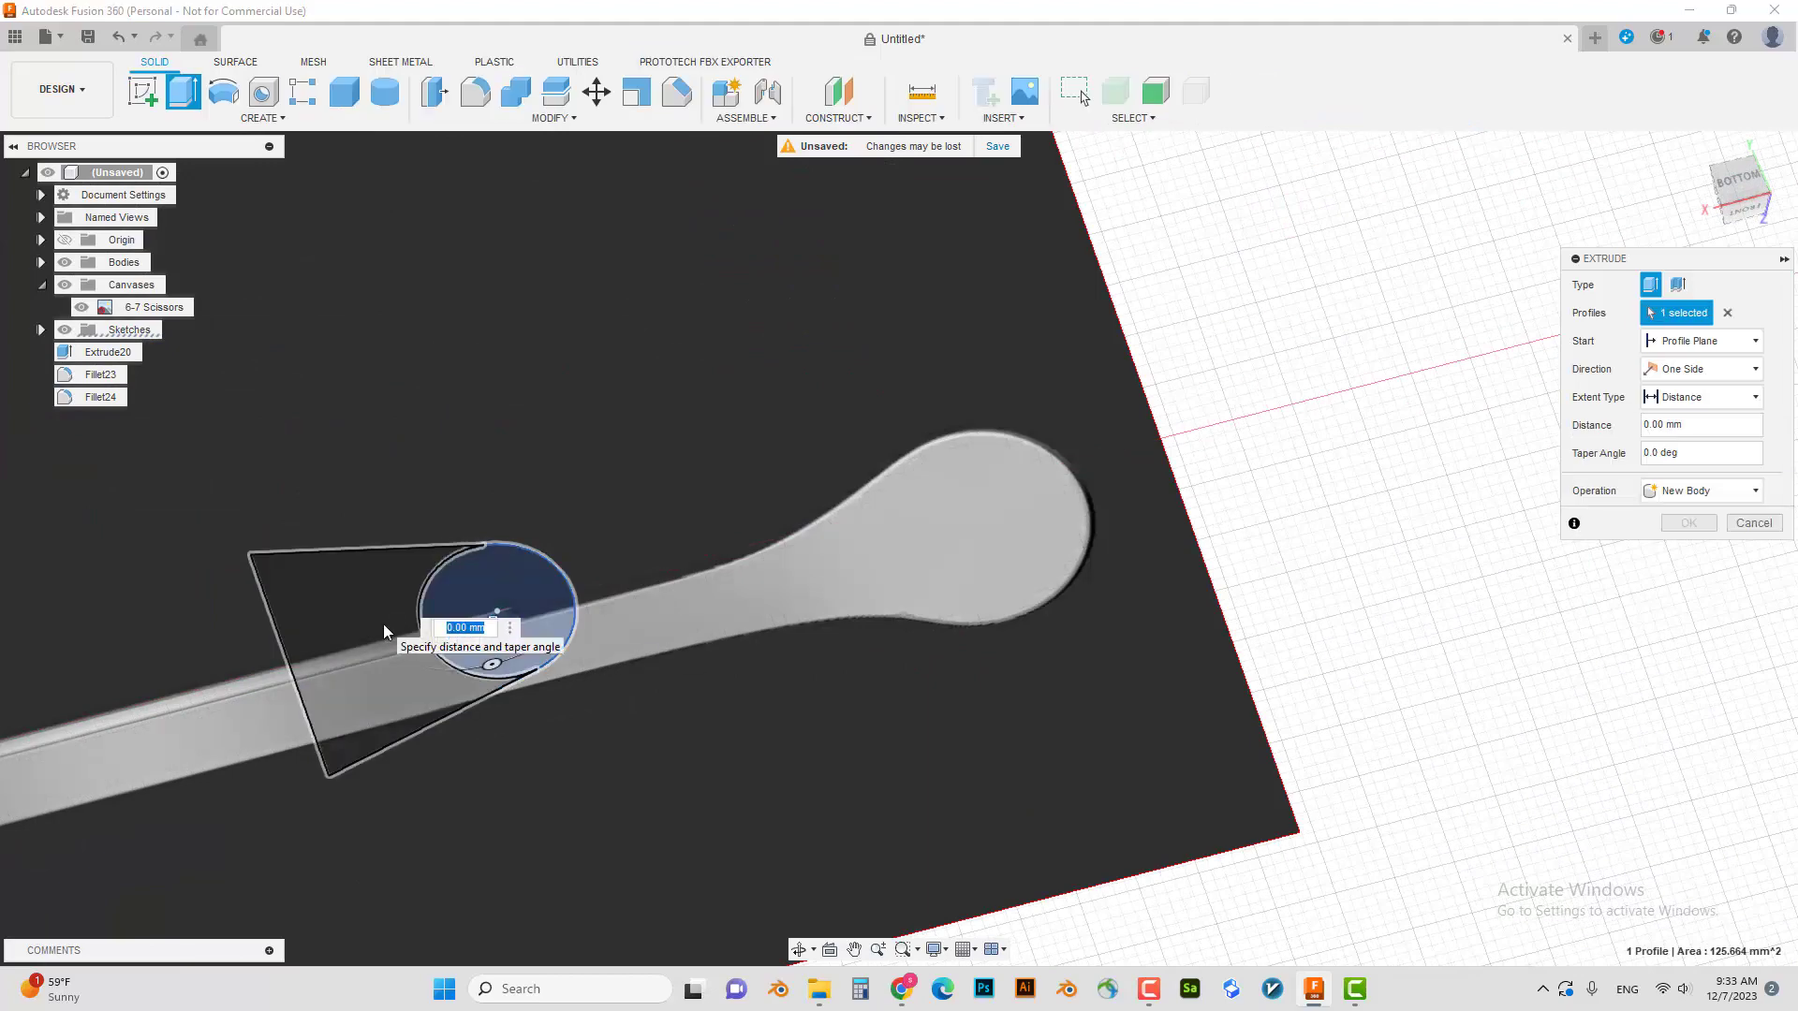
drag(403, 644, 386, 578)
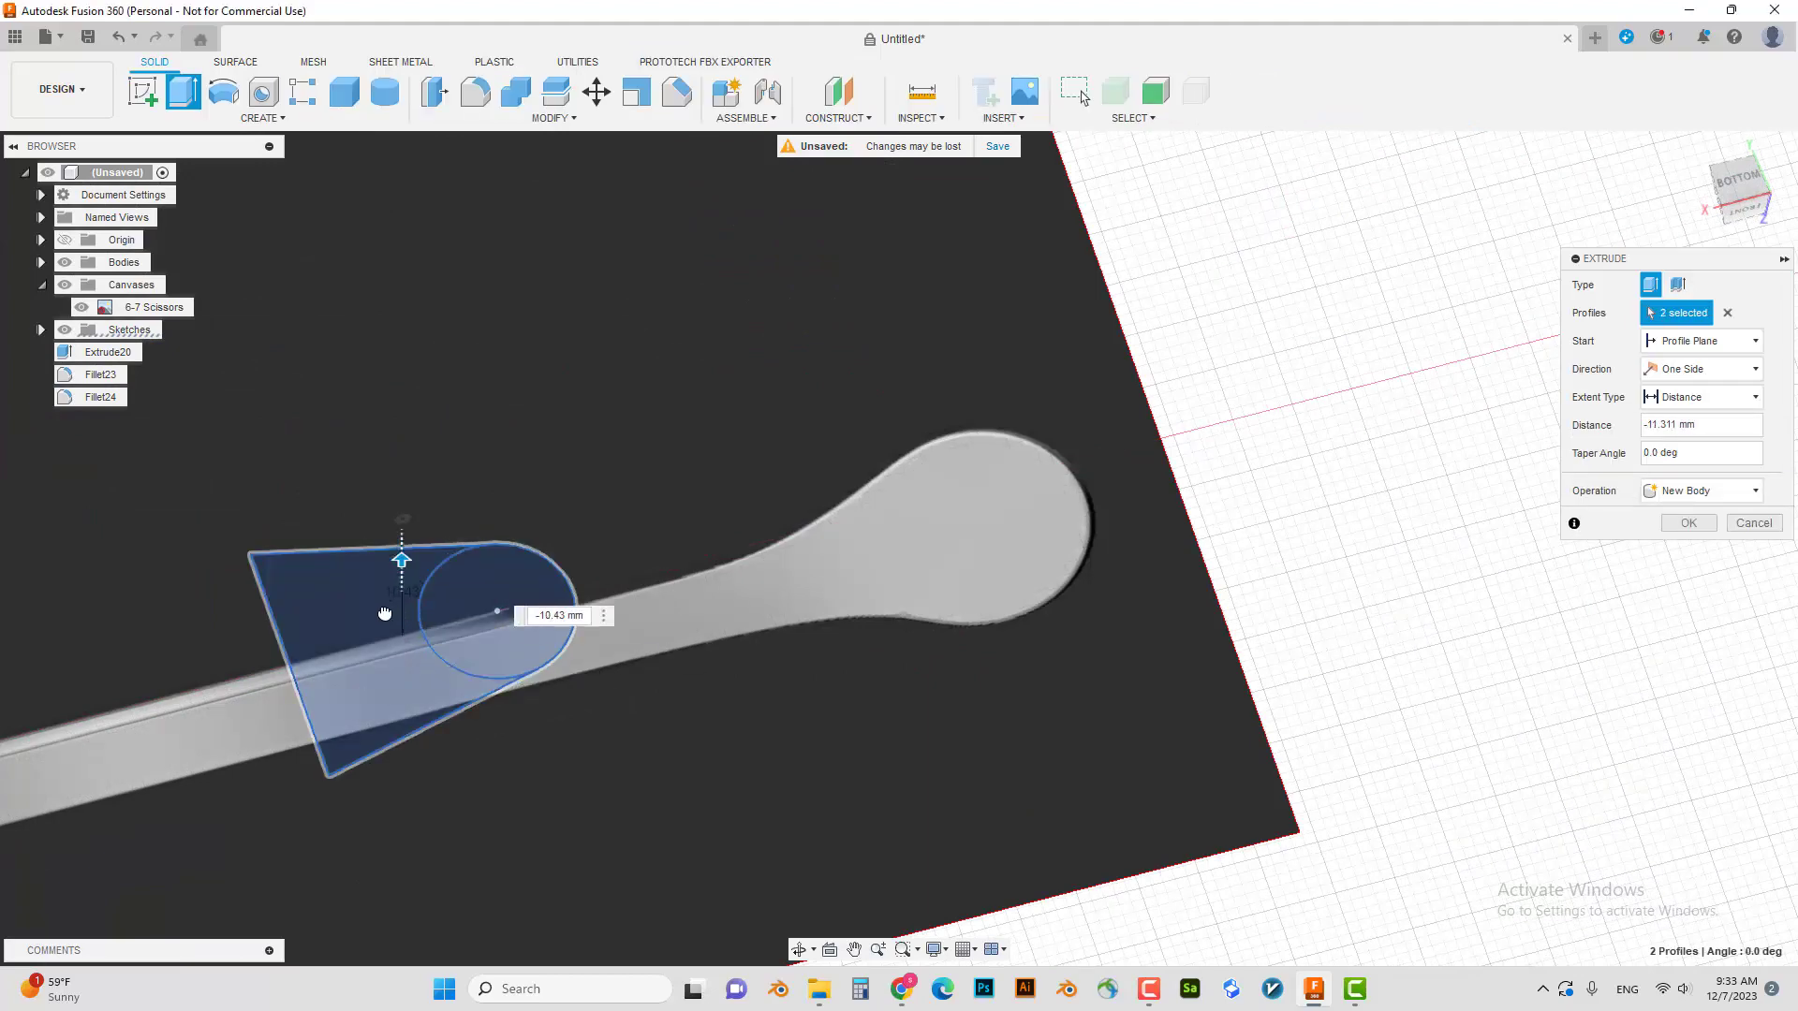
key(Escape)
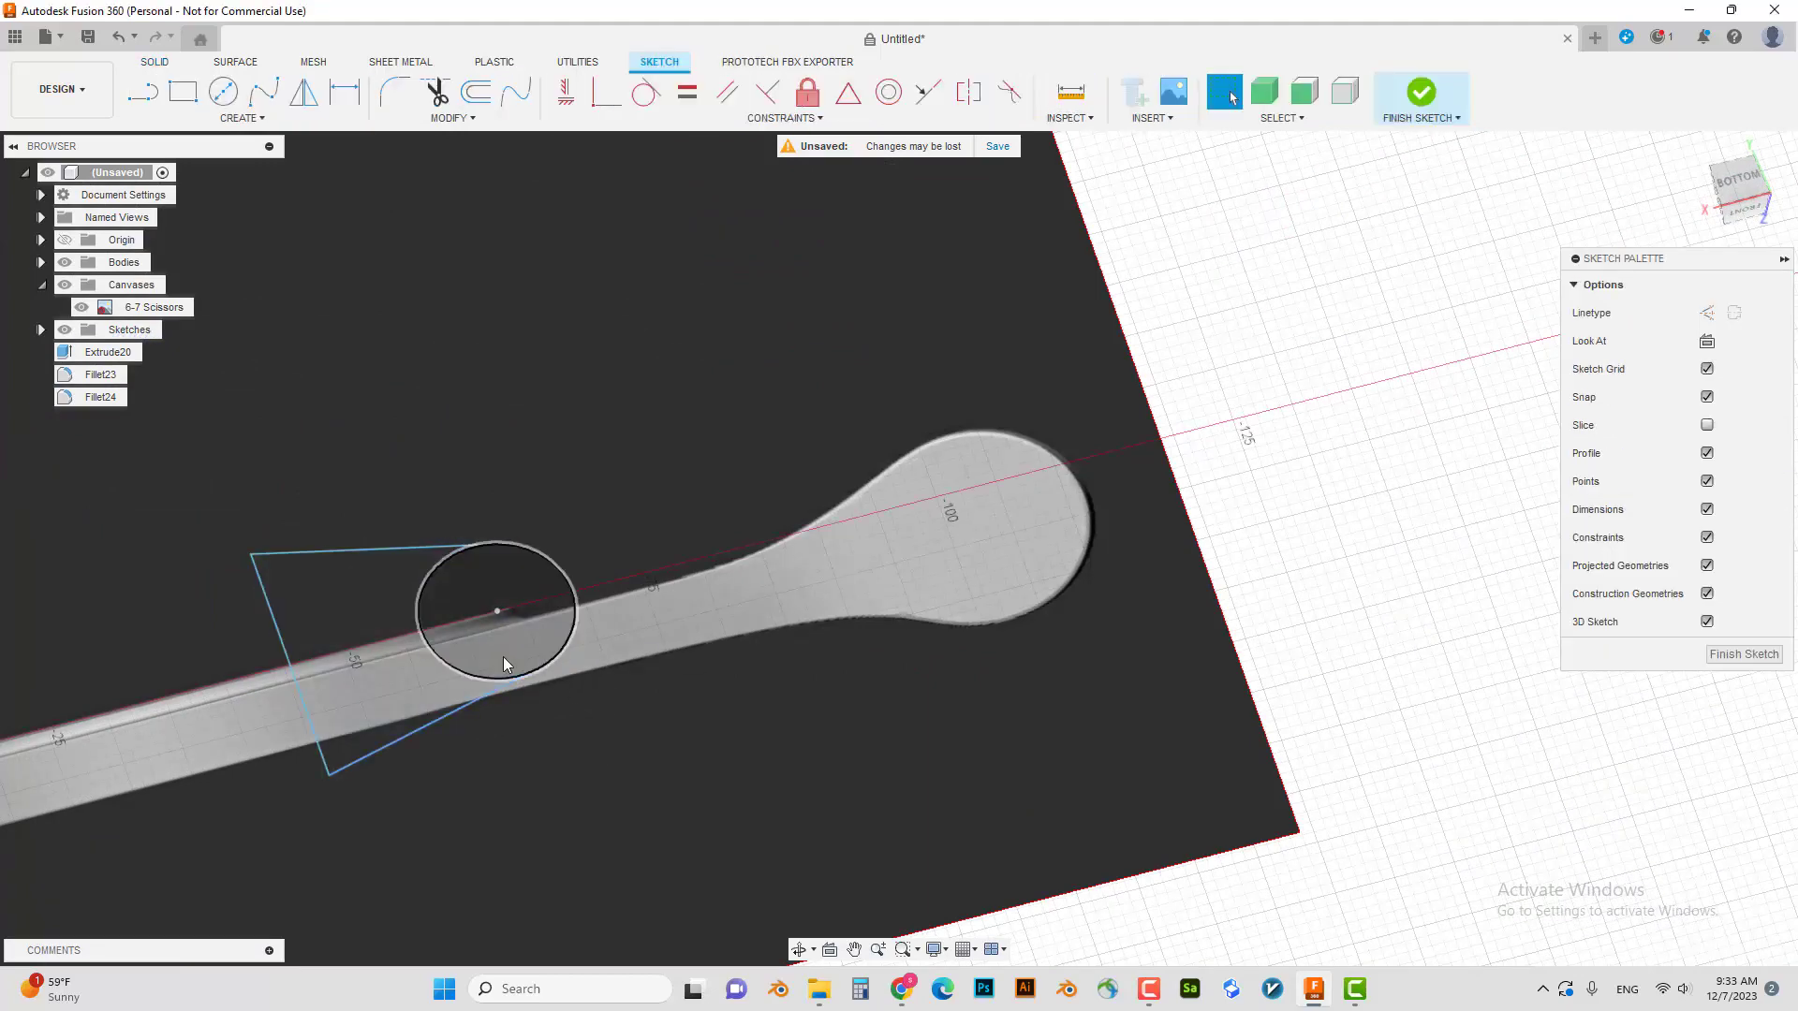
key(e)
click(514, 656)
click(427, 710)
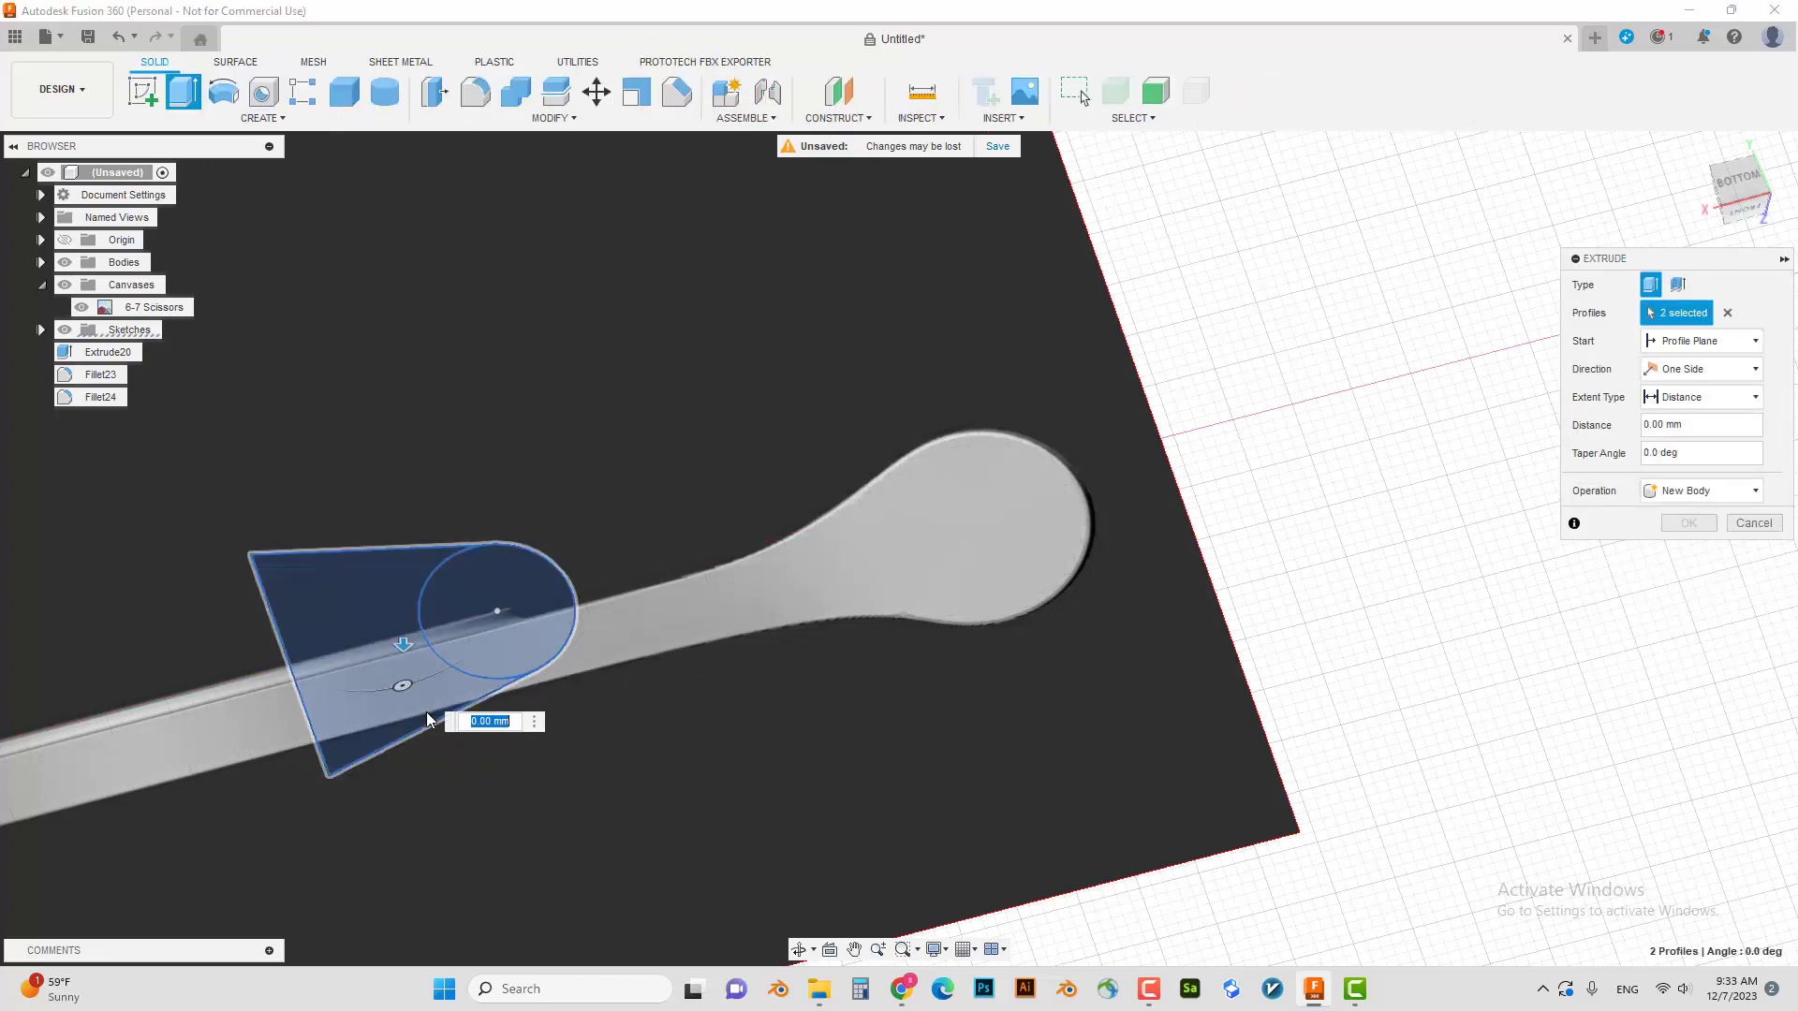
drag(405, 653, 393, 634)
key(Return)
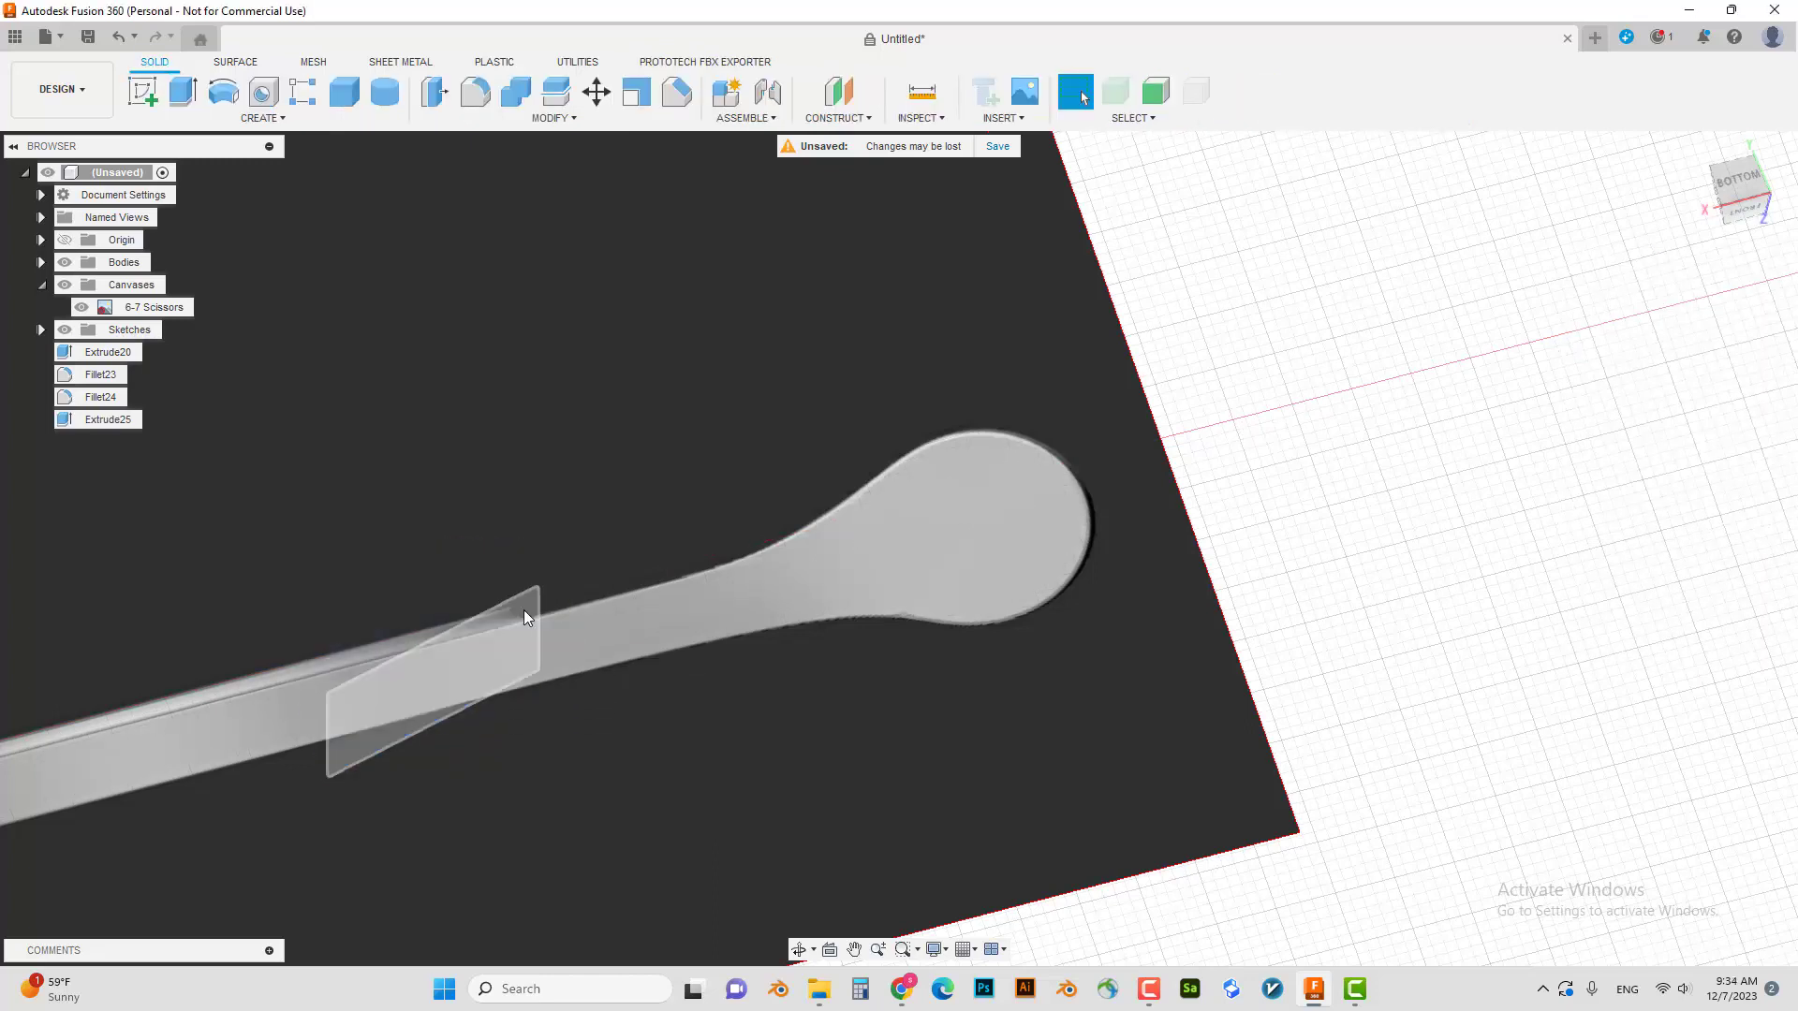
key(ctrl+z)
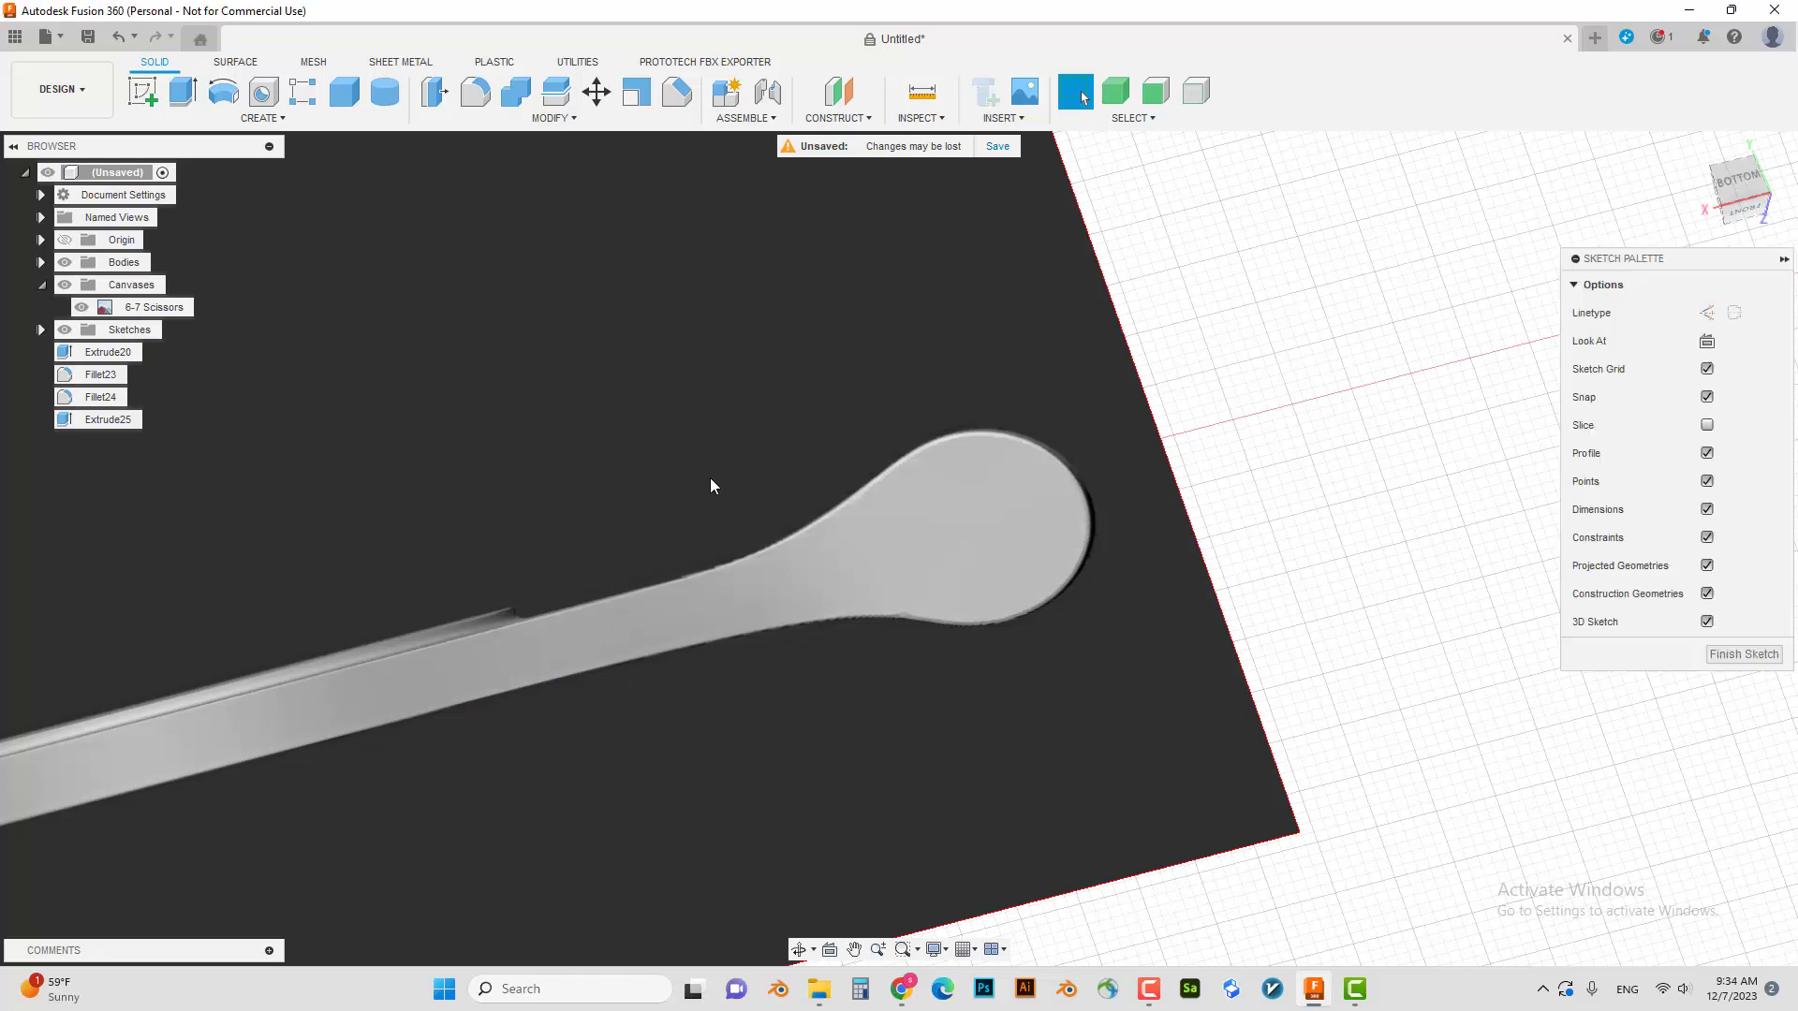
- Trim the inner circle arc and extrude the merged wedge -18.177 mm as a new body
click(429, 648)
click(448, 620)
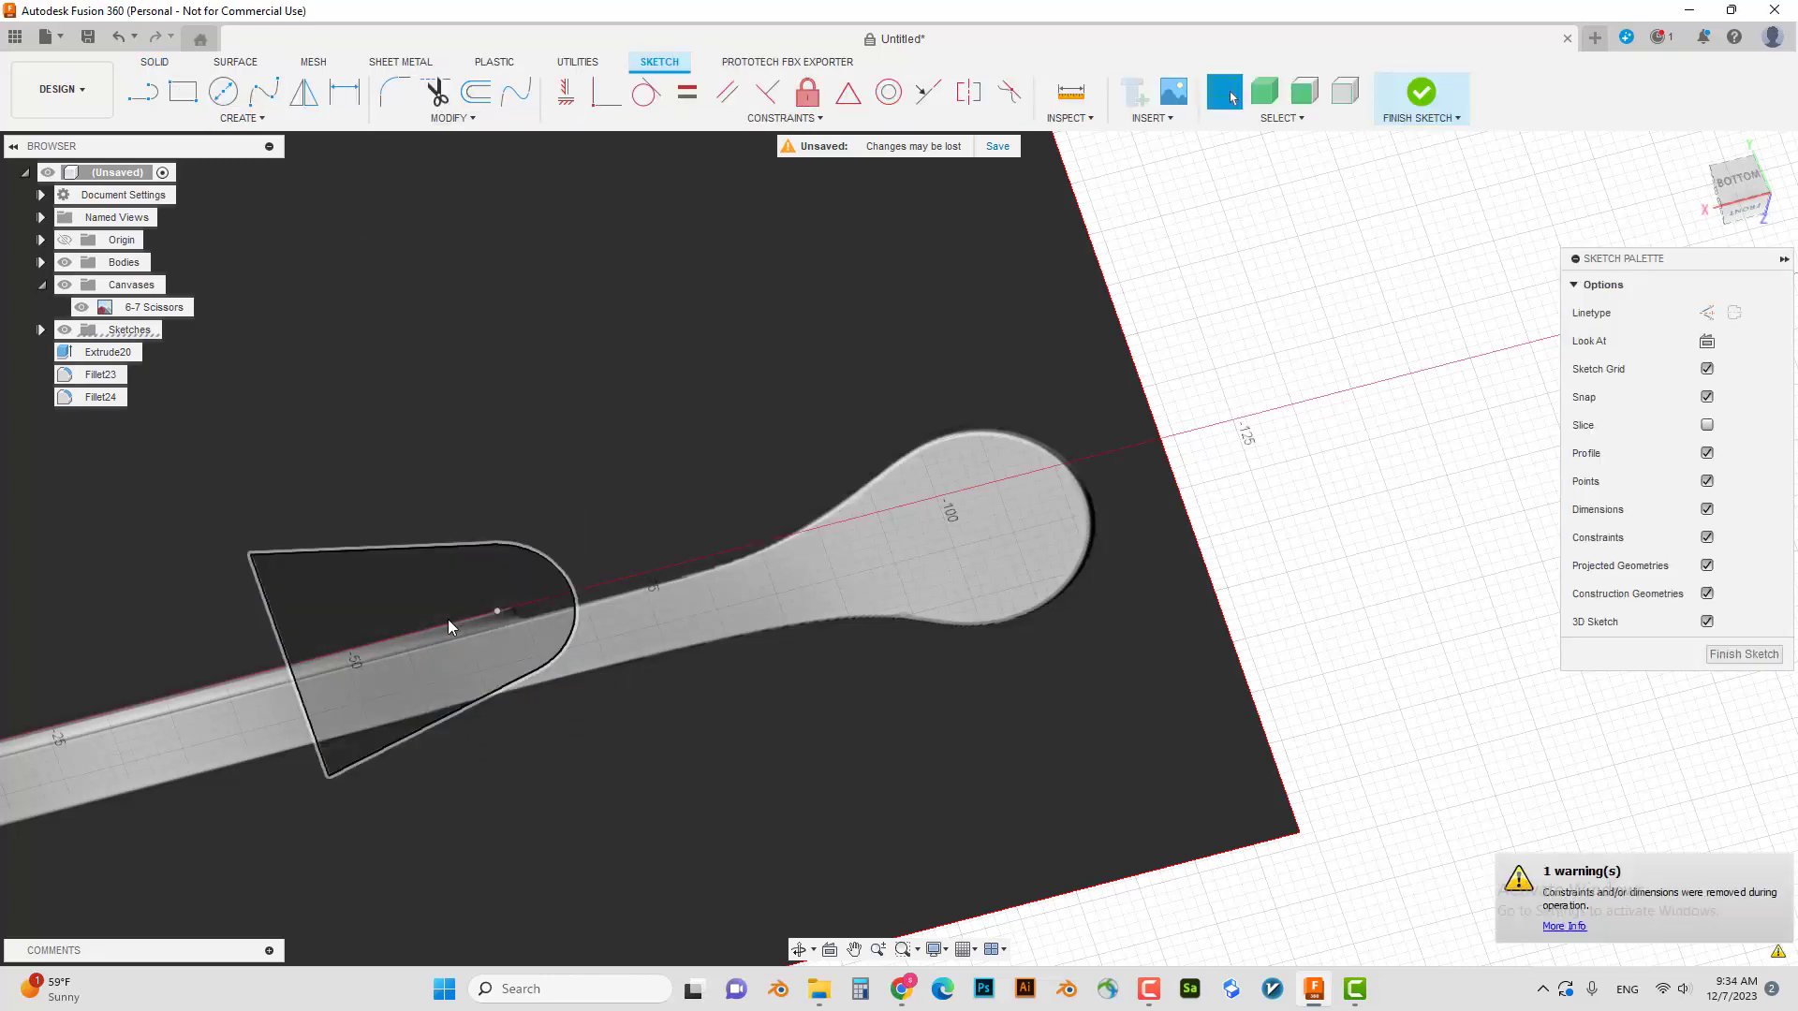
key(e)
drag(433, 637, 463, 636)
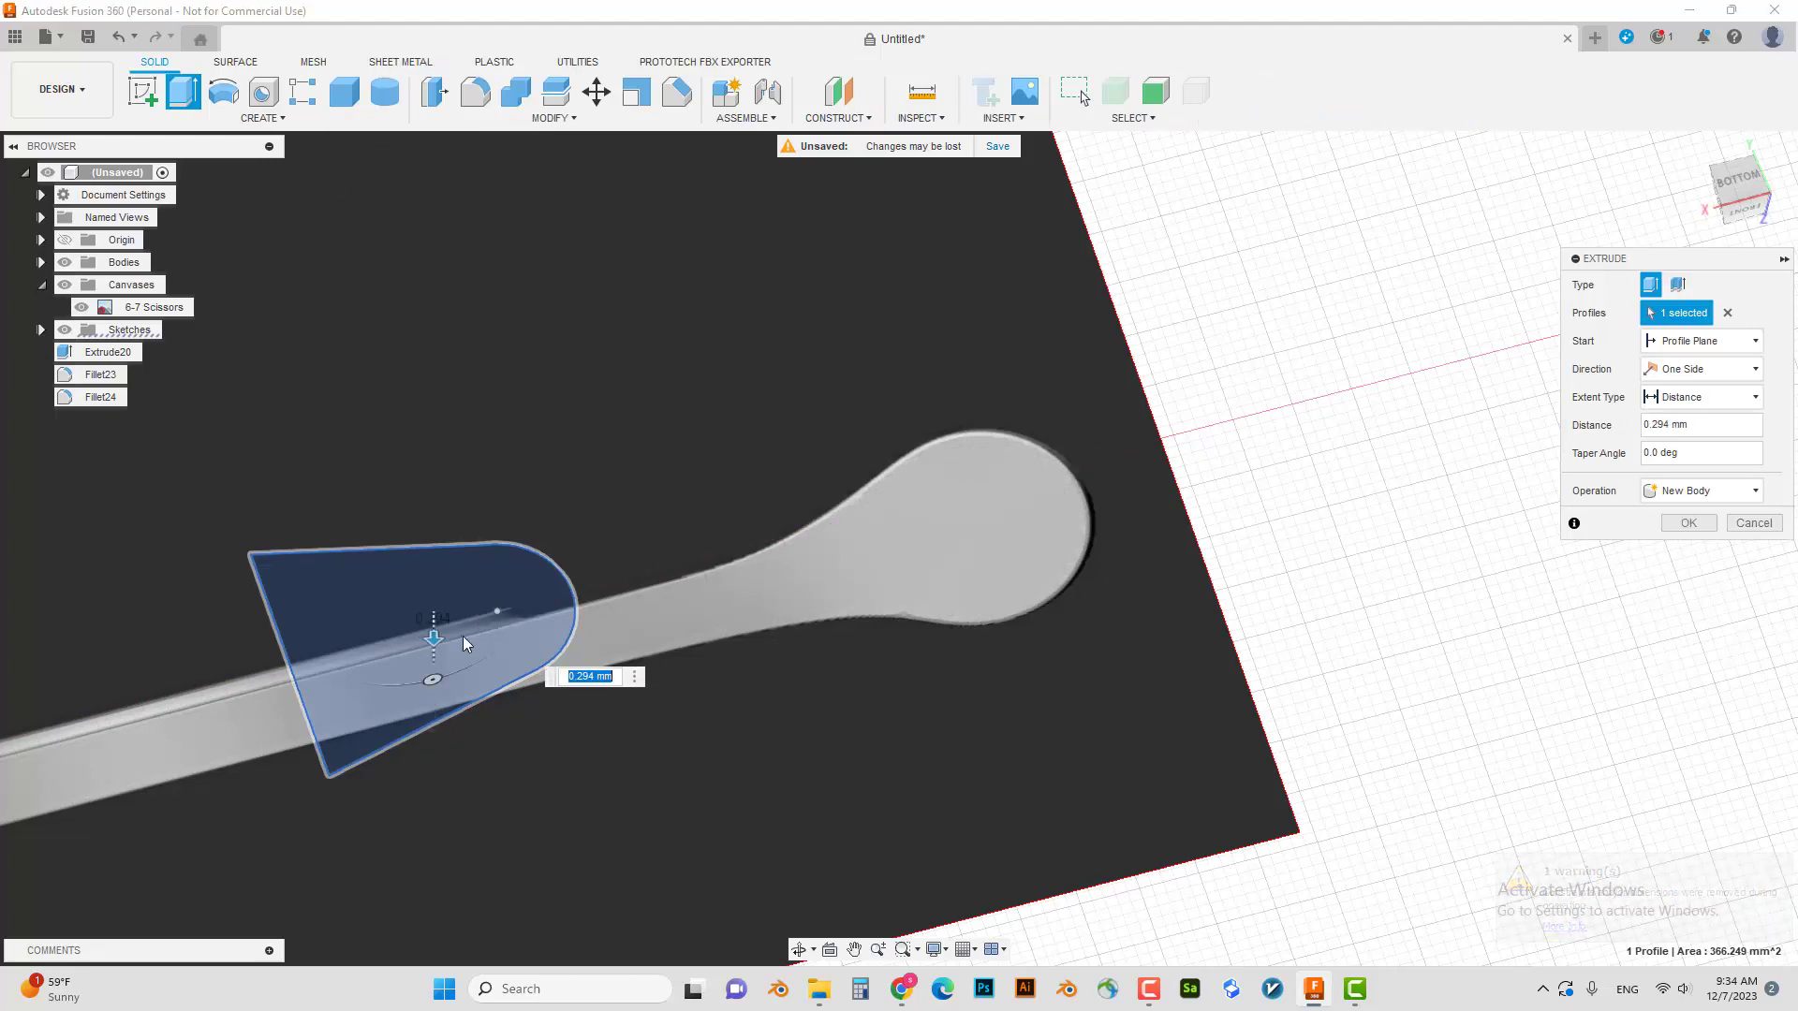
shift+middle_drag(462, 637, 530, 663)
scroll(566, 618, down, 5)
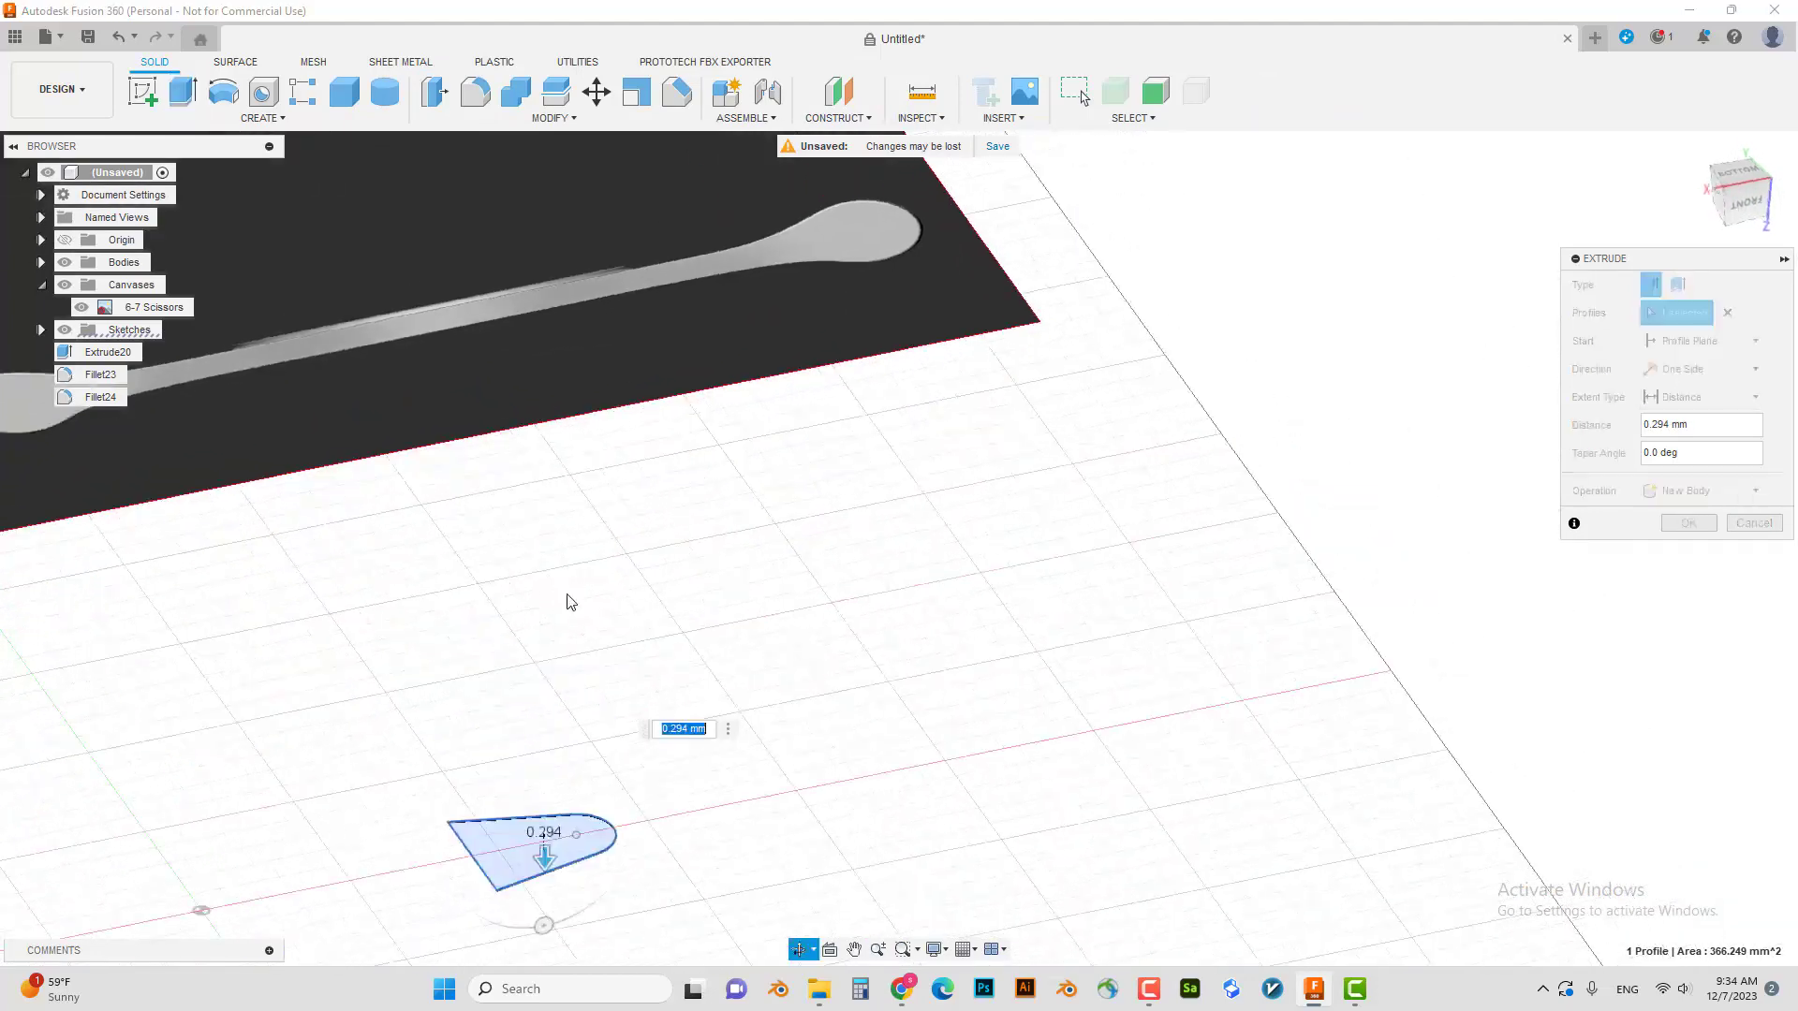
scroll(582, 650, down, 3)
drag(560, 825, 615, 761)
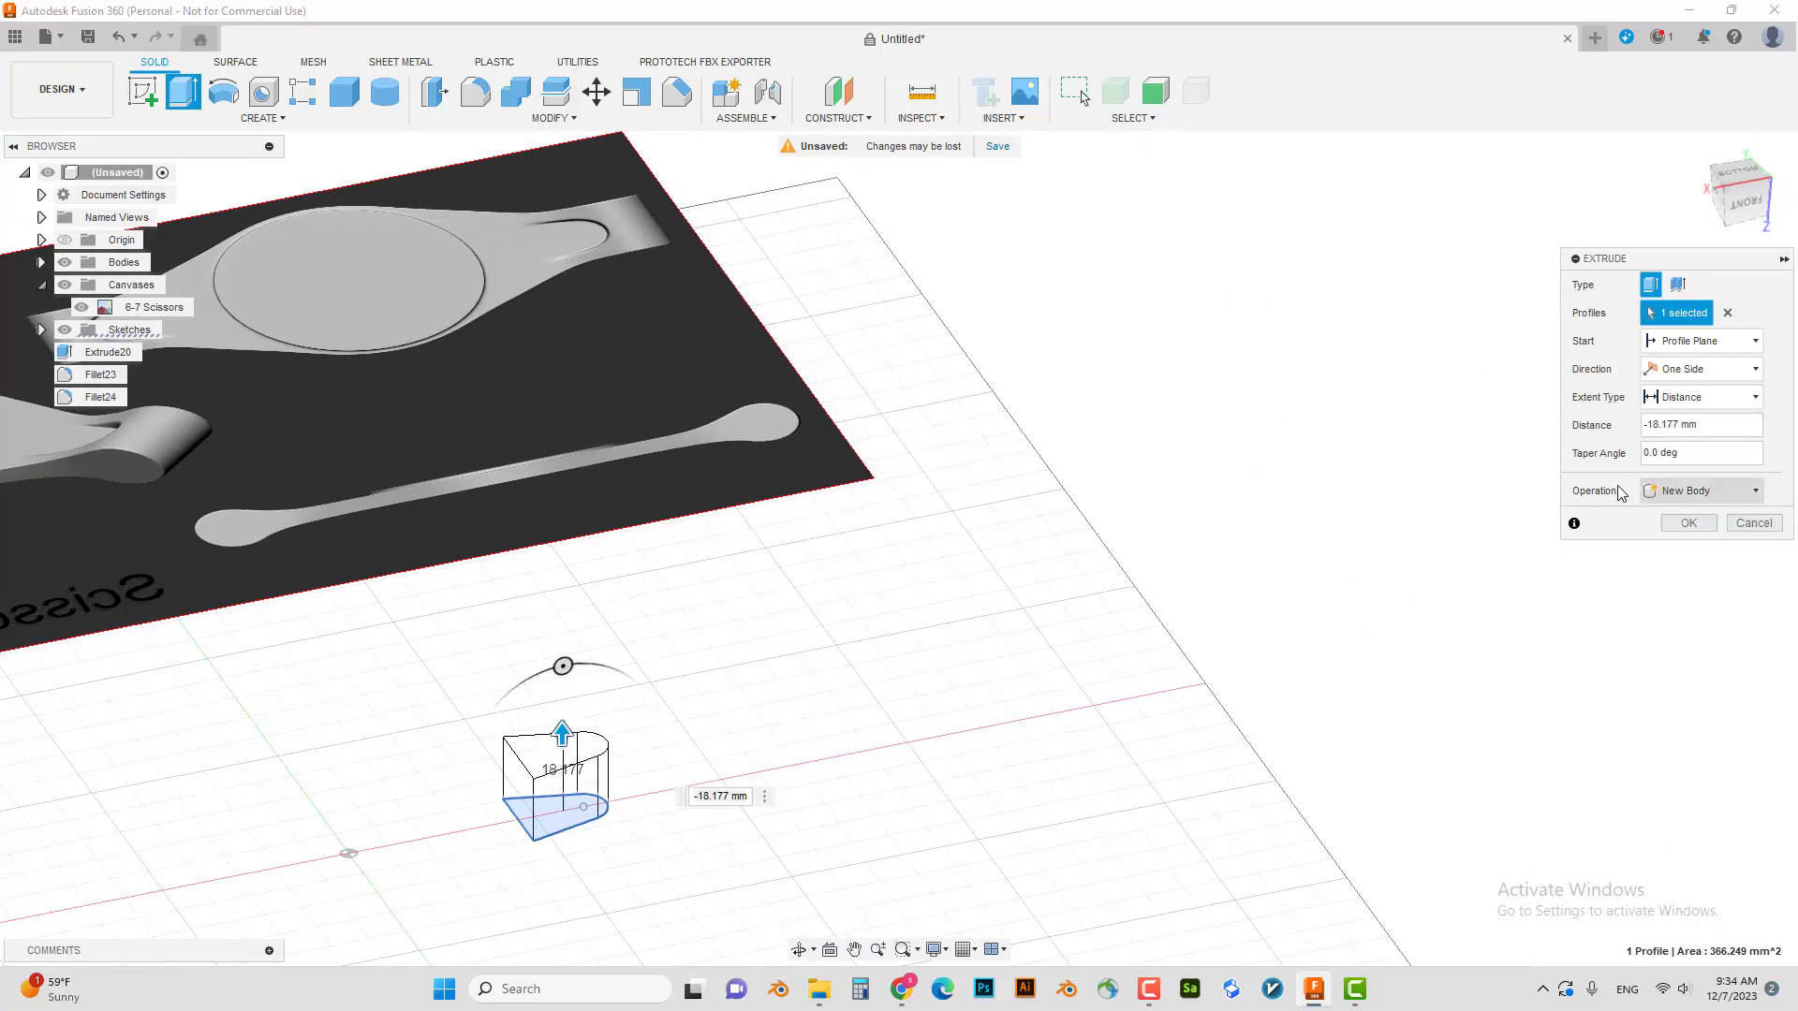
click(1689, 523)
scroll(723, 644, down, 3)
middle_drag(723, 644, 815, 631)
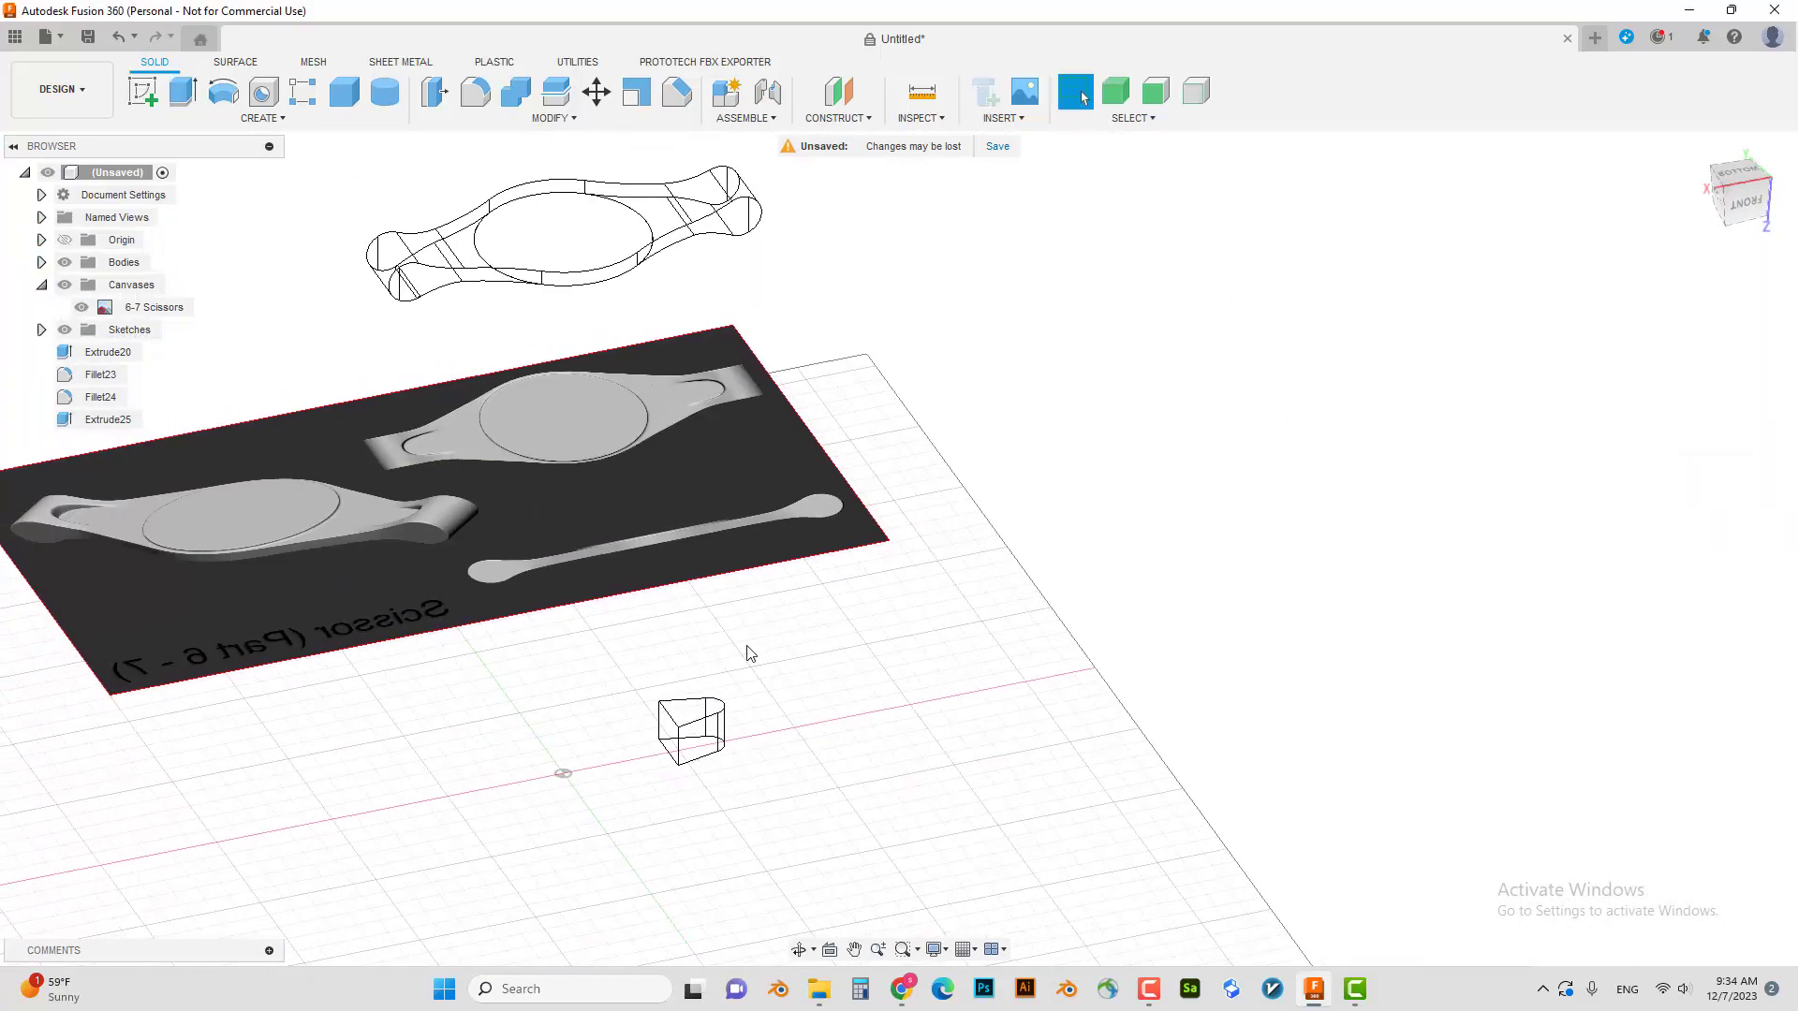
- Move the wedge block along Y toward the scissor body
key(m)
click(721, 724)
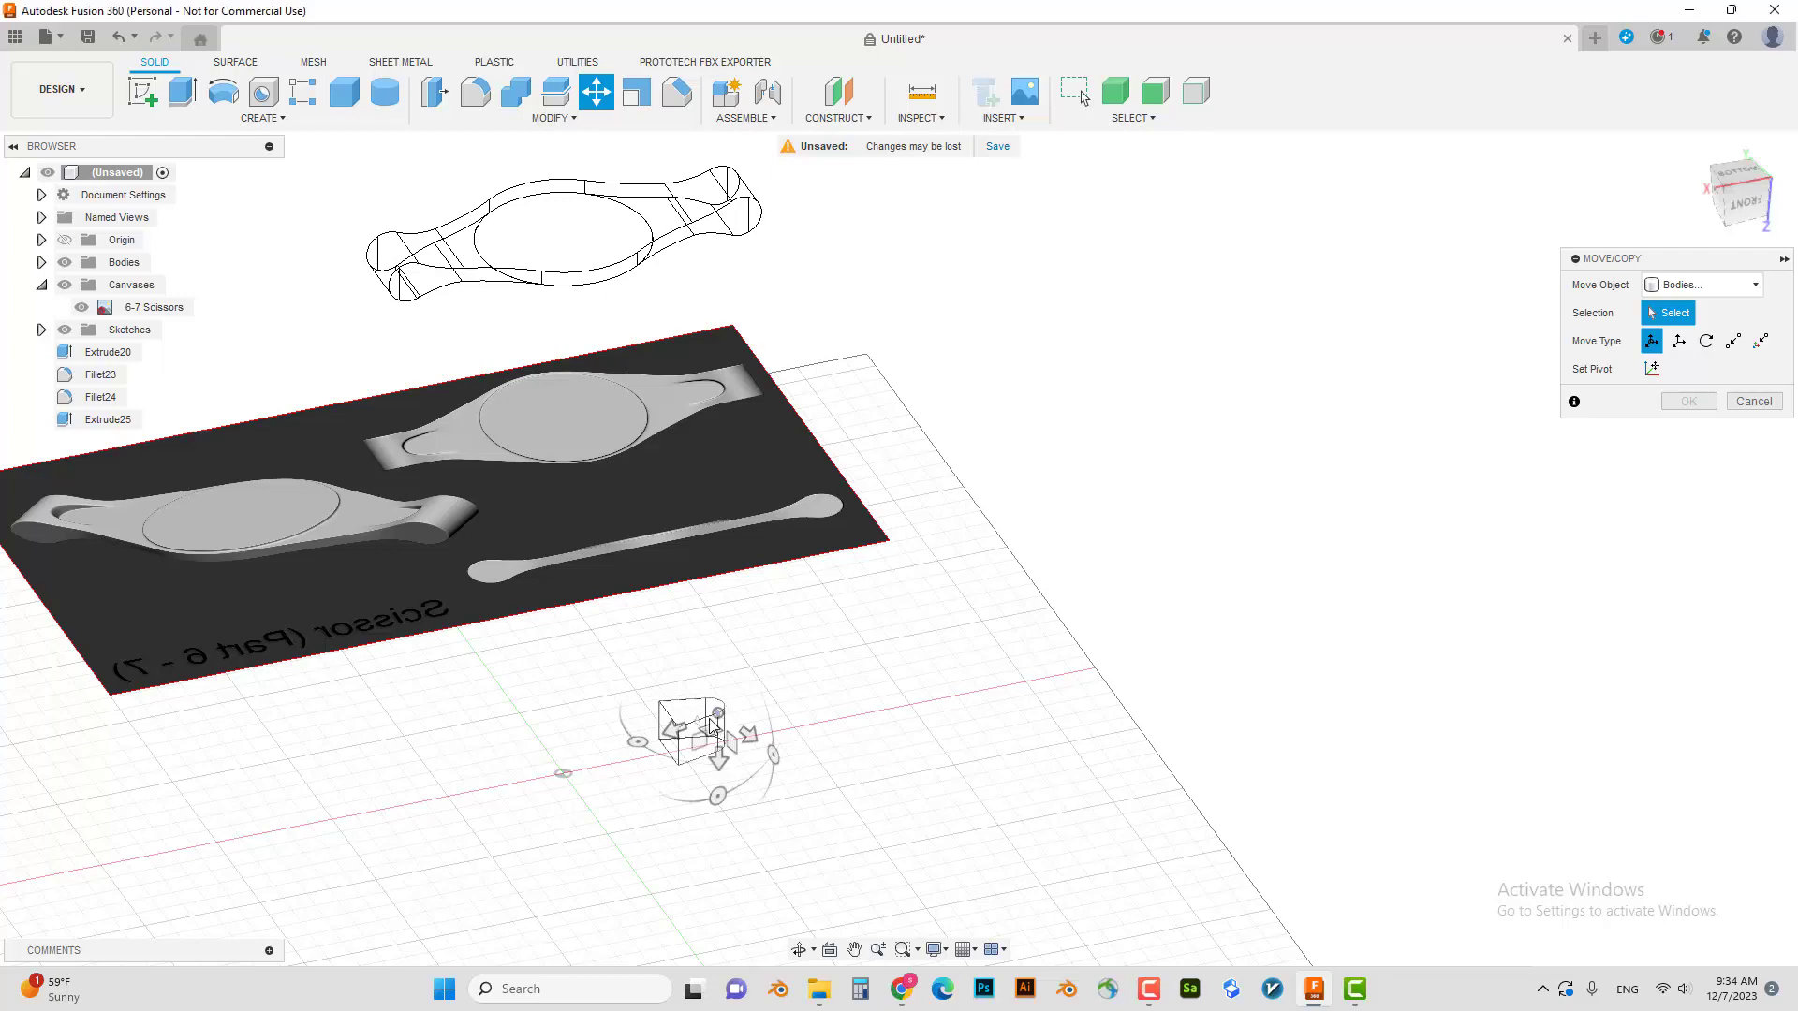
click(712, 723)
drag(719, 759, 700, 203)
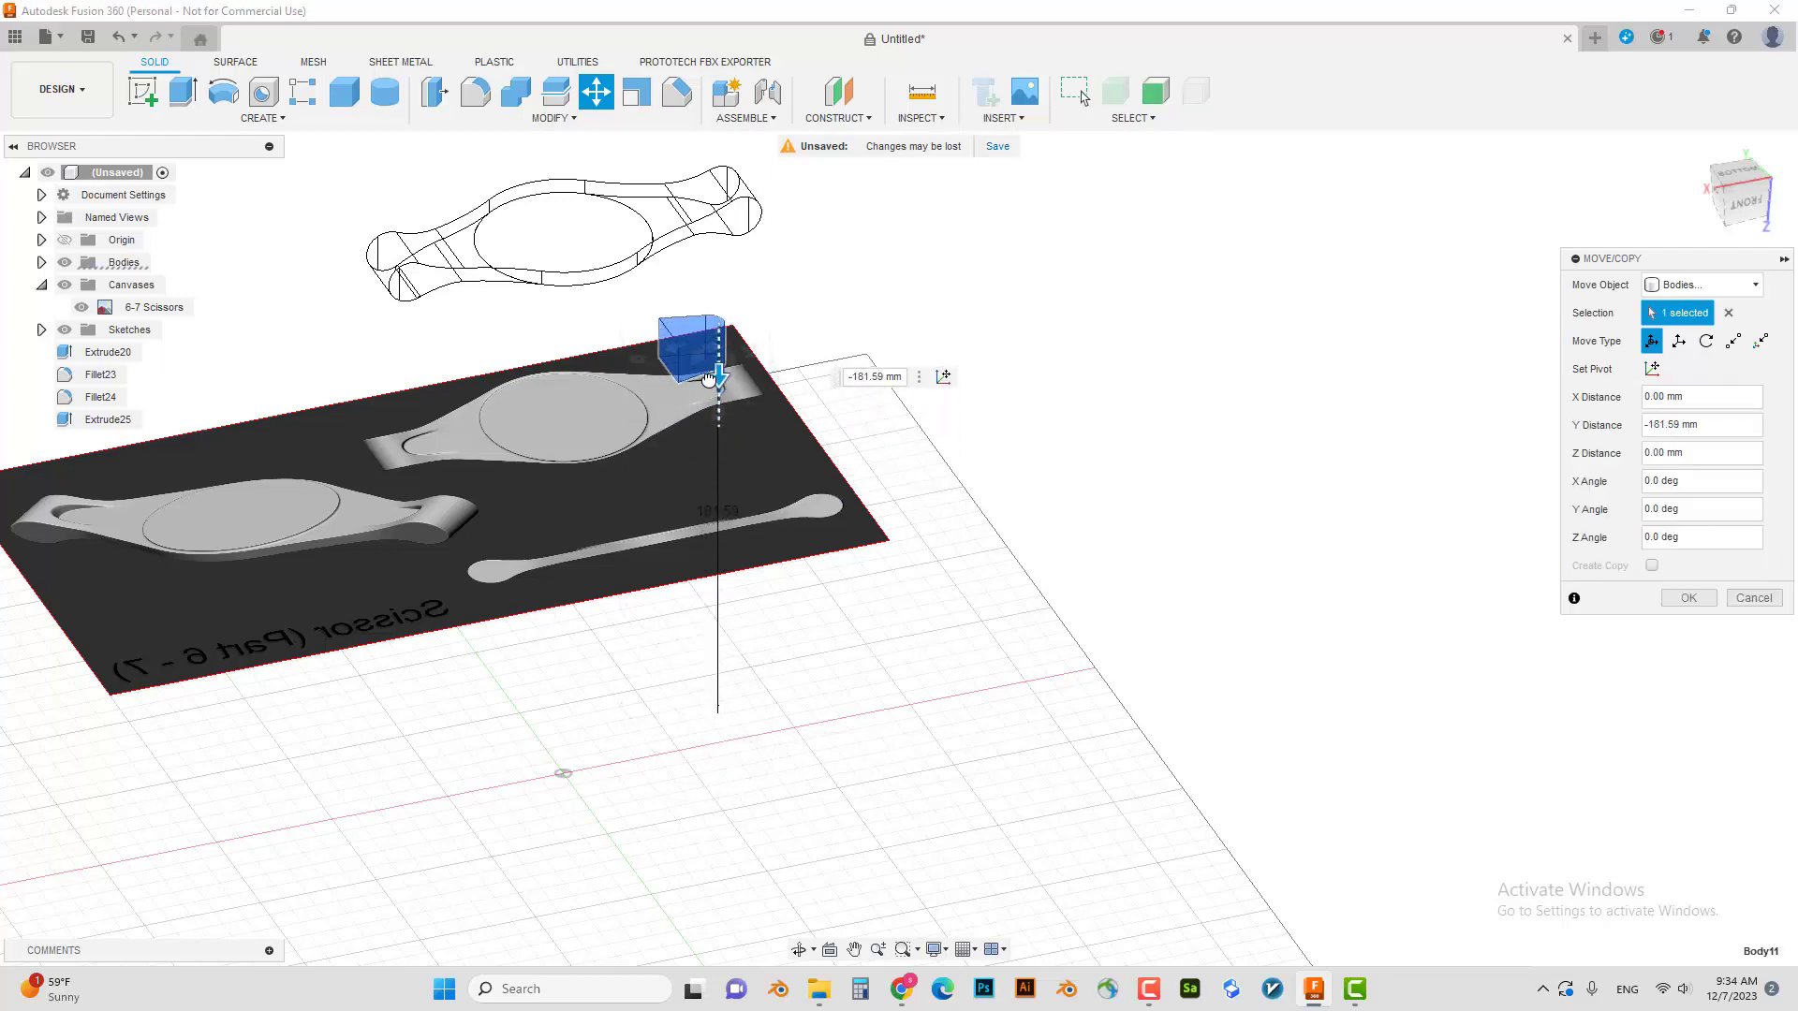
key(Return)
scroll(860, 289, down, 2)
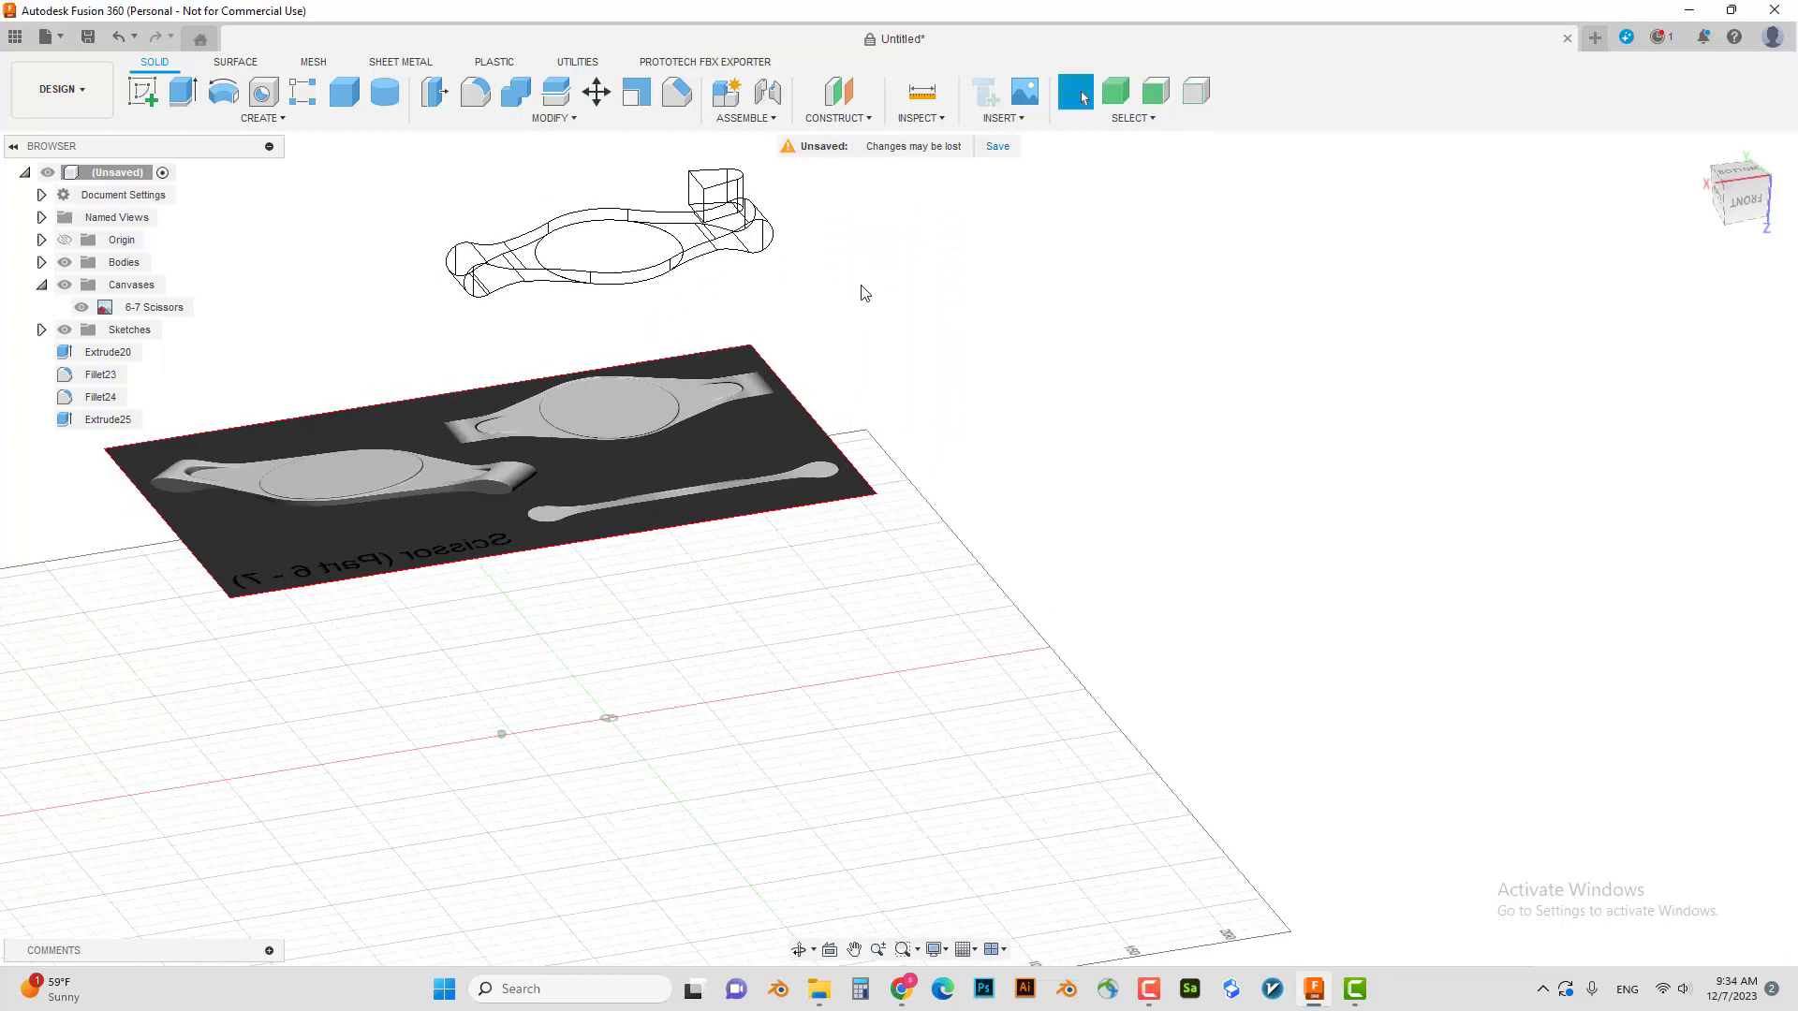
middle_drag(859, 290, 880, 527)
scroll(935, 525, up, 1)
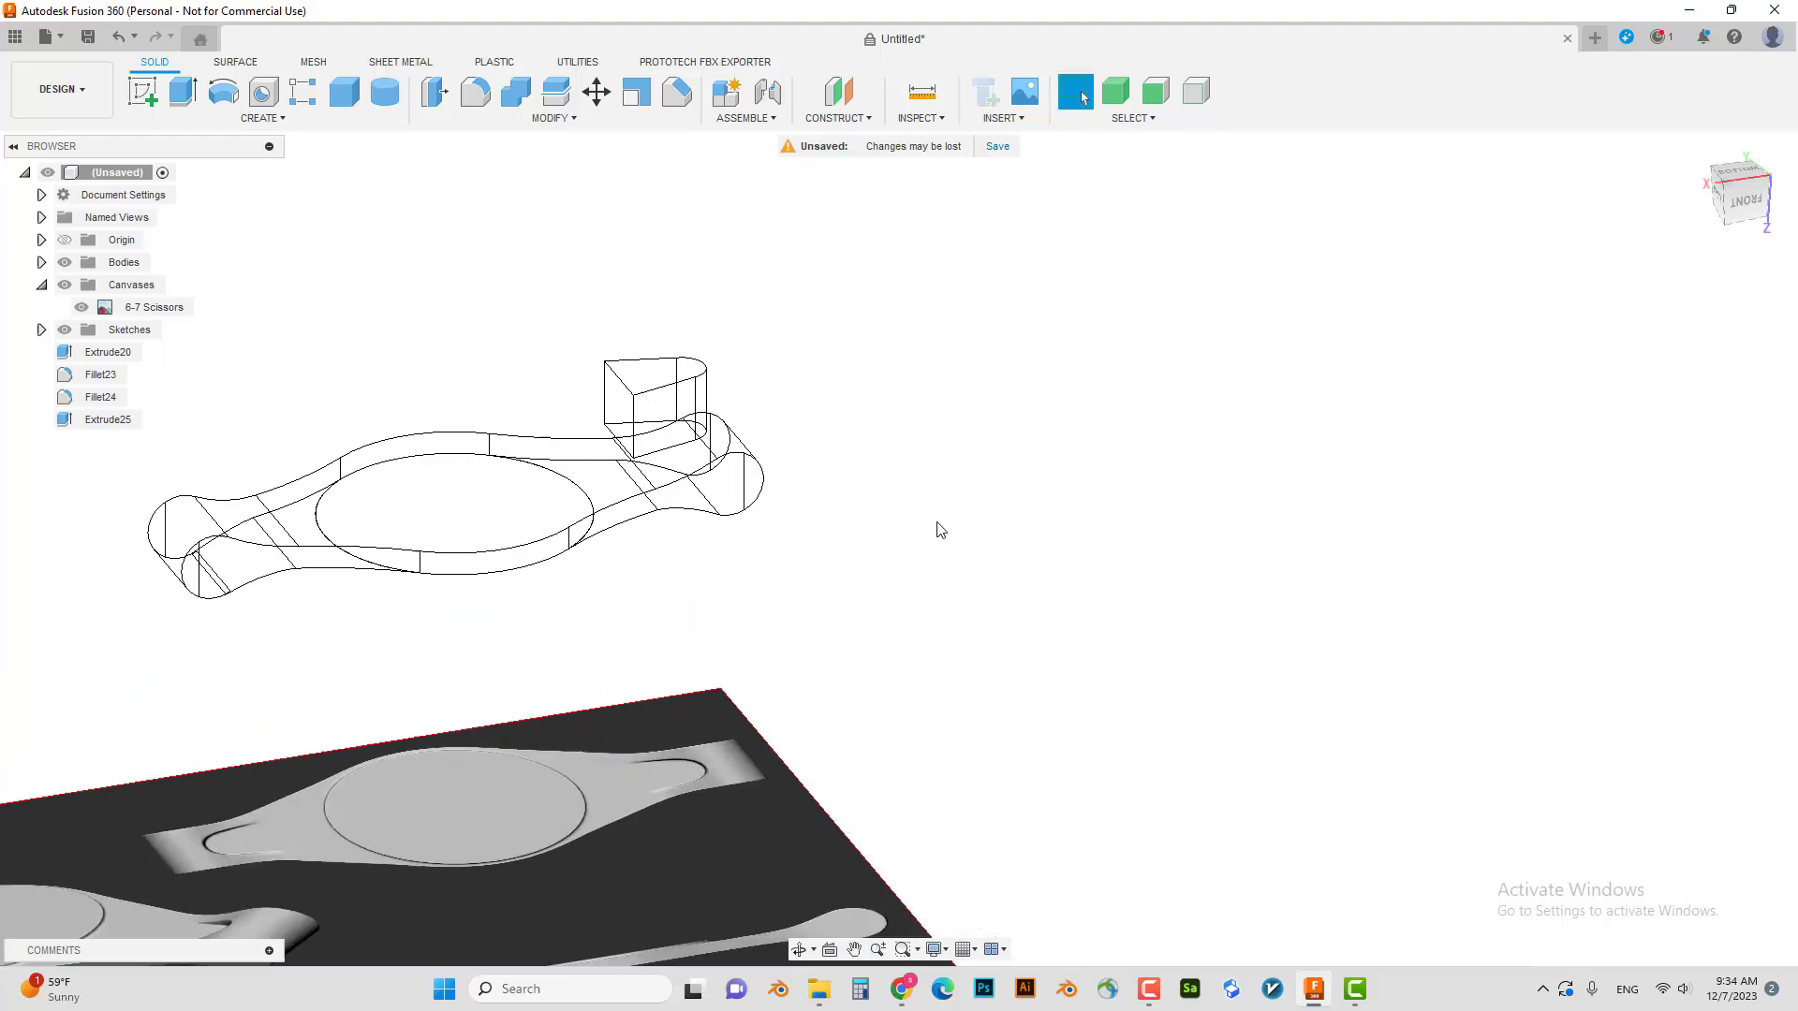
scroll(934, 525, up, 2)
scroll(618, 401, up, 4)
scroll(658, 453, up, 3)
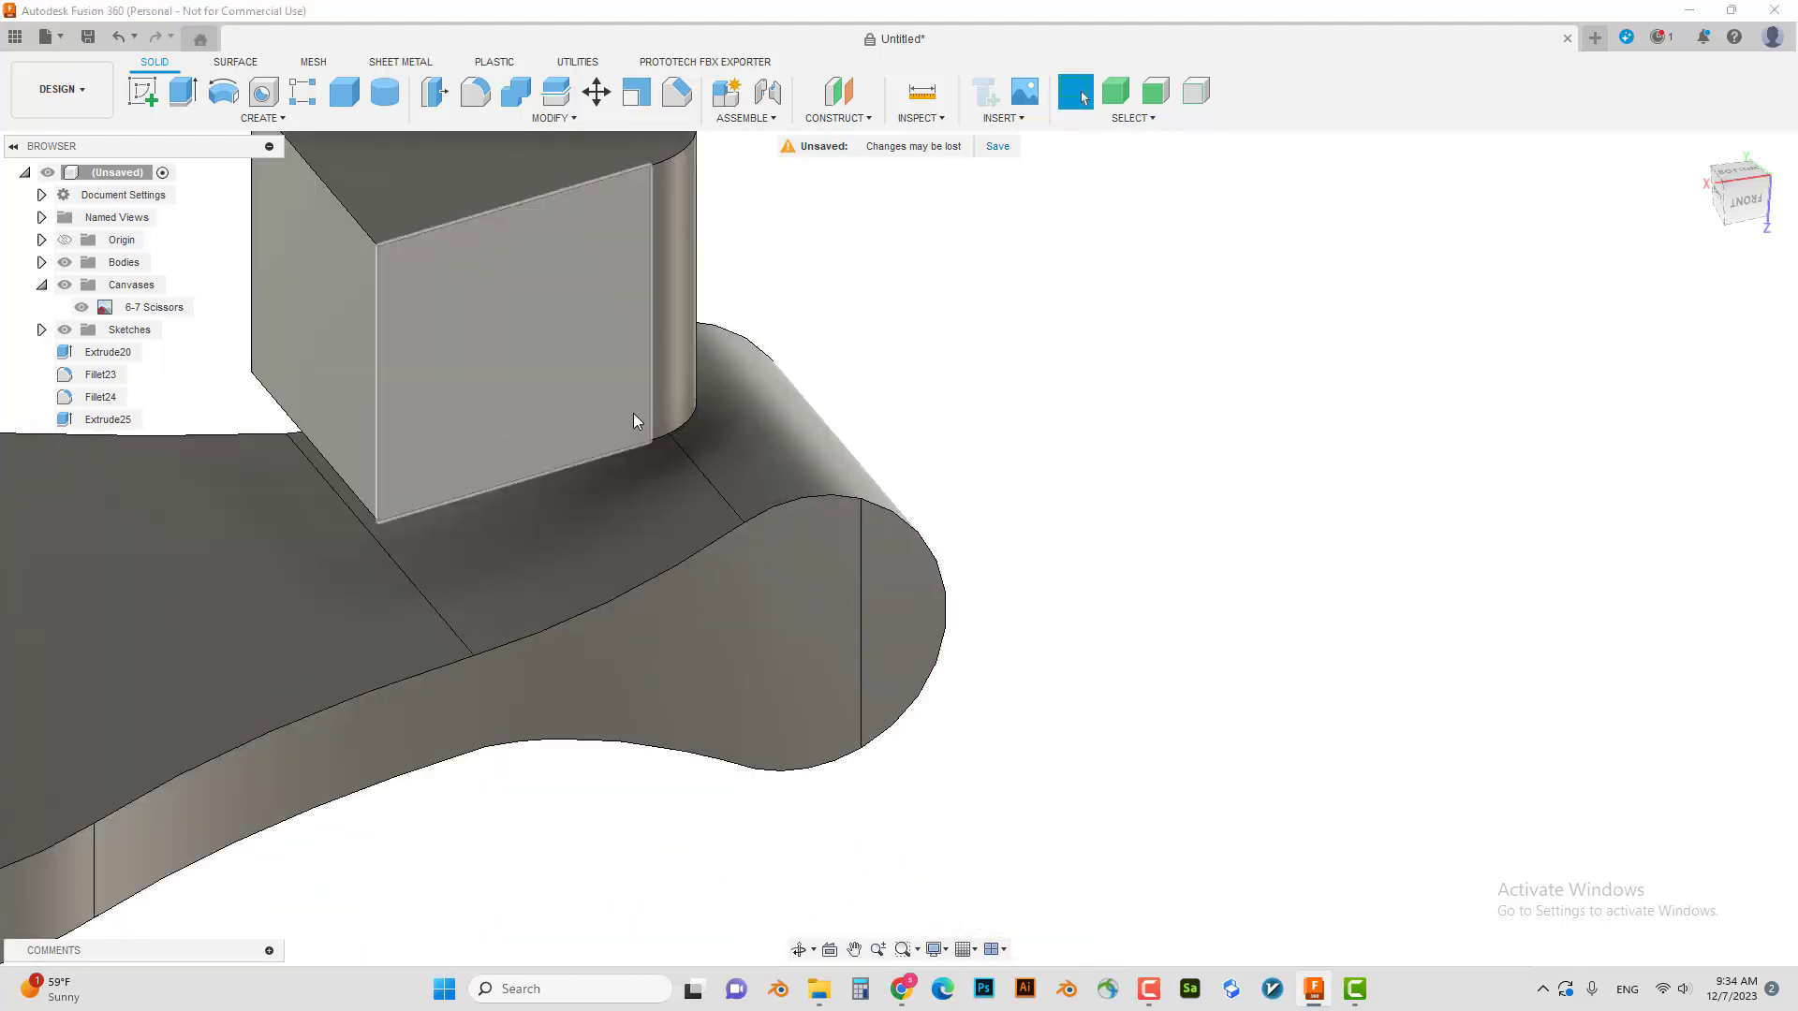
- Fine-tune the wedge block about 6.855 mm along Y onto the arm's rounded end
key(m)
click(599, 350)
mouse_move(656, 436)
shift+middle_down()
mouse_move(639, 399)
mouse_move(876, 493)
shift+middle_up()
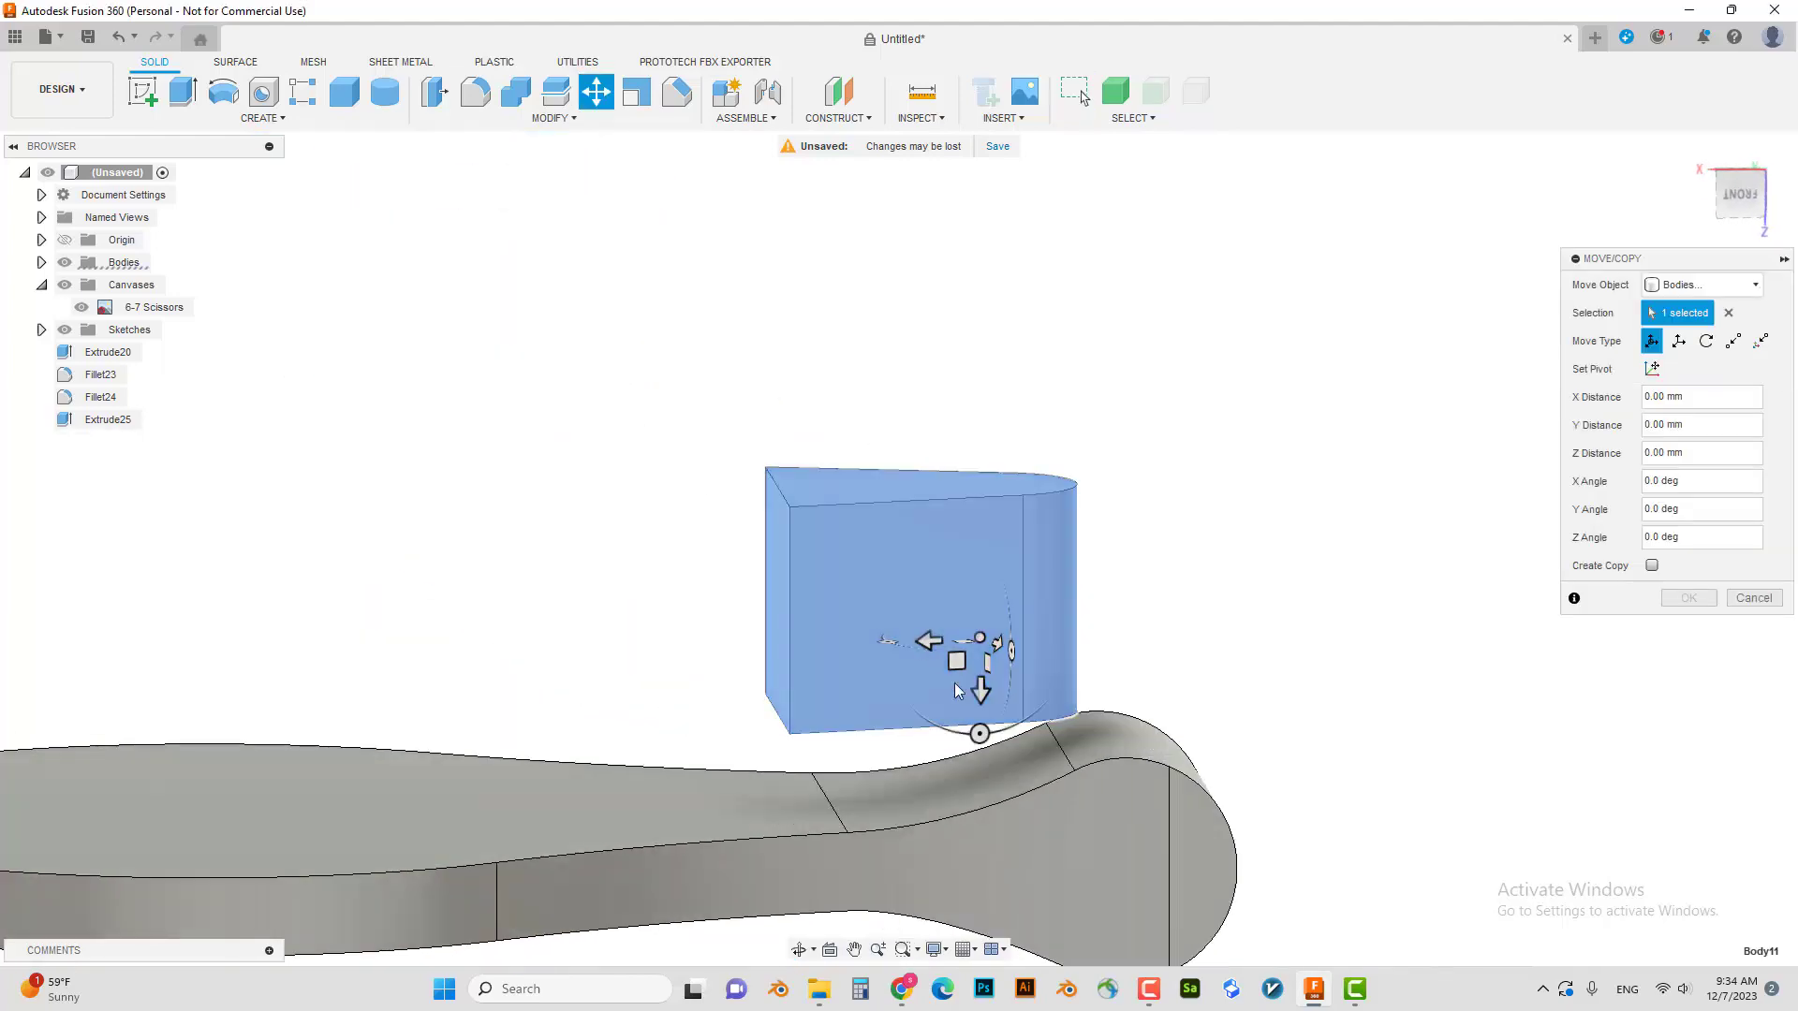
drag(976, 693, 980, 773)
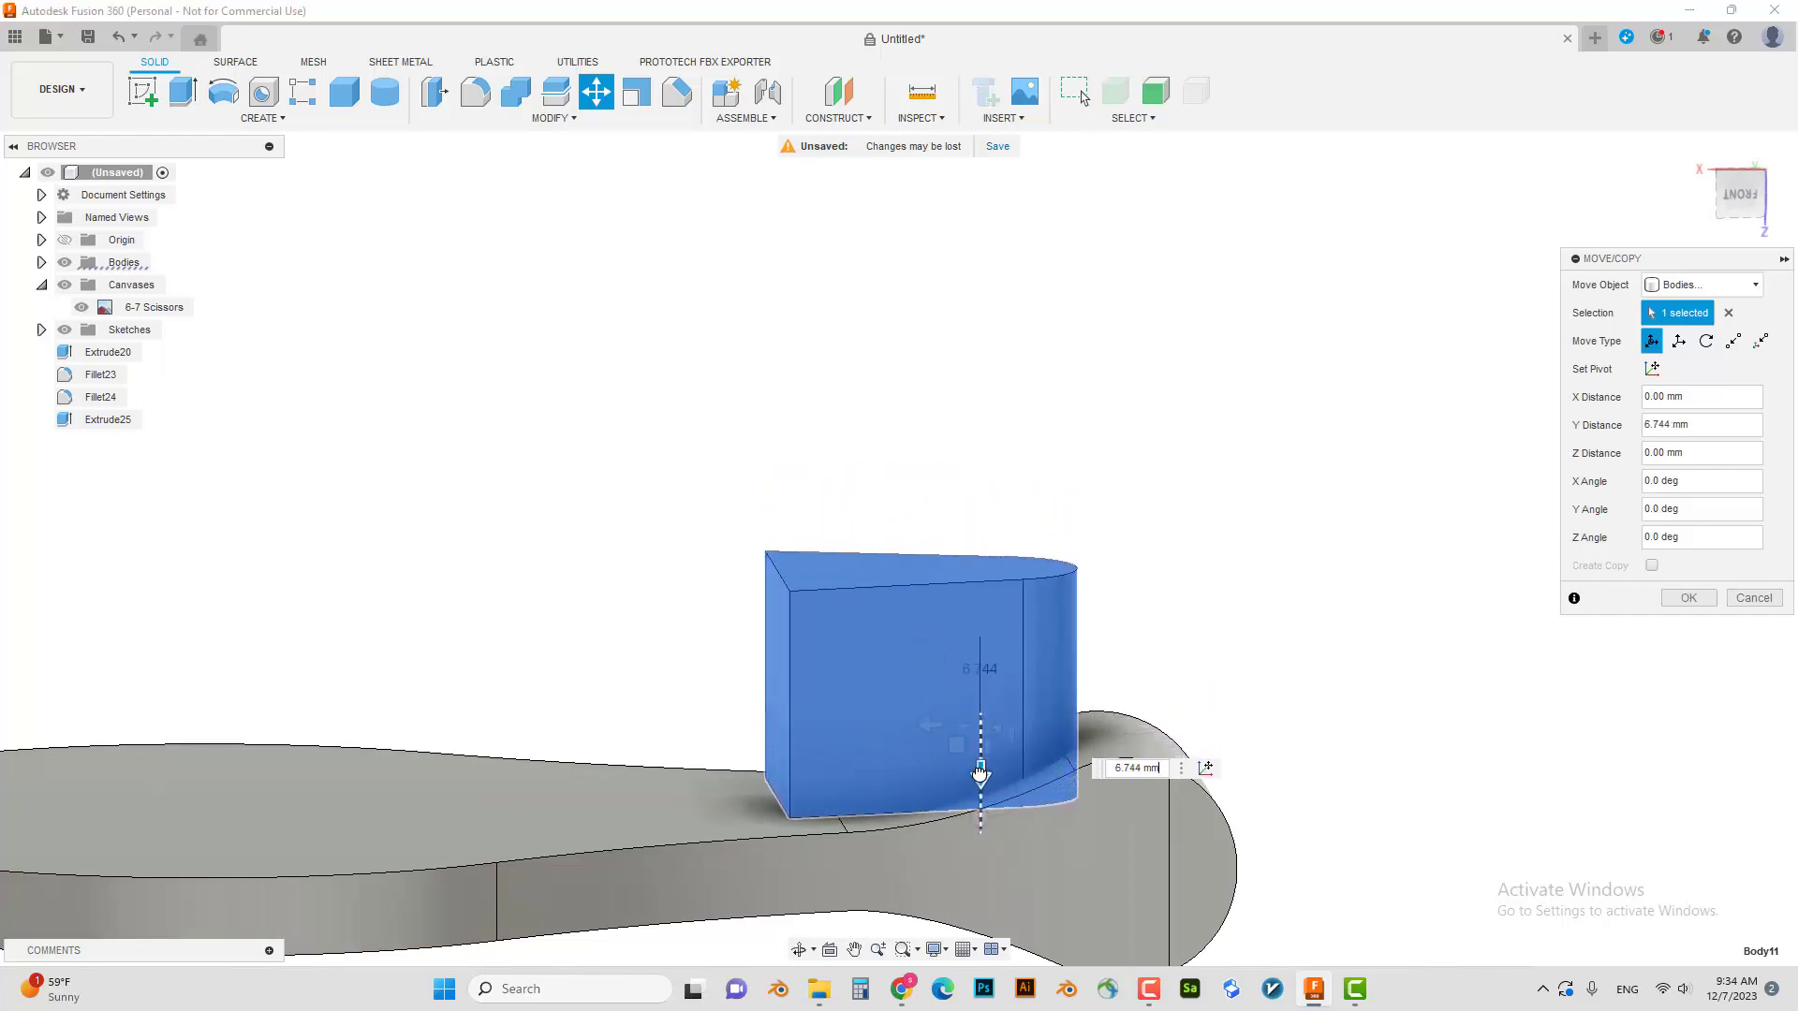
scroll(979, 772, up, 3)
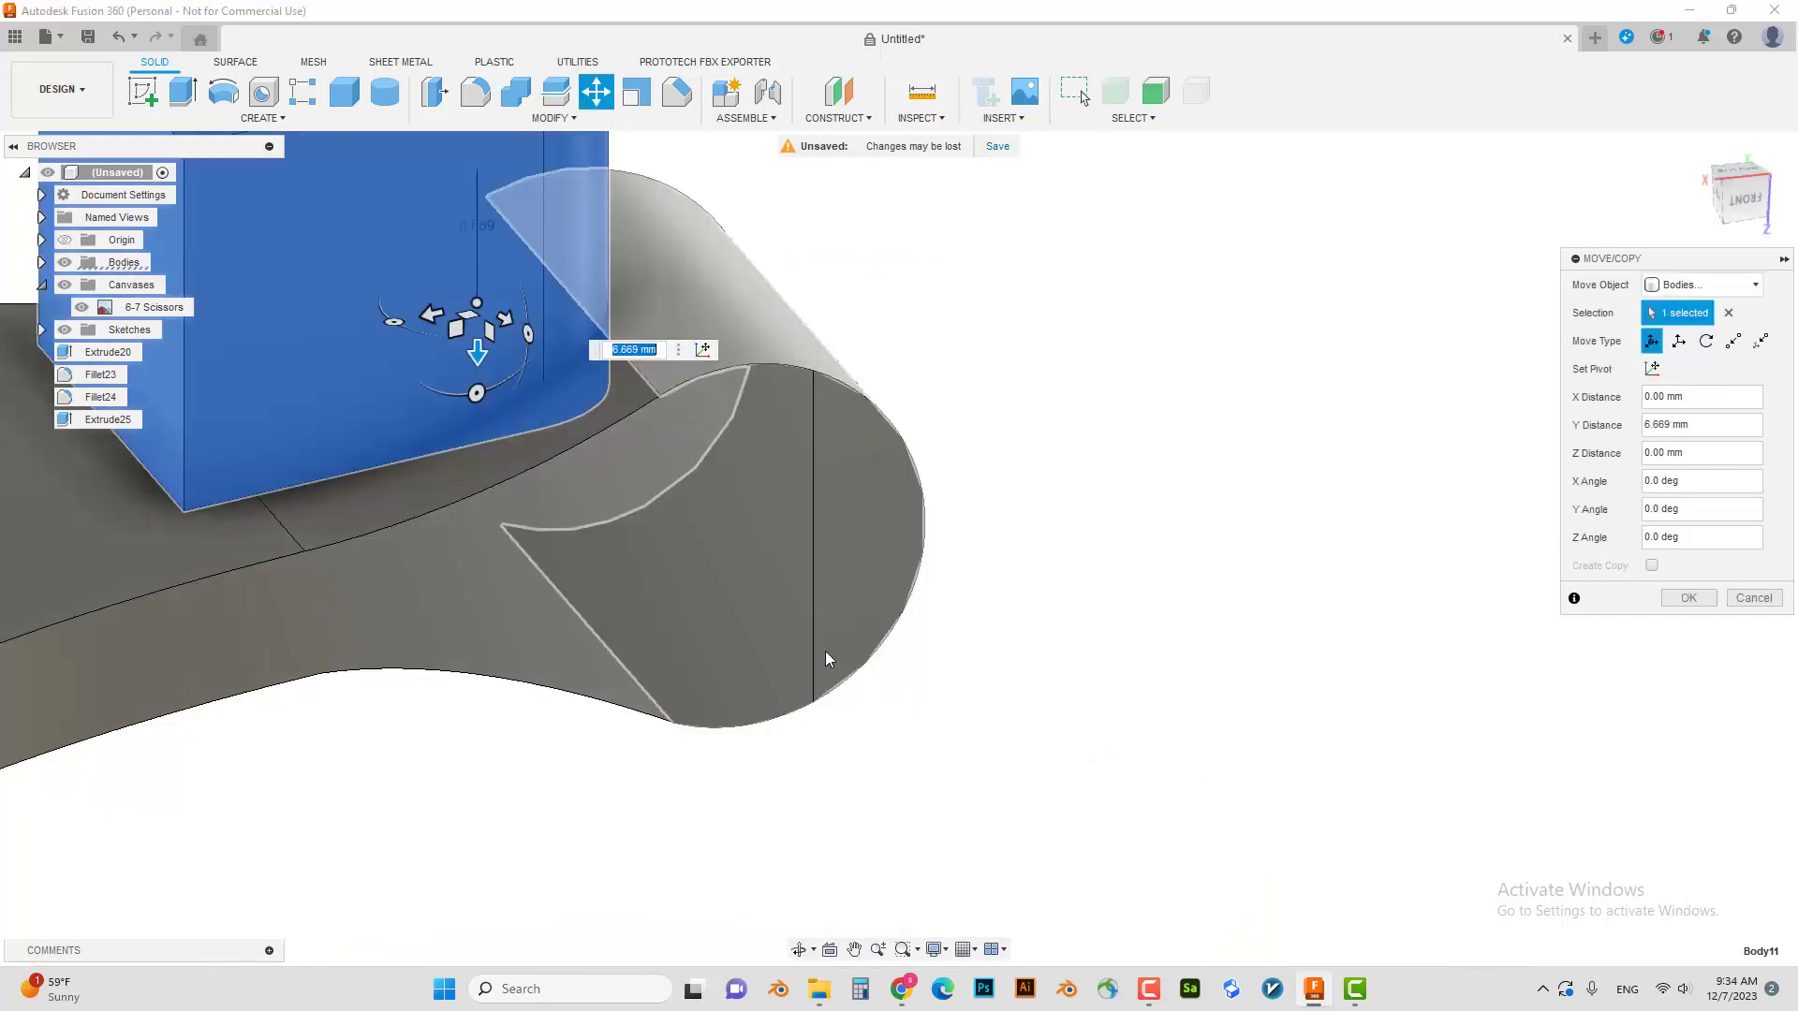
shift+middle_drag(925, 723, 820, 403)
drag(849, 429, 850, 432)
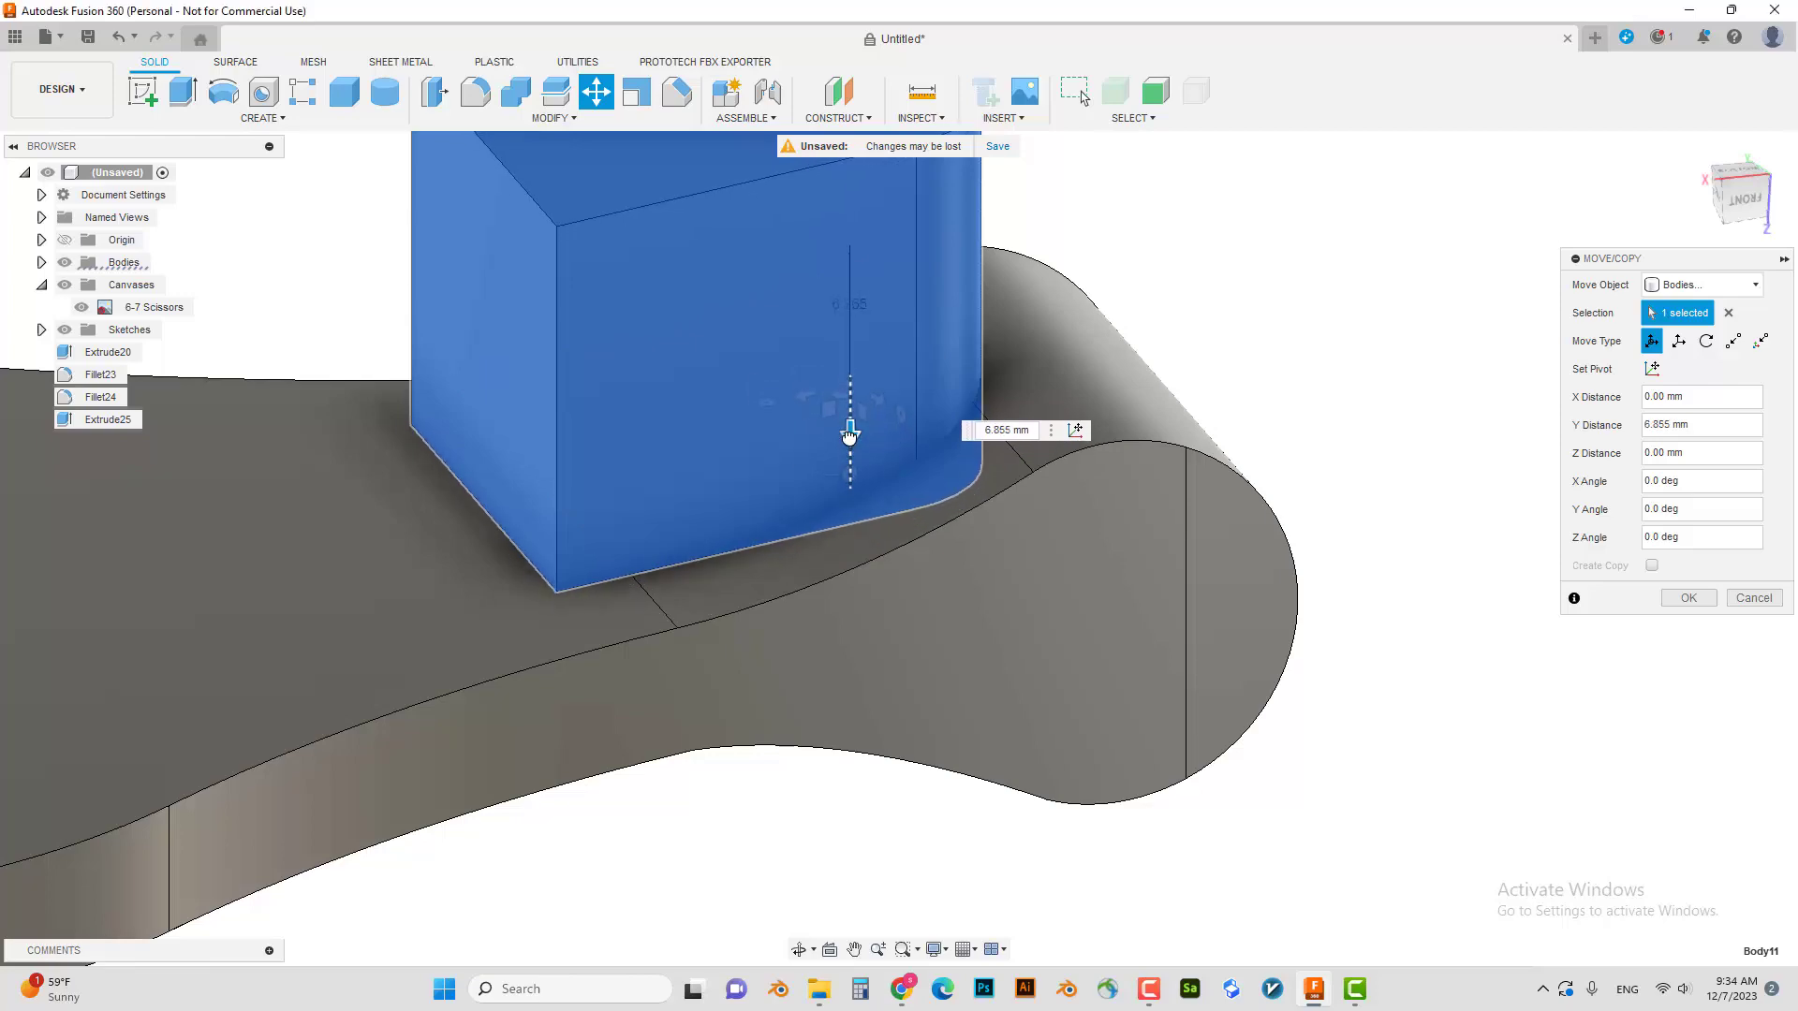
key(Return)
scroll(986, 468, down, 3)
mouse_move(1024, 486)
shift+middle_down()
mouse_move(925, 554)
mouse_move(916, 610)
mouse_move(915, 422)
mouse_move(1550, 273)
shift+middle_up()
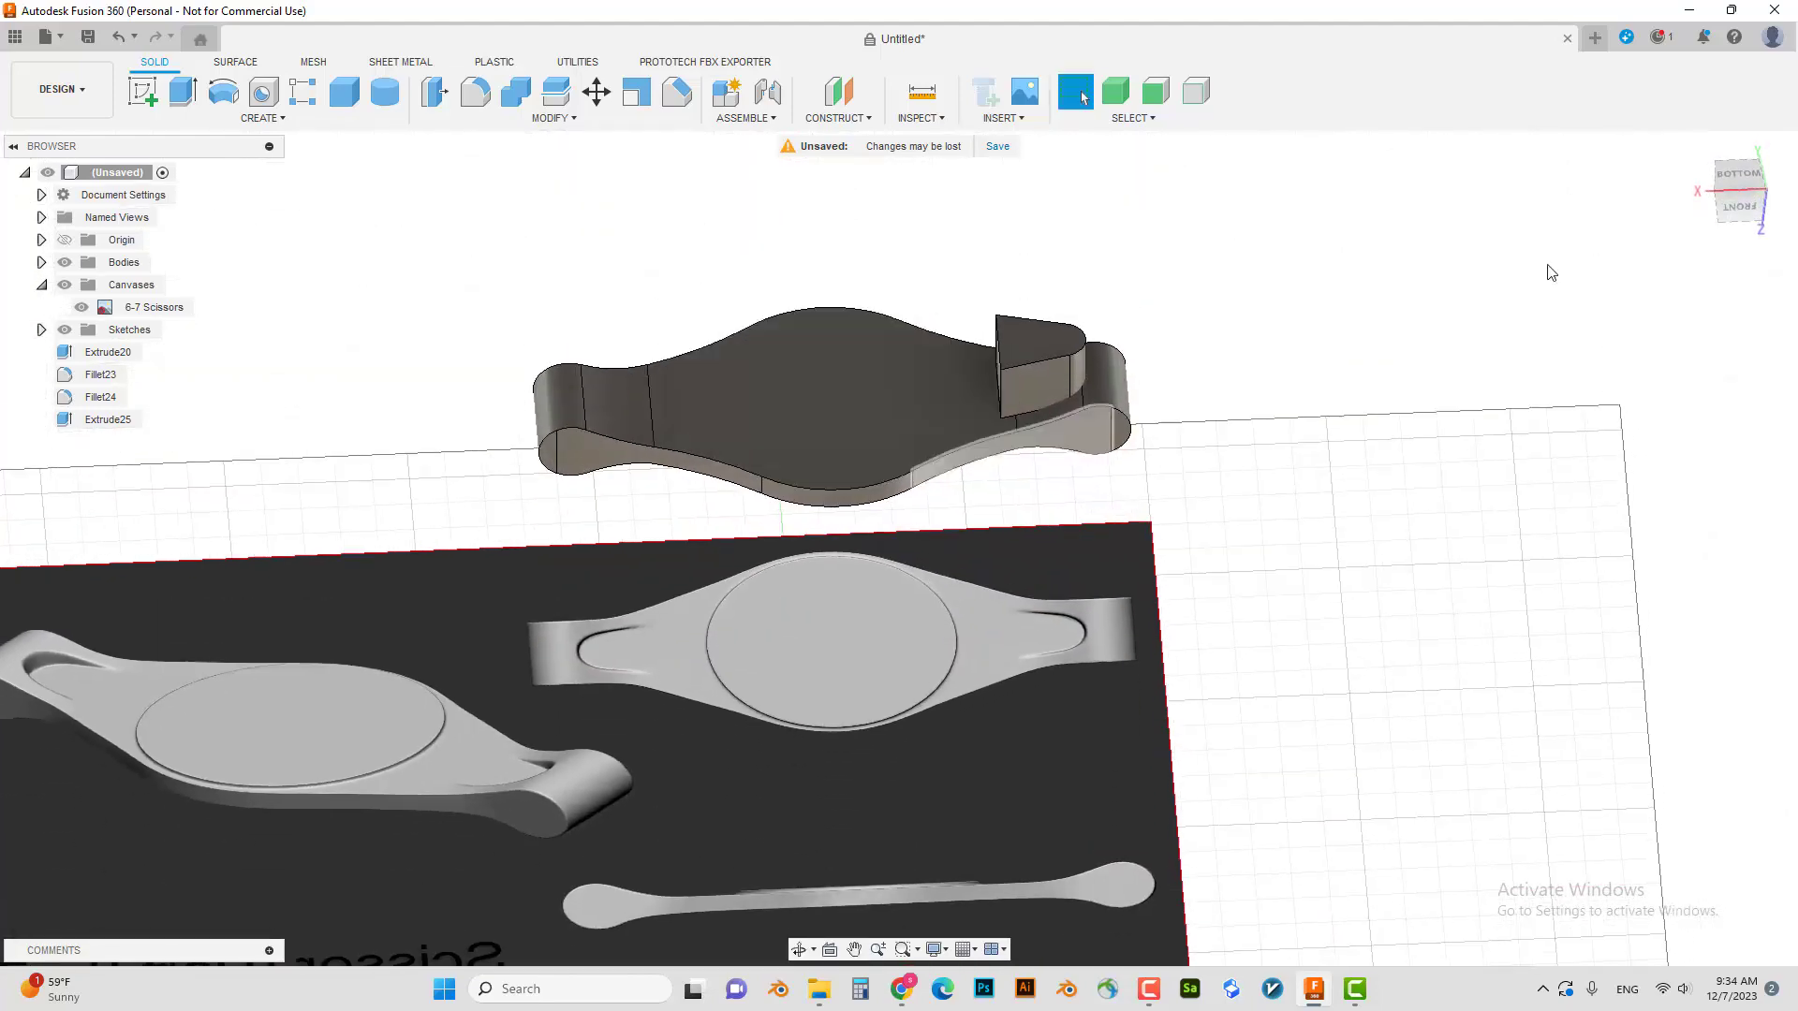
- View the body from below and try a trial move of the wedge, then cancel it
click(1733, 173)
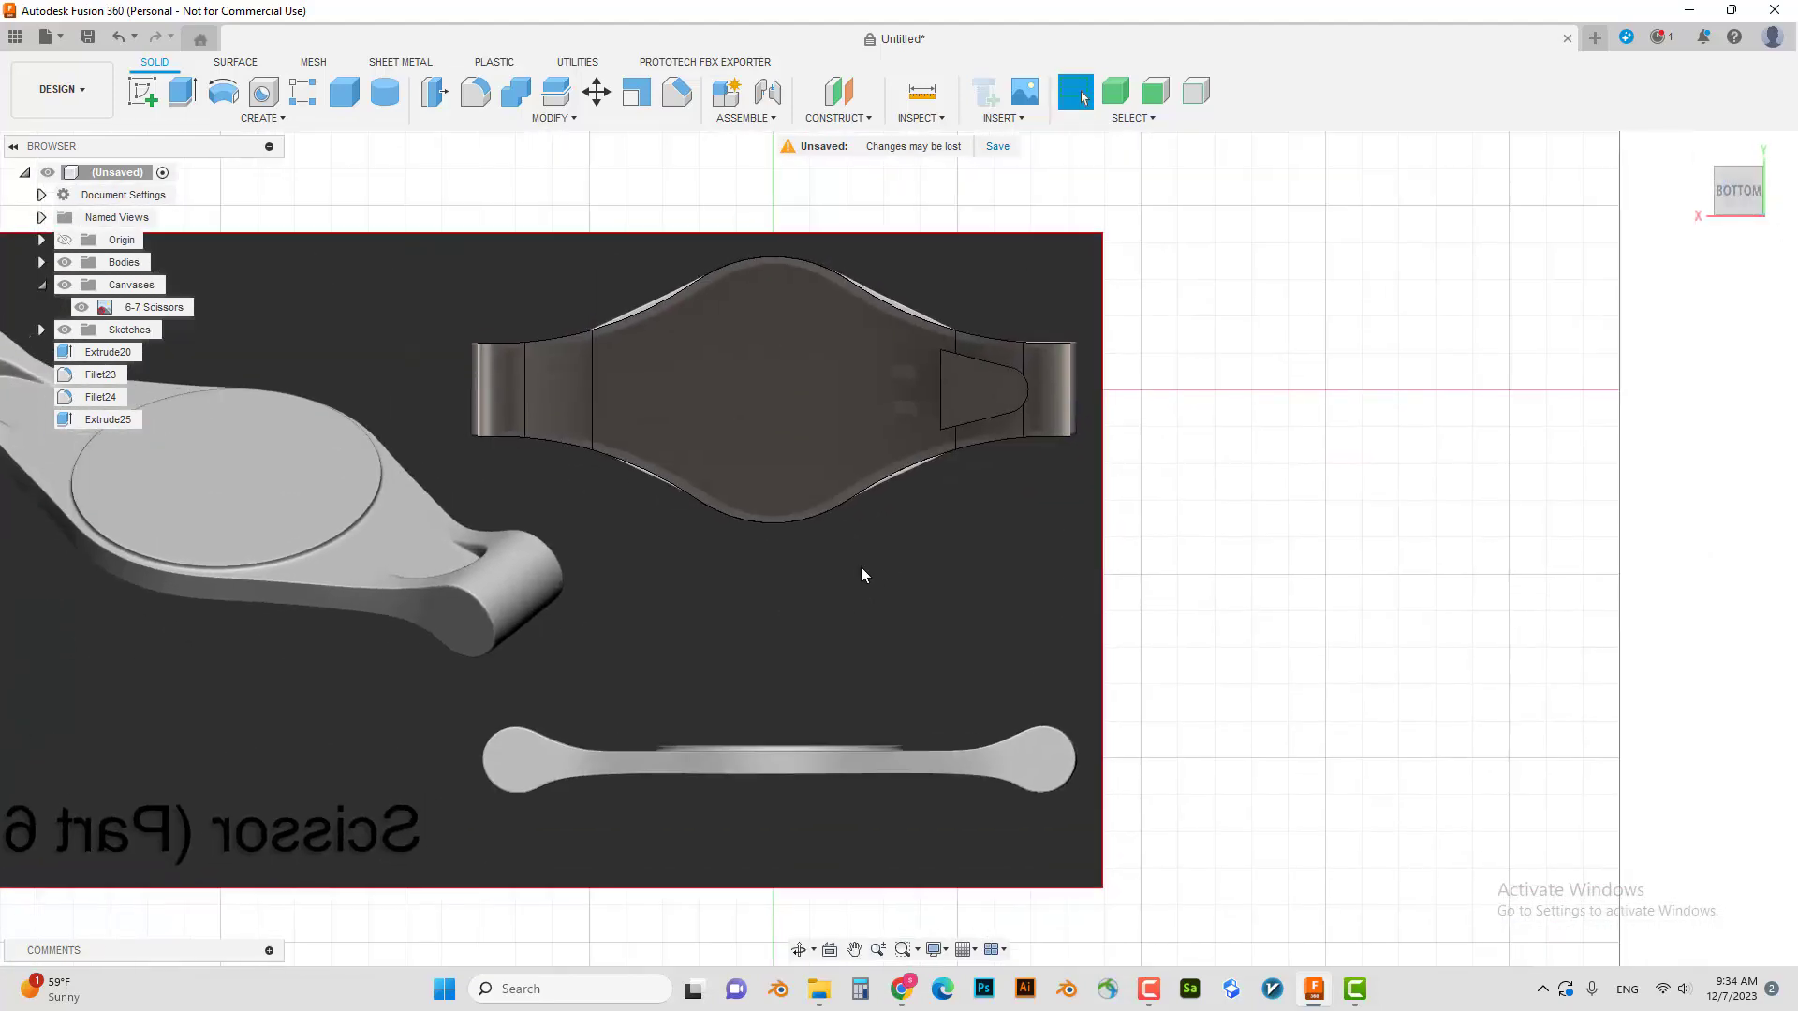
scroll(862, 575, up, 2)
scroll(908, 553, up, 2)
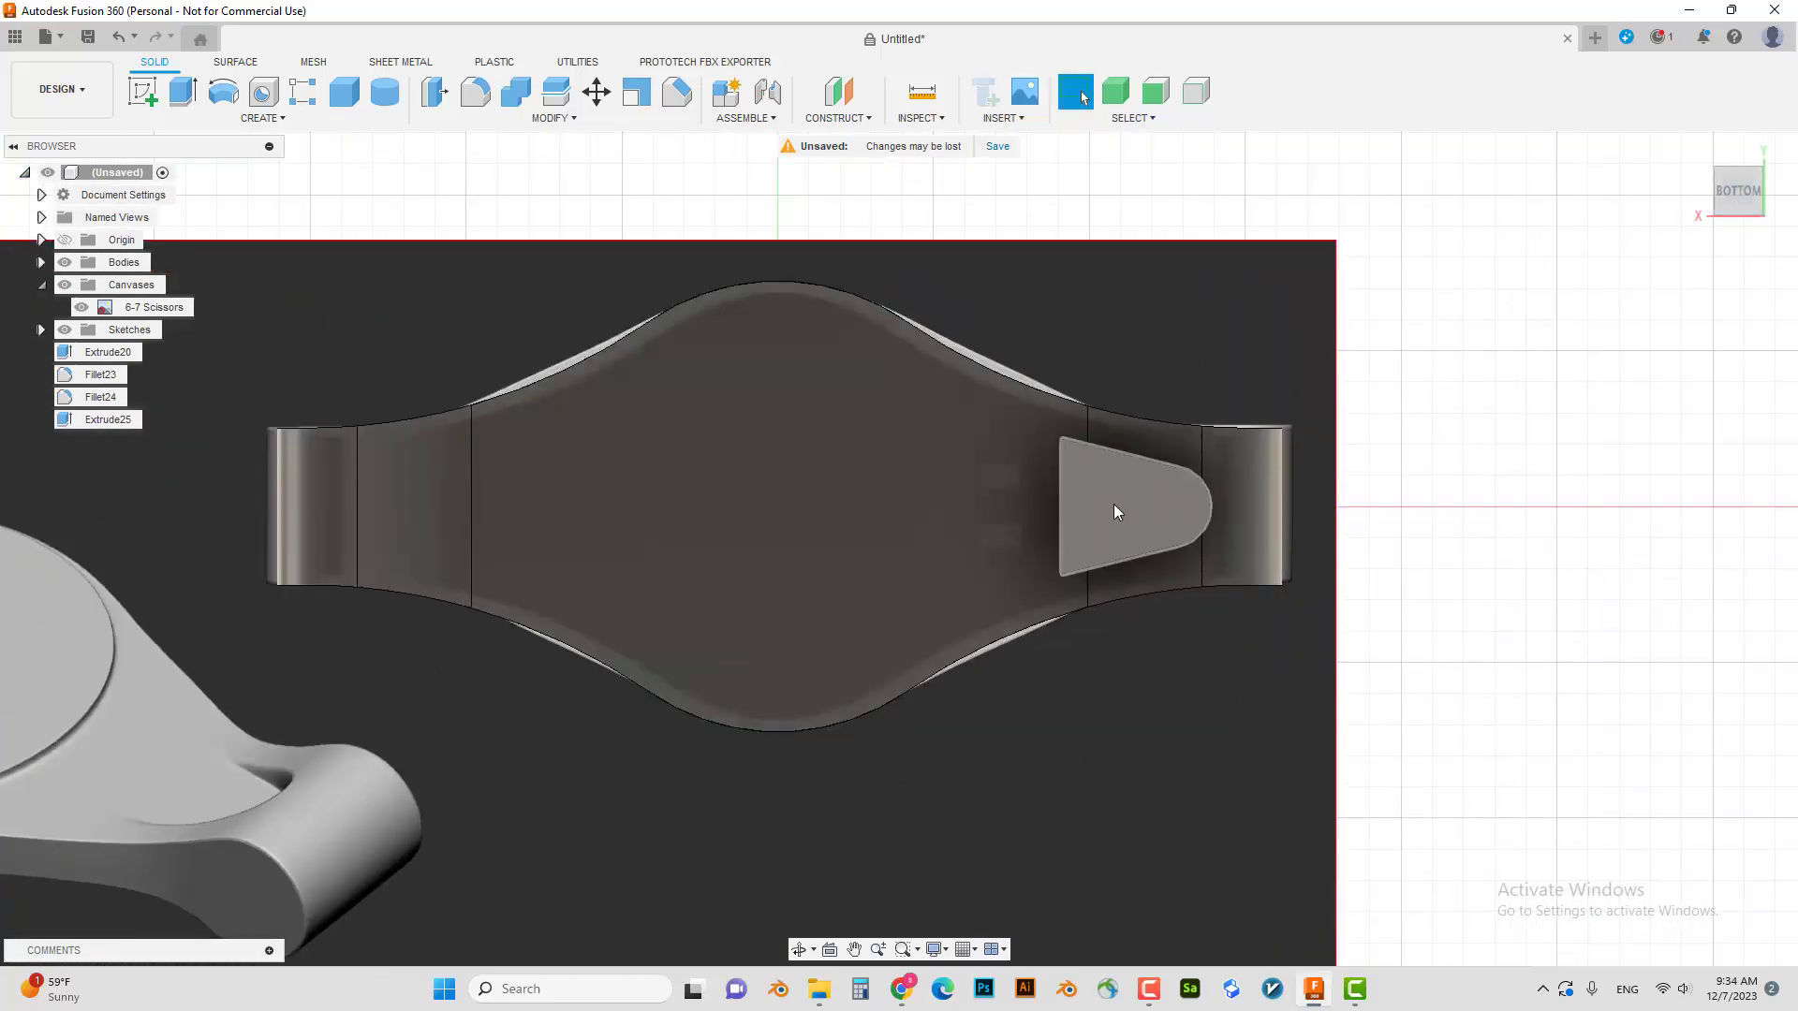
key(m)
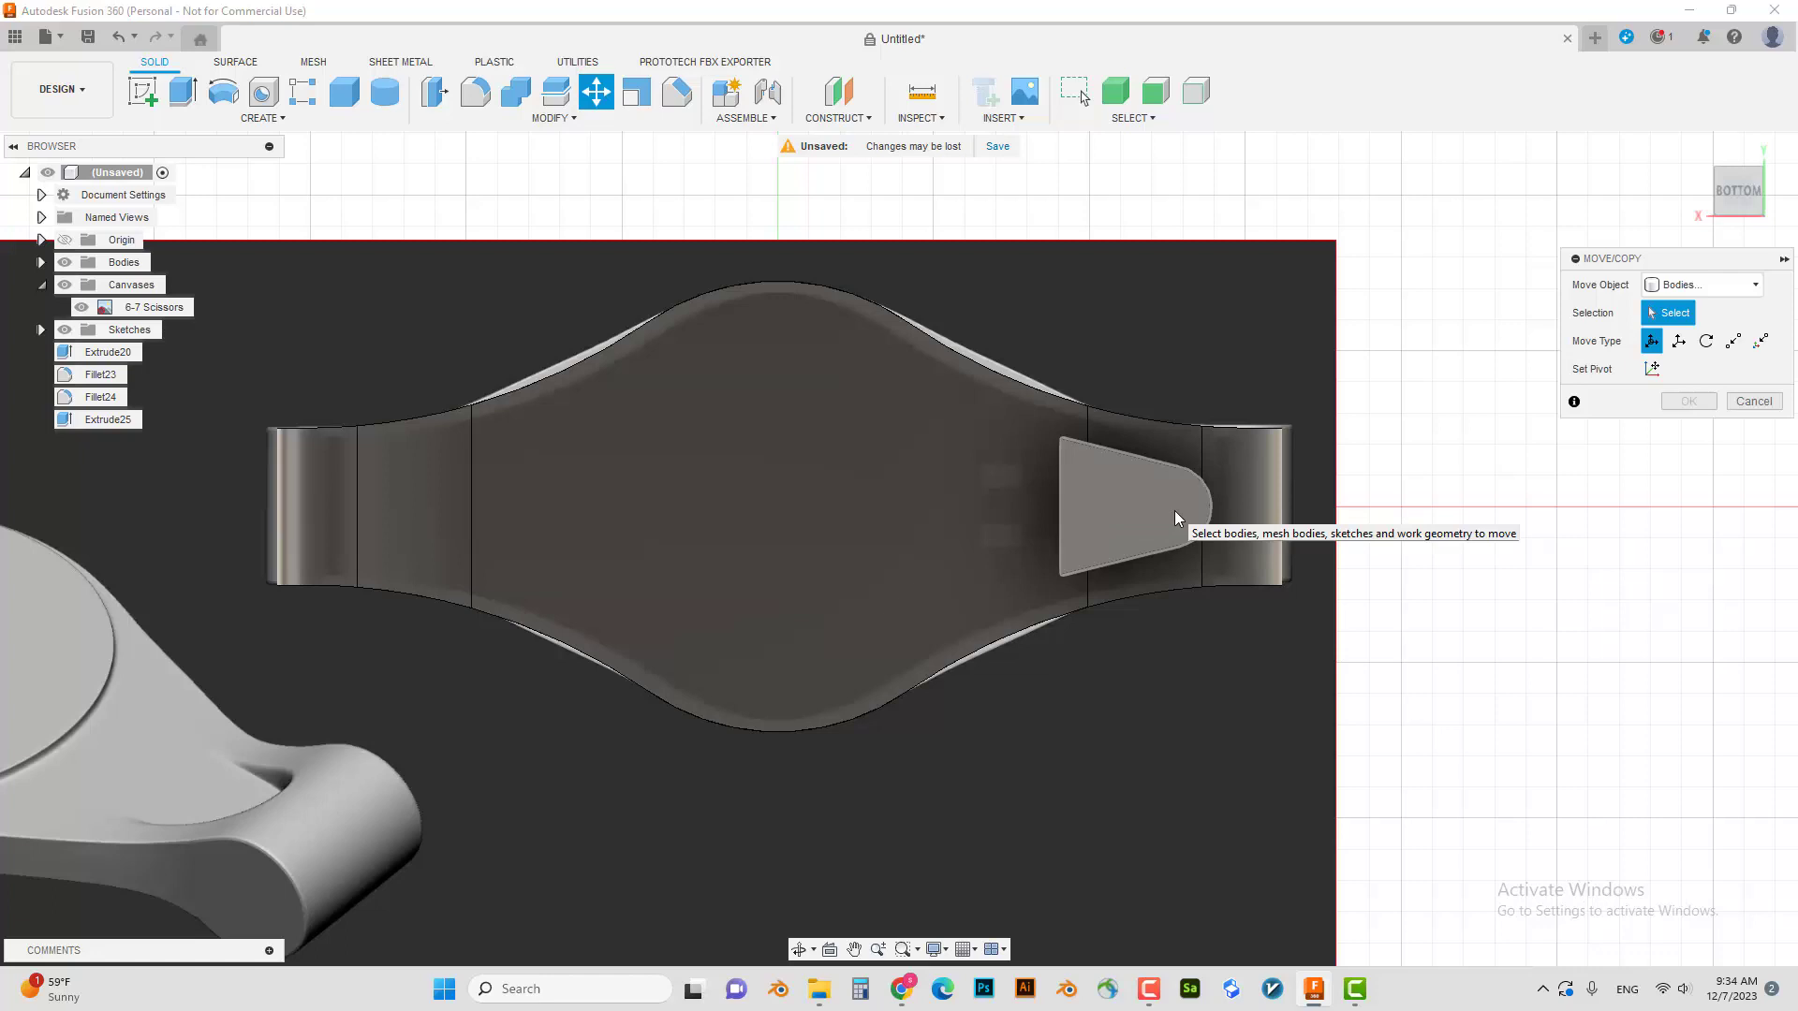
click(1153, 508)
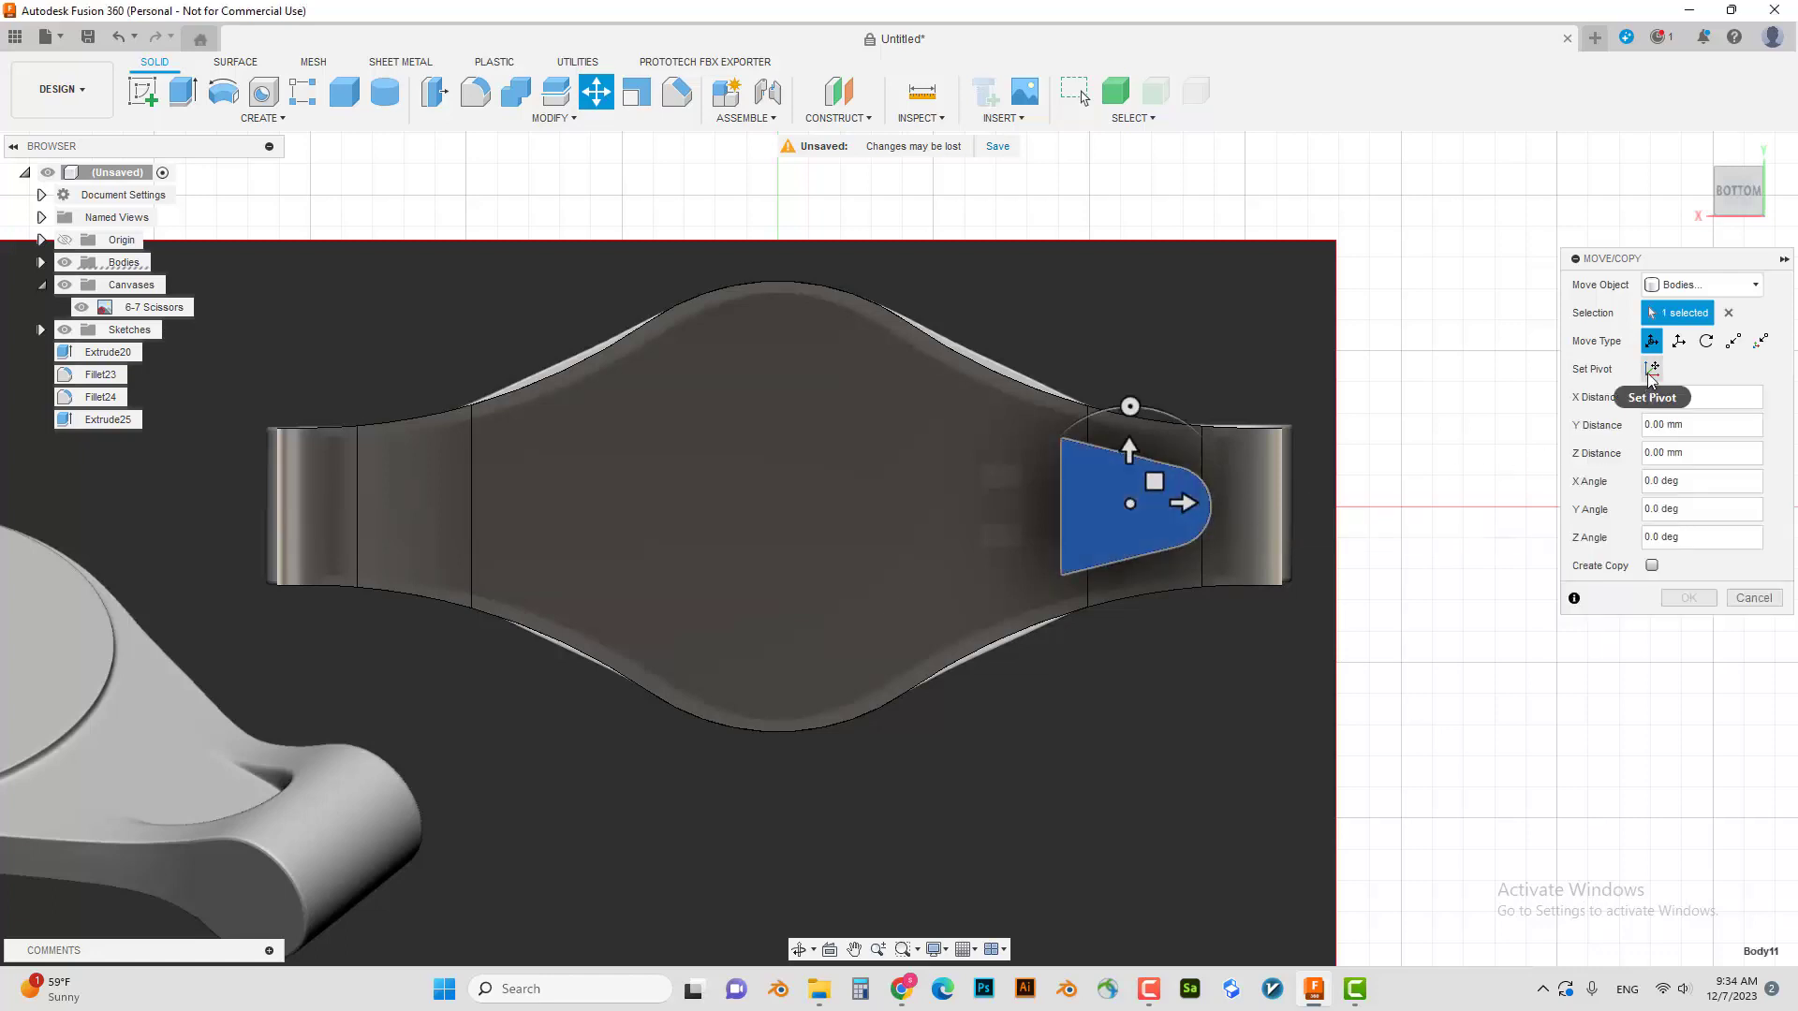
drag(1153, 481, 959, 513)
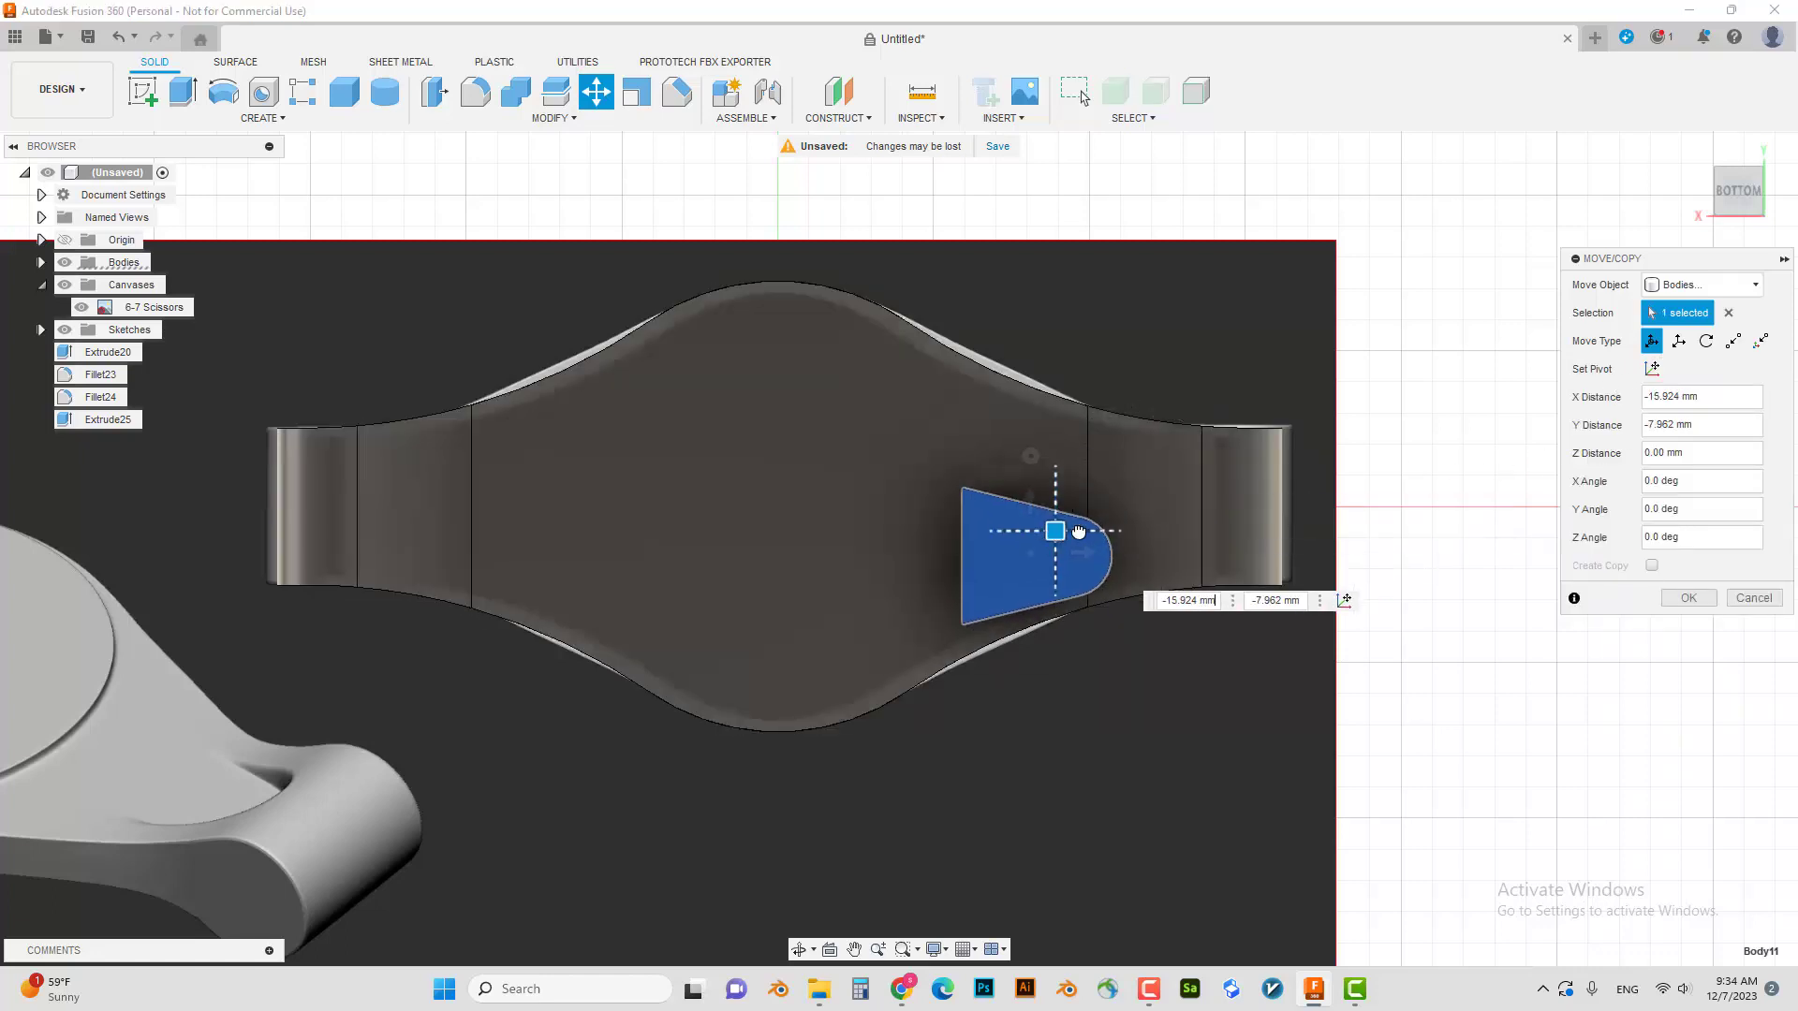
key(Return)
key(Escape)
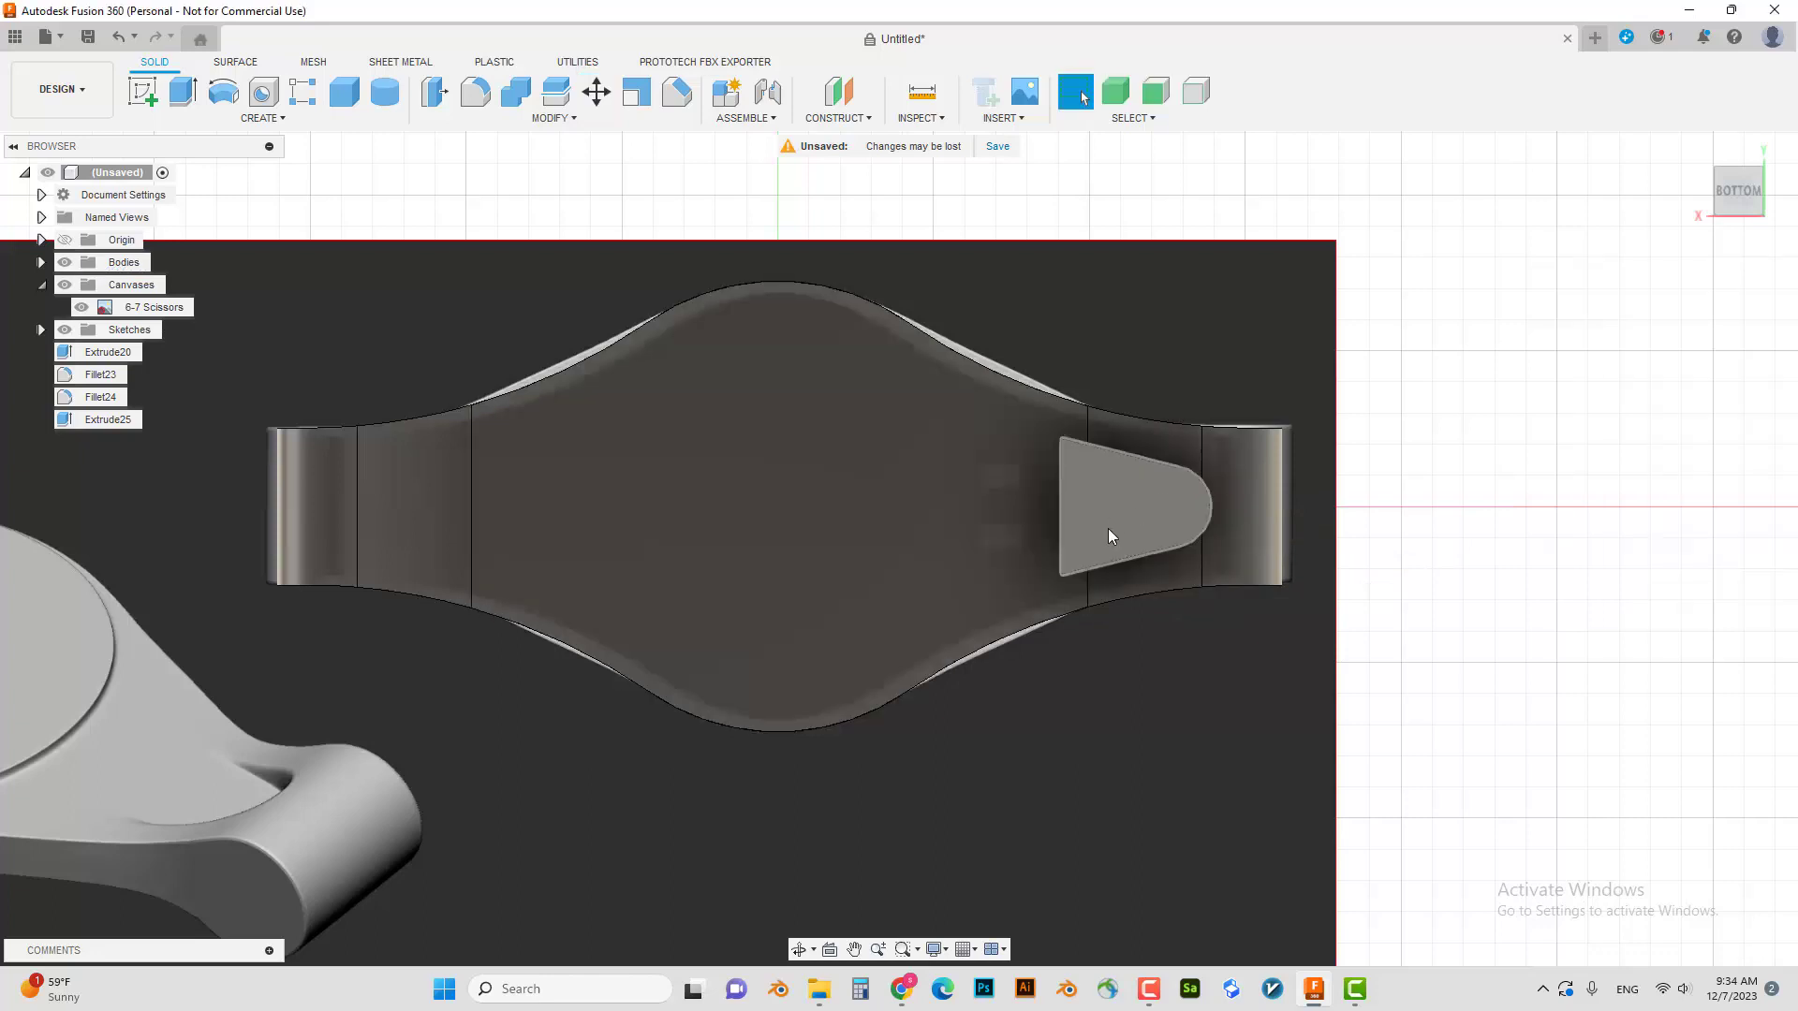
- Copy the wedge block rotated 180° about Z, pivoting on the arm's centre
click(1146, 518)
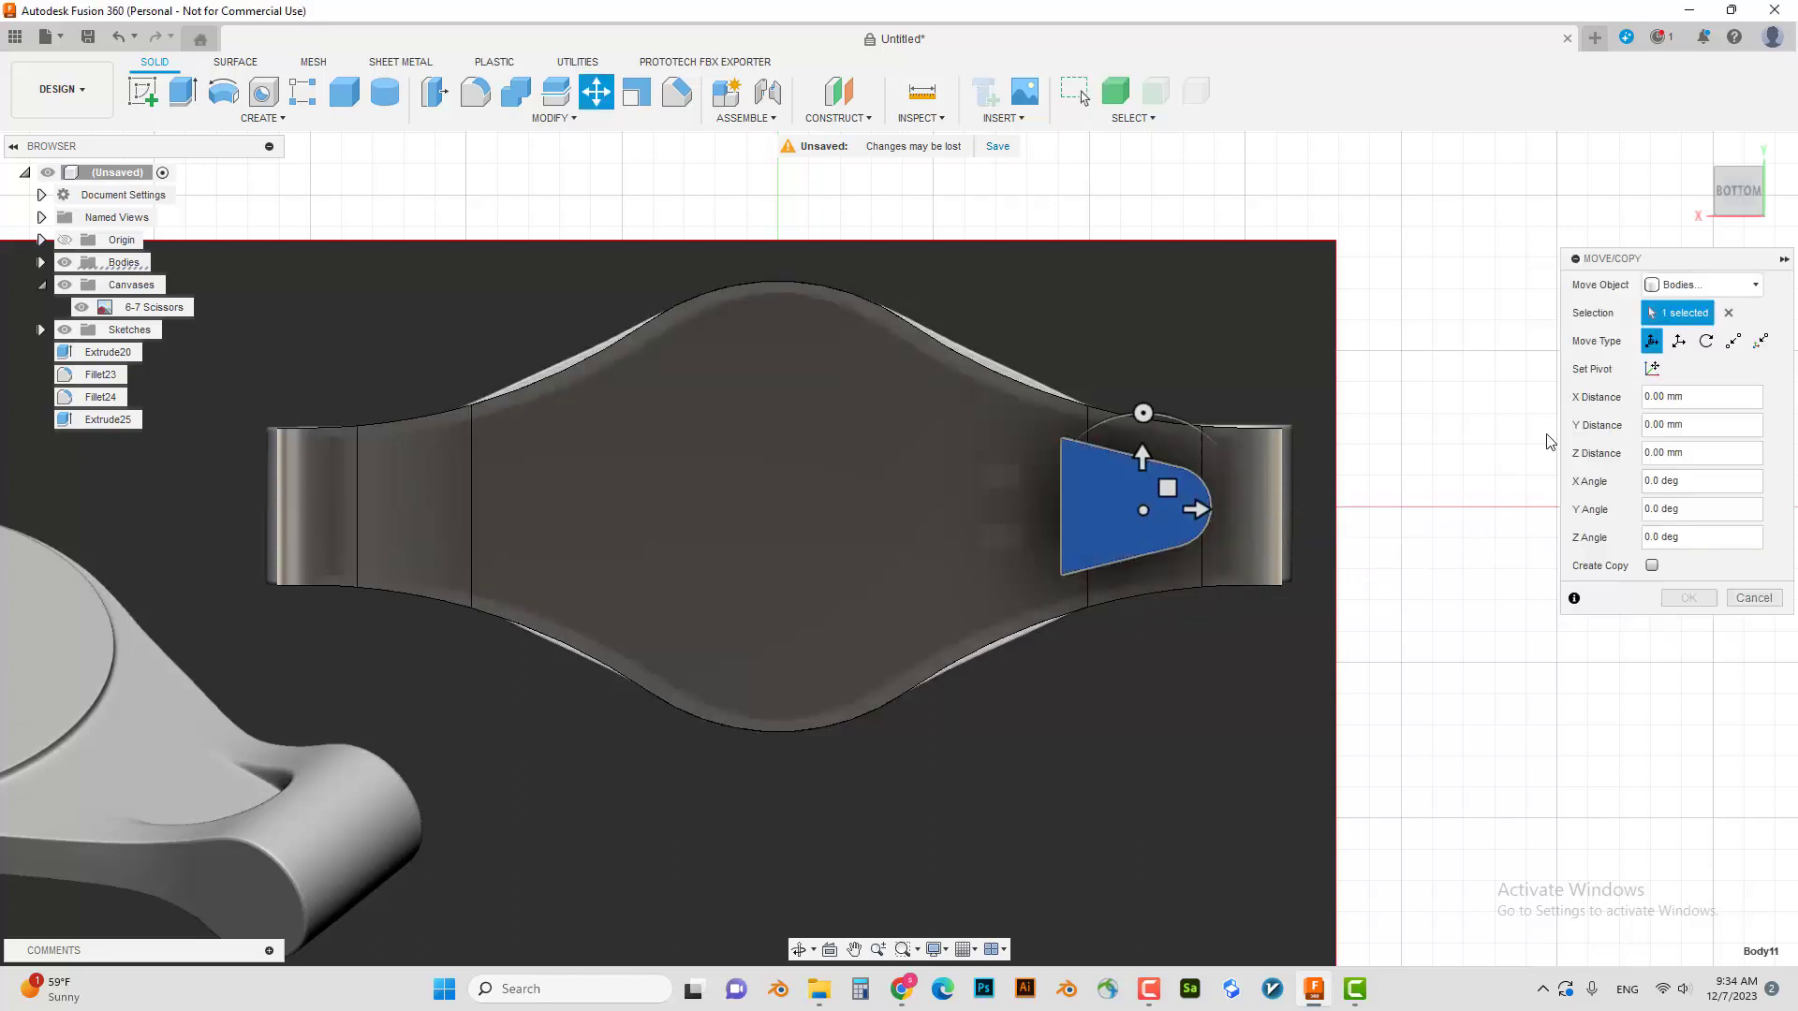
click(1651, 368)
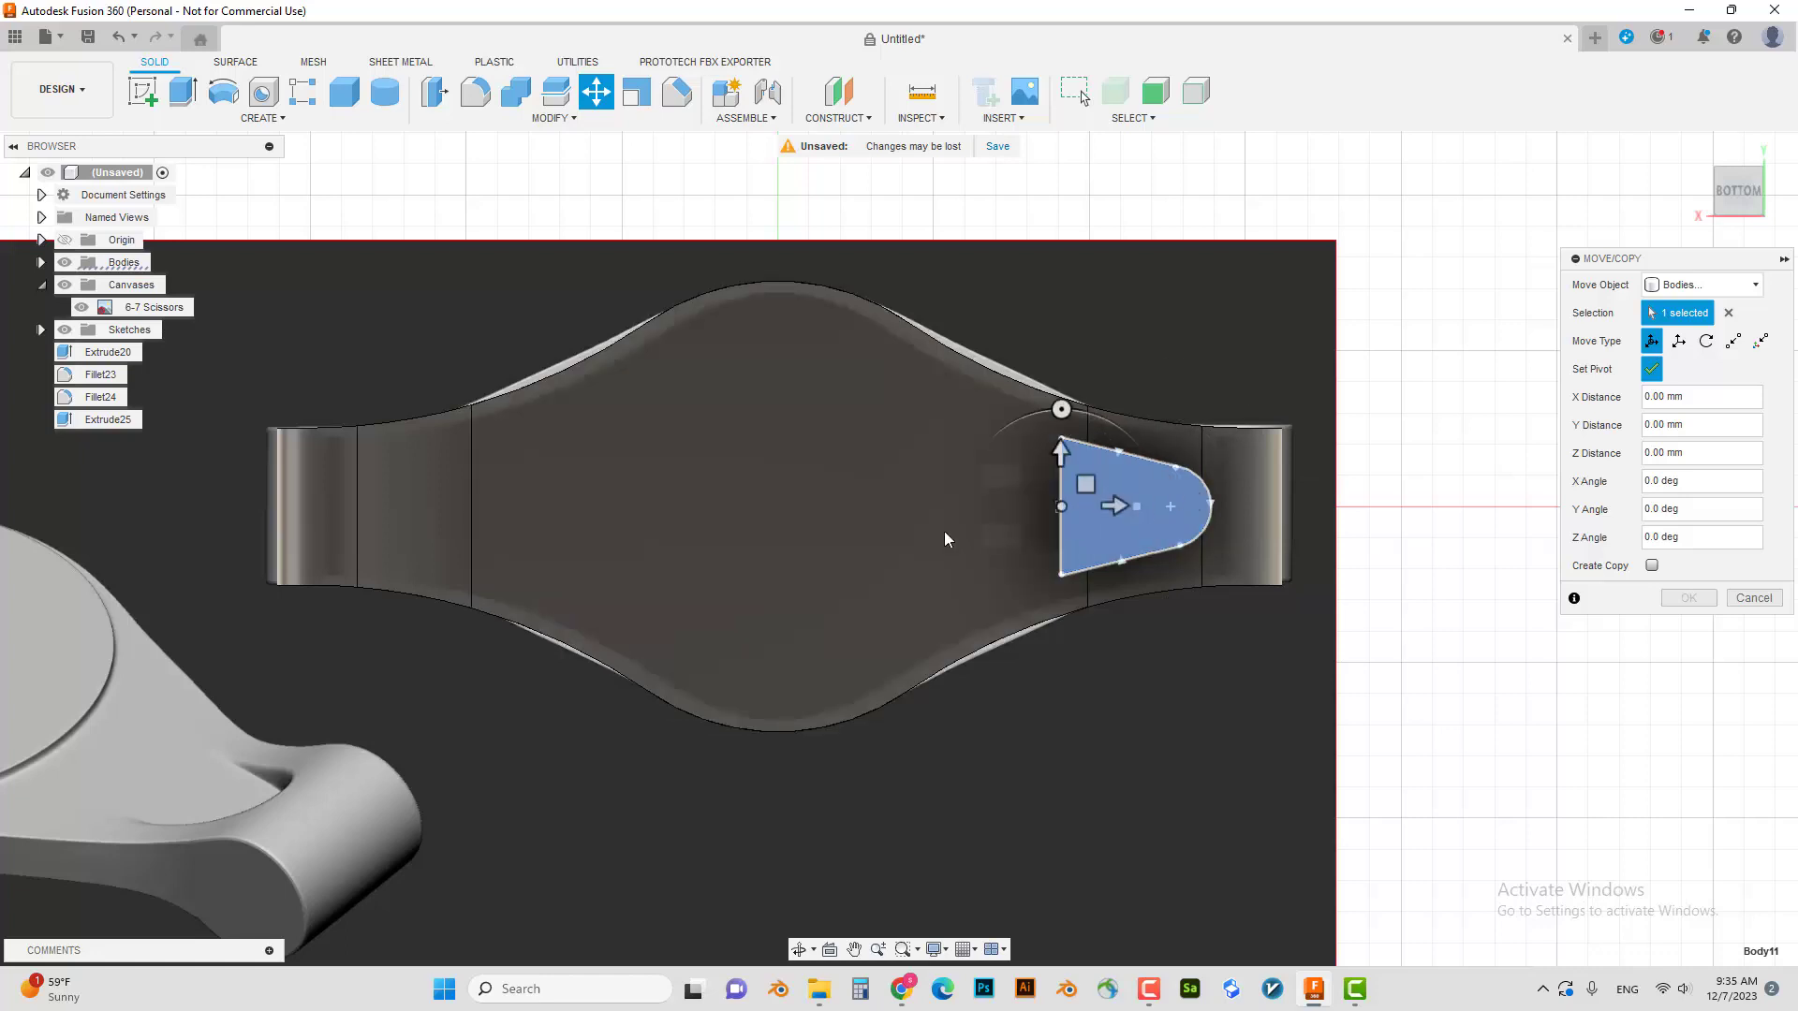
click(775, 508)
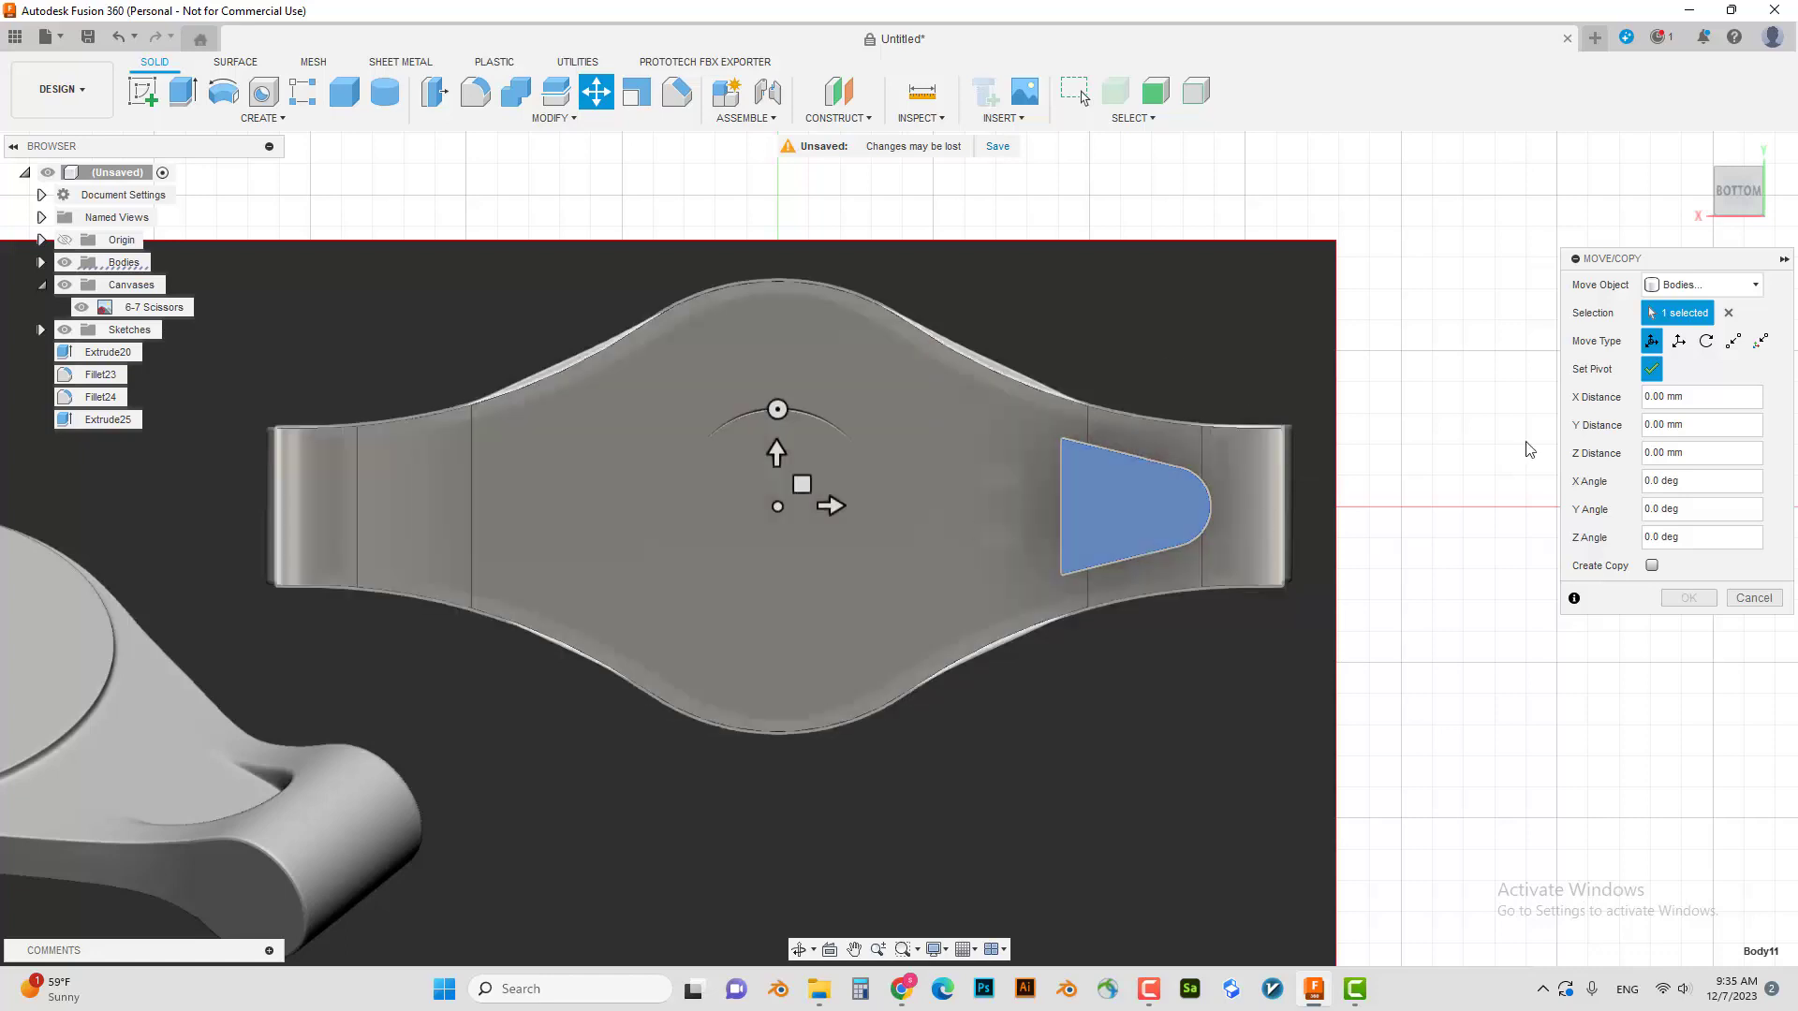
click(1651, 372)
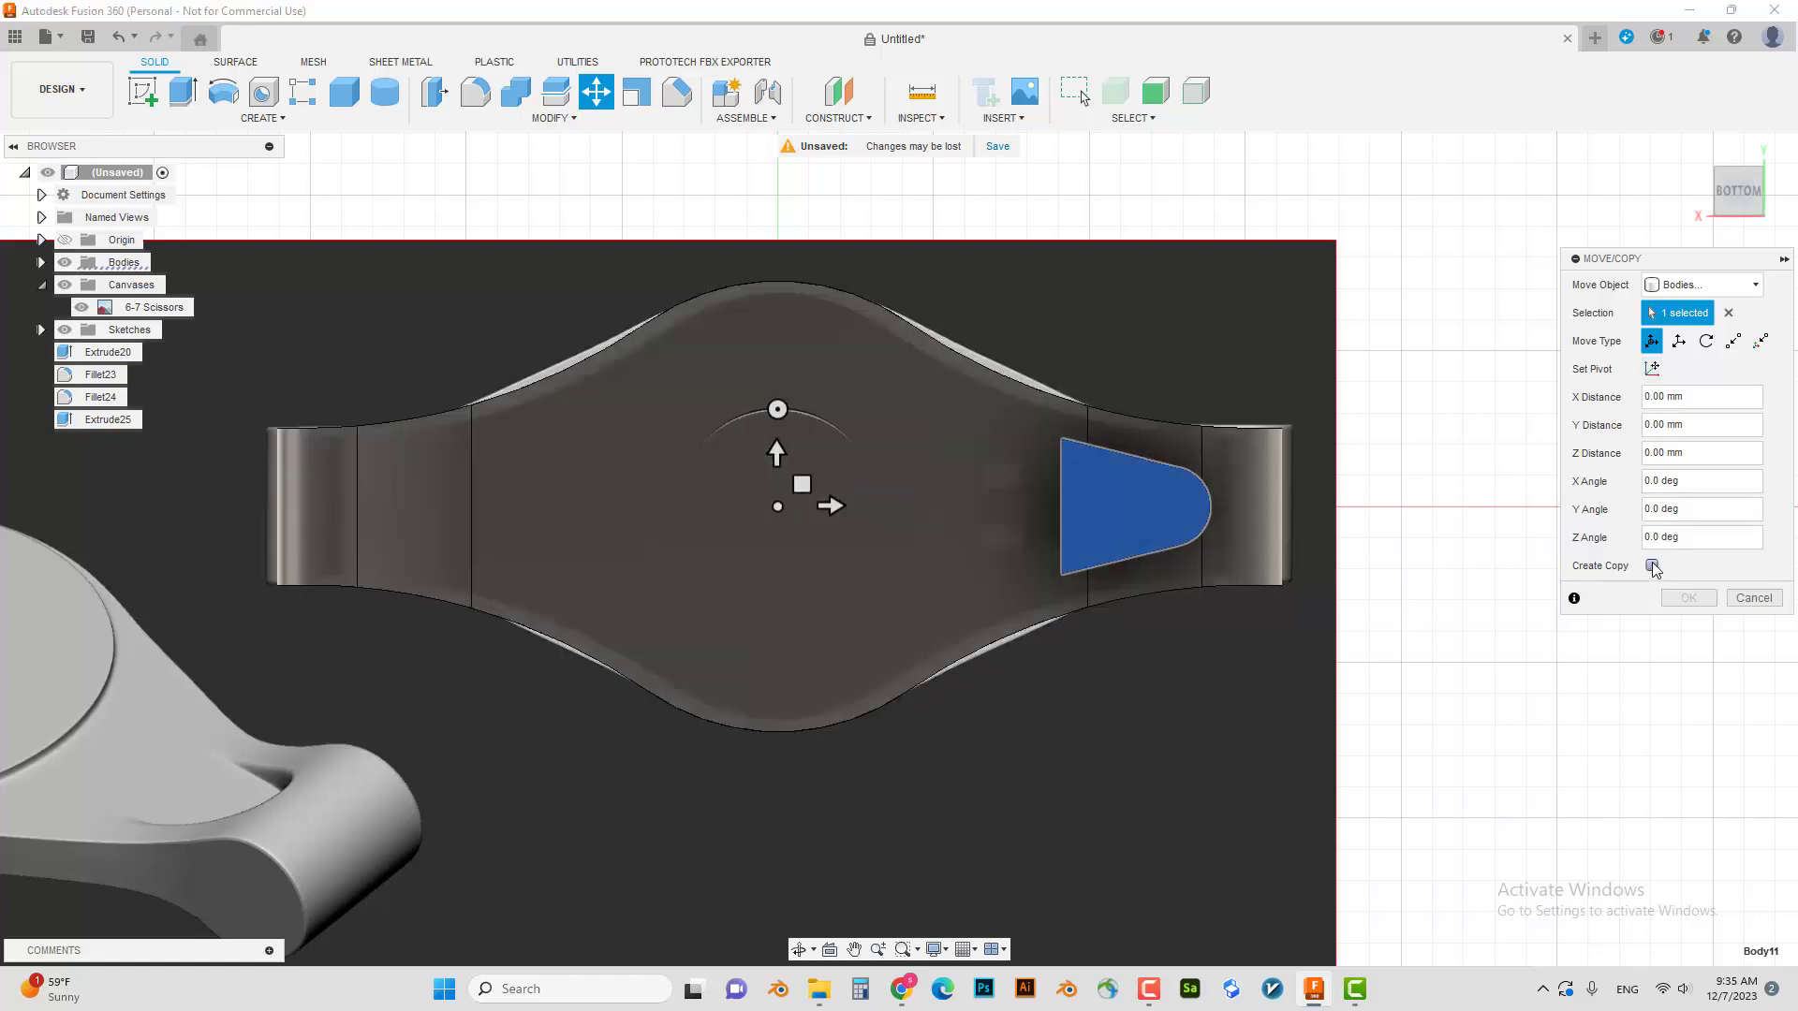
drag(778, 405, 778, 681)
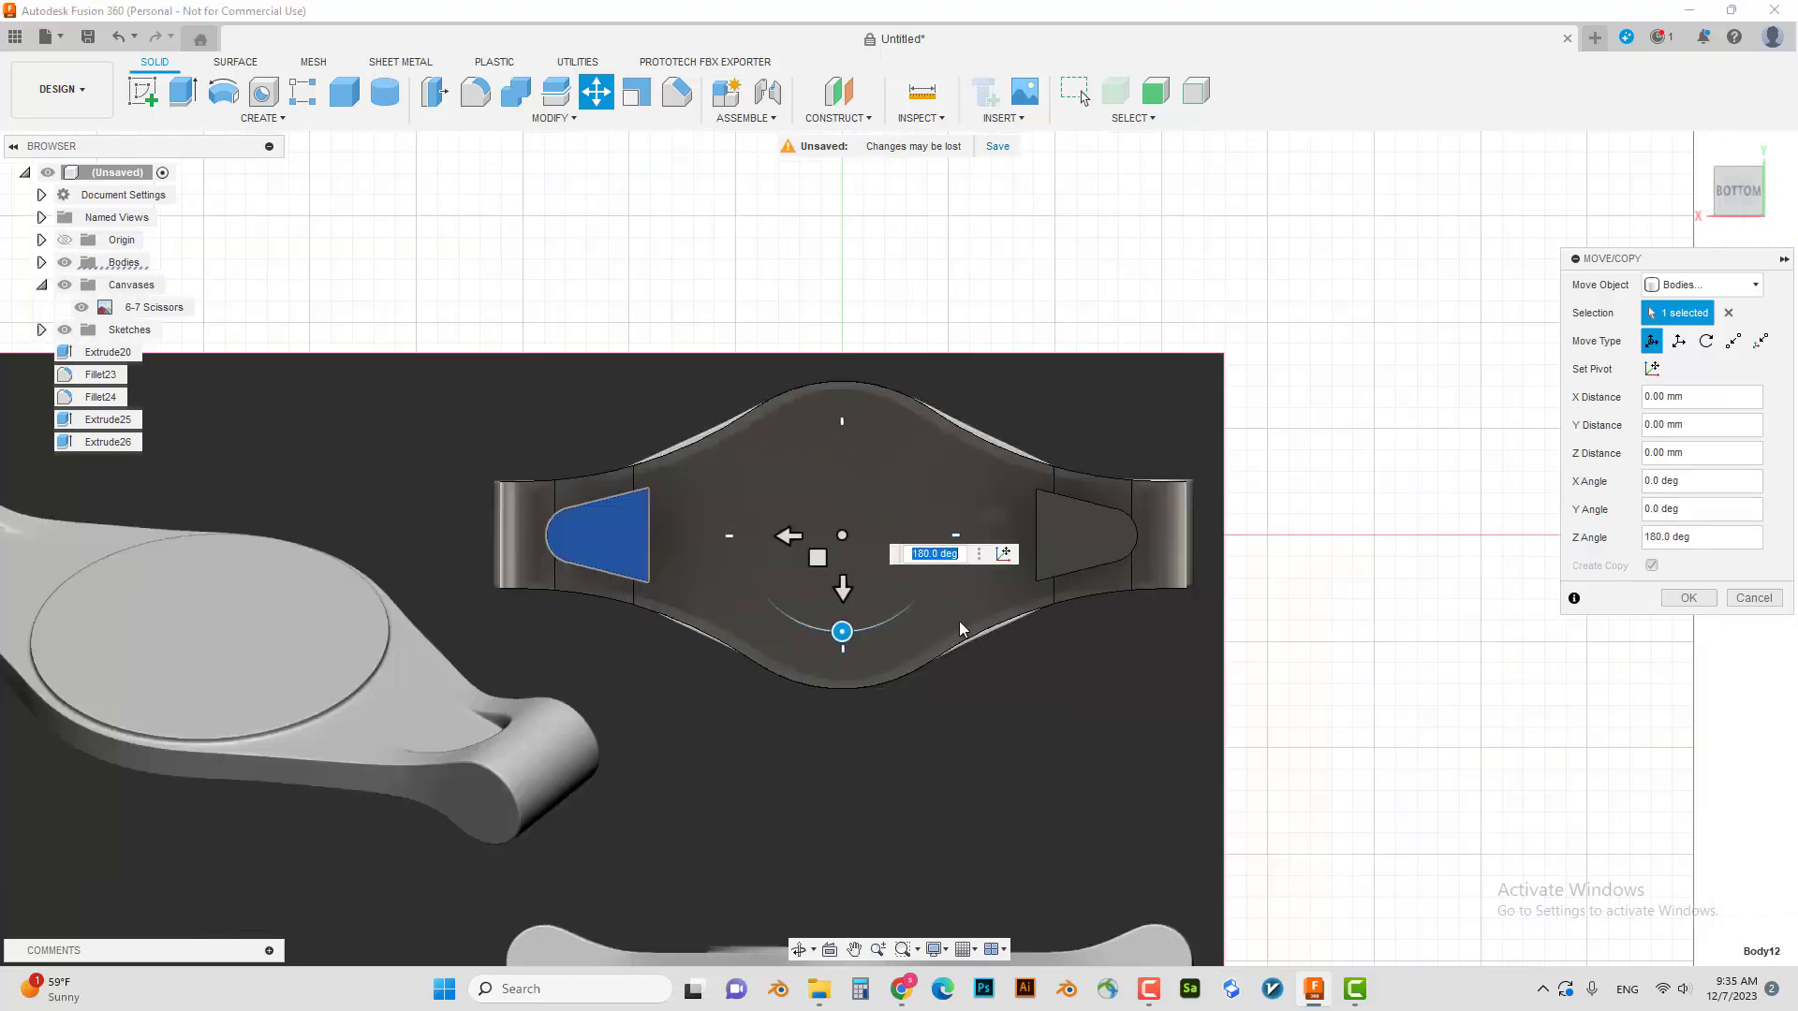
shift+middle_drag(963, 622, 1752, 573)
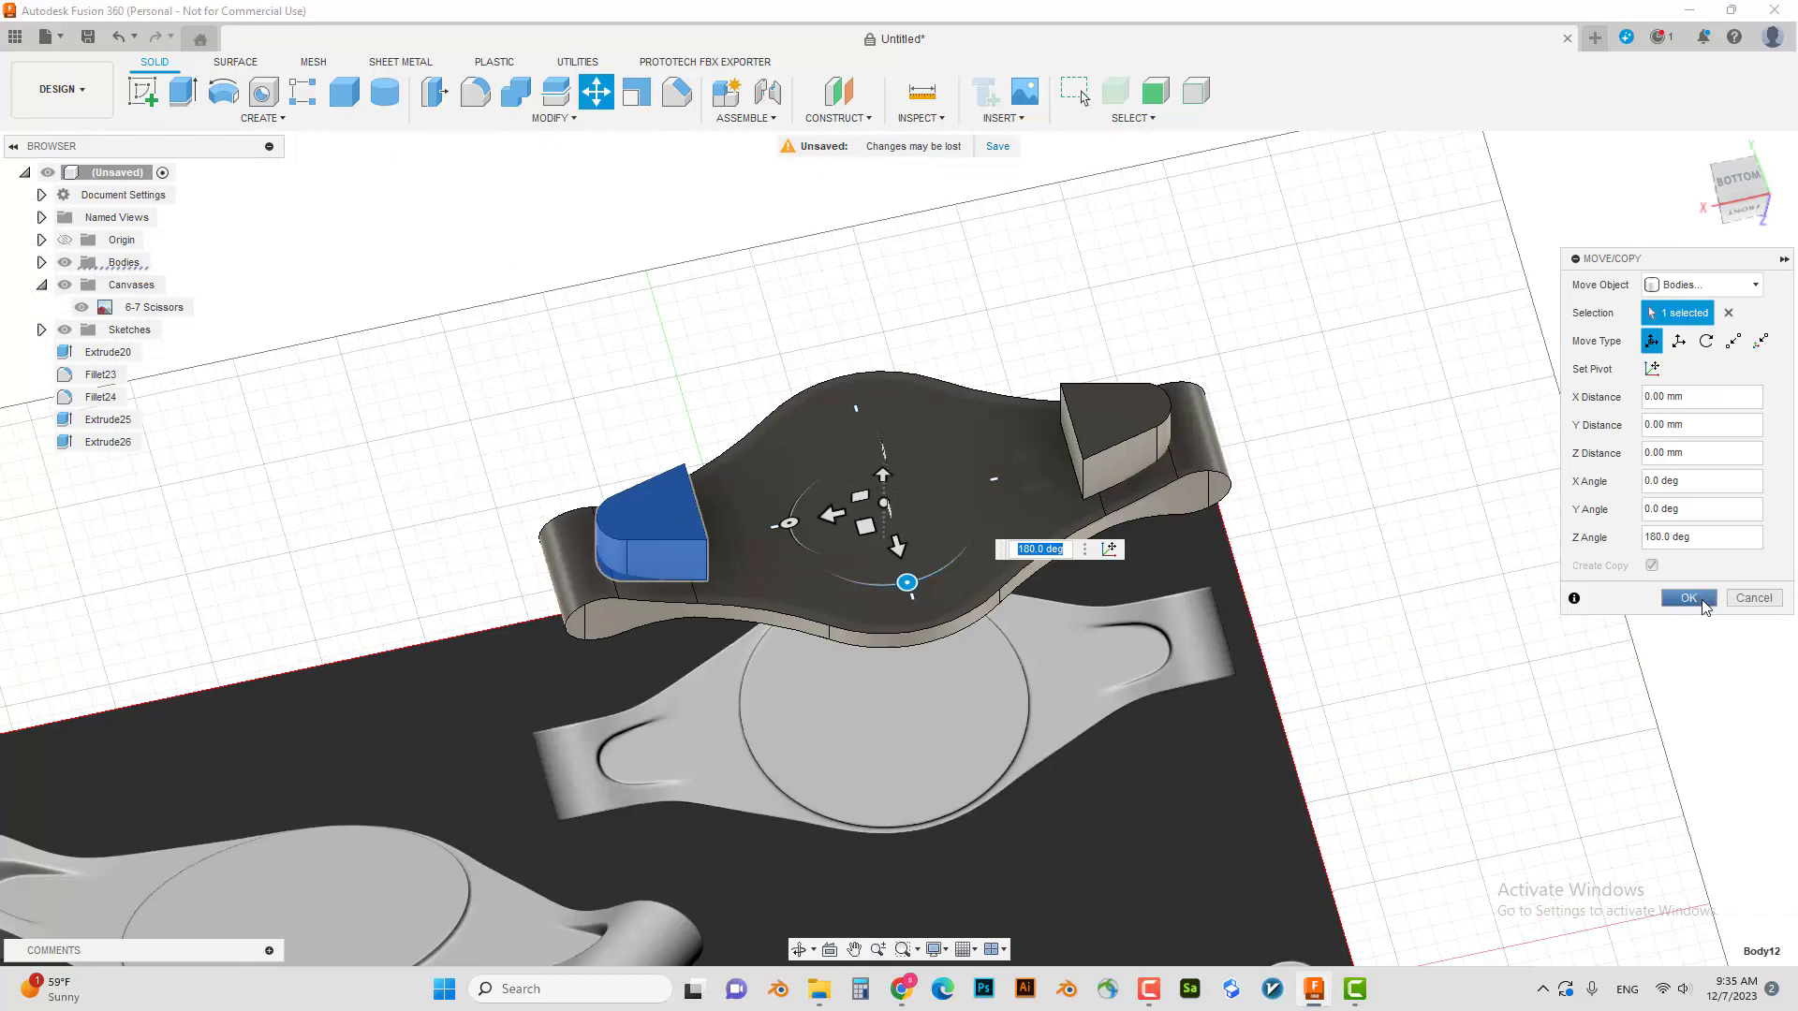
click(1703, 604)
- Combine-cut both wedge blocks from the arm body
shift+middle_drag(860, 693, 1000, 733)
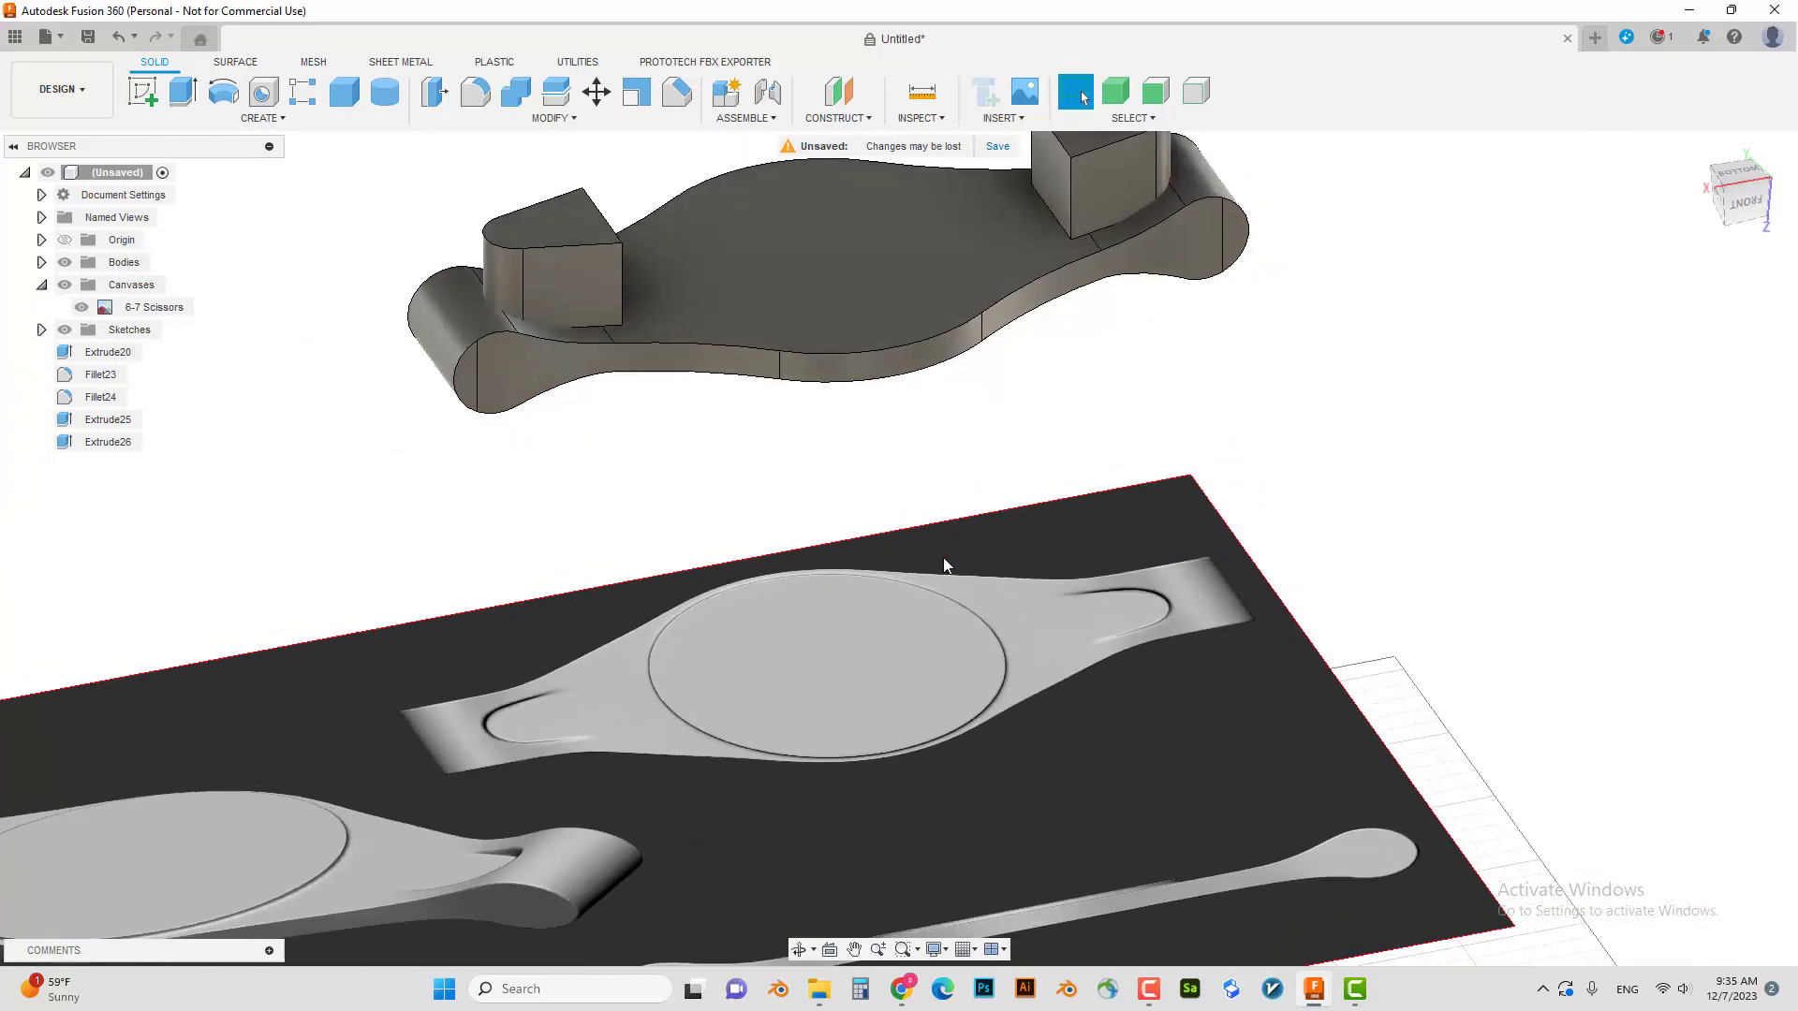
click(515, 90)
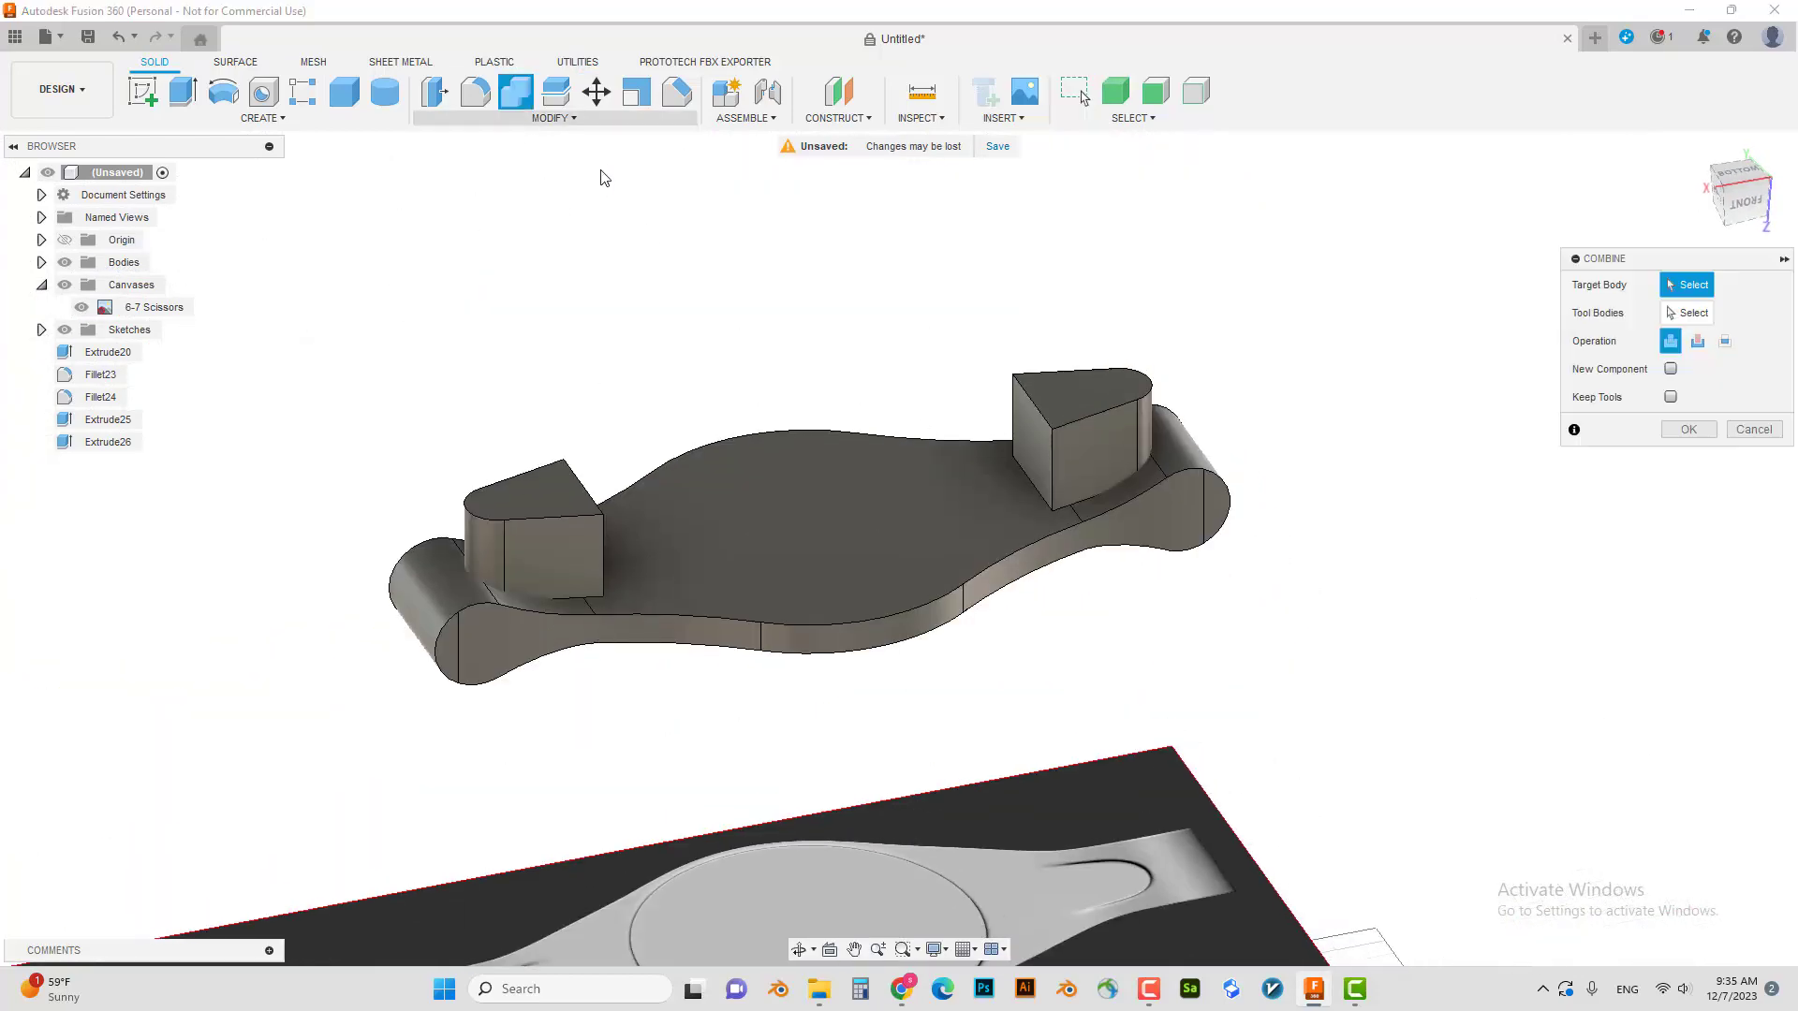
click(931, 550)
click(1697, 342)
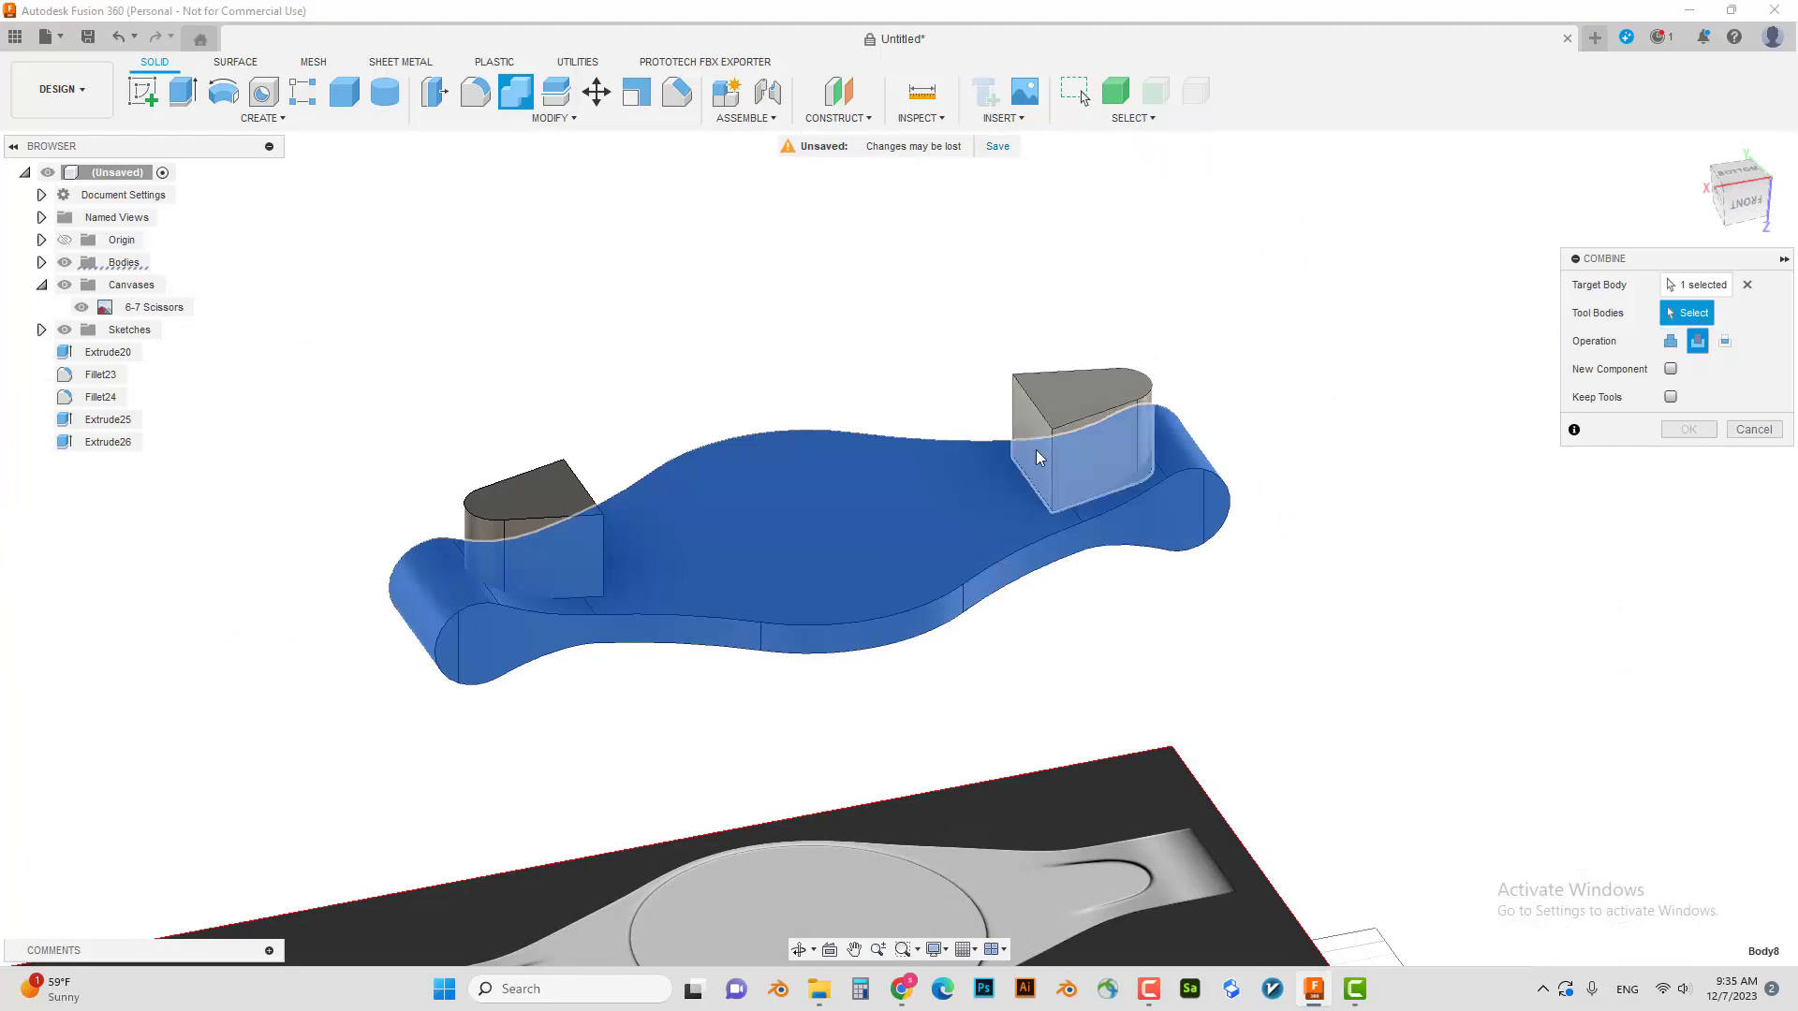
click(1035, 448)
click(536, 535)
key(Return)
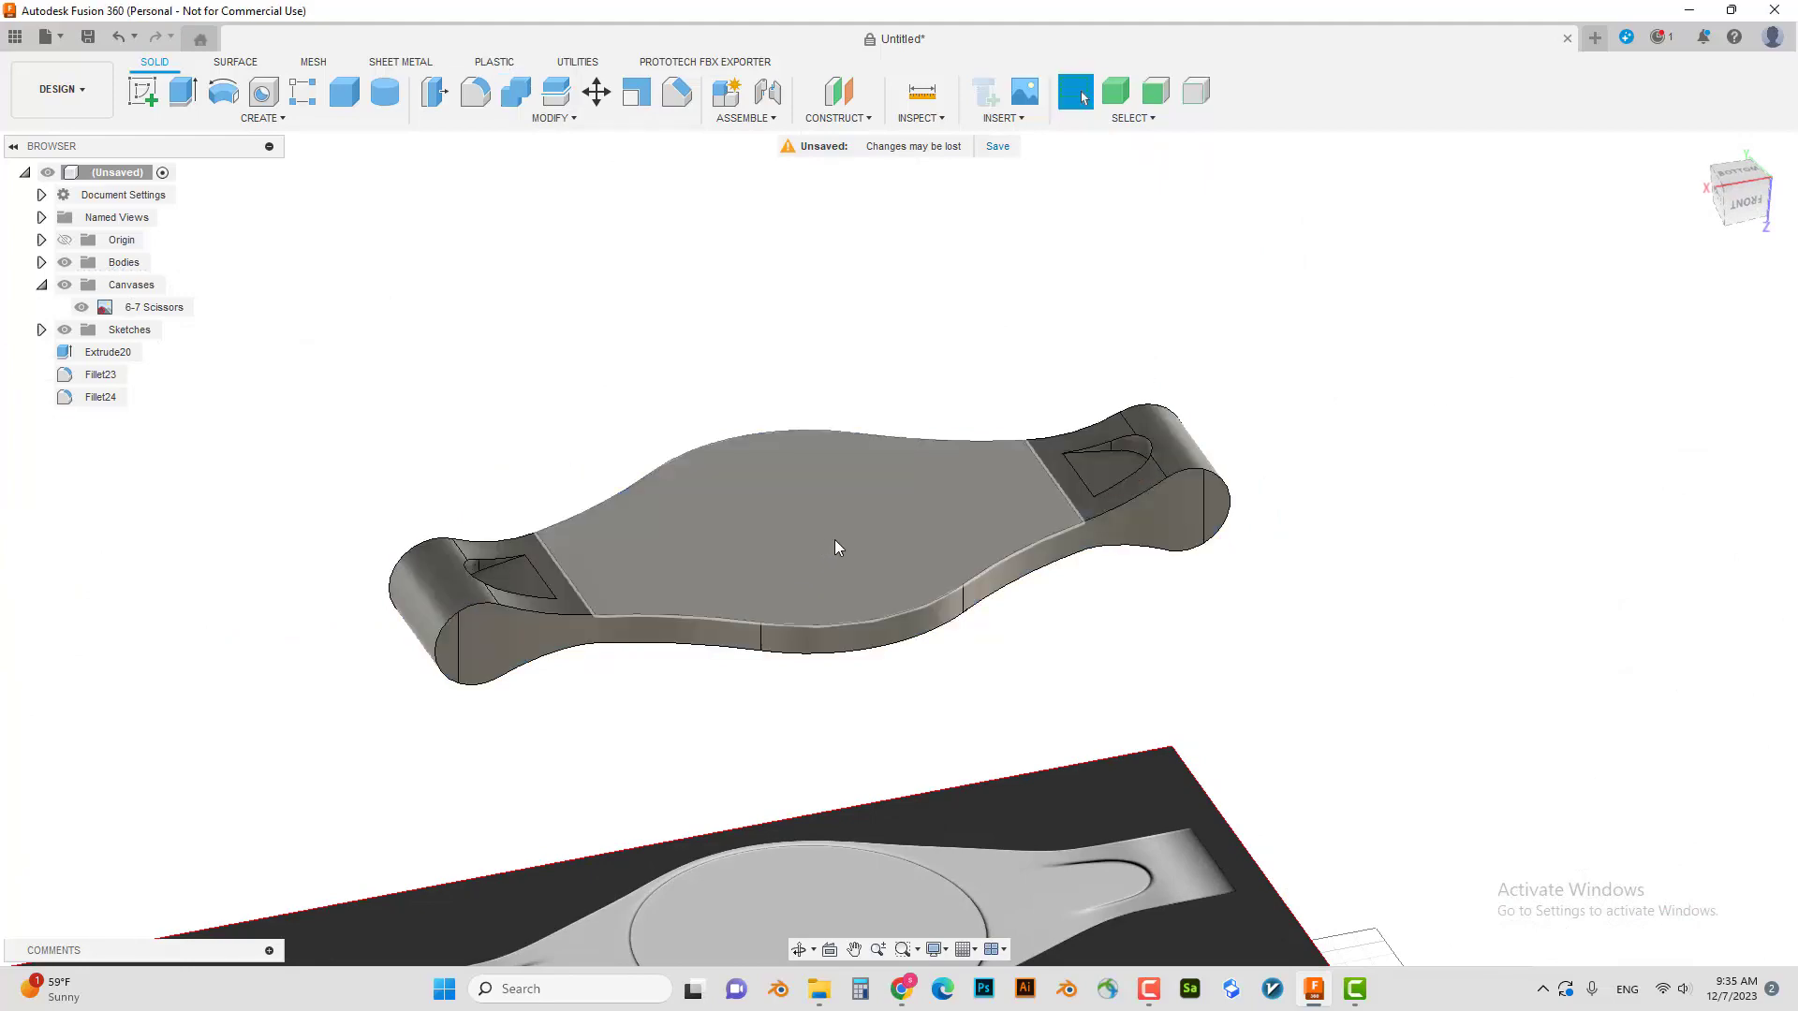
- Orbit and zoom to inspect the new wedge pockets, ending in the bottom view
shift+middle_drag(835, 542, 907, 590)
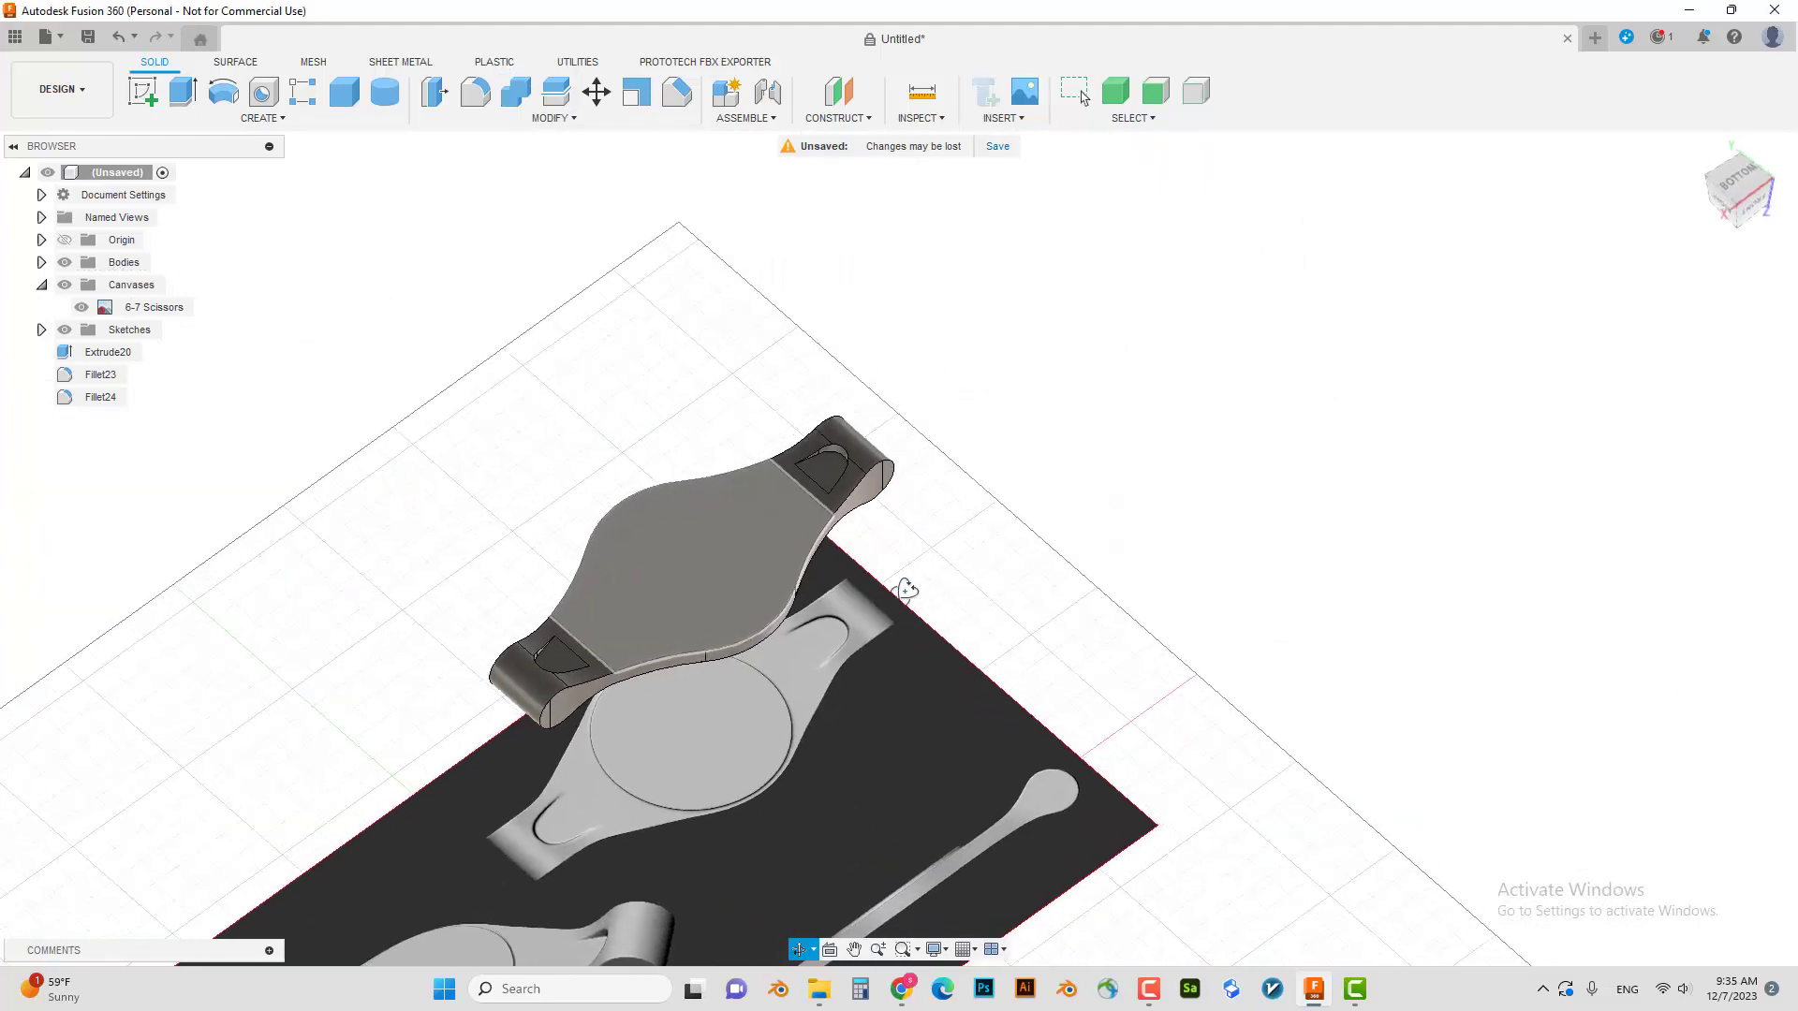
scroll(810, 448, up, 5)
scroll(824, 471, up, 5)
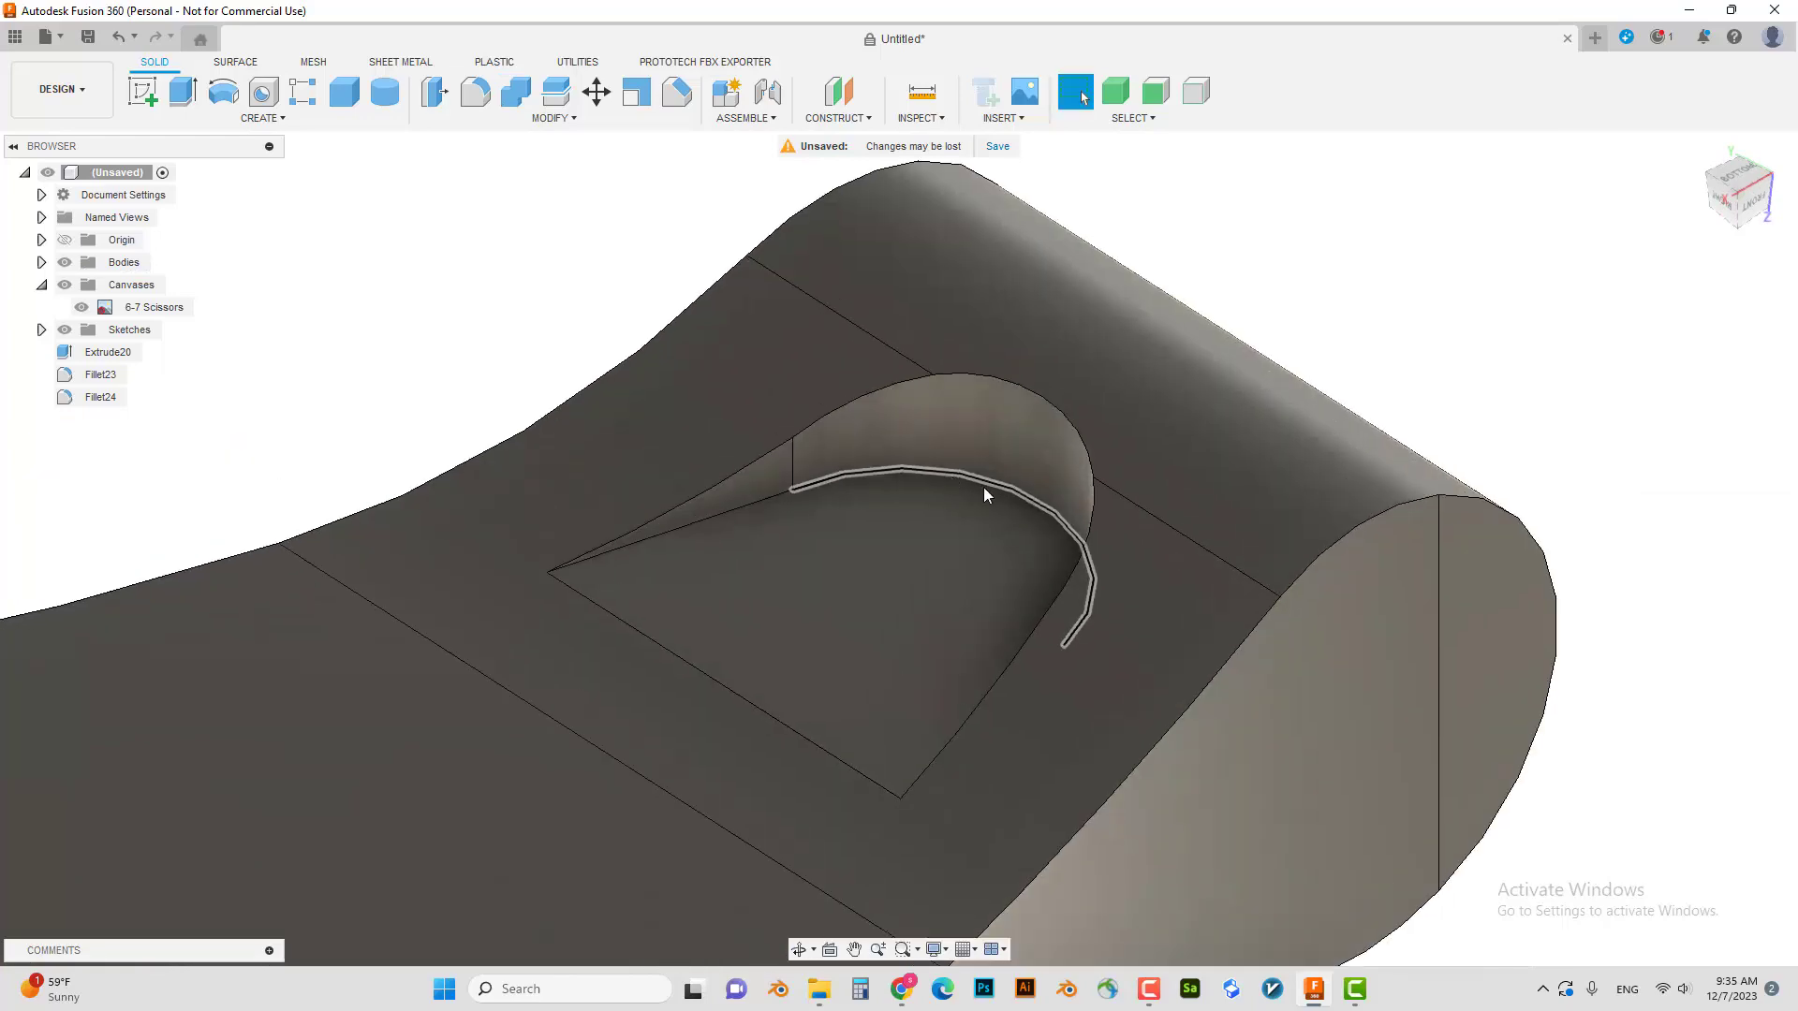
scroll(985, 487, down, 5)
scroll(941, 458, down, 5)
scroll(936, 470, down, 5)
mouse_move(955, 562)
shift+middle_down()
mouse_move(824, 530)
mouse_move(829, 560)
mouse_move(939, 574)
mouse_move(867, 602)
mouse_move(921, 498)
mouse_move(924, 550)
mouse_move(947, 522)
mouse_move(908, 558)
mouse_move(946, 543)
shift+middle_up()
scroll(829, 560, up, 3)
click(1737, 188)
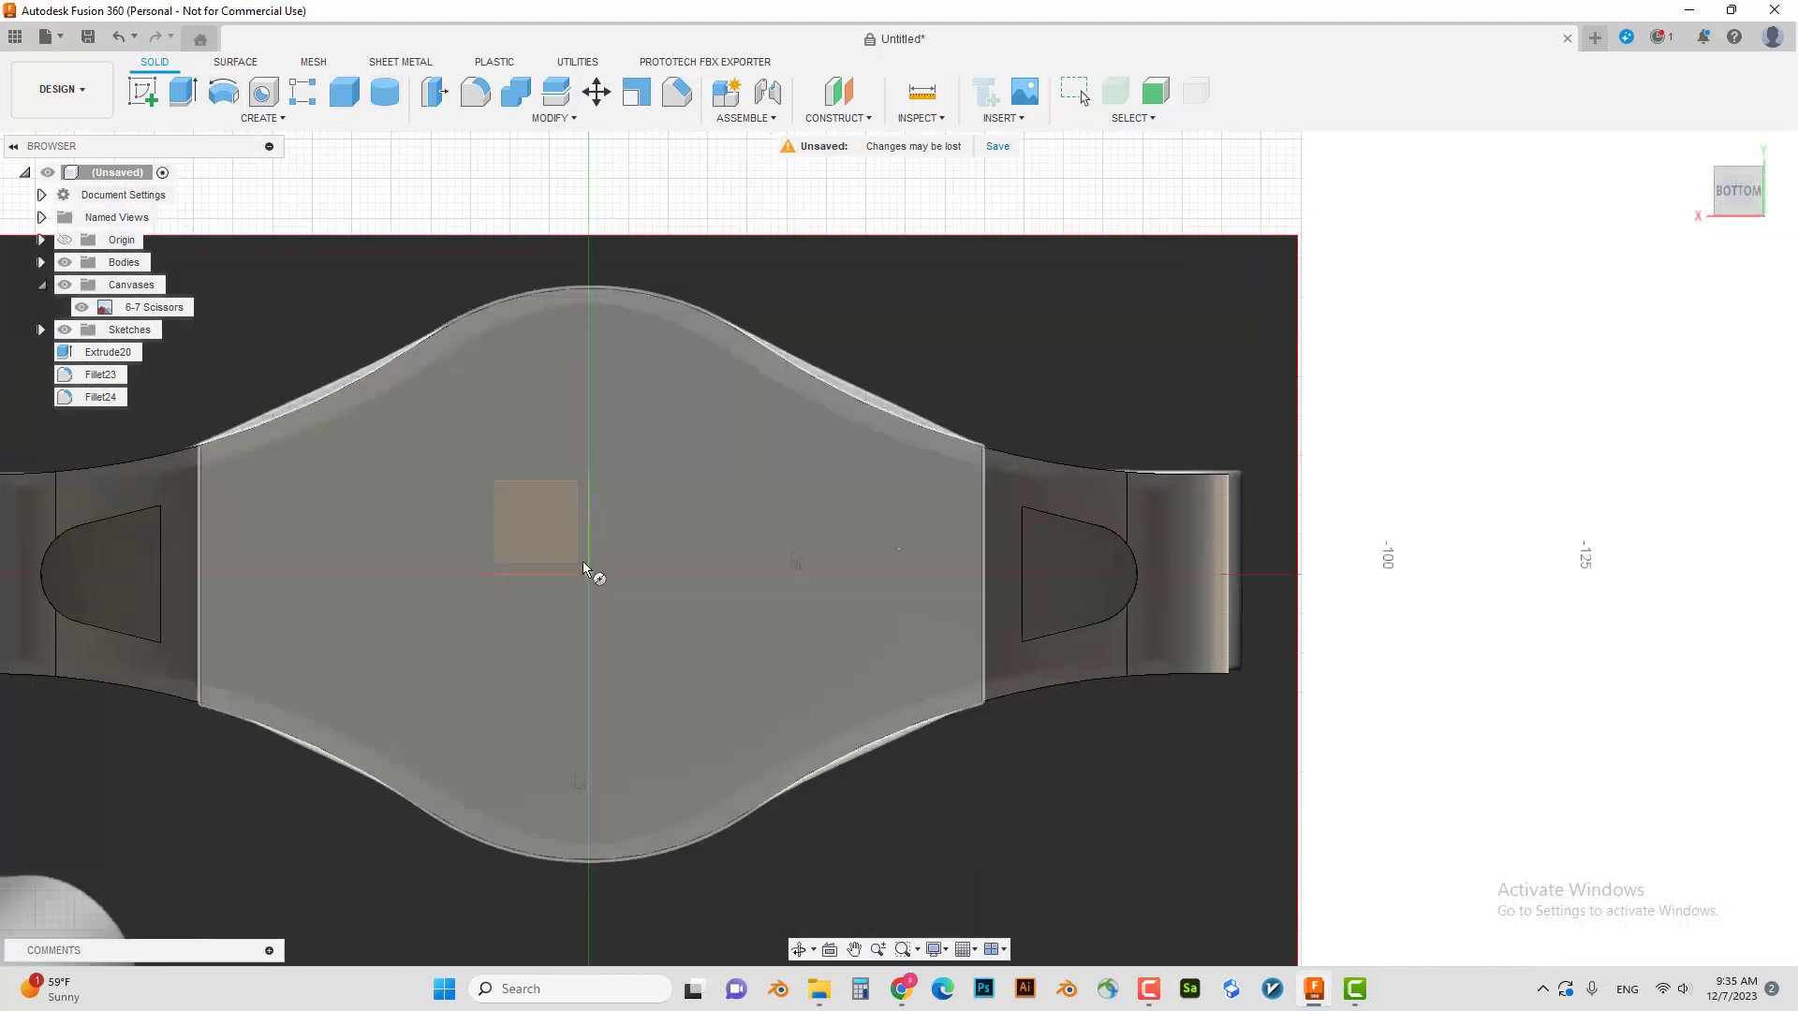
- Join a 68.877 mm-diameter, about 1.373 mm-high cylinder at the arm's centre origin
click(587, 575)
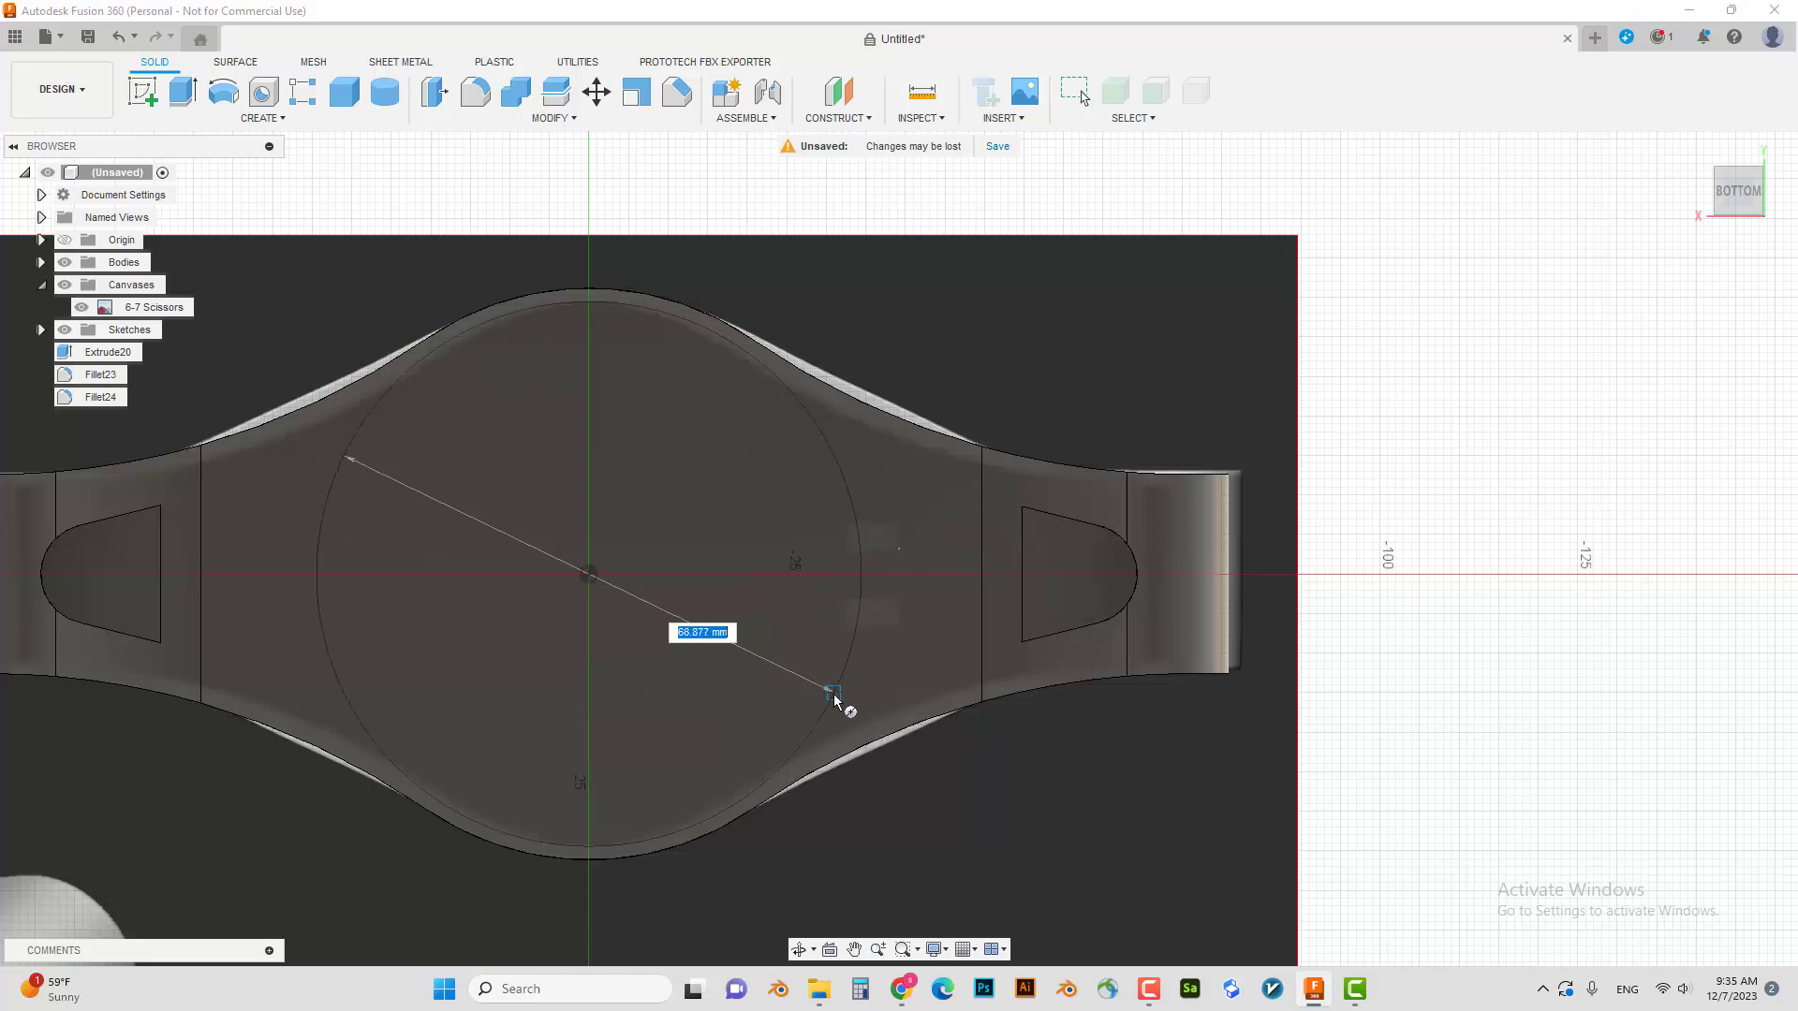
click(834, 694)
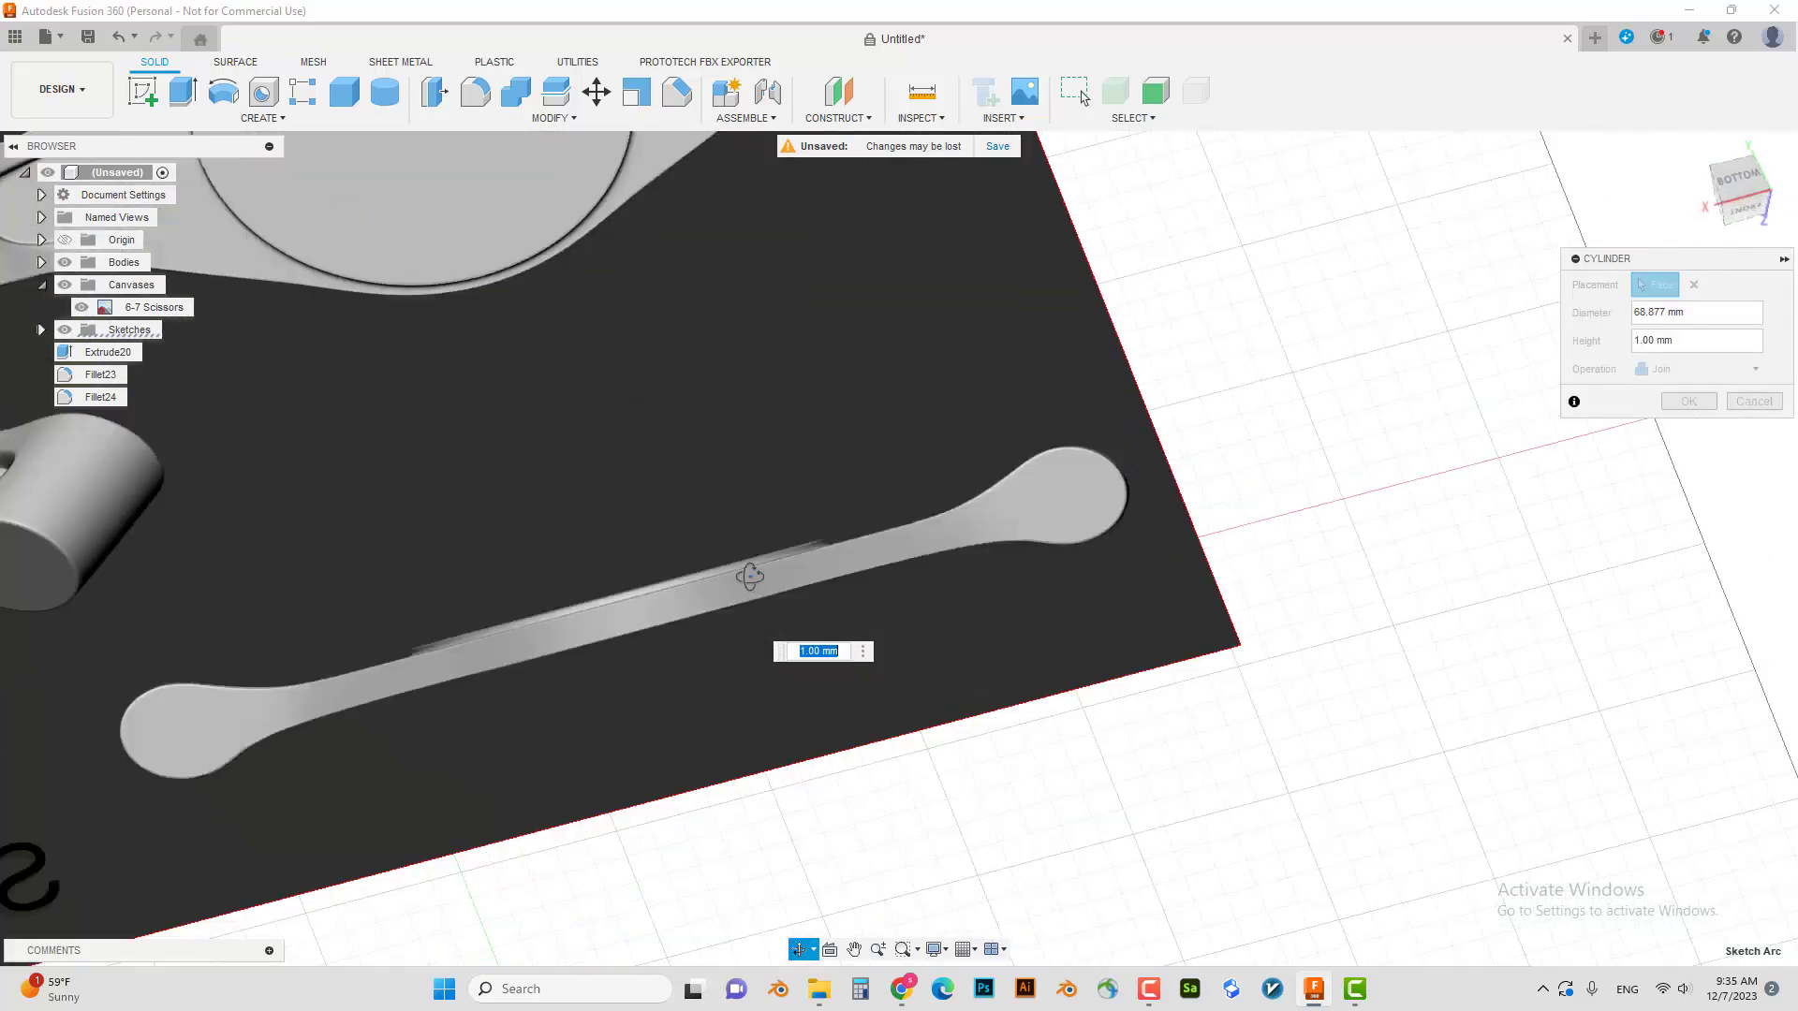
scroll(586, 472, up, 5)
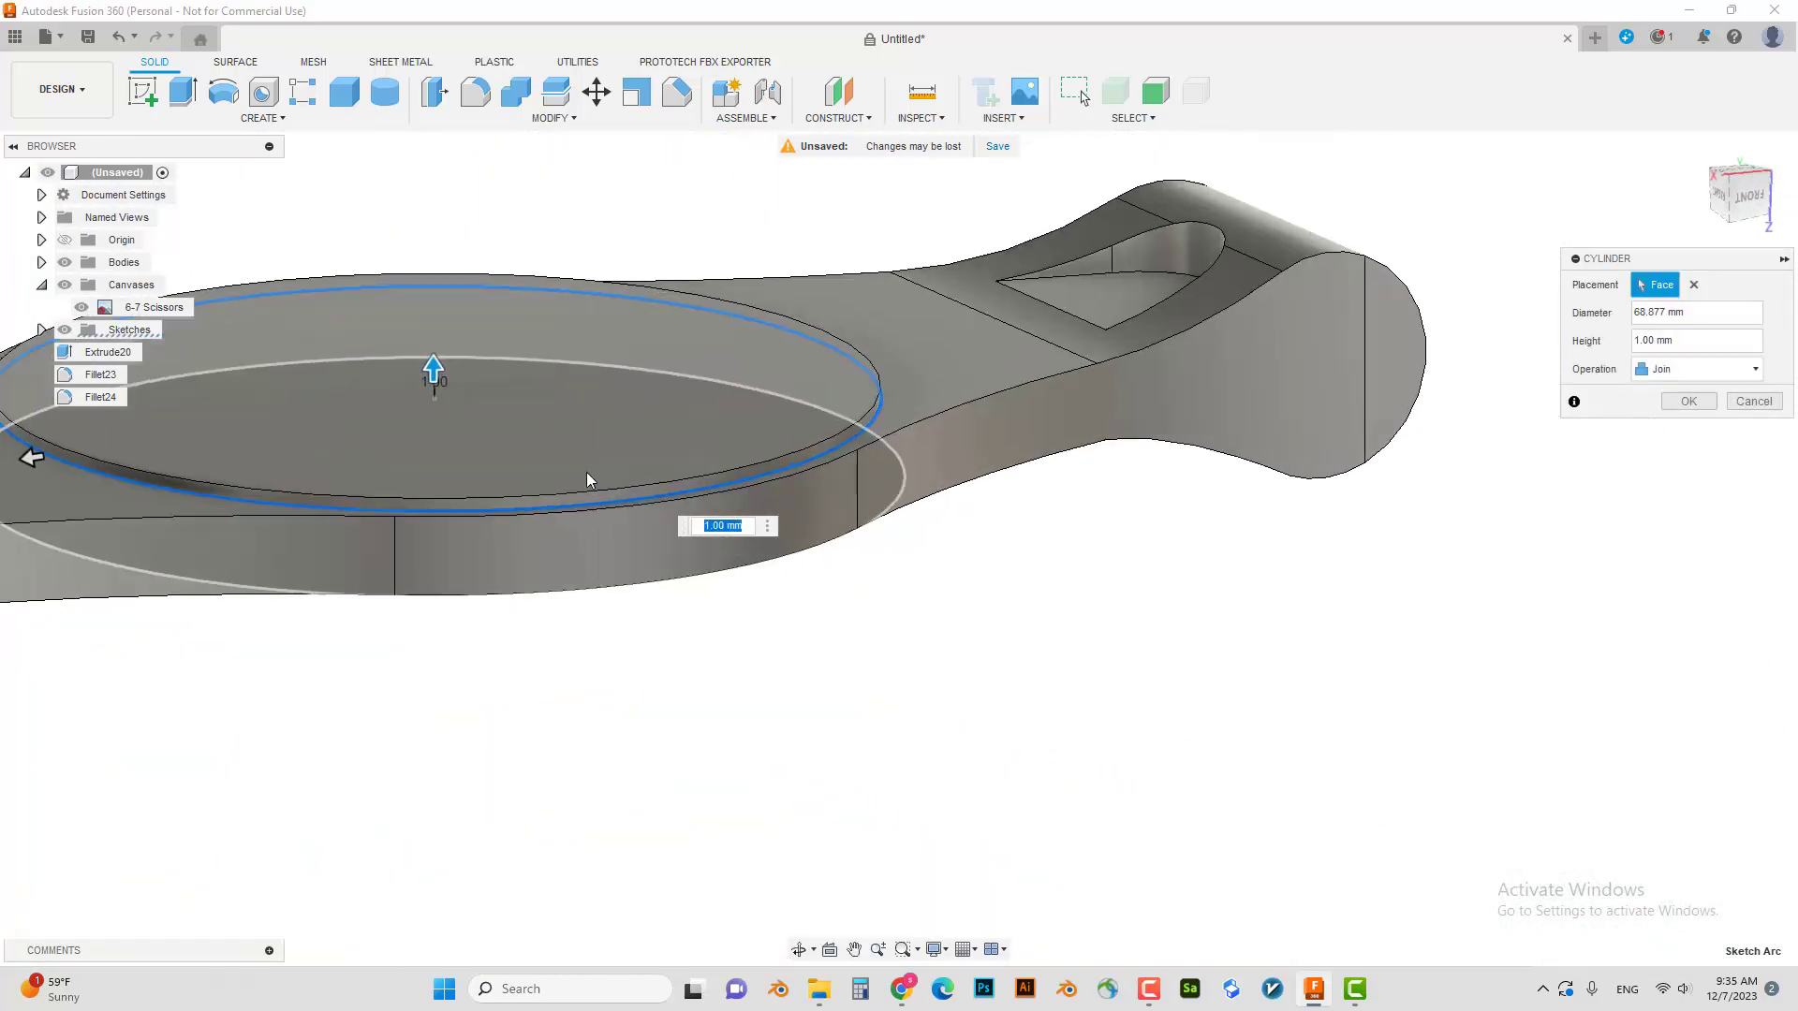
middle_drag(587, 472, 701, 622)
drag(544, 527, 544, 503)
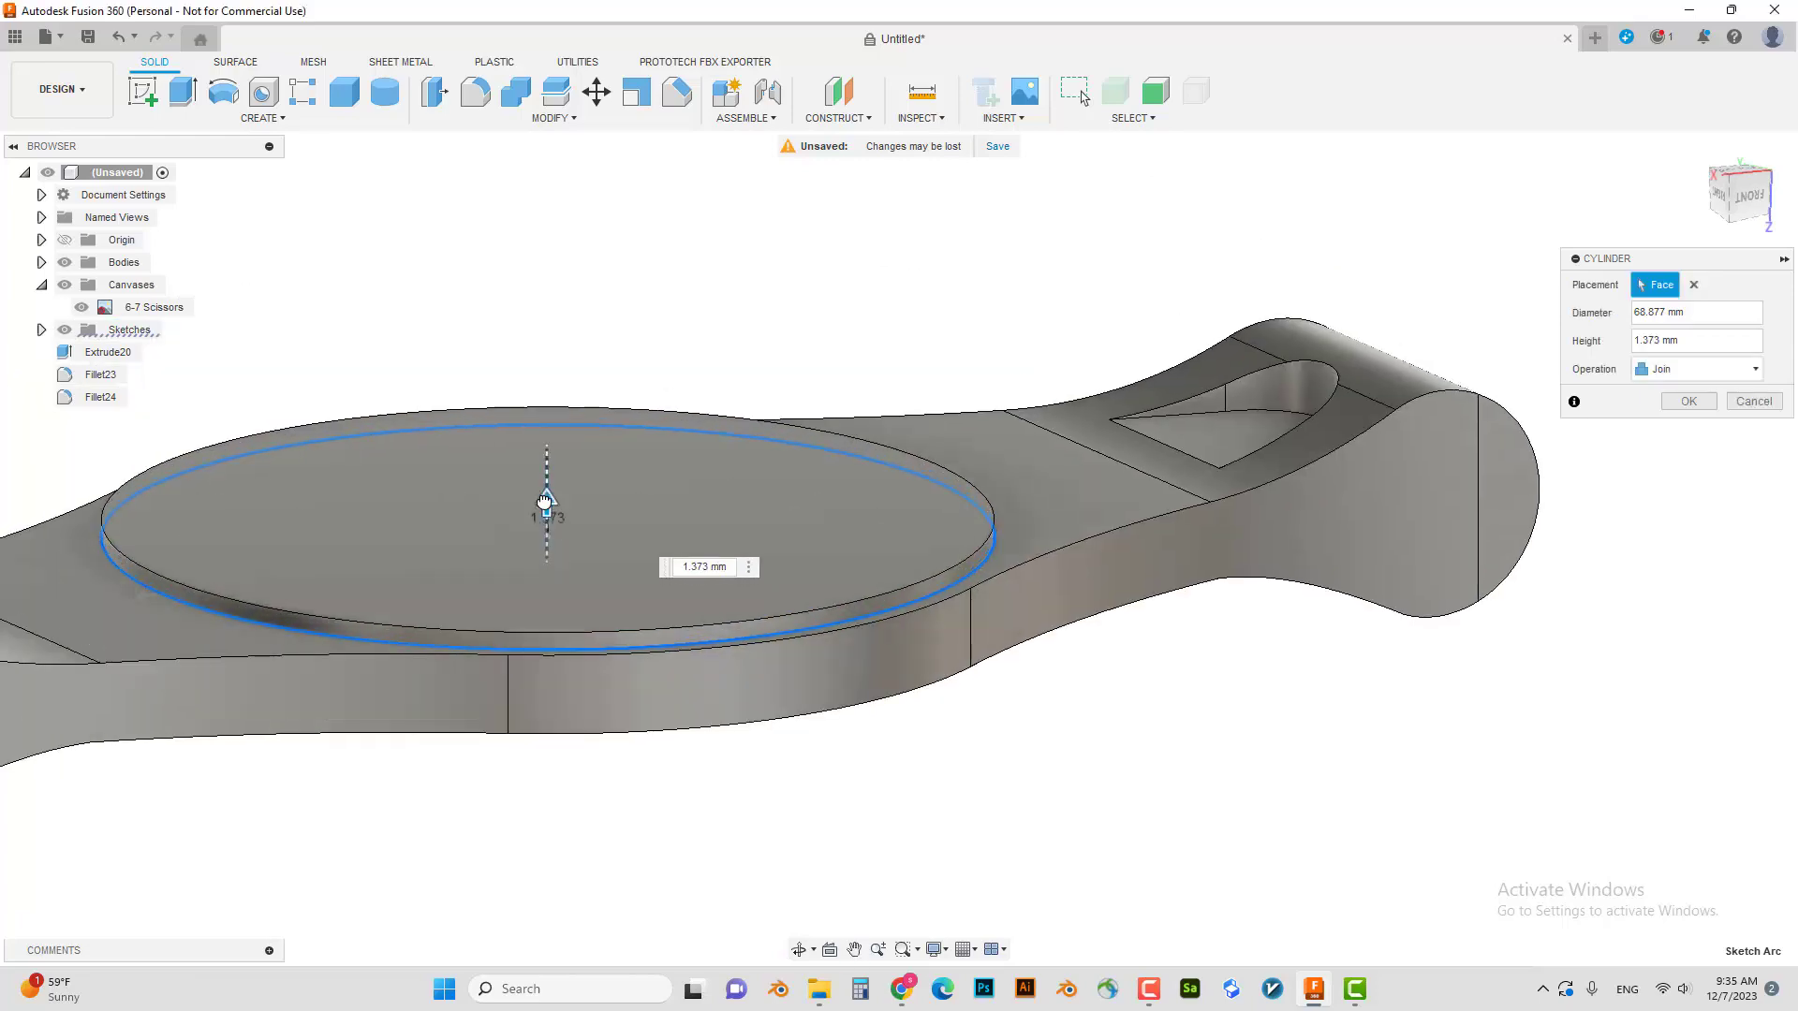
key(Return)
scroll(675, 706, down, 5)
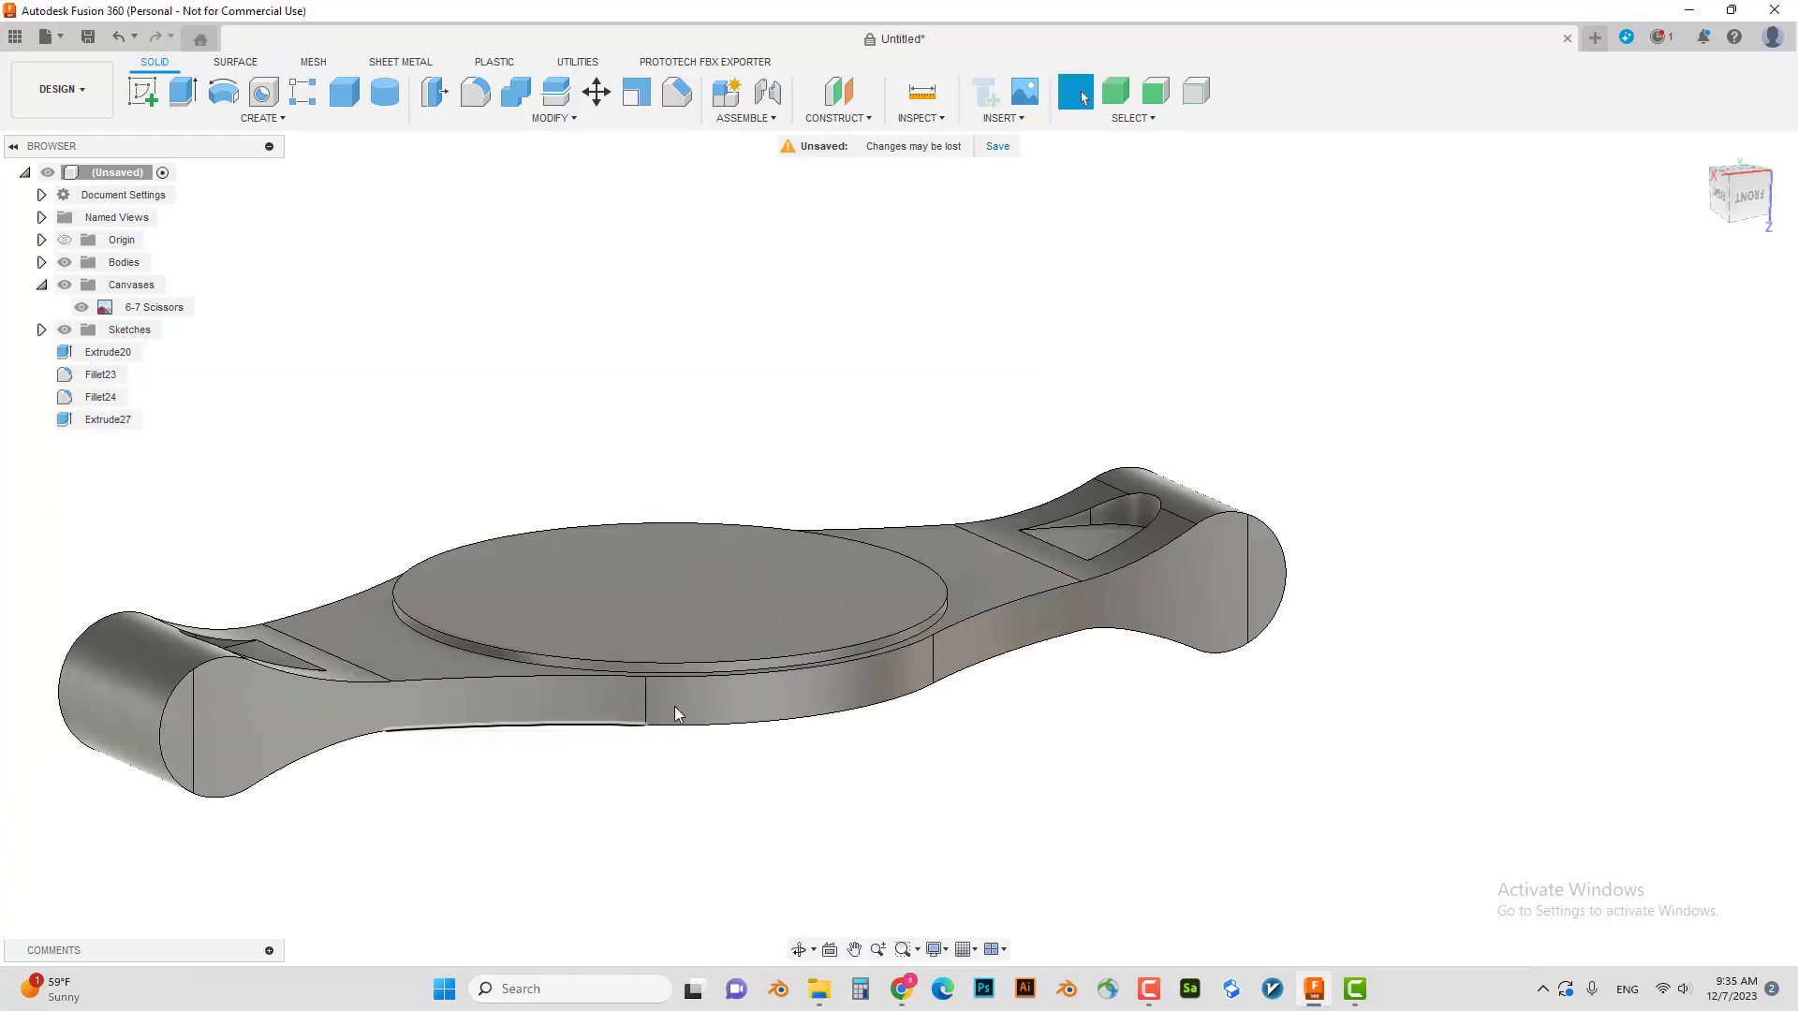
mouse_move(674, 706)
shift+middle_down()
mouse_move(856, 739)
mouse_move(824, 707)
mouse_move(831, 630)
mouse_move(753, 474)
shift+middle_up()
- Press-pull the disc's top face up a fraction of a millimetre
click(734, 485)
scroll(736, 497, up, 2)
key(q)
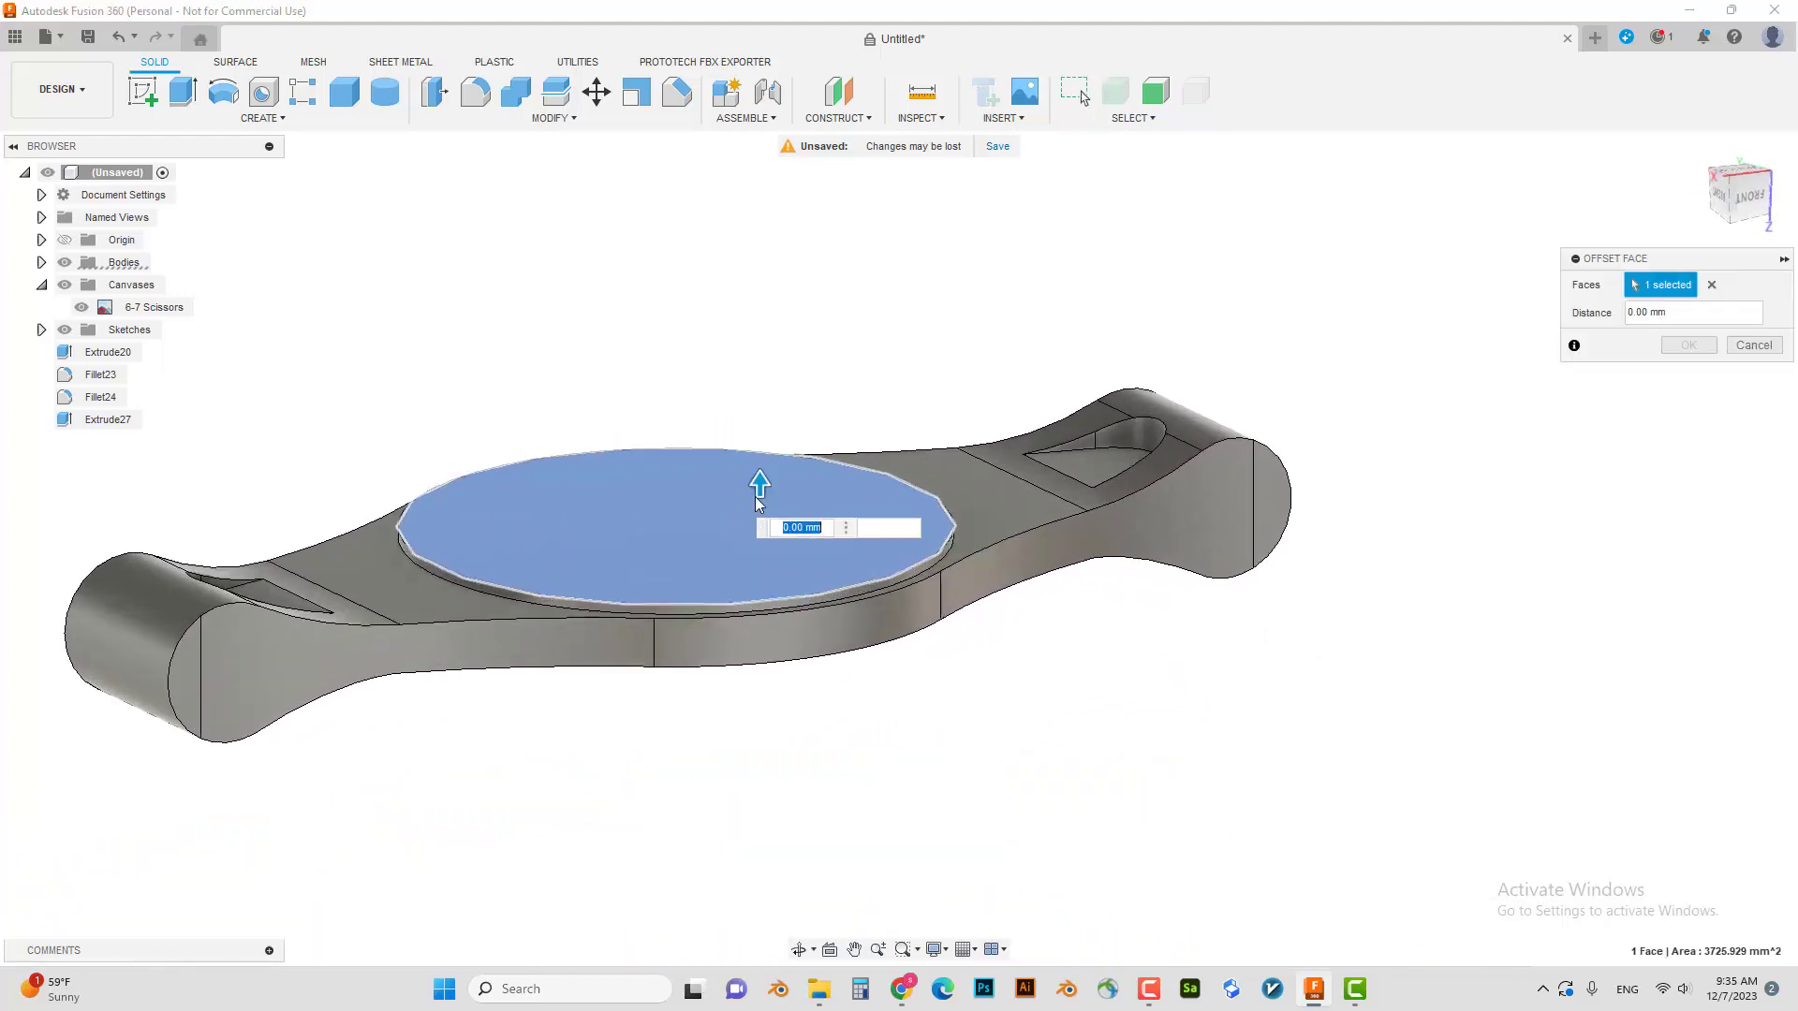
drag(755, 496, 760, 480)
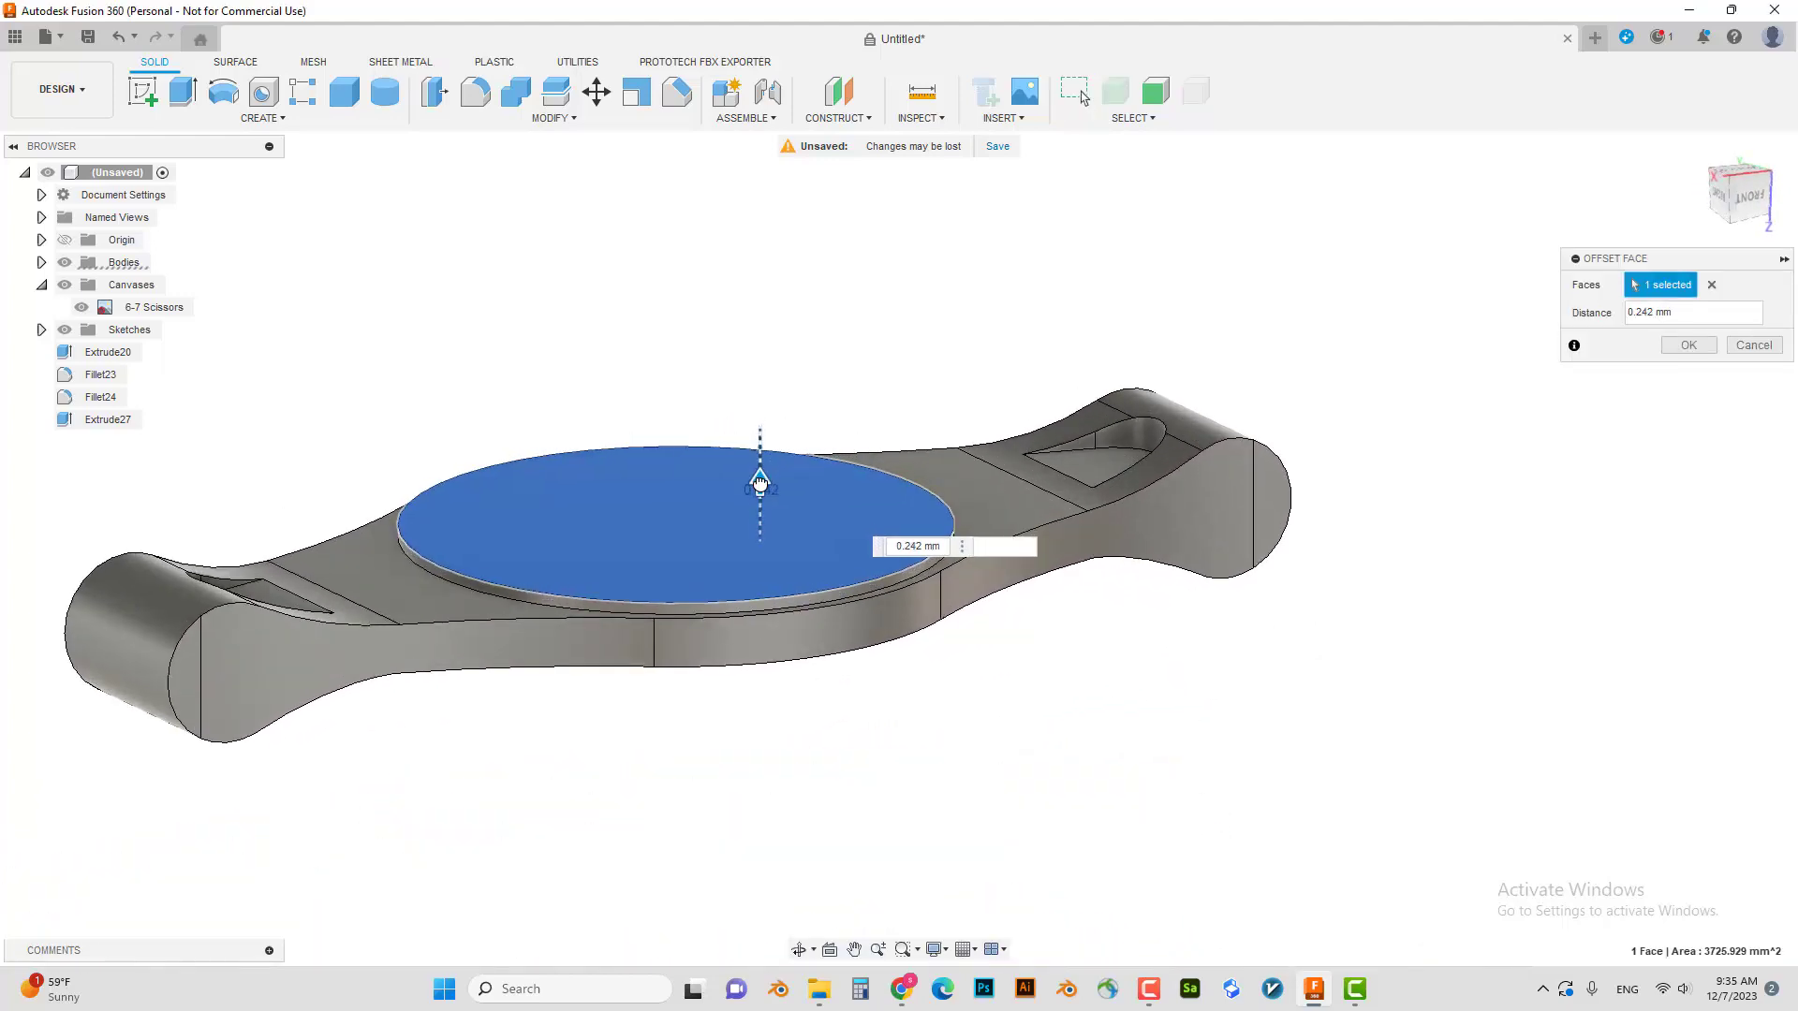
key(Return)
scroll(717, 565, down, 5)
mouse_move(802, 626)
shift+middle_down()
mouse_move(733, 664)
mouse_move(82, 835)
shift+middle_up()
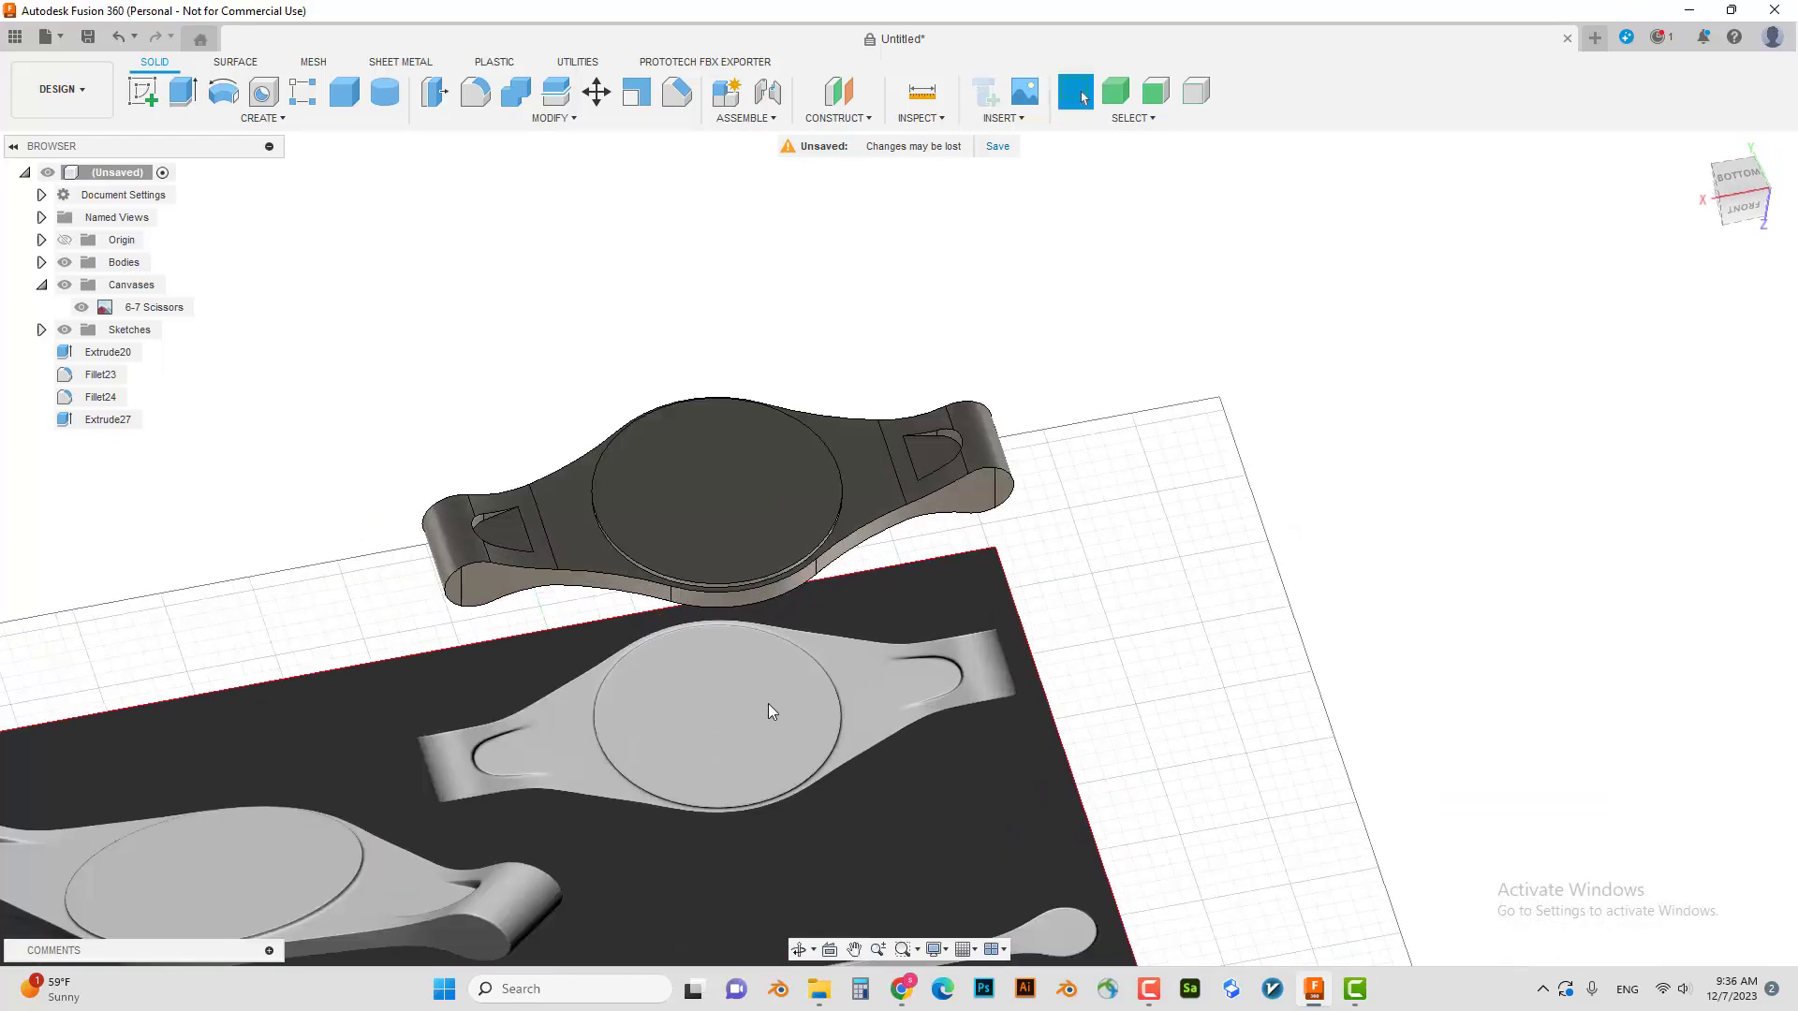